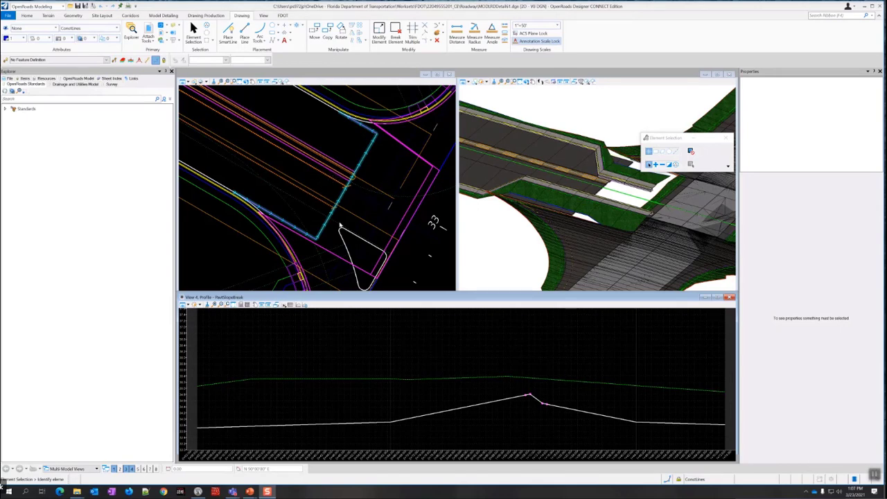
pyautogui.moveTo(335, 223); pyautogui.dragTo(348, 176, button='middle')
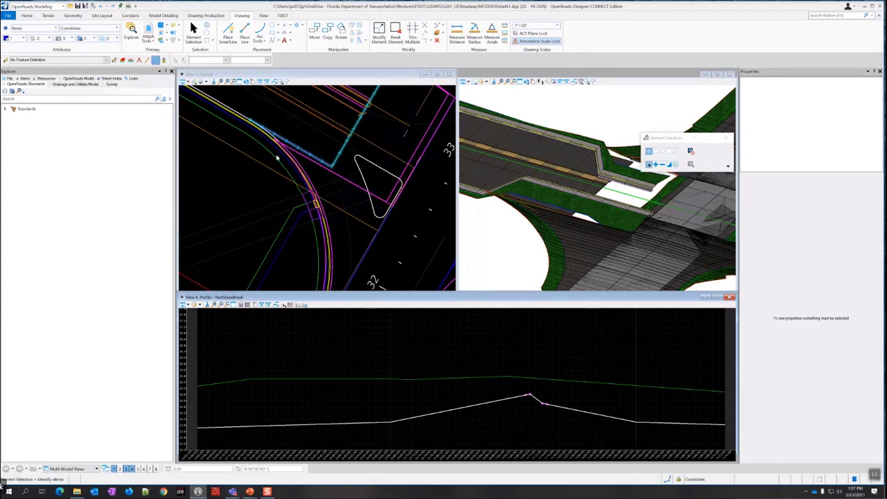
pyautogui.click(8, 16)
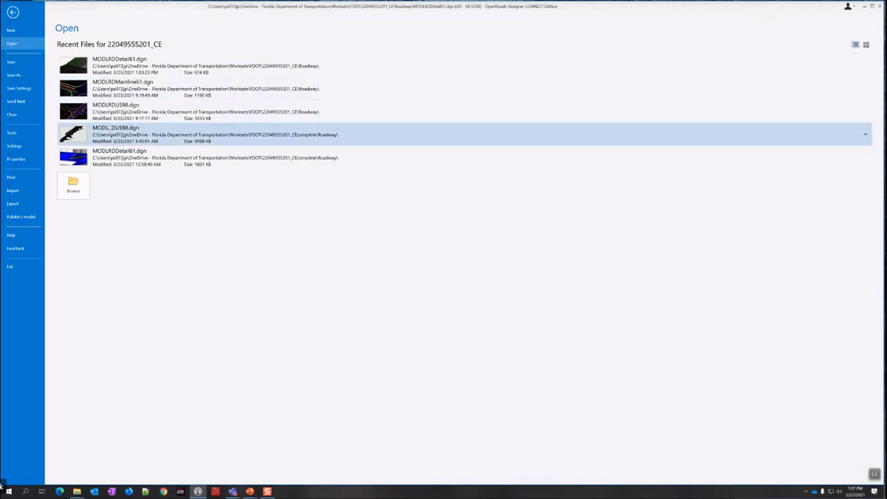
pyautogui.click(212, 112)
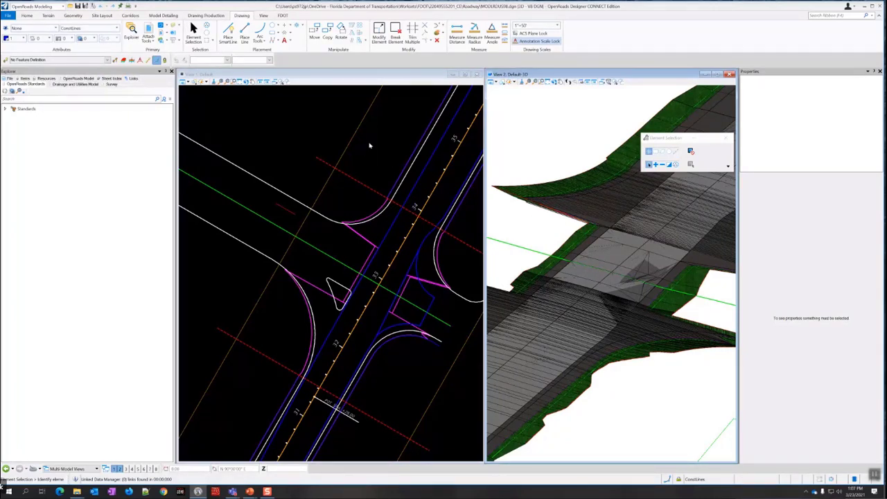
# - Create a parametric constraint on the RRR98 corridor, starting at station 31+41.92 where the side-road return meets the red dashed line
pyautogui.click(133, 18)
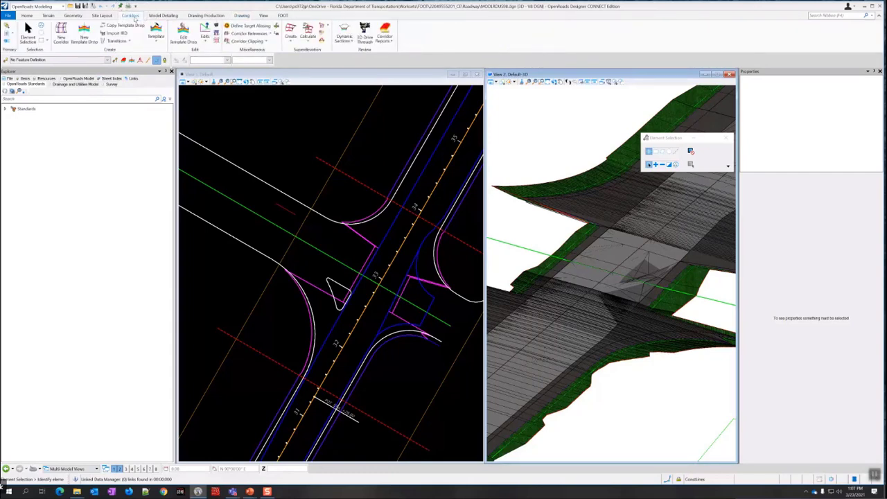
pyautogui.click(205, 38)
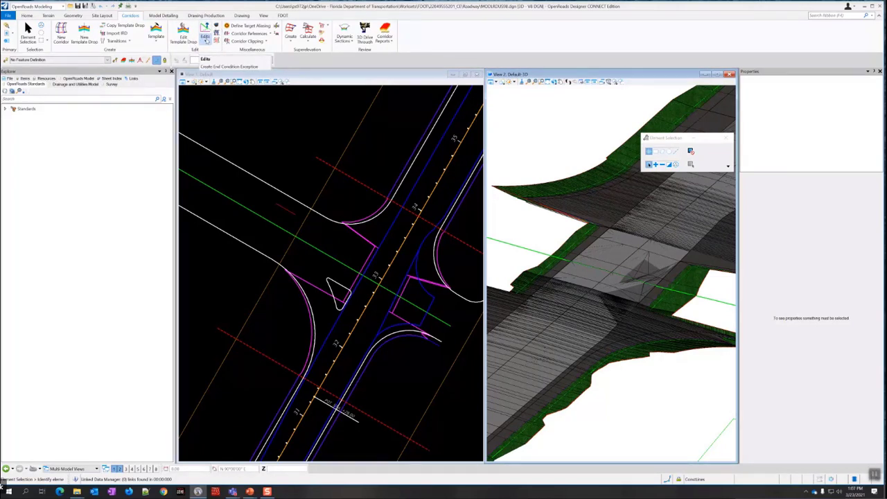
pyautogui.click(205, 38)
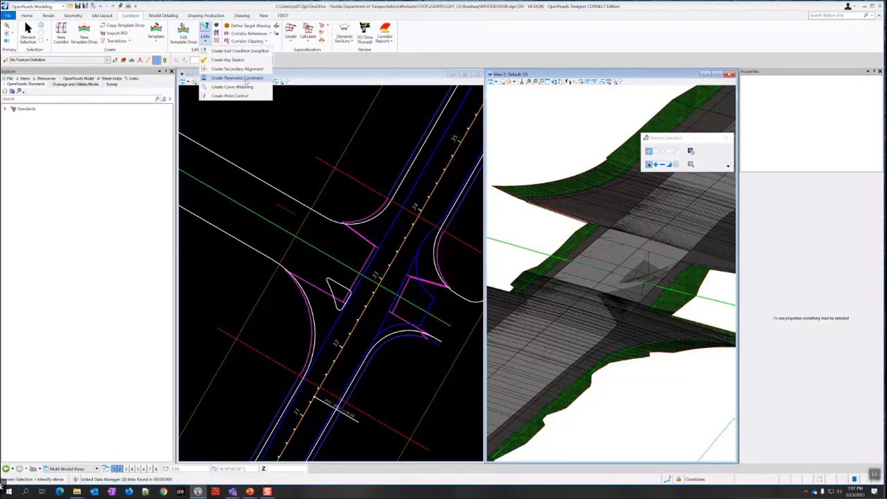
pyautogui.click(237, 78)
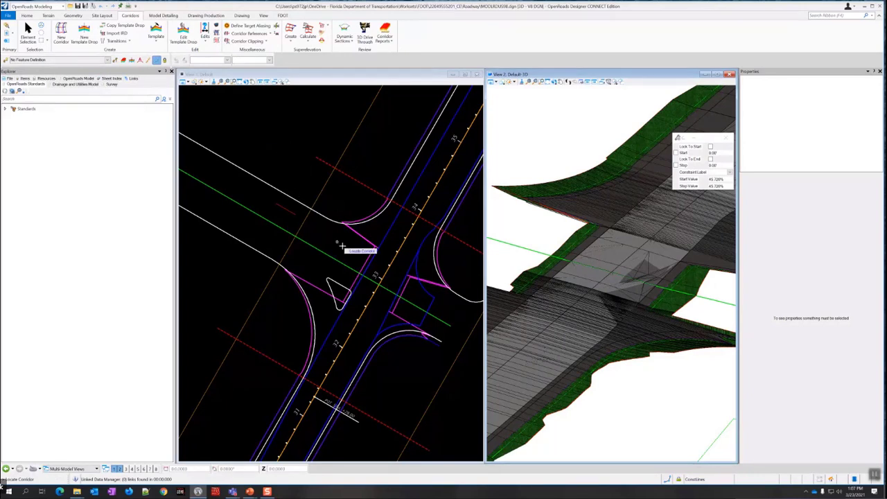
pyautogui.click(285, 214)
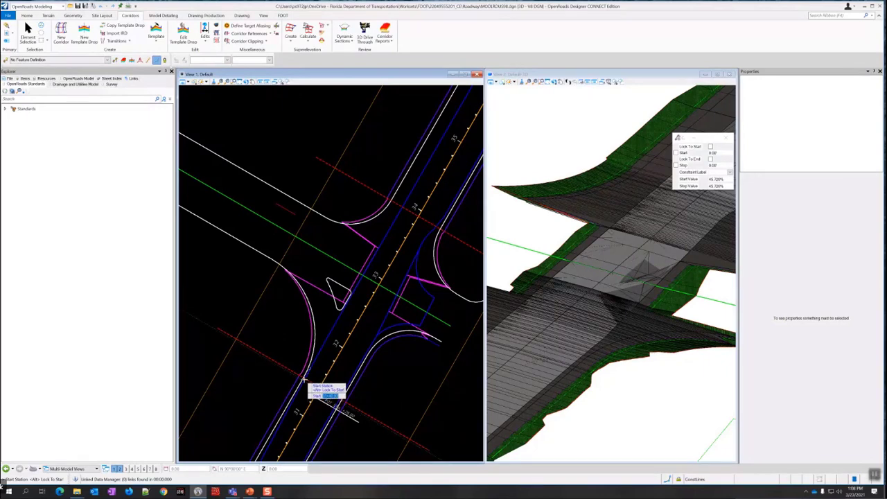
pyautogui.scroll(5, 305, 378)
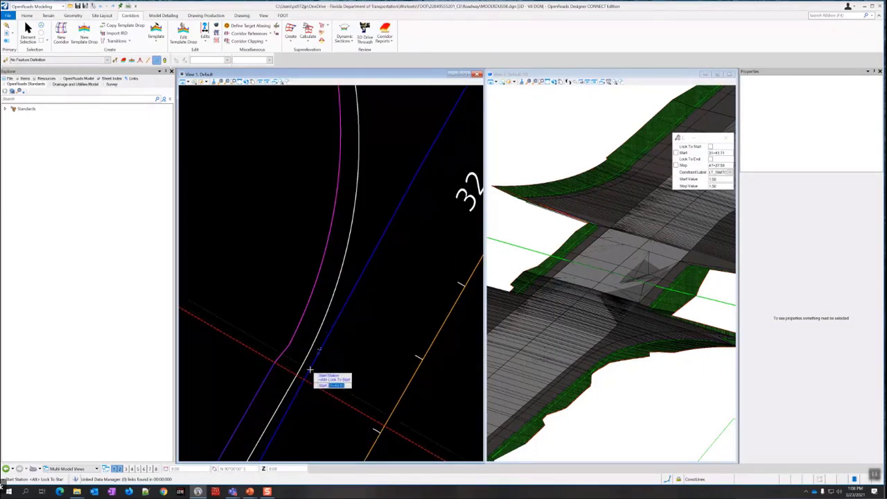
pyautogui.scroll(-3, 585, 257)
pyautogui.scroll(3, 533, 264)
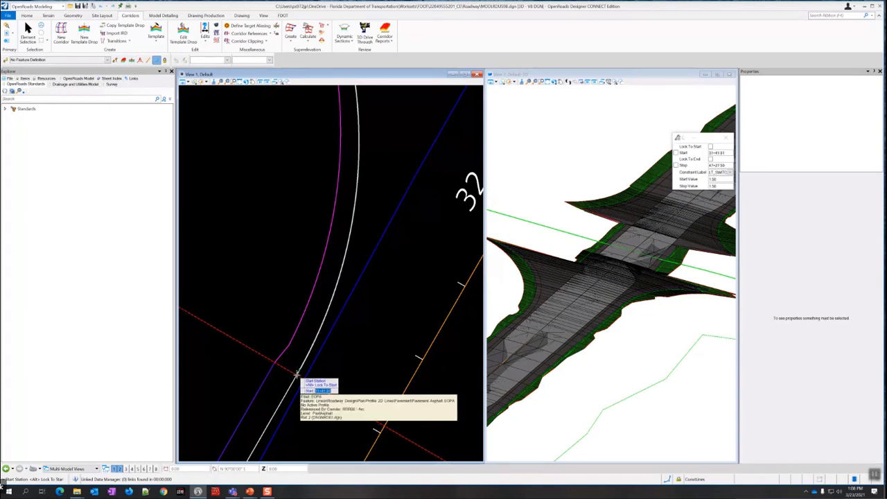
pyautogui.scroll(2, 297, 375)
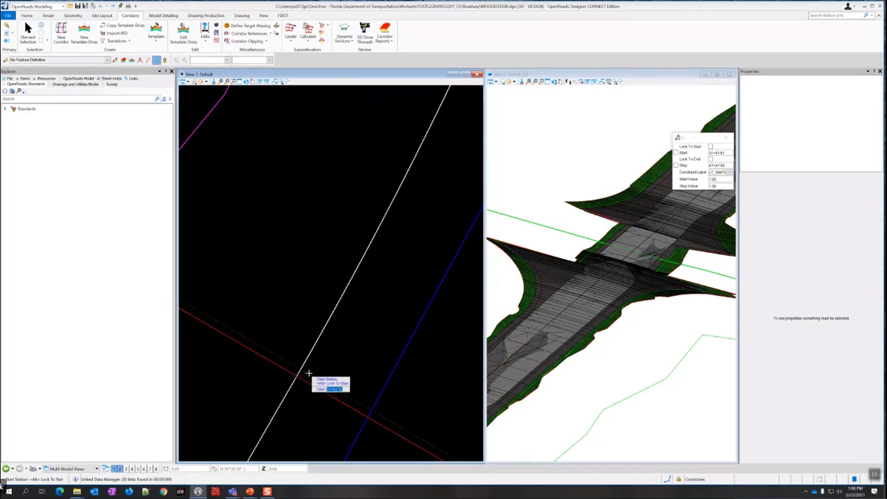
pyautogui.moveTo(693, 138); pyautogui.dragTo(342, 161)
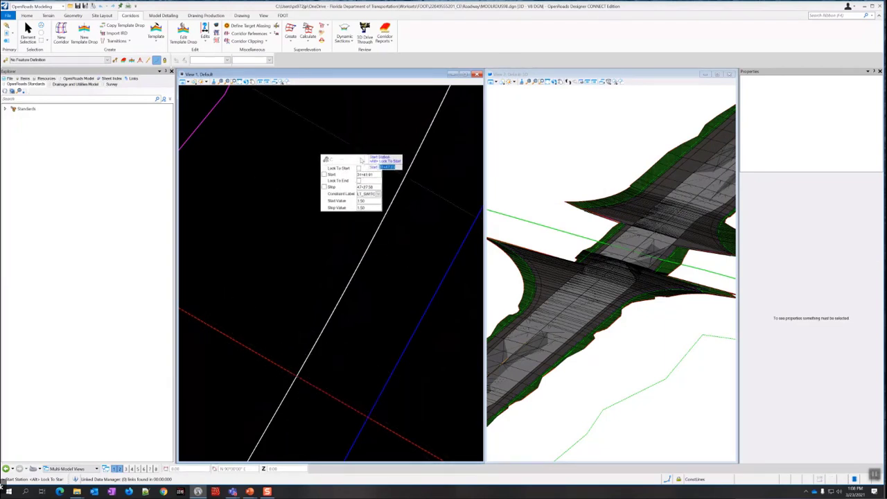
pyautogui.moveTo(367, 176); pyautogui.dragTo(378, 175)
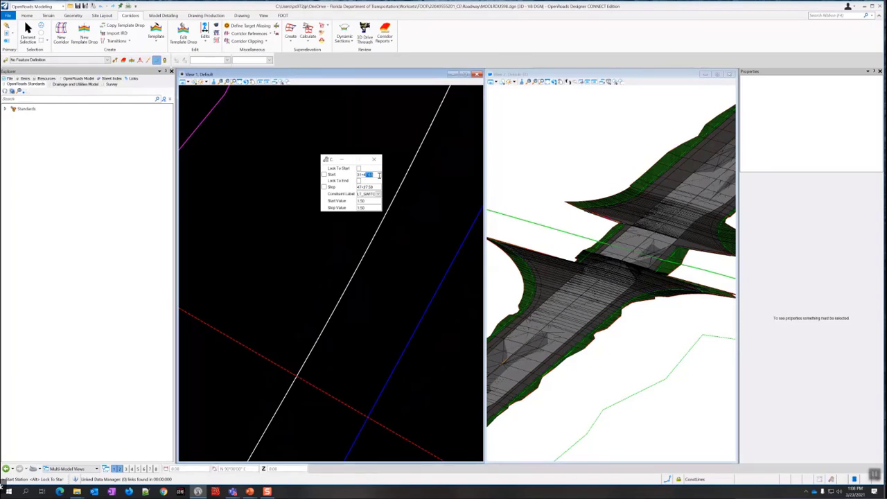
pyautogui.press('BackSpace')
pyautogui.click(273, 223)
# - Set the constraint's stop station to 33+91.98, at the far red dashed line beyond the intersection
pyautogui.scroll(-3, 269, 223)
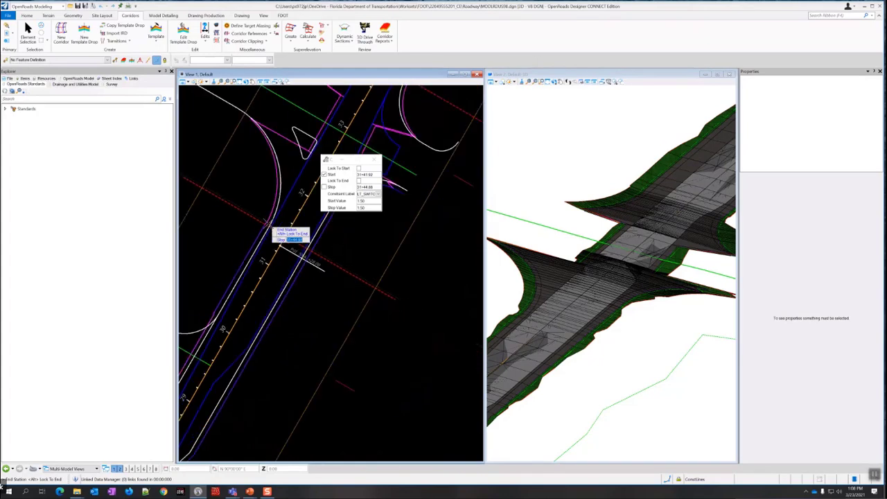
pyautogui.scroll(1, 296, 211)
pyautogui.scroll(1, 309, 156)
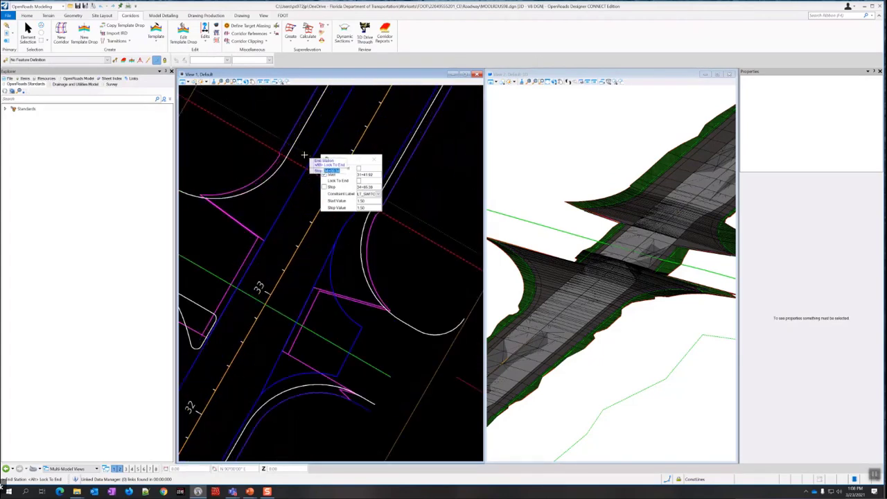
pyautogui.scroll(2, 289, 159)
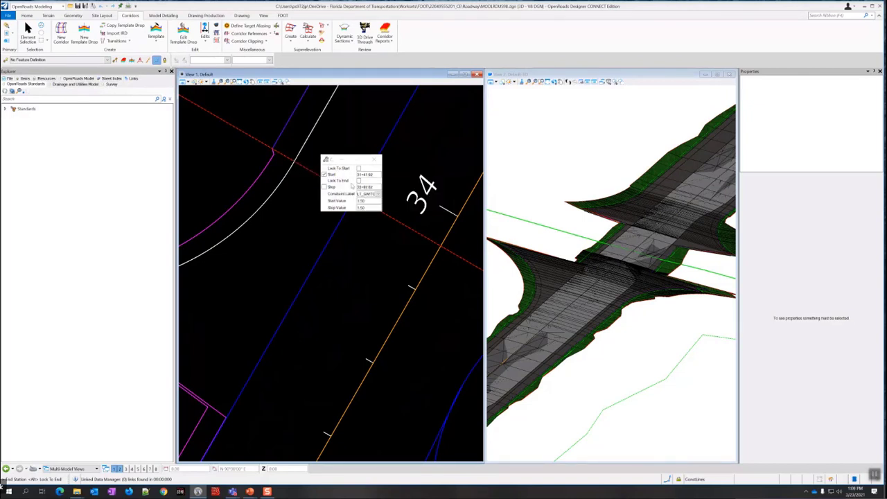
pyautogui.write('1')
# - Apply the constraint to the LT_SWITCH label with a start value of 1
pyautogui.click(379, 194)
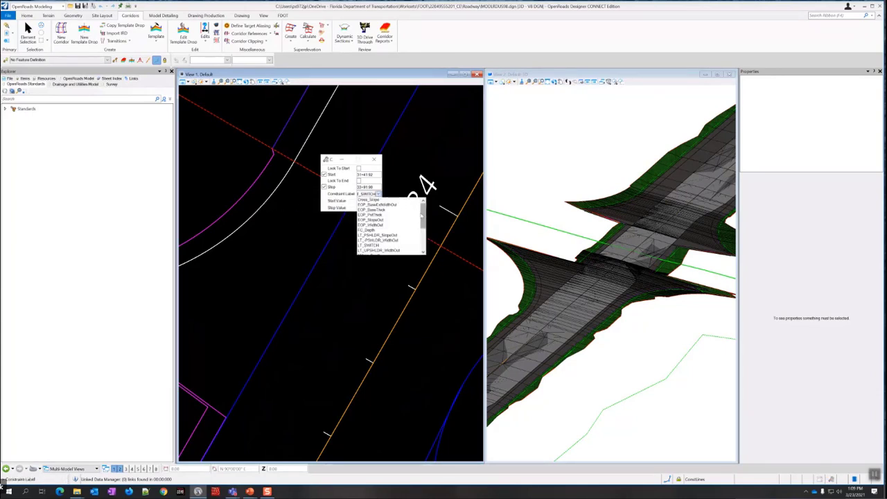
pyautogui.moveTo(422, 216); pyautogui.dragTo(401, 225)
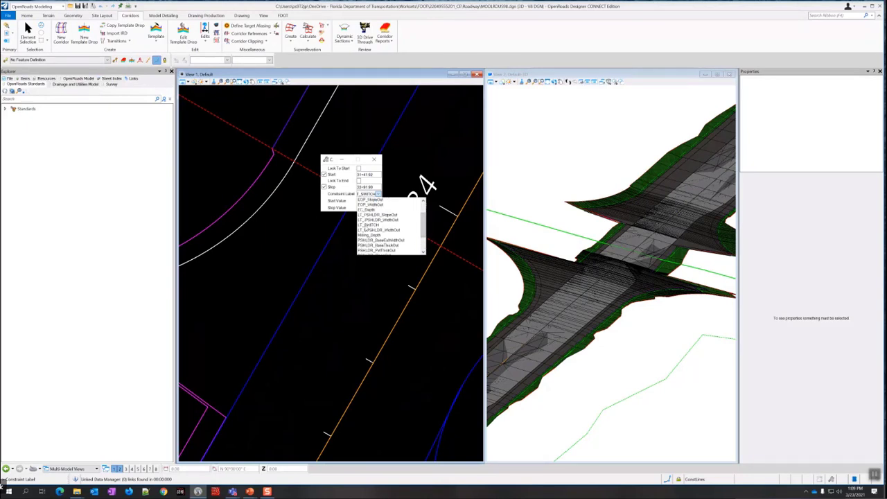
pyautogui.click(365, 224)
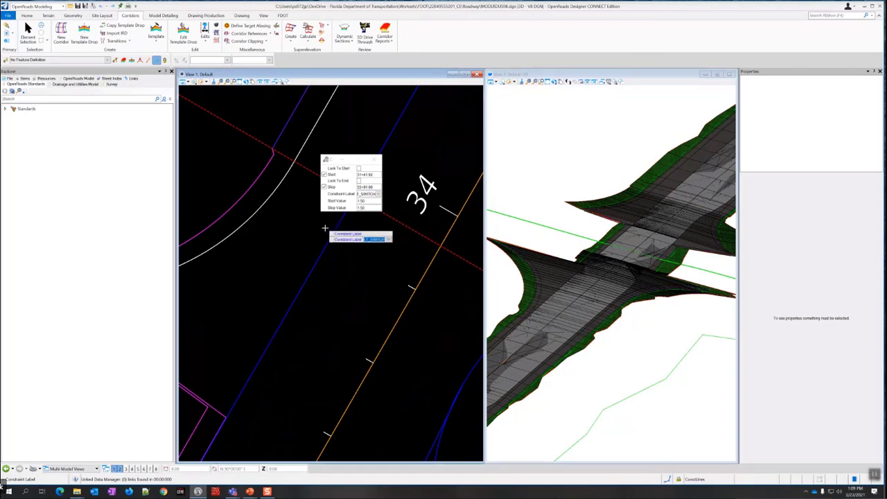
pyautogui.click(294, 225)
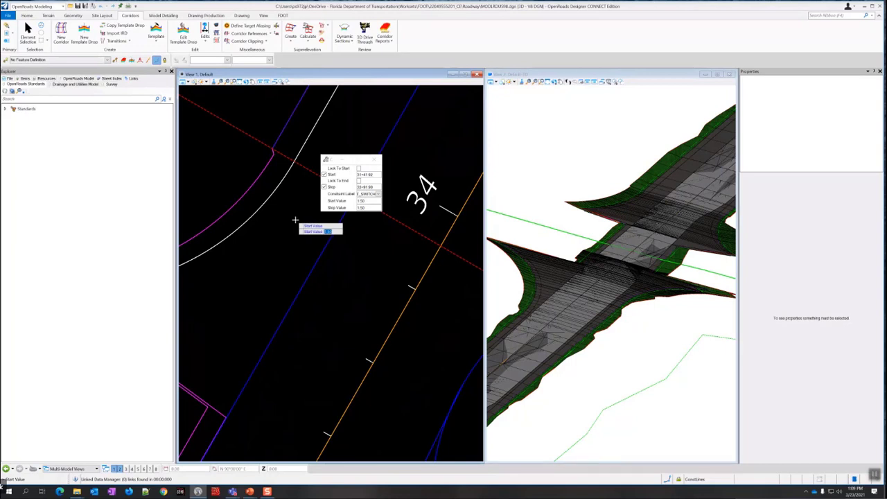
pyautogui.write('1')
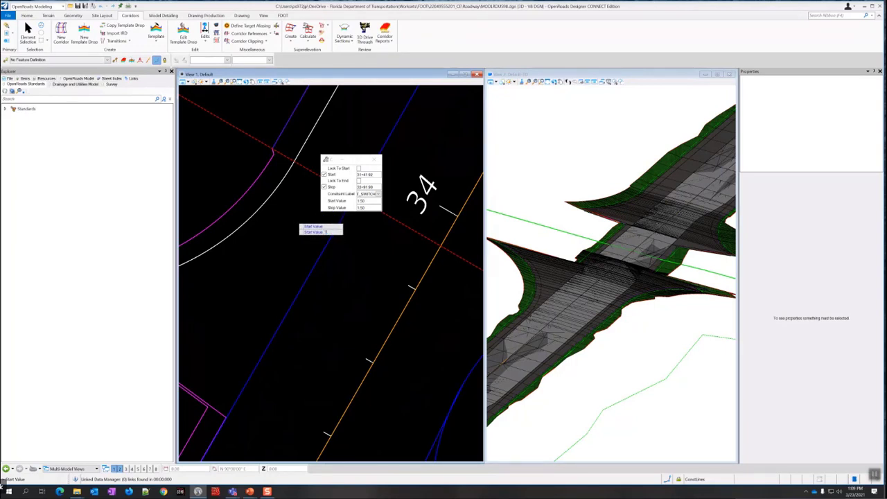
pyautogui.press('Return')
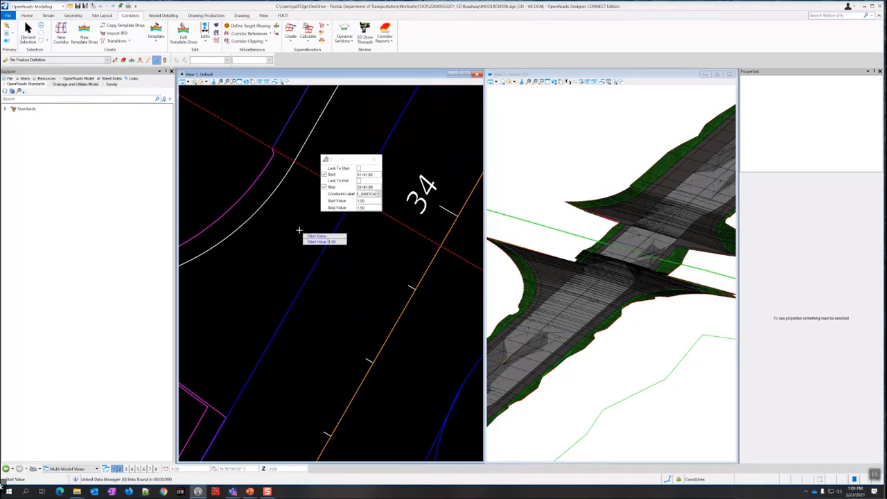
pyautogui.click(299, 230)
pyautogui.click(290, 224)
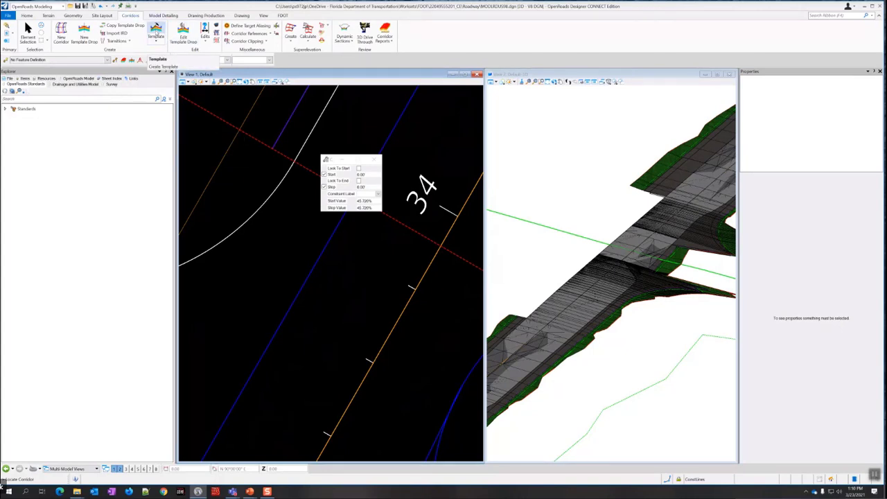
# - In the corridor template RRR98 cross slope correction L control, set the switch point's horizontal constraint labelled LT_SWITCH to 1.00
pyautogui.click(156, 33)
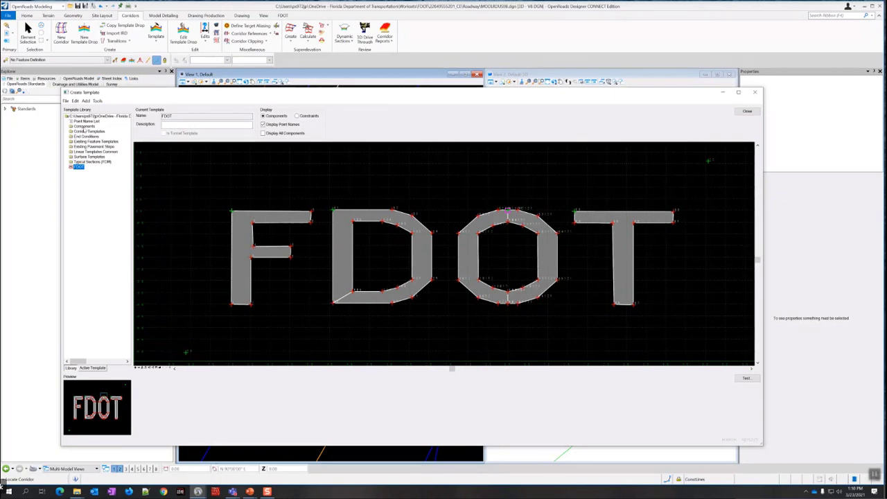
pyautogui.doubleClick(87, 131)
pyautogui.doubleClick(82, 141)
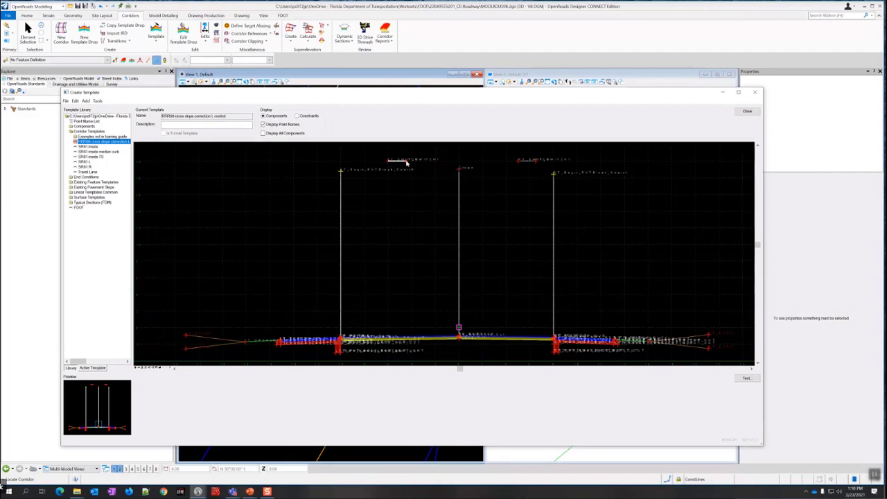
pyautogui.doubleClick(406, 163)
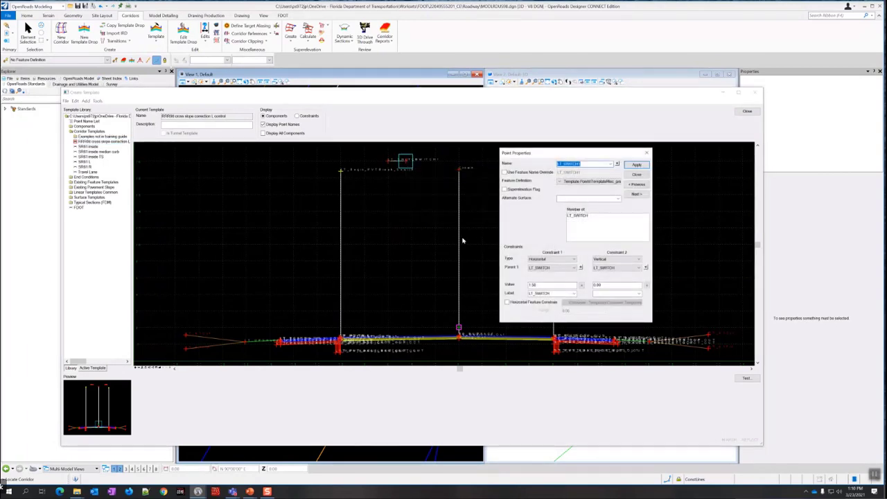
pyautogui.click(532, 284)
pyautogui.press('BackSpace')
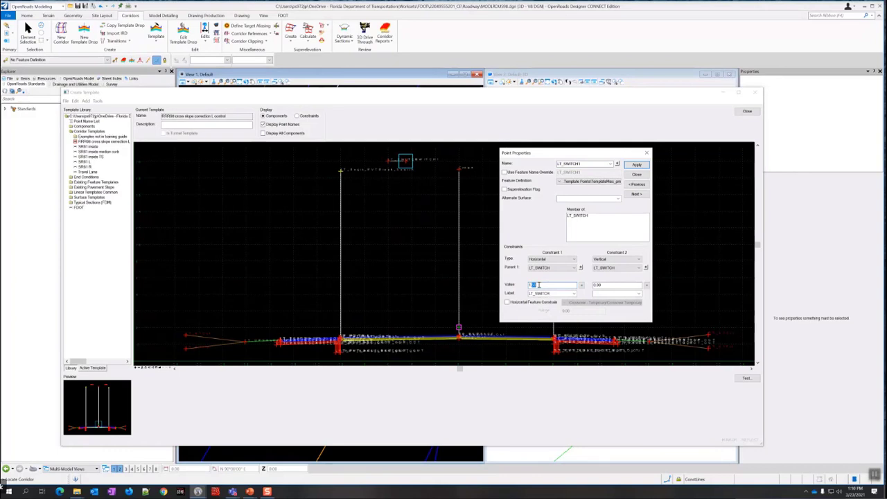
pyautogui.press('Tab')
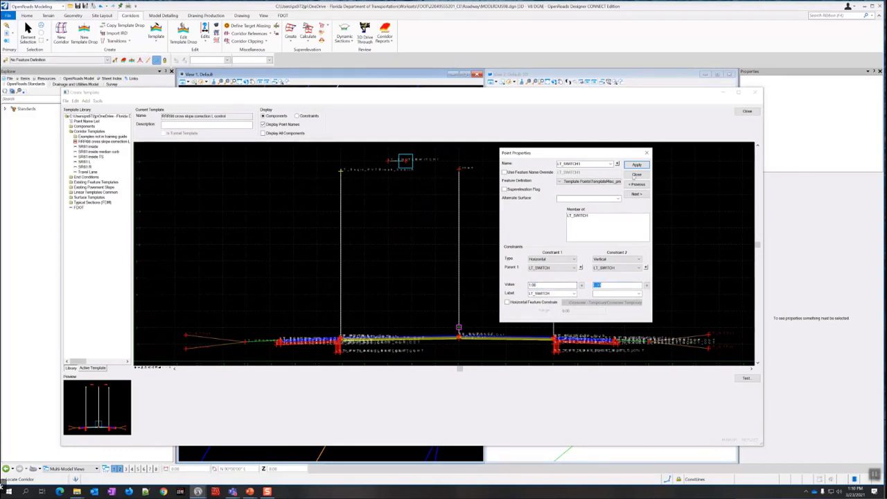
pyautogui.click(638, 165)
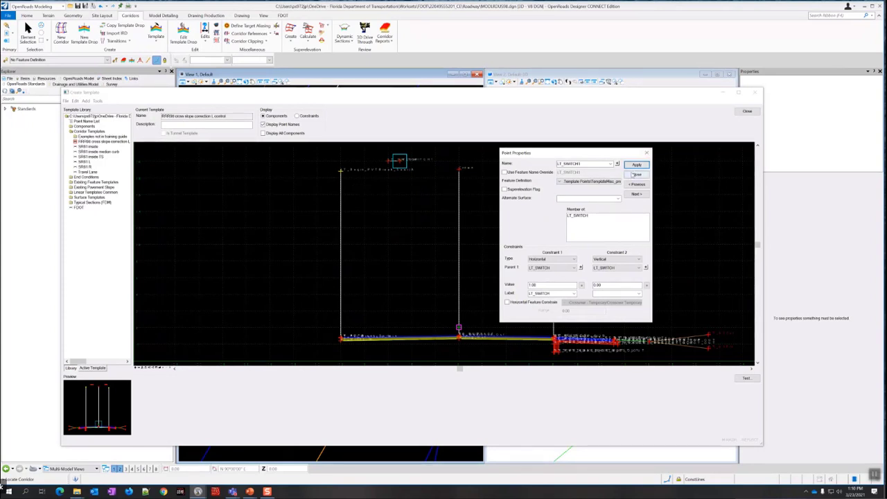
# - Close the point properties and the template editor, saving the changes to the template library
pyautogui.click(637, 174)
pyautogui.click(747, 112)
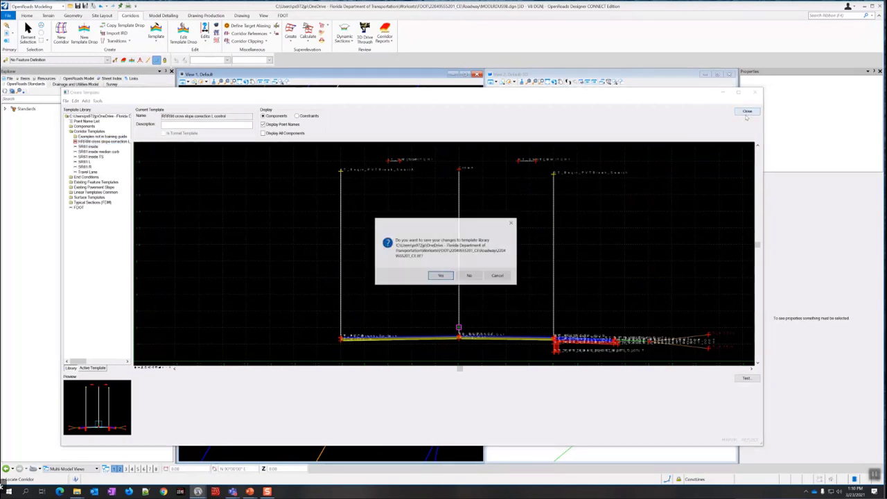
pyautogui.click(442, 275)
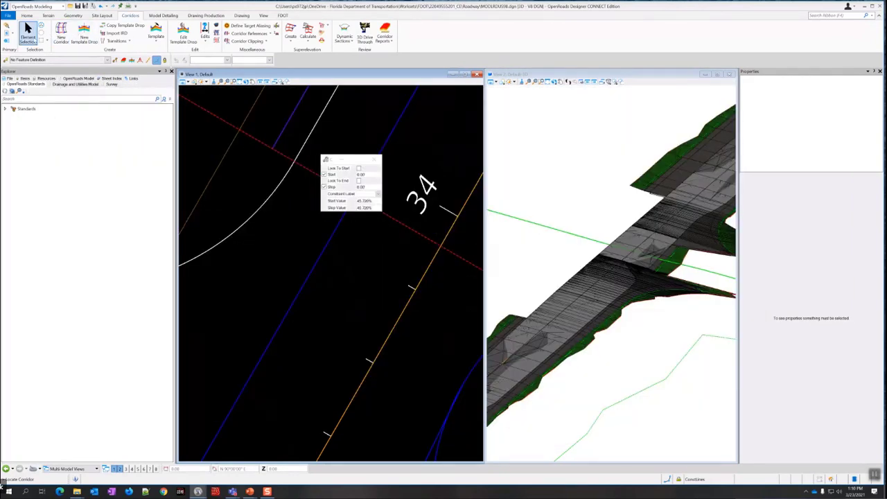
# - Leave the constraint command and deactivate the rule on the RRR98 corridor along US 98, then clear the selection
pyautogui.click(28, 31)
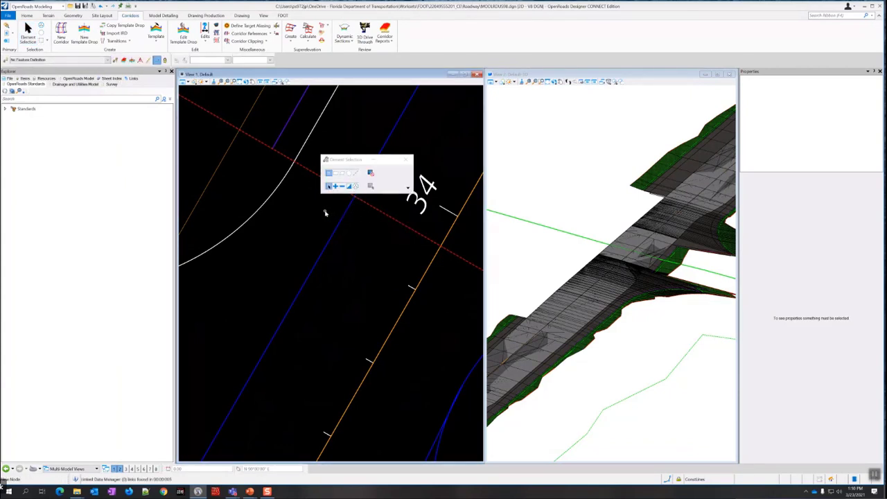
pyautogui.scroll(-5, 281, 242)
pyautogui.scroll(-3, 281, 242)
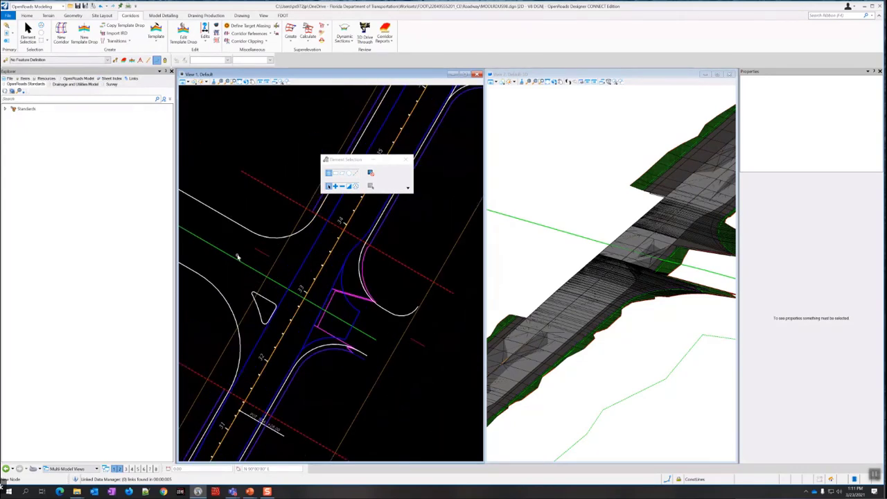
pyautogui.moveTo(240, 254); pyautogui.dragTo(307, 255, button='middle')
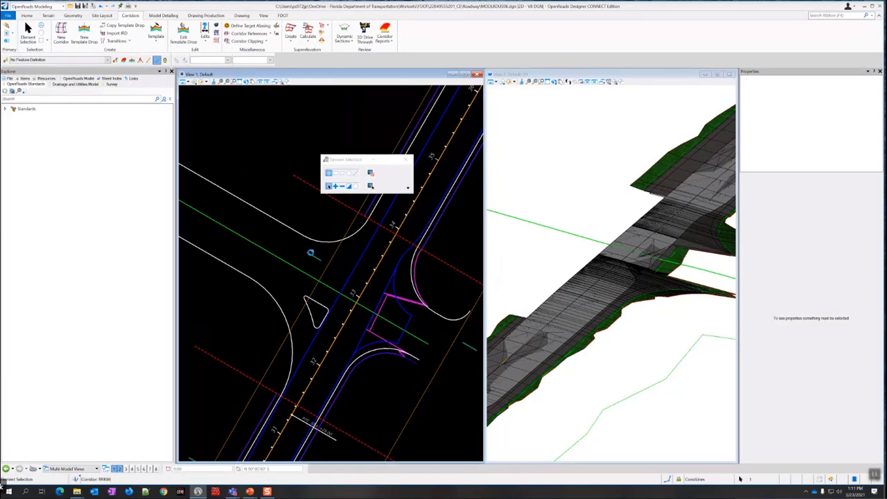
pyautogui.click(312, 252)
pyautogui.moveTo(313, 254)
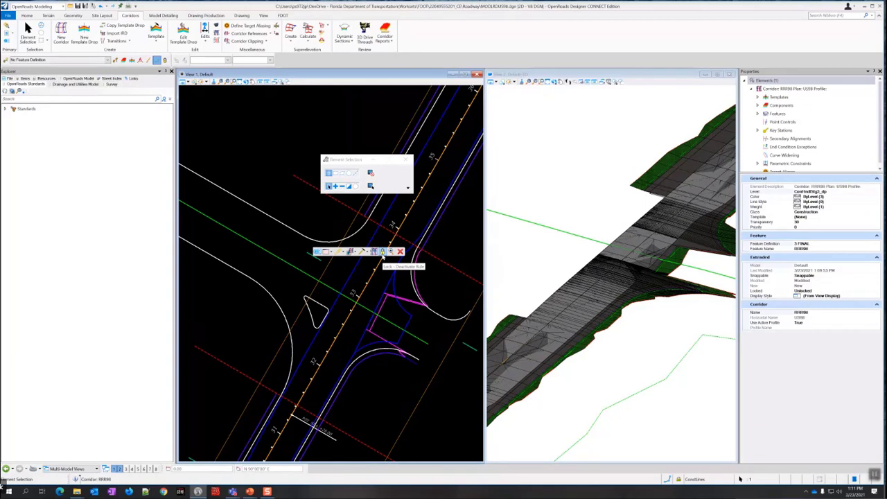
pyautogui.click(382, 252)
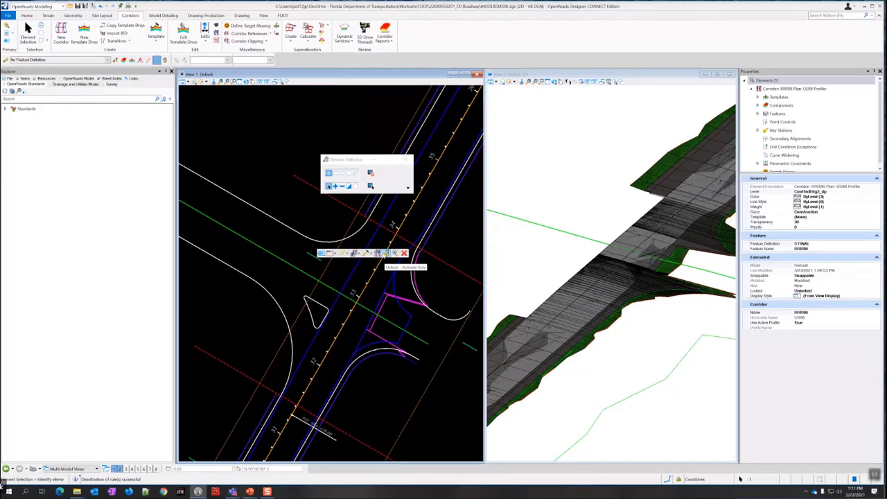
pyautogui.click(297, 239)
pyautogui.moveTo(312, 255)
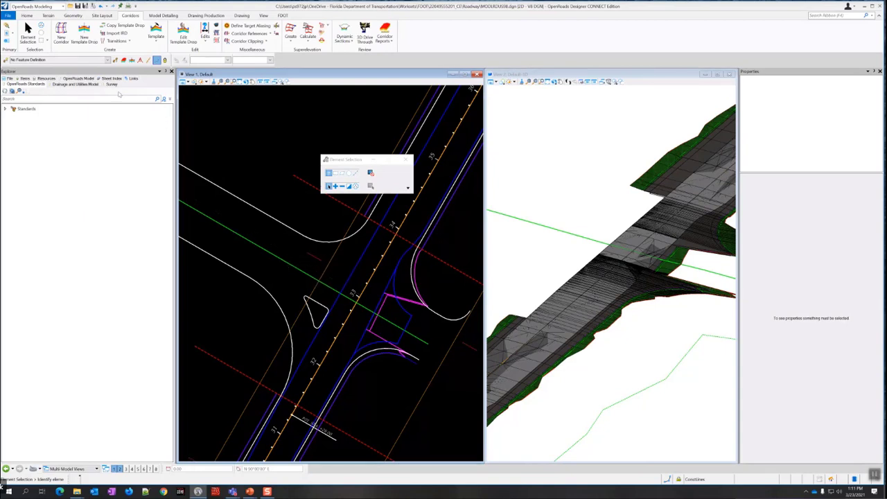
# - Look through the model's corridors and find the option for updating MODLRDUS98.dgn's standards from the dgnlib, without running it
pyautogui.click(76, 79)
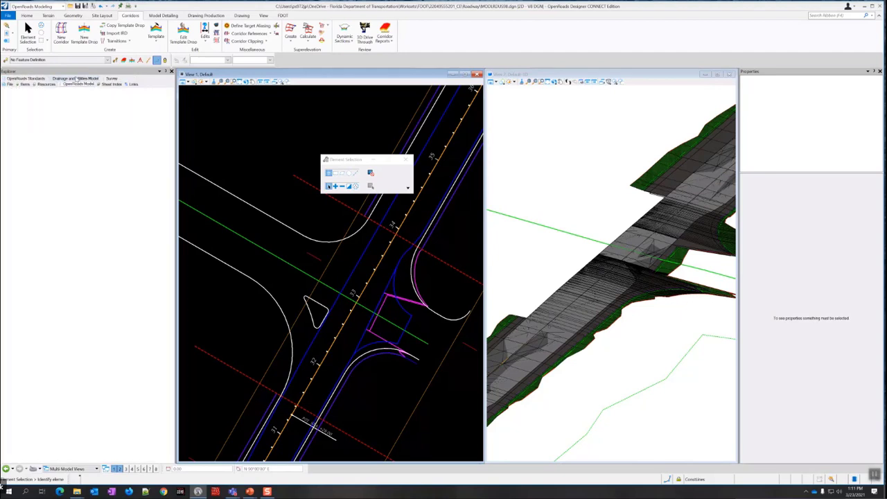
pyautogui.click(5, 109)
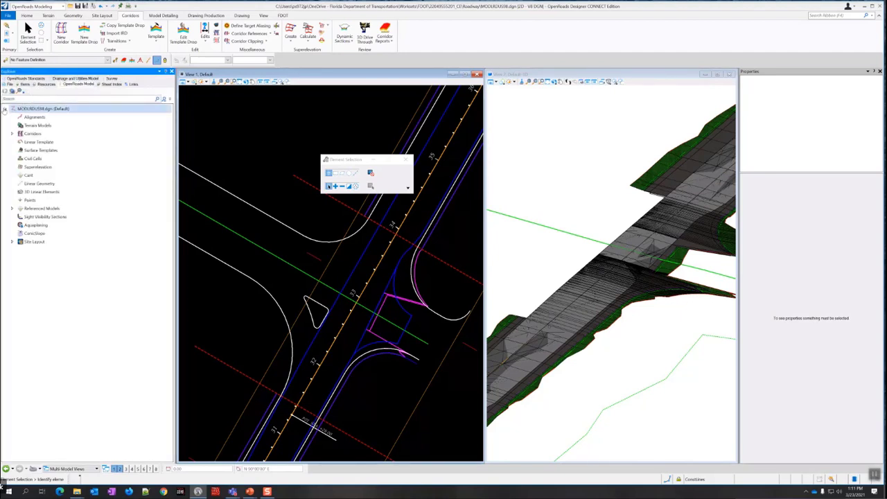
pyautogui.click(13, 133)
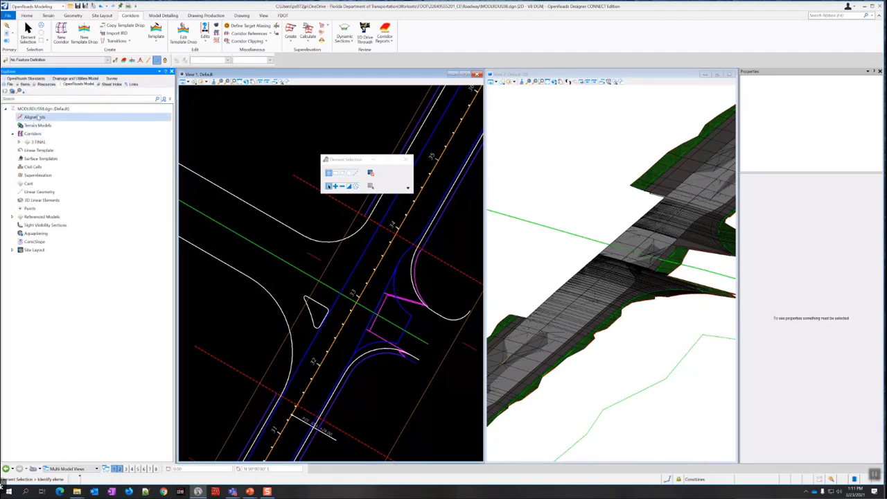
pyautogui.click(26, 78)
pyautogui.click(5, 108)
pyautogui.click(12, 127)
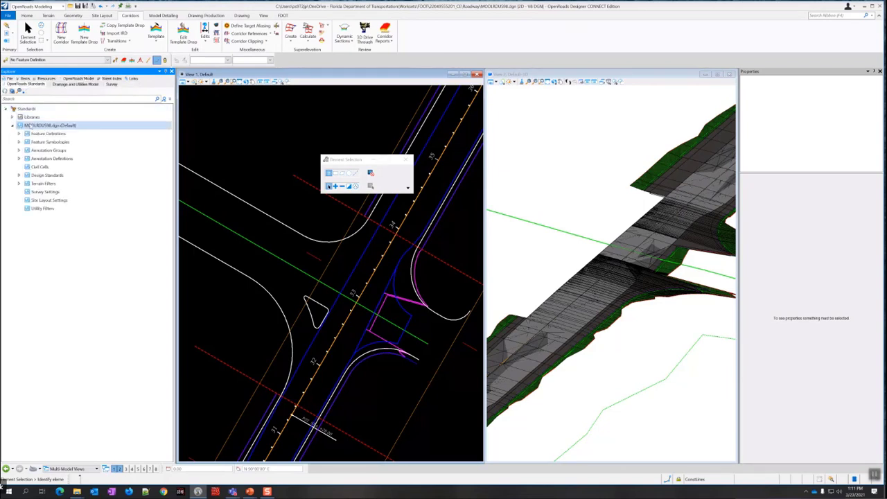
pyautogui.rightClick(31, 126)
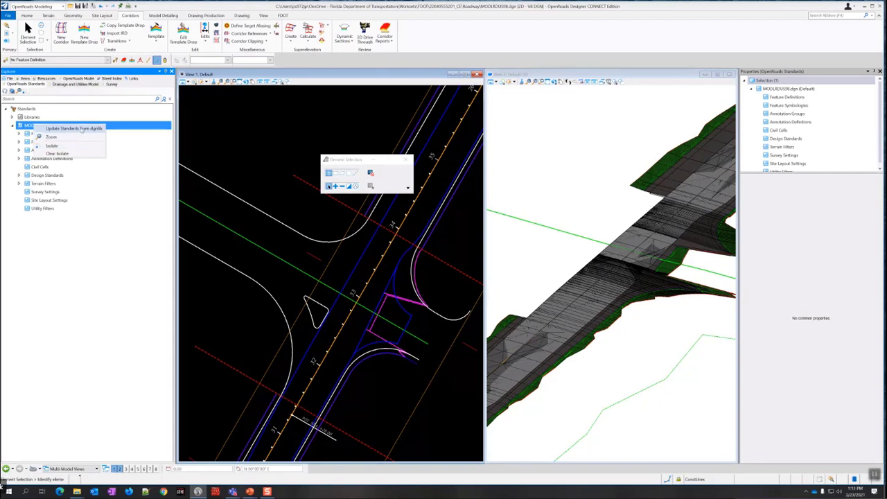
pyautogui.click(41, 222)
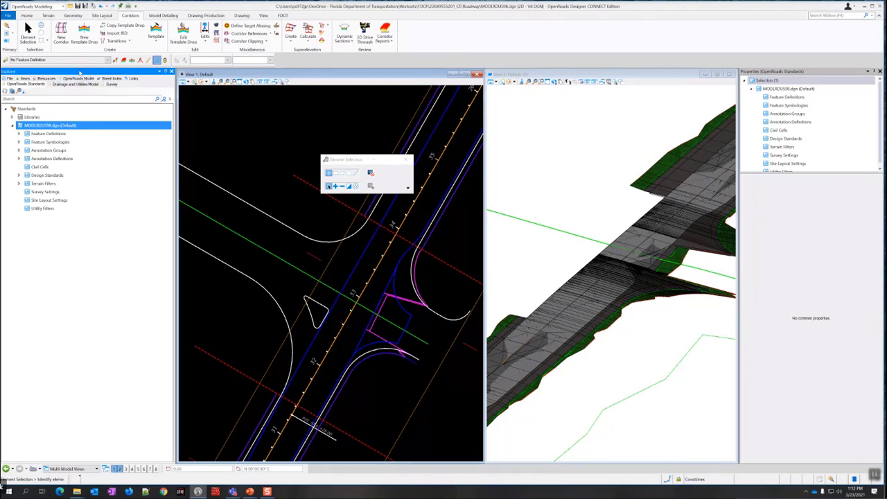
# - Open the recent file MODLRDDetail61.dgn and bring the side road's upper curb return at US 98 into the plan view
pyautogui.click(8, 15)
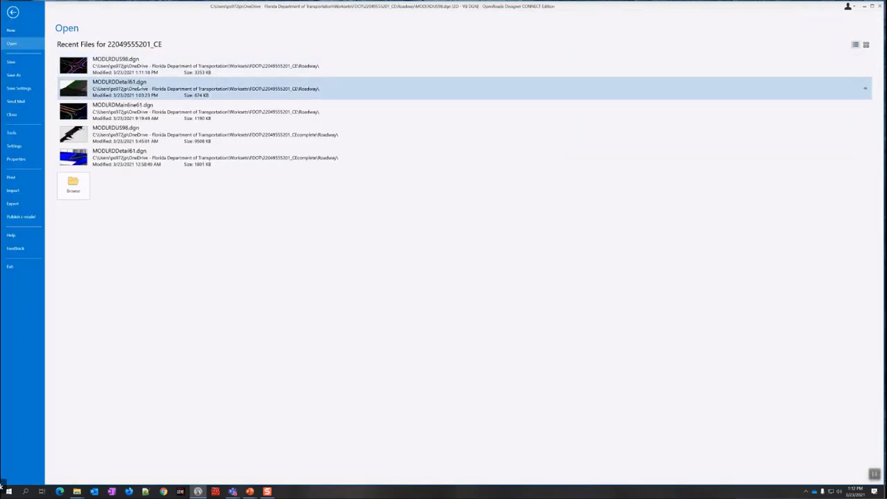
pyautogui.click(142, 85)
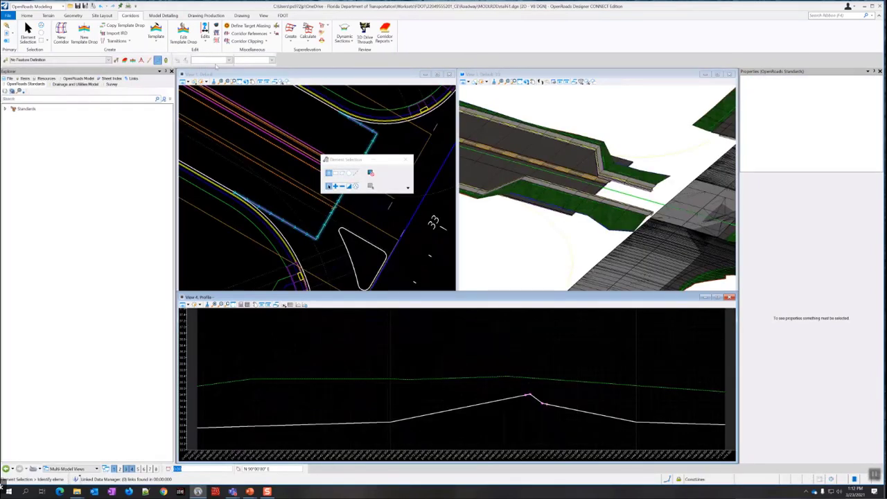
pyautogui.click(632, 158)
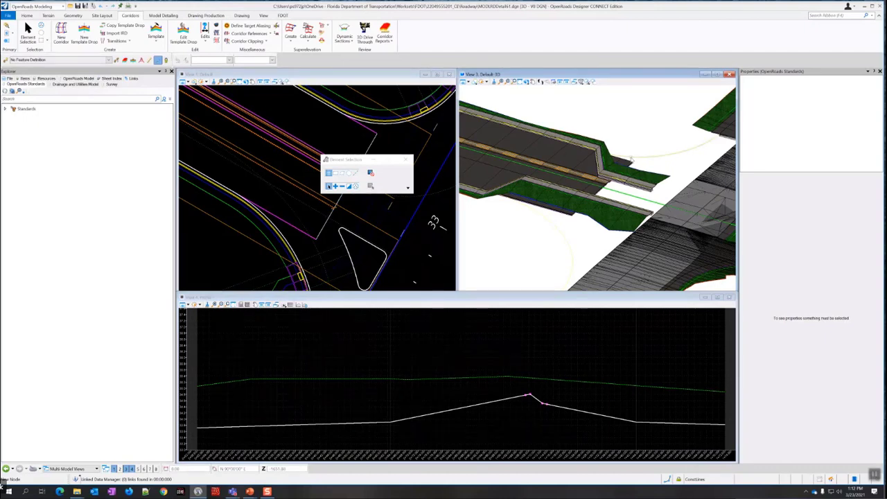
pyautogui.moveTo(407, 133); pyautogui.dragTo(323, 164, button='middle')
pyautogui.moveTo(323, 162); pyautogui.dragTo(338, 221)
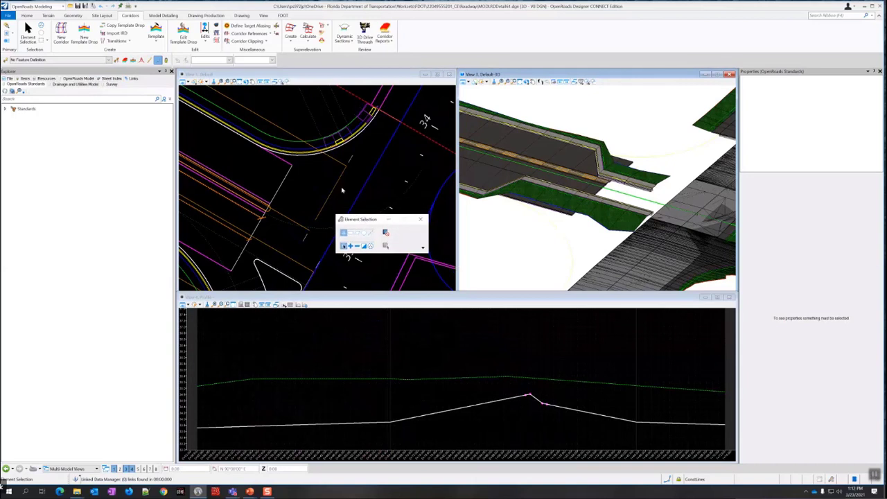
pyautogui.click(310, 155)
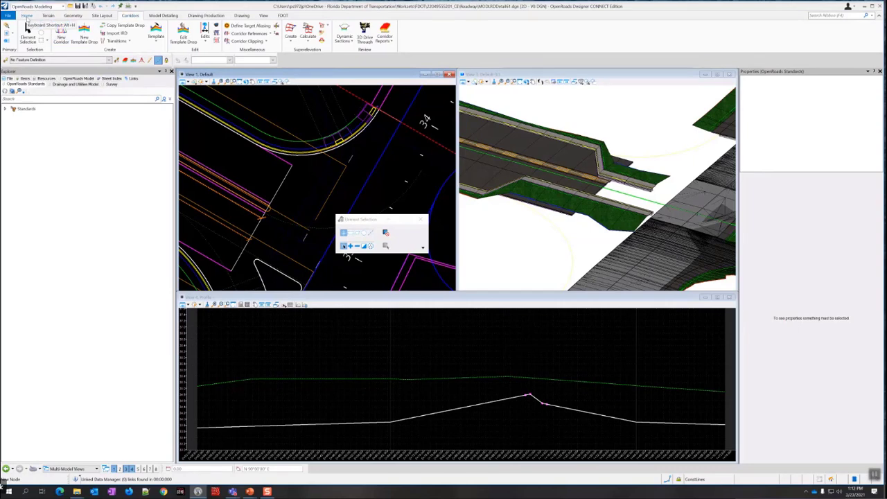
# - In View 1's level display, turn off the DSGNRD01.dgn reference nested under the MODLRDMainline61.dgn reference
pyautogui.click(27, 18)
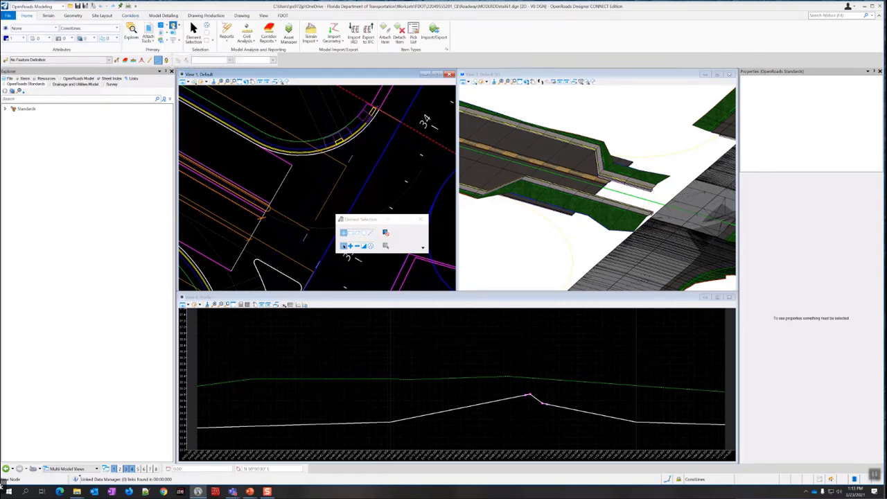
pyautogui.click(159, 60)
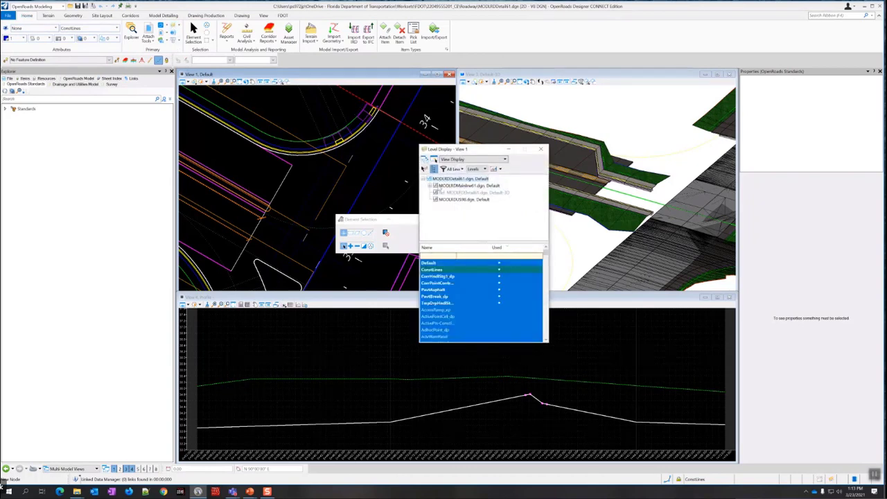
pyautogui.click(430, 186)
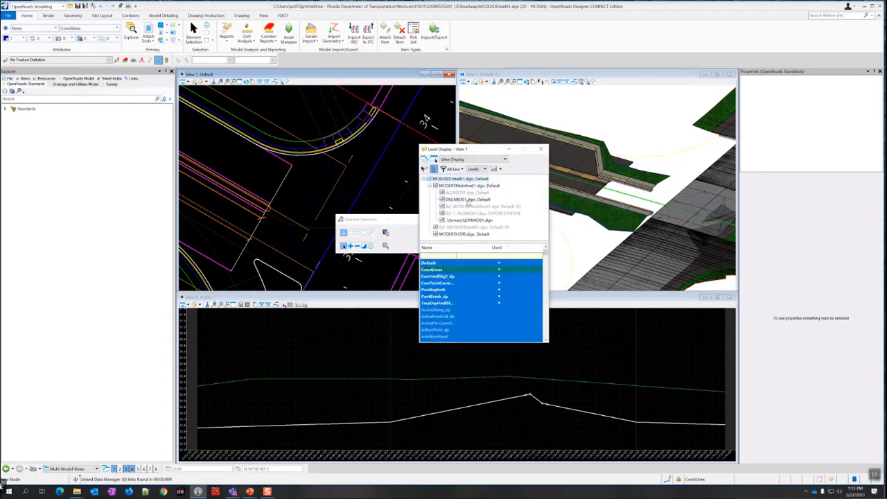
pyautogui.rightClick(468, 200)
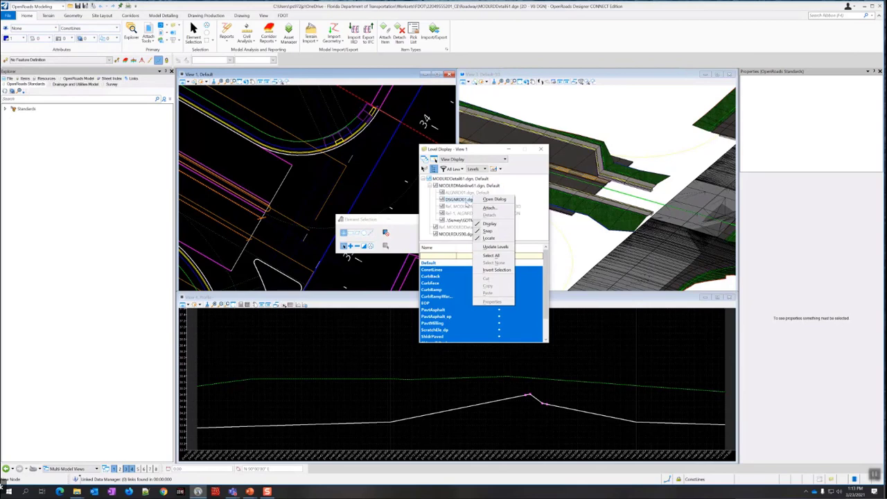
pyautogui.click(490, 223)
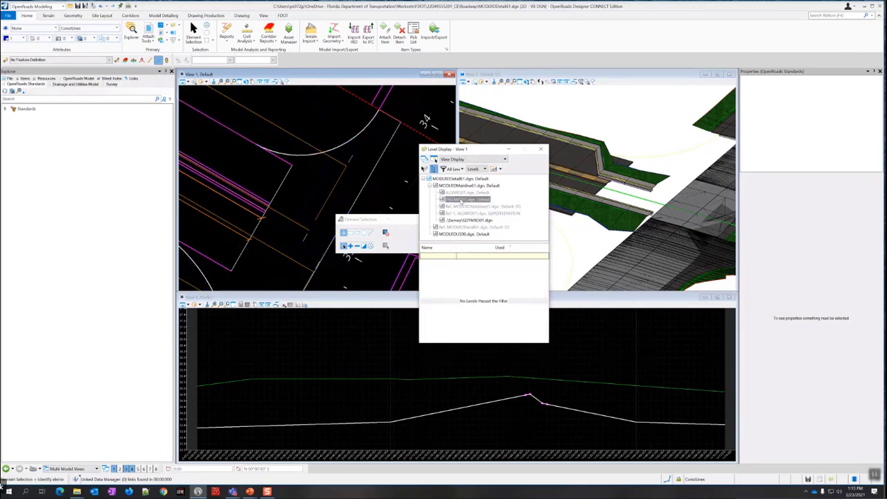
# - Turn on the display of the nested ALGNRD01.dgn reference in View 1 and close the level display
pyautogui.rightClick(469, 192)
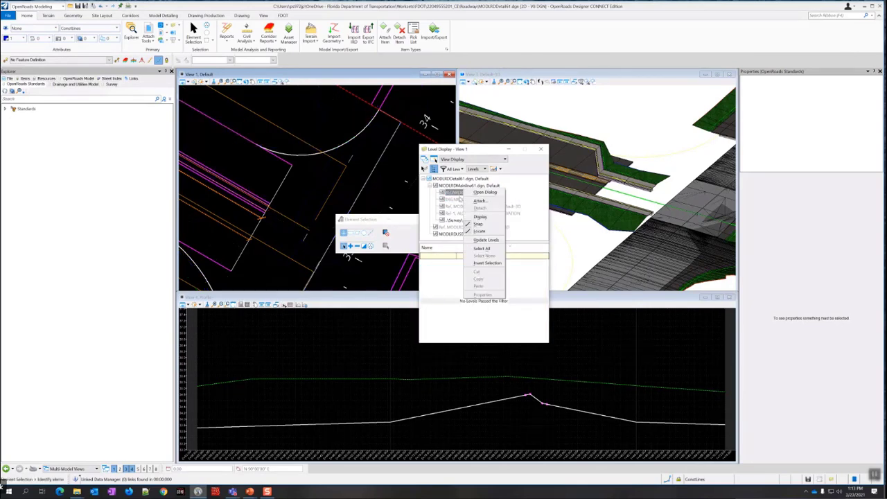
pyautogui.click(479, 217)
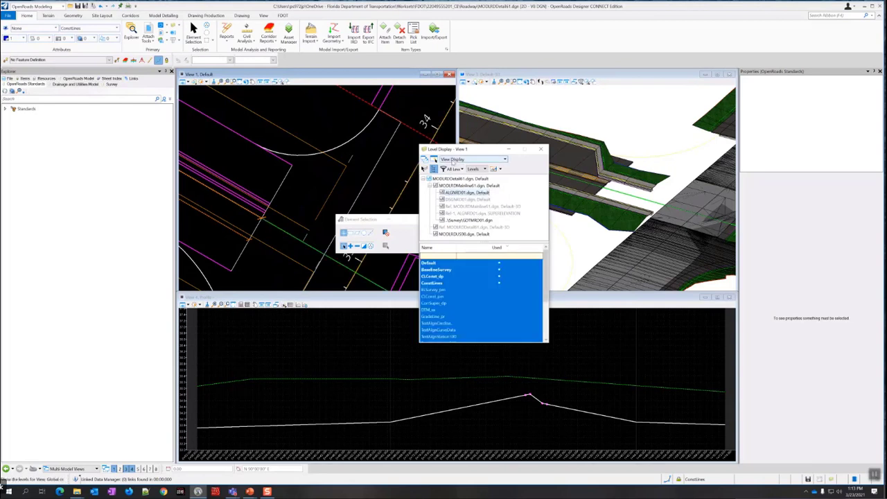
pyautogui.moveTo(475, 149); pyautogui.dragTo(491, 211)
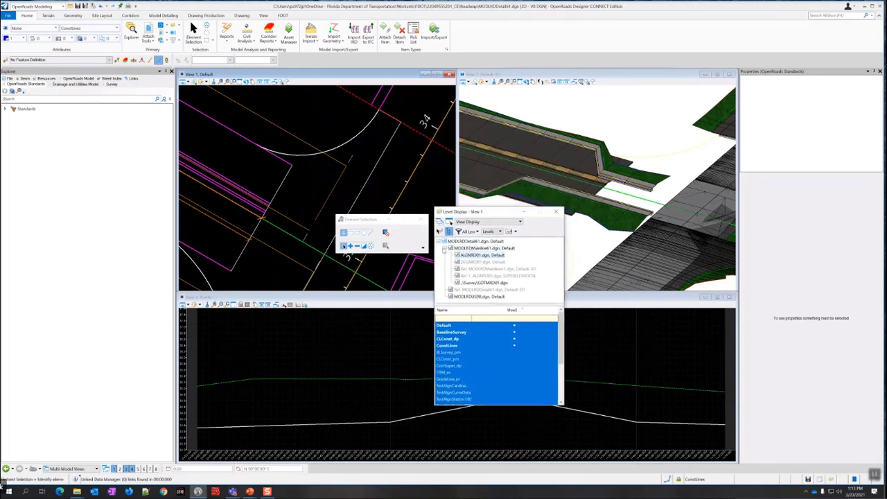
pyautogui.click(446, 249)
pyautogui.click(488, 241)
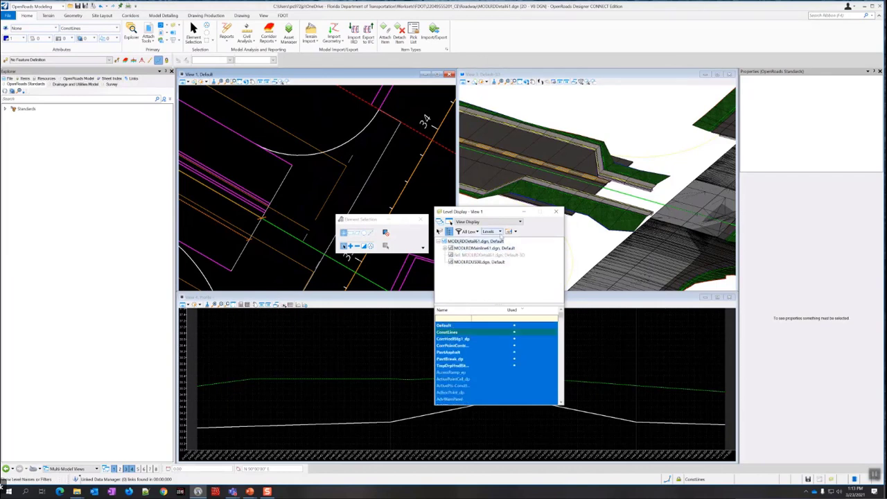
pyautogui.click(555, 213)
# - Start a point control on the SR61 R corridor, locked to its start and stopping where the upper curb return meets the side road's edge
pyautogui.scroll(-2, 371, 190)
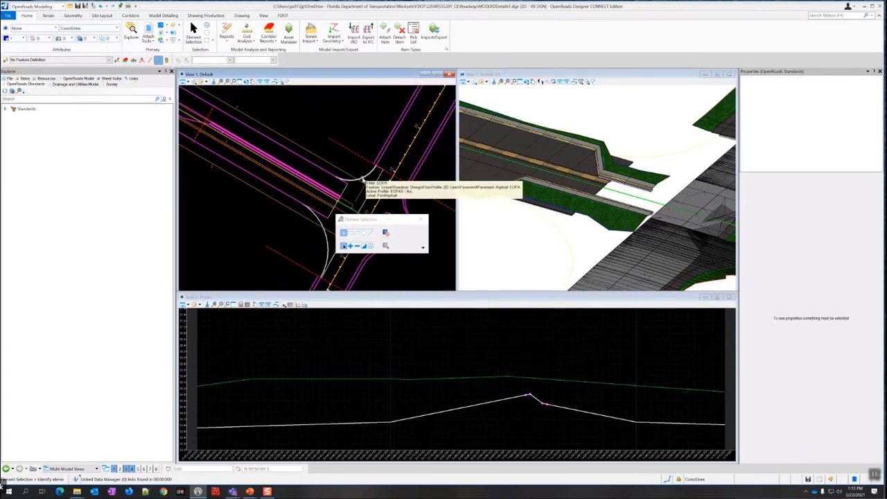
pyautogui.scroll(2, 362, 180)
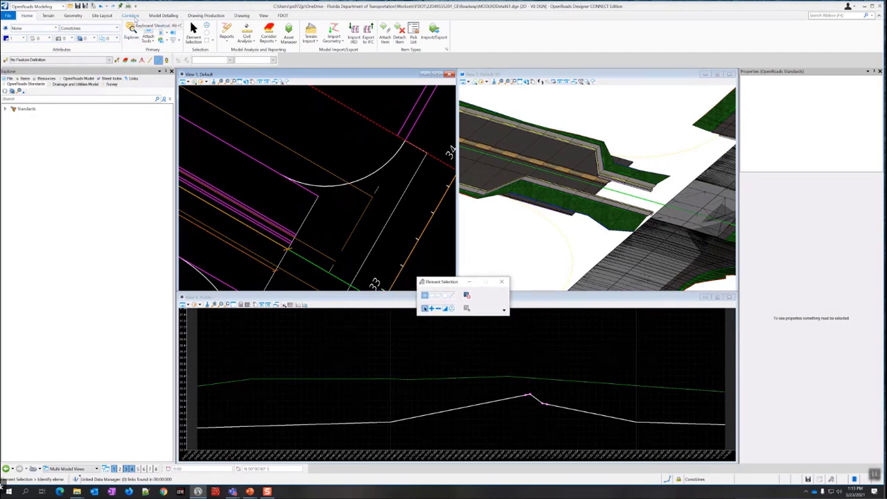
pyautogui.click(130, 16)
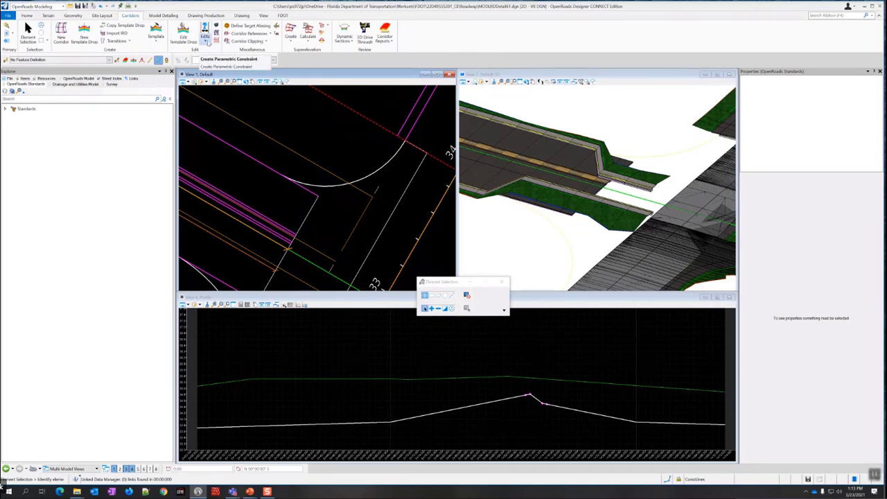
pyautogui.click(206, 41)
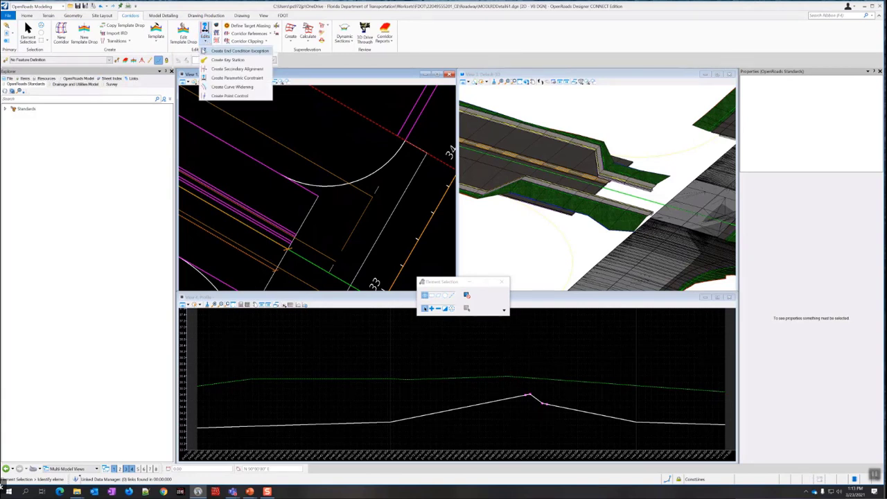
pyautogui.click(249, 97)
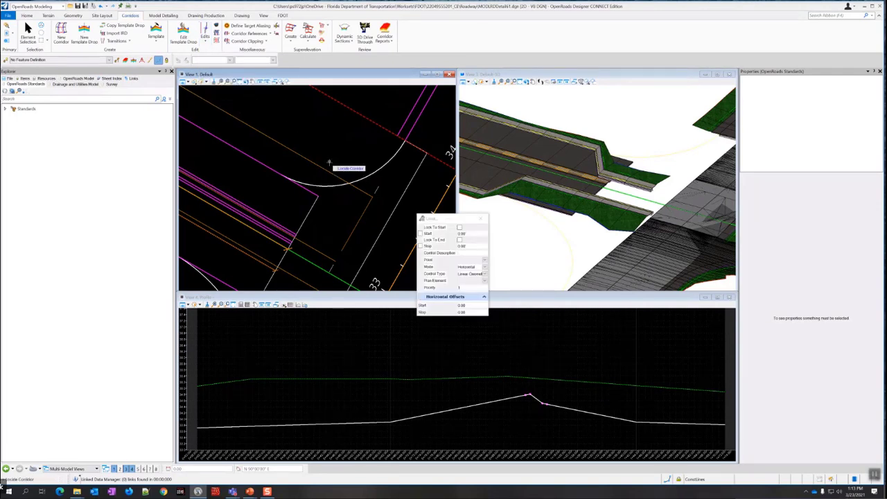
pyautogui.moveTo(360, 188)
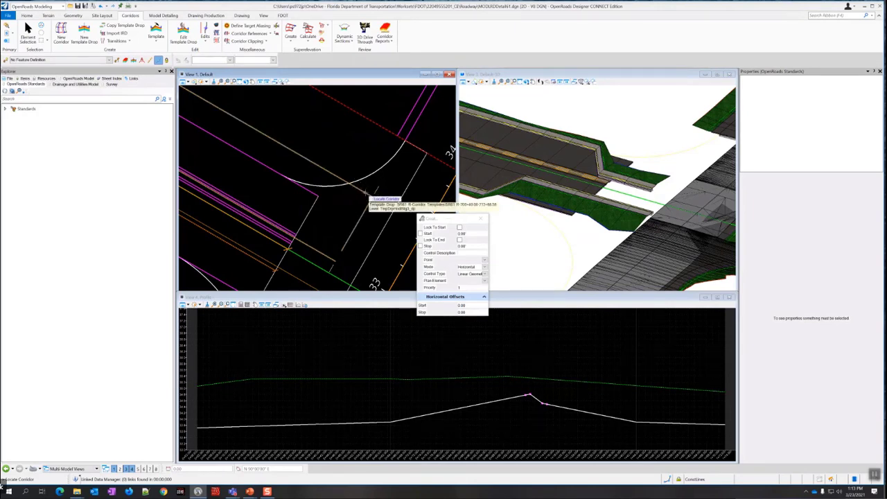
pyautogui.click(370, 195)
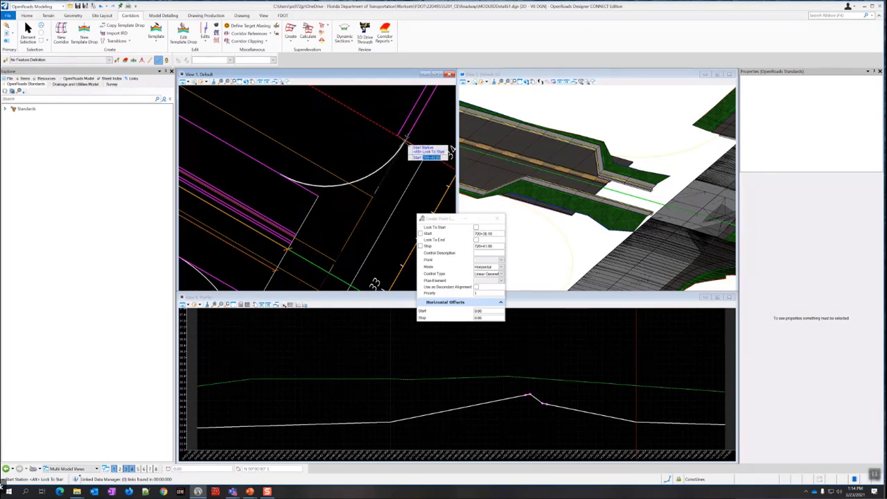
pyautogui.press('alt')
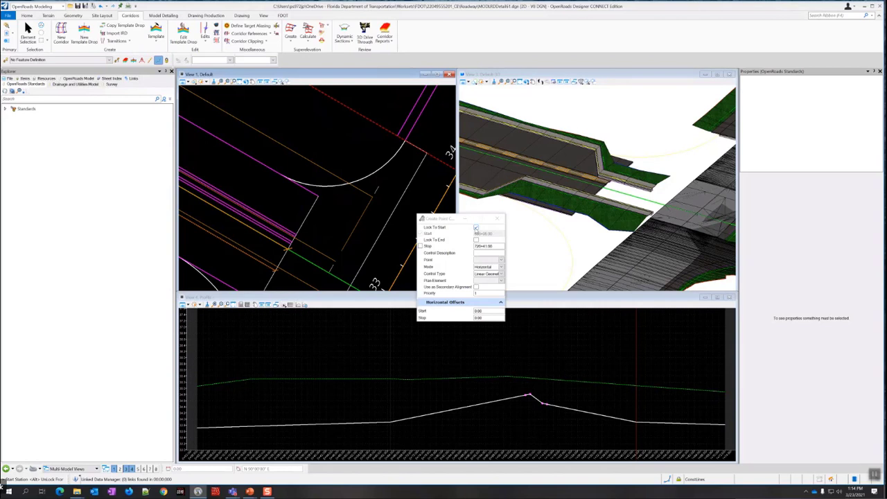
pyautogui.click(381, 178)
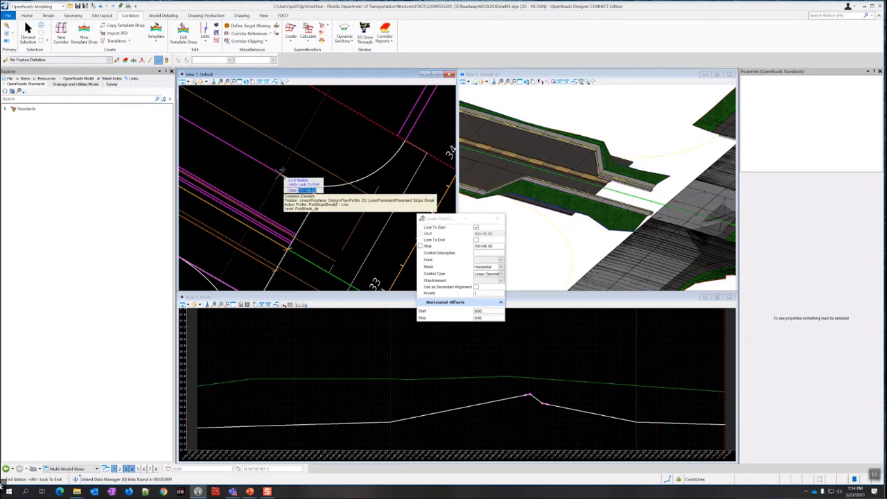
pyautogui.click(284, 171)
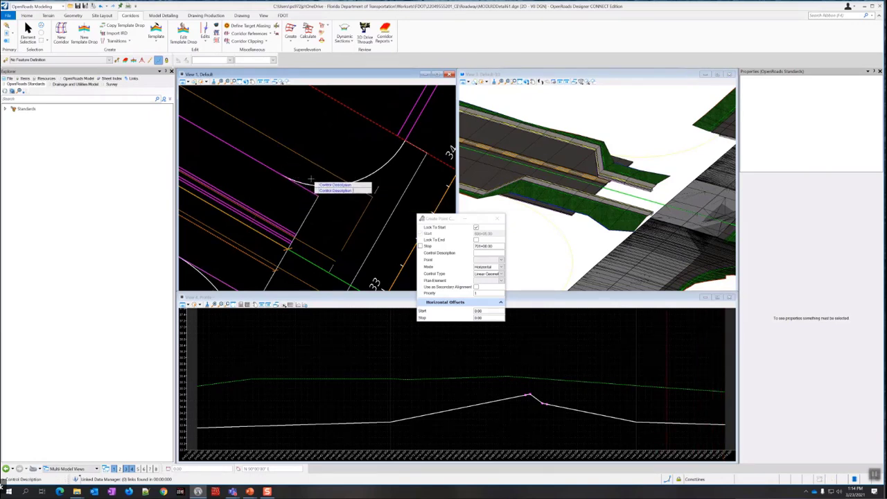
# - Describe the point control as US98 and choose RT_PVT_EOP_OUT at the end of the 3D curb as the controlled point
pyautogui.press('capslock')
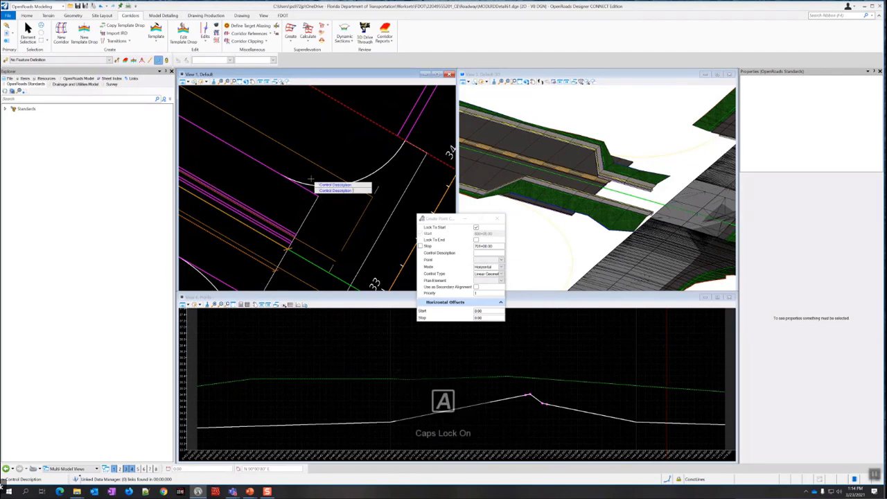
pyautogui.write('U')
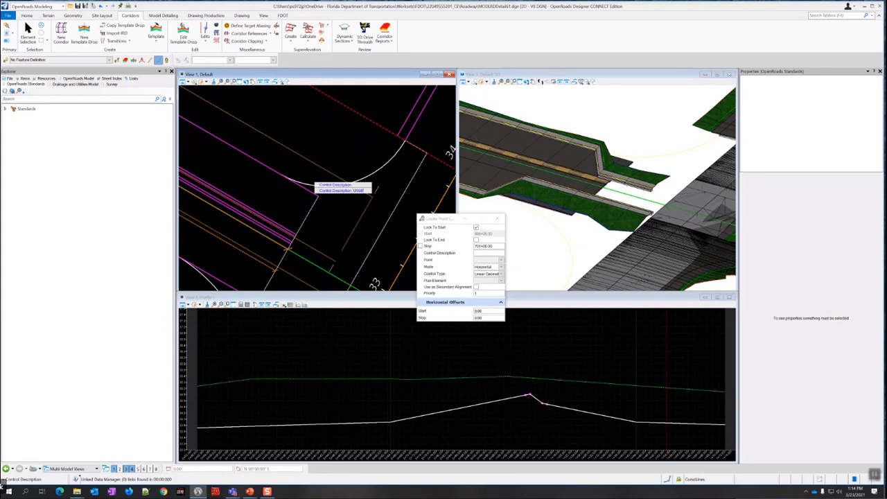
pyautogui.press('Return')
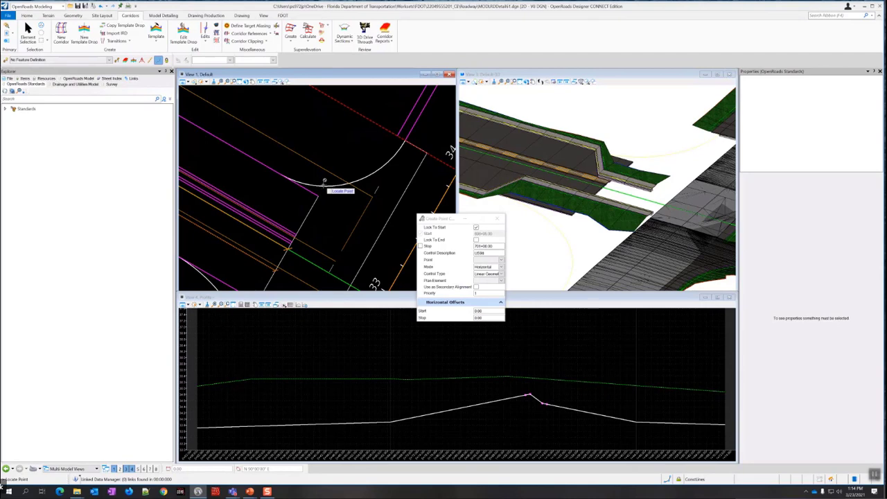
pyautogui.scroll(1, 664, 182)
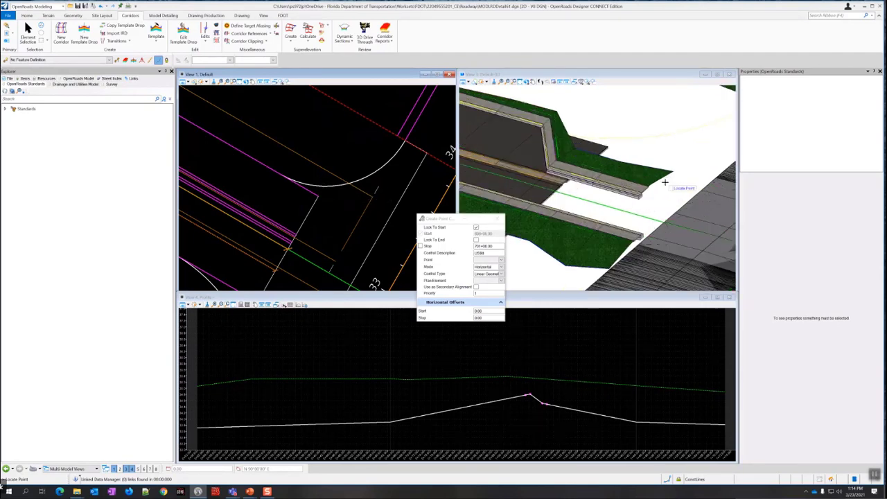
pyautogui.scroll(2, 663, 183)
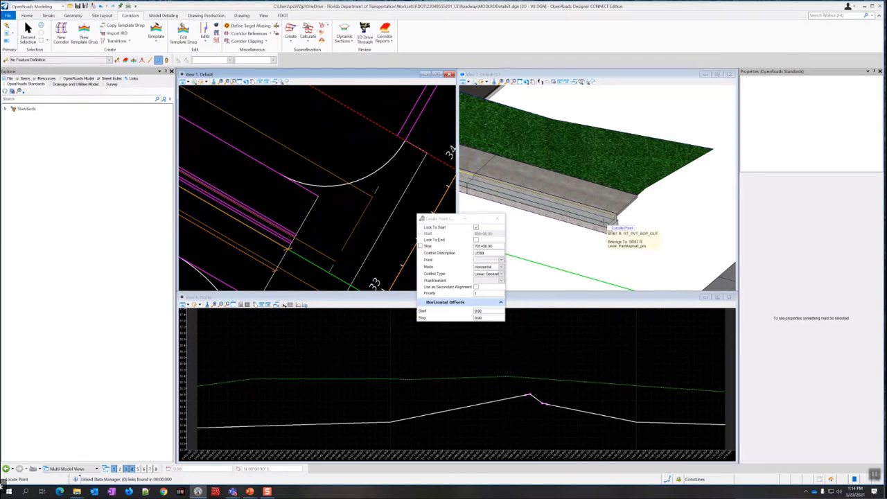
pyautogui.scroll(1, 605, 223)
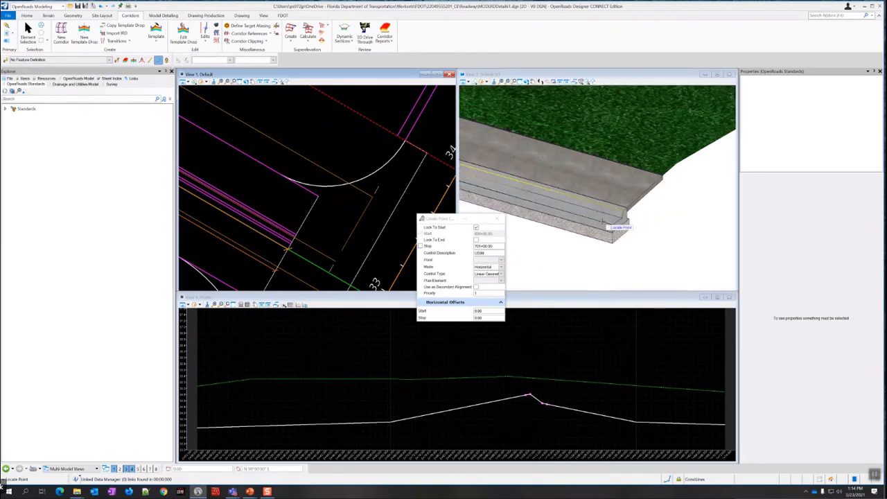
pyautogui.click(610, 230)
pyautogui.click(613, 233)
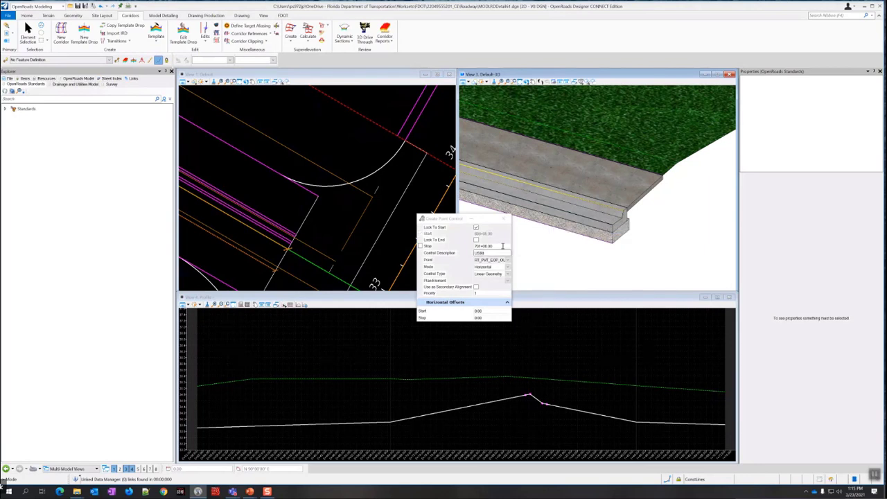
# - Set the control mode to Both with Linear Geometry, and choose the EOPA curb return arc as the plan element
pyautogui.click(508, 267)
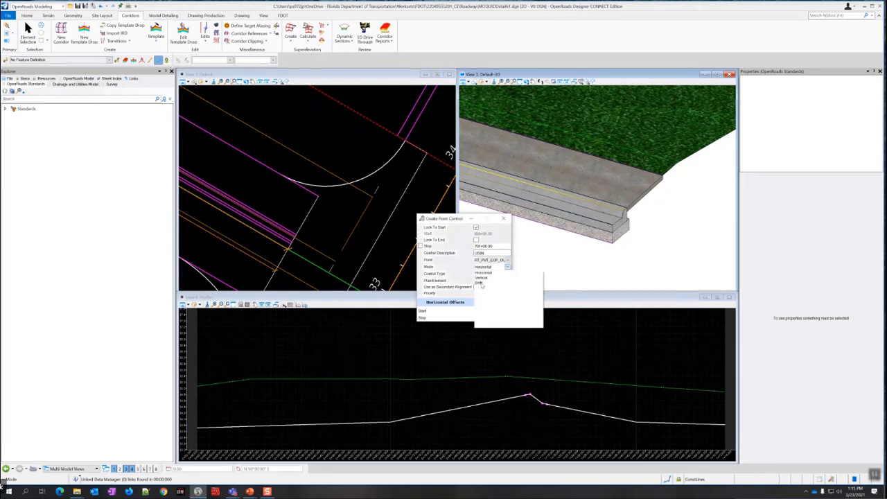
pyautogui.click(480, 283)
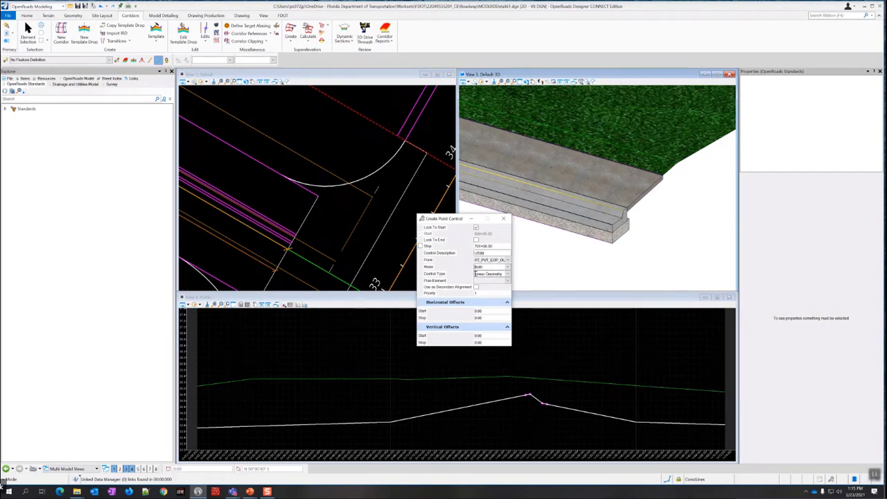
pyautogui.click(508, 275)
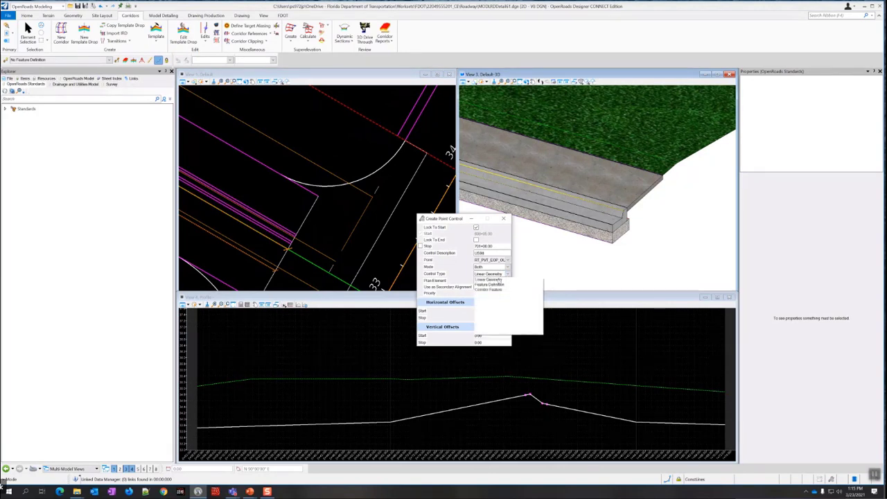
pyautogui.click(508, 274)
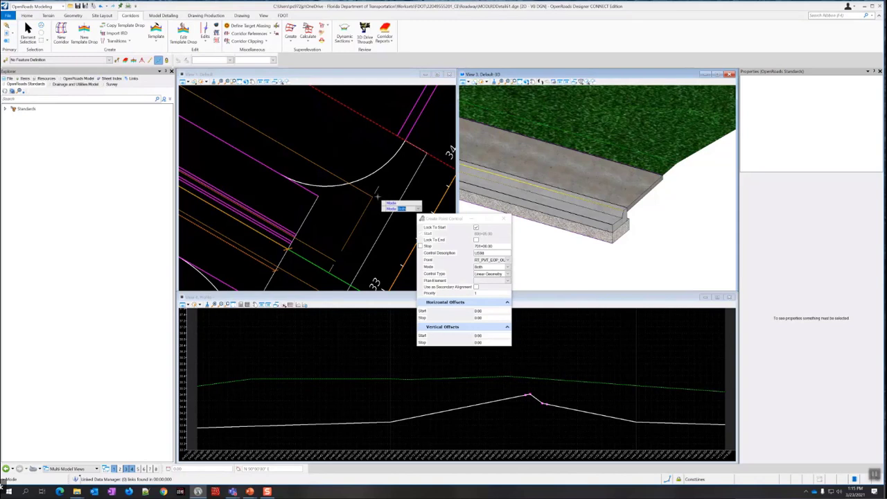
pyautogui.click(340, 197)
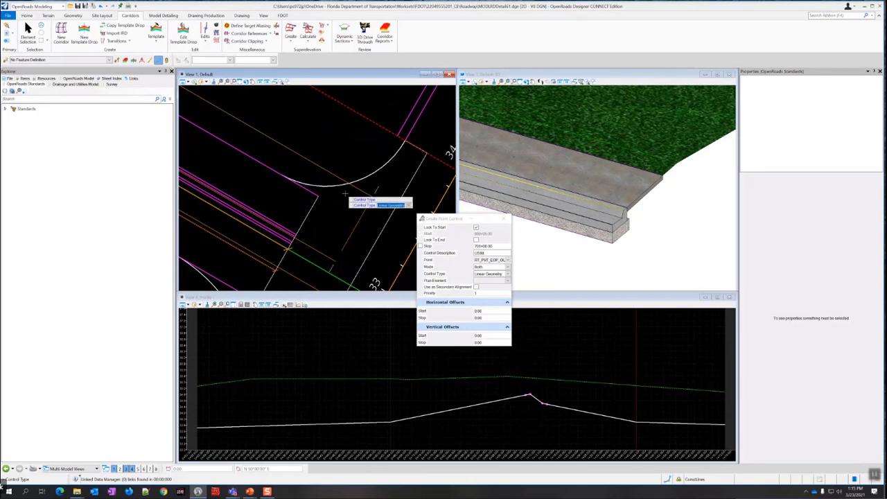
pyautogui.click(343, 196)
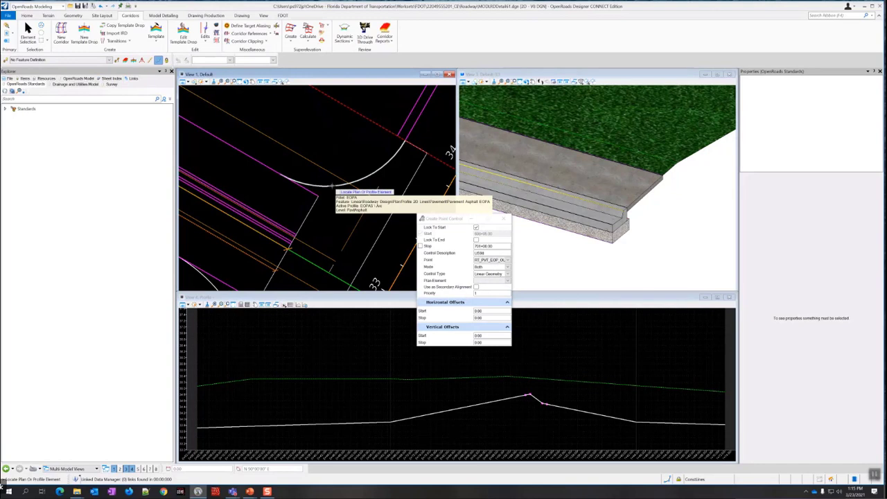
pyautogui.click(331, 186)
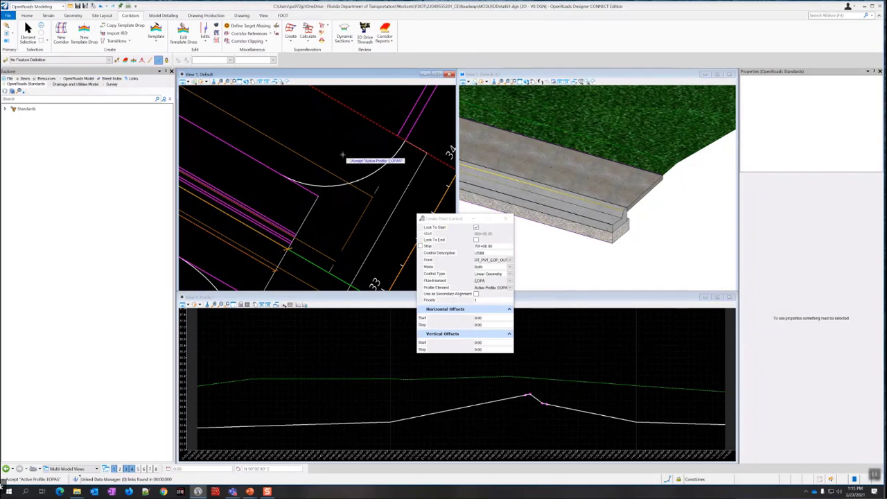
# - Accept the arc's active profile as the profile element and enable the control's use as a secondary alignment
pyautogui.scroll(-4, 343, 154)
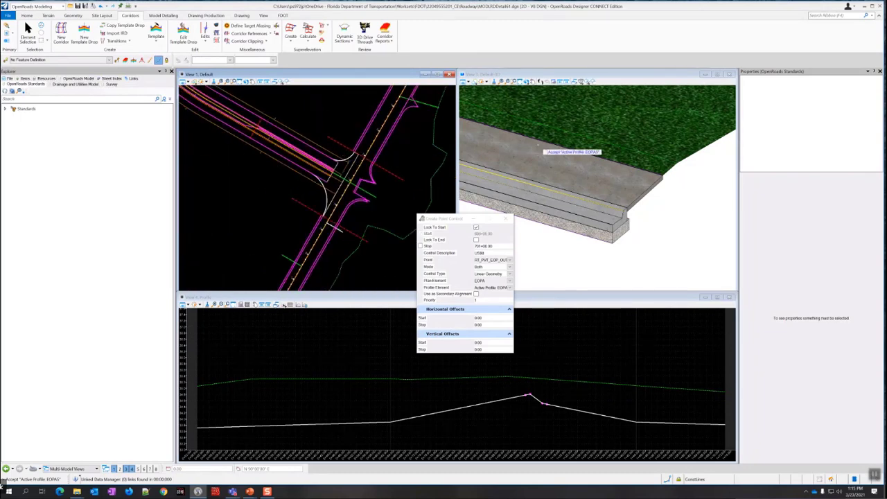
pyautogui.scroll(-4, 538, 142)
pyautogui.scroll(-3, 538, 143)
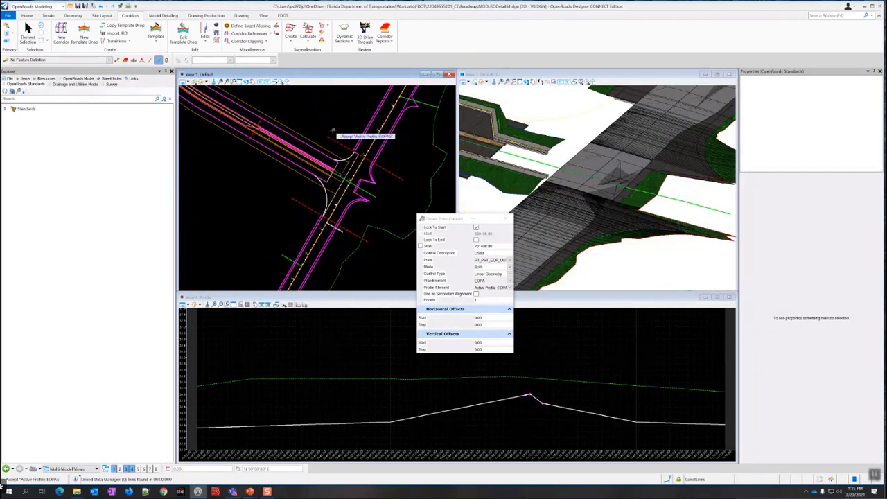
pyautogui.scroll(3, 340, 141)
pyautogui.click(345, 169)
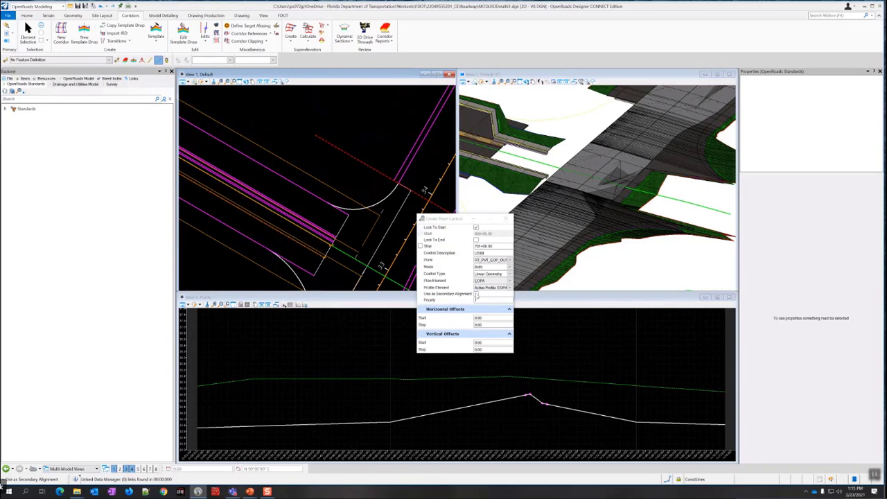
pyautogui.click(476, 296)
pyautogui.scroll(-3, 508, 138)
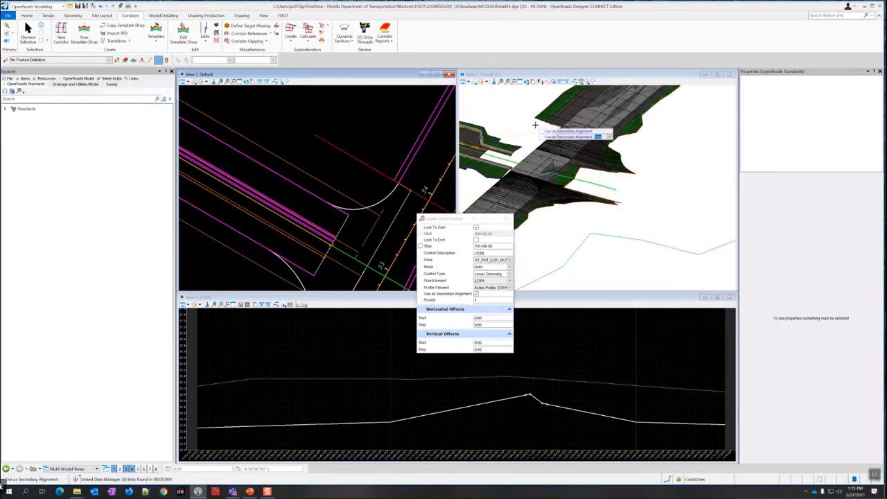
pyautogui.scroll(3, 511, 132)
pyautogui.scroll(2, 520, 146)
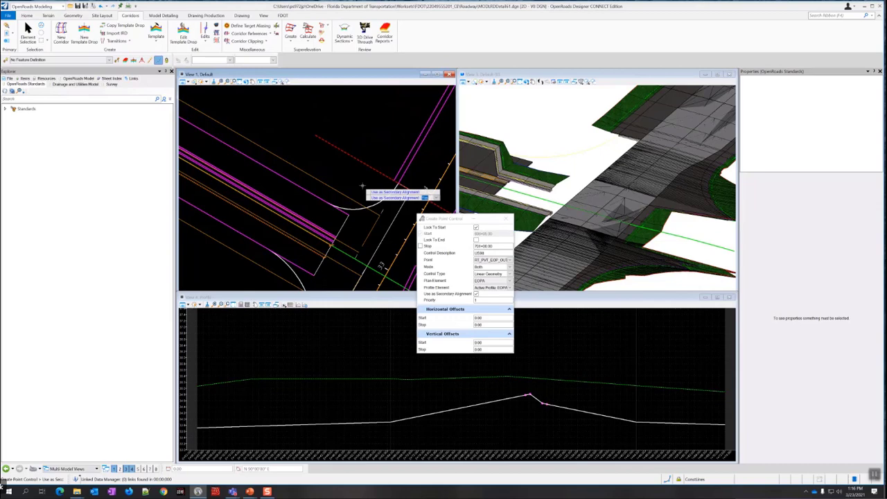
pyautogui.click(353, 184)
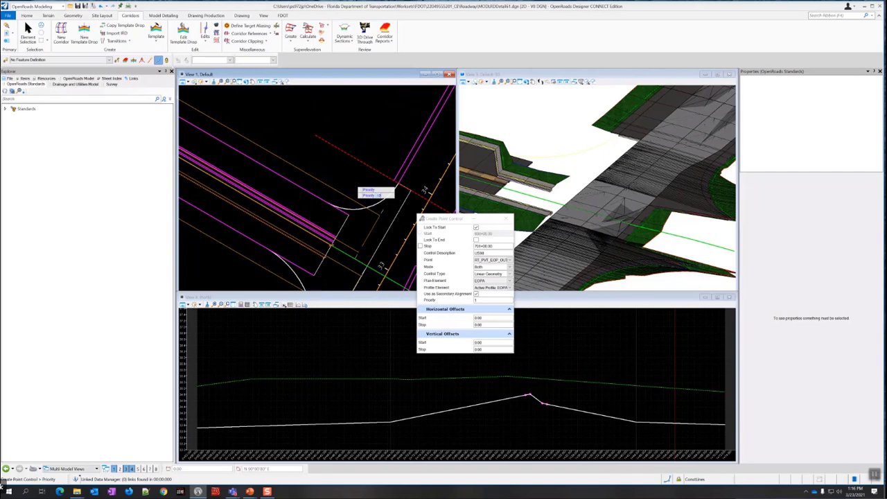
# - Set the point control's priority to 10 and create it with horizontal and vertical start and stop offsets of 0.00
pyautogui.write('0')
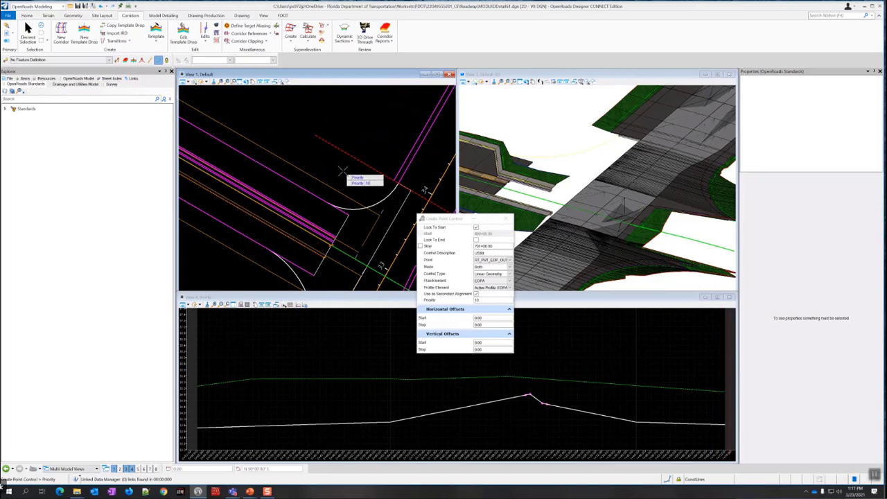
pyautogui.press('Return')
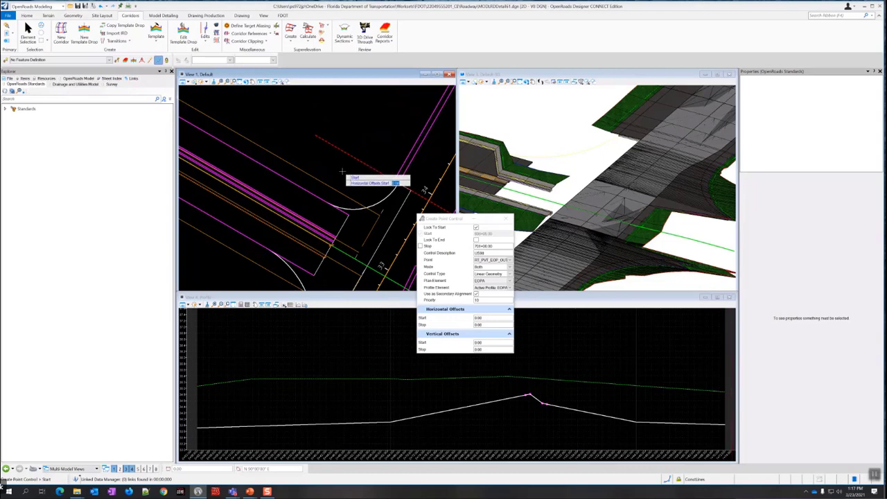
pyautogui.press('Return')
pyautogui.press('Return')
pyautogui.press('Return')
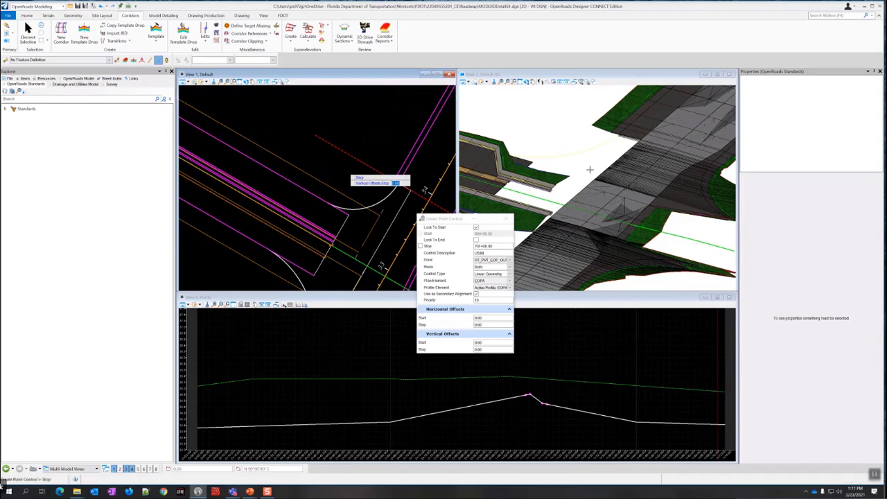
pyautogui.press('Return')
pyautogui.press('Return')
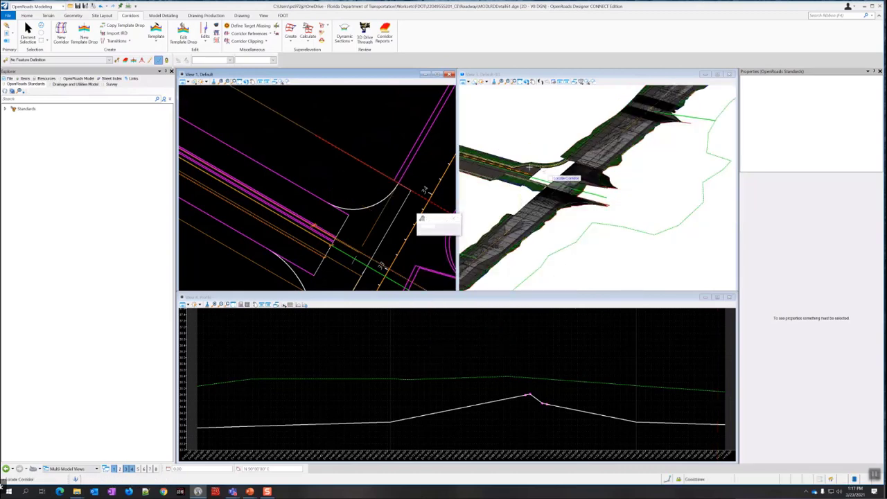
pyautogui.scroll(3, 526, 167)
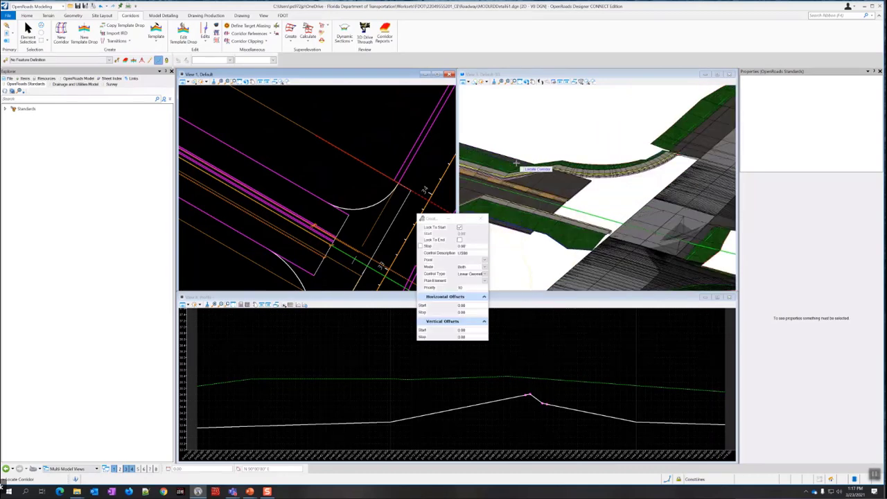
# - Open the SR61 R corridor's objects from its plan handle and show its point controls
pyautogui.scroll(-4, 516, 164)
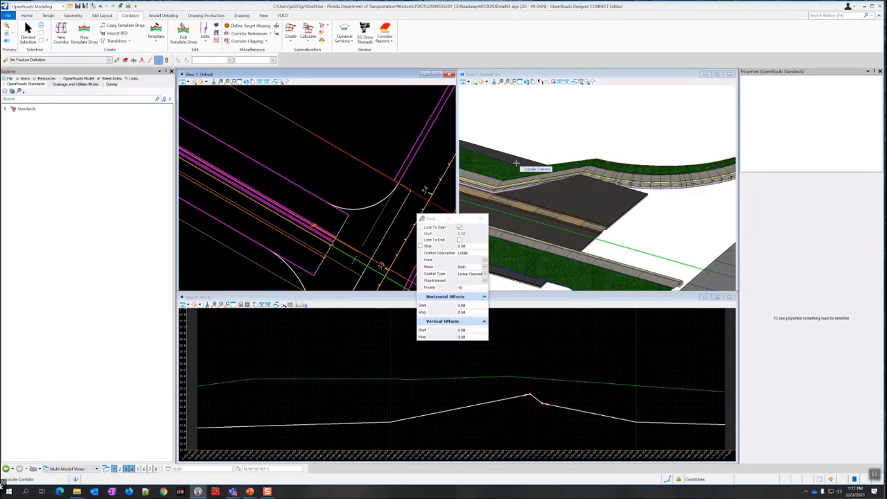
pyautogui.scroll(4, 523, 153)
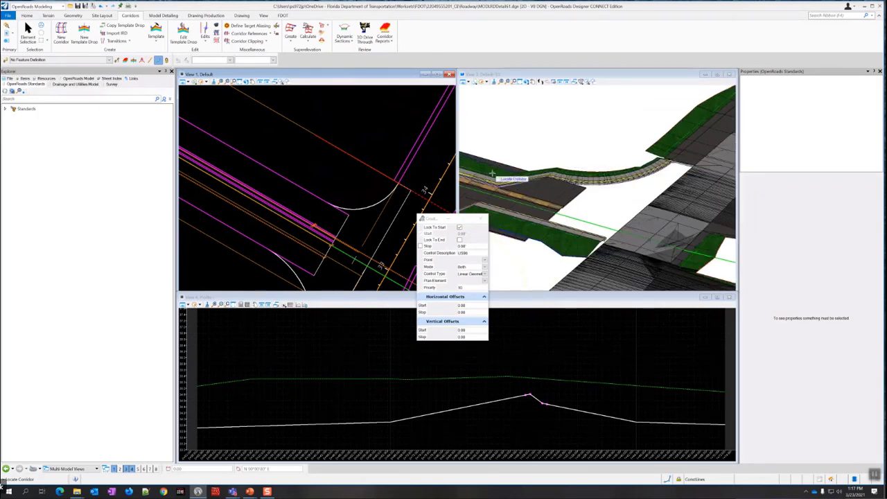
pyautogui.scroll(3, 503, 173)
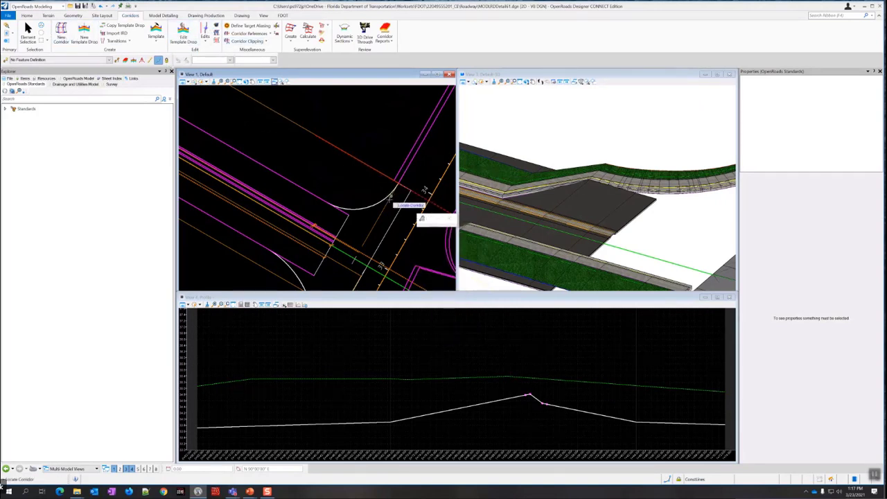
pyautogui.click(366, 240)
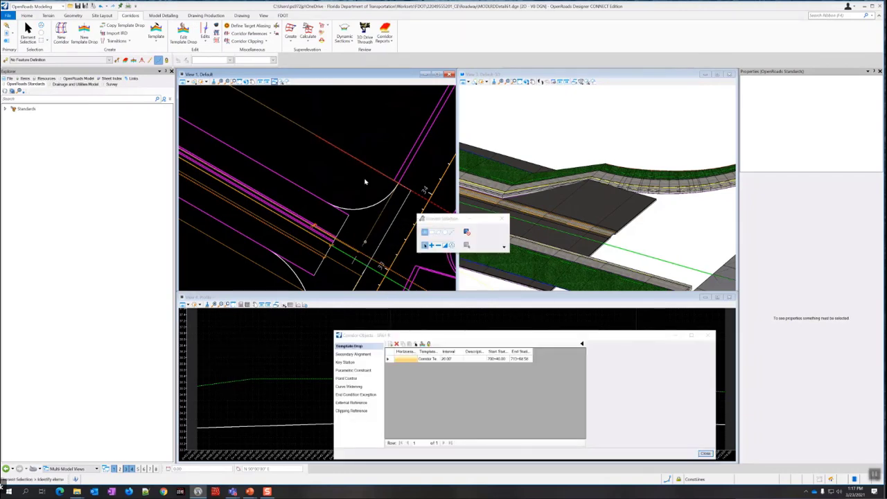
pyautogui.click(347, 378)
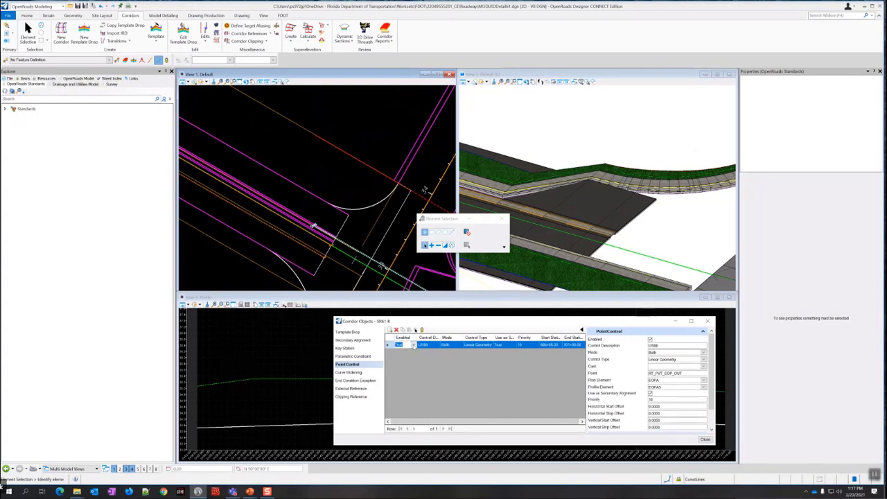
# - Start a second point control on the corridor, running from station 701+00.00 with its stop locked to the corridor's end
pyautogui.click(389, 330)
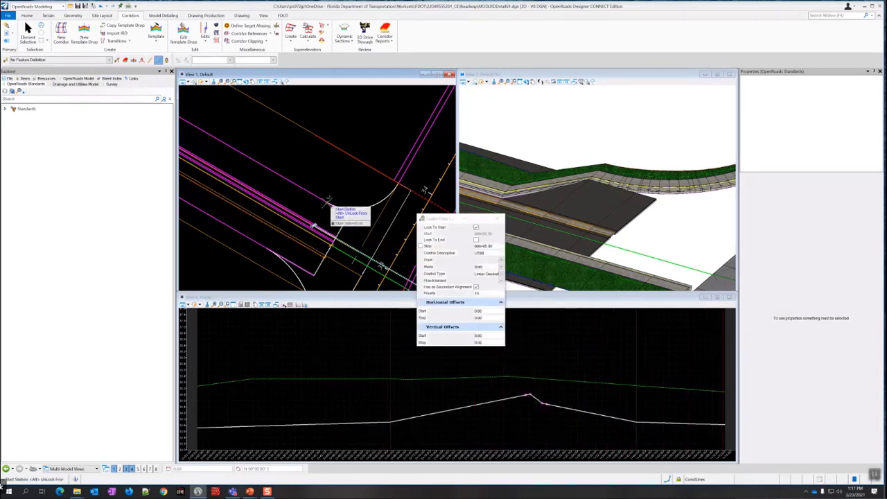
pyautogui.press('alt')
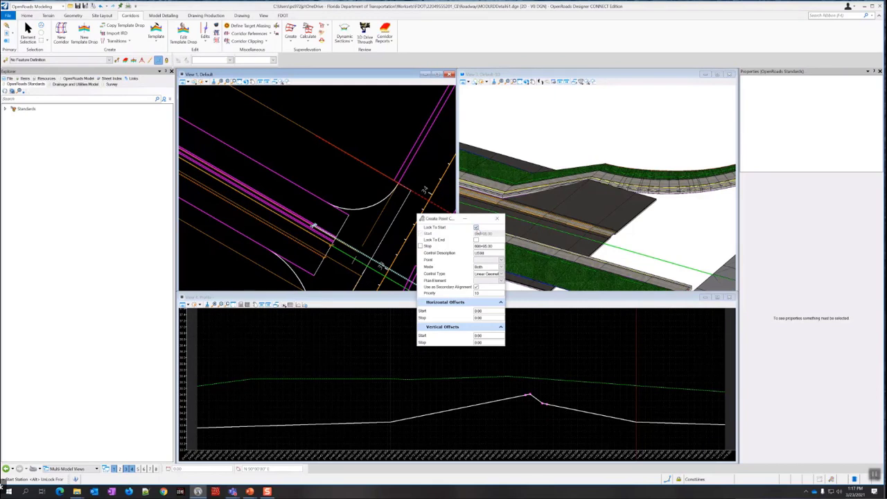
pyautogui.click(327, 206)
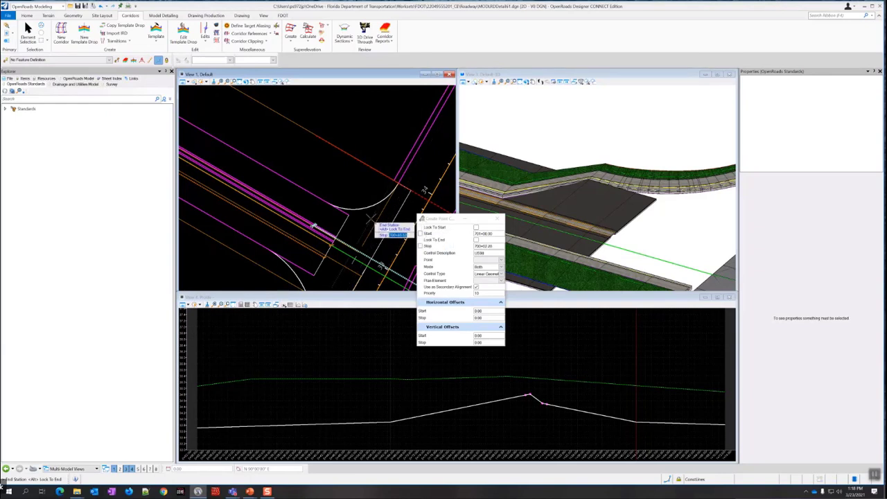
pyautogui.press('alt')
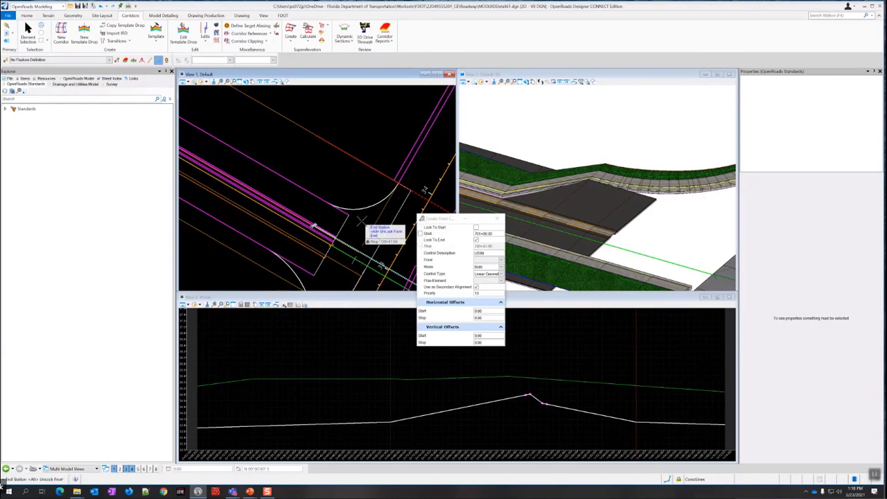
pyautogui.click(361, 221)
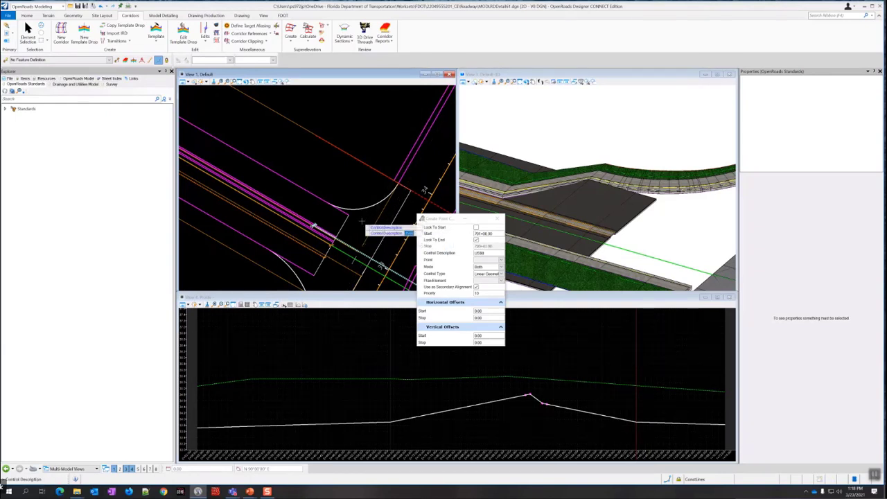
# - Describe the point control as EOP and choose RT_PVT_EOP_OUT on the 3D curb as the controlled point
pyautogui.write('EOP')
pyautogui.press('Return')
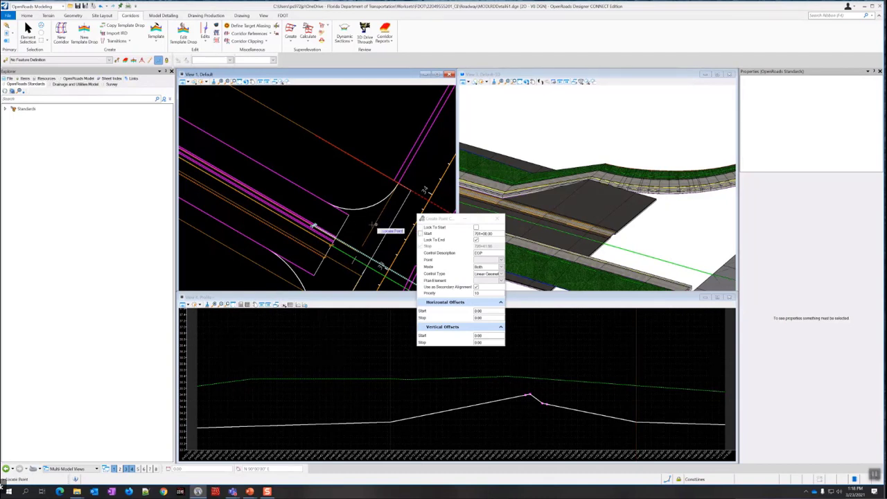
pyautogui.scroll(2, 512, 192)
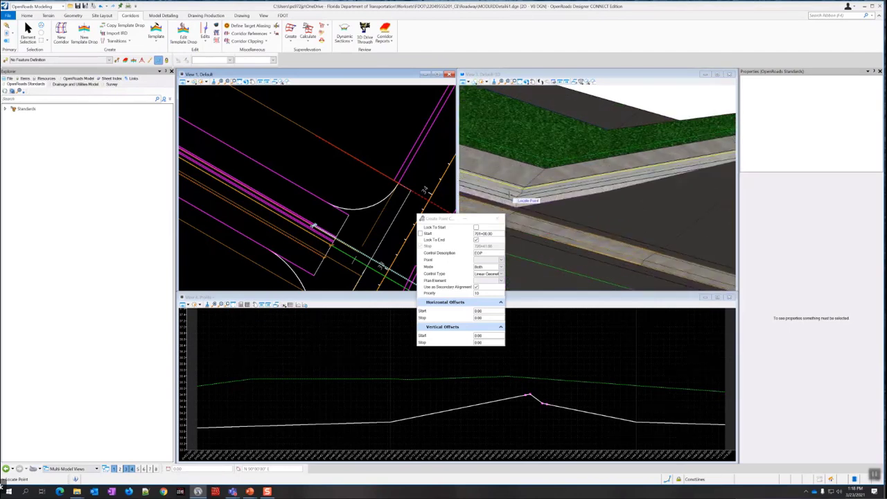
pyautogui.click(513, 195)
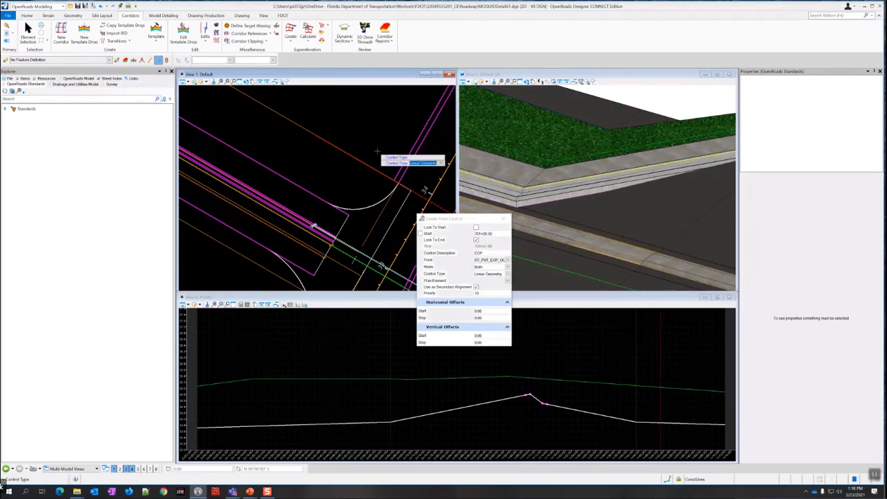
# - Set the EOP point control's type to Corridor Feature with mode Both
pyautogui.click(508, 274)
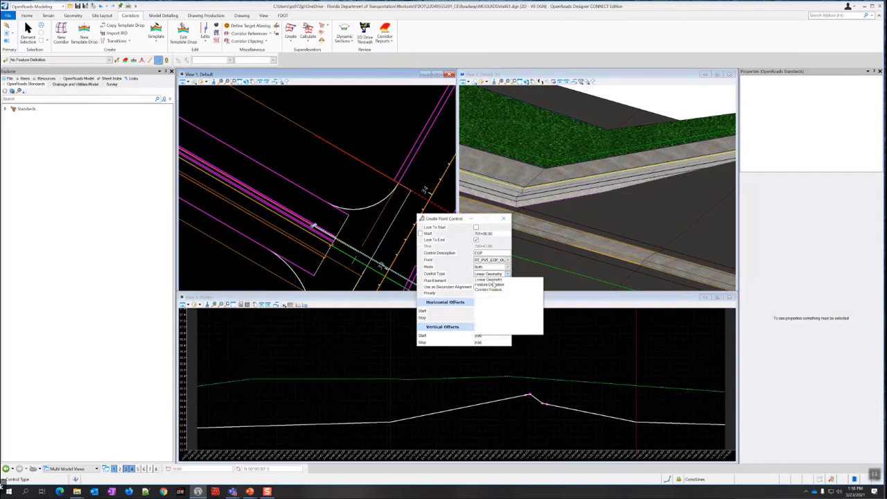
pyautogui.click(490, 289)
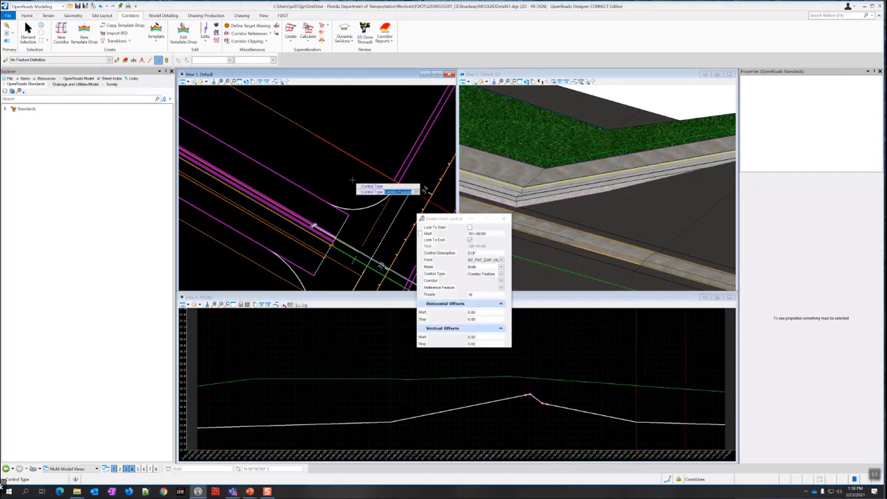
pyautogui.click(353, 180)
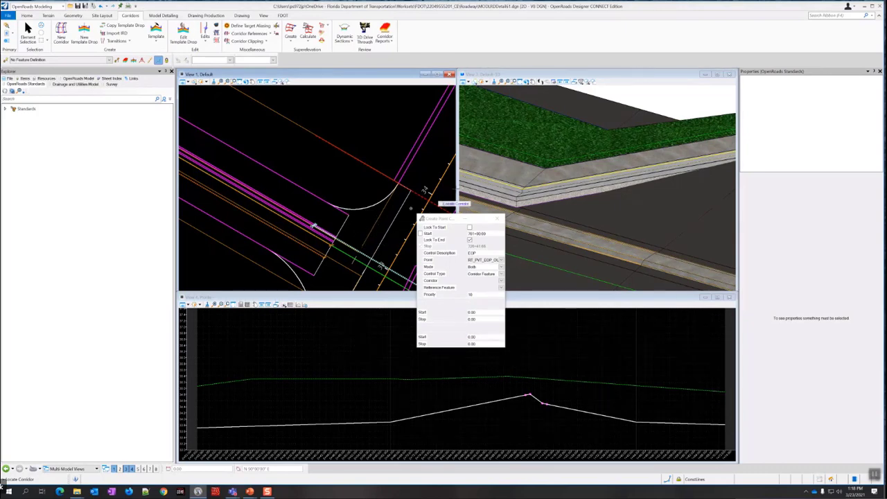
# - Turn on all levels of the MODLRDMainline61.dgn reference in the plan view and choose SR61 as the controlling corridor
pyautogui.scroll(-2, 354, 248)
pyautogui.scroll(-2, 354, 251)
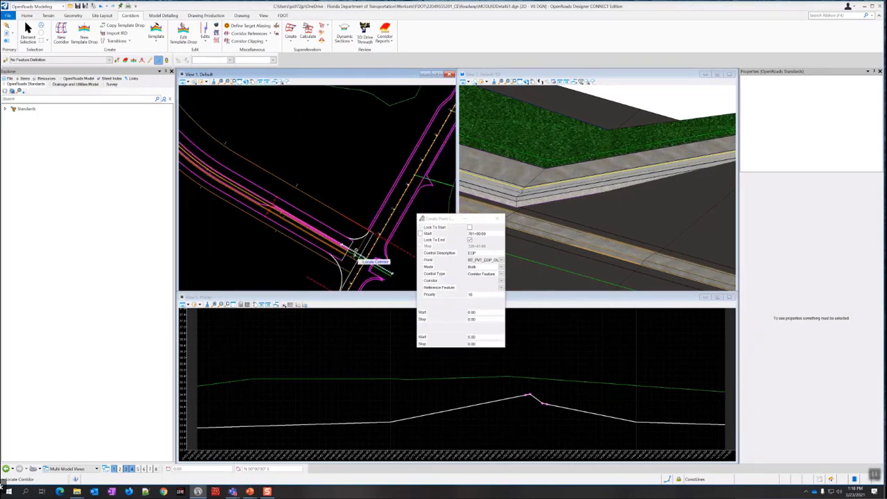
pyautogui.scroll(2, 355, 253)
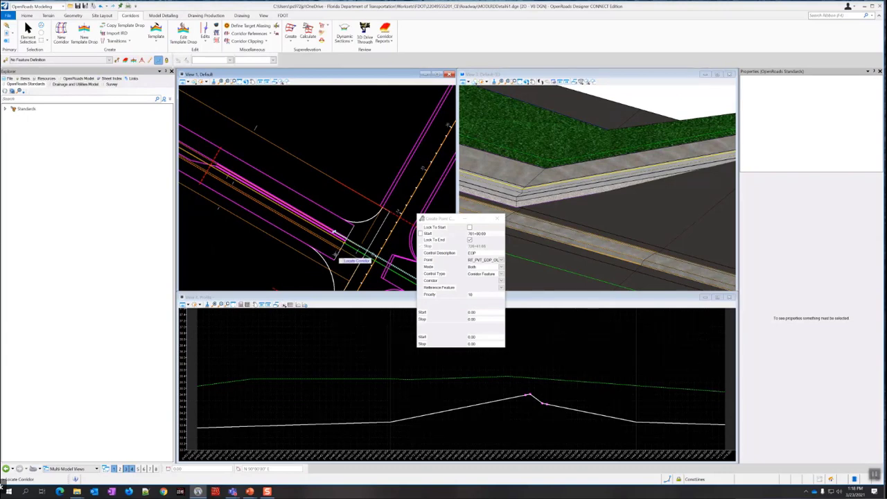
pyautogui.scroll(-2, 593, 203)
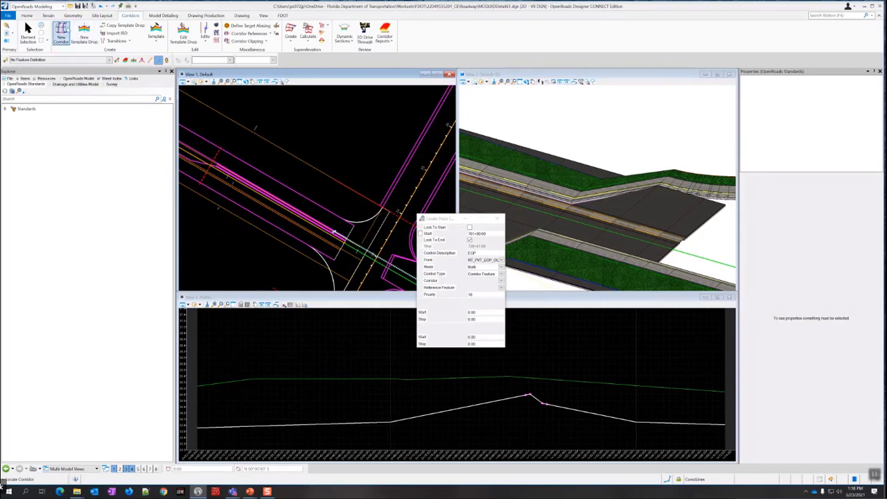
pyautogui.click(27, 15)
pyautogui.hotkey('ctrl', 'e')
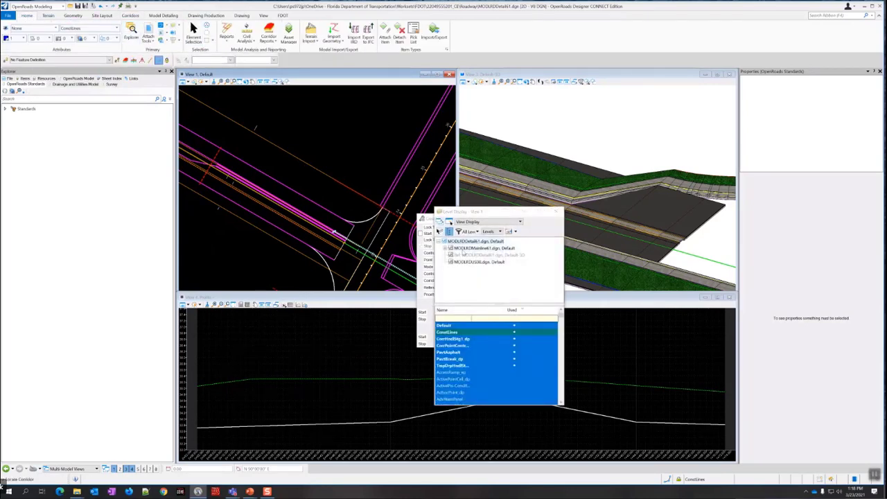
pyautogui.rightClick(459, 350)
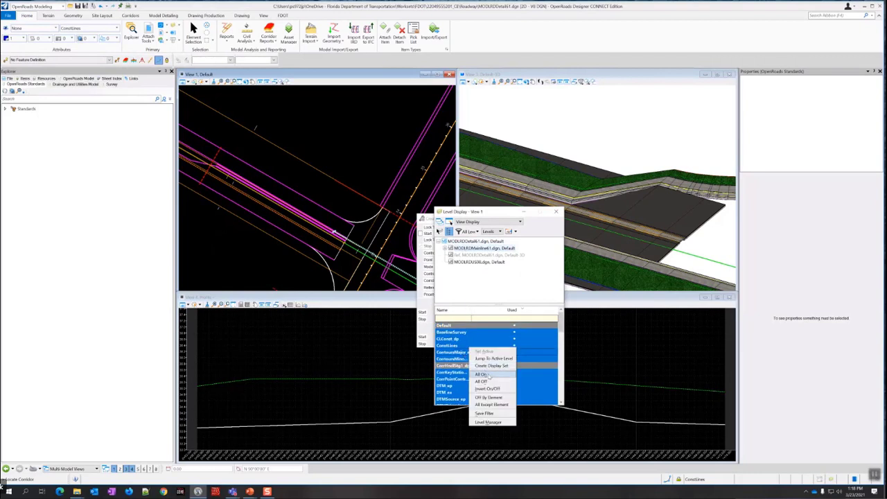
pyautogui.click(489, 374)
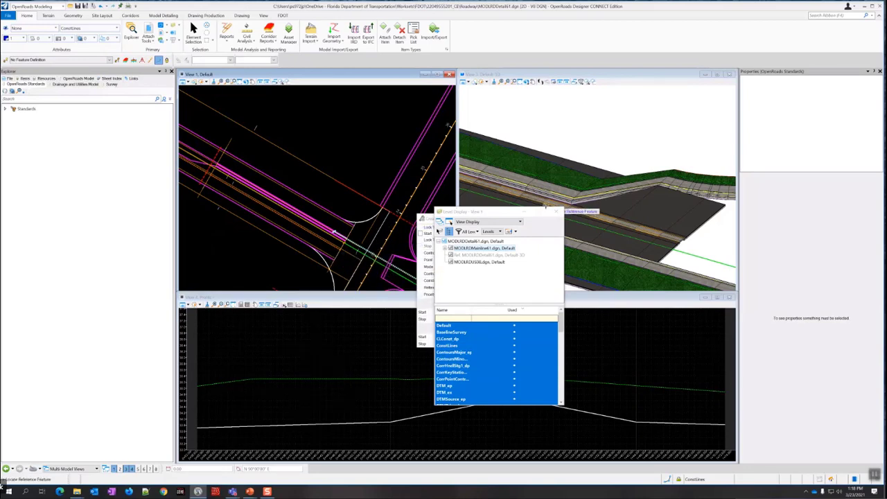
pyautogui.moveTo(505, 214); pyautogui.dragTo(320, 257)
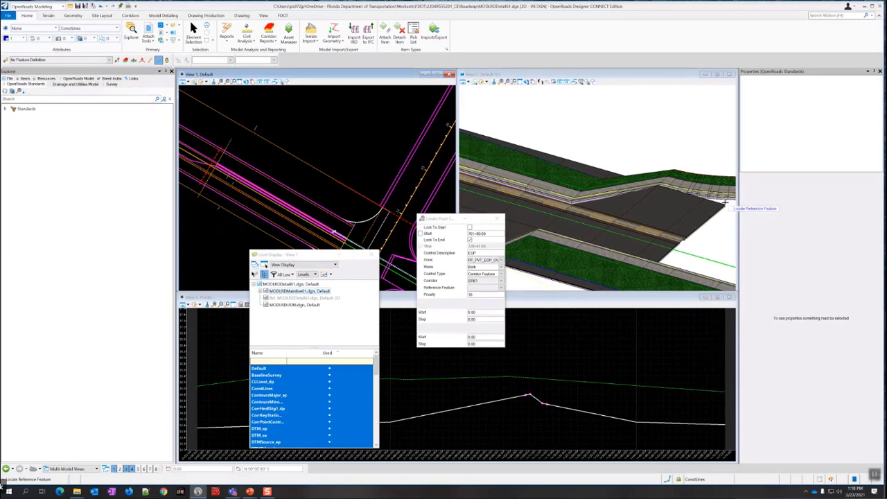
# - Choose SR61's RT_PVT_EOP_OUT edge in 3D as the reference feature and create the control with priority 10 and 0.00 offsets
pyautogui.scroll(2, 724, 202)
pyautogui.scroll(1, 713, 203)
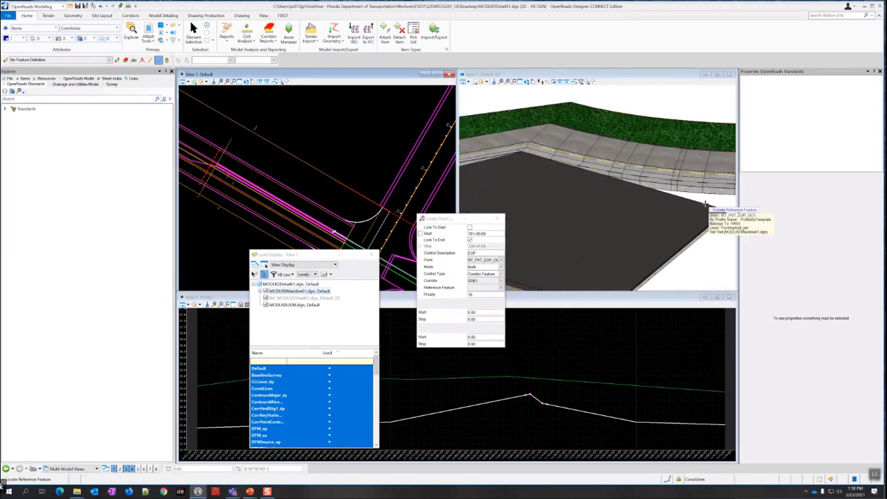
pyautogui.click(705, 203)
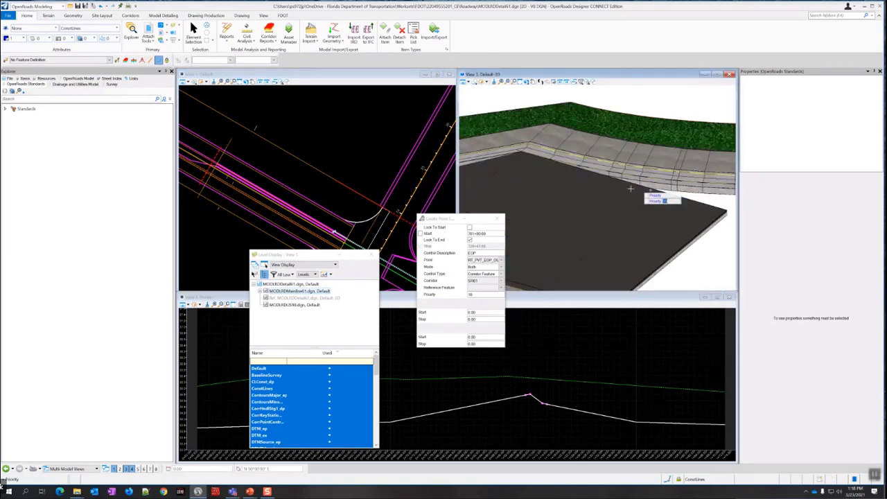
pyautogui.click(363, 152)
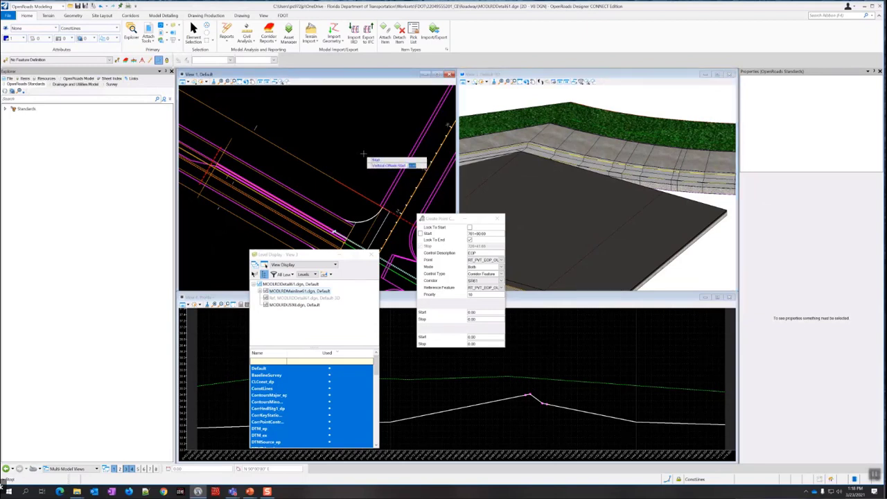
pyautogui.click(364, 152)
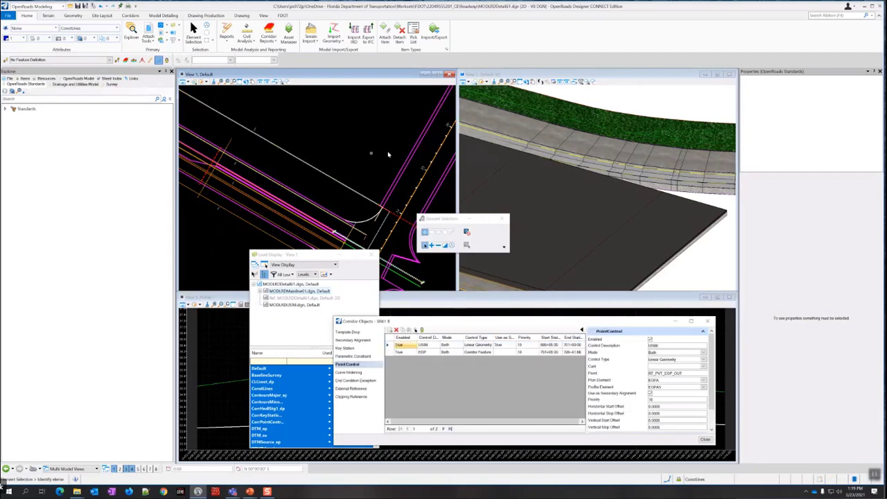
# - Examine in 3D where the curb return meets the US 98 corridor, and check the US98 point control's extent in plan
pyautogui.keyDown('shift'); pyautogui.moveTo(584, 165); pyautogui.dragTo(603, 167, button='middle'); pyautogui.keyUp('shift')
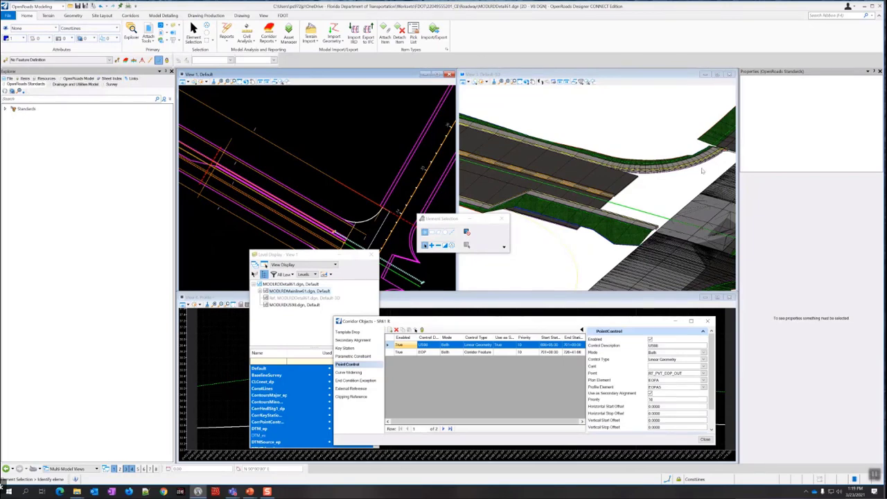
pyautogui.scroll(1, 702, 171)
pyautogui.scroll(4, 643, 183)
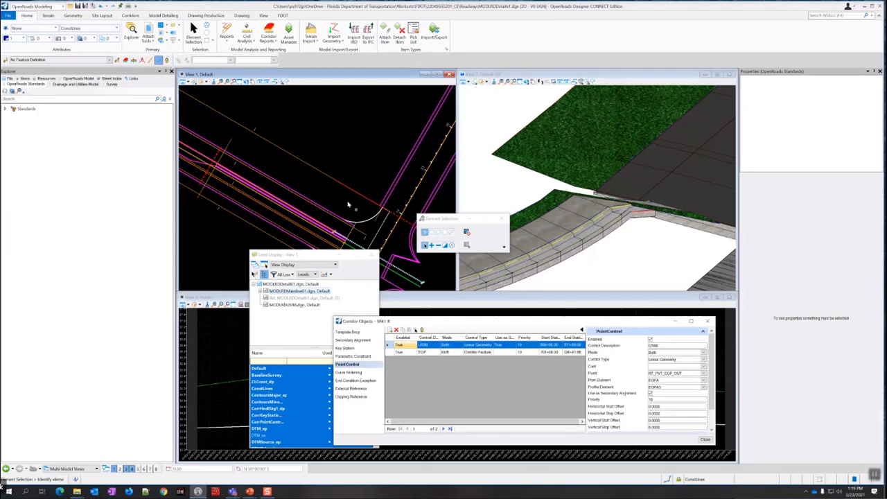
pyautogui.scroll(-5, 597, 205)
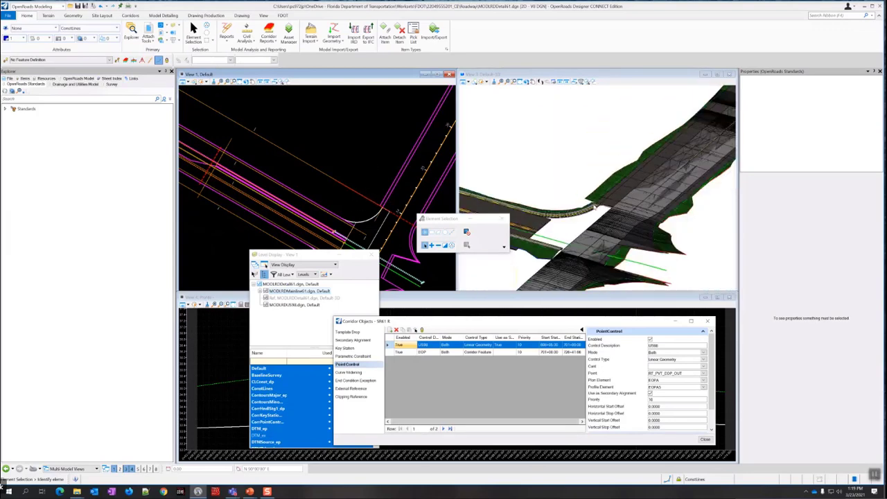
pyautogui.scroll(3, 505, 167)
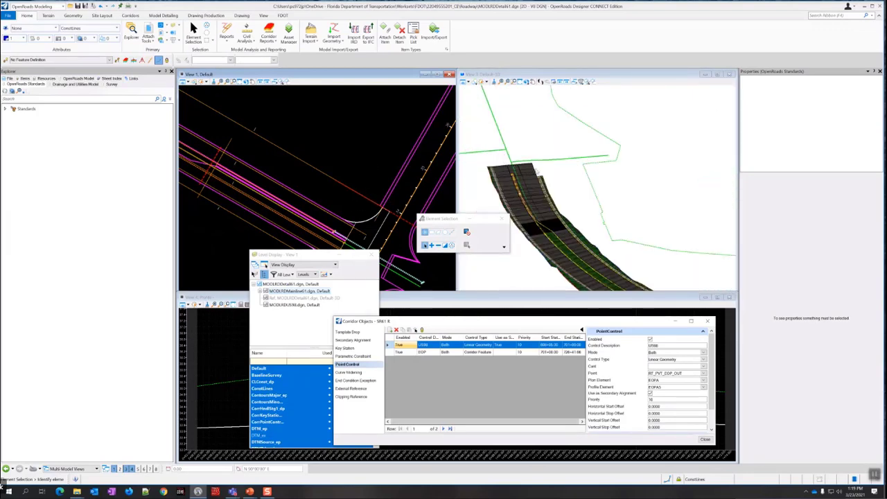
pyautogui.scroll(-3, 541, 182)
pyautogui.scroll(4, 626, 217)
pyautogui.scroll(3, 629, 208)
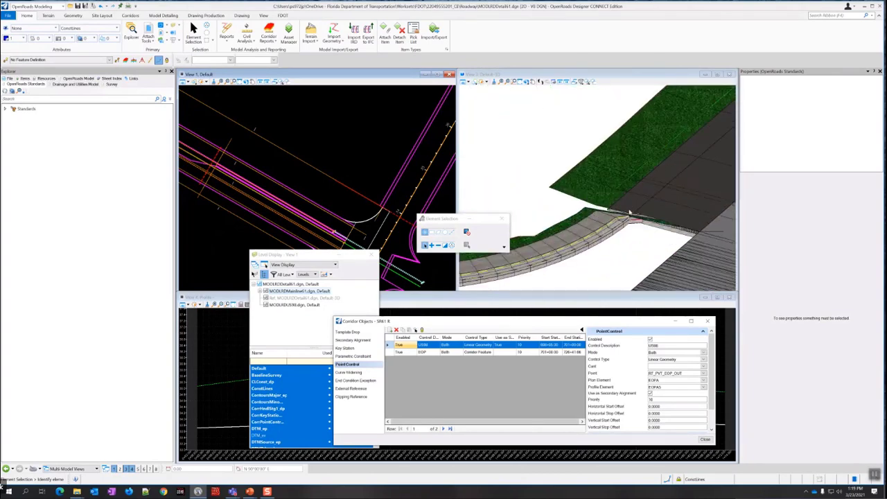
pyautogui.scroll(2, 628, 212)
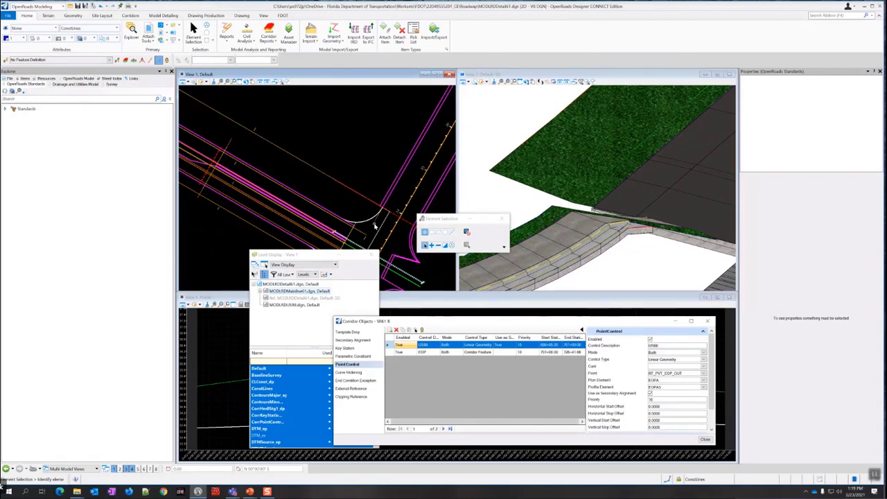
pyautogui.scroll(1, 378, 221)
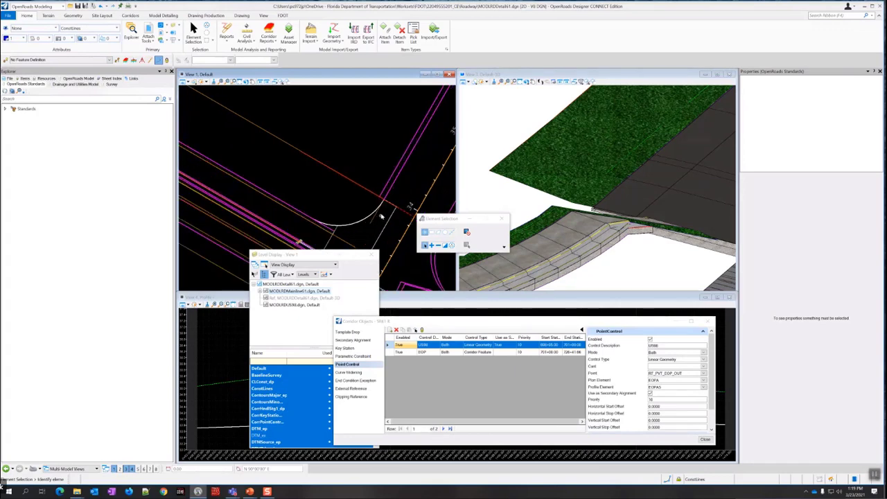
pyautogui.moveTo(379, 220); pyautogui.dragTo(361, 167, button='middle')
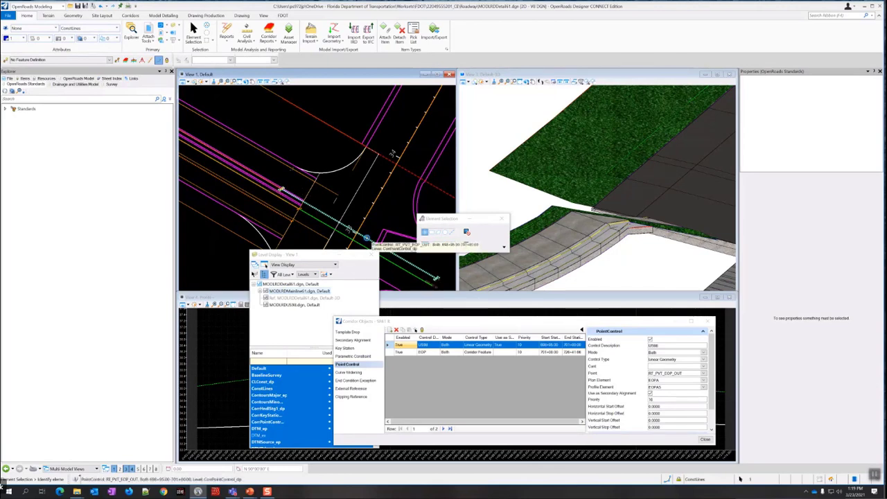
# - Try to move the US98 point control's start station to the curb return's end in plan, at about 700+40
pyautogui.click(441, 280)
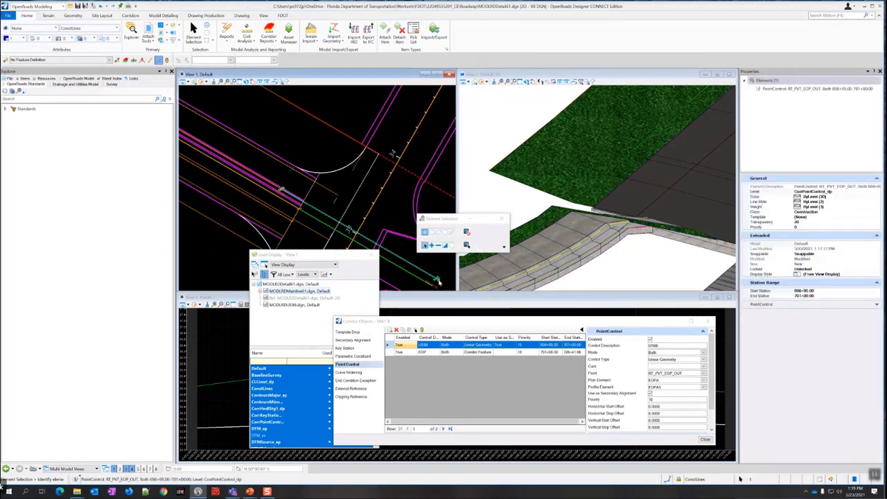
pyautogui.moveTo(441, 279); pyautogui.dragTo(378, 208, button='middle')
pyautogui.moveTo(348, 180); pyautogui.dragTo(352, 202, button='middle')
pyautogui.rightClick(352, 202)
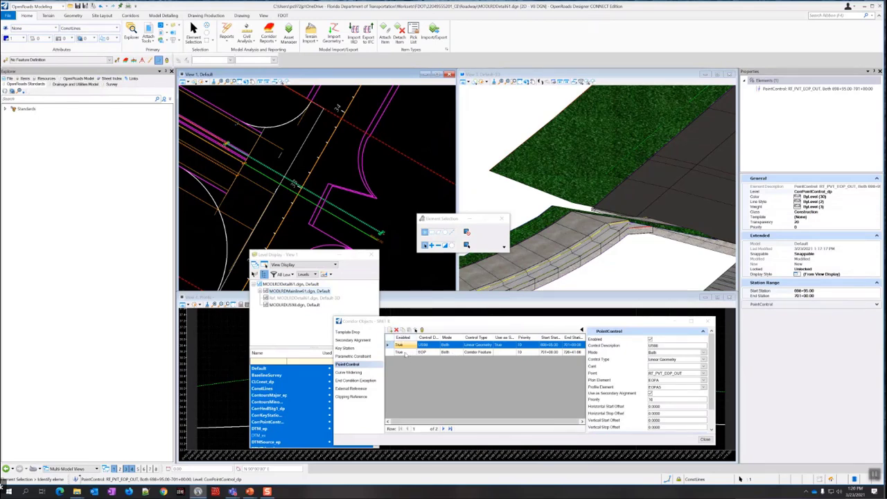
pyautogui.click(549, 344)
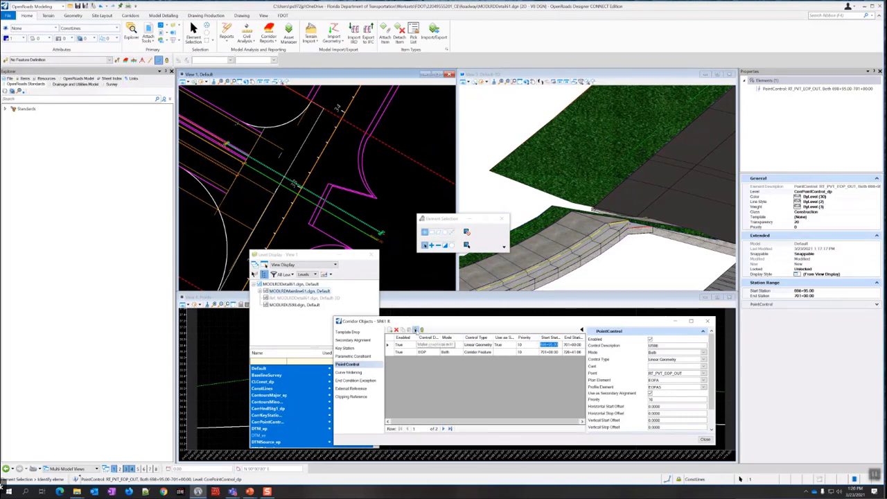
pyautogui.click(422, 330)
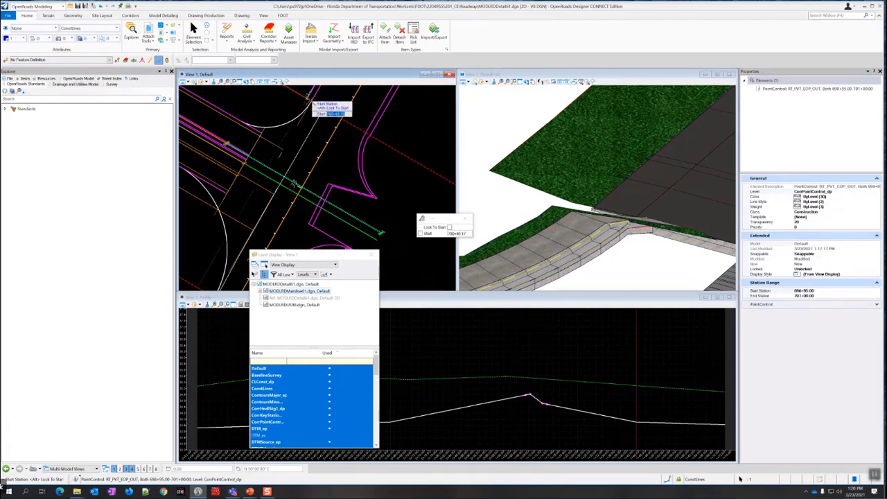
pyautogui.scroll(4, 314, 106)
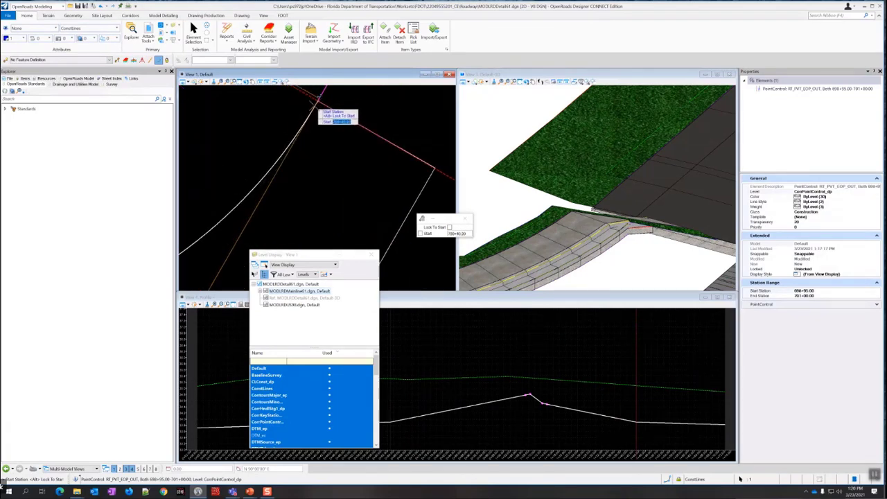
pyautogui.scroll(2, 322, 93)
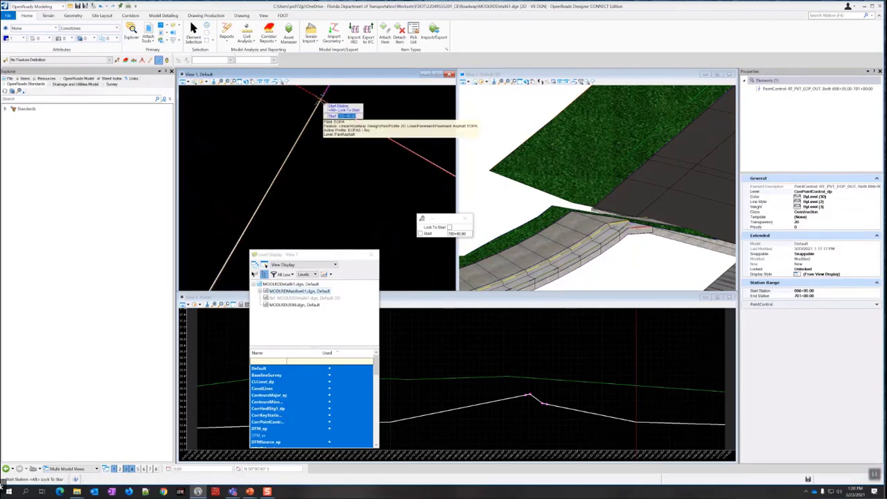
pyautogui.click(318, 95)
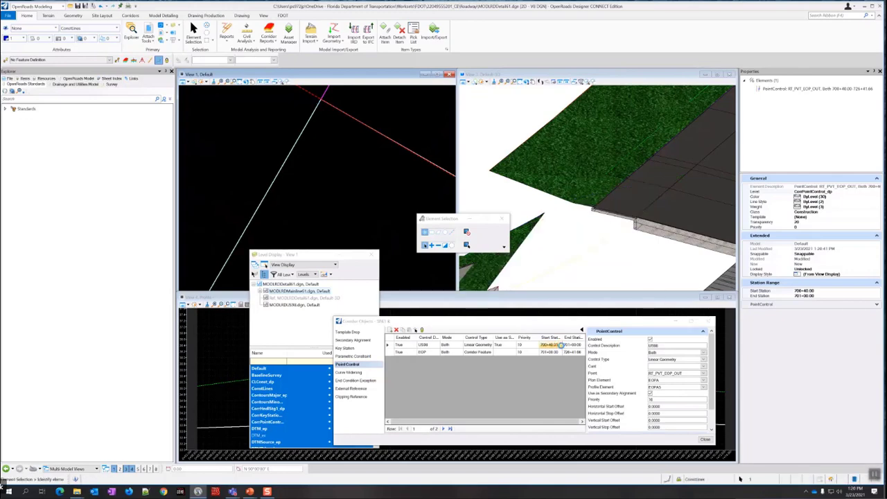
# - Try setting the US98 point control's start station to just before 700+40.00
pyautogui.scroll(-5, 551, 267)
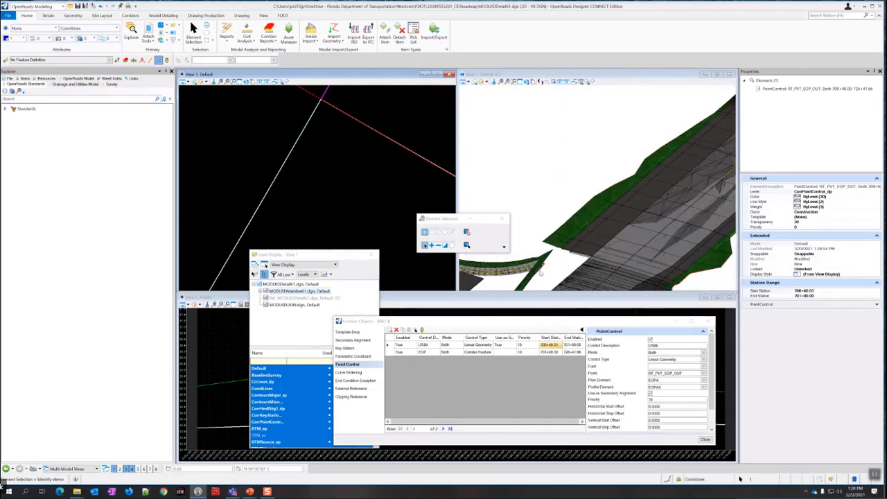
pyautogui.scroll(3, 541, 273)
pyautogui.scroll(-3, 540, 273)
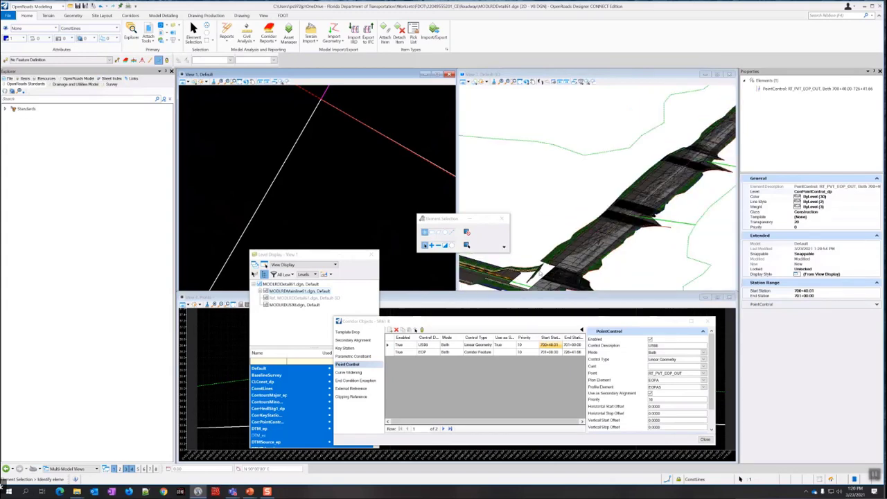
pyautogui.scroll(4, 536, 276)
pyautogui.click(552, 346)
pyautogui.doubleClick(554, 345)
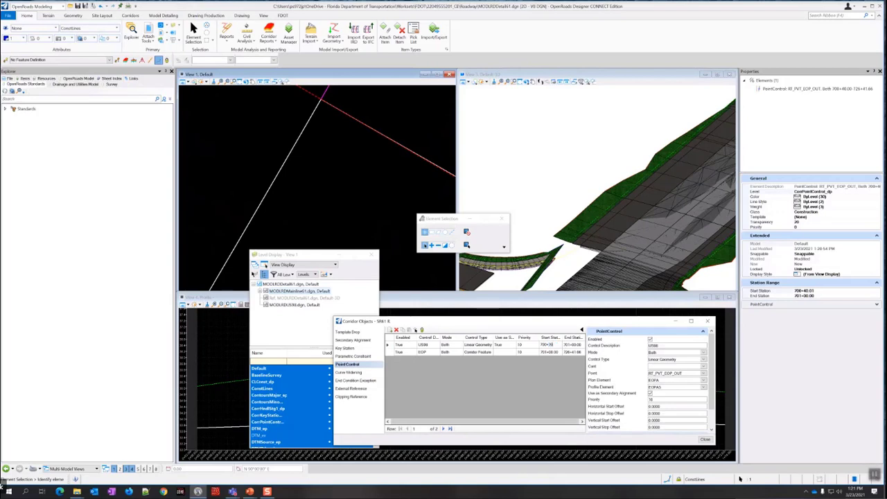
pyautogui.press('Return')
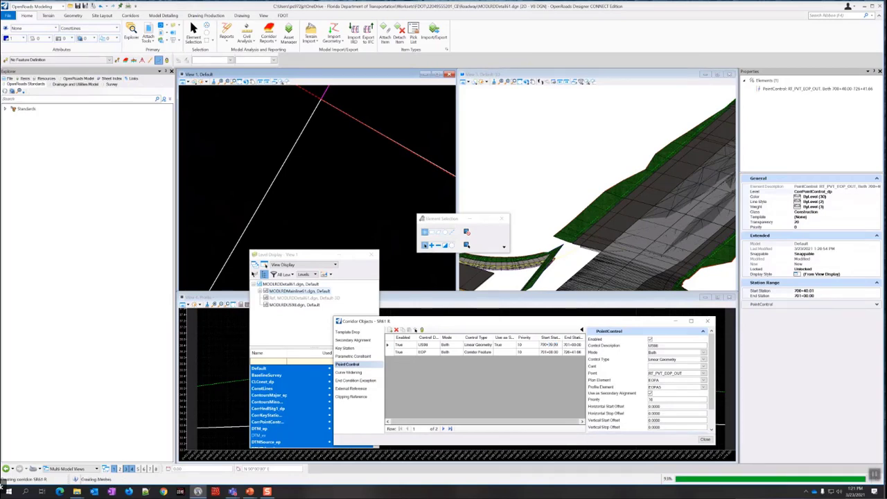
pyautogui.scroll(4, 578, 251)
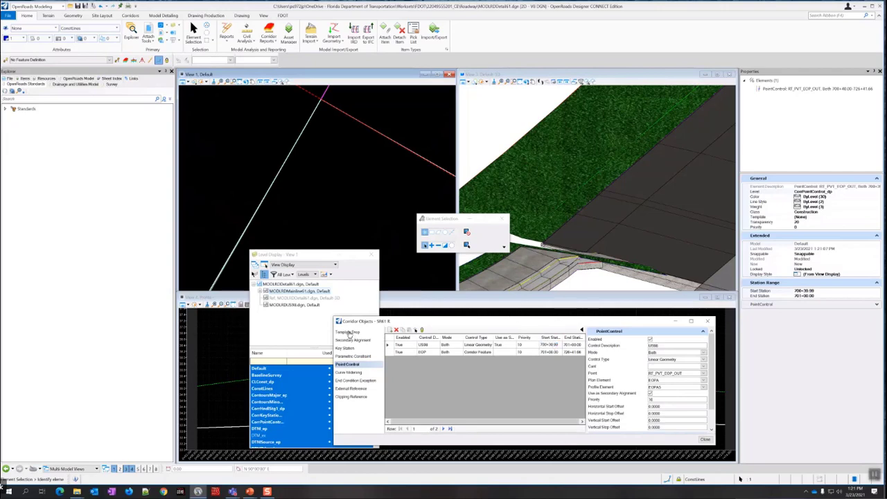
# - Check the template drop's station range and lock the US98 point control's start station to the corridor start
pyautogui.click(348, 332)
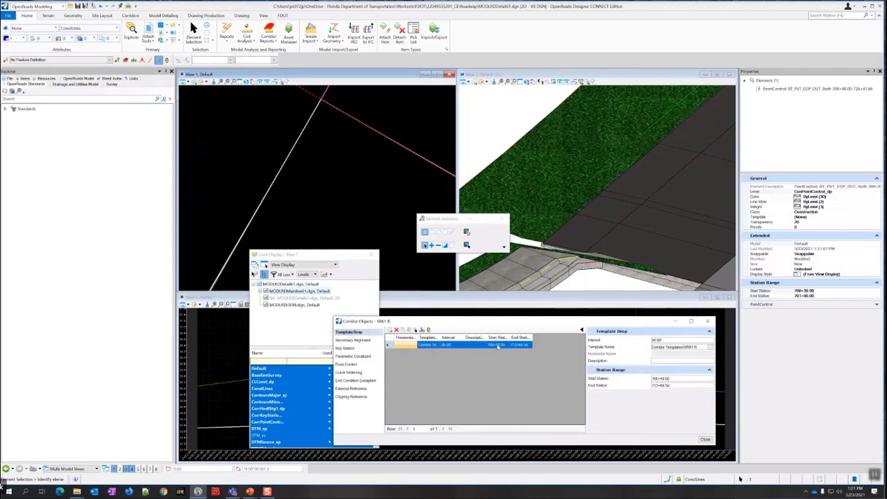
pyautogui.click(349, 364)
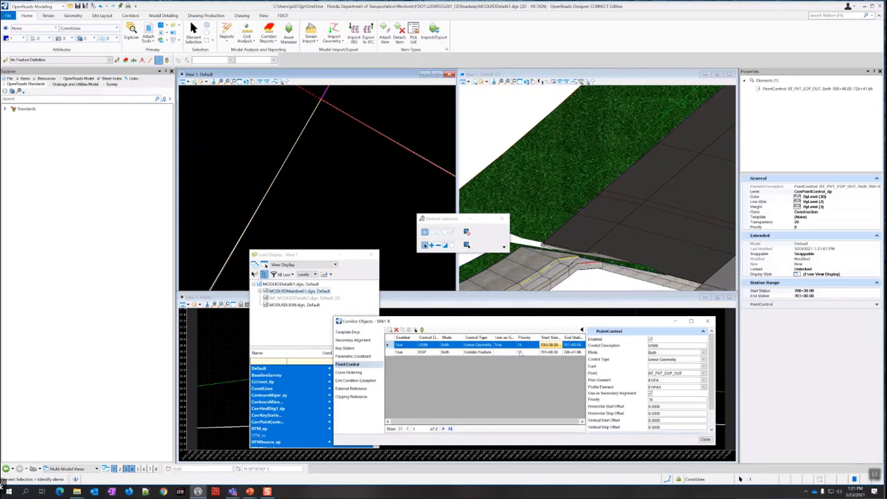
pyautogui.click(552, 345)
pyautogui.click(417, 331)
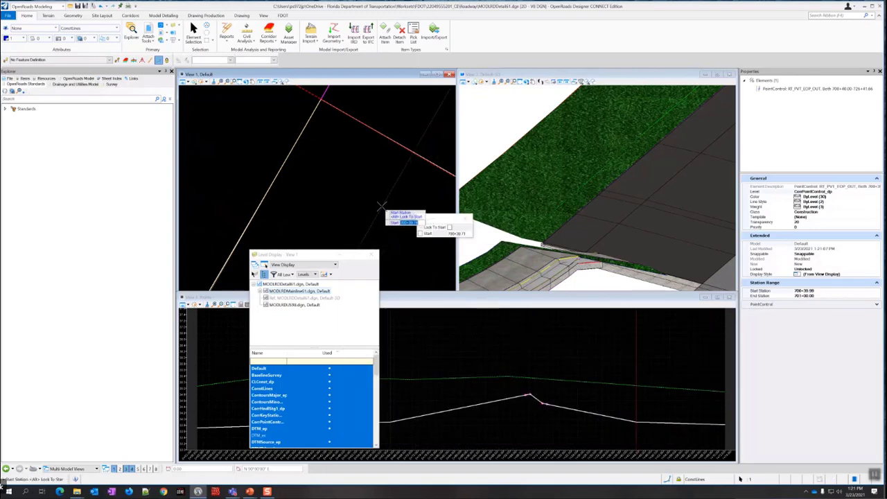
pyautogui.press('alt')
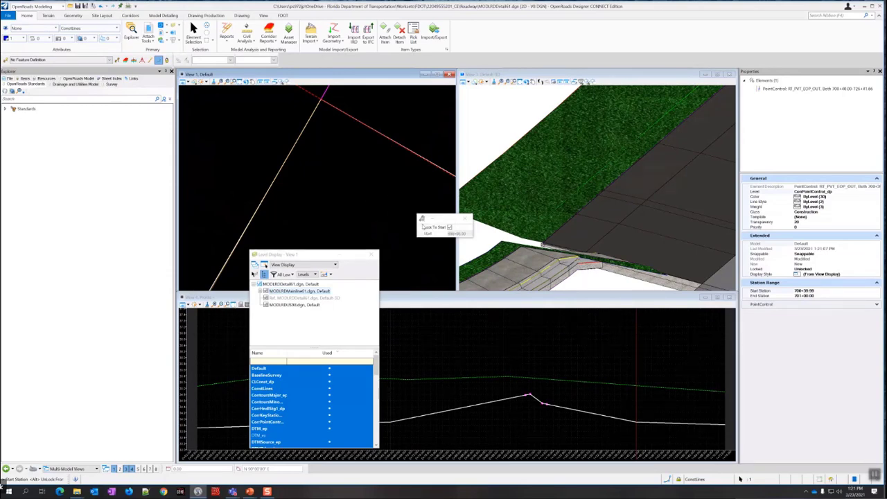
pyautogui.click(362, 178)
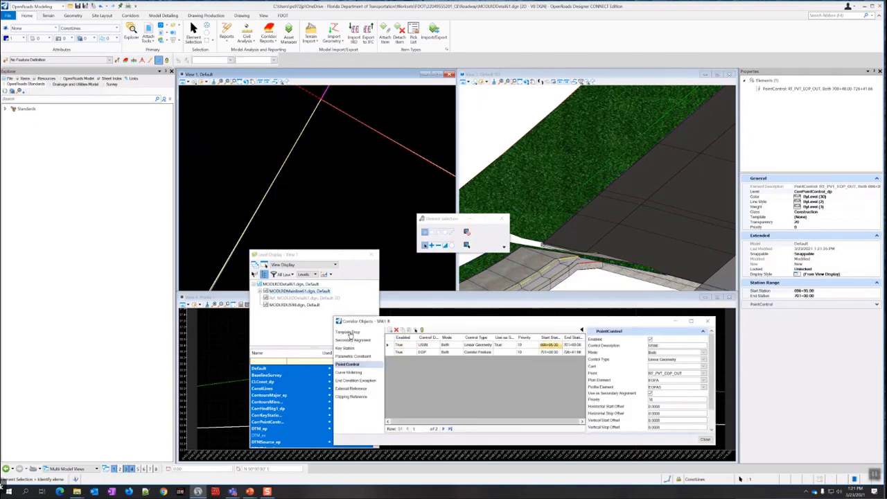
# - Select the template drop in plan and examine its start against the end of the curb return and the US 98 edge
pyautogui.click(349, 333)
pyautogui.scroll(-4, 348, 190)
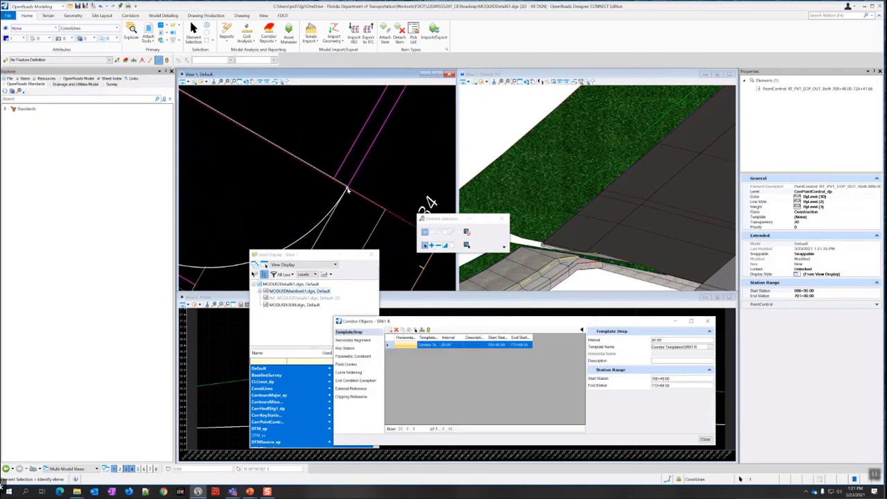
pyautogui.scroll(2, 344, 210)
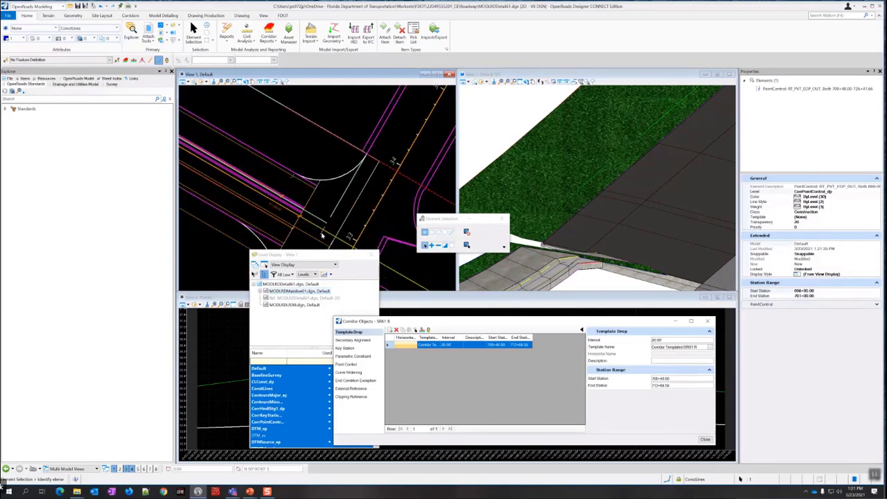
pyautogui.click(340, 207)
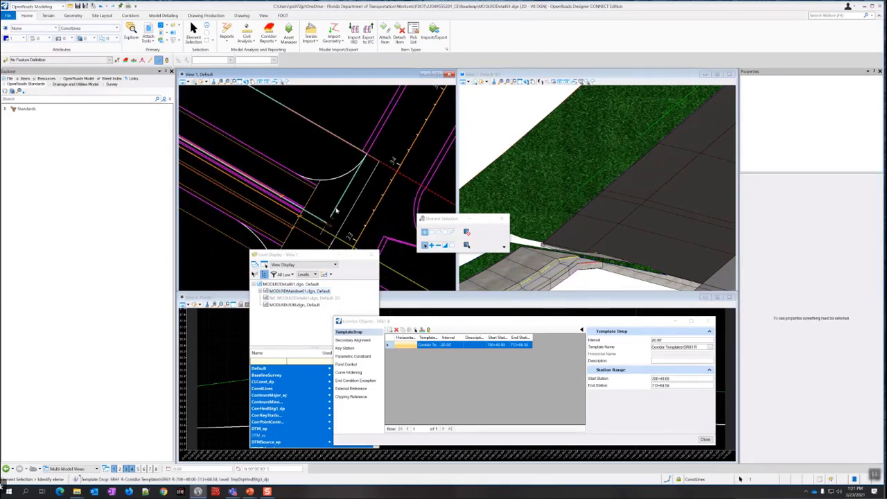
pyautogui.scroll(2, 333, 221)
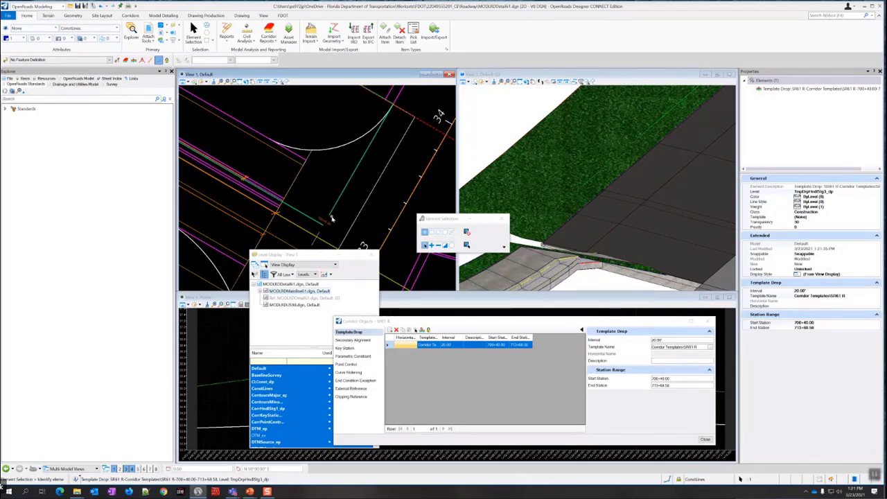
pyautogui.scroll(2, 331, 220)
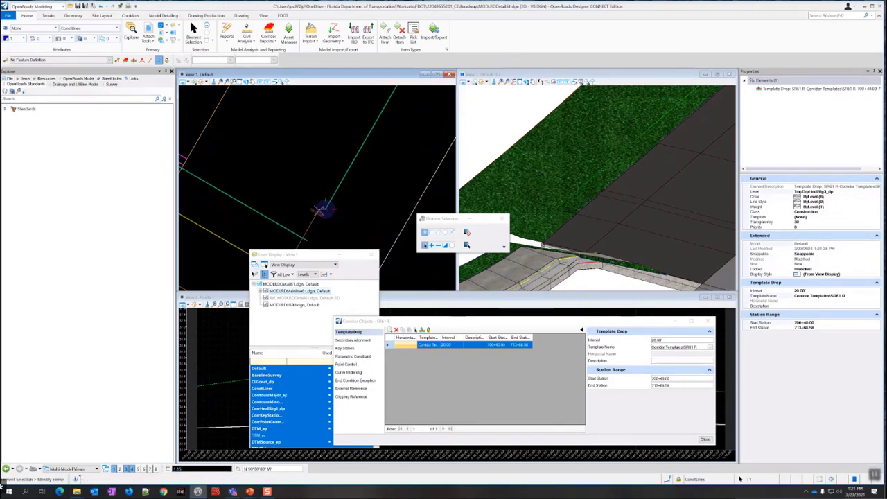
pyautogui.scroll(-3, 317, 201)
pyautogui.scroll(5, 357, 156)
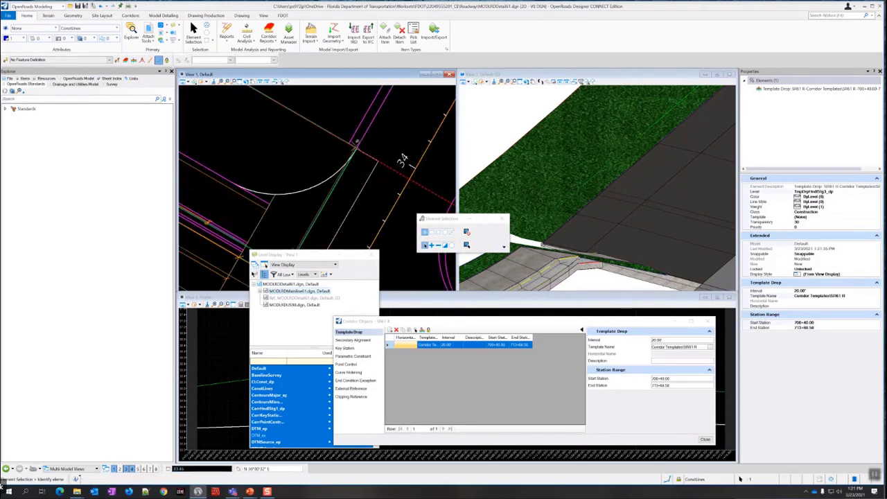
pyautogui.scroll(2, 358, 153)
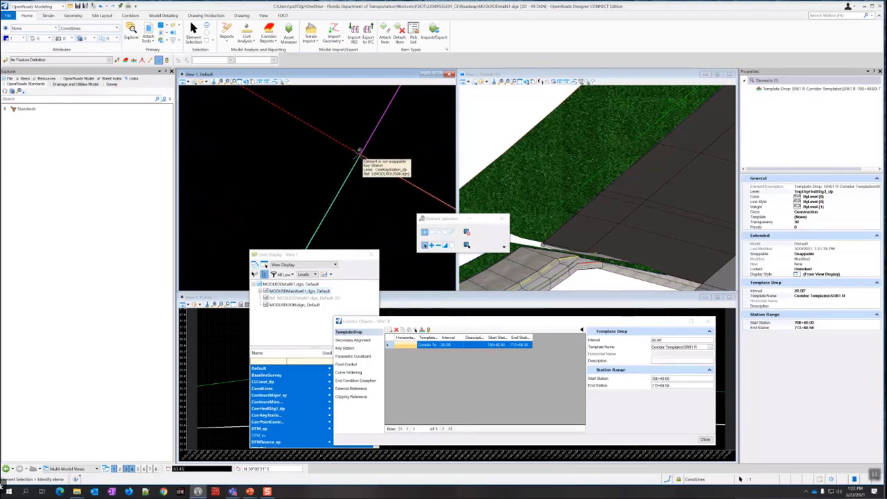
# - Set the template drop's start station to 700+40.01
pyautogui.click(426, 227)
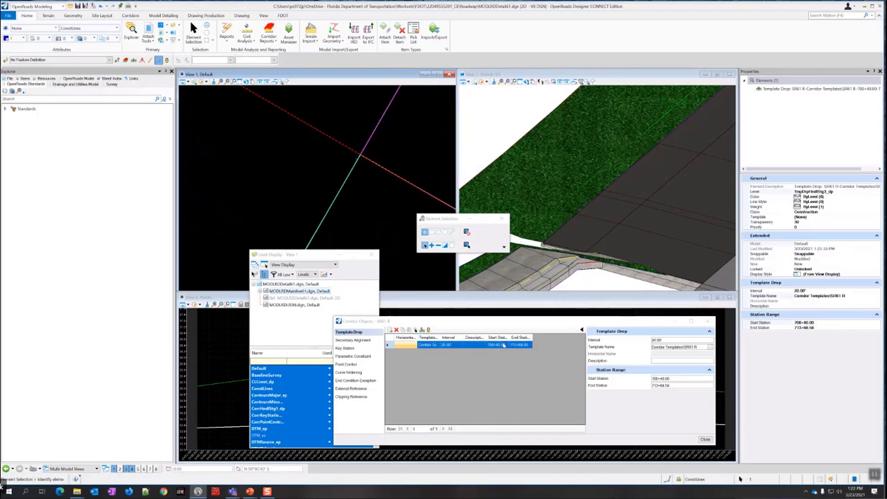
pyautogui.click(496, 344)
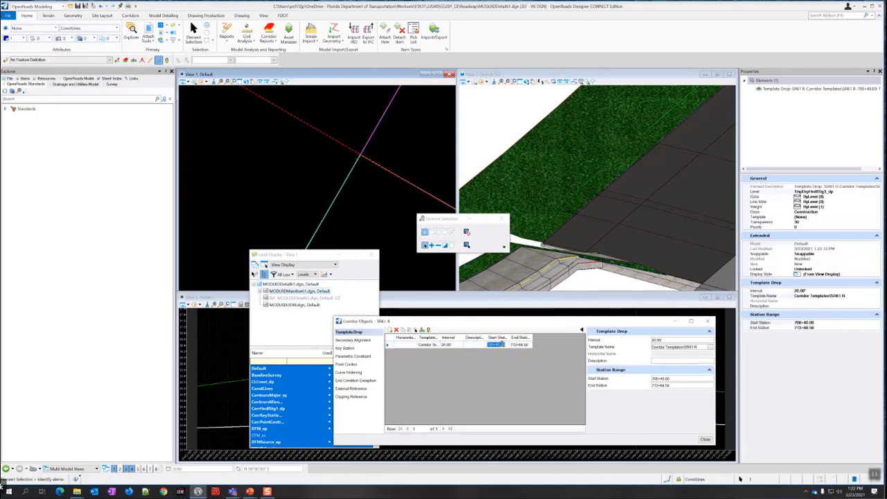
pyautogui.click(506, 344)
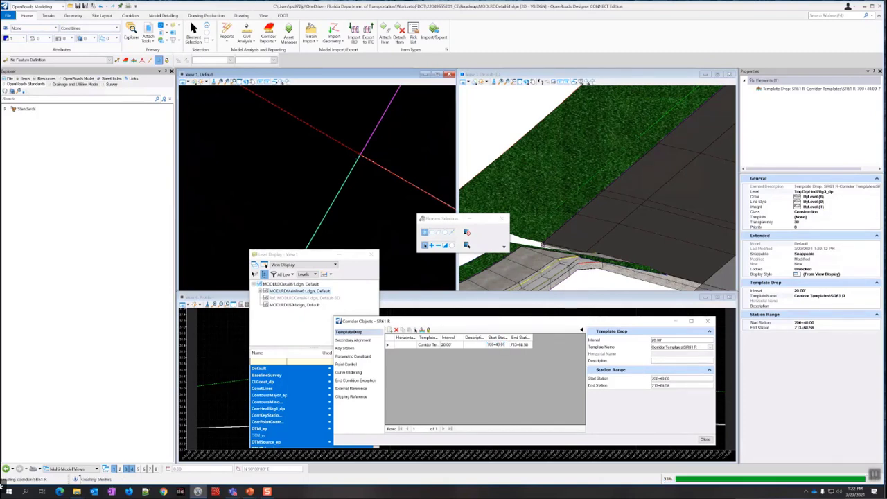
pyautogui.press('BackSpace')
pyautogui.write('1')
pyautogui.press('Return')
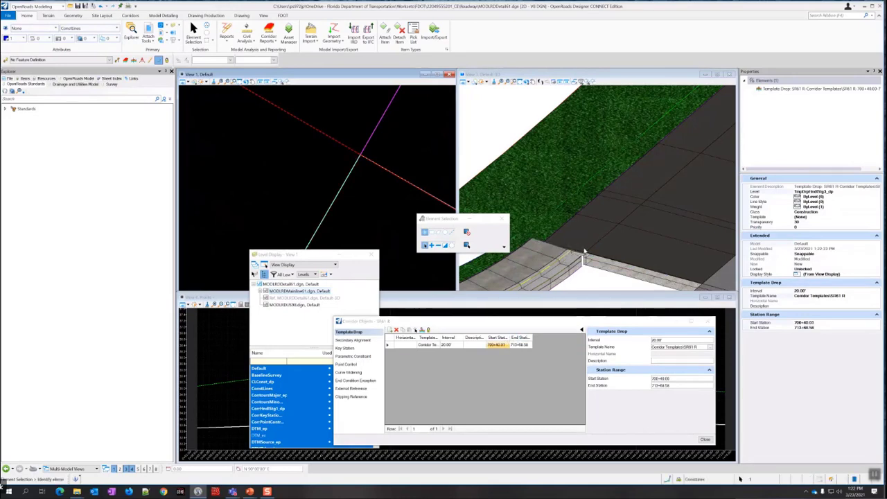
# - Examine in 3D and plan how the side road's curb return ties into the US 98 pavement and curb
pyautogui.scroll(1, 583, 257)
pyautogui.scroll(1, 593, 260)
pyautogui.scroll(-2, 594, 261)
pyautogui.scroll(2, 378, 174)
pyautogui.scroll(-2, 379, 178)
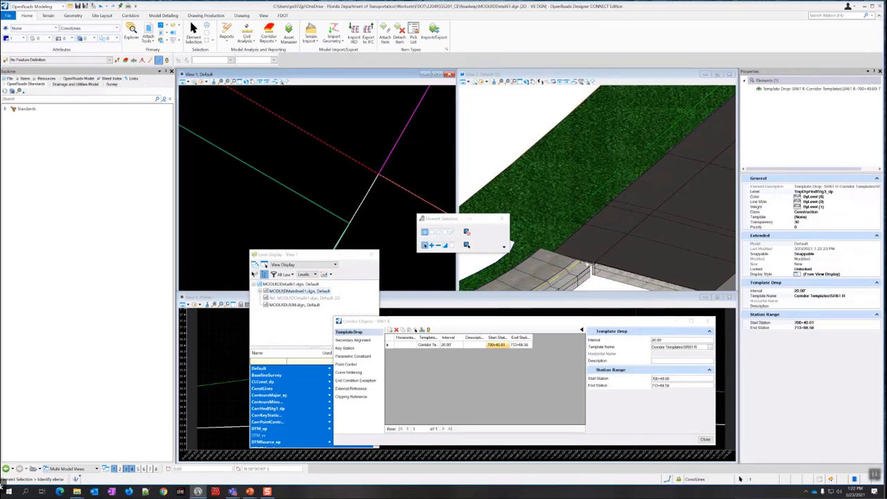
pyautogui.scroll(-2, 587, 265)
pyautogui.scroll(1, 589, 260)
pyautogui.scroll(-4, 400, 207)
pyautogui.scroll(3, 449, 186)
pyautogui.scroll(2, 589, 257)
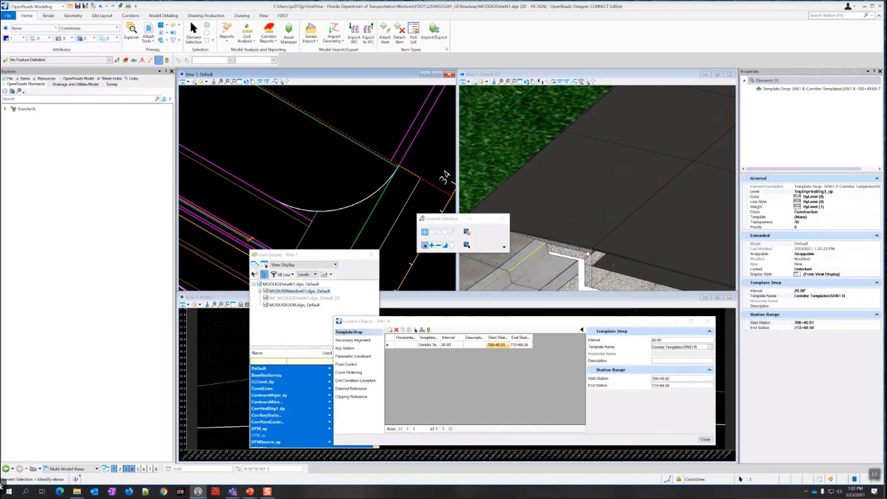
pyautogui.scroll(3, 588, 253)
pyautogui.scroll(-3, 557, 256)
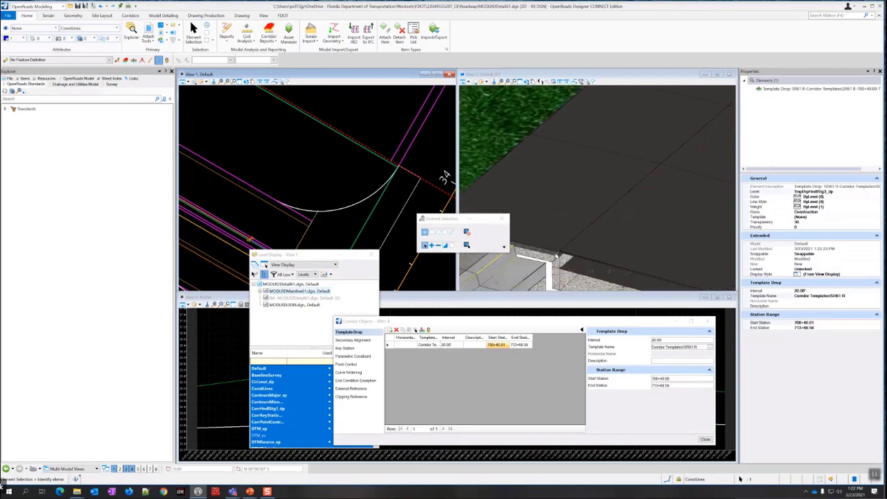
pyautogui.scroll(-5, 557, 256)
pyautogui.moveTo(525, 280); pyautogui.dragTo(620, 230, button='middle')
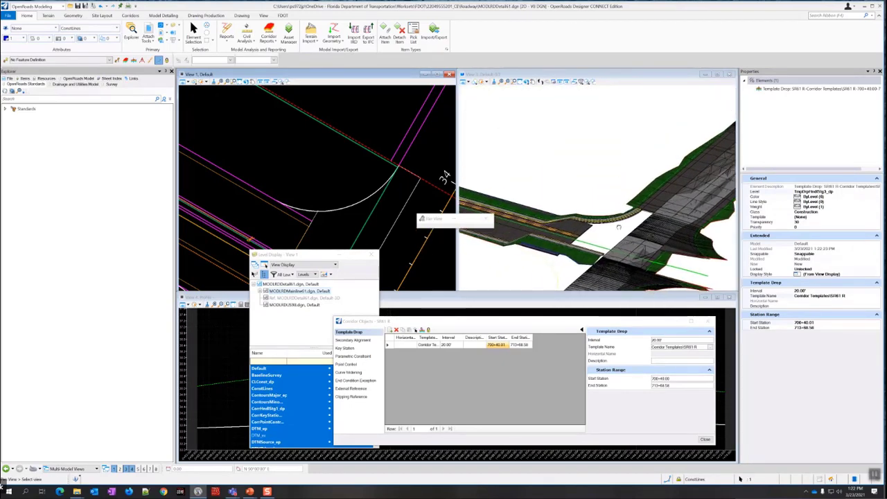
# - Review the EOP point control's controlling corridor, reference feature, offsets and station range
pyautogui.click(349, 365)
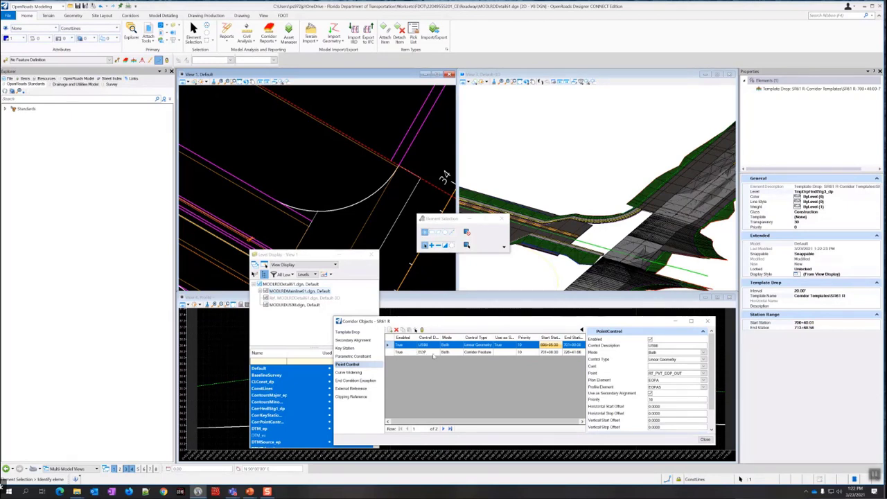
pyautogui.click(479, 352)
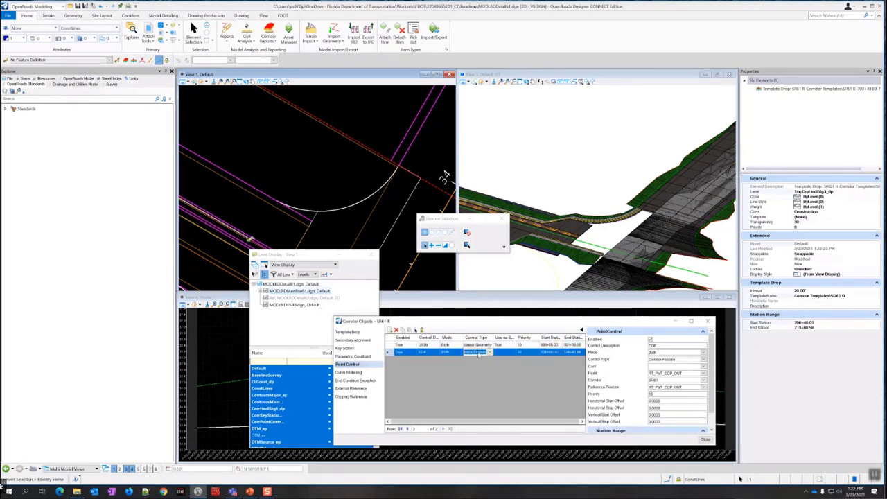
pyautogui.scroll(-2, 632, 369)
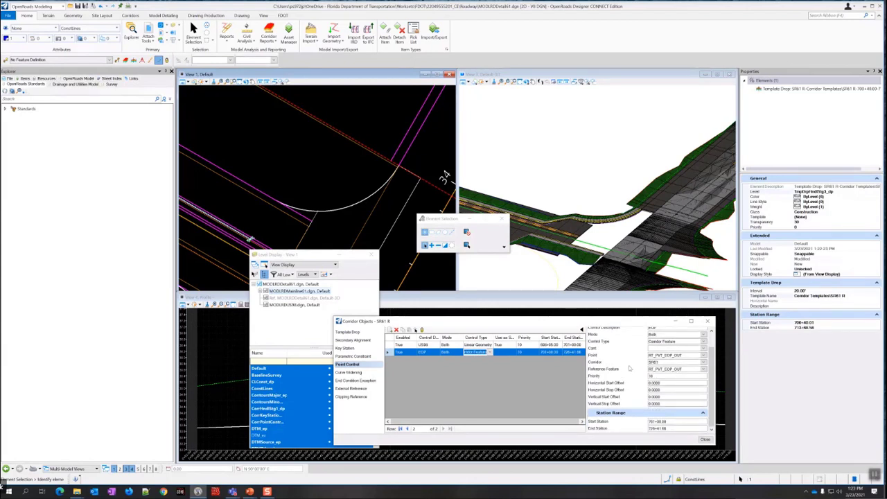
# - Compare the settings, priorities and station ranges of the US98 and EOP point controls
pyautogui.click(522, 345)
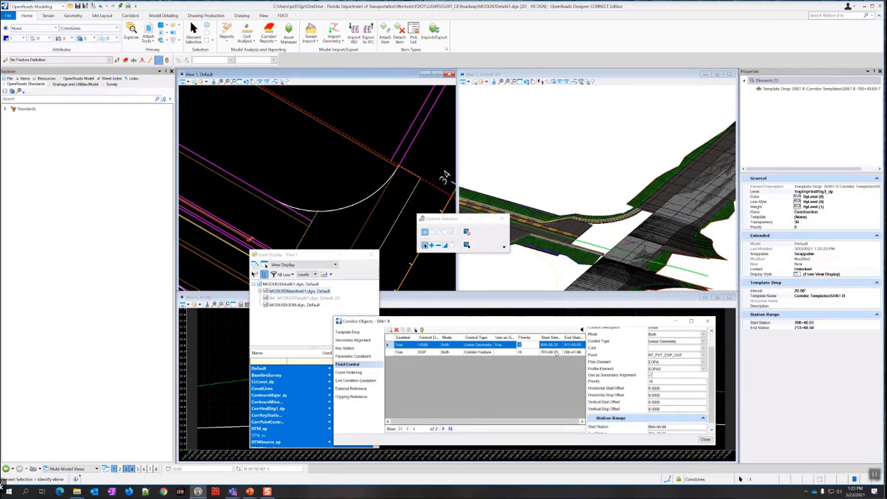
pyautogui.moveTo(458, 220); pyautogui.dragTo(660, 147)
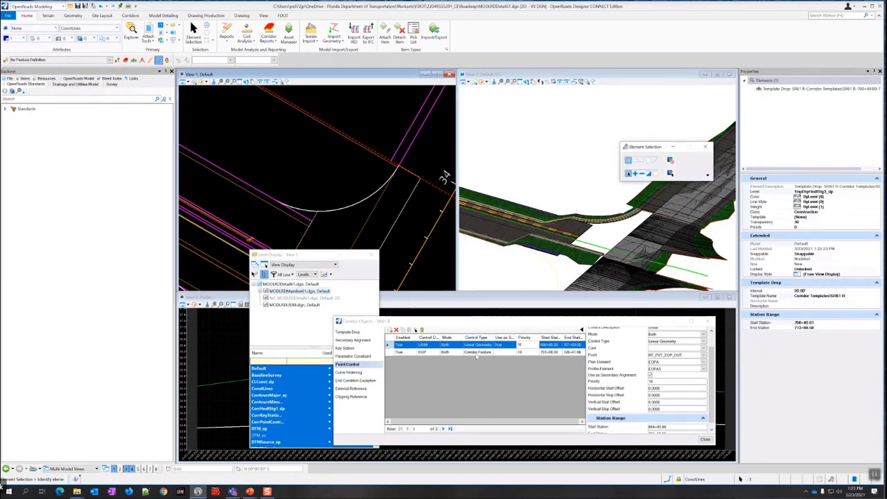
pyautogui.click(478, 352)
pyautogui.scroll(2, 618, 374)
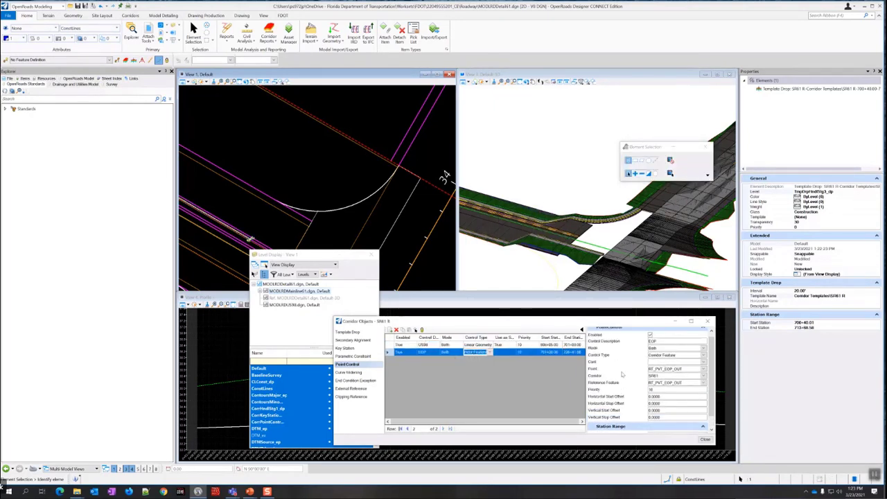
pyautogui.click(651, 340)
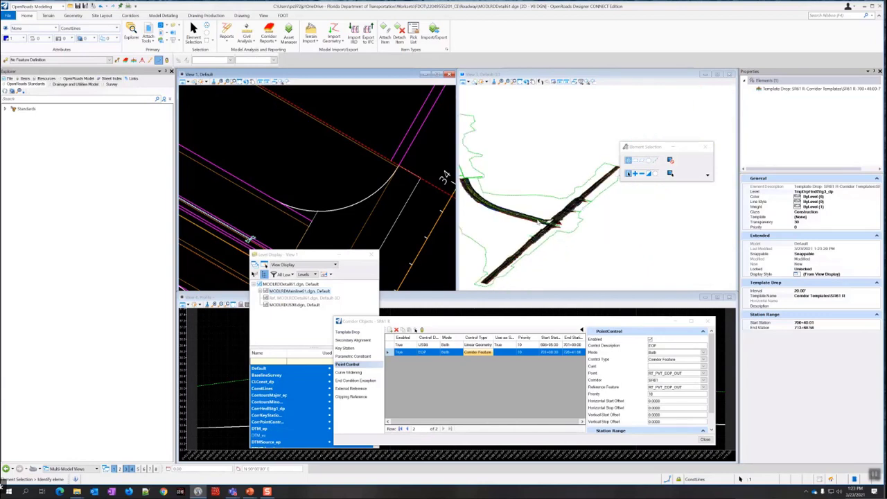
# - Examine the side road corridor along its curve in 3D and review its template drop station range
pyautogui.scroll(3, 476, 196)
pyautogui.keyDown('shift'); pyautogui.moveTo(490, 173); pyautogui.dragTo(559, 160, button='middle'); pyautogui.keyUp('shift')
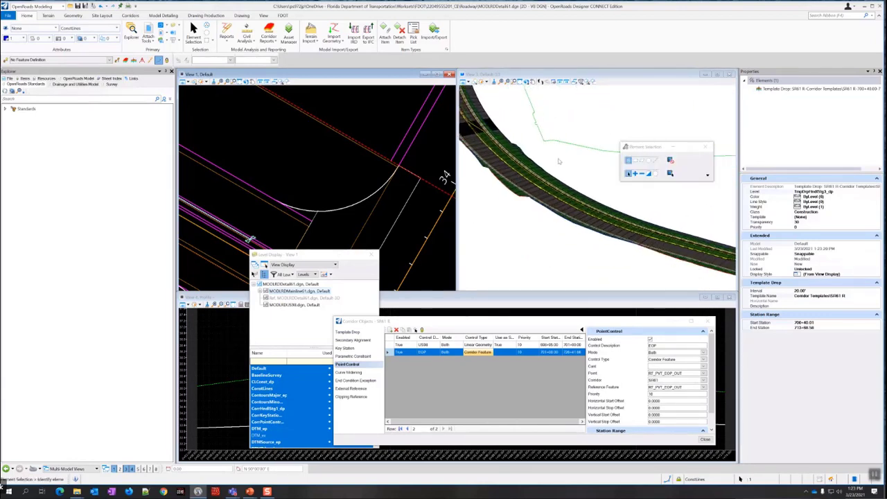
pyautogui.keyDown('shift'); pyautogui.moveTo(648, 208); pyautogui.dragTo(546, 192, button='middle'); pyautogui.keyUp('shift')
pyautogui.click(348, 333)
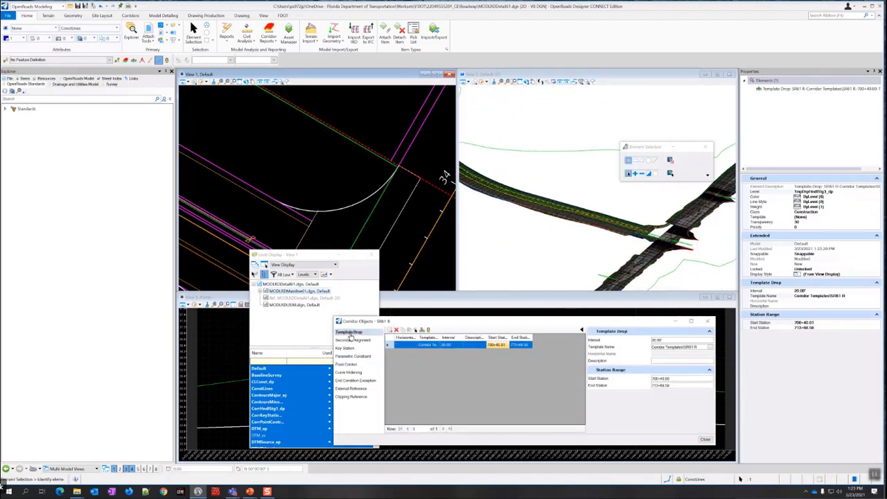
pyautogui.click(445, 174)
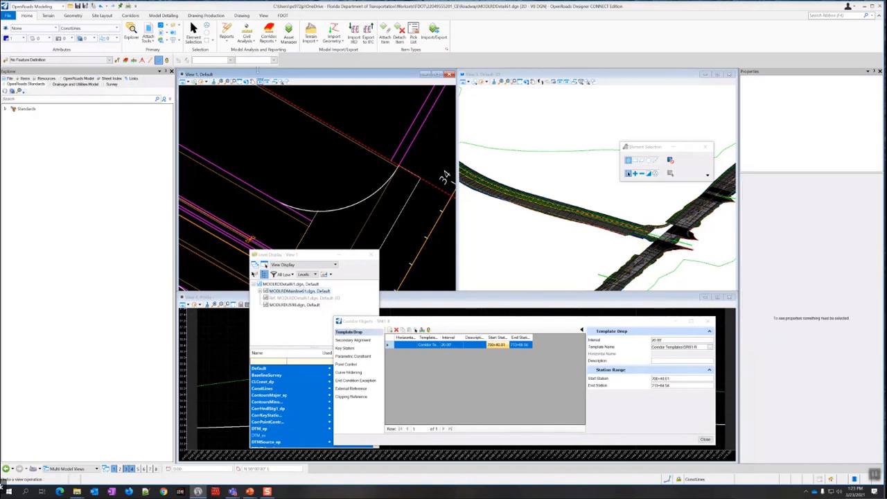
pyautogui.click(130, 15)
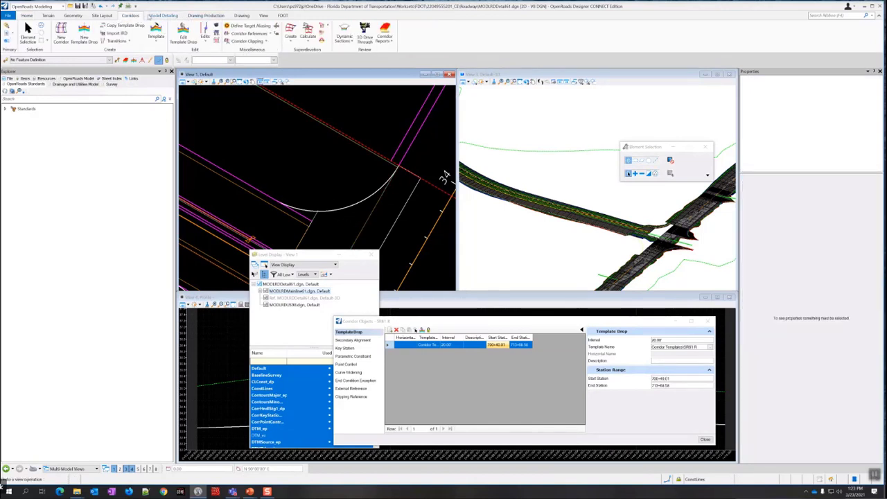
pyautogui.click(217, 31)
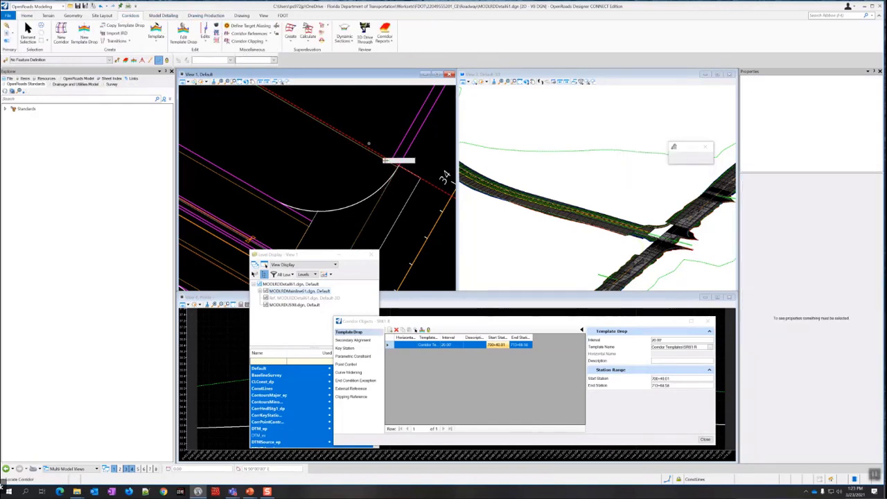
pyautogui.rightClick(382, 188)
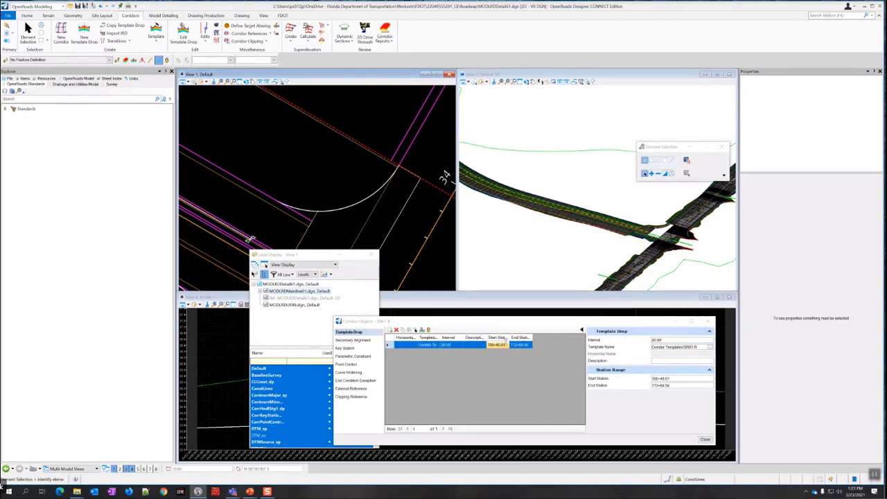
# - Examine the far end of the side road in plan and the curb return transition in 3D
pyautogui.scroll(-2, 404, 220)
pyautogui.scroll(-3, 402, 220)
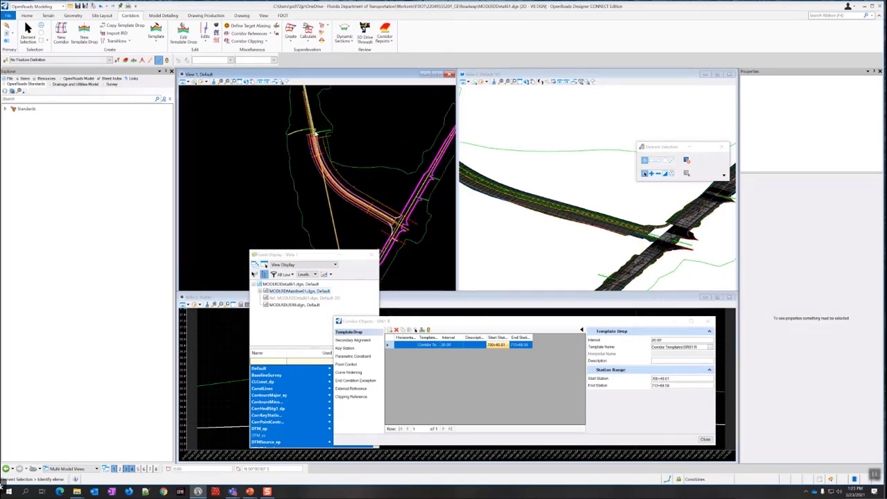
pyautogui.scroll(5, 318, 138)
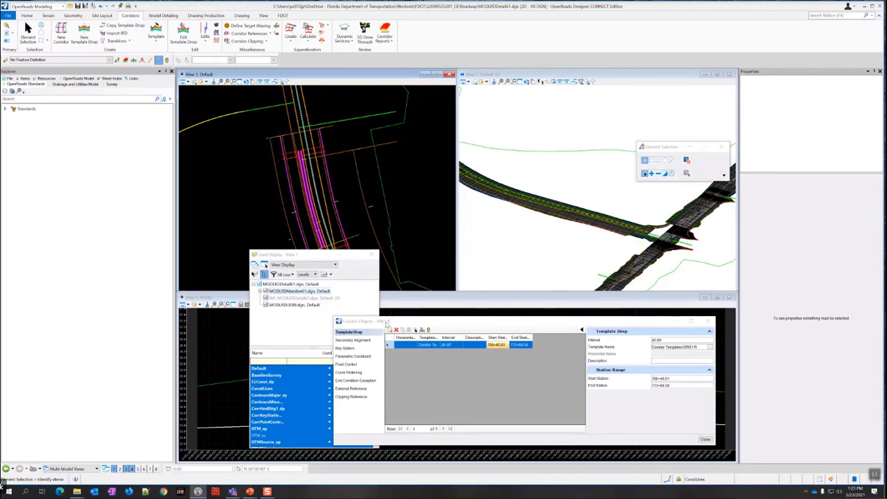
pyautogui.scroll(3, 649, 228)
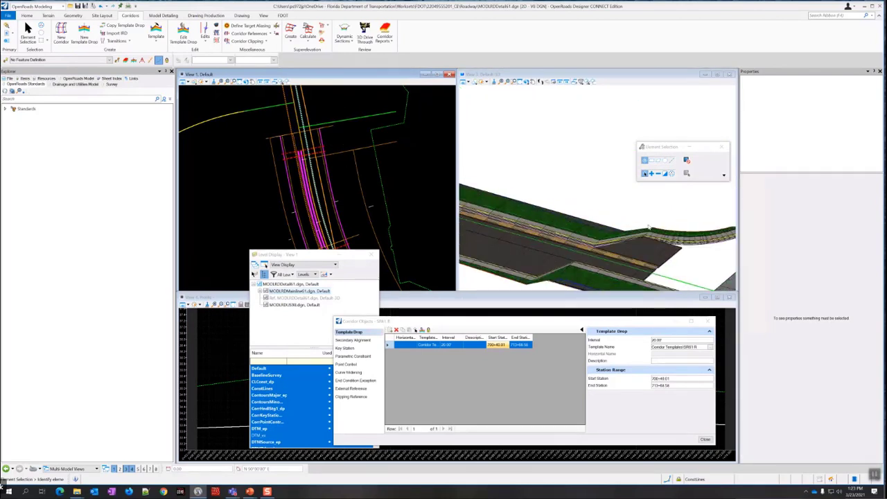
# - Disable the EOP point control and enable it again
pyautogui.click(349, 364)
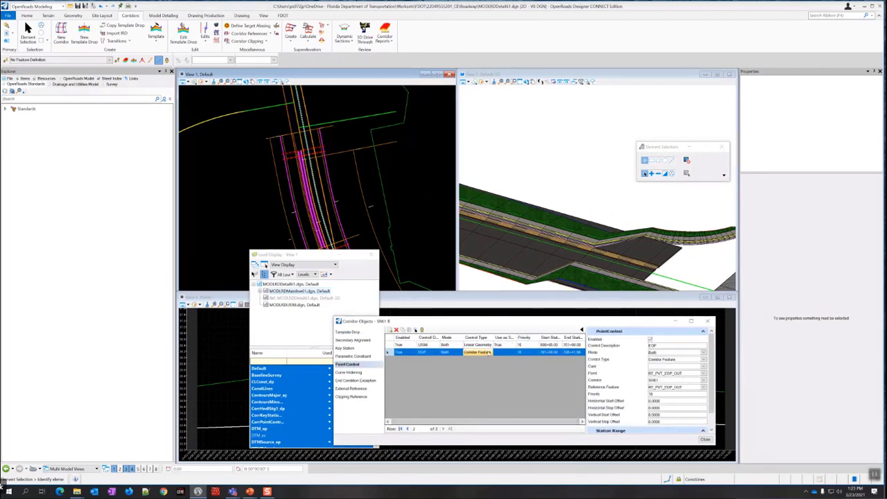
pyautogui.click(477, 345)
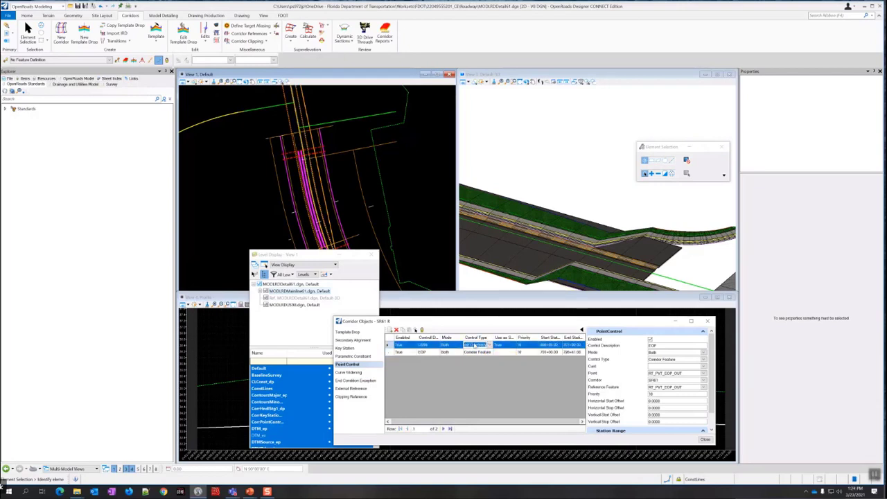
pyautogui.click(471, 353)
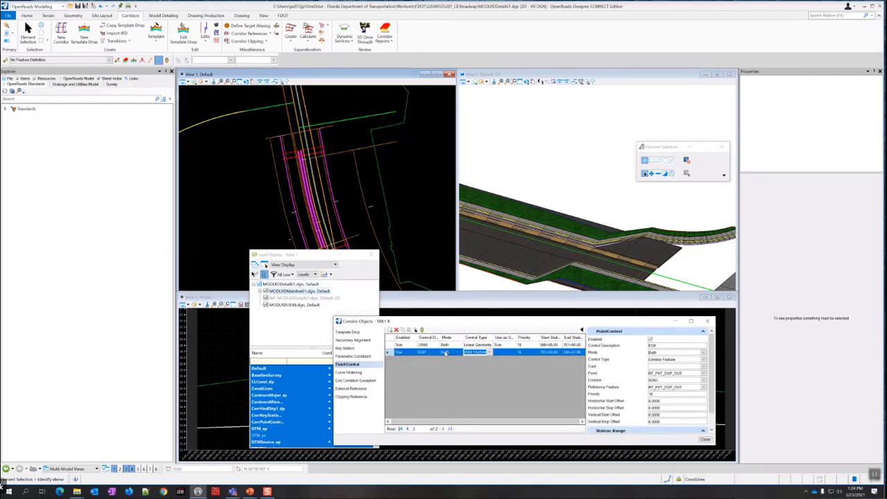
pyautogui.click(650, 339)
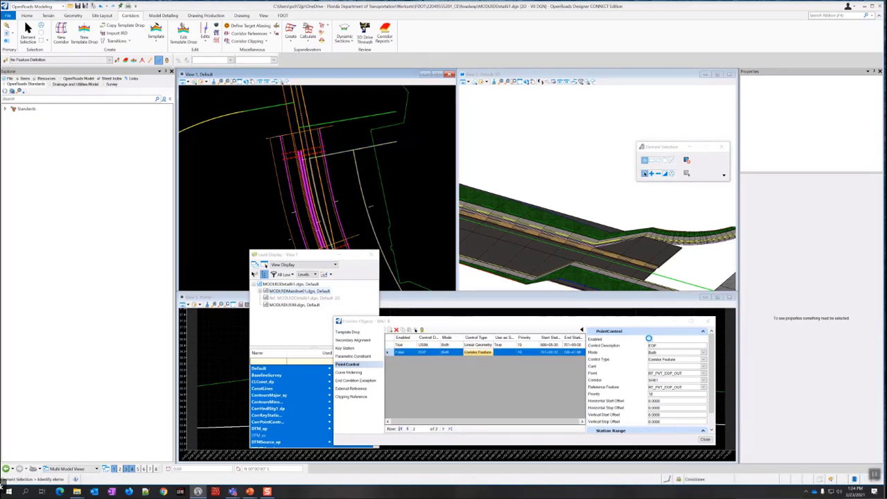
pyautogui.click(650, 339)
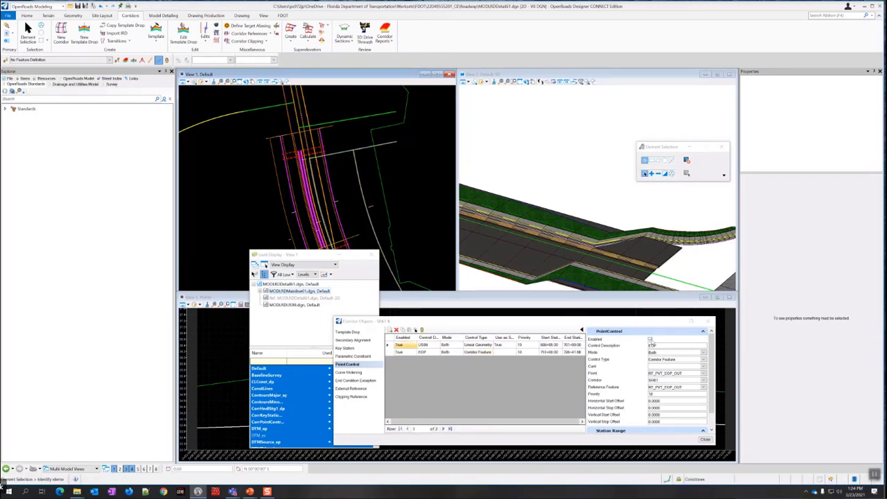
# - Set the EOP point control's priority to 1
pyautogui.scroll(-3, 633, 365)
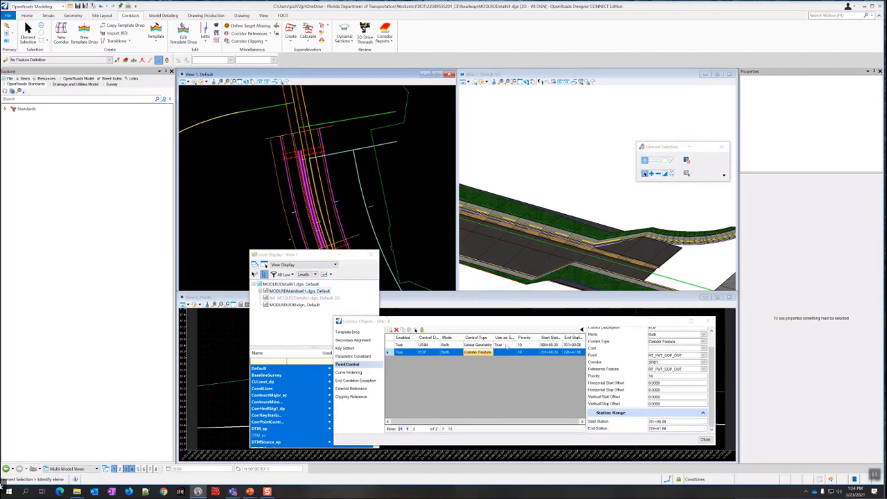
pyautogui.moveTo(655, 377); pyautogui.dragTo(642, 381)
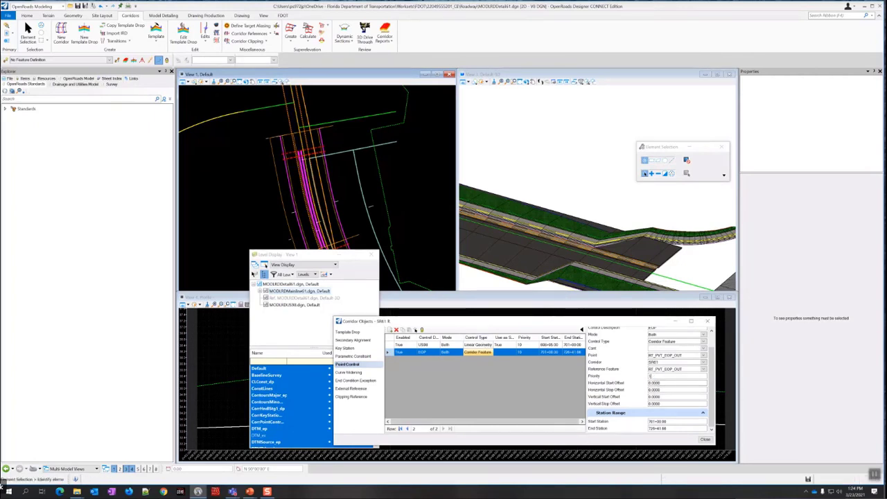
pyautogui.press('Return')
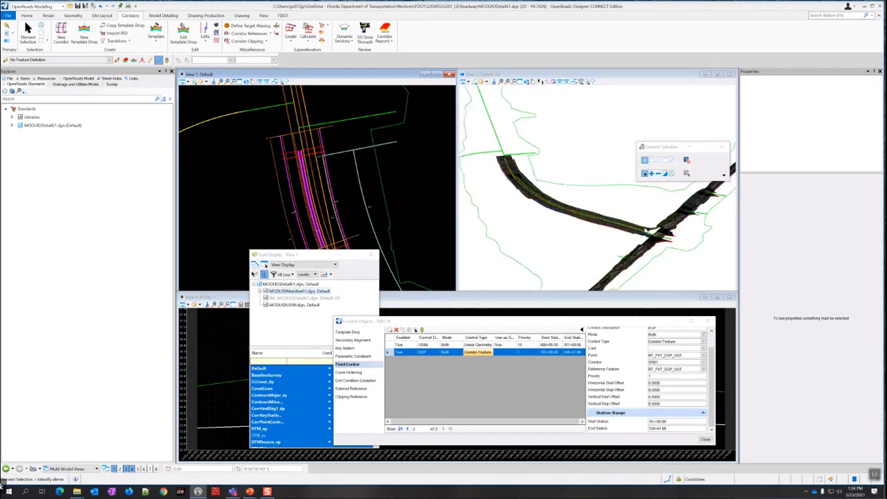
# - Examine the curb return and pavement edge in 3D and compare the US98 and EOP point controls' types and priorities
pyautogui.scroll(5, 661, 225)
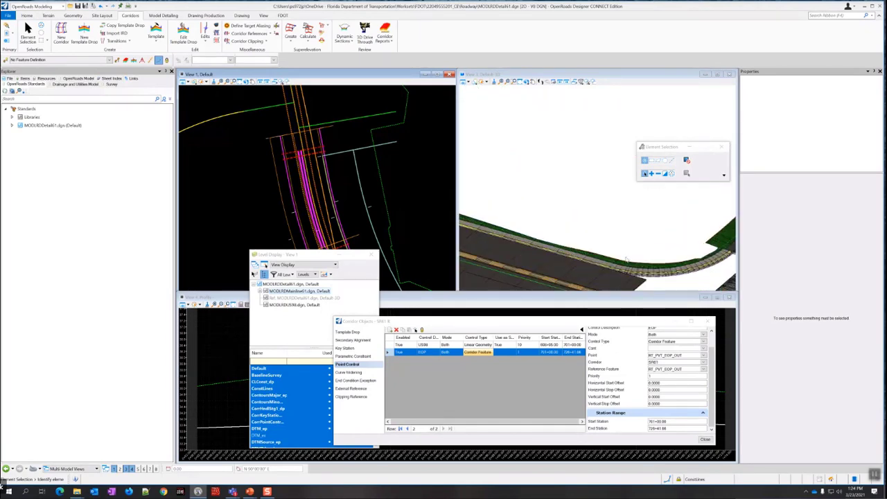
pyautogui.scroll(-1, 627, 261)
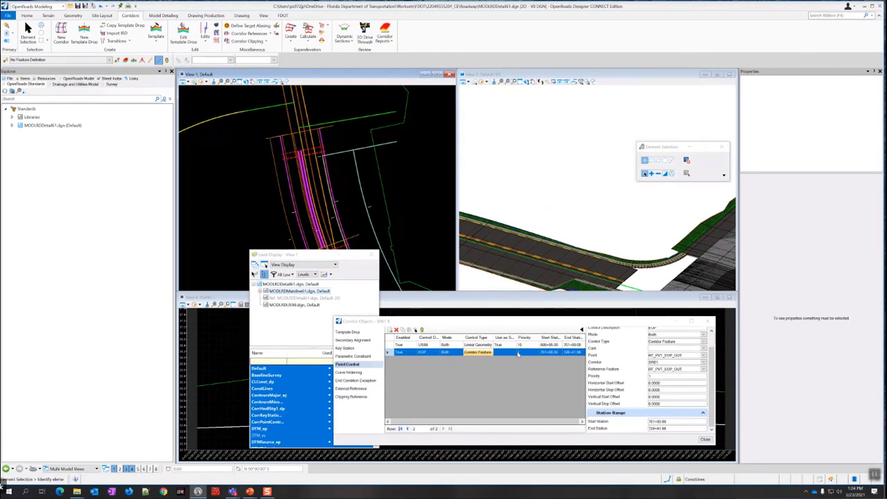
pyautogui.scroll(1, 623, 244)
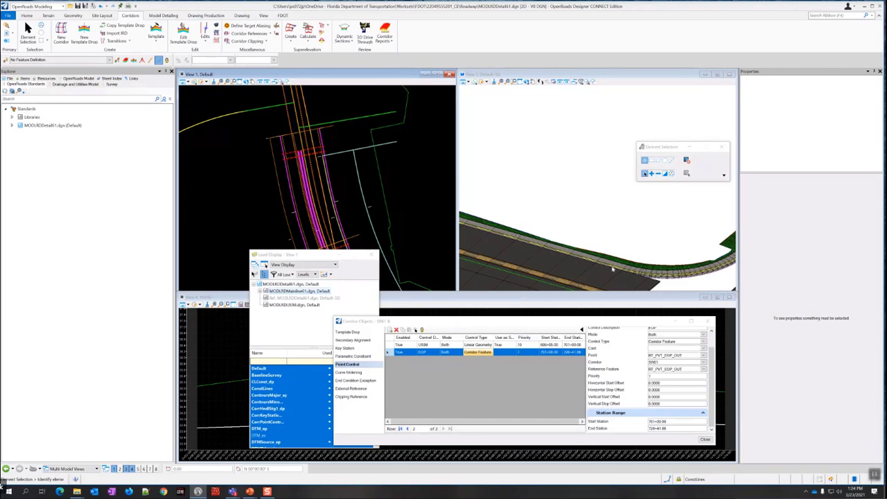
pyautogui.click(520, 344)
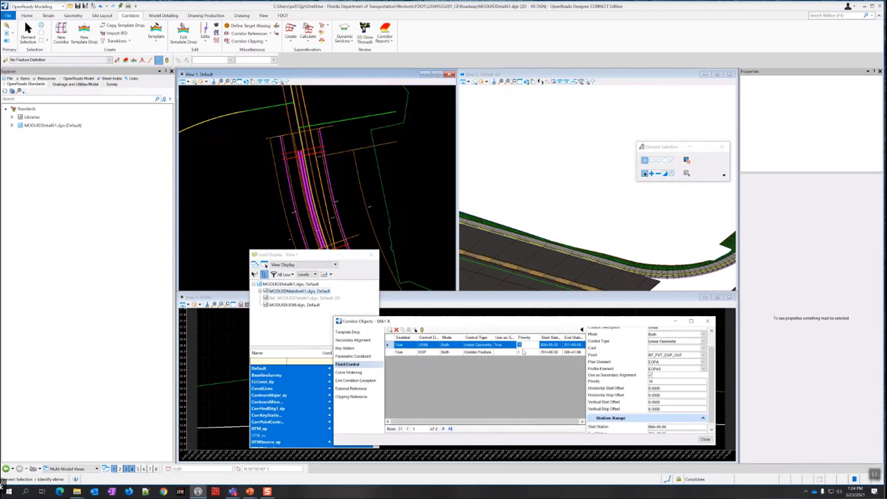
pyautogui.moveTo(666, 261); pyautogui.dragTo(608, 214, button='middle')
pyautogui.moveTo(607, 263); pyautogui.dragTo(648, 213, button='middle')
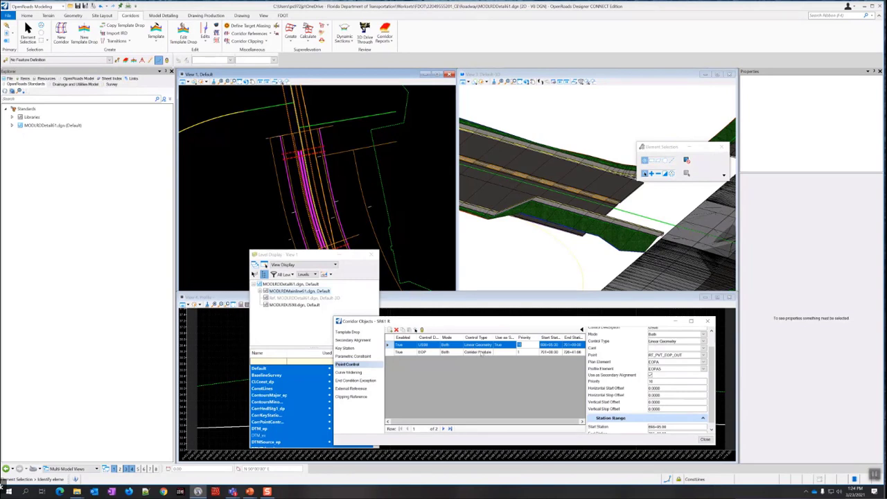
pyautogui.click(445, 353)
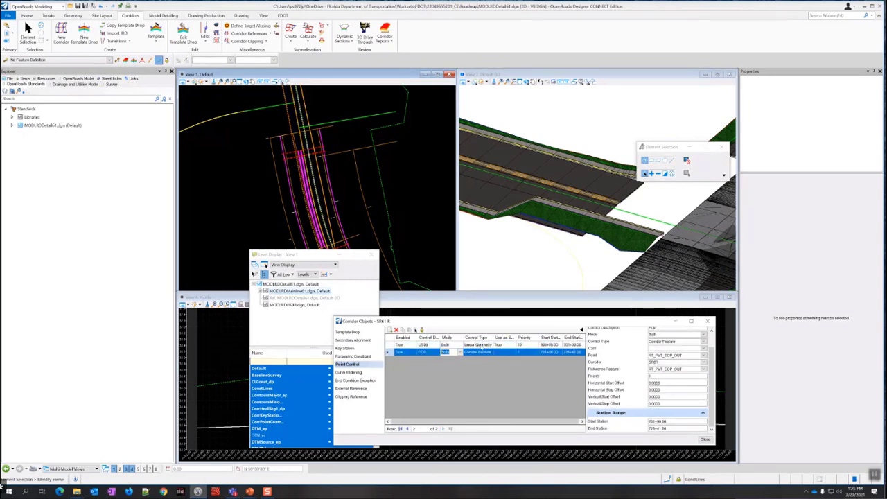
pyautogui.click(486, 344)
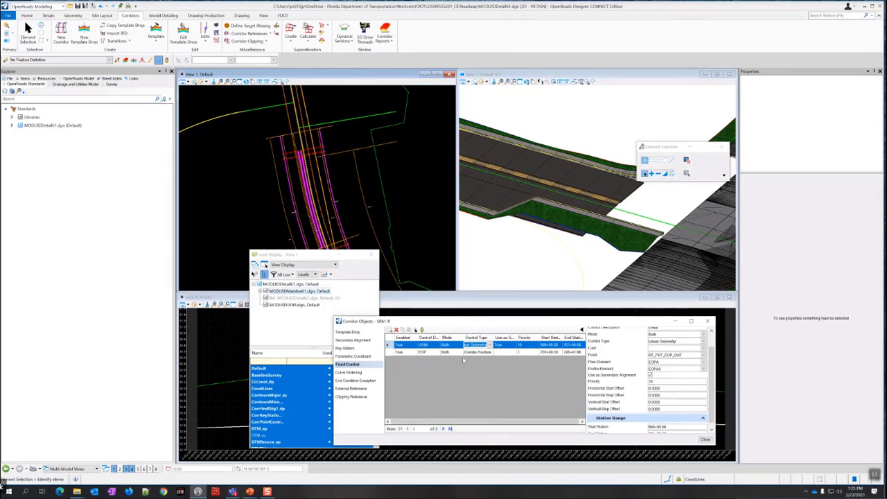
# - Close the corridor objects and level display windows and bring the intersection's curb return into the 3D view
pyautogui.click(705, 440)
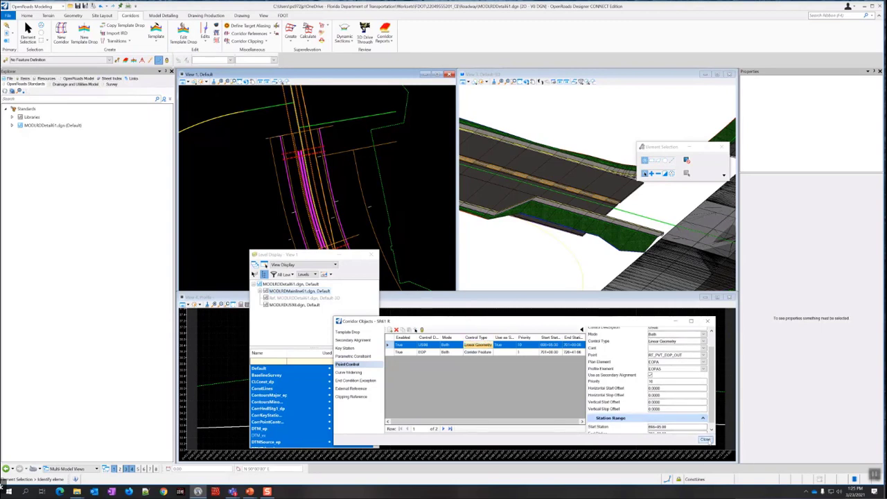
pyautogui.moveTo(674, 148); pyautogui.dragTo(662, 233)
pyautogui.keyDown('shift'); pyautogui.moveTo(624, 198); pyautogui.dragTo(604, 178, button='middle'); pyautogui.keyUp('shift')
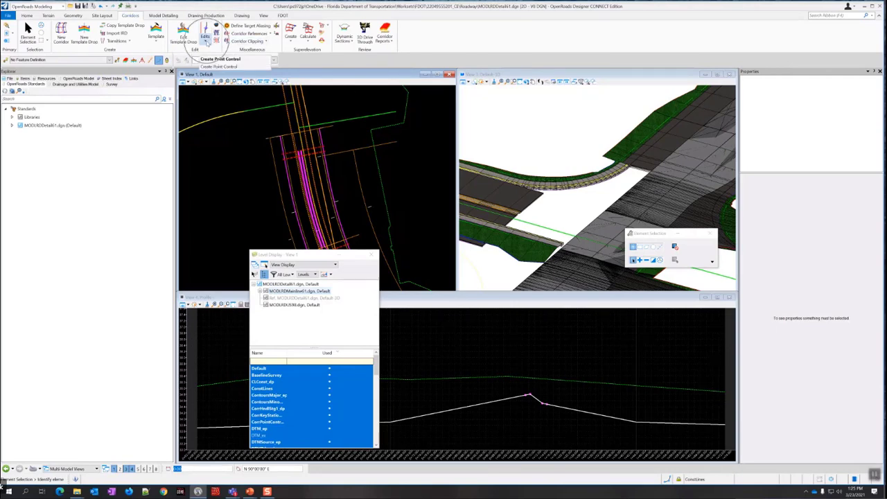
pyautogui.click(370, 254)
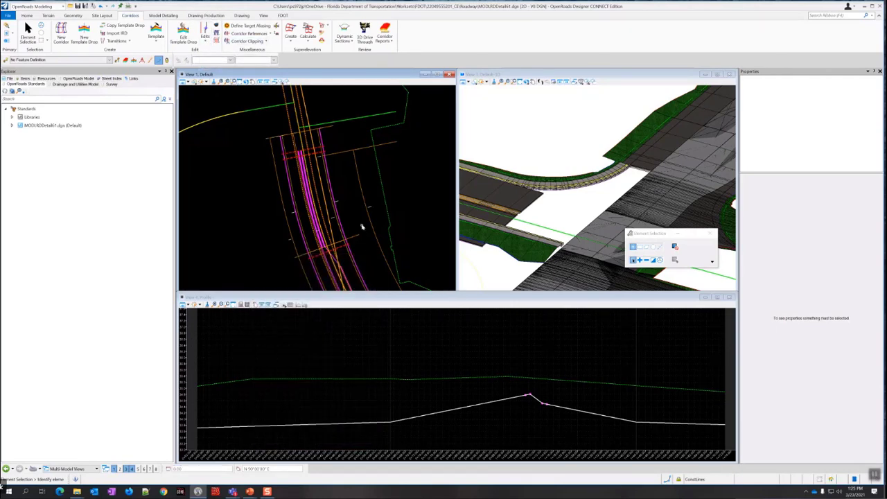
# - Start a point control on the SR61 L corridor, locked to the corridor start and stopping at station 701+34.00 where the curb return begins
pyautogui.scroll(-5, 364, 230)
pyautogui.scroll(5, 401, 257)
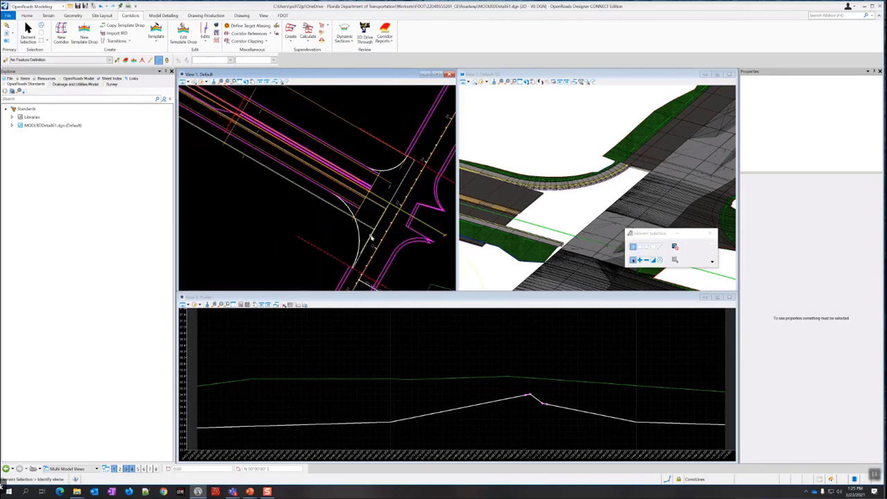
pyautogui.click(209, 42)
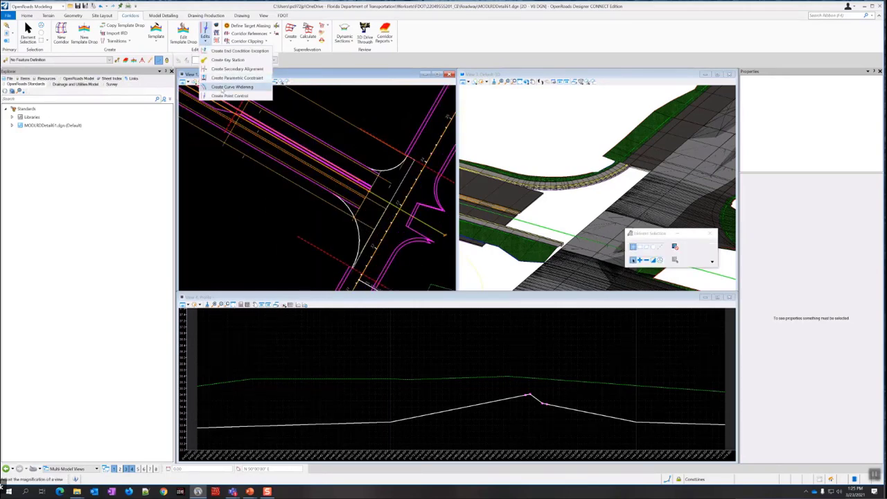
pyautogui.click(225, 99)
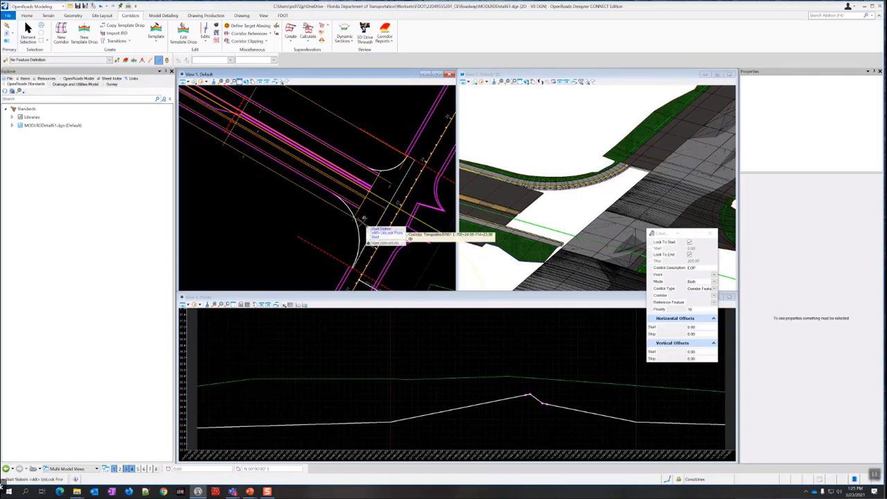
pyautogui.click(368, 231)
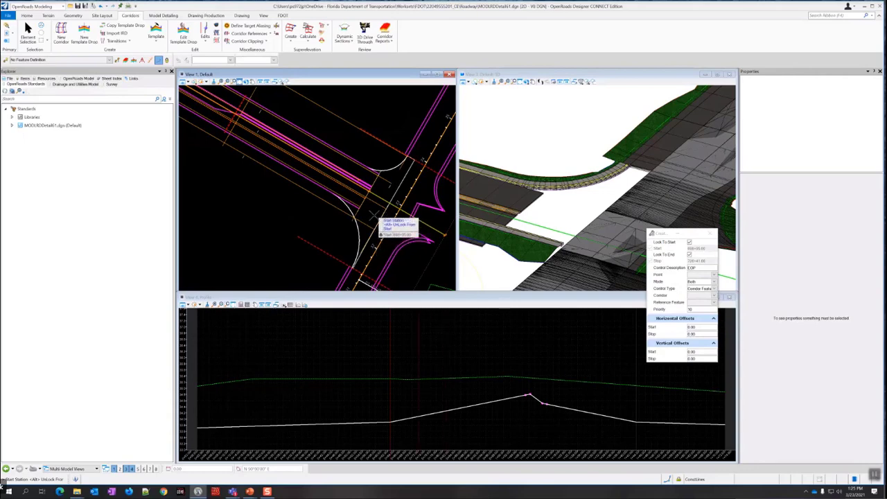
pyautogui.click(344, 239)
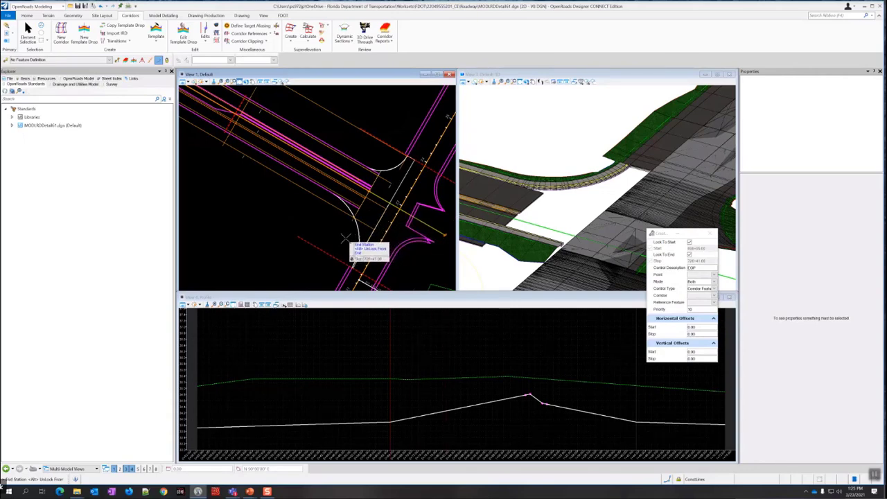
pyautogui.click(689, 255)
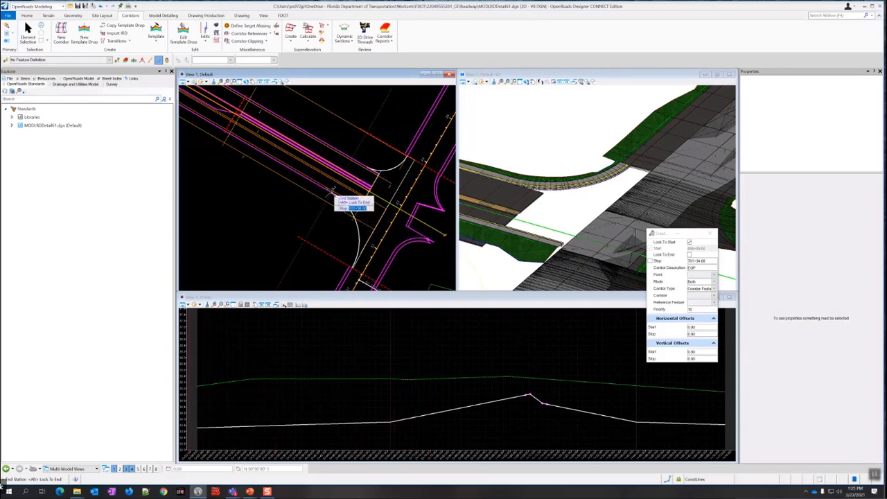
pyautogui.scroll(3, 334, 189)
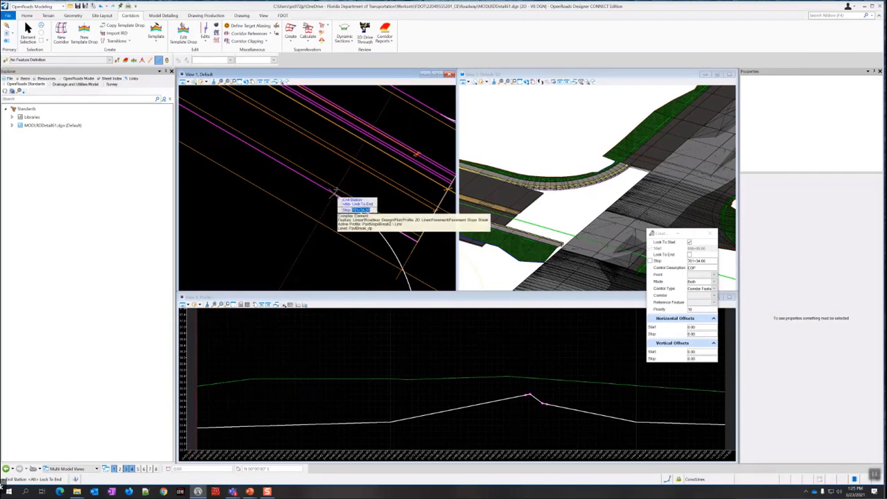
pyautogui.click(334, 191)
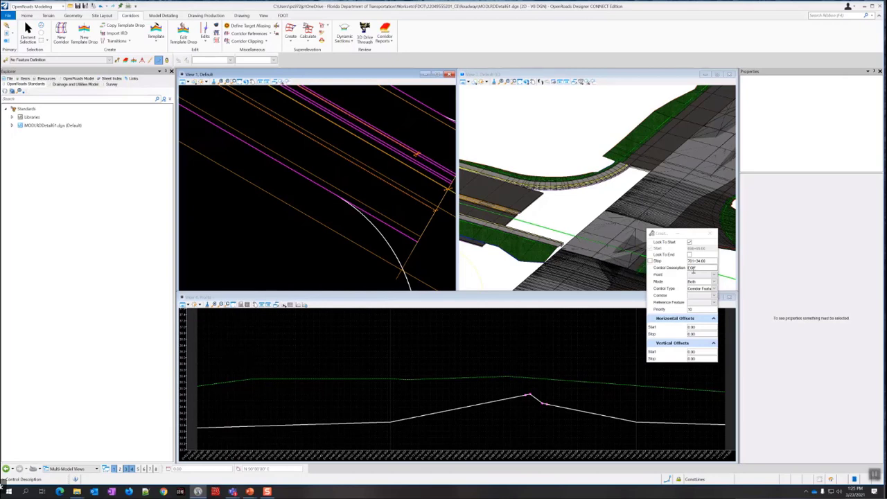
# - Describe the point control as US98 and assign it to the left outside pavement edge point LT_PVT_EOP_OUT in Both mode
pyautogui.press('capslock')
pyautogui.write('ed')
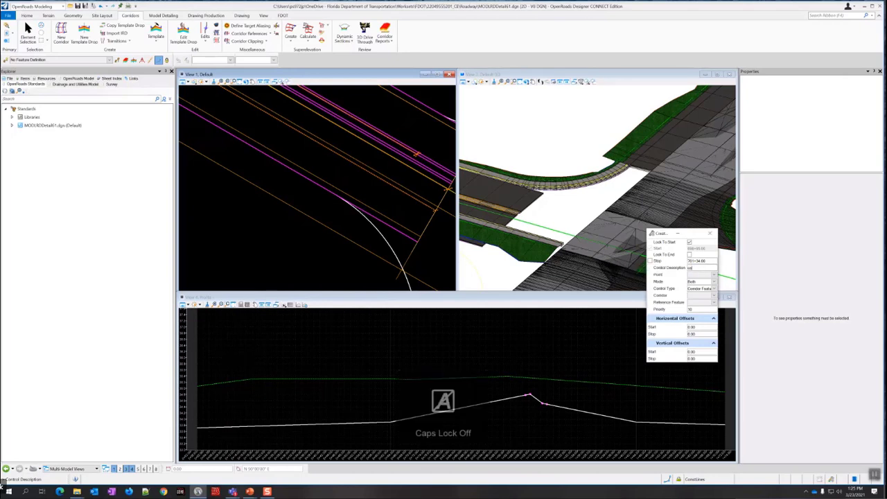
pyautogui.press('capslock')
pyautogui.write('S98')
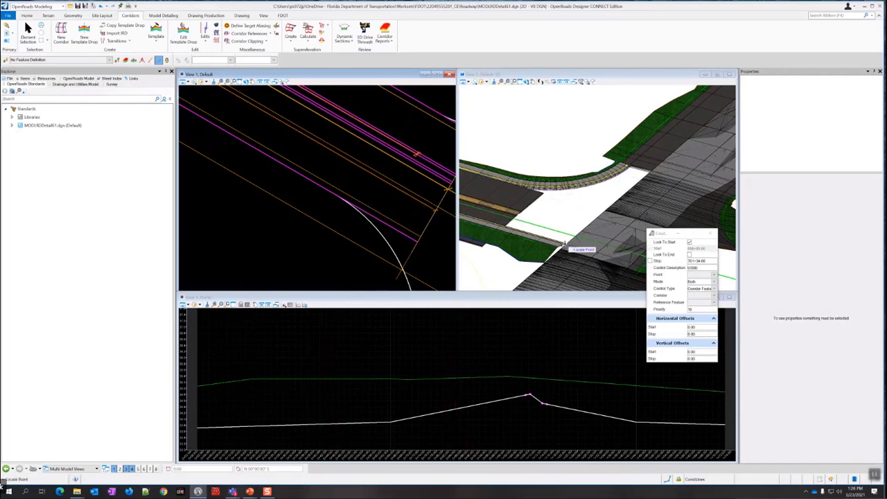
pyautogui.scroll(4, 554, 238)
pyautogui.scroll(2, 554, 237)
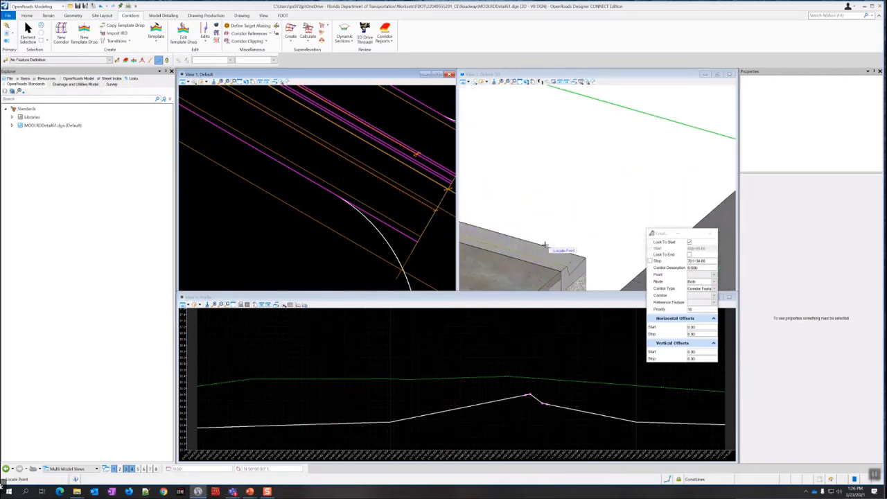
pyautogui.moveTo(545, 245)
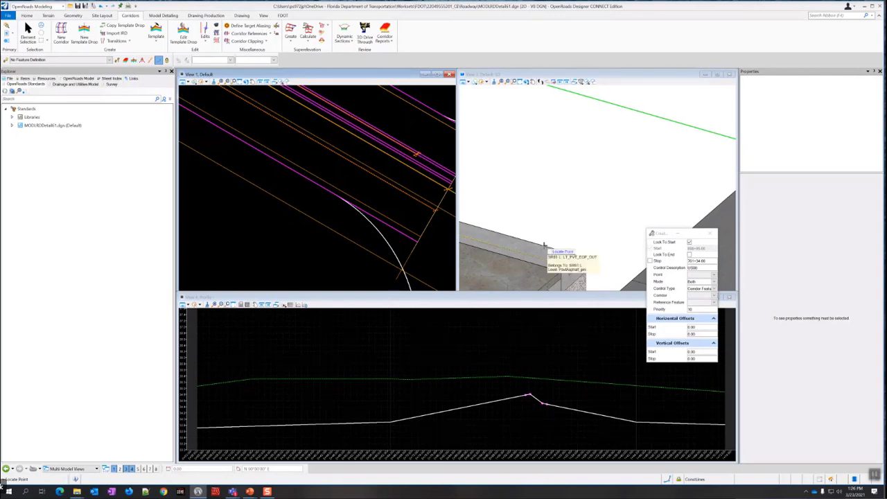
pyautogui.click(544, 245)
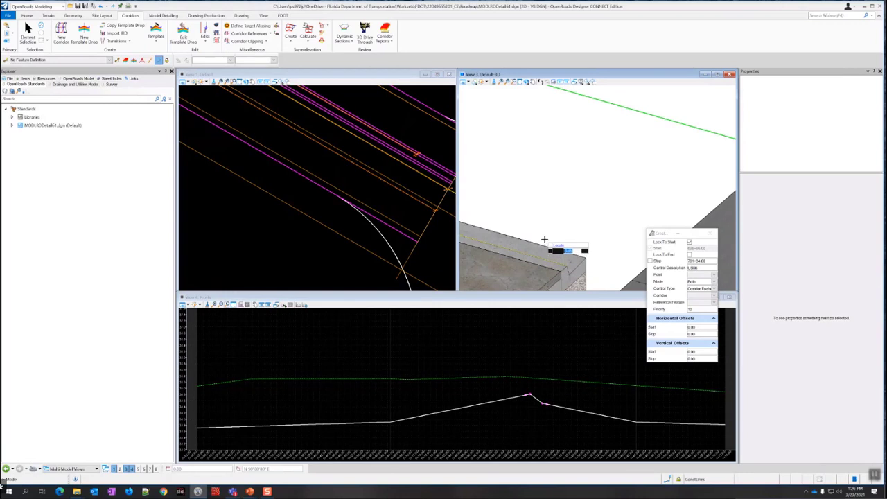
pyautogui.click(549, 212)
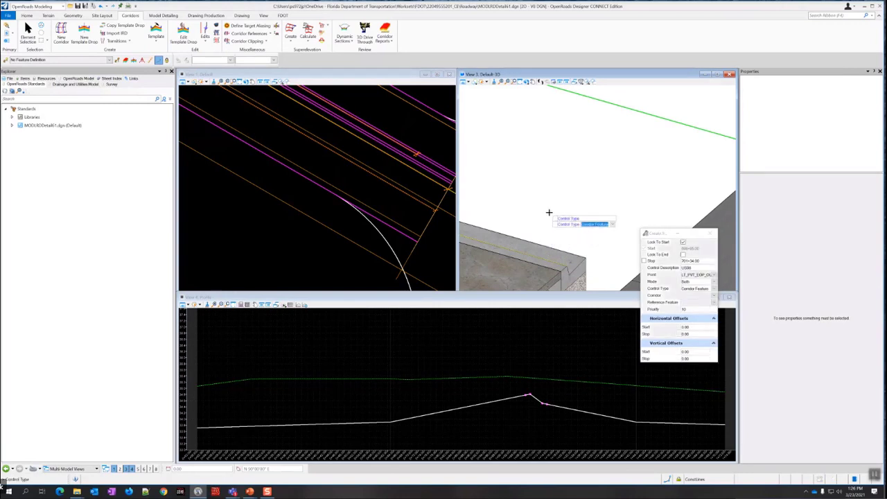
# - Set the control type to Linear Geometry and use the curb return arc EOPA1 with its active profile as the control element
pyautogui.click(713, 289)
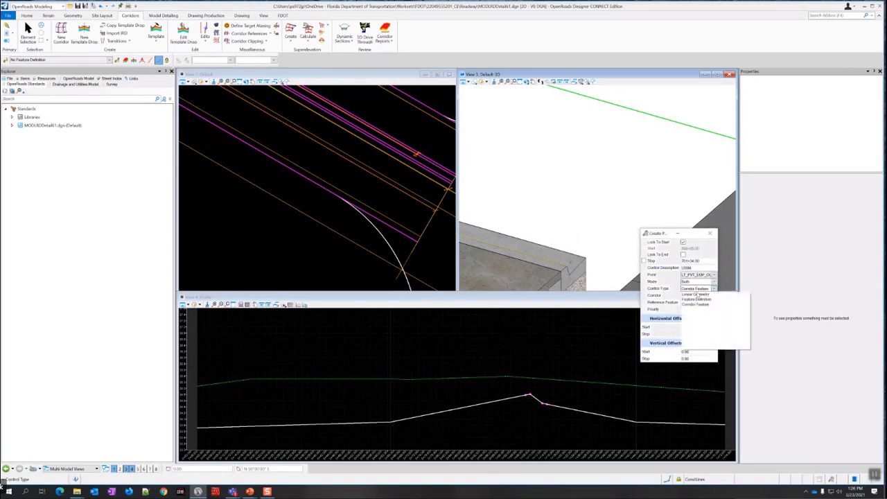
pyautogui.click(695, 295)
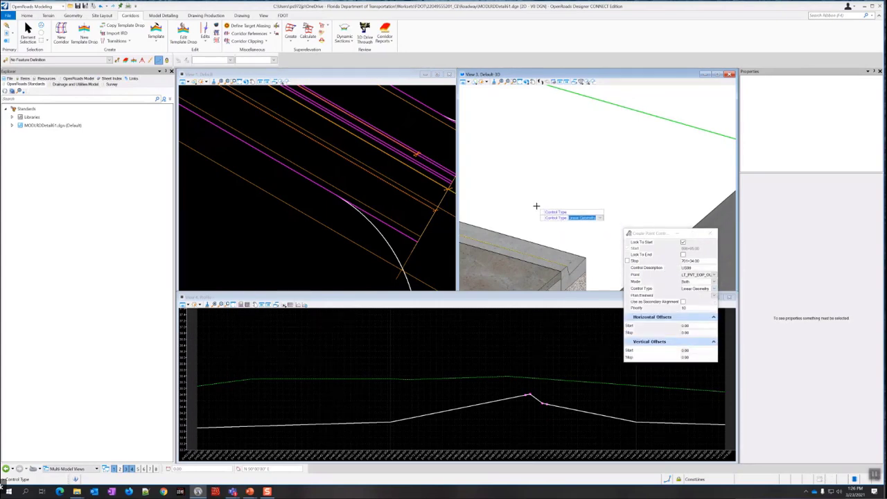
pyautogui.click(536, 206)
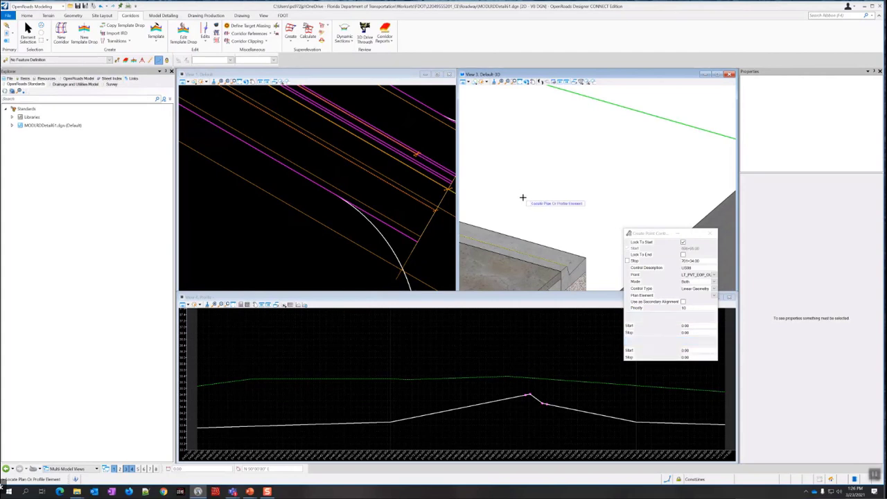
pyautogui.click(386, 242)
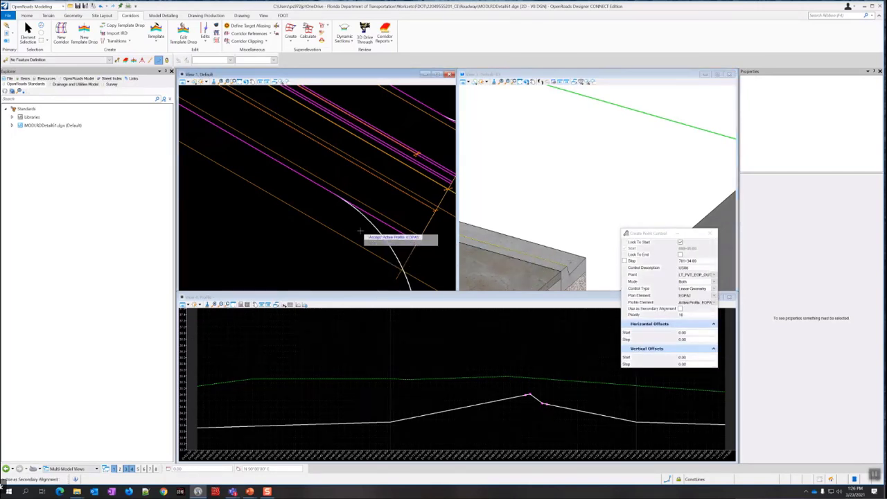
pyautogui.click(360, 230)
# - Use the curb return as a secondary alignment with priority 20 and create the point control with zero horizontal and vertical offsets
pyautogui.click(681, 309)
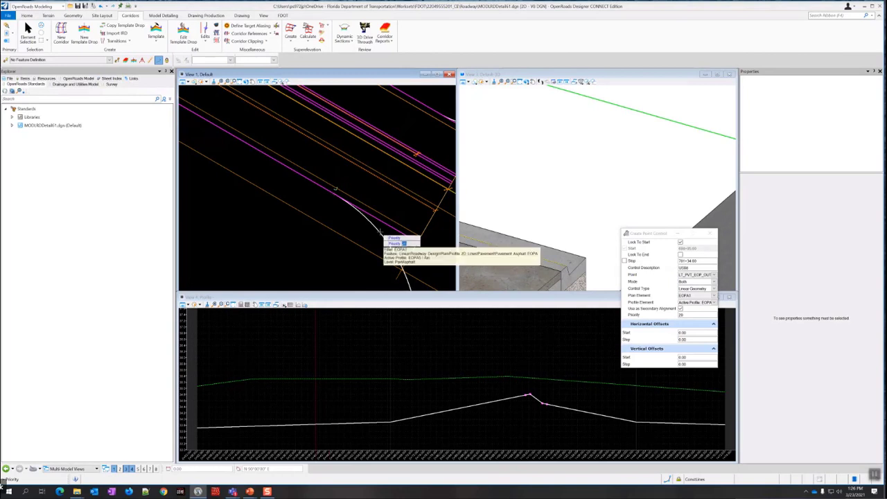
pyautogui.click(340, 209)
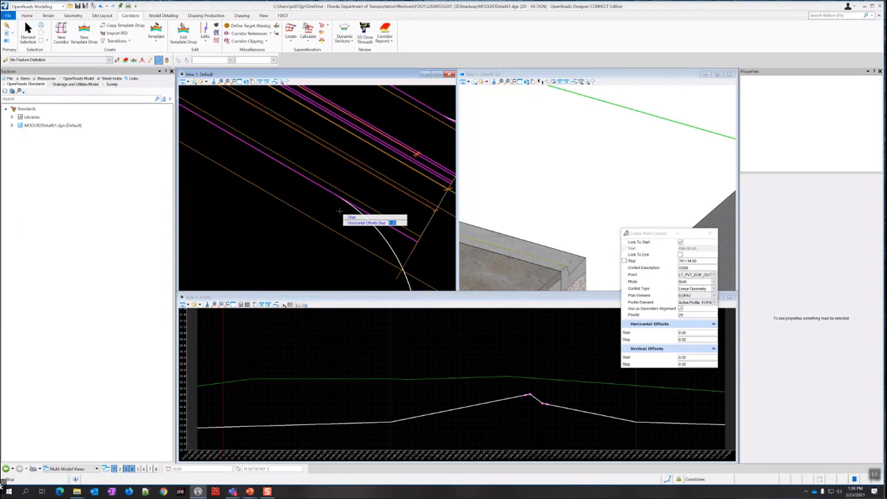
pyautogui.click(340, 209)
pyautogui.click(340, 209)
pyautogui.click(339, 210)
# - Inspect the left curb return in 3D and open the SR61 L corridor's point control list in Corridor Objects
pyautogui.scroll(-3, 554, 210)
pyautogui.scroll(-4, 550, 212)
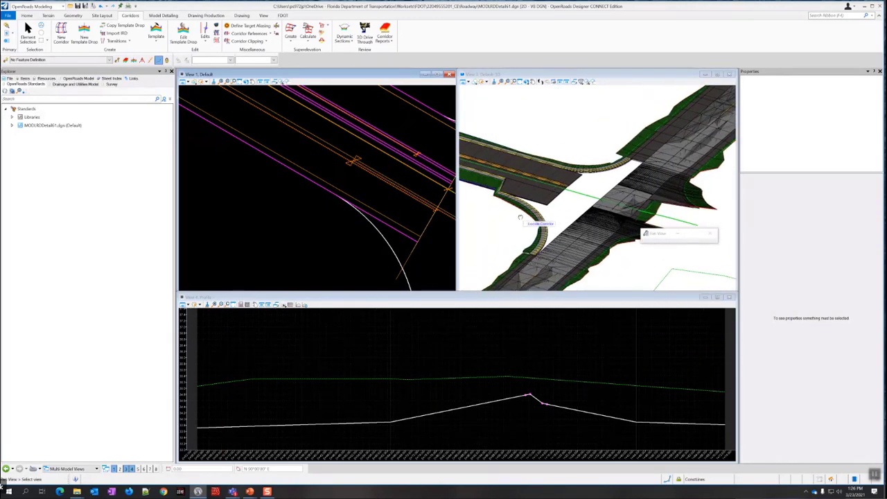
pyautogui.scroll(5, 560, 253)
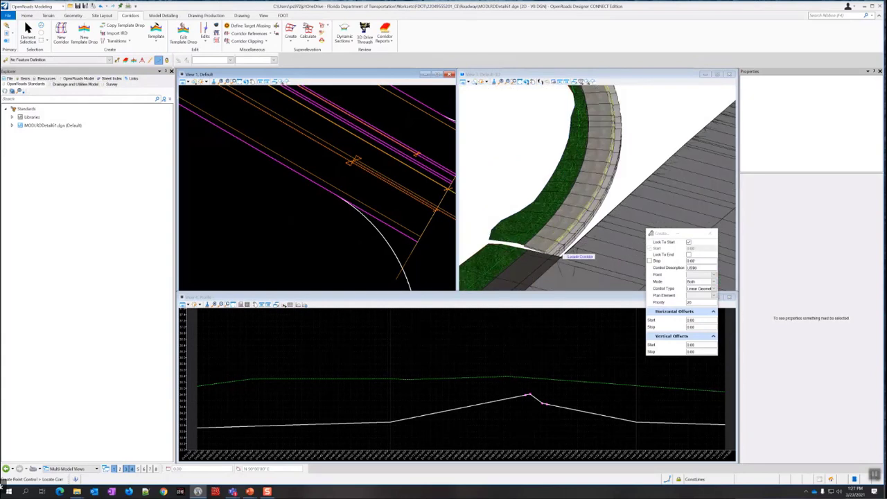
pyautogui.keyDown('shift'); pyautogui.moveTo(546, 147); pyautogui.dragTo(562, 175, button='middle'); pyautogui.keyUp('shift')
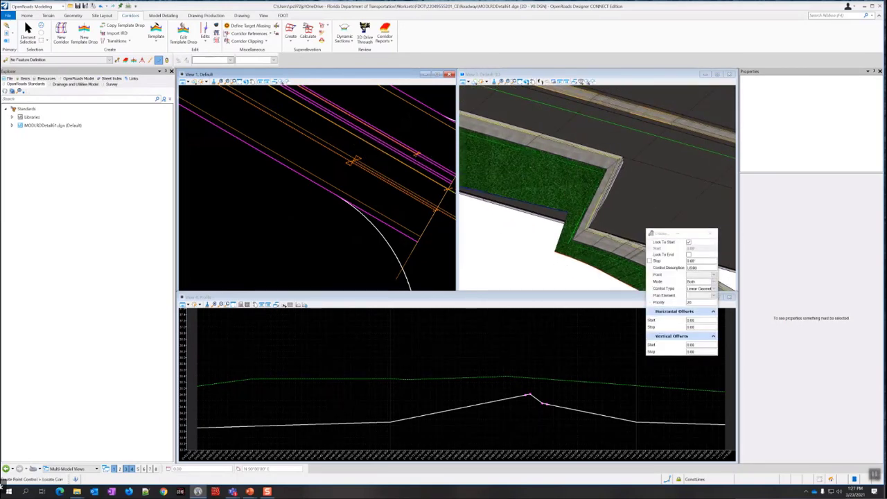
pyautogui.scroll(-3, 350, 196)
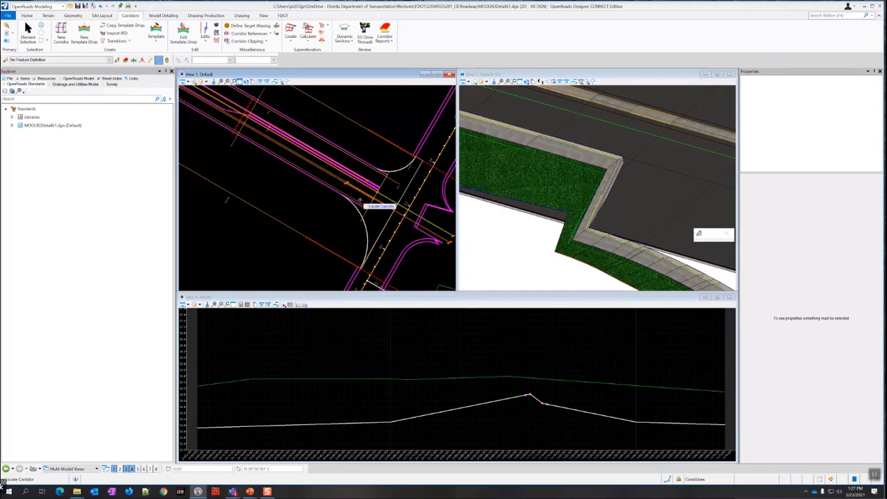
pyautogui.click(273, 221)
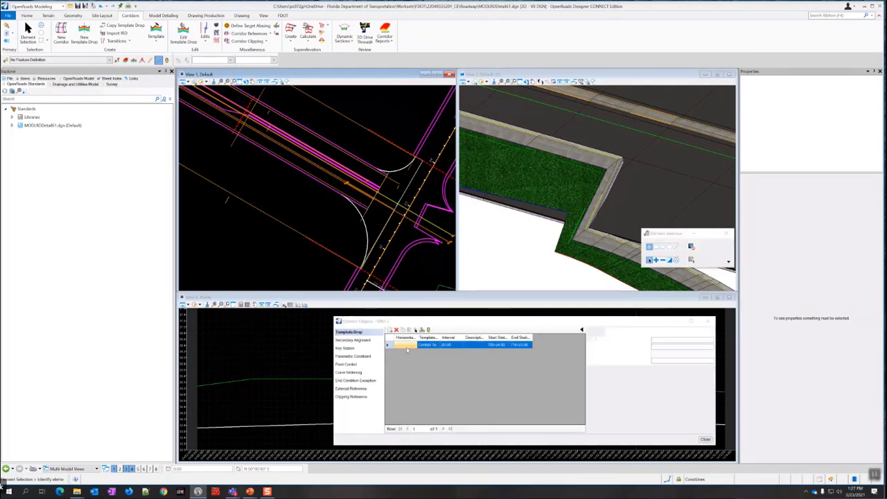
pyautogui.click(345, 363)
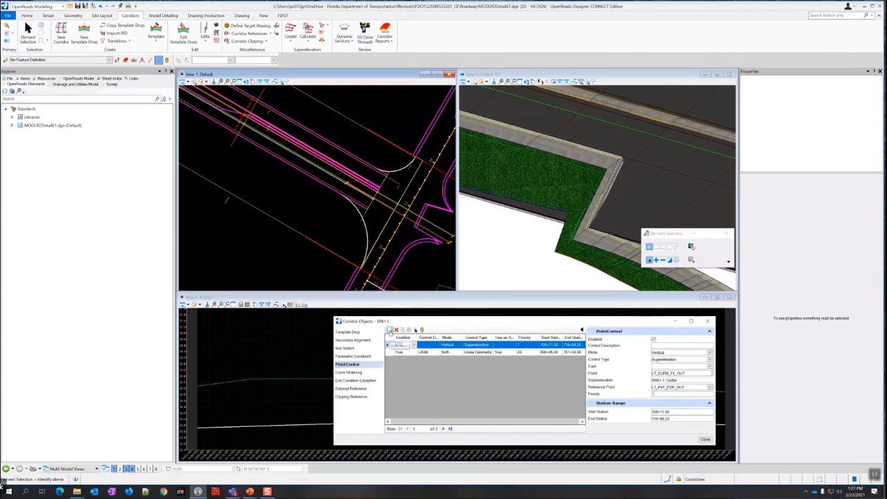
# - Add another point control to the SR61 L corridor, starting at station 701+34.00 and locked to the corridor end
pyautogui.click(390, 330)
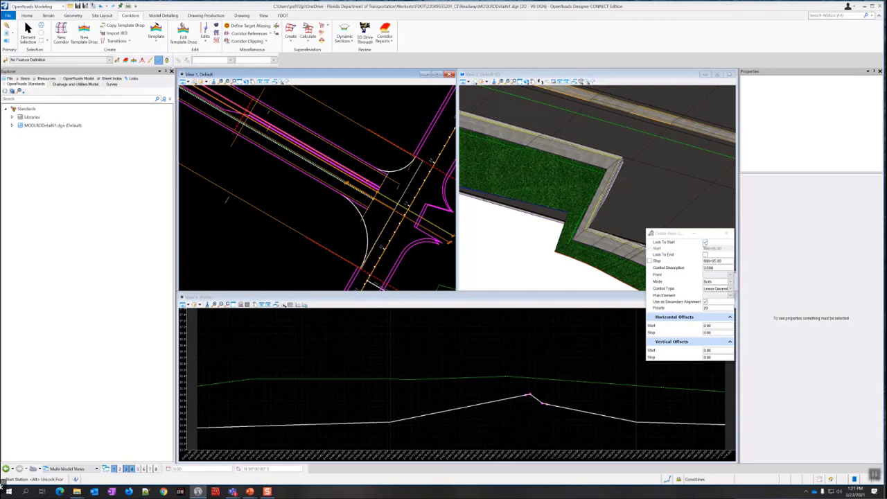
pyautogui.click(705, 242)
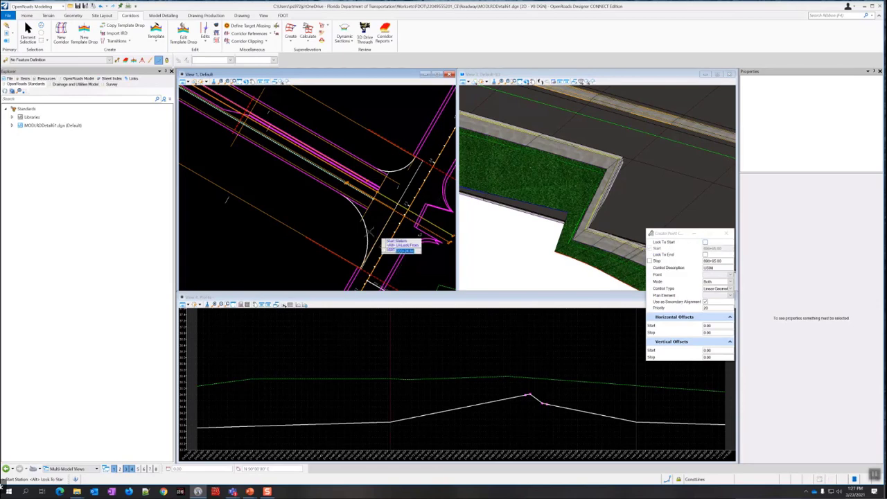
pyautogui.click(343, 195)
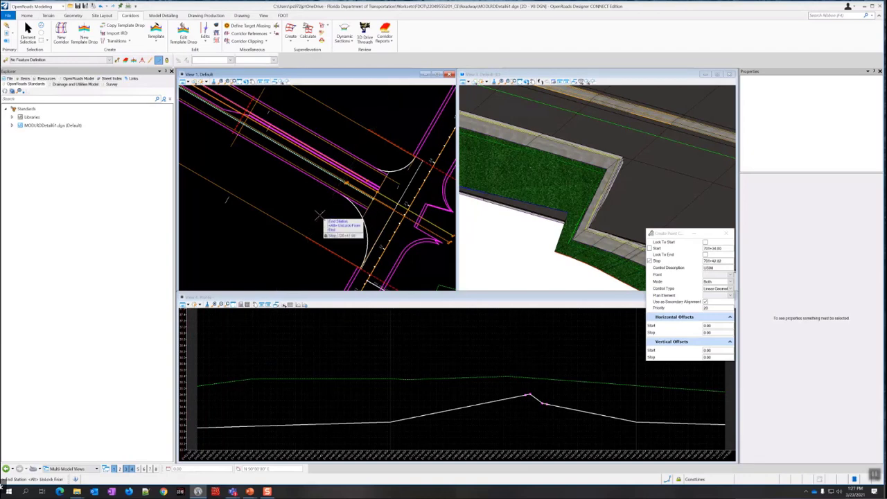
pyautogui.press('alt')
pyautogui.click(317, 214)
# - Set the new point control's description to EOP
pyautogui.click(712, 269)
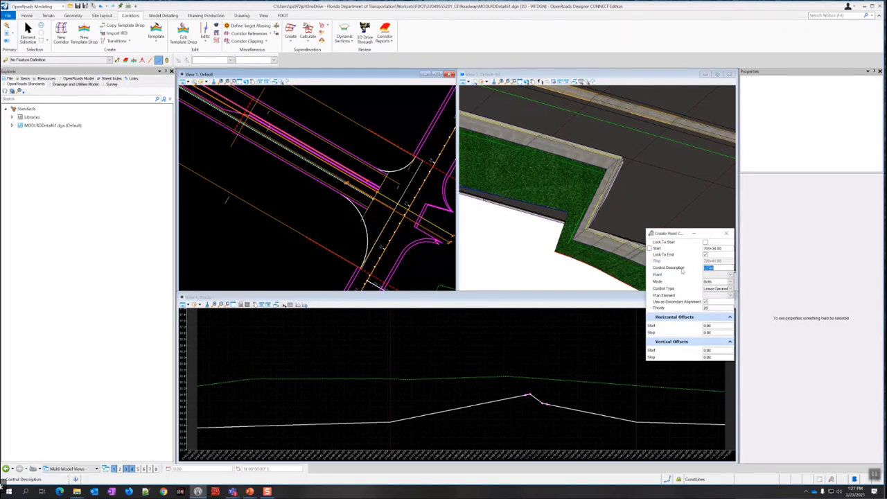
pyautogui.press('capslock')
pyautogui.write('med')
pyautogui.press('BackSpace')
pyautogui.press('BackSpace')
pyautogui.press('BackSpace')
pyautogui.press('capslock')
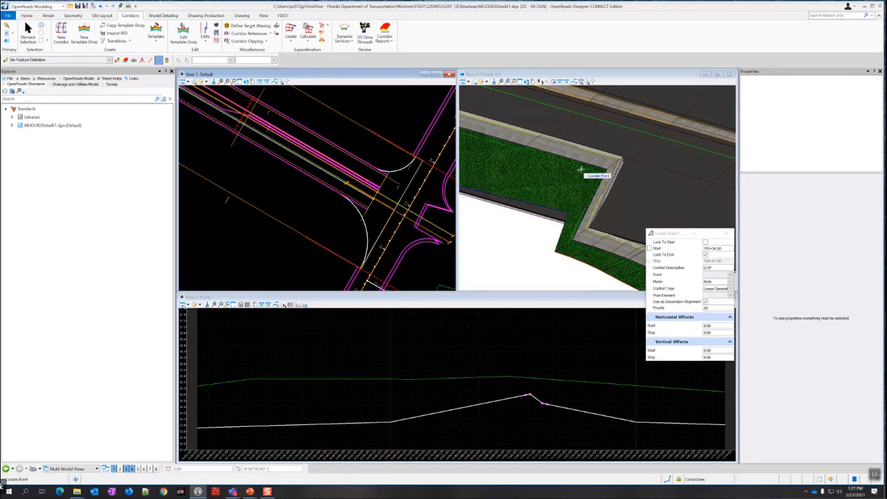
# - Pick the corridor's outer left edge-of-pavement point, LT_PVT_EOP_OUT, as the controlled point in Both mode
pyautogui.scroll(2, 619, 166)
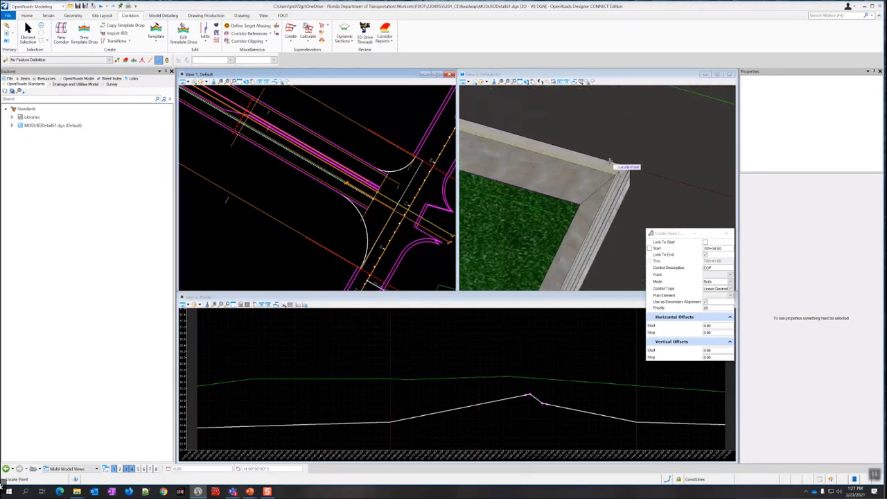
pyautogui.click(608, 165)
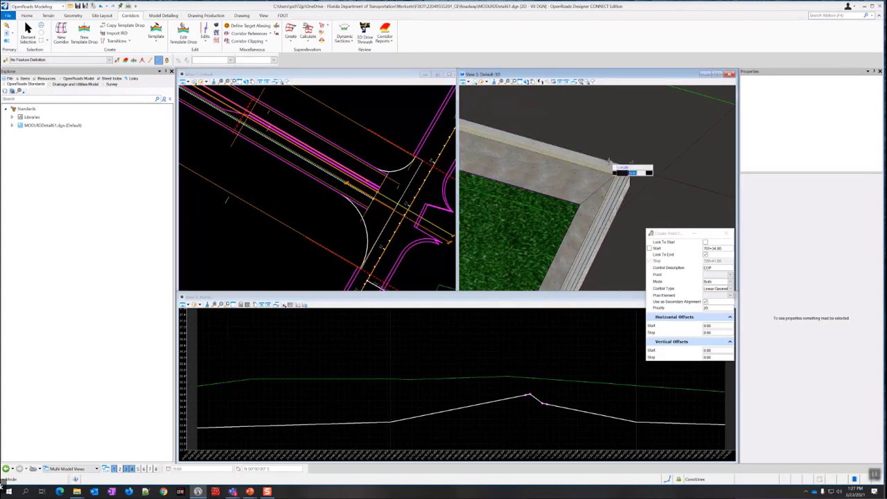
pyautogui.click(595, 171)
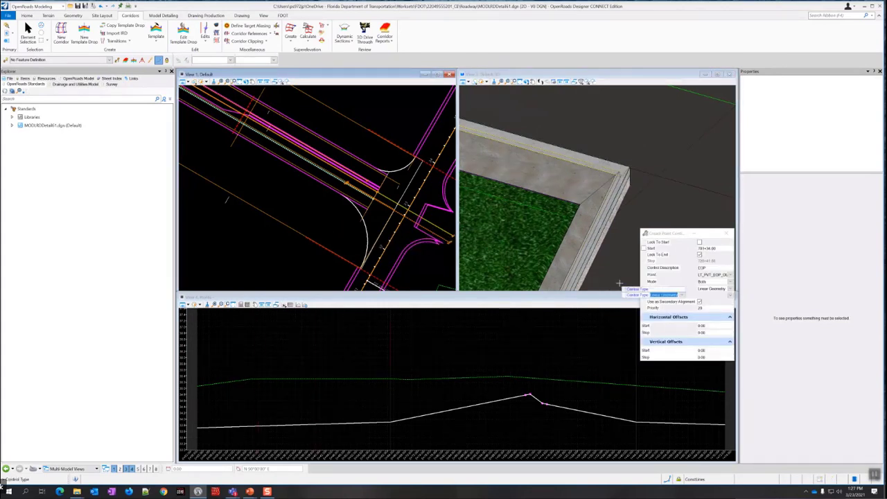
# - Set the control type to Corridor Feature and reference the SR61 corridor's LT_PVT_EOP_OUT line
pyautogui.click(731, 288)
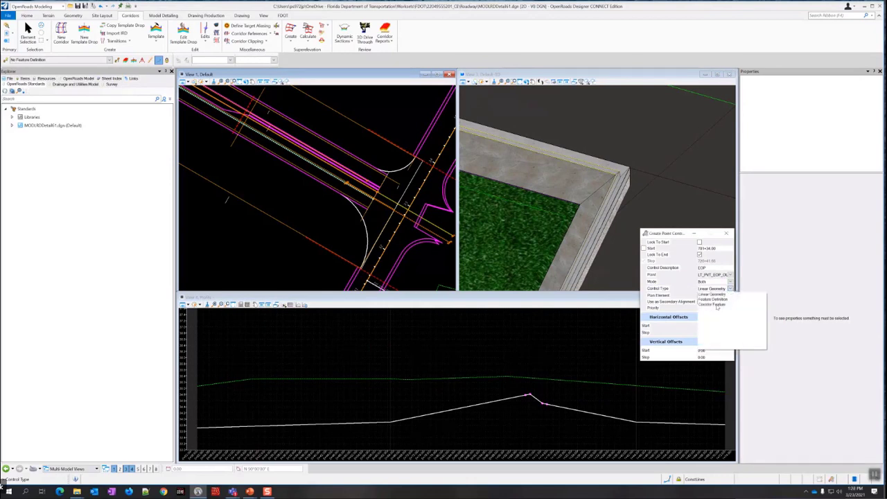
pyautogui.click(717, 306)
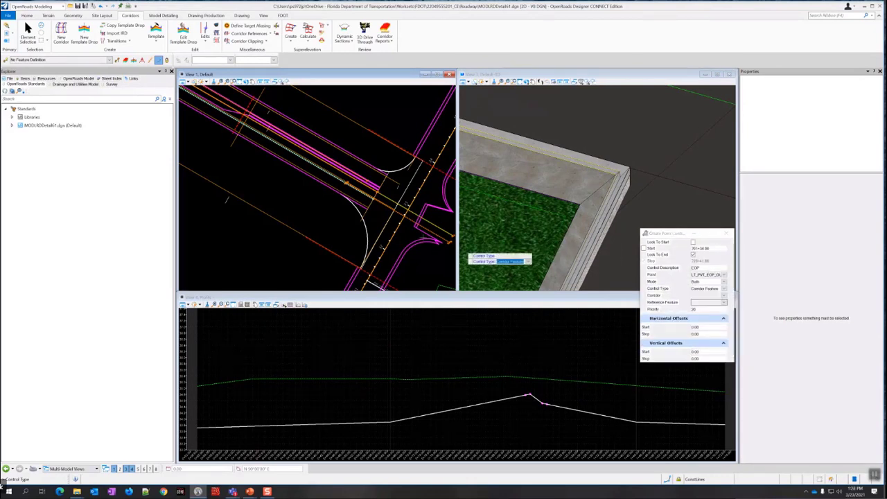
pyautogui.click(327, 210)
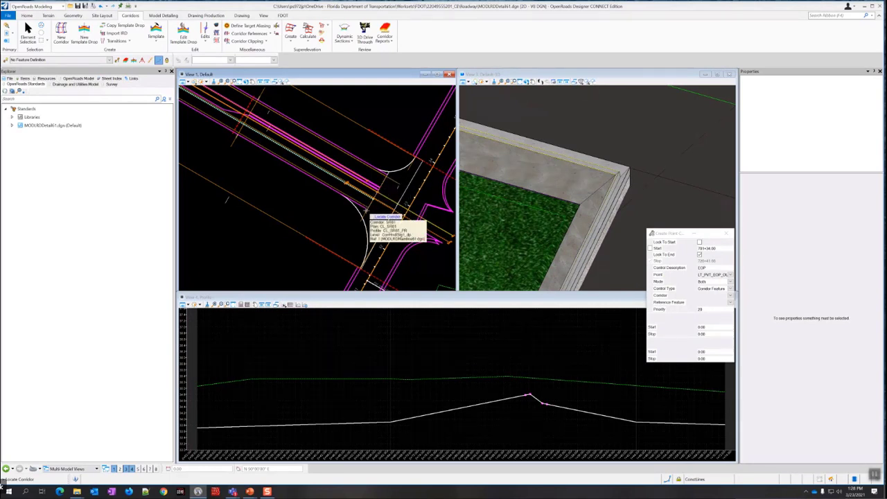
pyautogui.click(369, 216)
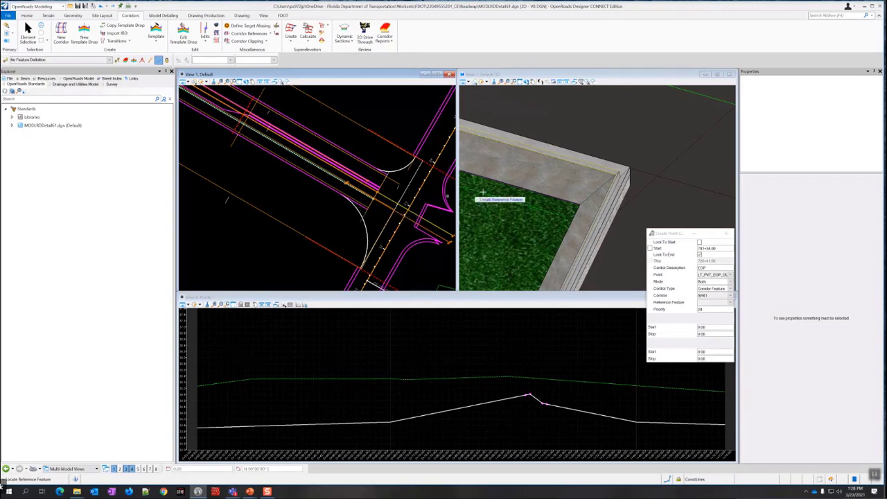
pyautogui.scroll(-3, 563, 196)
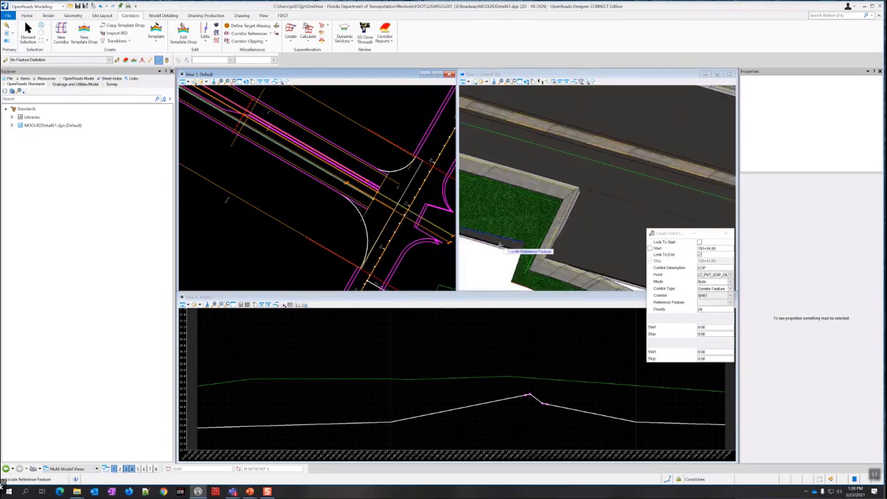
pyautogui.scroll(5, 501, 245)
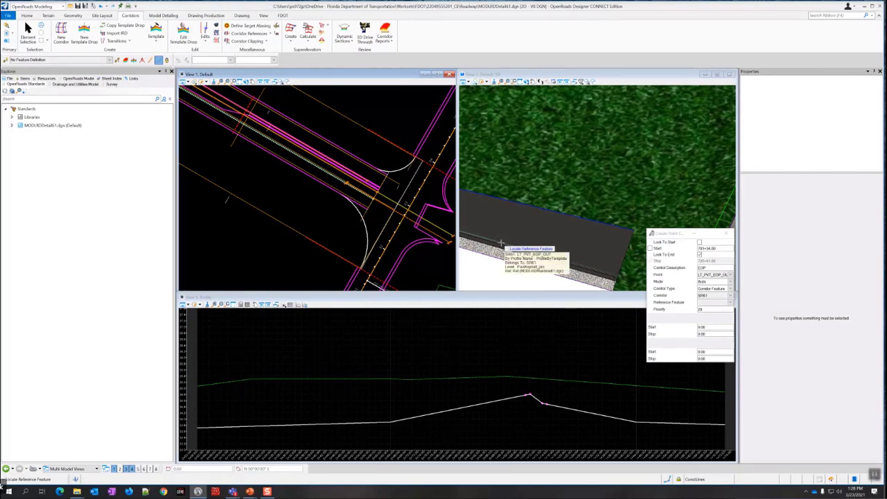
pyautogui.click(500, 243)
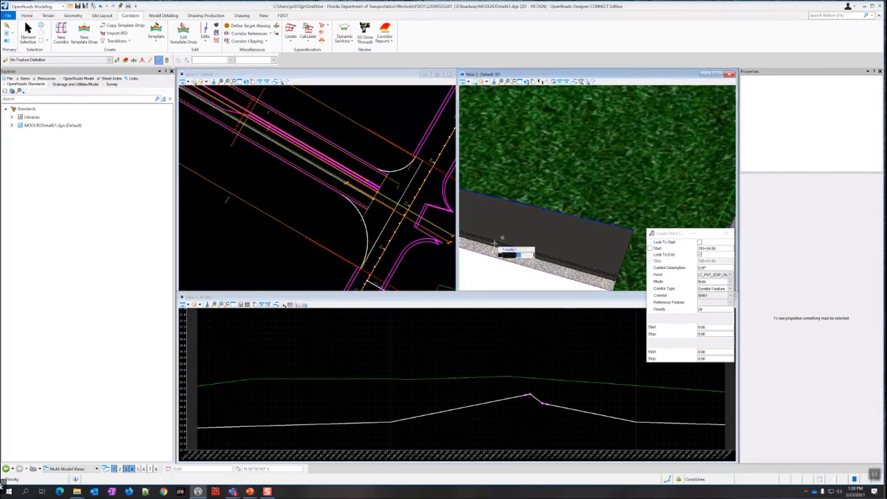
# - Give the EOP point control priority 10 and create it with zero horizontal and vertical offsets
pyautogui.click(563, 277)
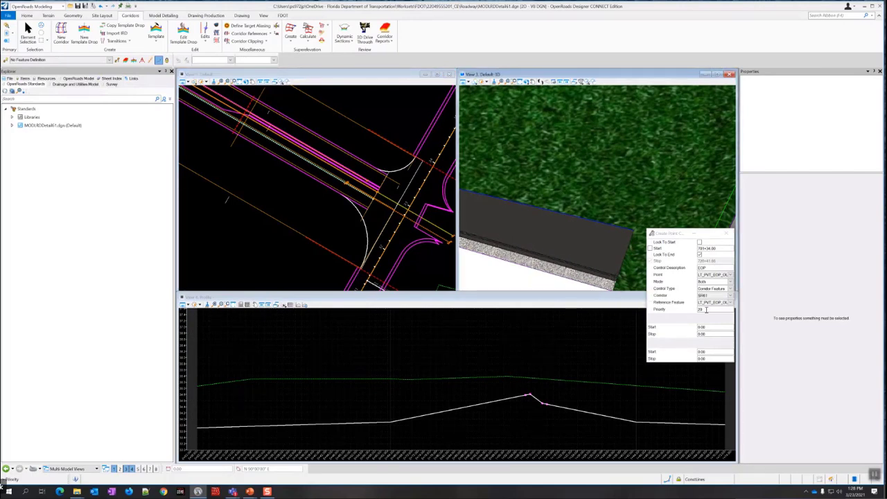
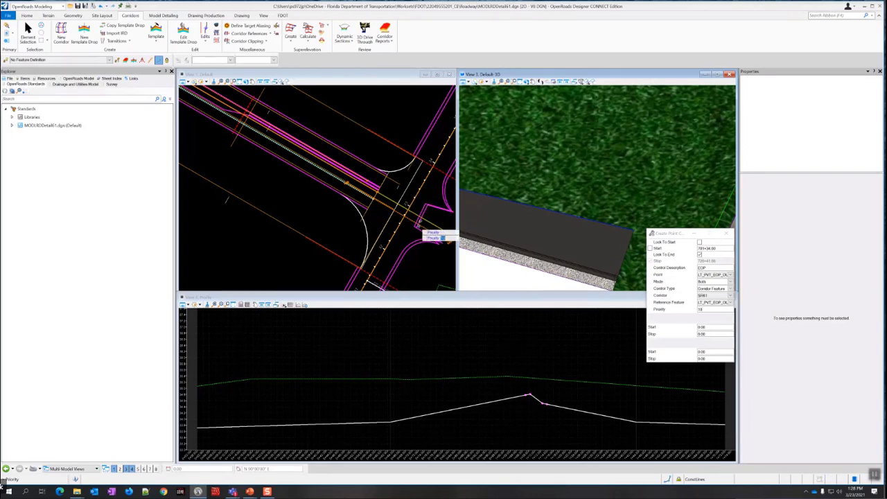
pyautogui.click(333, 215)
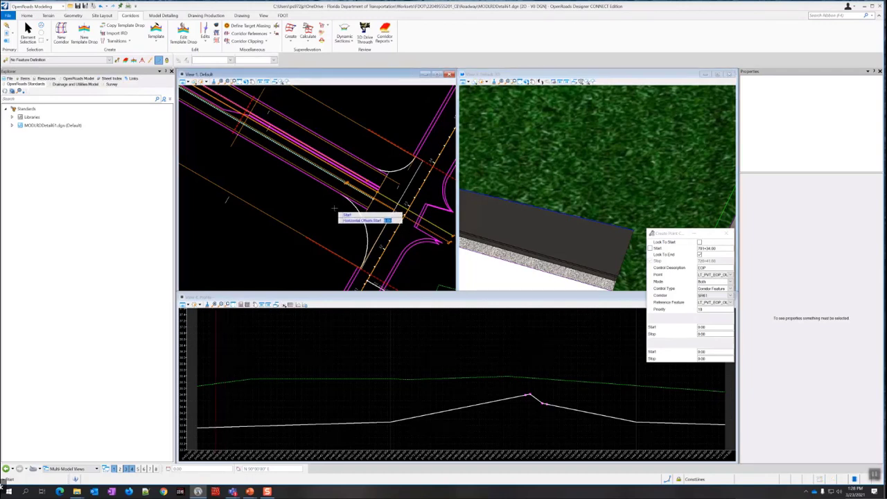
pyautogui.click(320, 217)
pyautogui.click(315, 216)
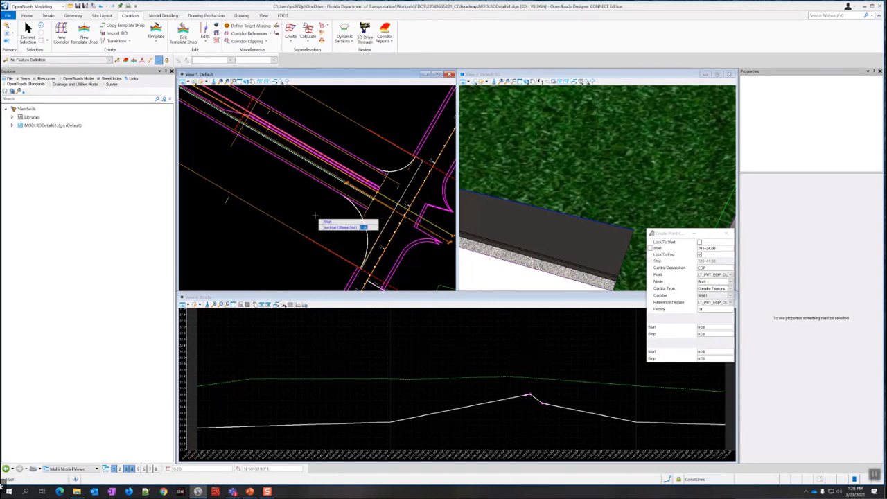
pyautogui.click(315, 216)
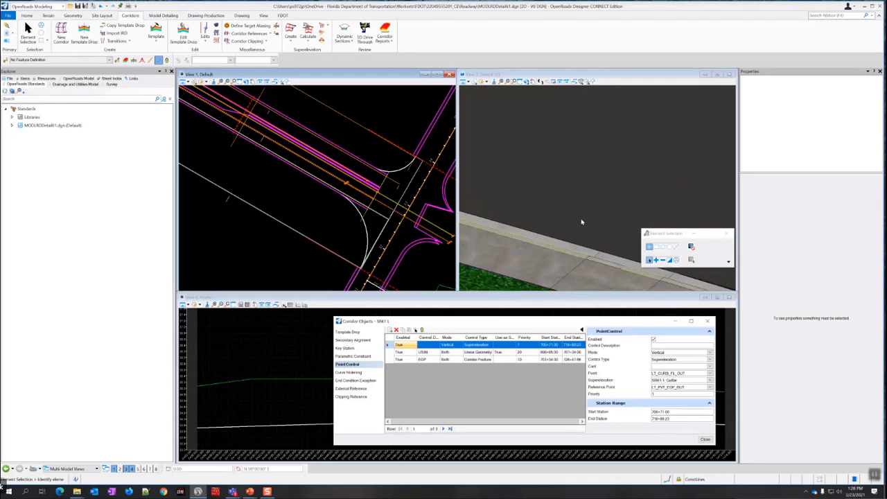
# - Inspect the side road's curbs and both curb returns at the US 98 intersection in 3D
pyautogui.scroll(-5, 582, 222)
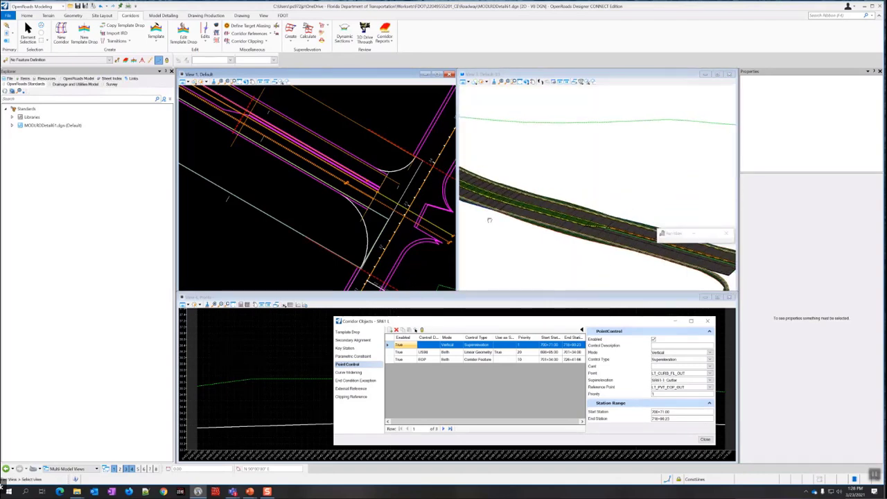
pyautogui.scroll(5, 478, 207)
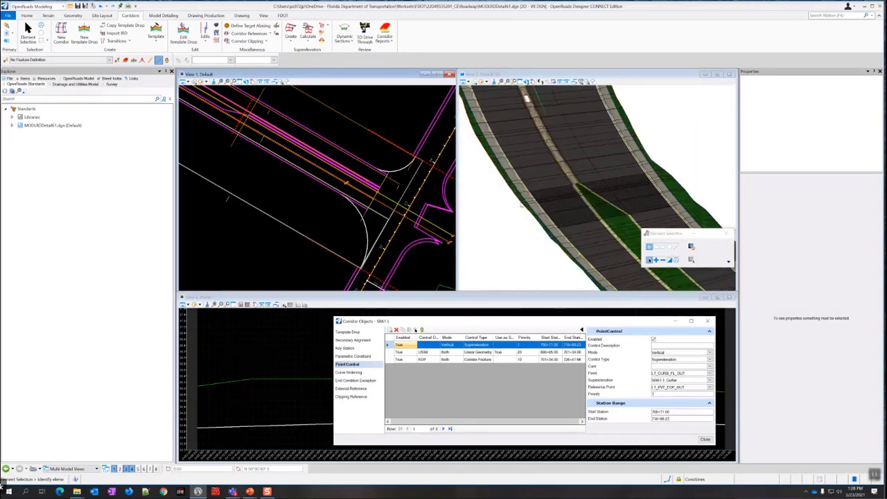
pyautogui.scroll(-5, 520, 205)
pyautogui.moveTo(544, 322); pyautogui.dragTo(576, 314)
pyautogui.scroll(5, 587, 258)
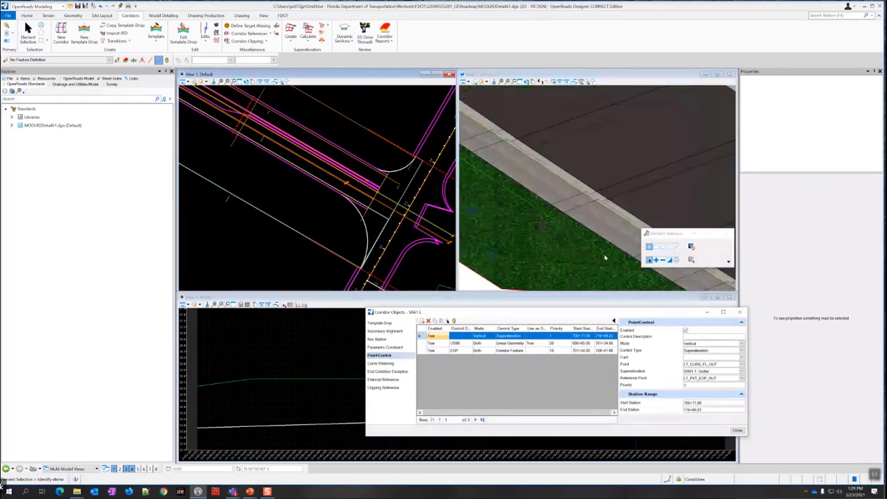
pyautogui.scroll(-3, 614, 224)
pyautogui.scroll(-3, 616, 276)
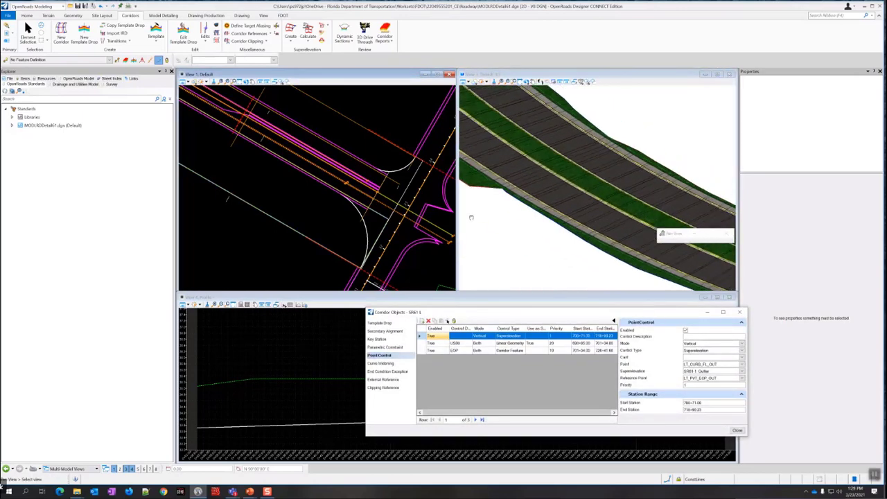
pyautogui.scroll(-2, 522, 265)
pyautogui.scroll(-3, 523, 265)
pyautogui.moveTo(562, 280); pyautogui.dragTo(490, 214, button='middle')
pyautogui.moveTo(605, 254); pyautogui.dragTo(553, 250, button='middle')
pyautogui.scroll(4, 552, 251)
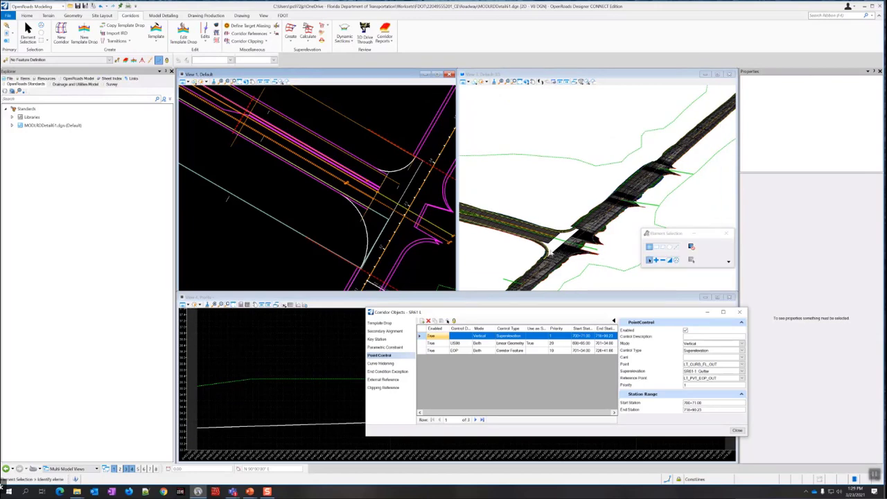
pyautogui.scroll(4, 551, 253)
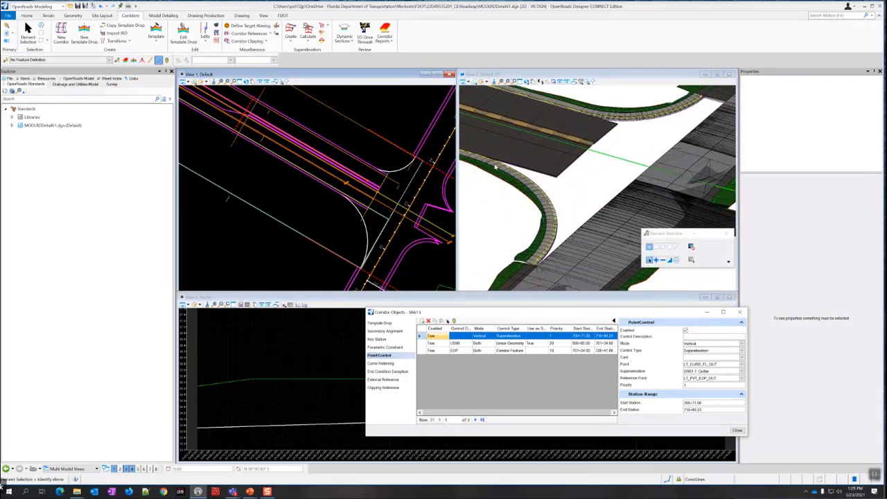
pyautogui.moveTo(494, 177); pyautogui.dragTo(473, 199, button='middle')
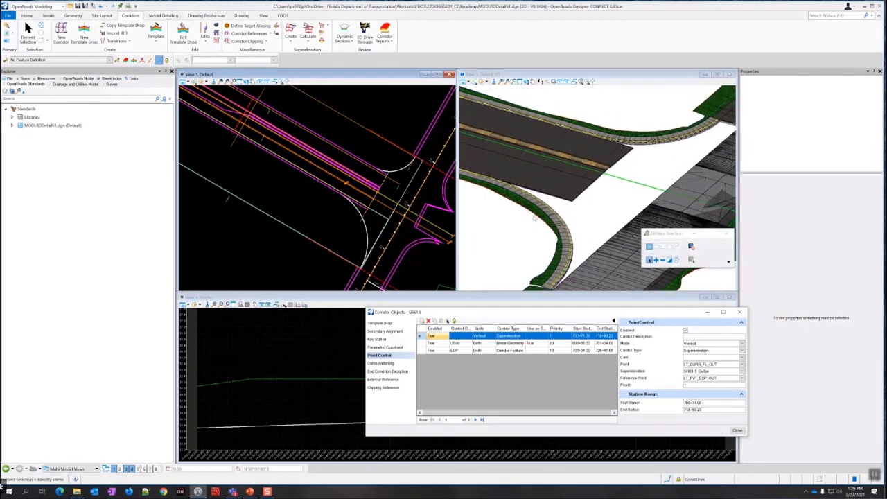
pyautogui.moveTo(614, 197); pyautogui.dragTo(534, 219, button='middle')
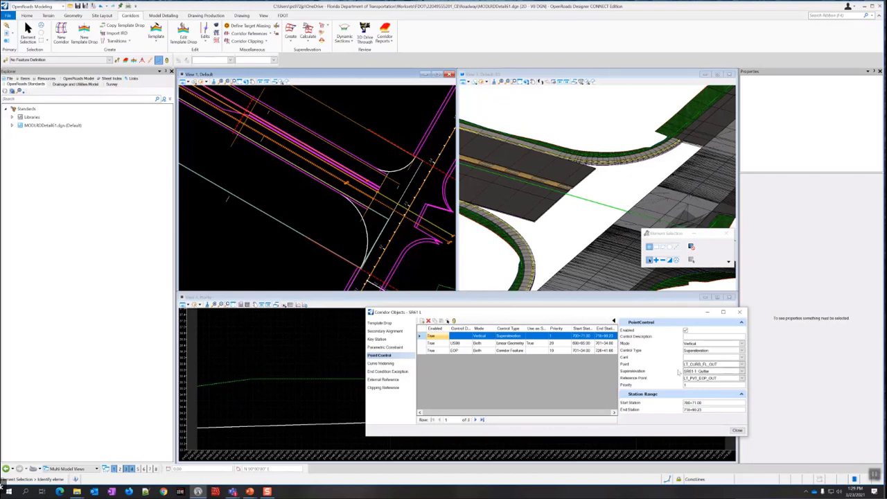
# - Close the SR61 L corridor's objects list and save the file settings
pyautogui.click(738, 431)
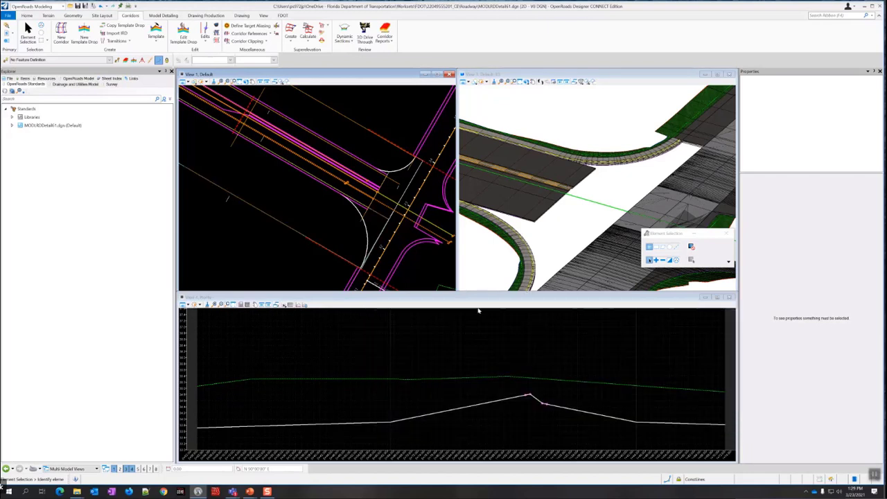
pyautogui.click(85, 5)
pyautogui.click(562, 235)
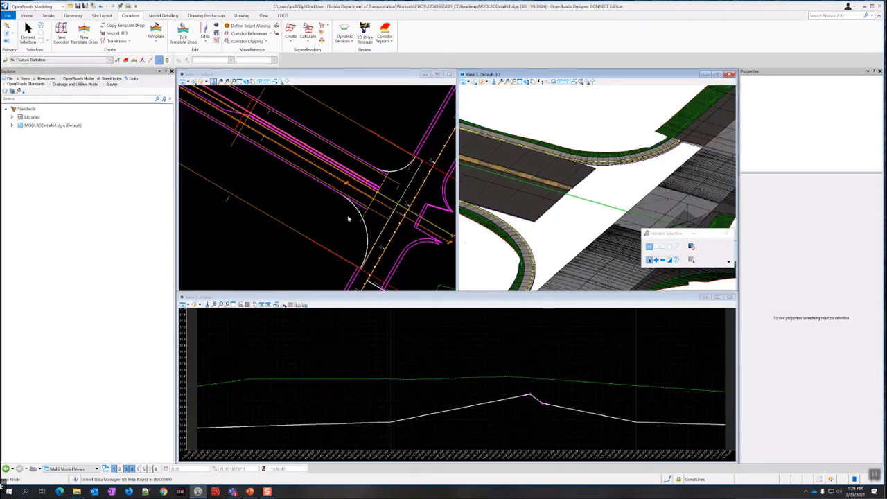
# - Examine in plan the open area between the curb returns, the end of the side road and the US 98 edge
pyautogui.click(368, 214)
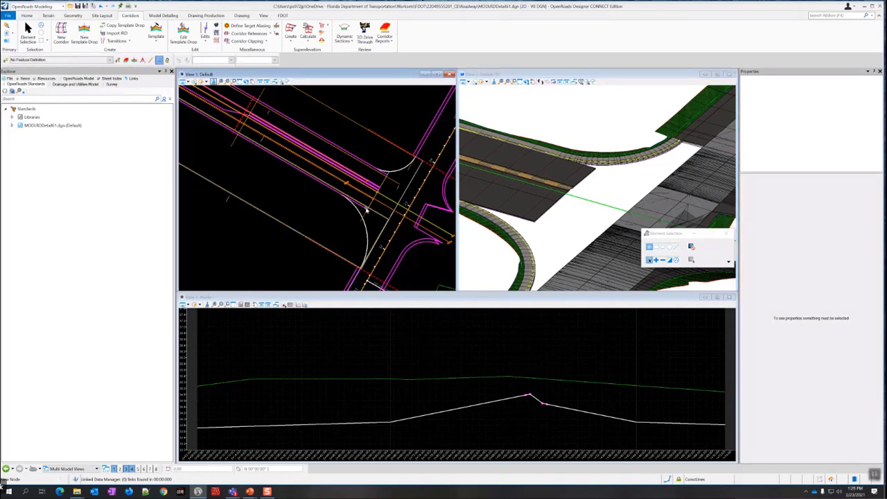
pyautogui.scroll(2, 364, 212)
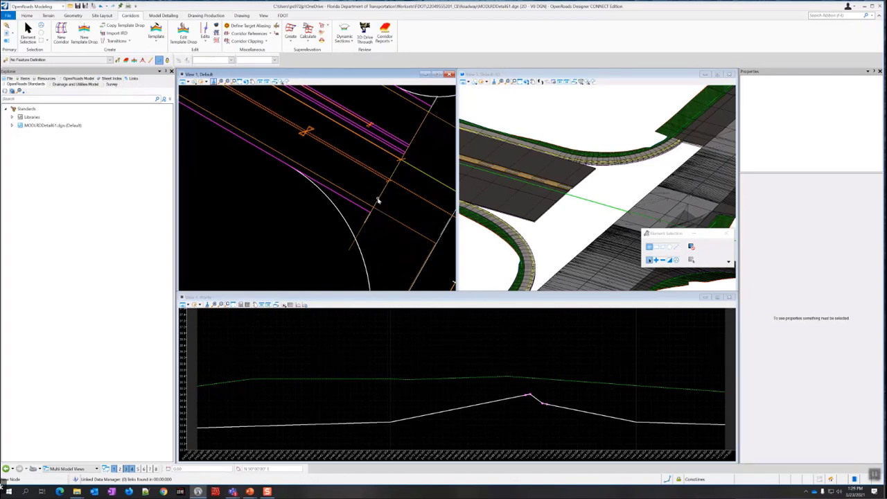
pyautogui.moveTo(381, 198); pyautogui.dragTo(313, 186, button='middle')
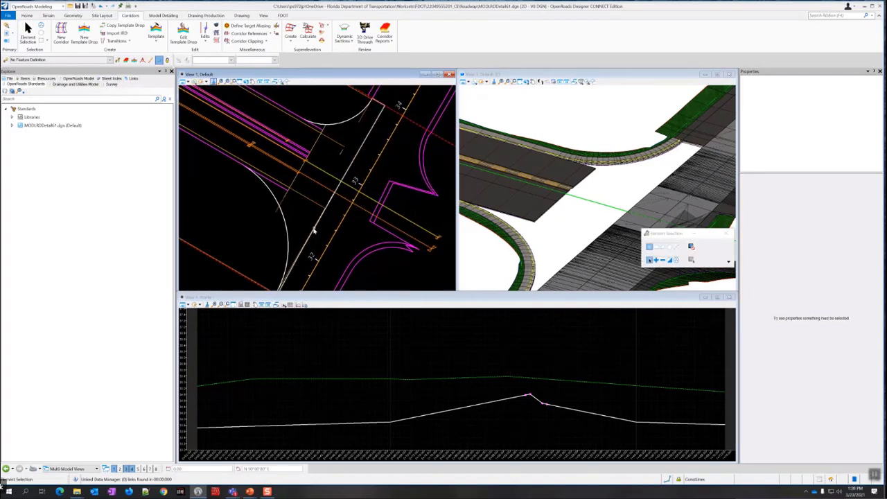
pyautogui.scroll(5, 307, 240)
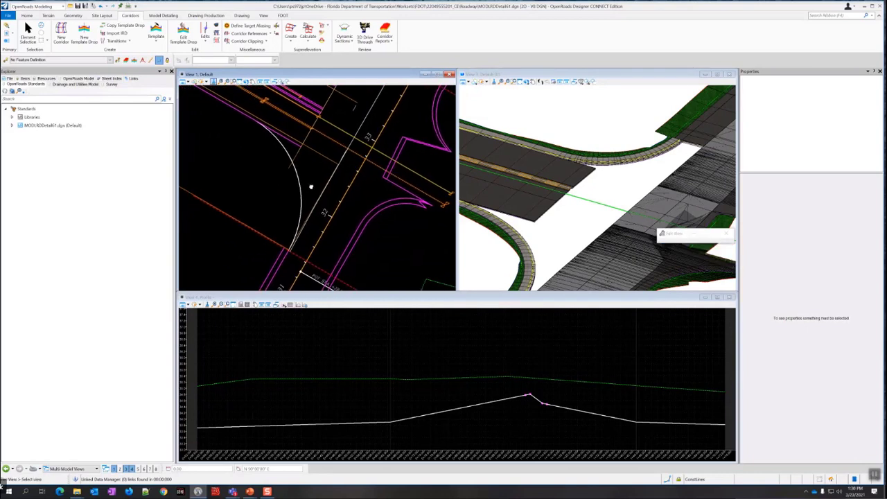
pyautogui.moveTo(301, 238)
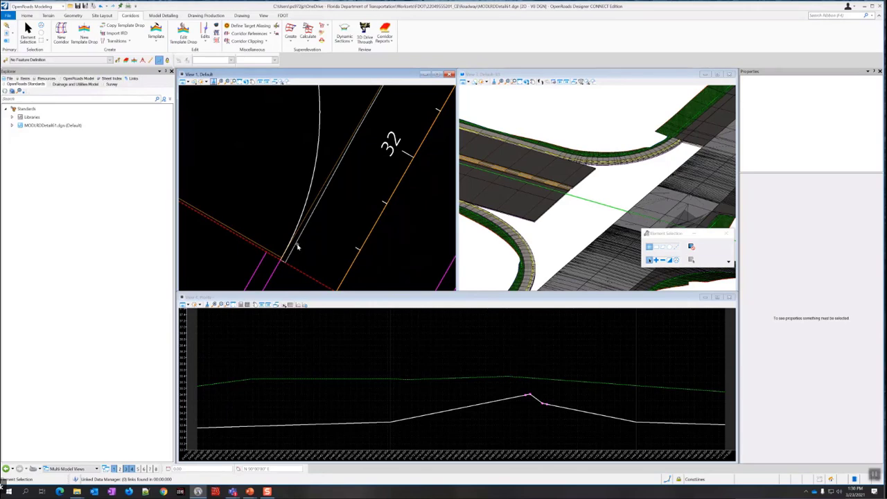
pyautogui.scroll(-5, 299, 244)
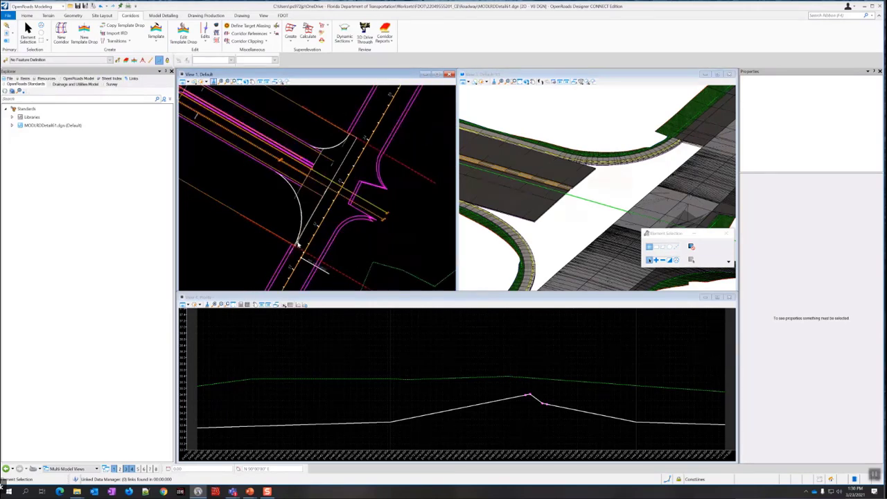
pyautogui.scroll(5, 301, 239)
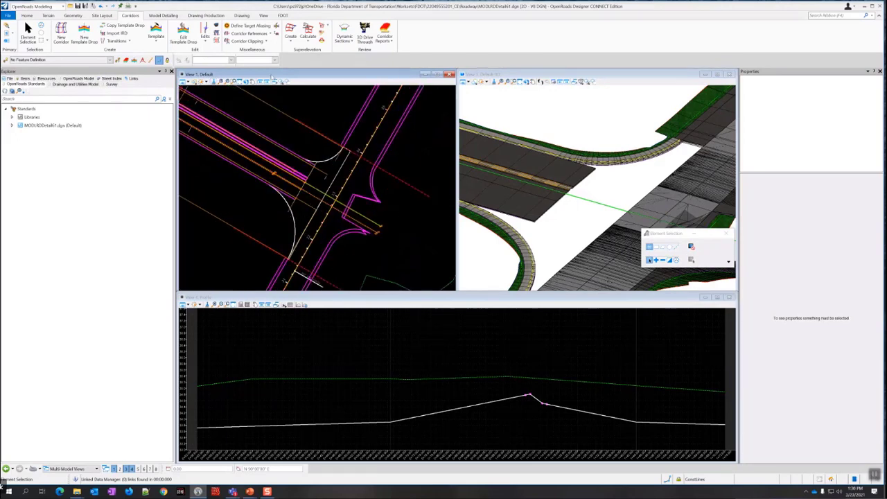
pyautogui.click(27, 15)
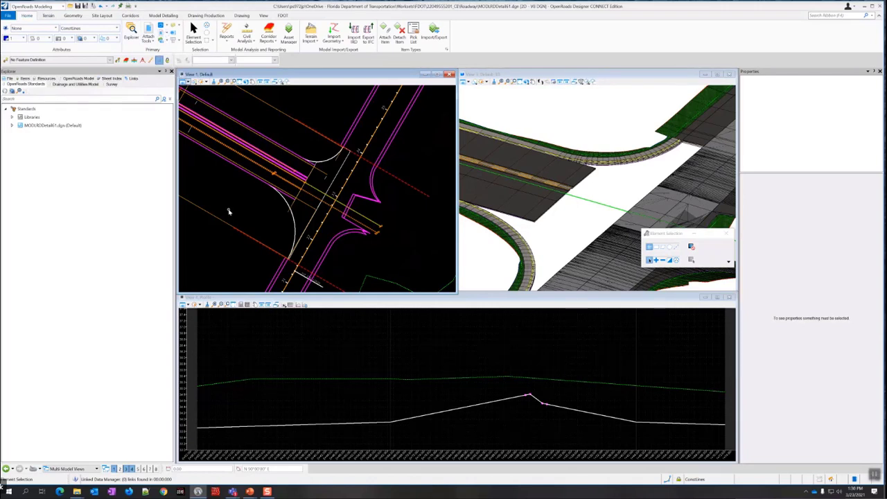
pyautogui.scroll(5, 296, 249)
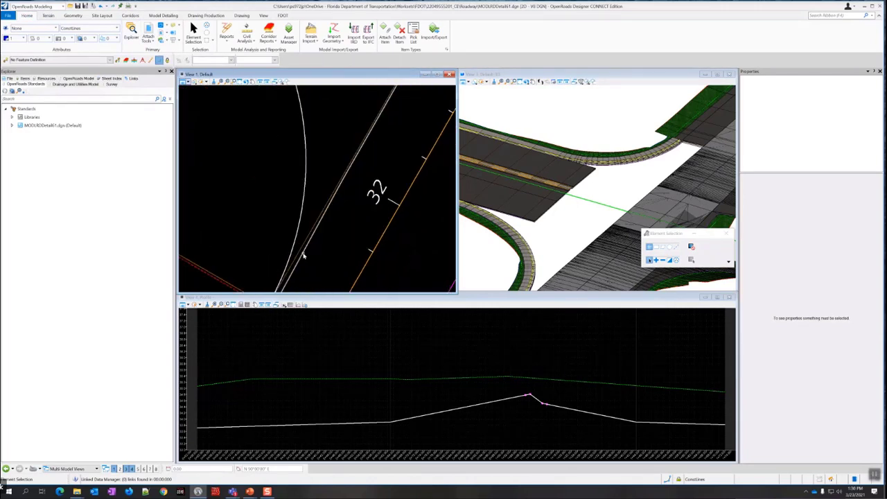
pyautogui.scroll(-4, 303, 255)
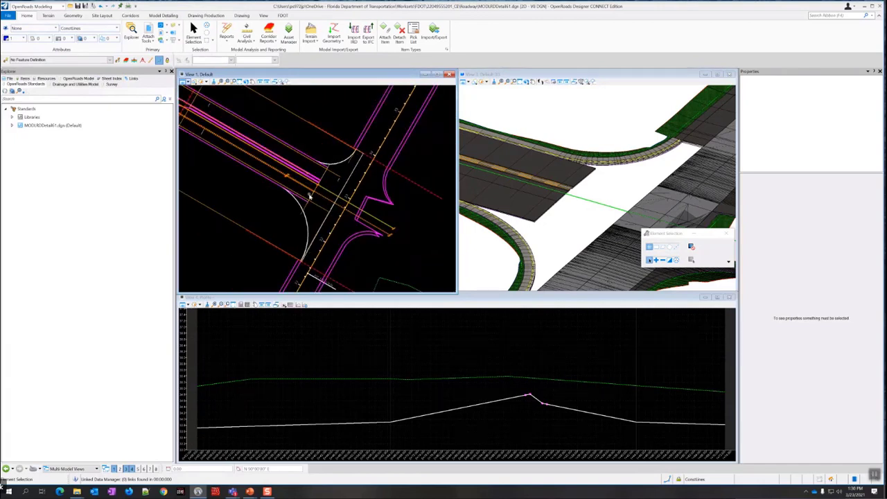
# - Turn off the display of the MODLRDMainline61.dgn reference in the plan view
pyautogui.scroll(3, 310, 200)
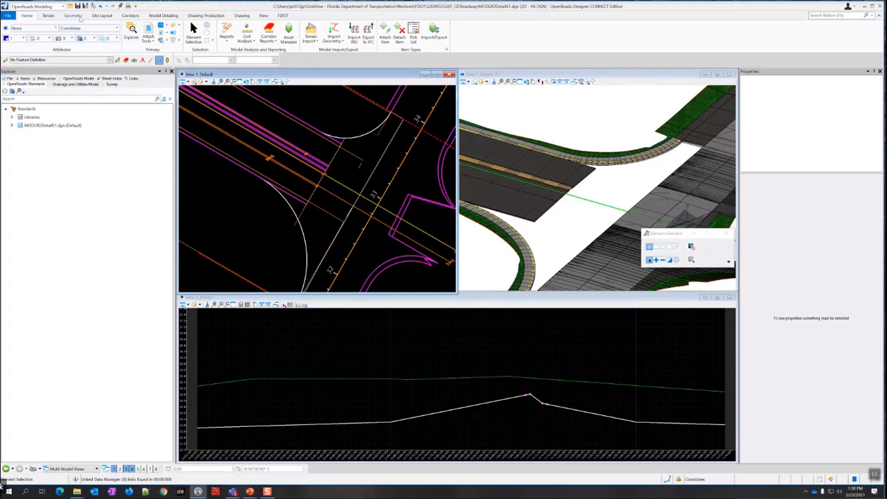
pyautogui.click(148, 31)
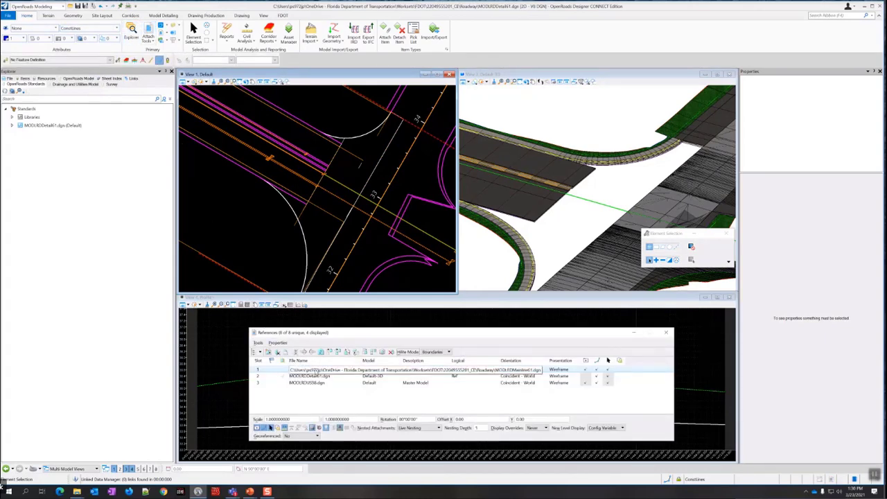
pyautogui.click(586, 371)
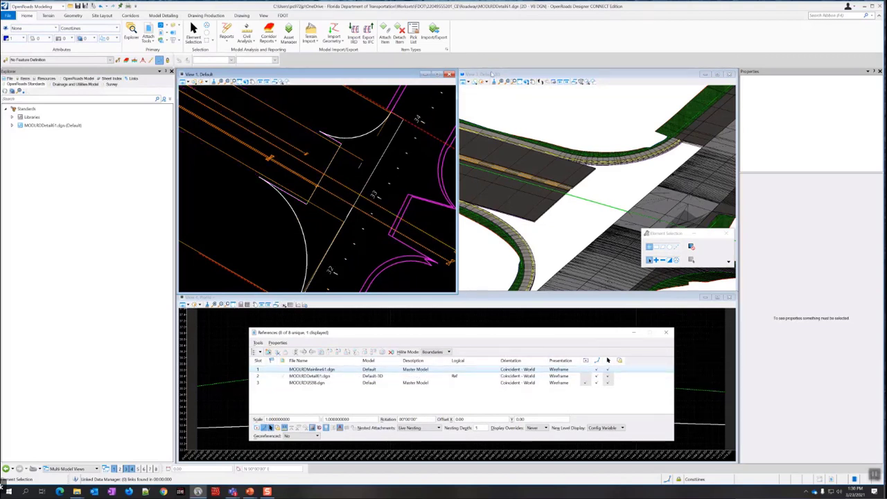
# - Turn off the display of the MODLRDMainline61.dgn and MODLRDUS98.dgn references in the 3D view
pyautogui.click(492, 75)
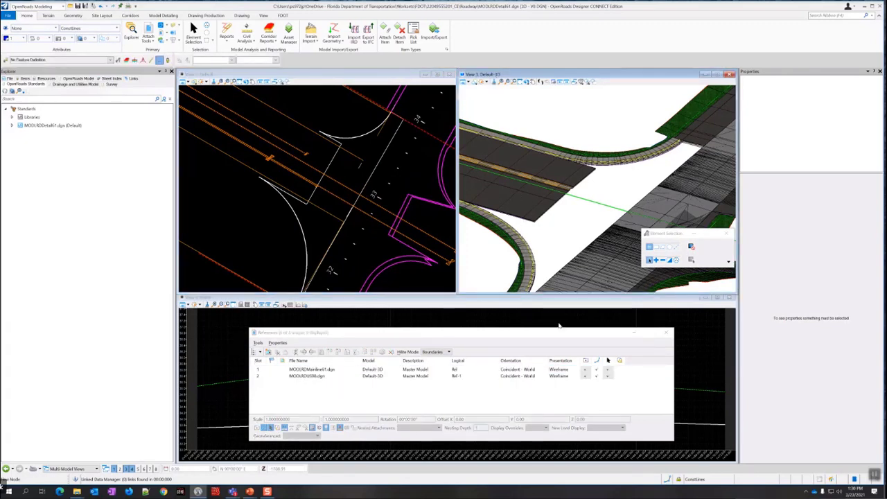
pyautogui.click(586, 369)
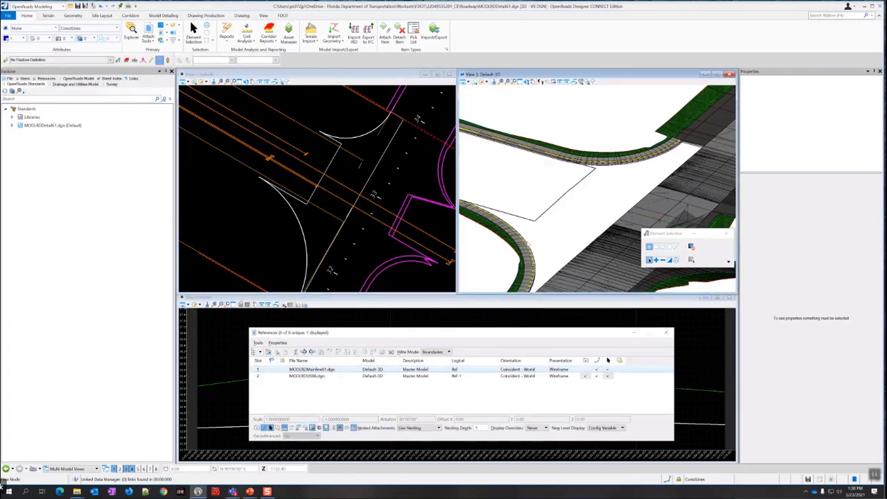
pyautogui.click(529, 218)
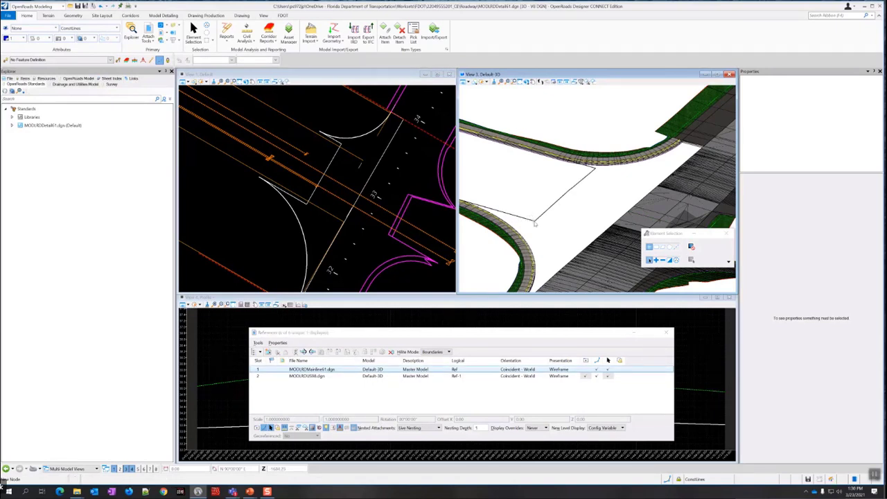
pyautogui.click(313, 376)
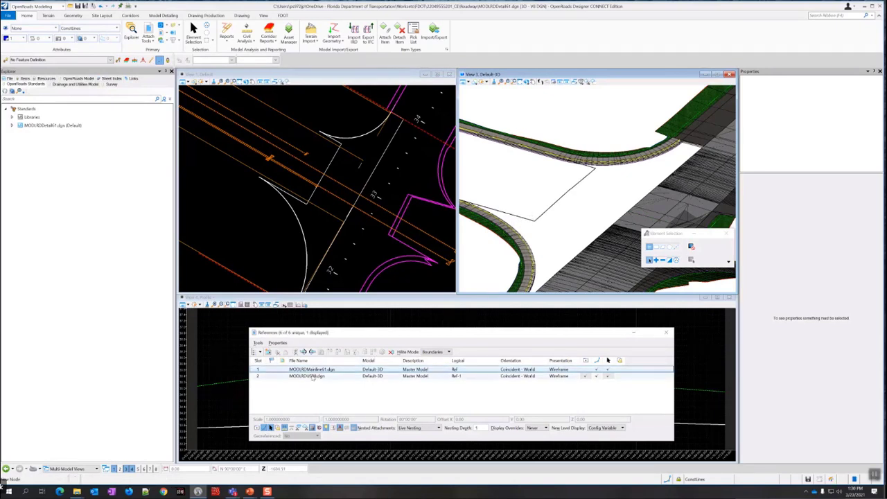
pyautogui.click(586, 377)
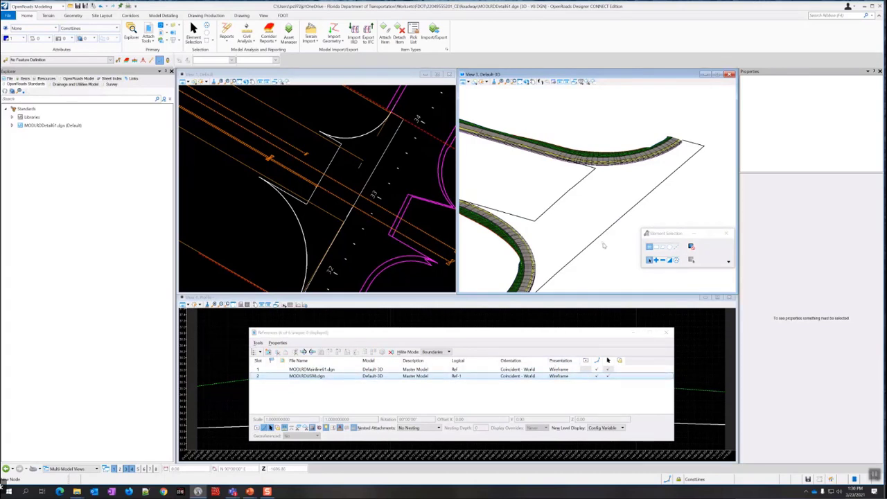
# - Start creating a terrain model from elements and set its feature type to Boundary
pyautogui.keyDown('shift'); pyautogui.moveTo(592, 248); pyautogui.dragTo(545, 221, button='middle'); pyautogui.keyUp('shift')
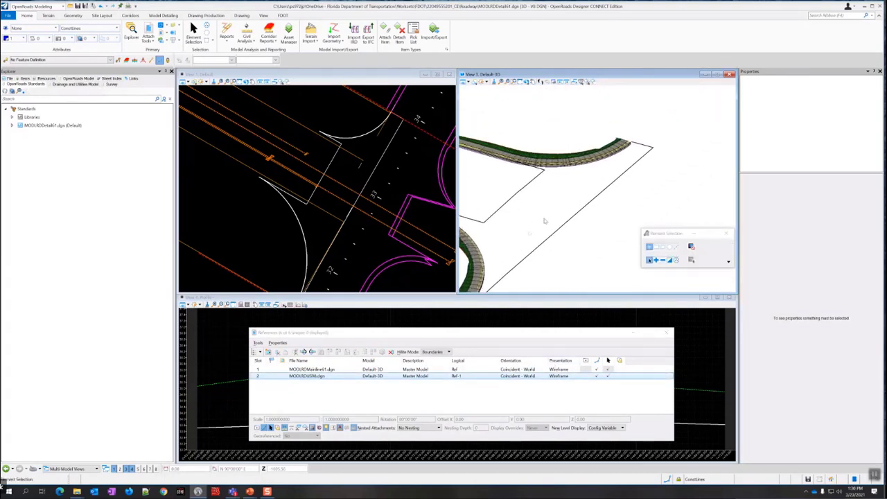
pyautogui.scroll(2, 636, 141)
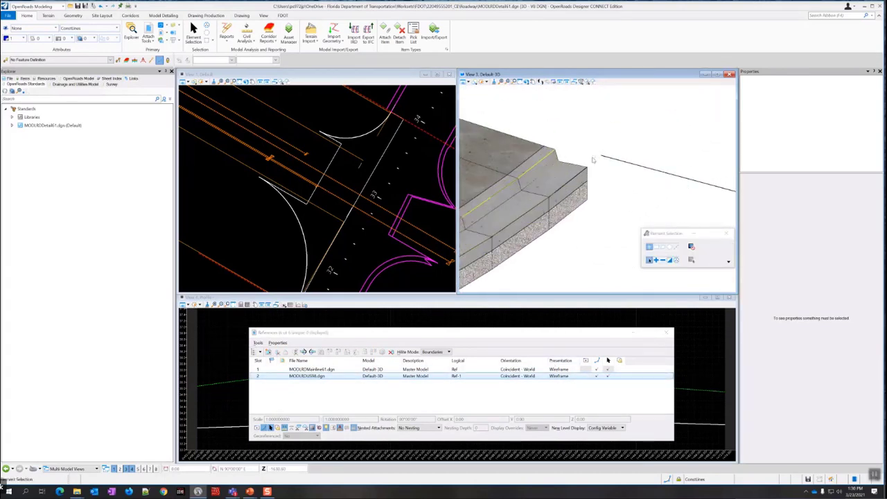
pyautogui.scroll(-1, 593, 160)
pyautogui.scroll(-3, 593, 161)
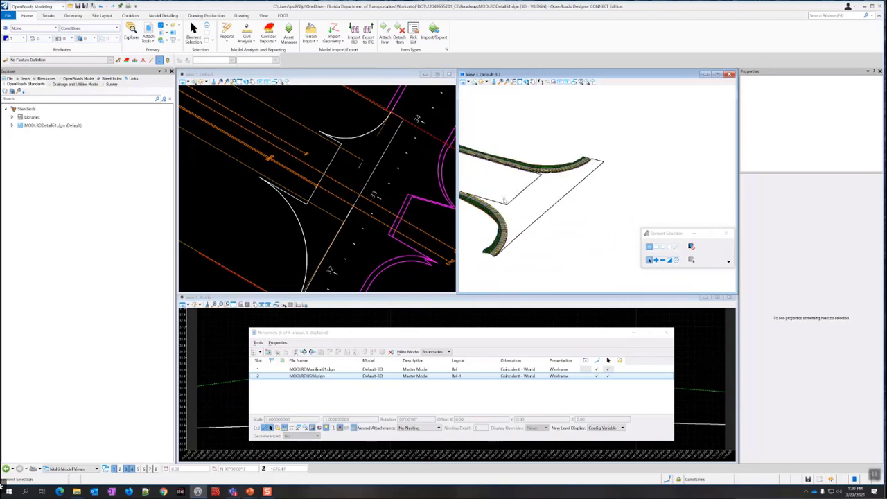
pyautogui.scroll(2, 545, 208)
pyautogui.moveTo(313, 225); pyautogui.dragTo(310, 200, button='middle')
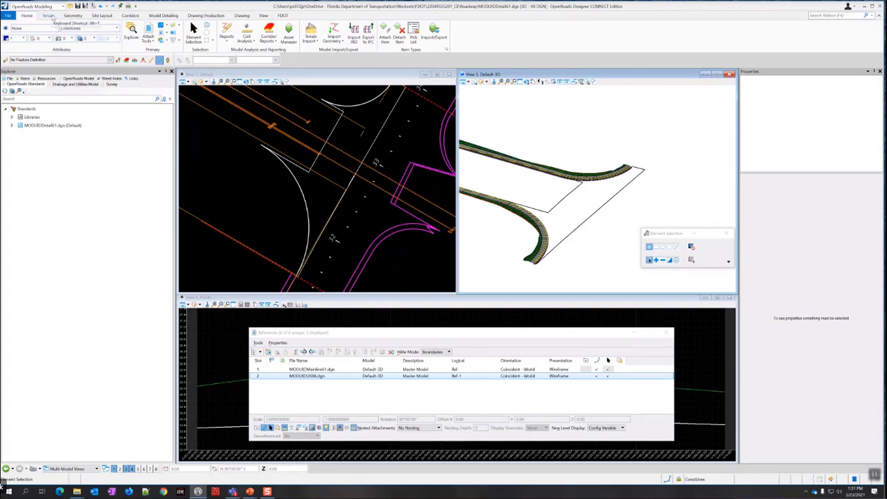
pyautogui.click(49, 16)
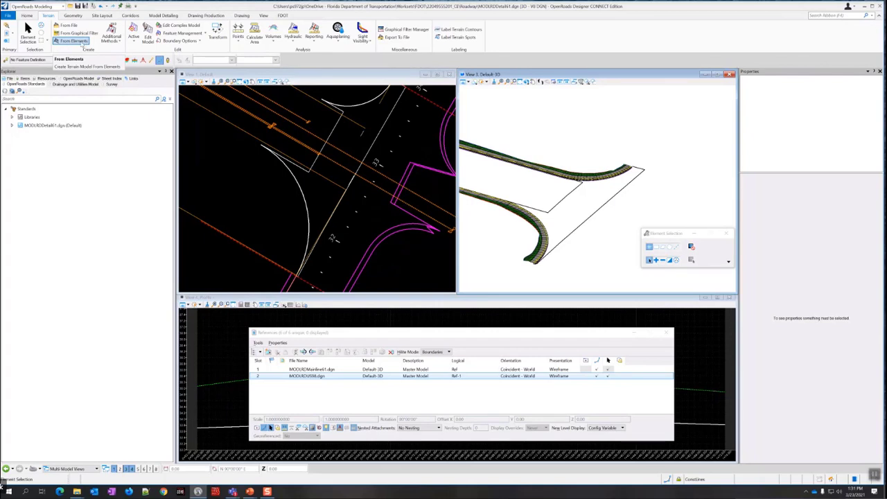
pyautogui.click(75, 41)
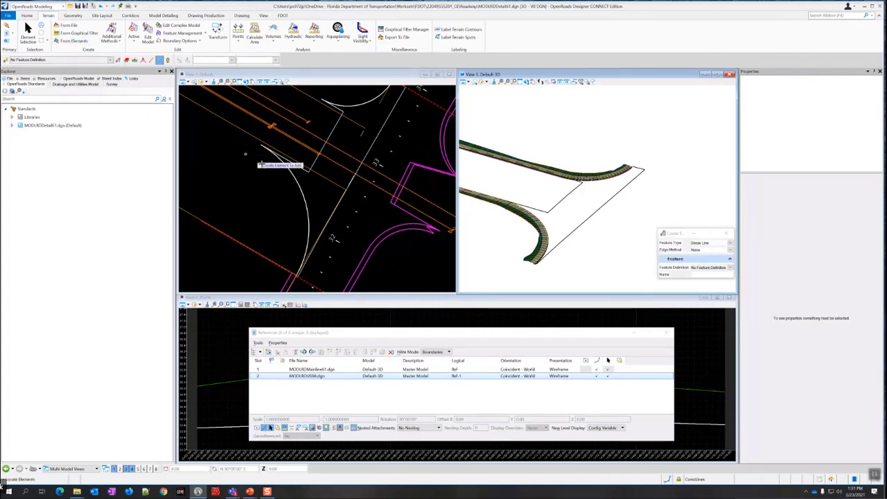
pyautogui.moveTo(680, 233); pyautogui.dragTo(504, 230)
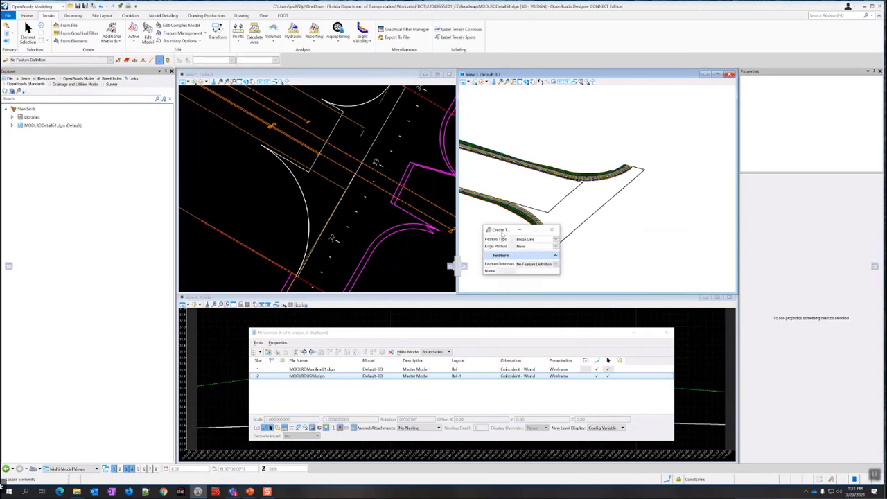
pyautogui.click(556, 240)
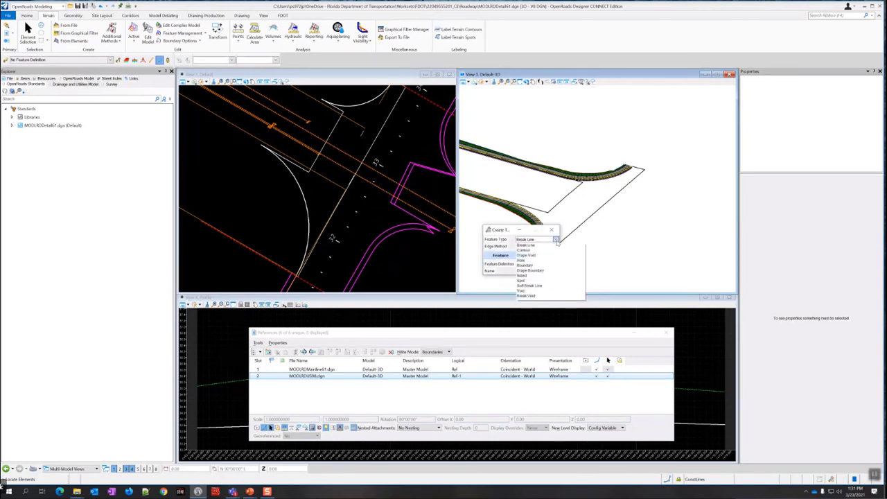
pyautogui.click(526, 266)
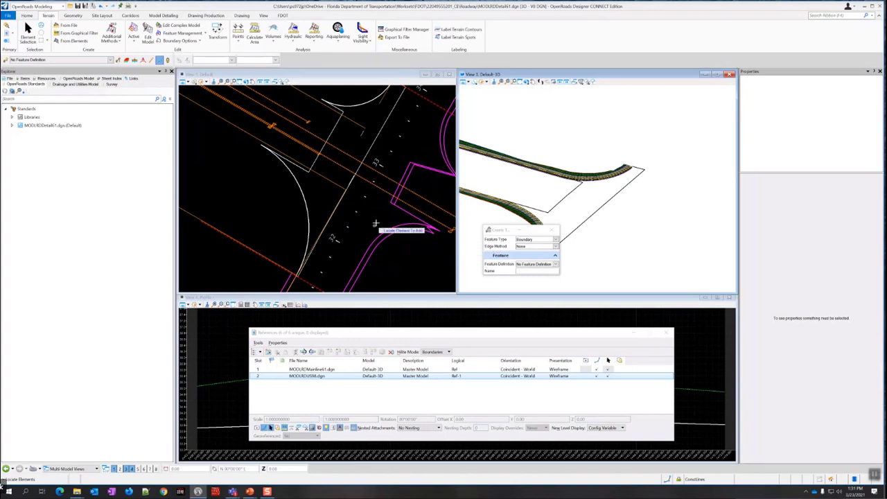
# - Add the closed outline around the gap between the curb returns and the US 98 edge as the terrain's boundary element
pyautogui.click(305, 208)
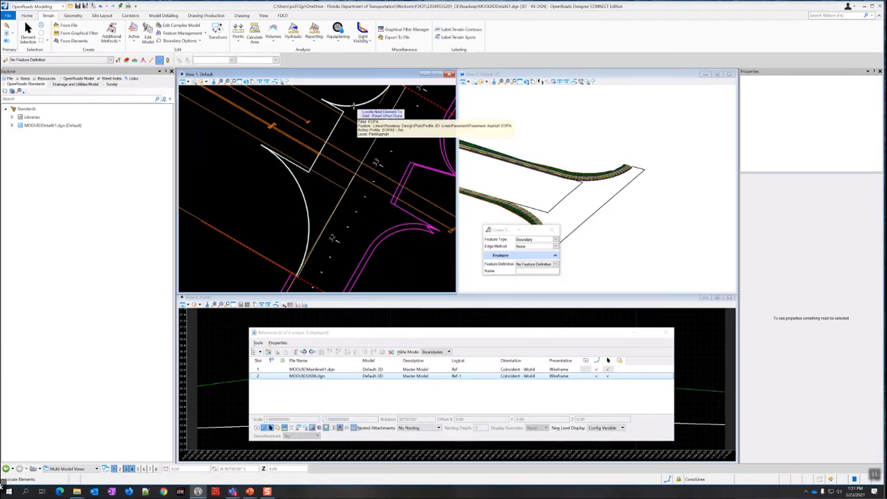
pyautogui.scroll(-3, 355, 105)
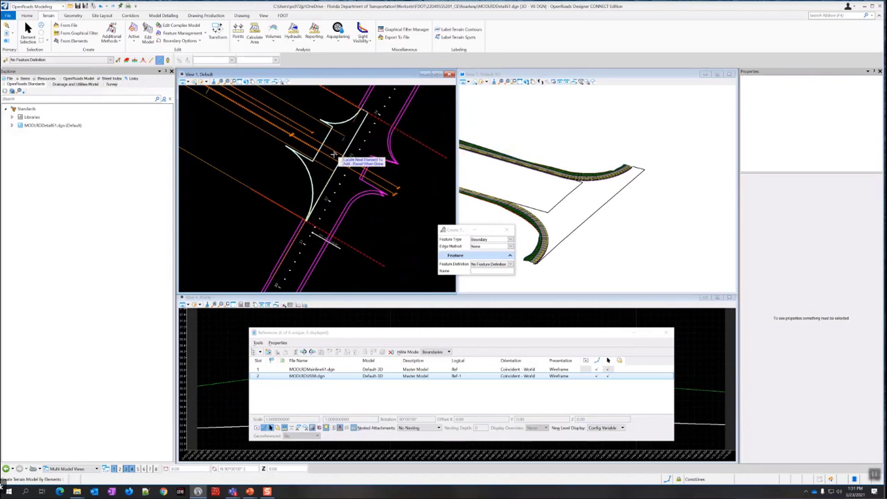
pyautogui.scroll(2, 308, 194)
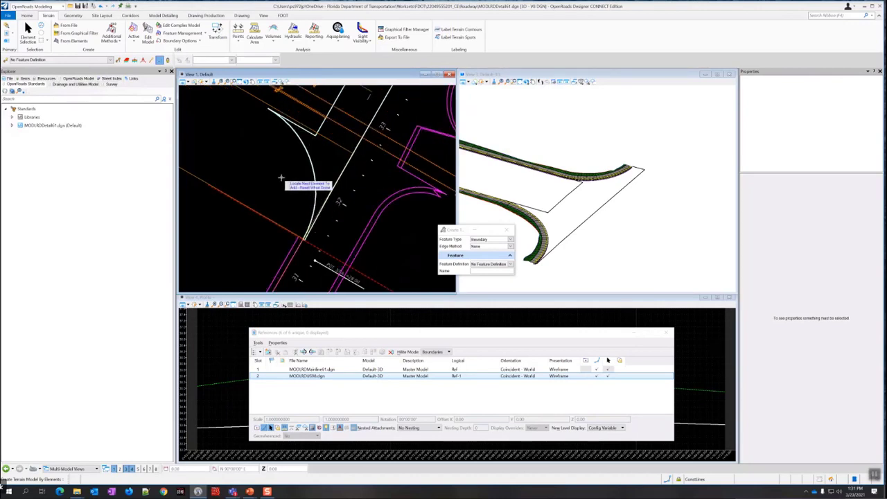
# - Assign the DtmClipping feature definition and create the terrain model from the outlined boundary
pyautogui.click(511, 264)
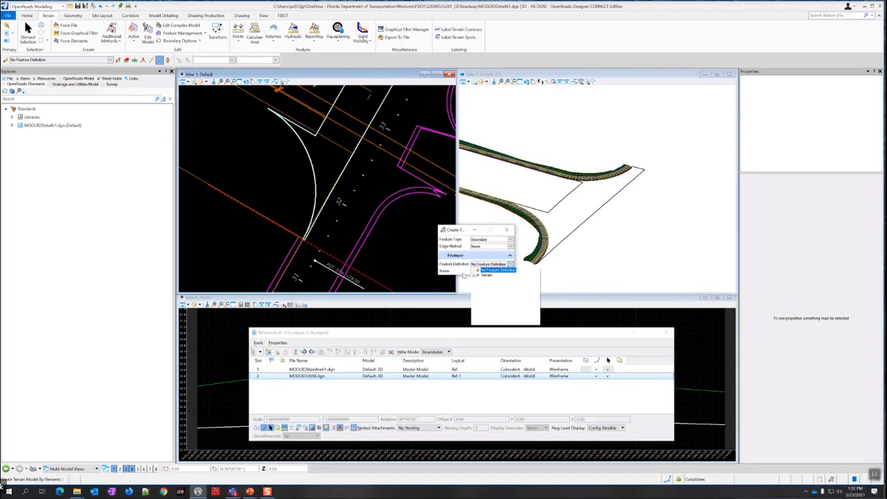
pyautogui.click(512, 264)
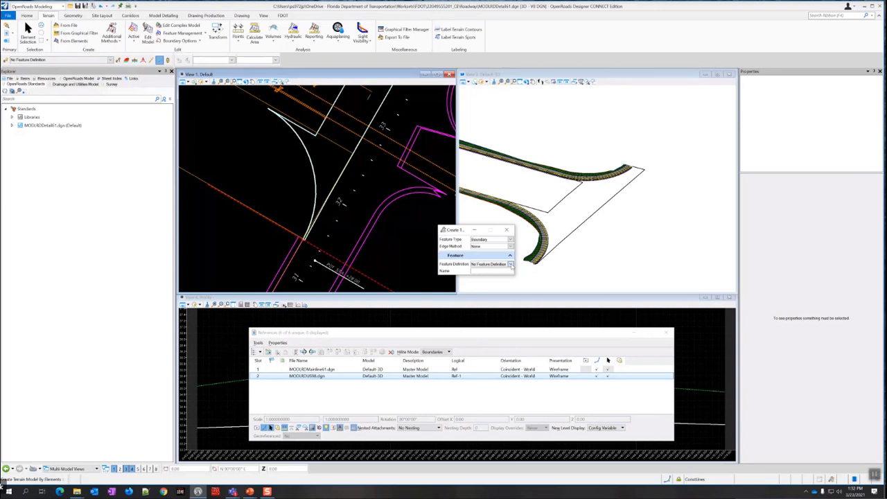
pyautogui.click(511, 264)
pyautogui.click(477, 275)
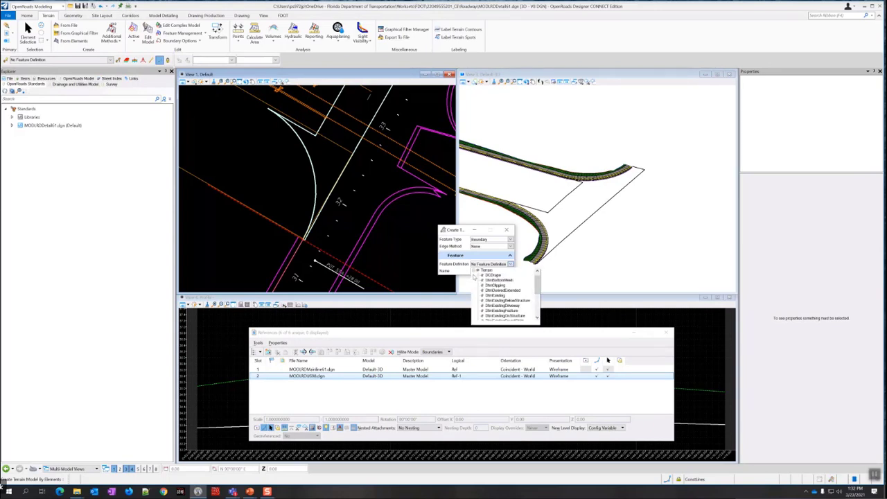
pyautogui.scroll(-3, 506, 295)
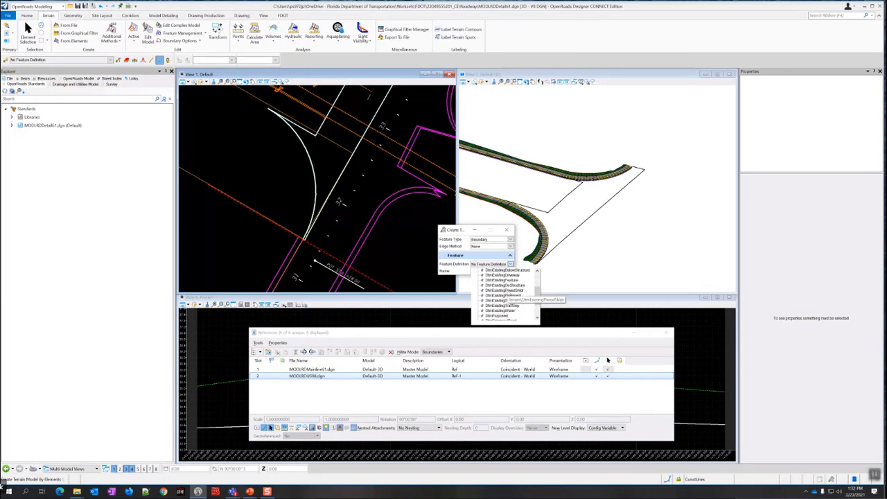
pyautogui.scroll(4, 508, 297)
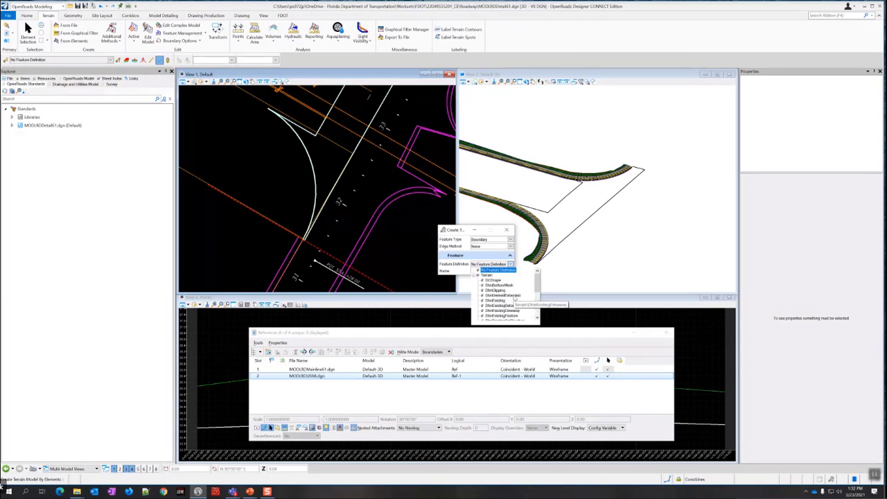
pyautogui.click(495, 289)
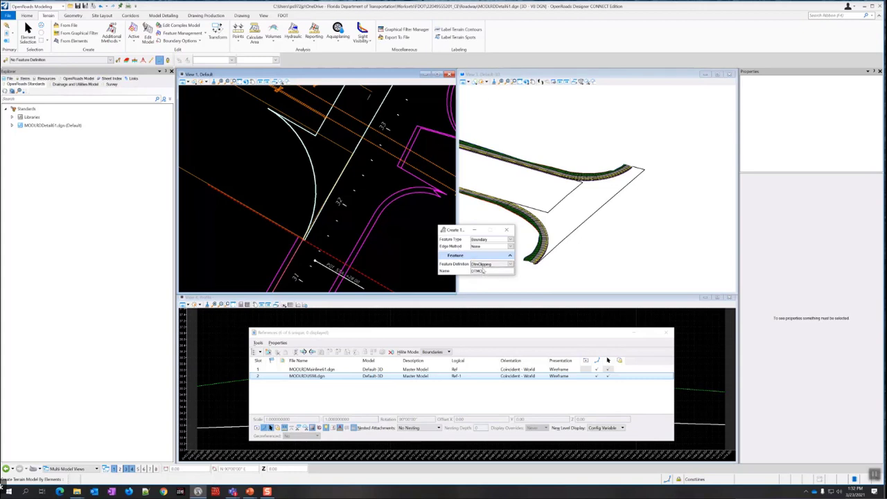
pyautogui.click(322, 157)
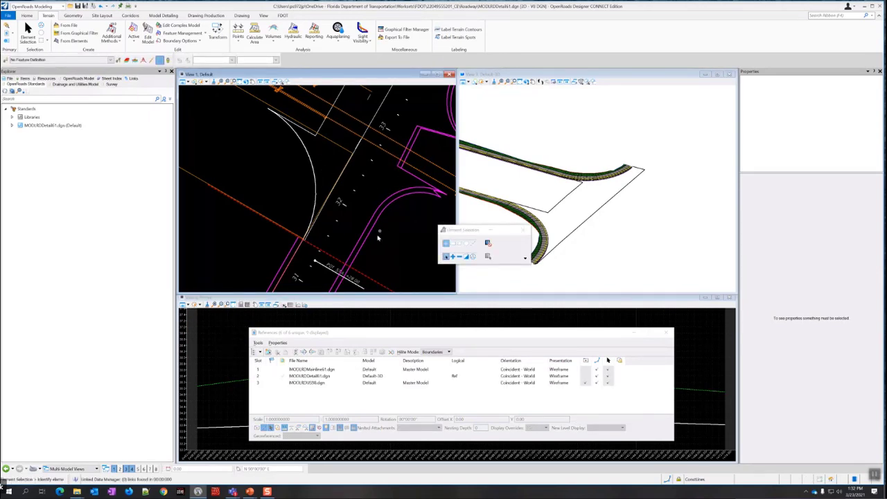
# - Turn on the display of construction elements in the 3D view
pyautogui.click(511, 75)
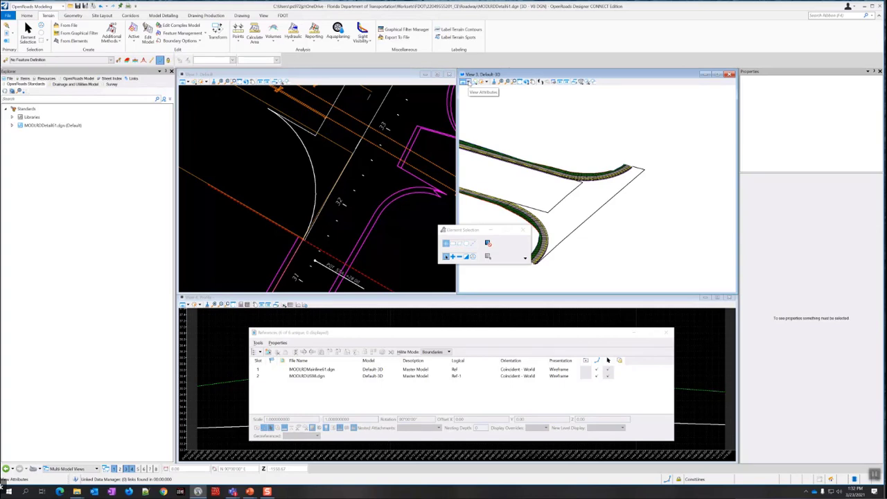
pyautogui.click(466, 82)
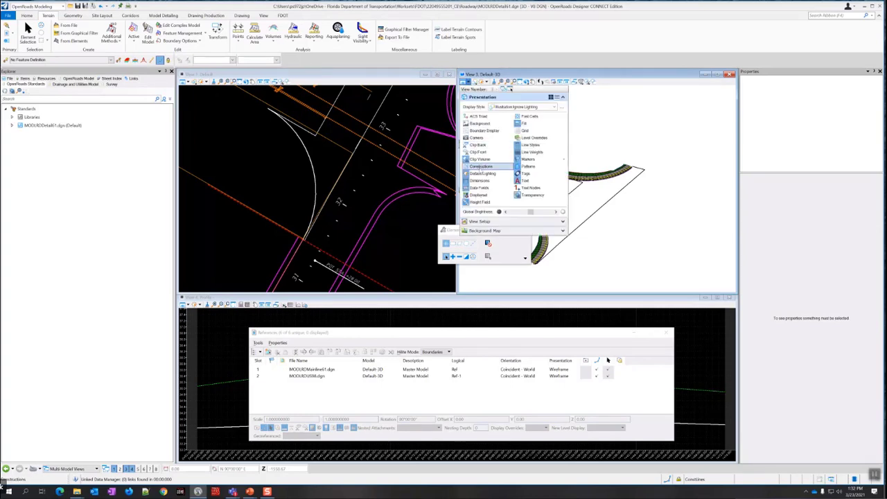
pyautogui.click(480, 166)
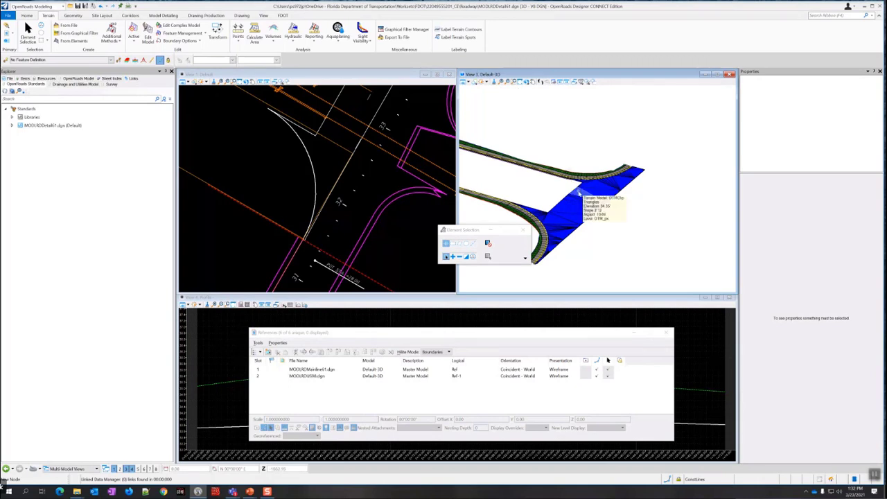
# - Inspect in 3D how the intersection terrain meets both curb returns and the end of the side road
pyautogui.moveTo(575, 192)
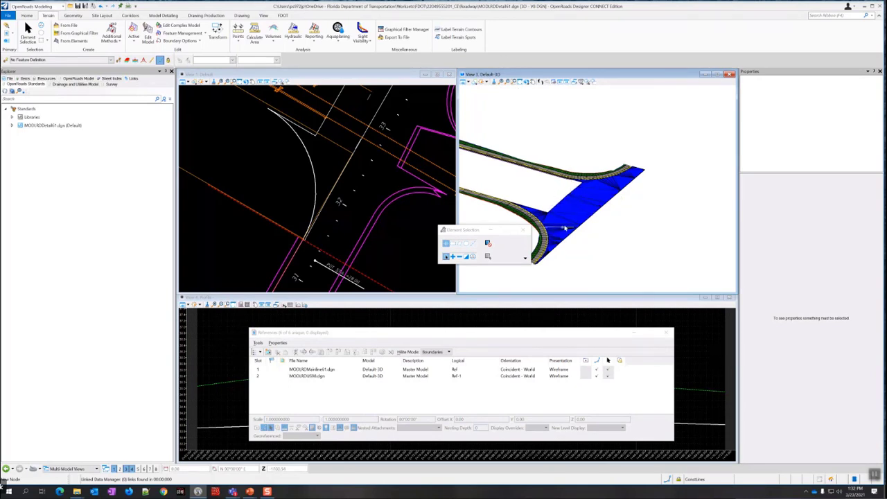
pyautogui.scroll(2, 546, 217)
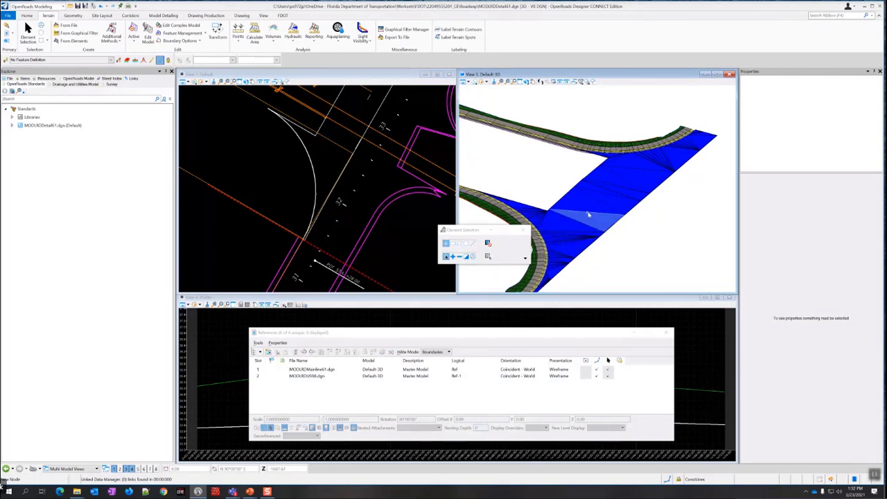
pyautogui.moveTo(587, 213)
pyautogui.scroll(2, 608, 224)
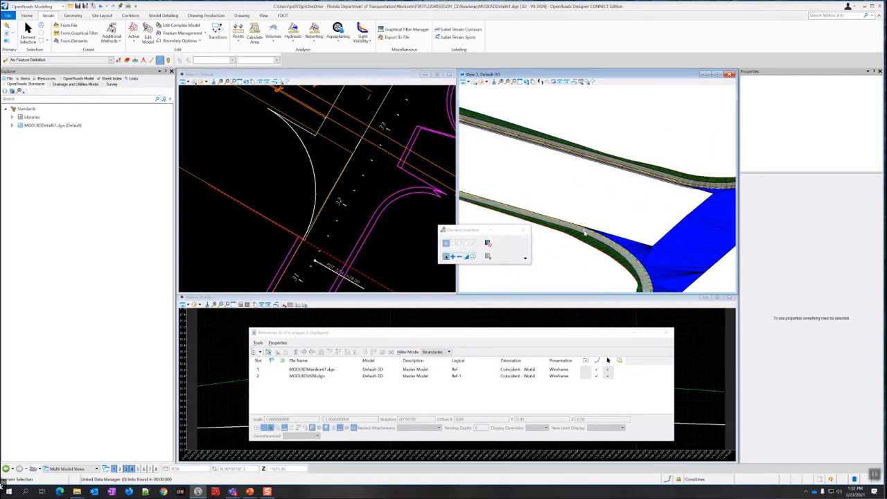
pyautogui.scroll(1, 584, 229)
pyautogui.scroll(-4, 549, 154)
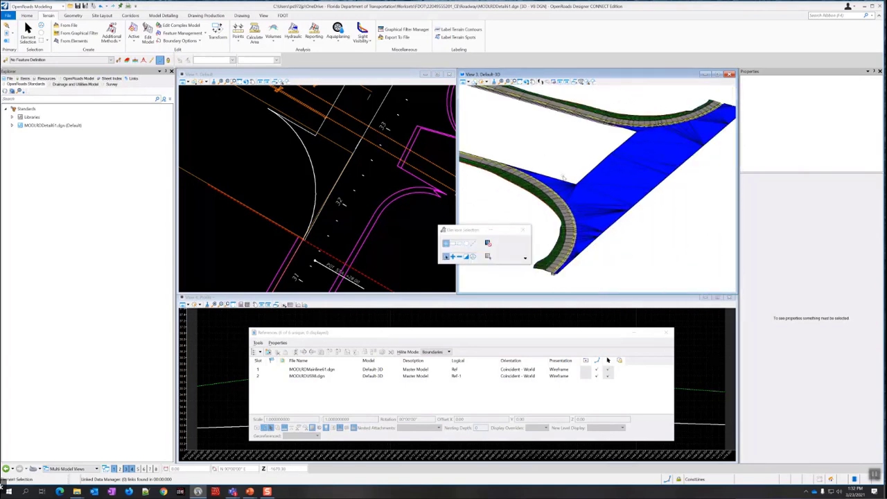
pyautogui.scroll(2, 623, 142)
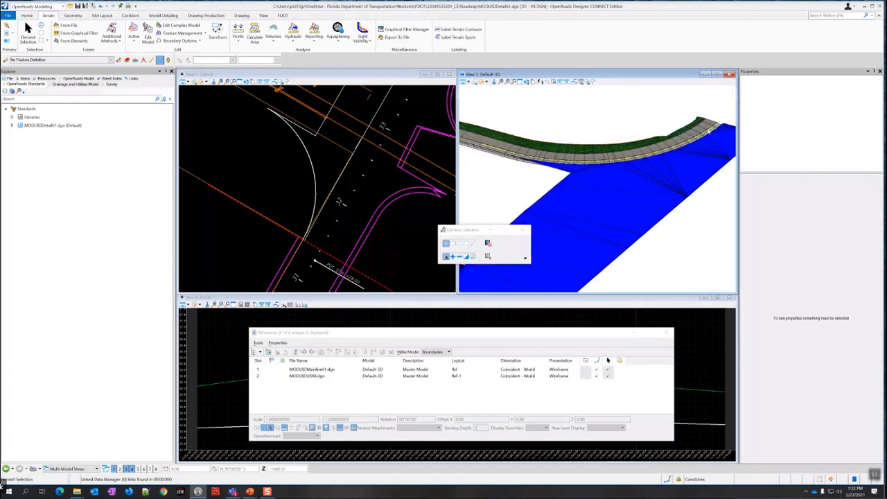
# - Turn off the display of Mesh features in the feature definitions of MODLRDDetail61.dgn
pyautogui.scroll(-2, 558, 165)
pyautogui.scroll(-2, 519, 176)
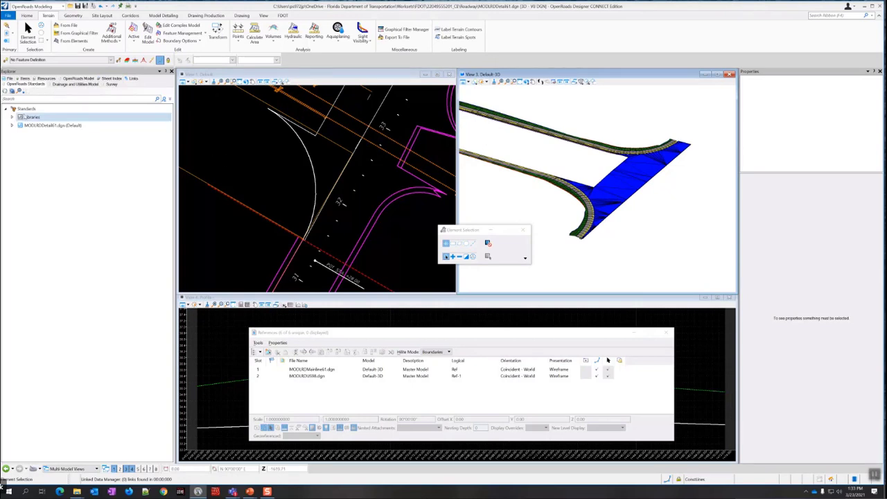
pyautogui.click(11, 127)
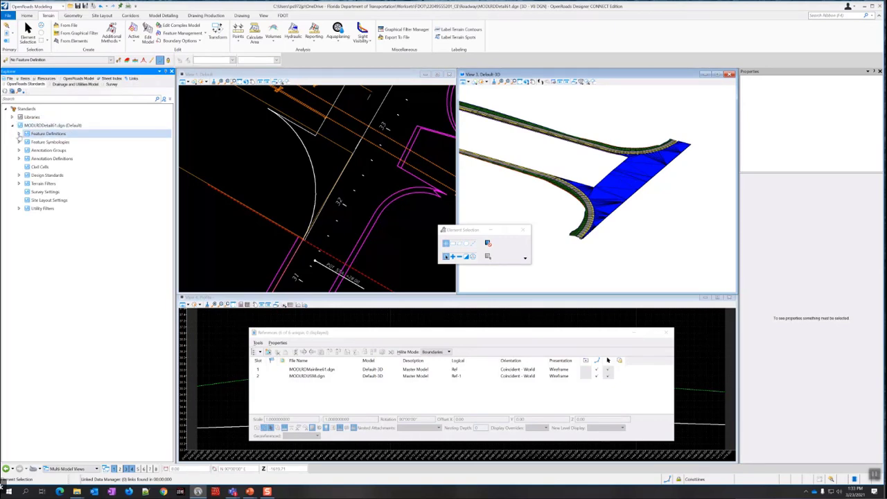
pyautogui.click(19, 135)
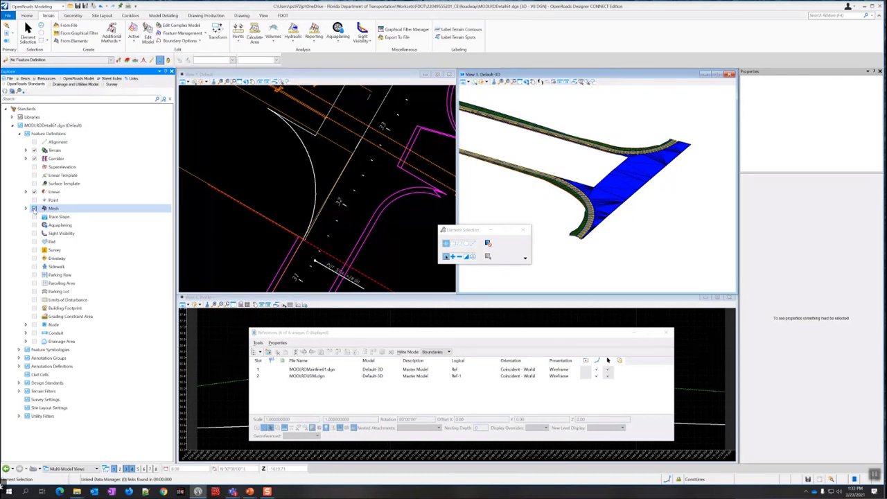
pyautogui.click(34, 208)
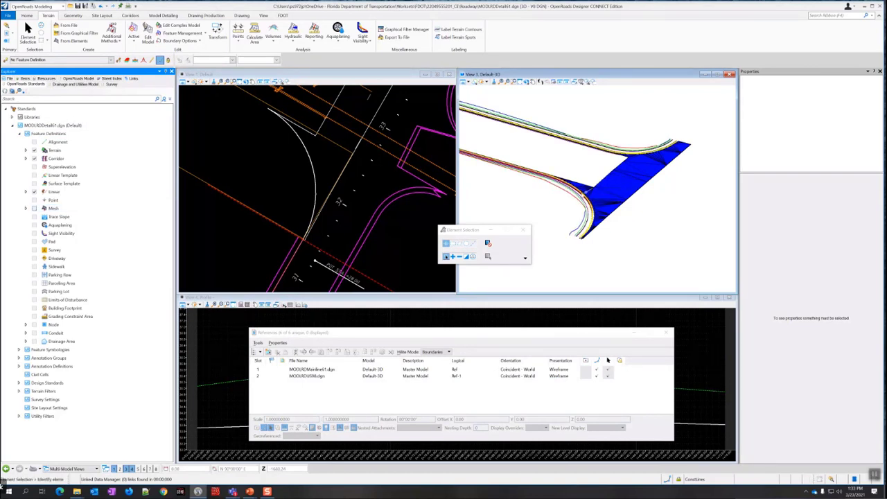
# - Examine in 3D how the intersection terrain follows the linear features along the curb returns
pyautogui.scroll(3, 560, 184)
pyautogui.scroll(-2, 558, 185)
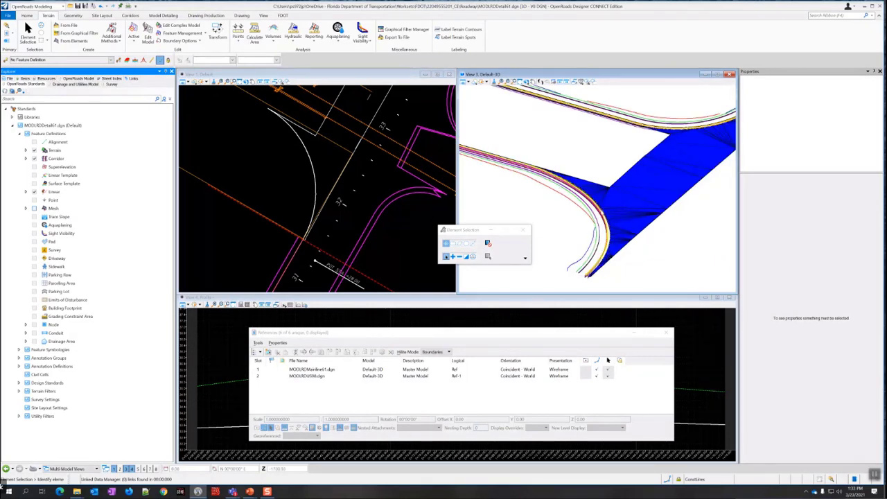
pyautogui.scroll(3, 533, 169)
pyautogui.scroll(-4, 578, 182)
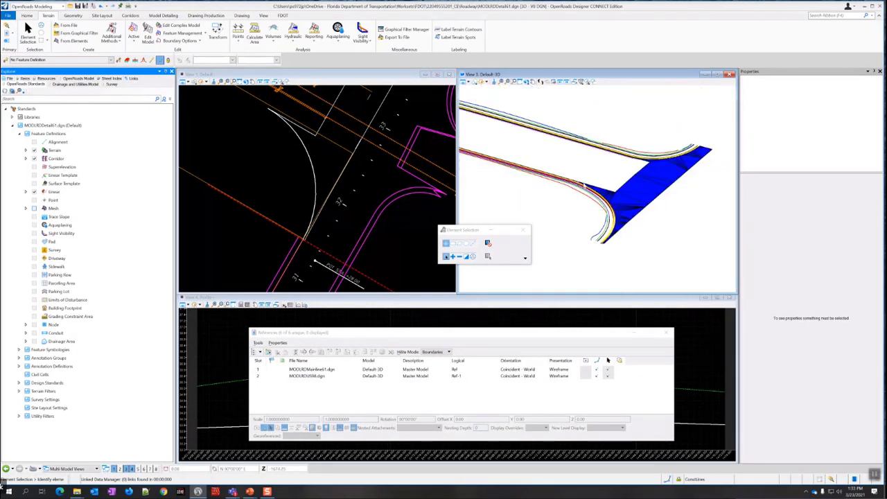
pyautogui.scroll(2, 627, 174)
pyautogui.scroll(3, 582, 209)
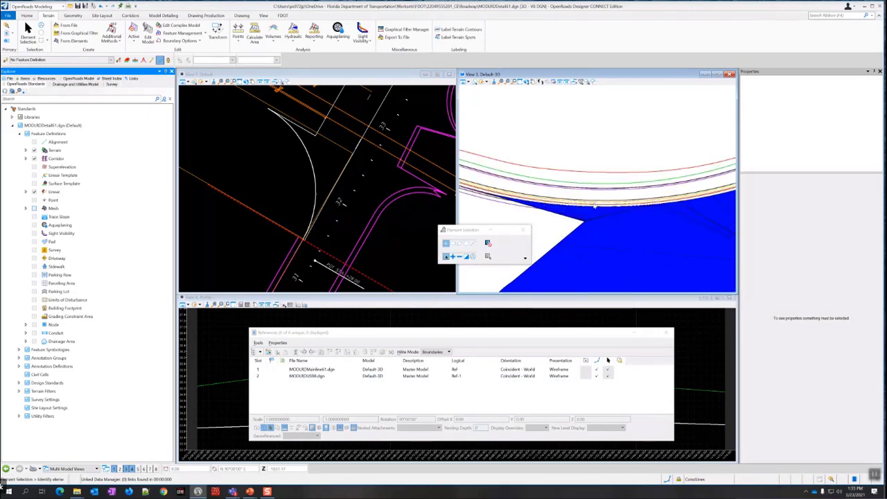
pyautogui.keyDown('shift'); pyautogui.moveTo(632, 217); pyautogui.dragTo(660, 207, button='middle'); pyautogui.keyUp('shift')
pyautogui.keyDown('shift'); pyautogui.moveTo(572, 240); pyautogui.dragTo(605, 182, button='middle'); pyautogui.keyUp('shift')
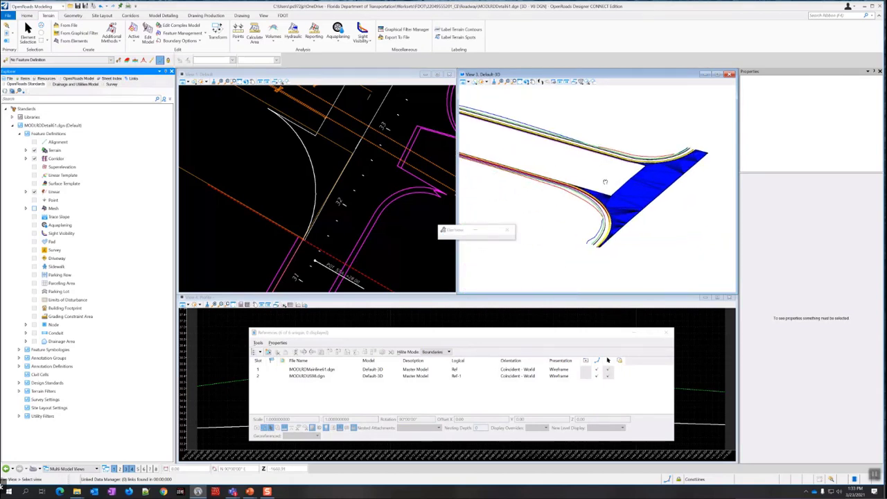
# - Turn the display of Mesh features back on and move the References window away from the profile view
pyautogui.click(34, 208)
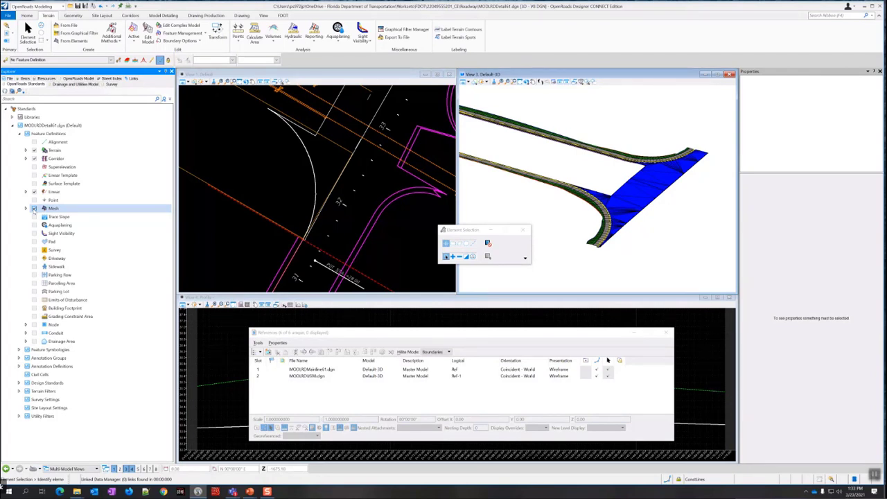
pyautogui.click(34, 209)
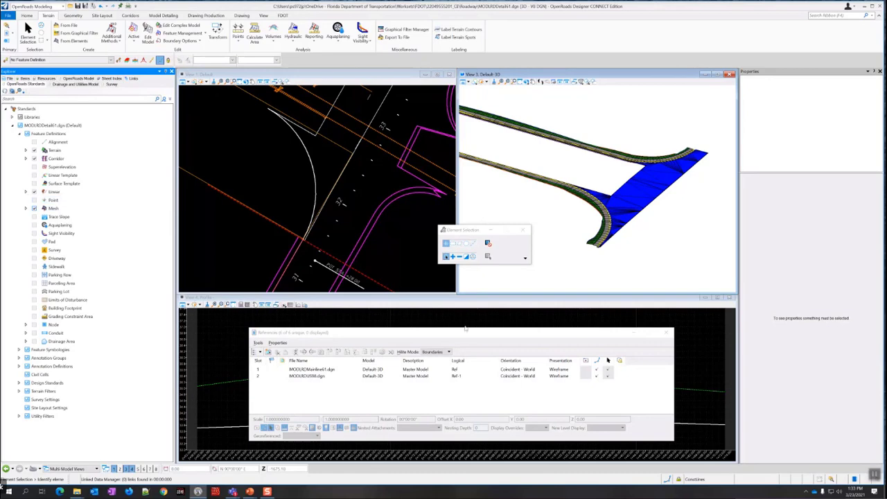
pyautogui.moveTo(466, 334); pyautogui.dragTo(560, 339)
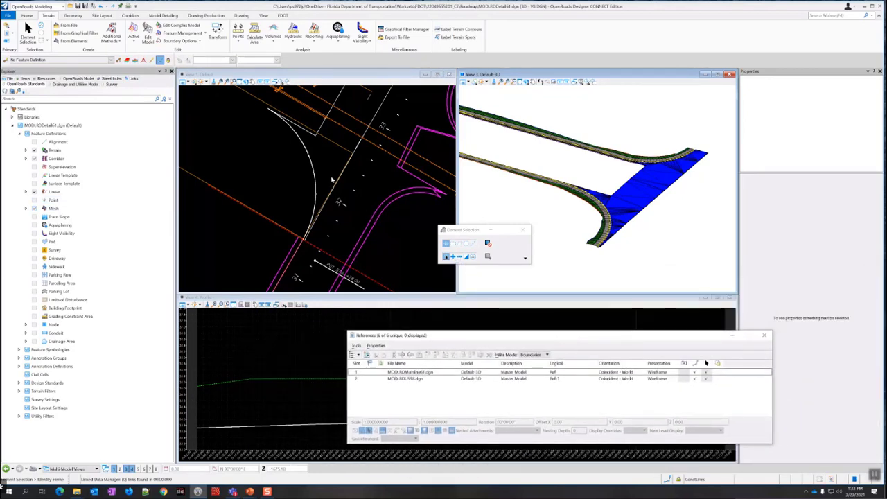
# - Switch the view layout to 4 Views Plan/Profile/XS/3D
pyautogui.scroll(-1, 360, 175)
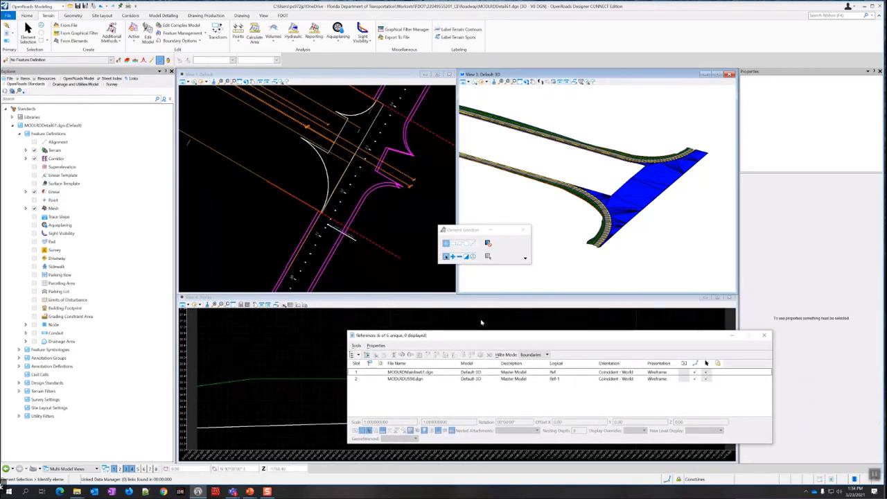
pyautogui.rightClick(368, 259)
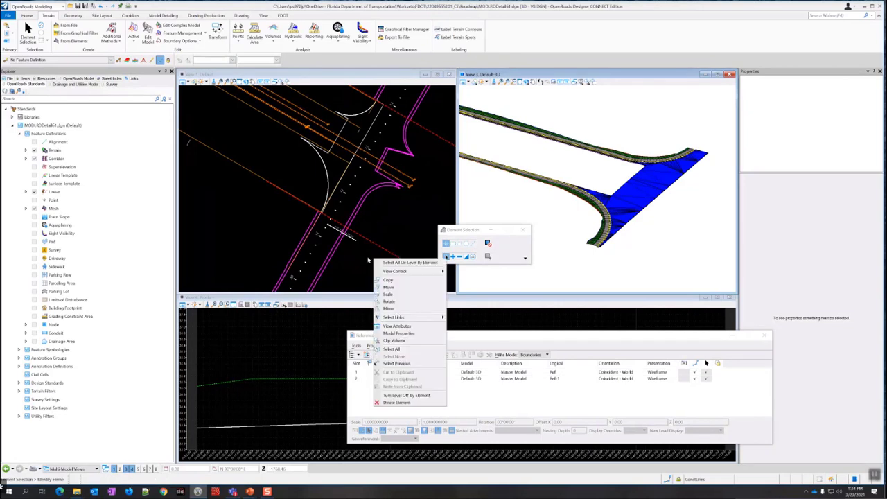
pyautogui.moveTo(374, 273)
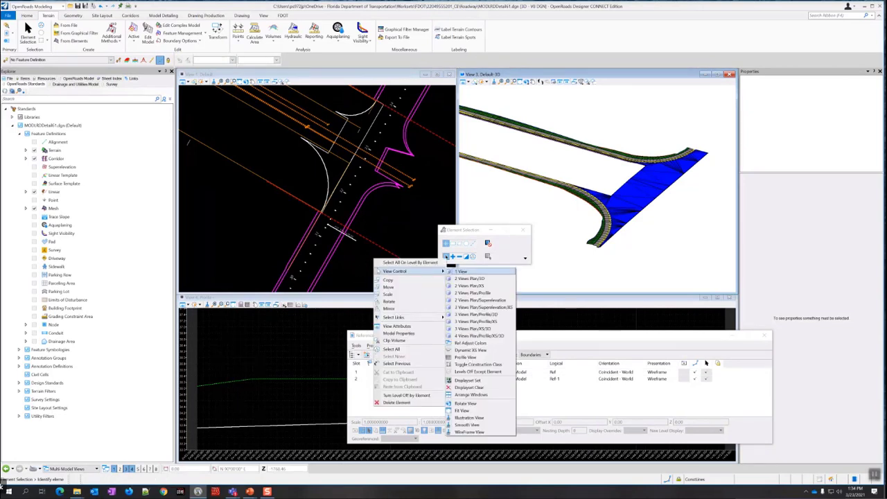
pyautogui.rightClick(369, 203)
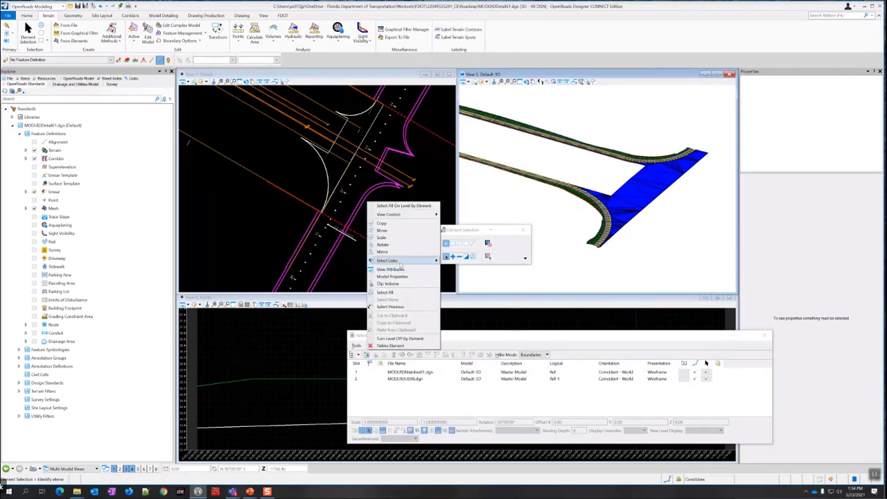
pyautogui.moveTo(416, 214)
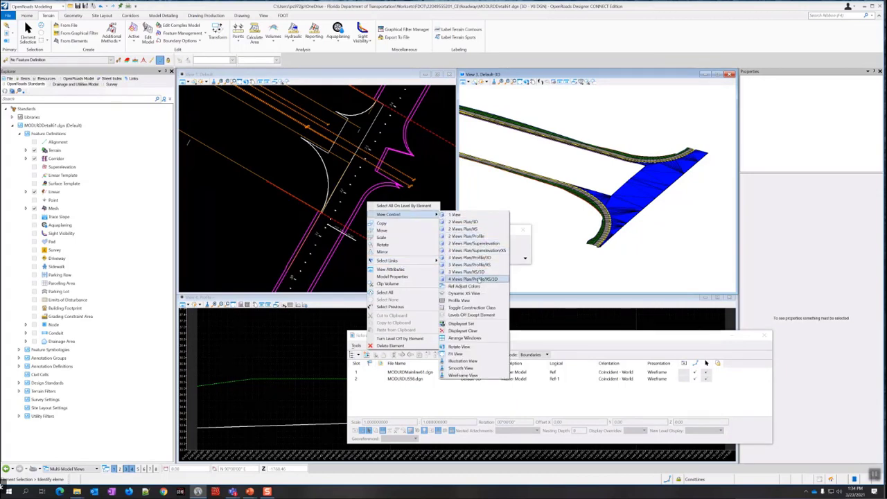
pyautogui.click(478, 279)
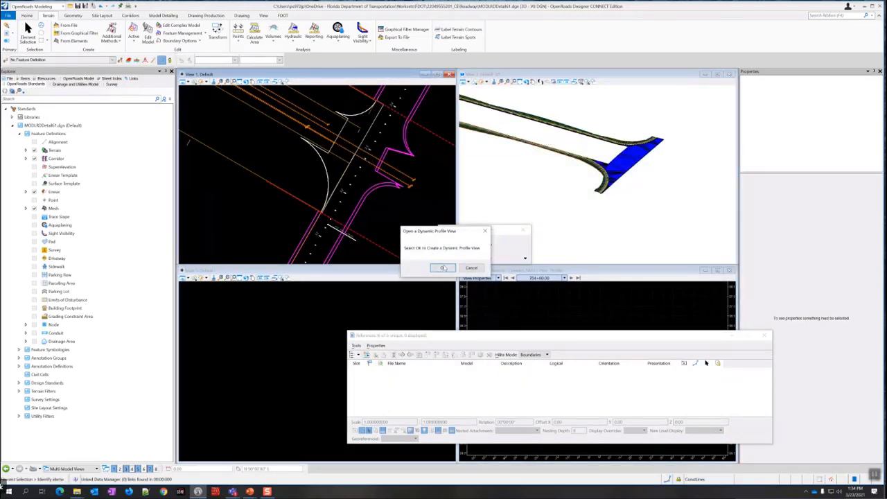
# - Create a dynamic profile view of the line across the side road's end that joins the two curb returns
pyautogui.click(443, 268)
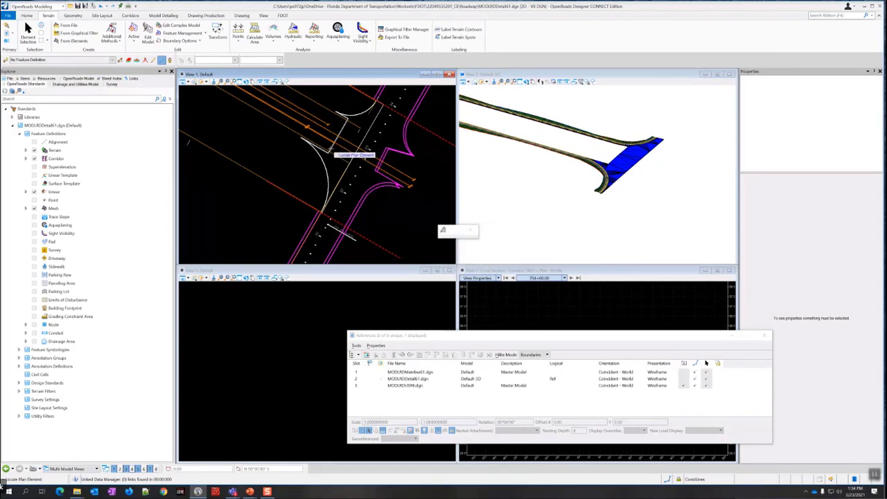
pyautogui.click(333, 153)
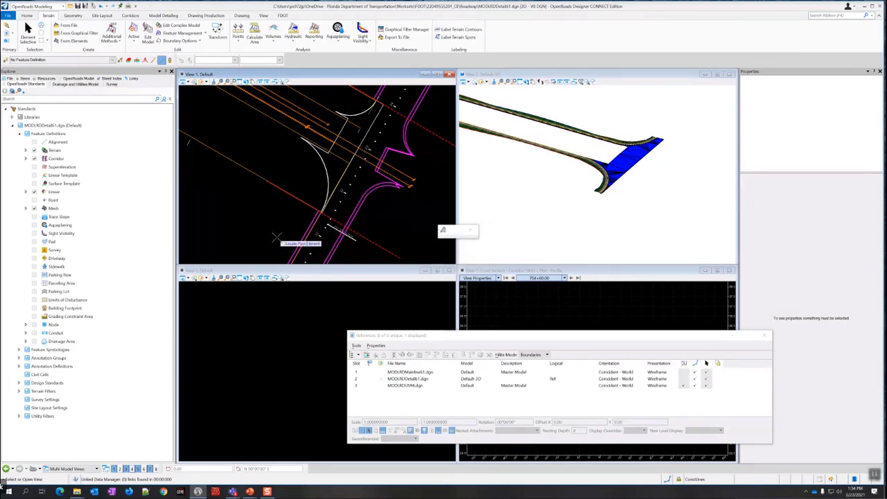
pyautogui.click(285, 319)
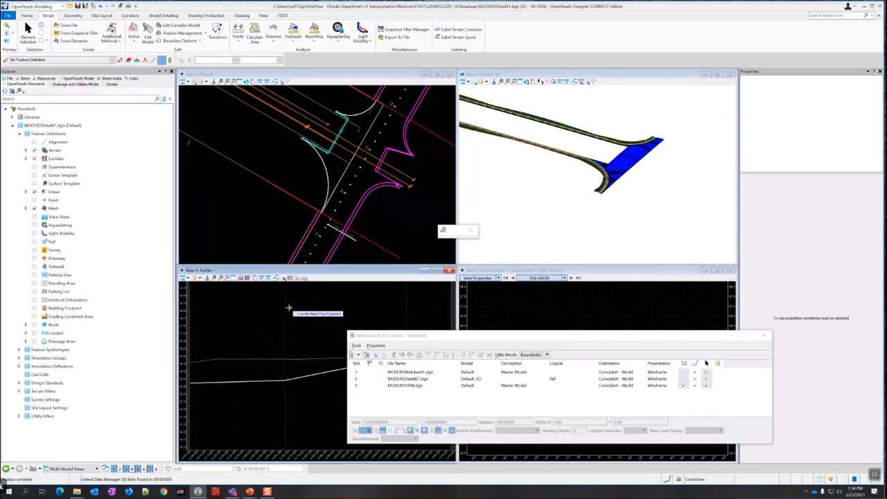
pyautogui.rightClick(360, 235)
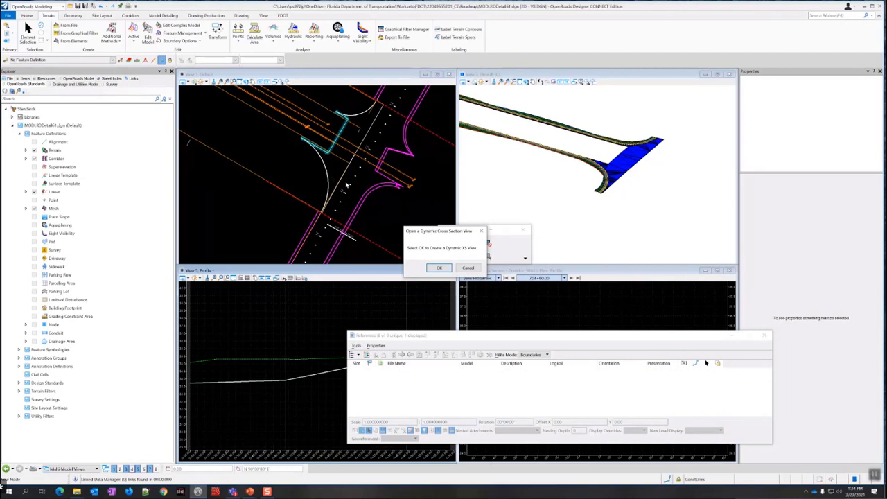
# - Open a dynamic cross section view of the SR61 L corridor in View 7
pyautogui.click(439, 269)
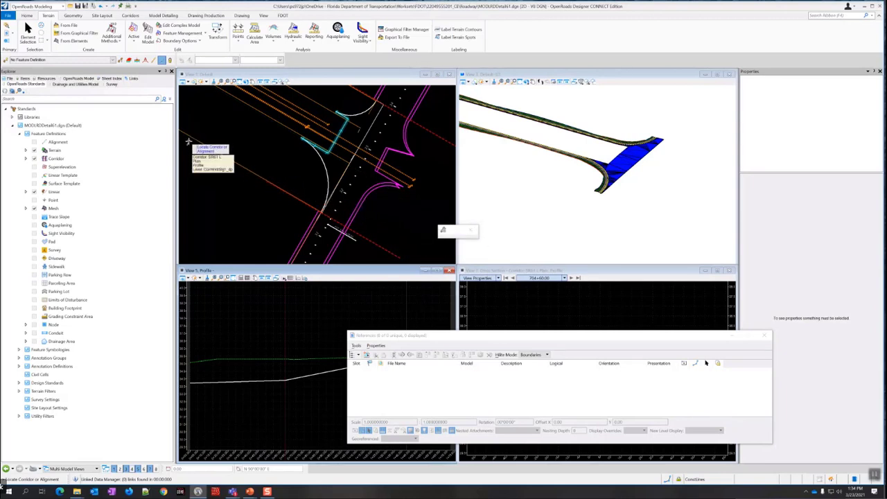
pyautogui.click(187, 142)
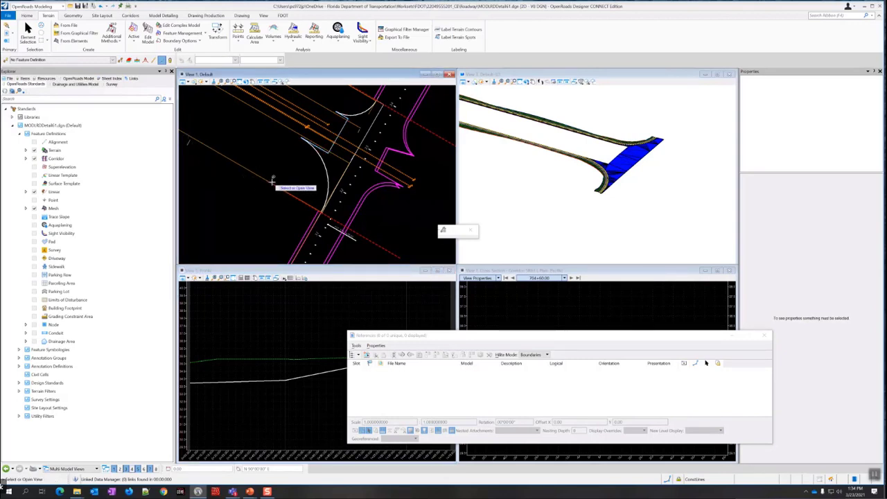
pyautogui.click(555, 313)
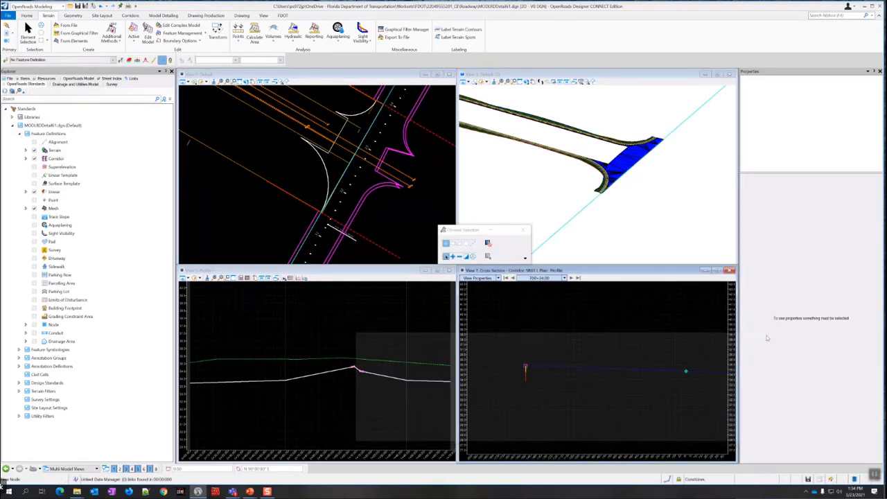
# - Step the View 7 cross section forward from station 700+24.00 until the curb and wider terrain surface can be inspected
pyautogui.scroll(-3, 651, 352)
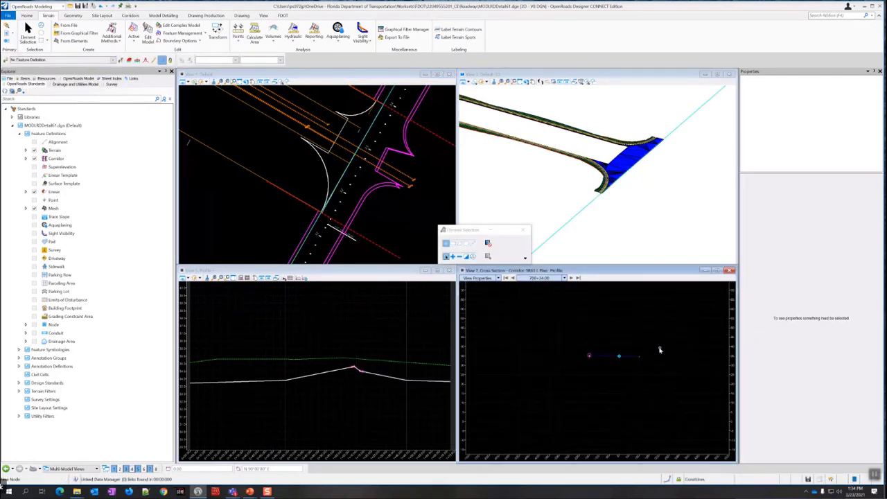
pyautogui.scroll(2, 578, 363)
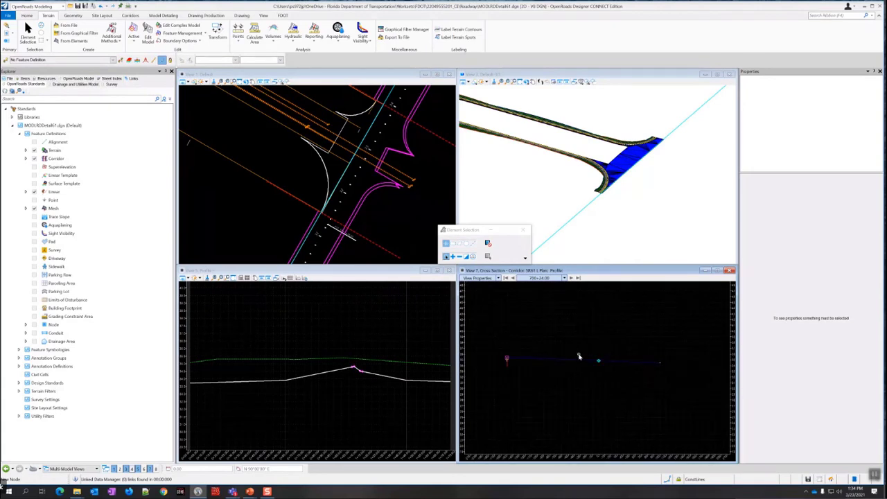
pyautogui.scroll(-2, 574, 358)
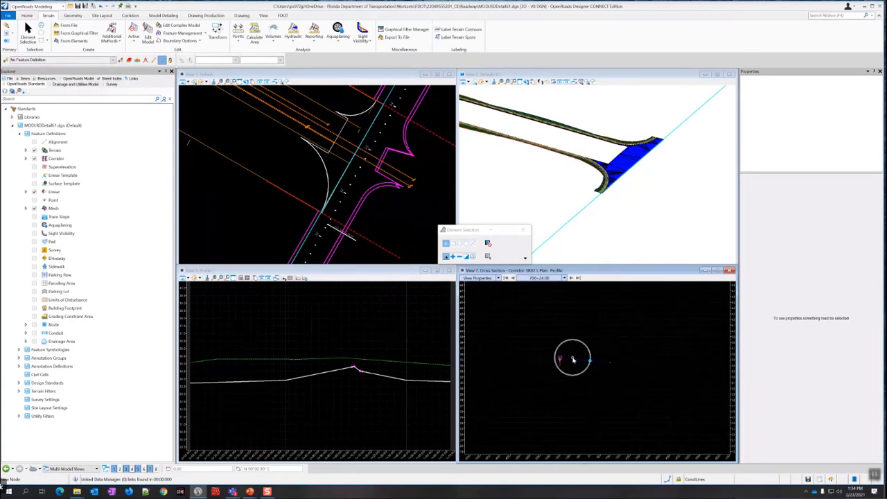
pyautogui.scroll(2, 572, 359)
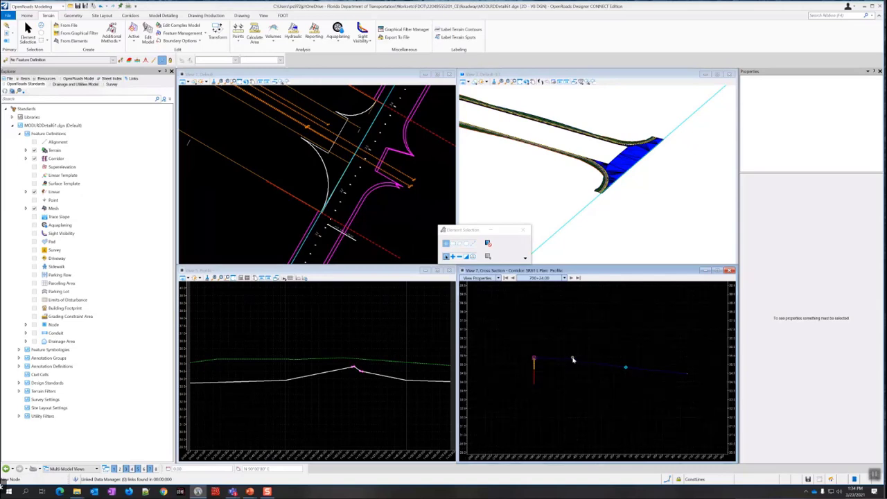
pyautogui.click(572, 278)
pyautogui.click(572, 278)
pyautogui.click(572, 278)
pyautogui.click(572, 278)
pyautogui.click(572, 279)
pyautogui.click(571, 279)
pyautogui.click(571, 278)
pyautogui.click(572, 279)
pyautogui.click(571, 279)
pyautogui.click(571, 278)
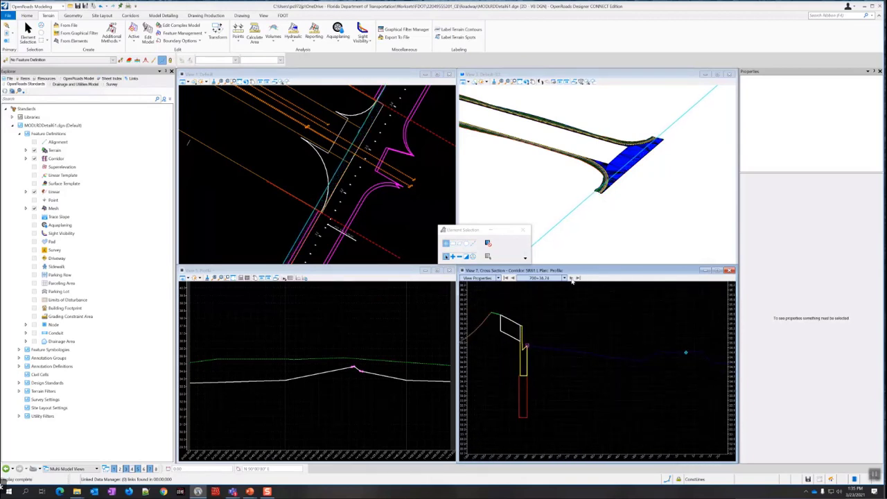
# - Examine the terrain surface line around the corridor centerline in View 7 and advance the cross section to station 700+40.00
pyautogui.moveTo(684, 341); pyautogui.dragTo(626, 335, button='middle')
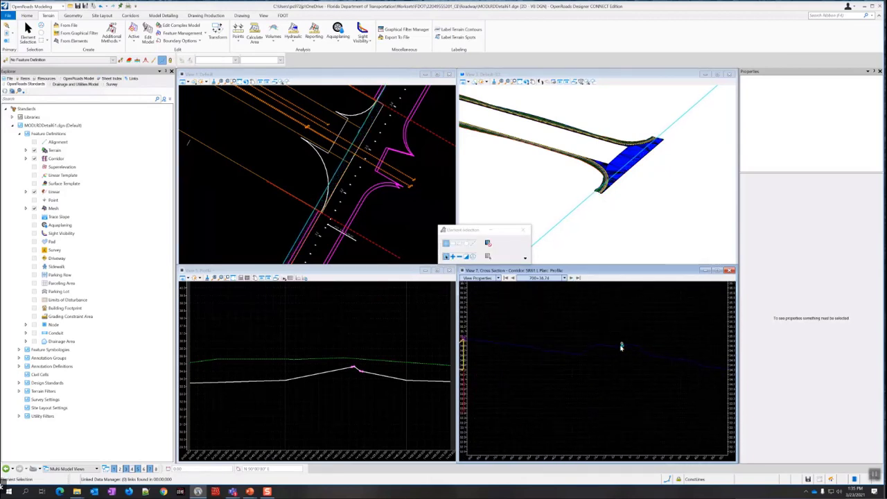
pyautogui.scroll(-2, 608, 351)
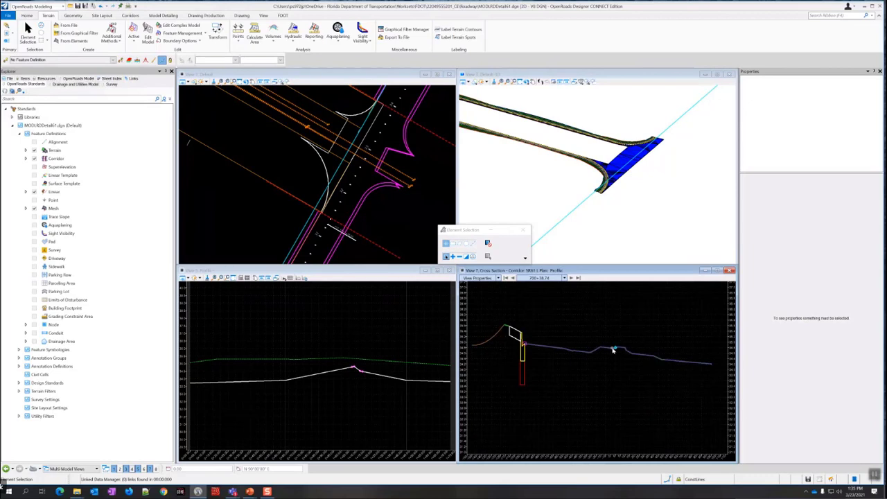
pyautogui.scroll(3, 632, 160)
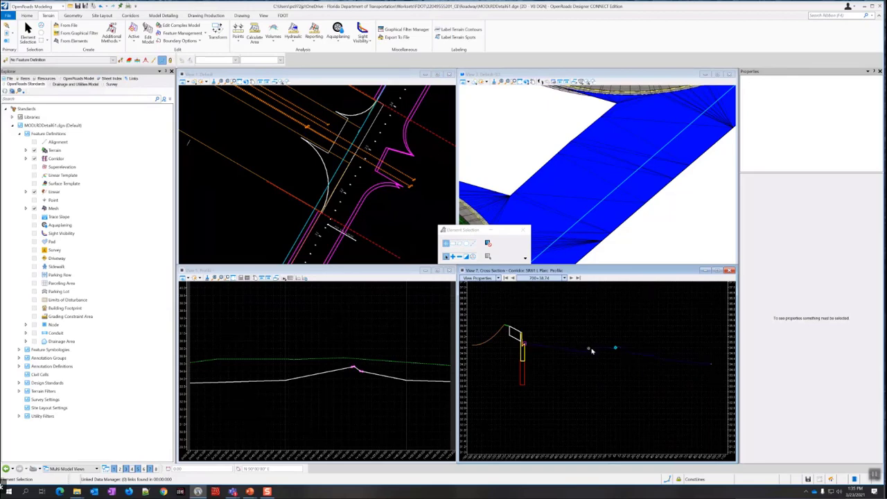
pyautogui.click(572, 278)
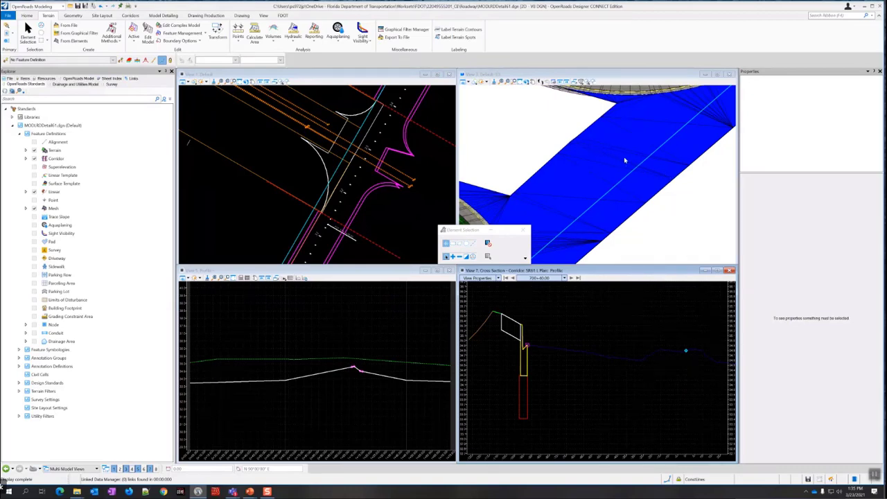
# - Turn on display of the MODLRDMainline61.dgn and MODLRDDetail61.dgn Default-3D references in View 1
pyautogui.moveTo(684, 179); pyautogui.dragTo(657, 209, button='middle')
pyautogui.scroll(2, 344, 141)
pyautogui.scroll(2, 344, 140)
pyautogui.moveTo(344, 141); pyautogui.dragTo(313, 176, button='middle')
pyautogui.scroll(-2, 281, 170)
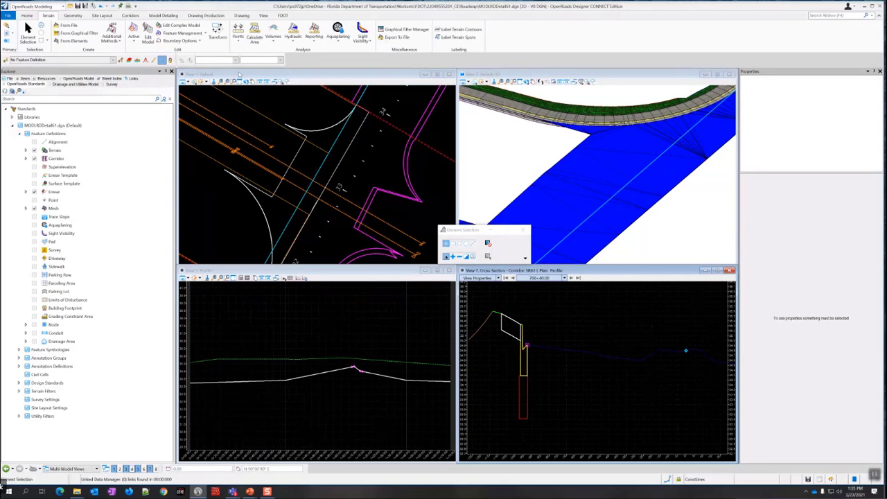
pyautogui.click(239, 73)
pyautogui.click(27, 16)
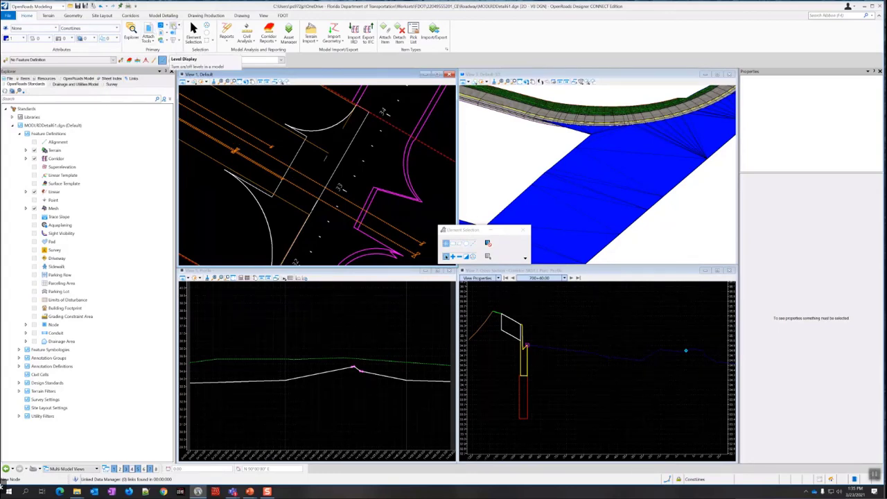
pyautogui.click(170, 27)
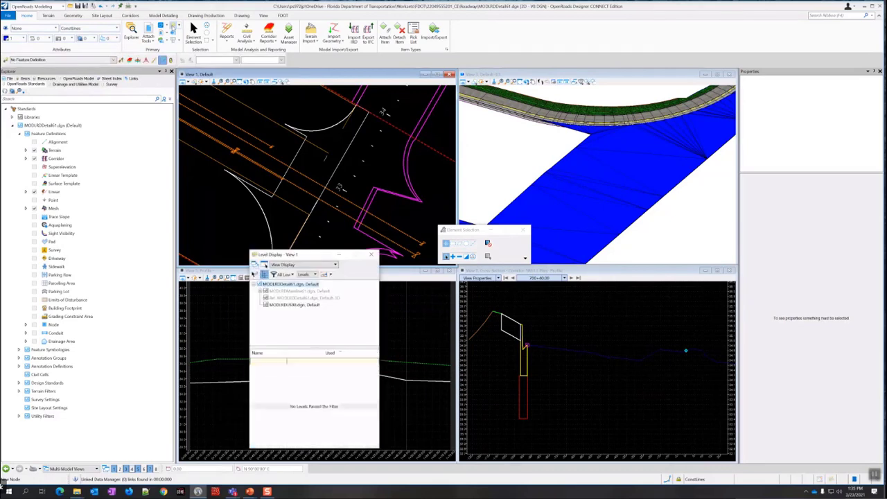
pyautogui.rightClick(284, 291)
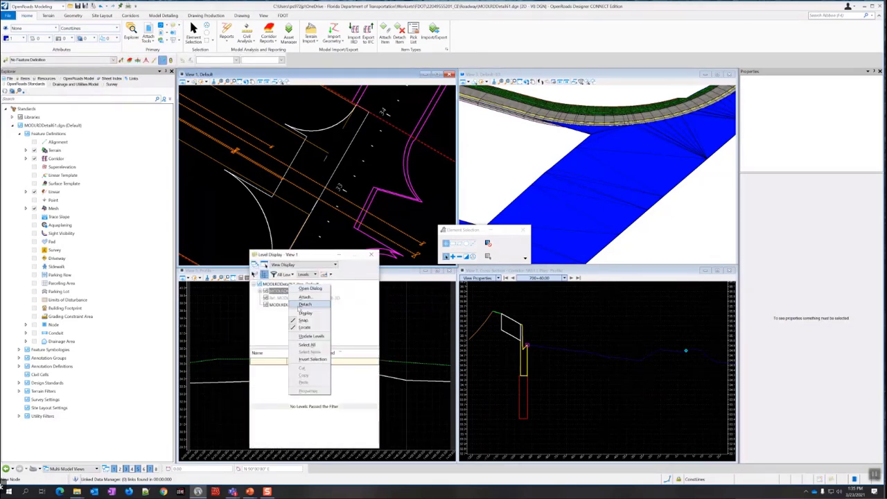
pyautogui.click(302, 313)
pyautogui.rightClick(309, 298)
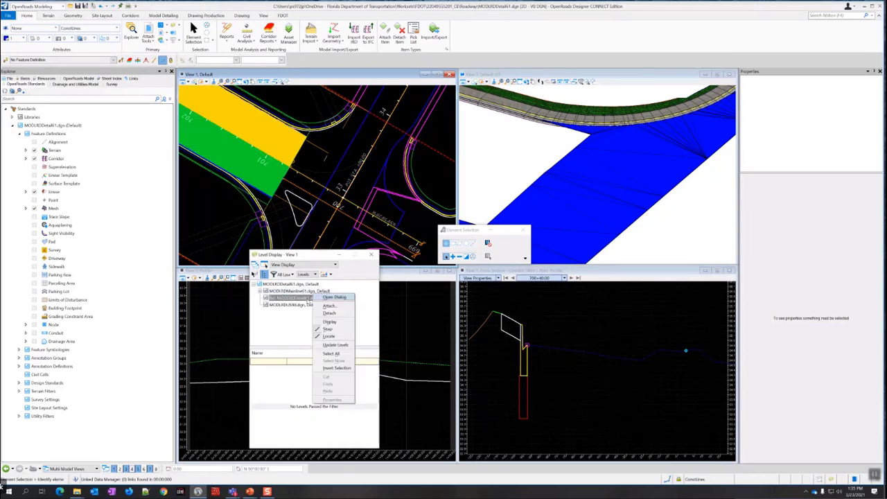
pyautogui.click(329, 322)
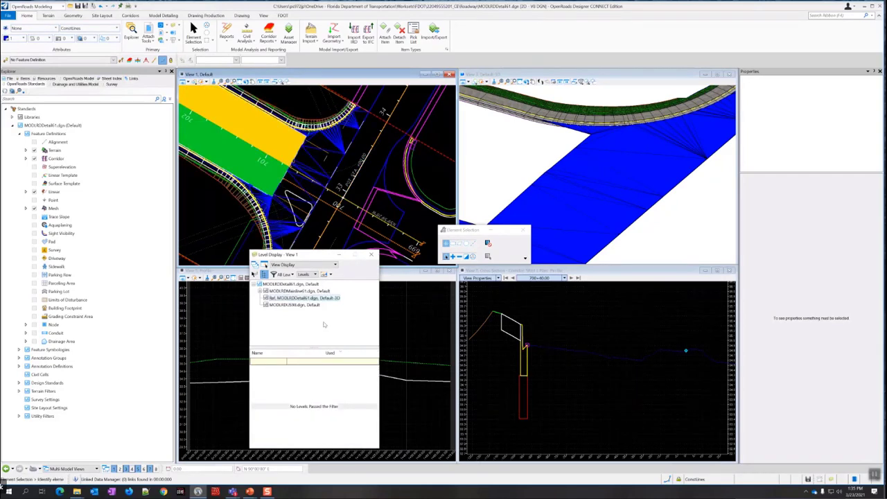
# - Turn off the SUPERELEVATION and Default-3D references nested under MODLRDMainline61.dgn in View 1
pyautogui.click(260, 291)
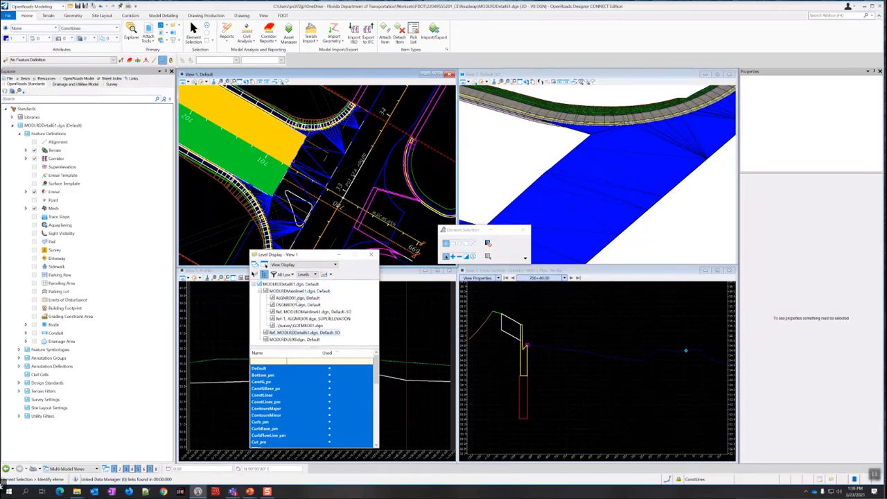
pyautogui.rightClick(305, 313)
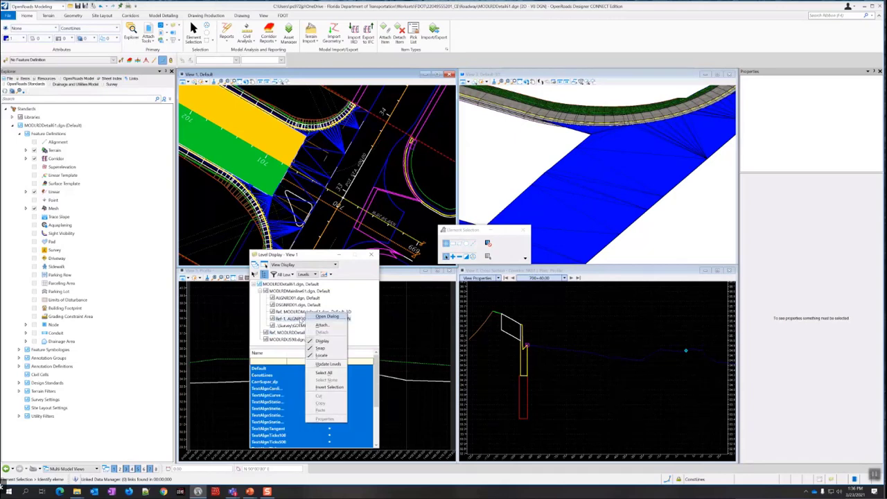
pyautogui.click(321, 340)
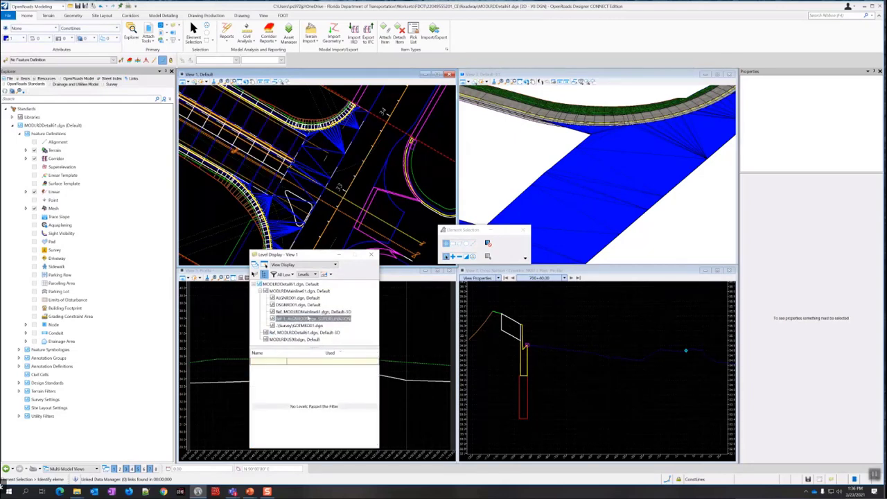
pyautogui.rightClick(302, 309)
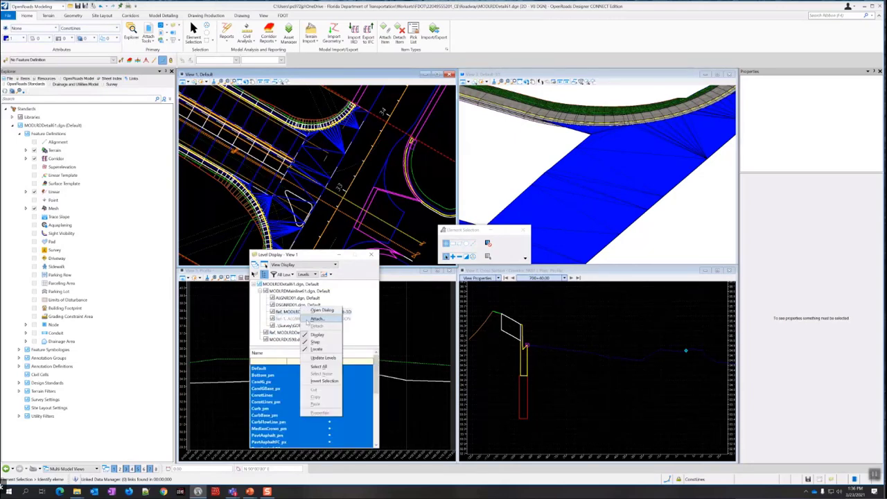
pyautogui.click(316, 334)
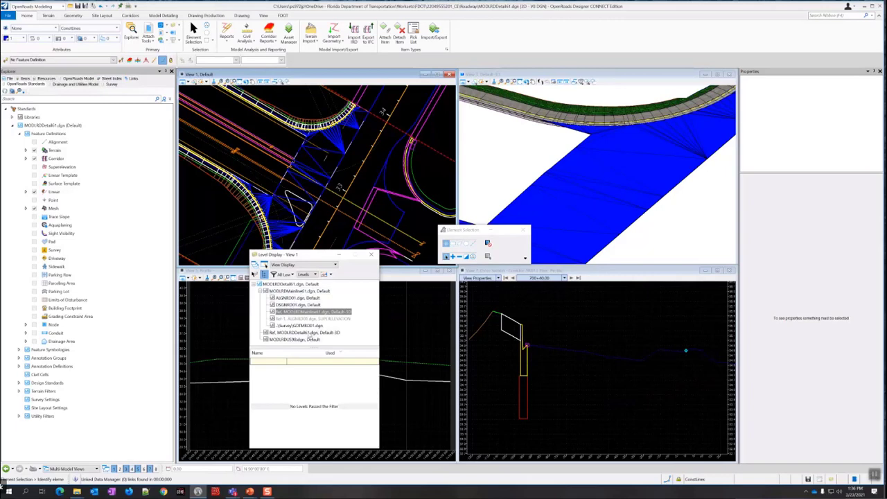
# - Turn off the MODLRDDetail61.dgn Default-3D reference in View 1, inspect the median end at the intersection, and close the level display
pyautogui.click(304, 332)
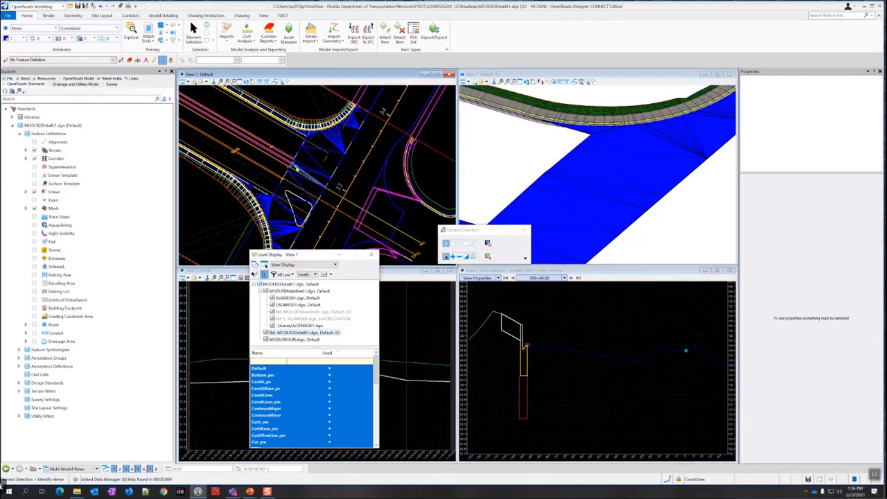
pyautogui.rightClick(339, 333)
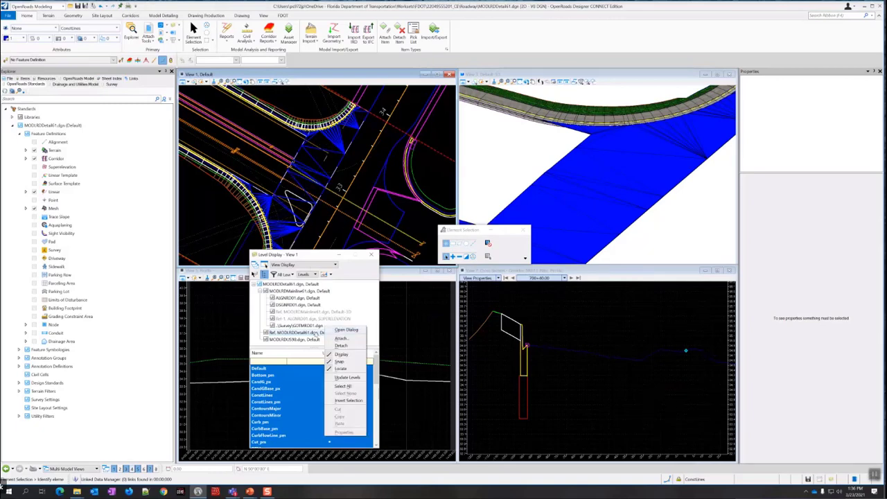
pyautogui.click(343, 353)
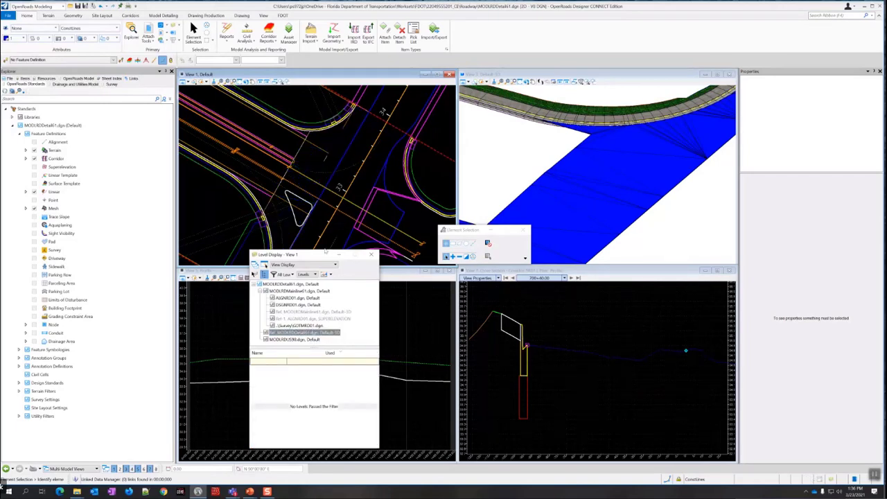
pyautogui.scroll(3, 295, 166)
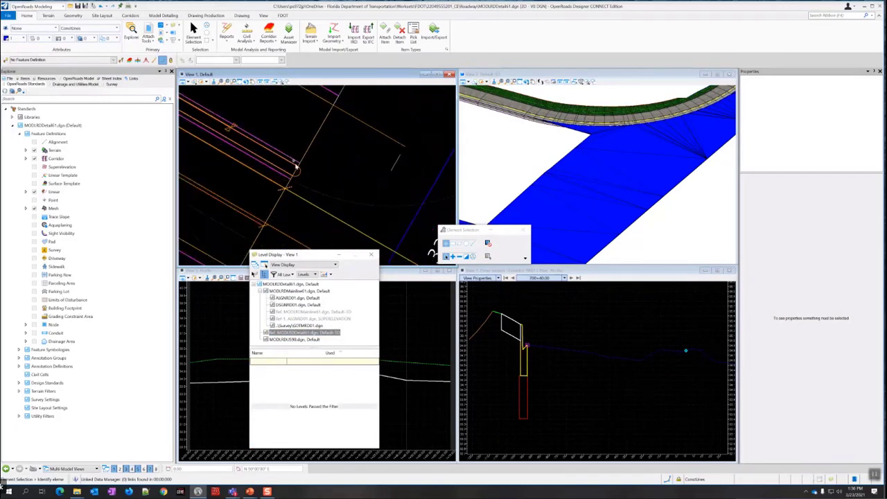
pyautogui.scroll(-3, 292, 174)
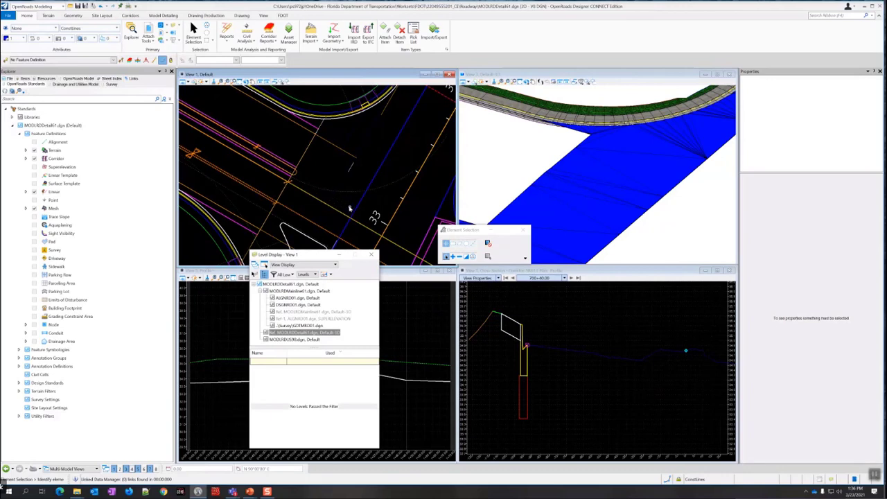
pyautogui.scroll(-2, 349, 208)
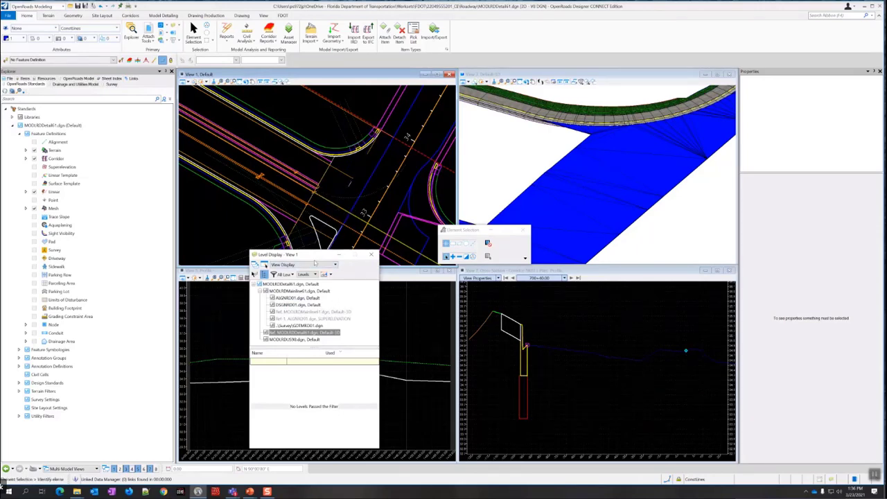
pyautogui.moveTo(313, 256); pyautogui.dragTo(337, 267)
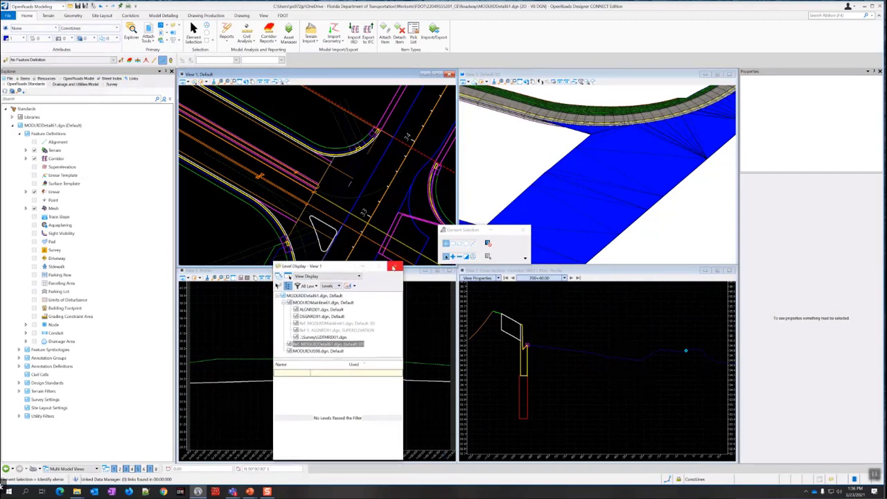
pyautogui.click(395, 266)
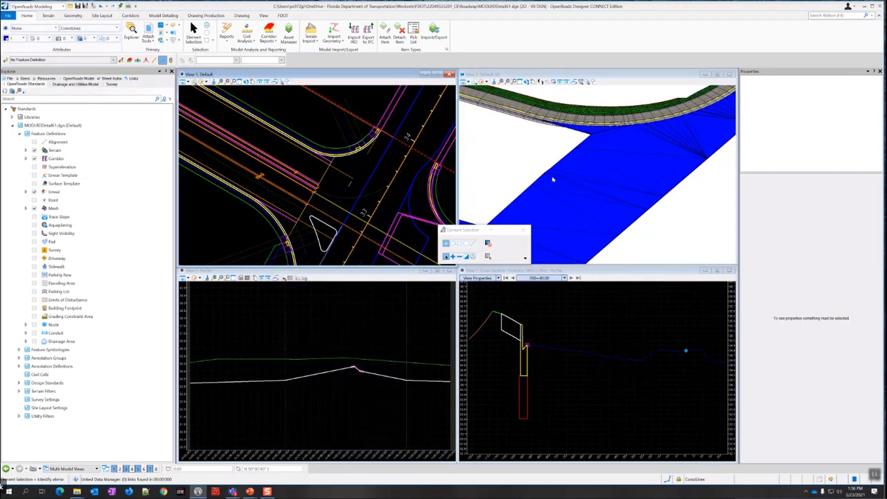
# - Turn on display of the MODLRDUS98.dgn Default-3D reference in View 3
pyautogui.scroll(-3, 552, 180)
pyautogui.click(520, 82)
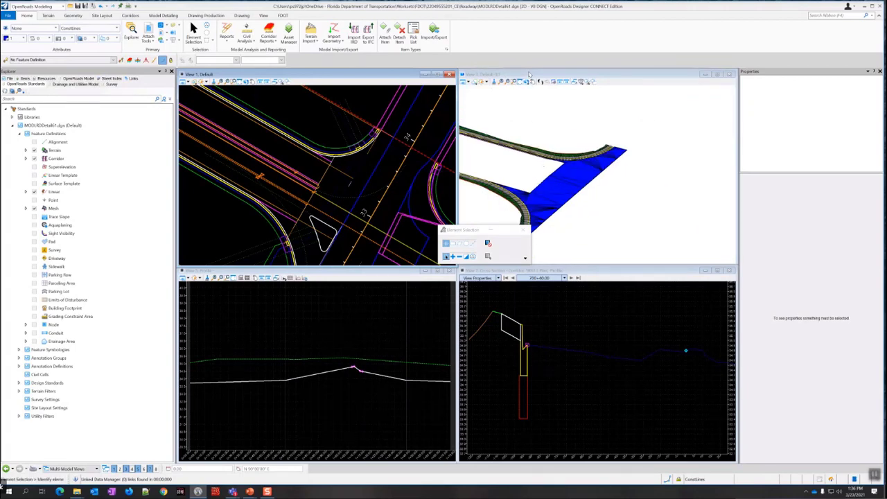
pyautogui.click(528, 74)
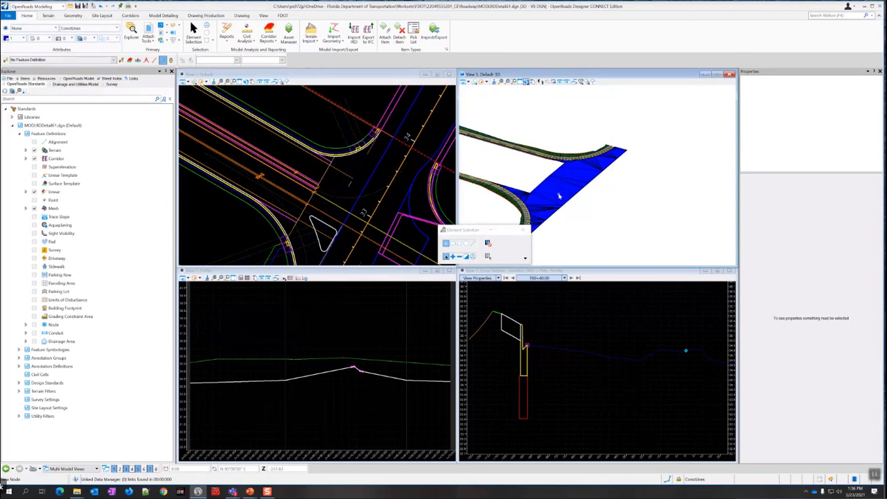
pyautogui.hotkey('ctrl', 'e')
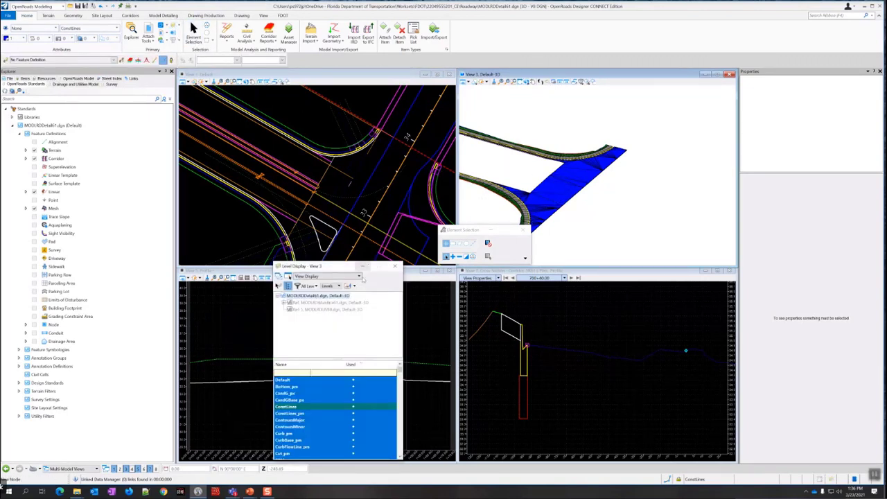
pyautogui.rightClick(323, 309)
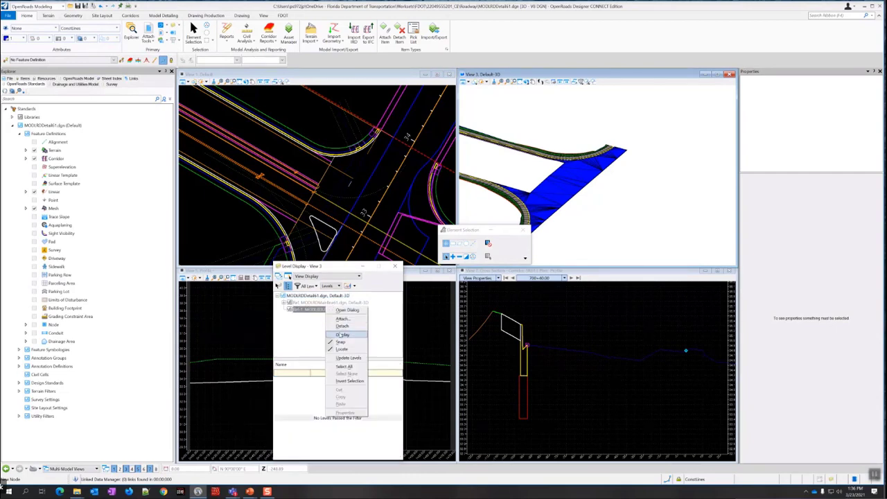
pyautogui.click(342, 335)
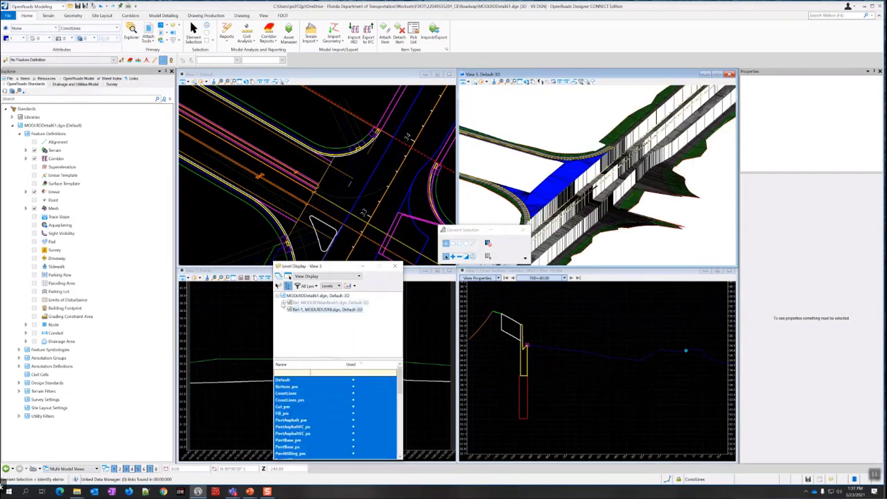
# - Turn on display of the MODLRDMainline61.dgn Default-3D reference in View 3 and inspect where it meets the intersection terrain
pyautogui.click(284, 303)
pyautogui.rightClick(346, 303)
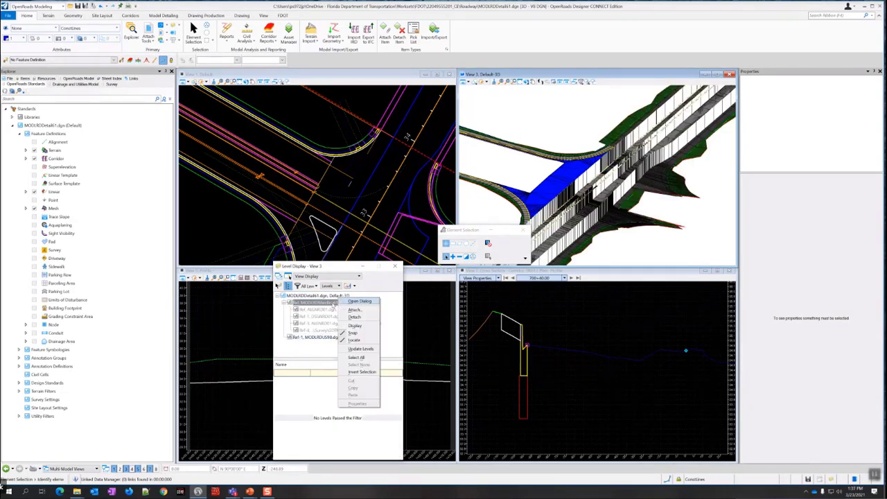
pyautogui.click(354, 325)
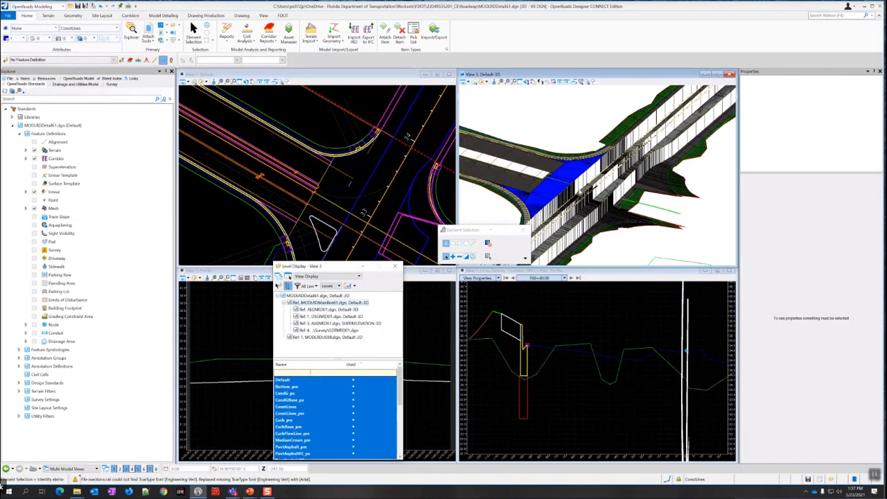
pyautogui.scroll(4, 574, 181)
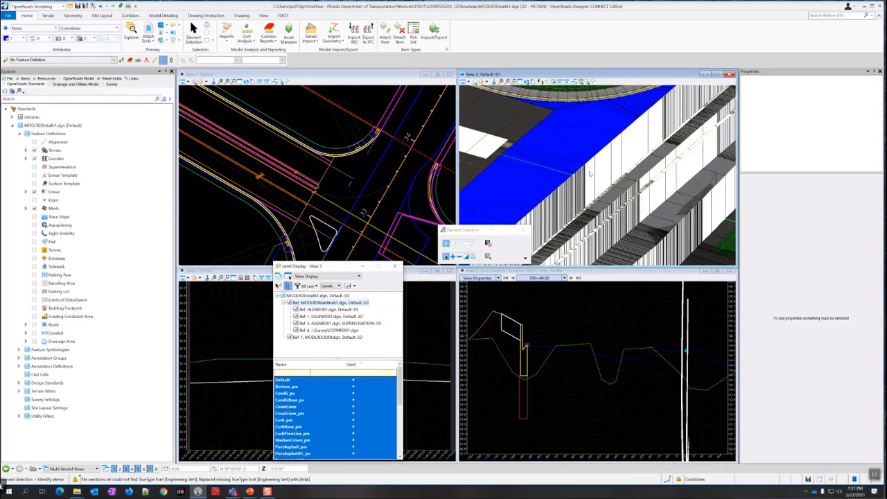
pyautogui.keyDown('shift'); pyautogui.moveTo(603, 161); pyautogui.dragTo(555, 182, button='middle'); pyautogui.keyUp('shift')
pyautogui.keyDown('shift'); pyautogui.moveTo(476, 221); pyautogui.dragTo(697, 213, button='middle'); pyautogui.keyUp('shift')
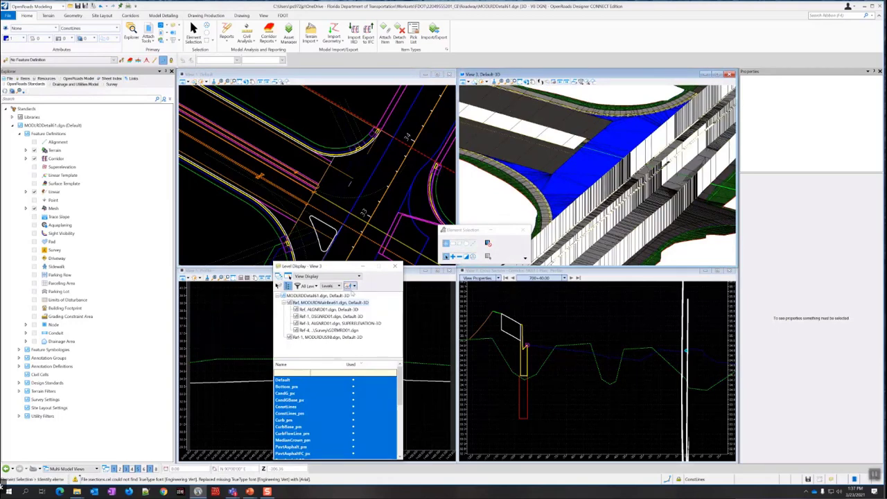
# - Turn off the ALGNRD01.dgn SUPERELEVATION-3D reference nested under MODLRDMainline61.dgn in View 3 and close the level display
pyautogui.click(352, 324)
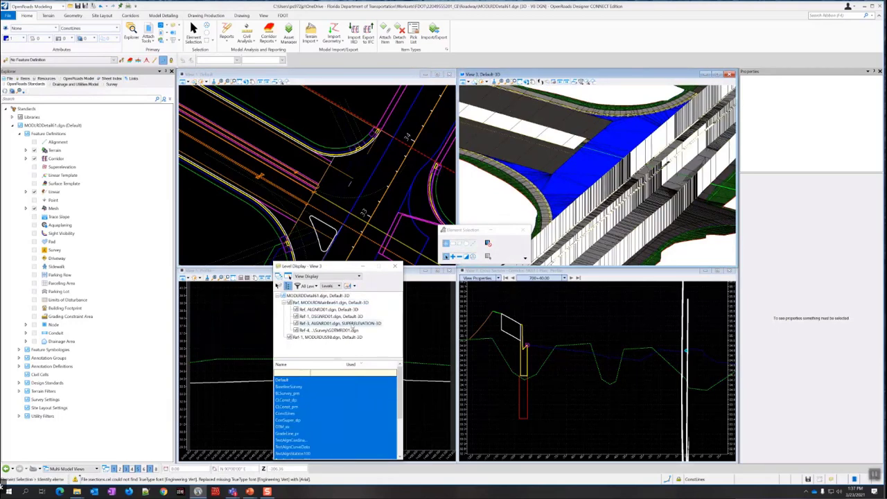
pyautogui.rightClick(352, 325)
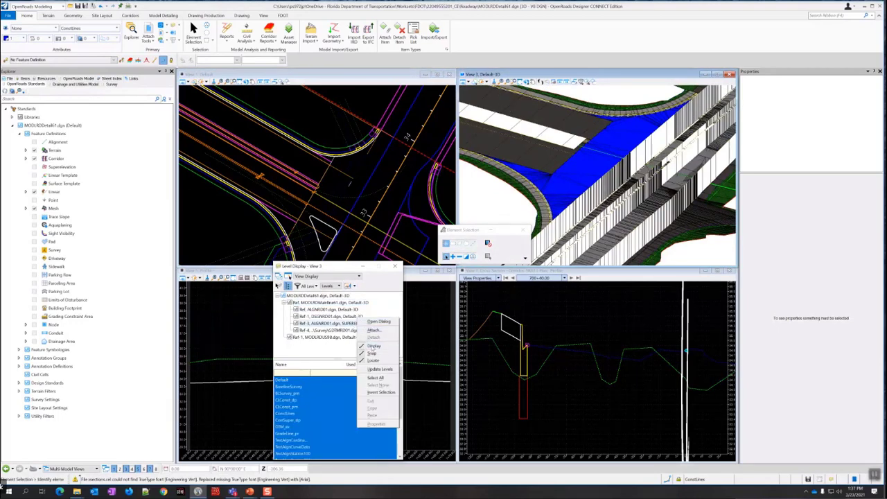
pyautogui.click(367, 344)
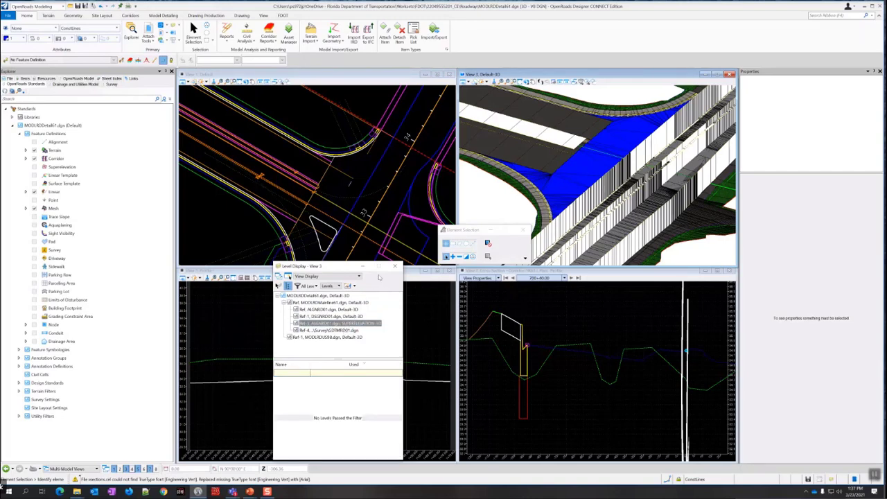
pyautogui.click(395, 267)
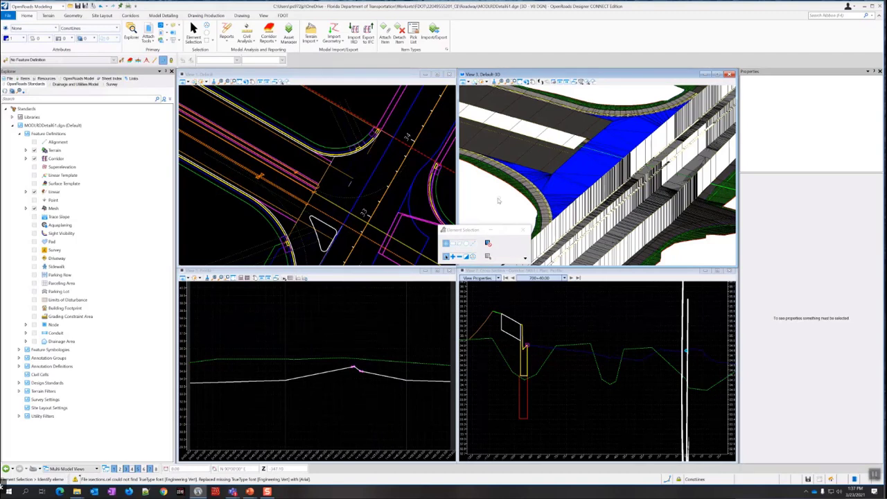
pyautogui.scroll(-3, 497, 200)
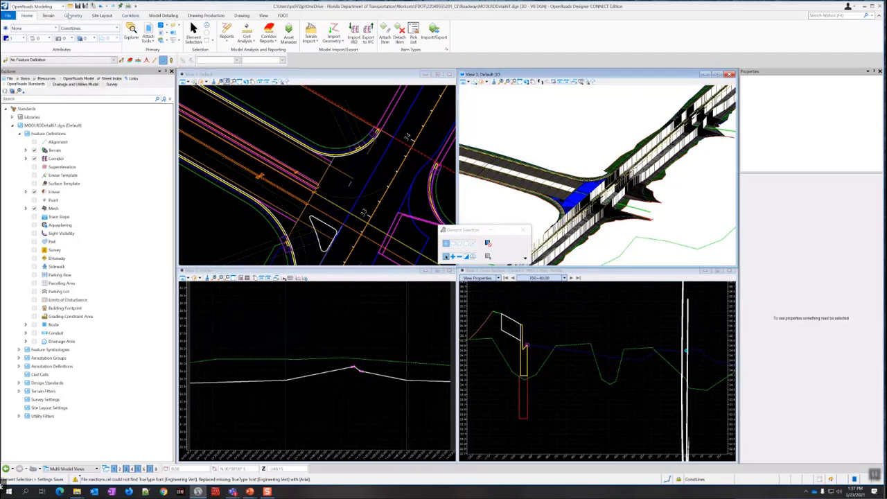
# - Set Pavement Crown from the roadway design plan/profile 2D pavement lines as the active feature definition and enable its use
pyautogui.click(72, 15)
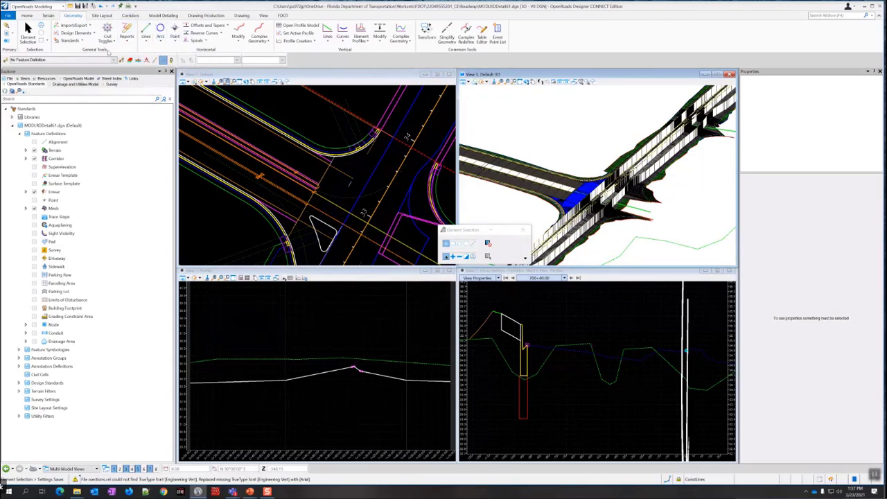
pyautogui.click(114, 60)
pyautogui.click(14, 72)
pyautogui.click(15, 87)
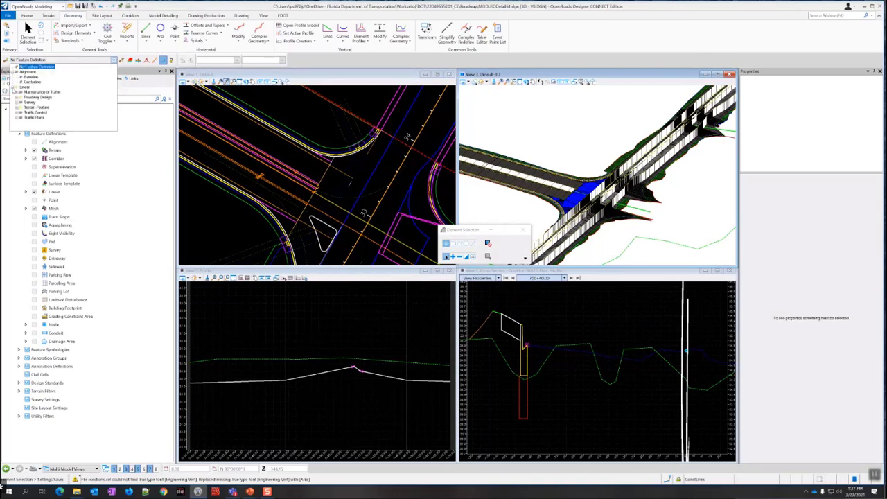
pyautogui.click(19, 97)
pyautogui.click(21, 102)
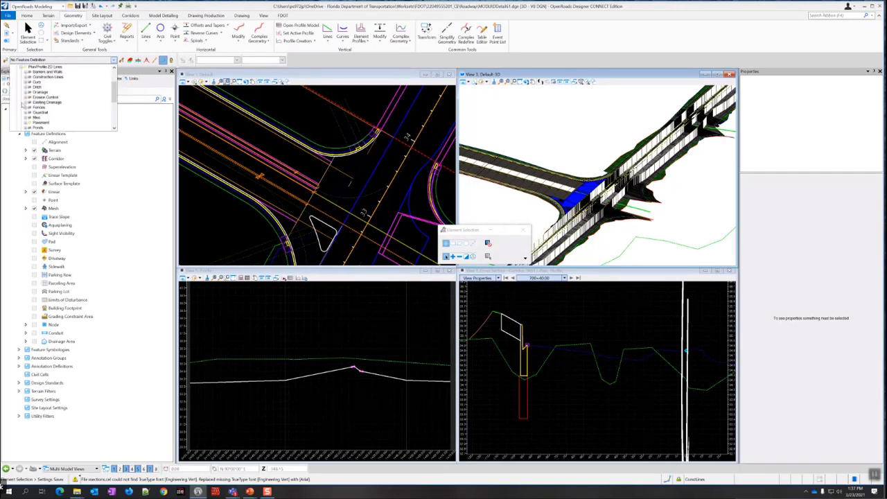
pyautogui.scroll(-1, 54, 80)
pyautogui.click(28, 109)
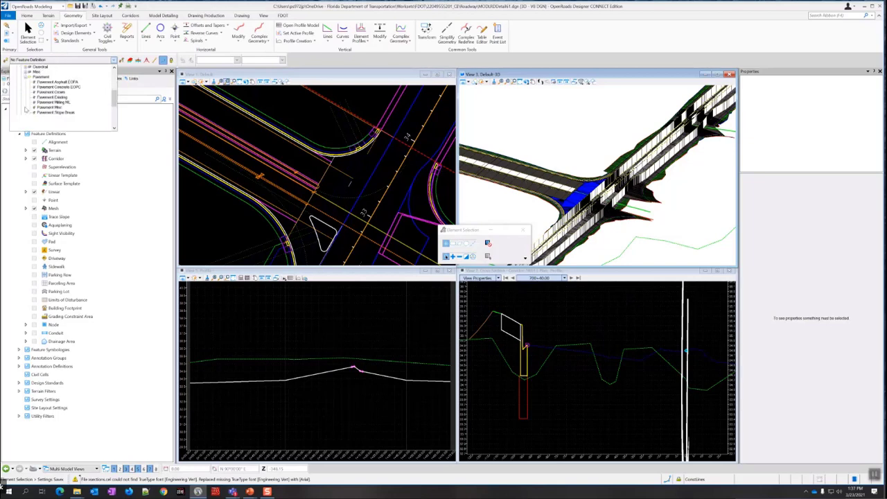
pyautogui.click(50, 91)
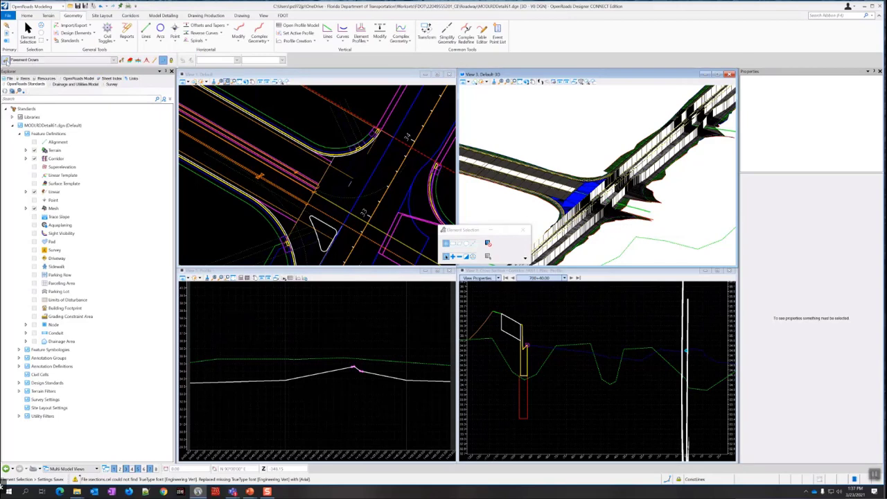
pyautogui.click(6, 61)
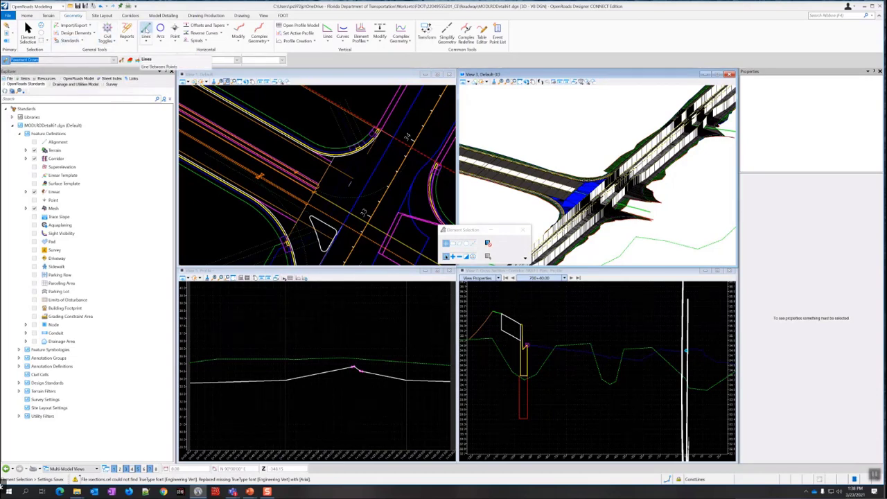
# - Start a Line Between Points in View 1 at the traffic separator line's end beside the median nose, checking the spot in 3D
pyautogui.click(147, 28)
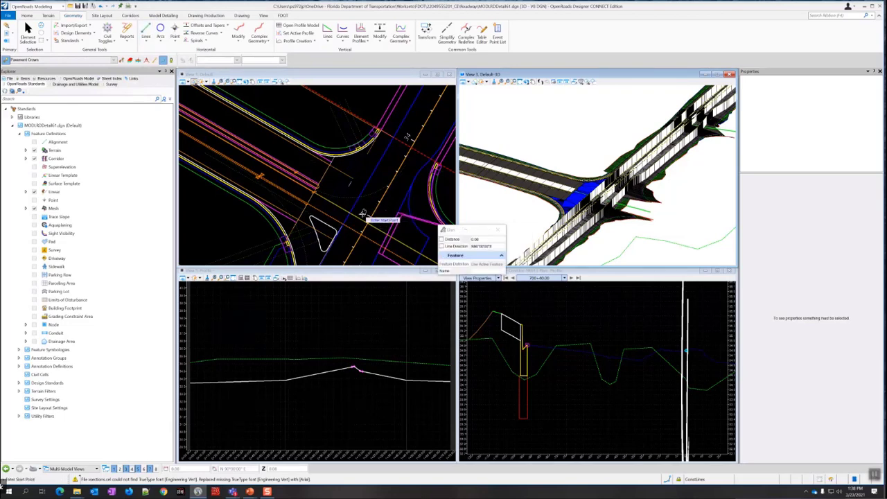
pyautogui.scroll(4, 363, 212)
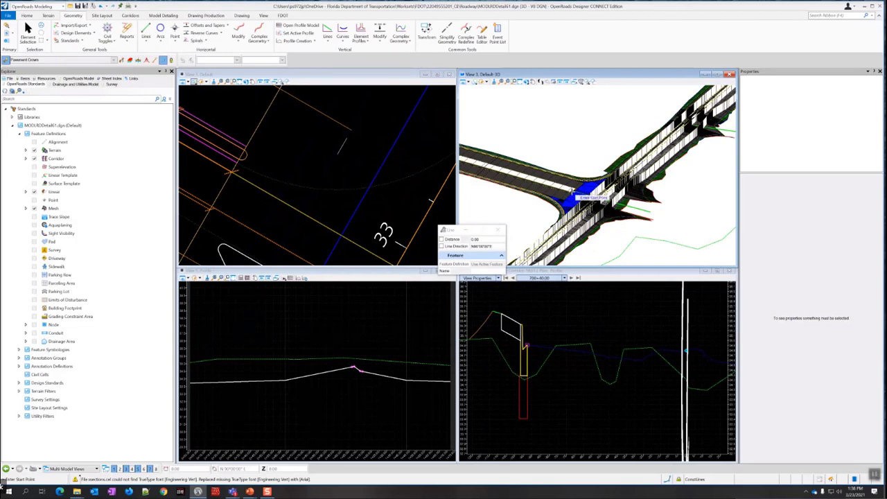
pyautogui.scroll(5, 574, 193)
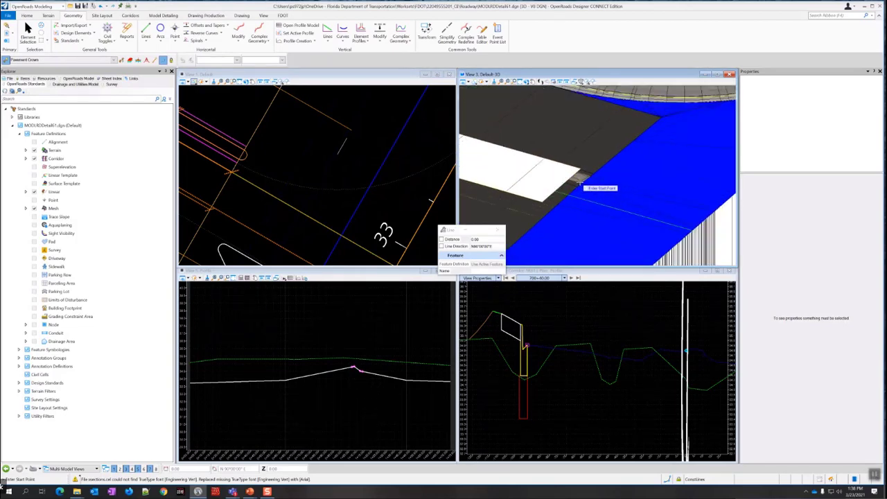
pyautogui.scroll(3, 582, 184)
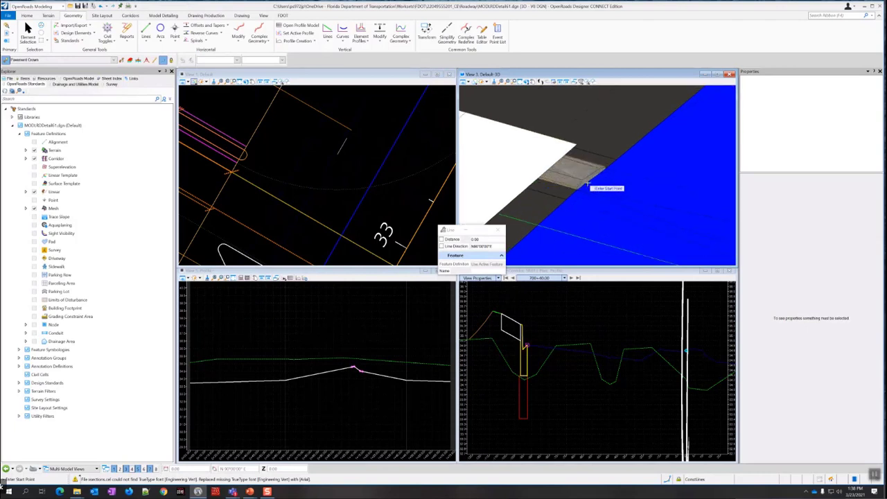
pyautogui.scroll(2, 588, 186)
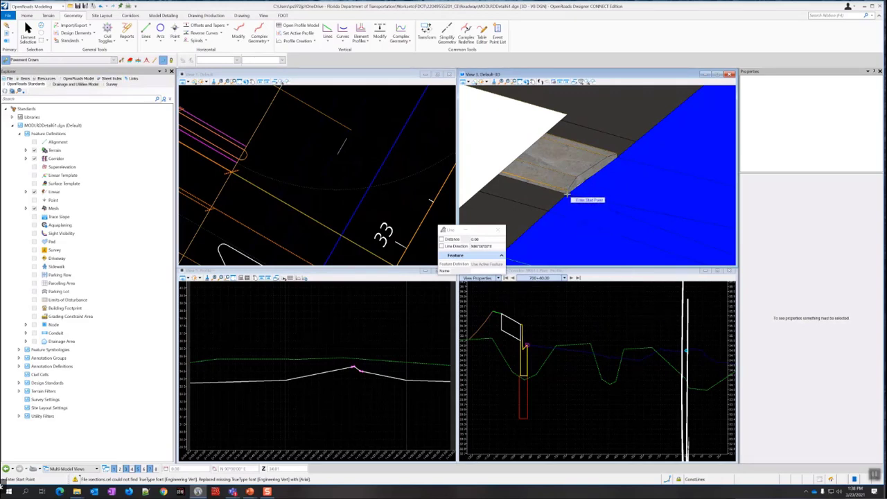
pyautogui.scroll(-3, 567, 196)
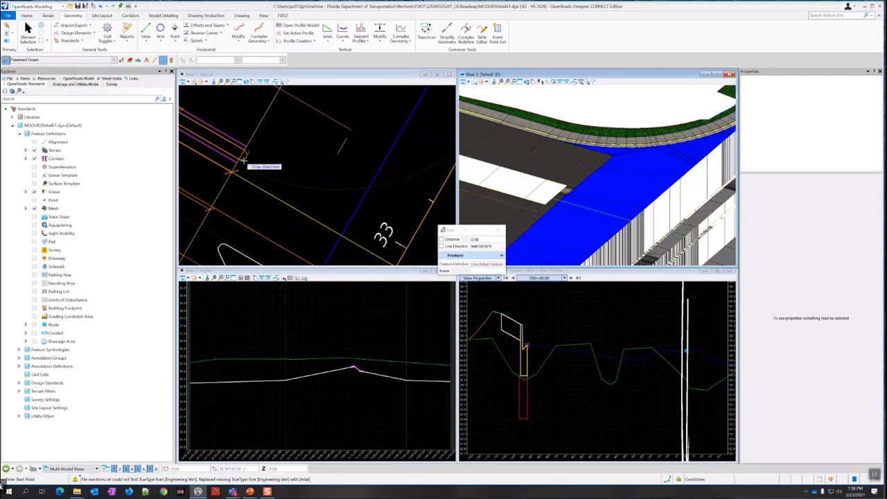
pyautogui.moveTo(237, 155)
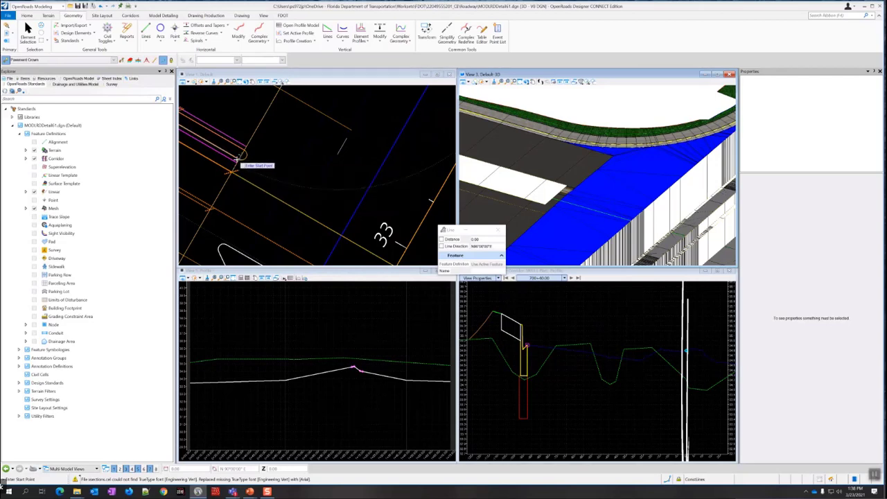
pyautogui.scroll(3, 237, 159)
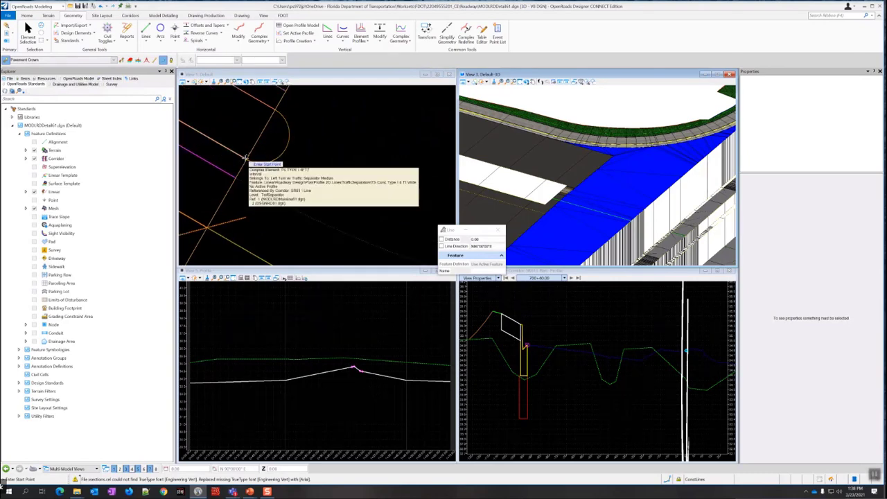
pyautogui.click(245, 157)
# - End the pavement crown line with a perpendicular snap on the pavement slope break line along the crossroad
pyautogui.scroll(-4, 291, 184)
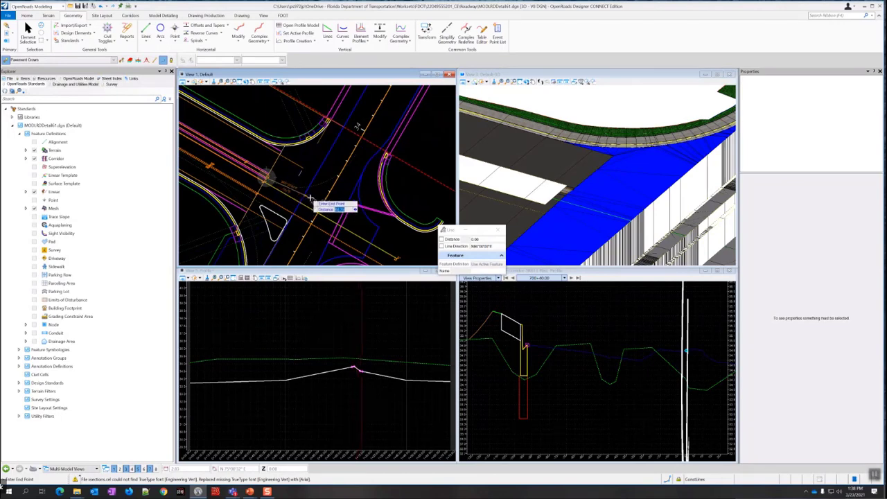
pyautogui.scroll(5, 300, 196)
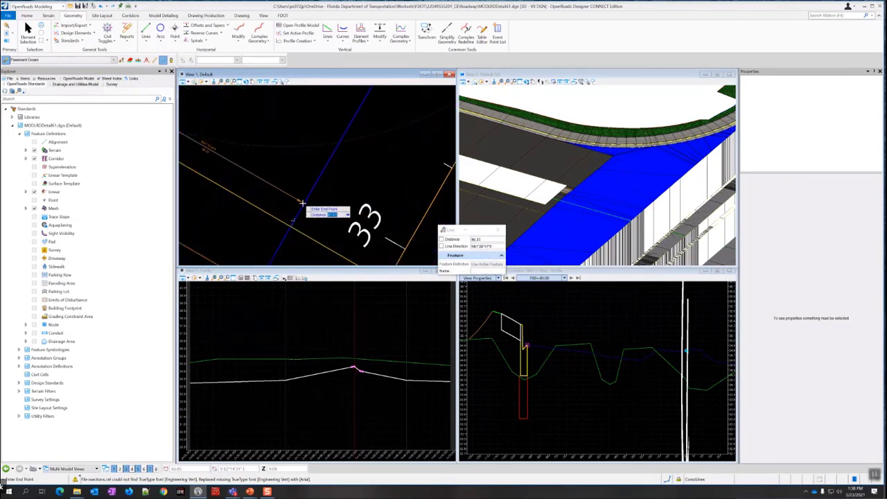
pyautogui.scroll(-5, 302, 204)
pyautogui.scroll(4, 302, 204)
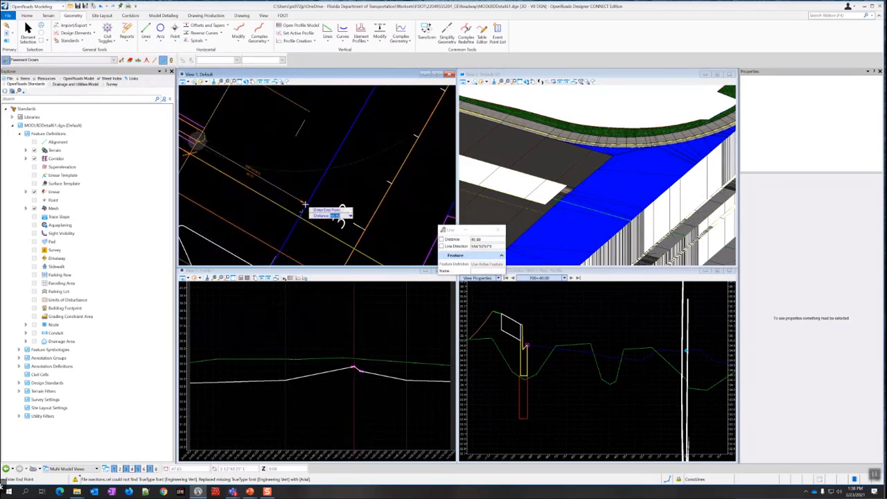
pyautogui.scroll(3, 342, 208)
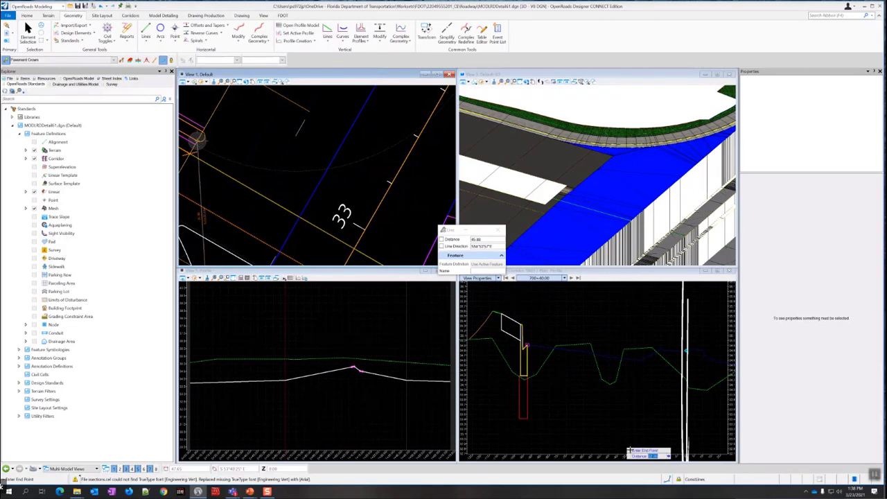
pyautogui.click(666, 479)
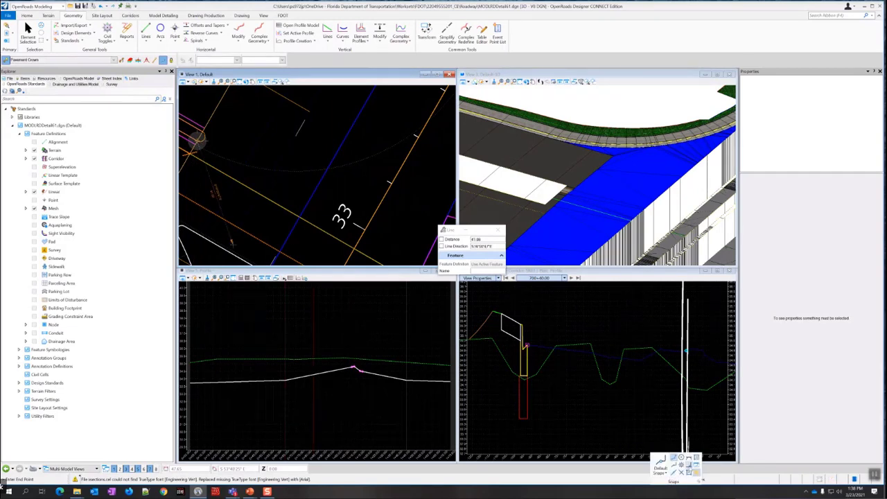
pyautogui.click(691, 460)
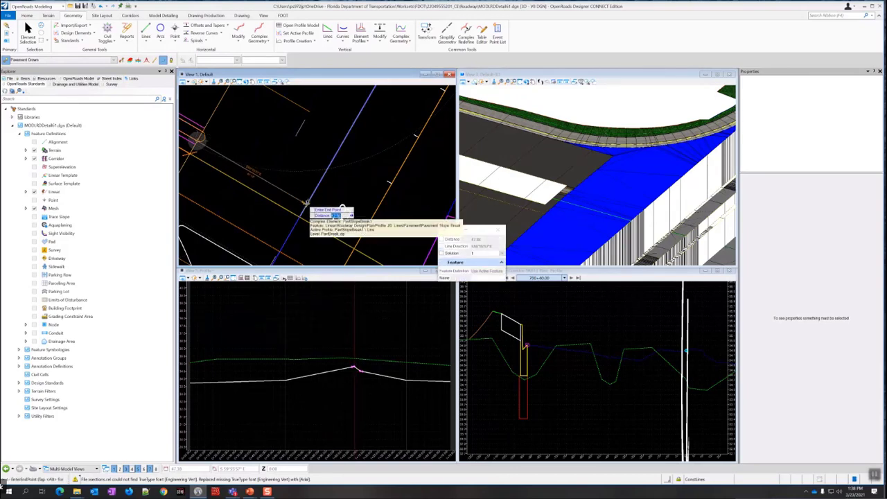
pyautogui.click(307, 203)
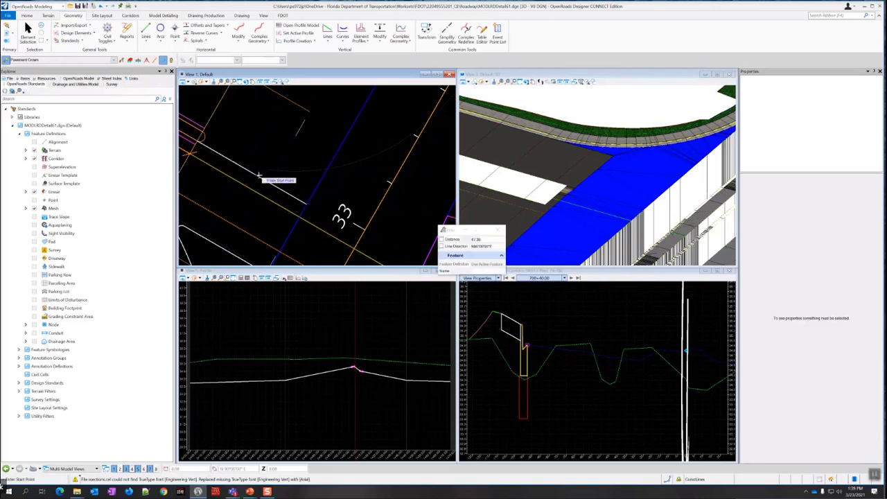
# - Open the profile model of the pavement crown line in View 5 and clear the selection
pyautogui.moveTo(254, 178); pyautogui.dragTo(317, 192, button='middle')
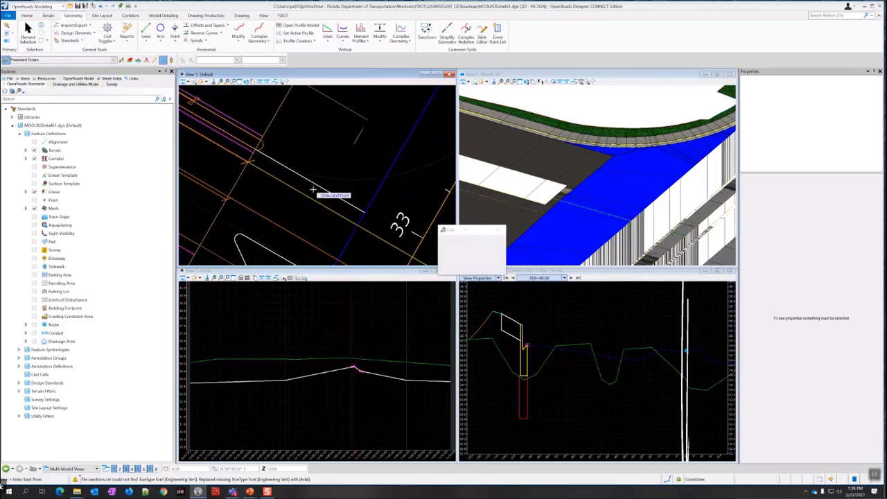
pyautogui.press('Escape')
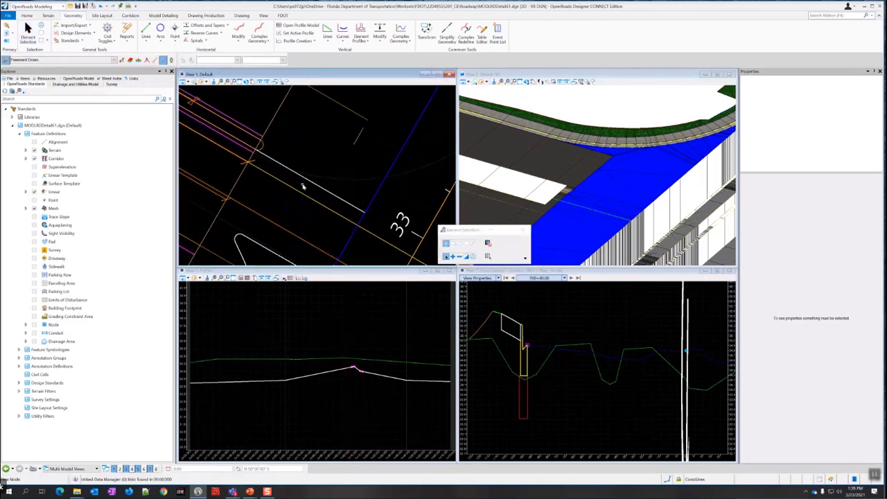
pyautogui.click(313, 183)
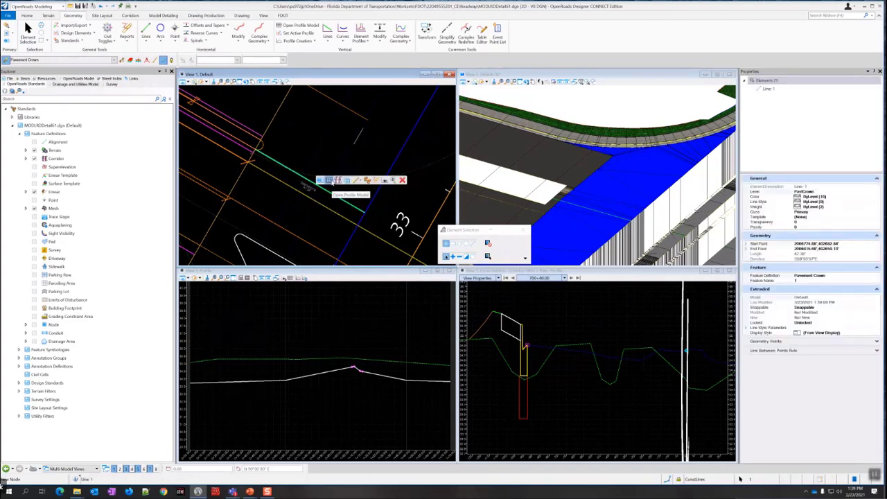
pyautogui.click(336, 180)
pyautogui.click(285, 323)
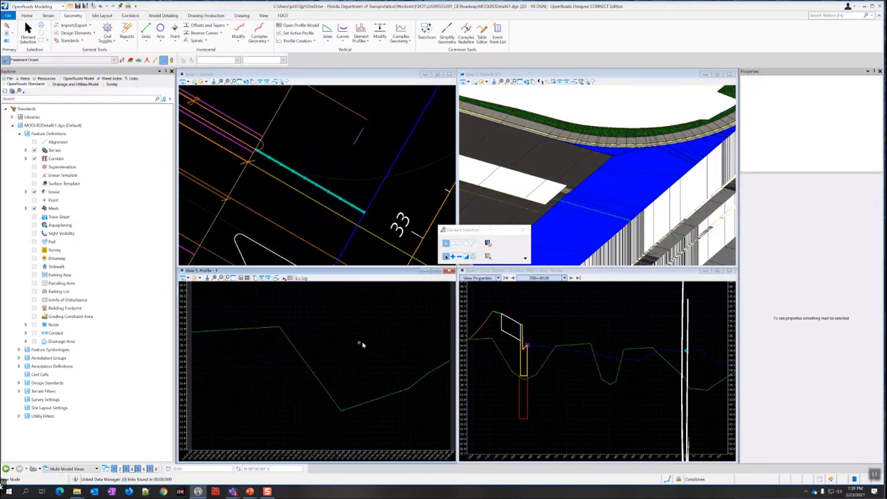
pyautogui.click(326, 200)
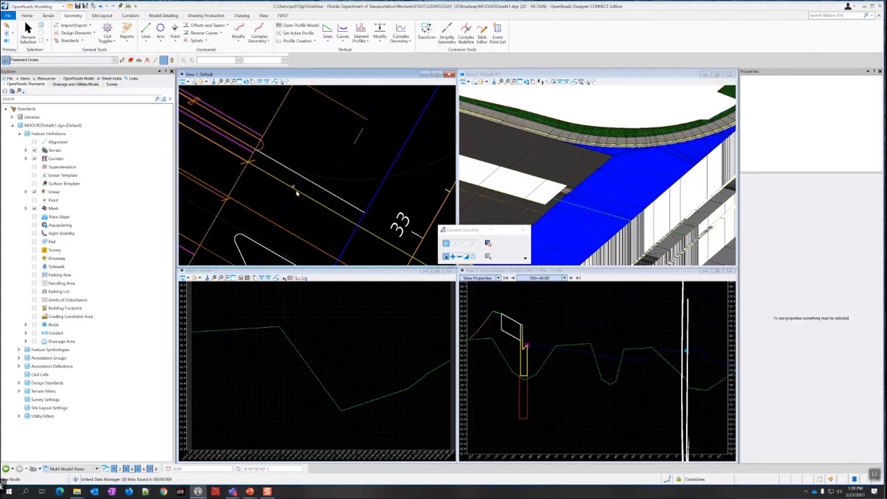
pyautogui.click(297, 33)
pyautogui.scroll(3, 569, 198)
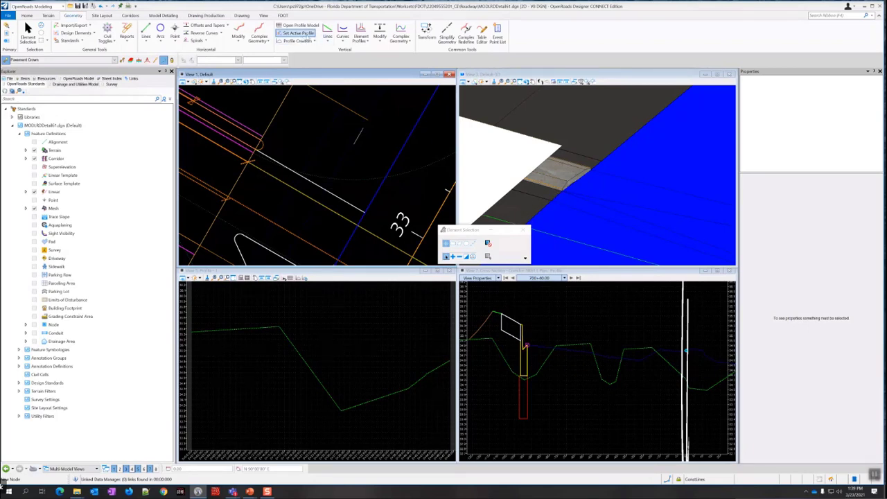
pyautogui.click(316, 41)
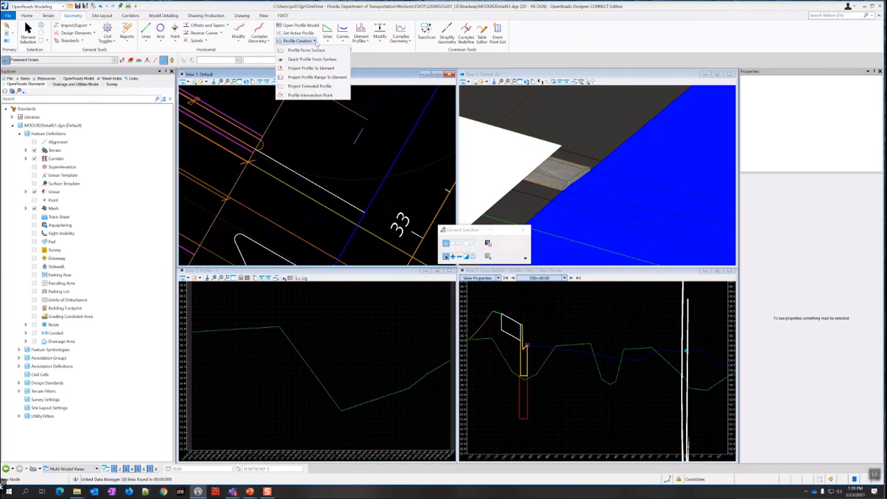
pyautogui.click(312, 59)
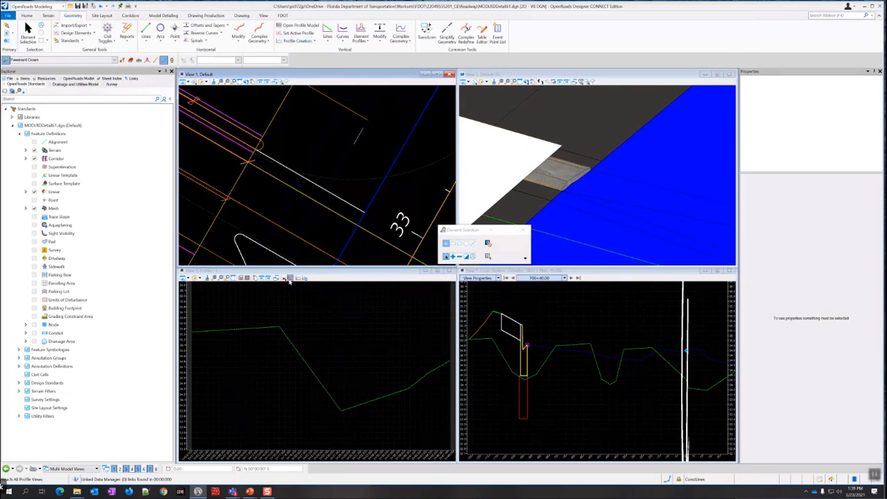
pyautogui.click(284, 278)
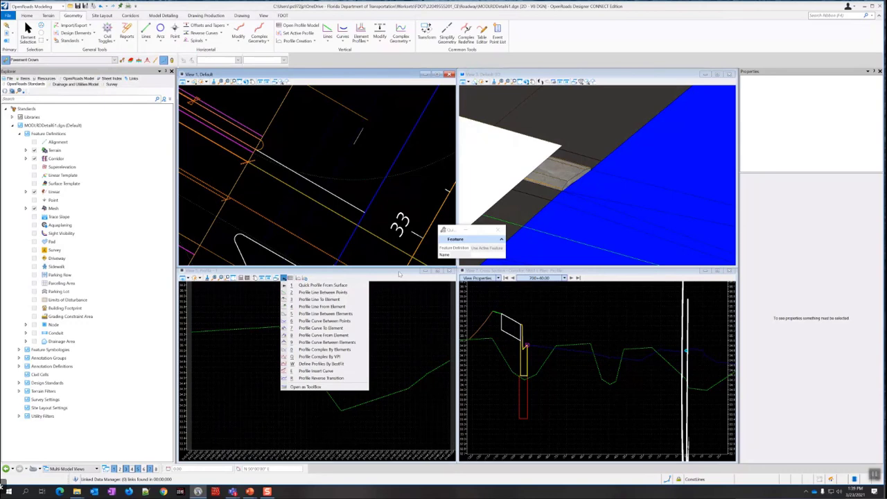
pyautogui.click(384, 217)
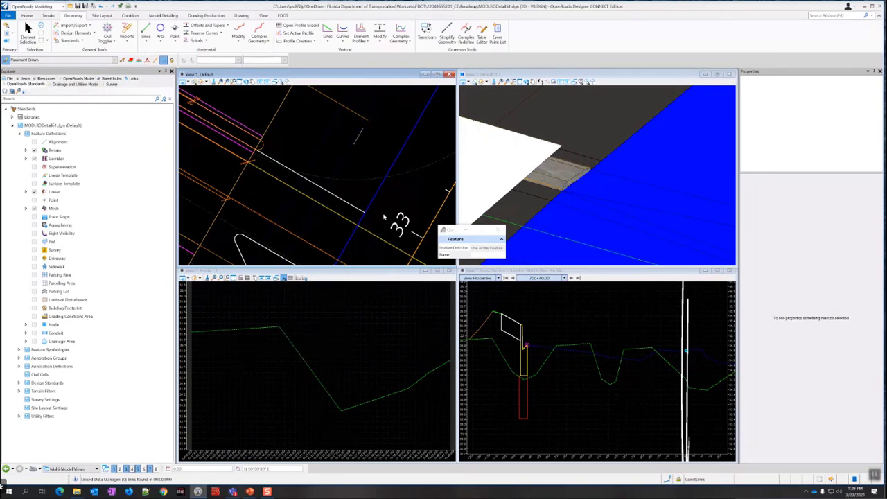
pyautogui.click(327, 42)
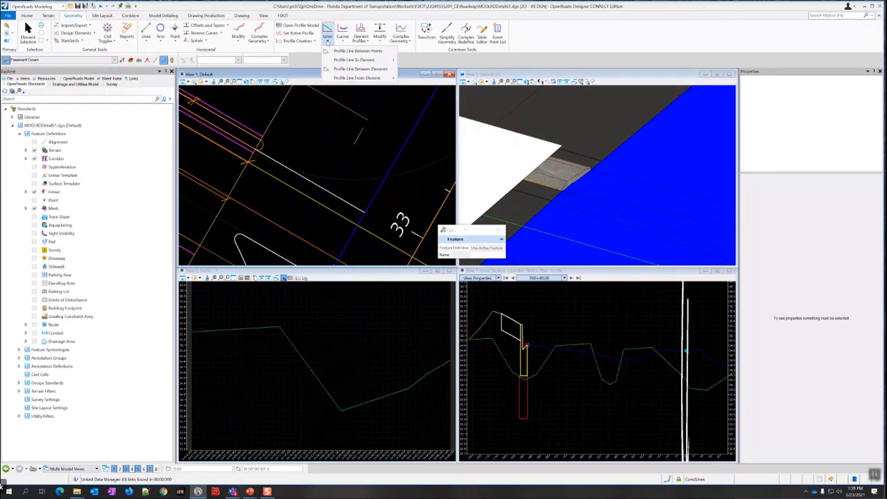
pyautogui.click(327, 41)
pyautogui.click(361, 40)
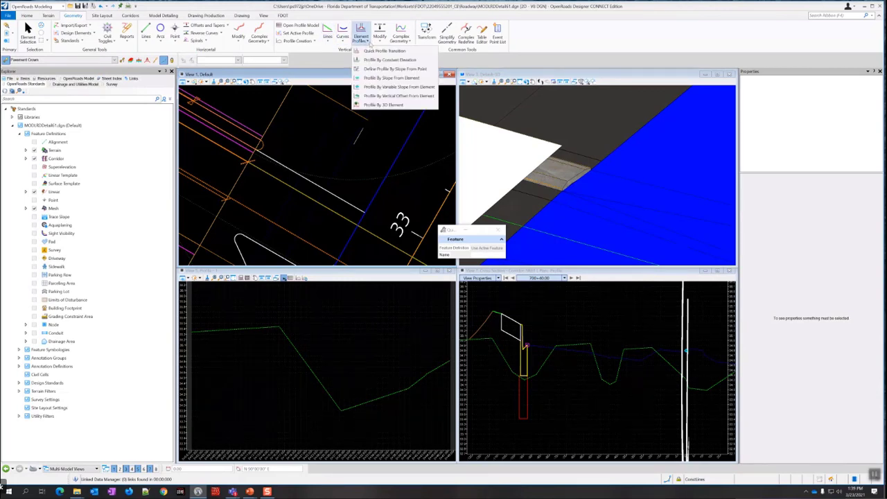
pyautogui.click(422, 78)
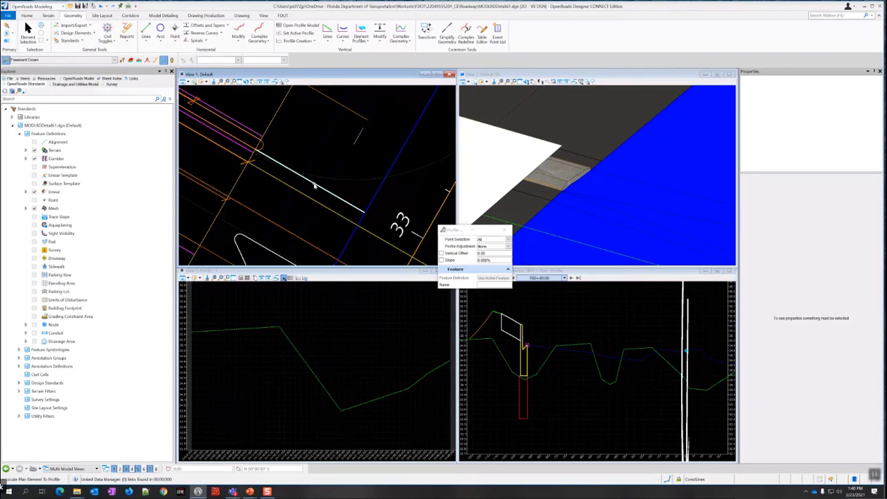
pyautogui.click(28, 31)
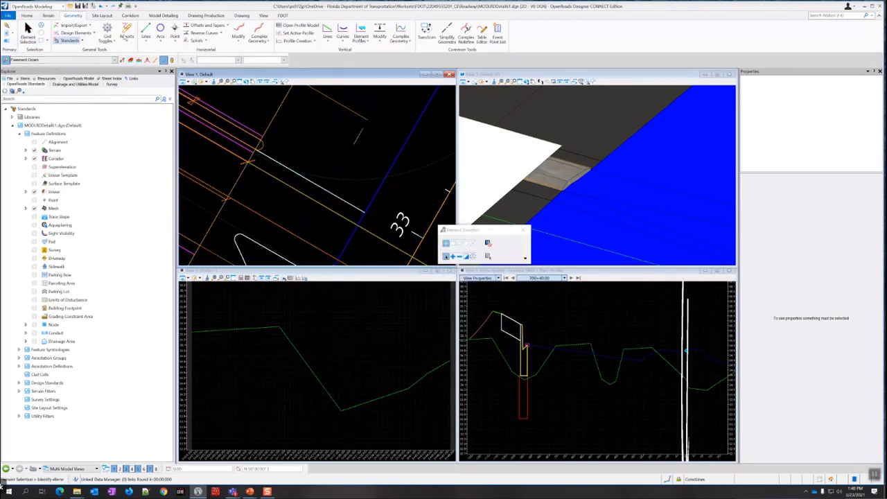
pyautogui.click(298, 33)
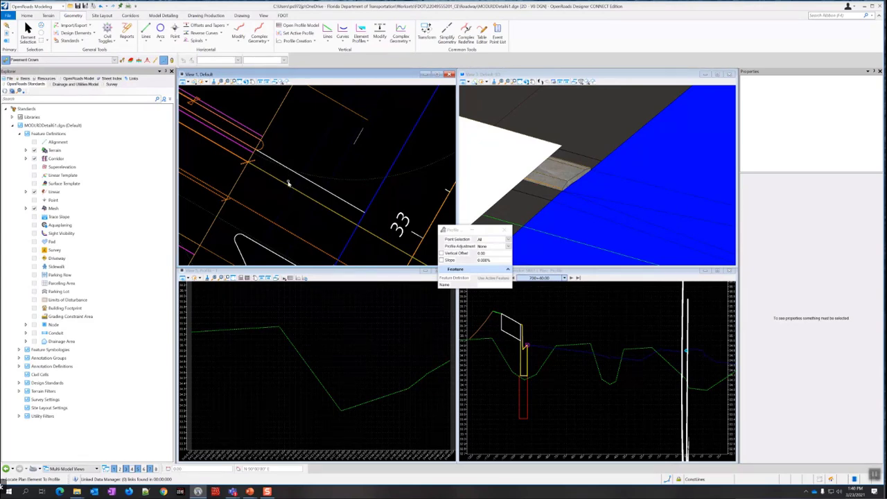
pyautogui.click(287, 178)
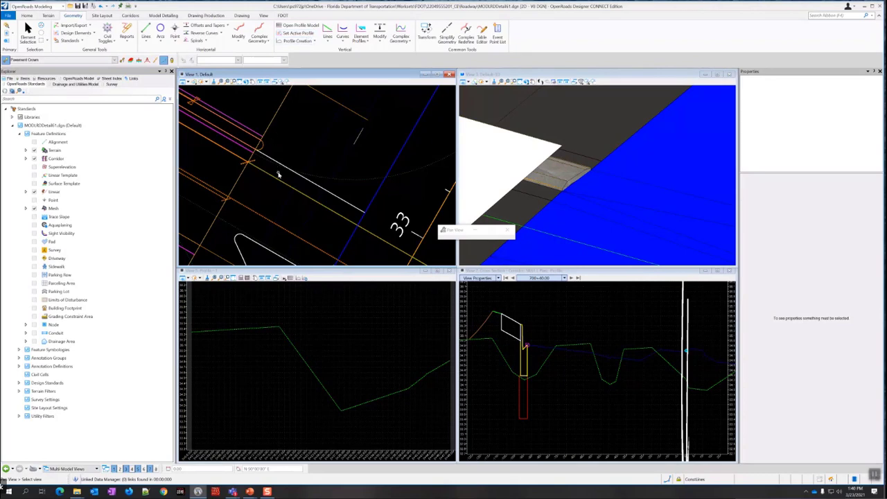
pyautogui.scroll(2, 275, 179)
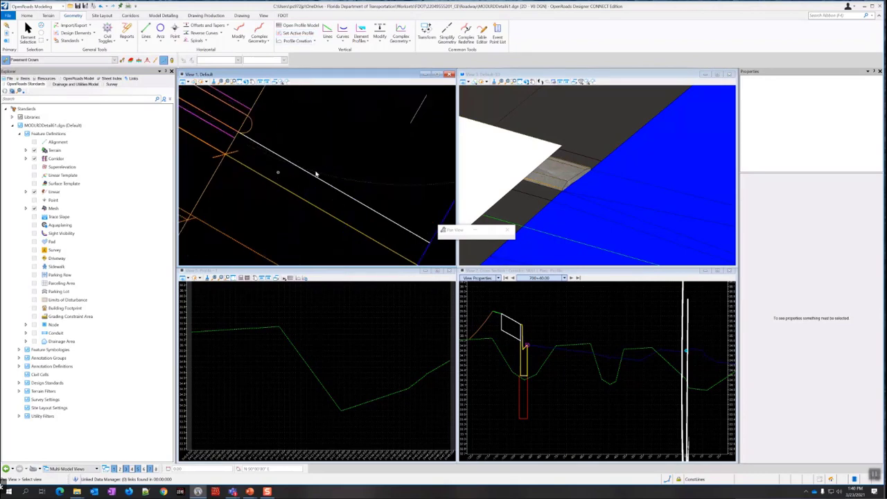
pyautogui.scroll(-3, 296, 178)
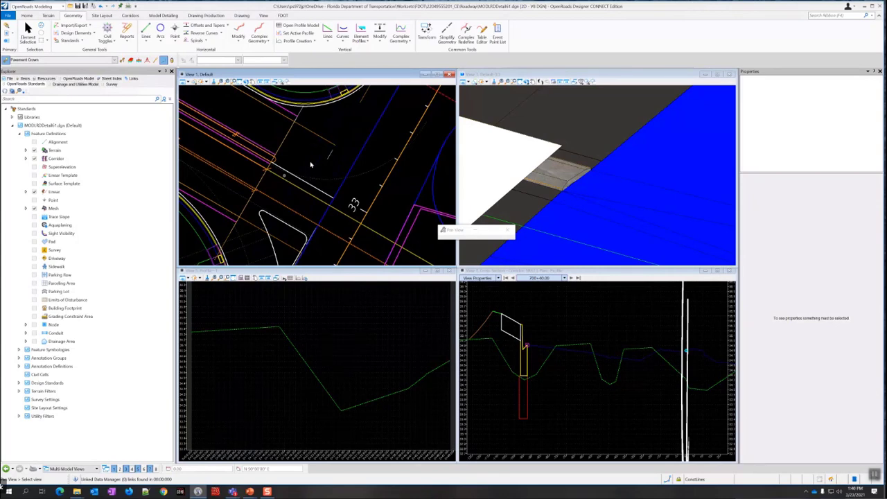
pyautogui.scroll(2, 288, 180)
pyautogui.moveTo(292, 153); pyautogui.dragTo(268, 178, button='middle')
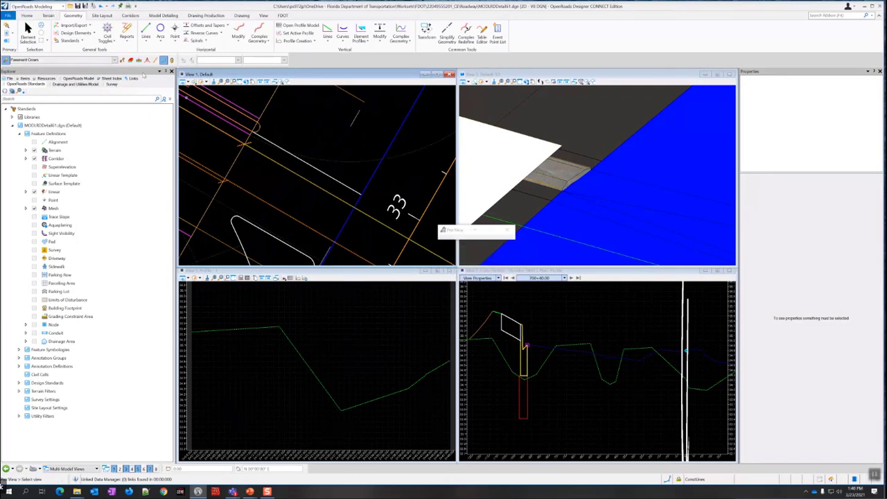
pyautogui.click(27, 31)
pyautogui.moveTo(296, 167); pyautogui.dragTo(291, 168, button='middle')
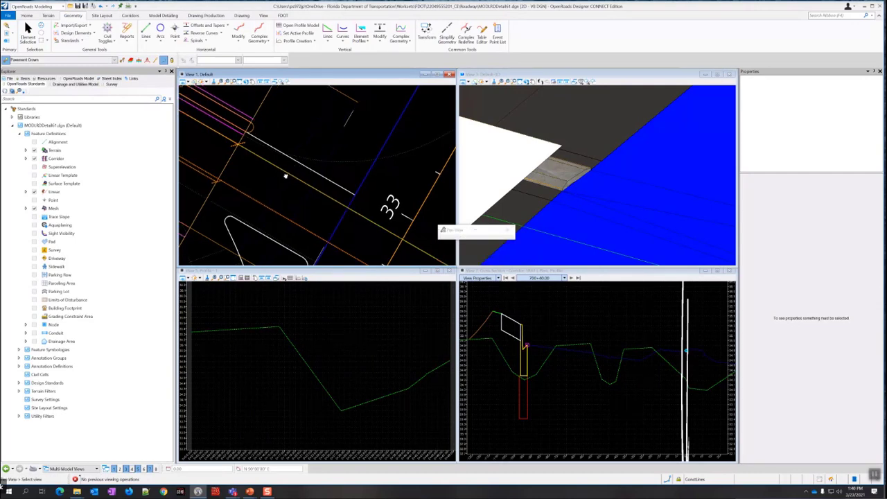
pyautogui.moveTo(277, 195); pyautogui.dragTo(275, 214, button='middle')
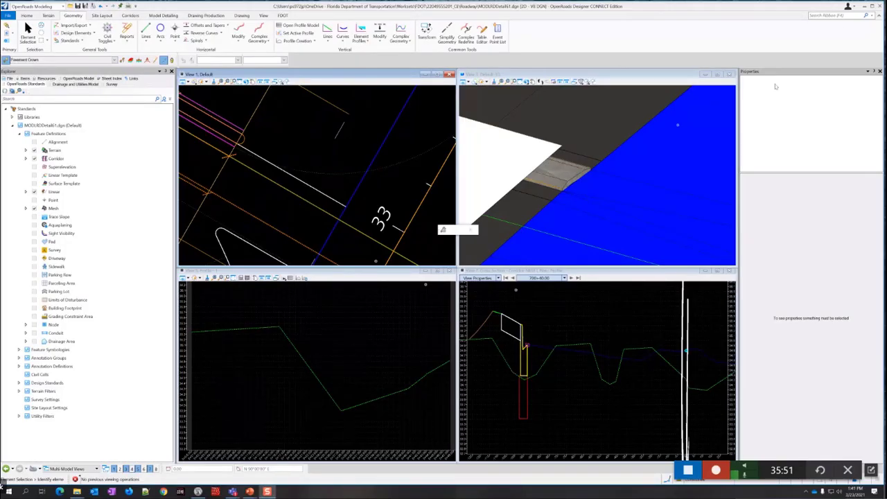
pyautogui.click(25, 492)
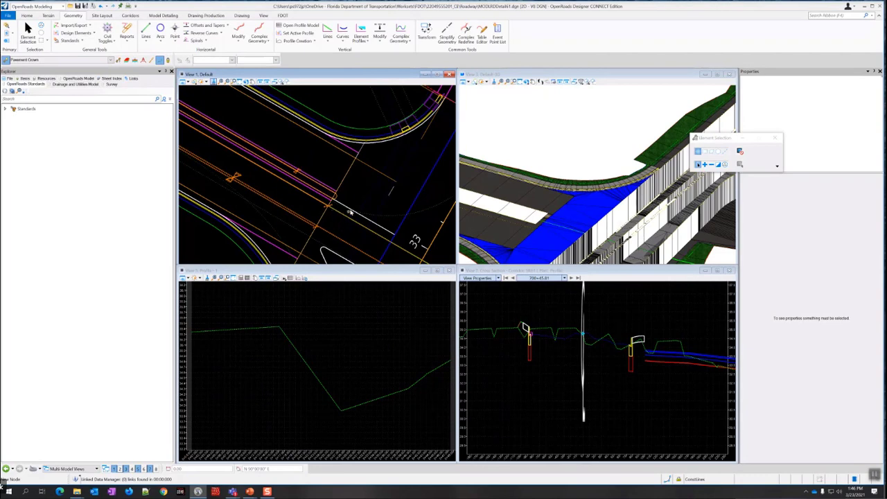
# - Start Profile By Slope From Element on the pavement crown line, using the CL_SR61 alignment centerline as the reference element
pyautogui.moveTo(357, 188); pyautogui.dragTo(333, 188, button='middle')
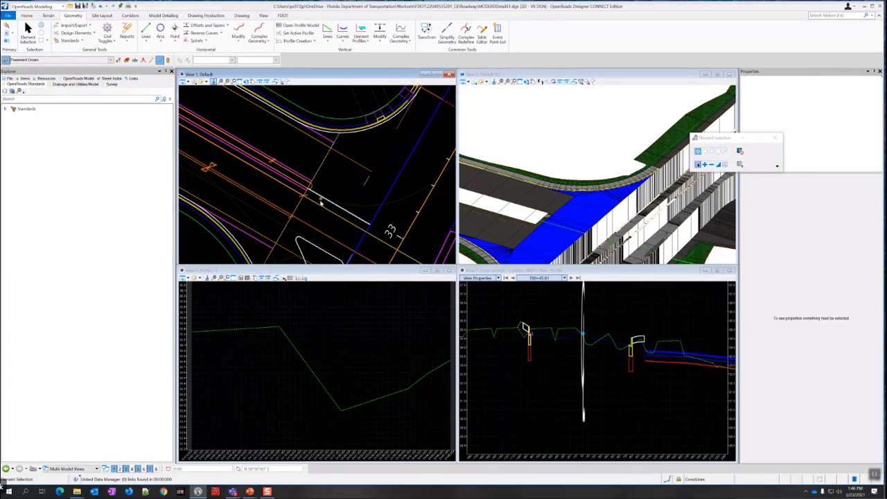
pyautogui.click(366, 41)
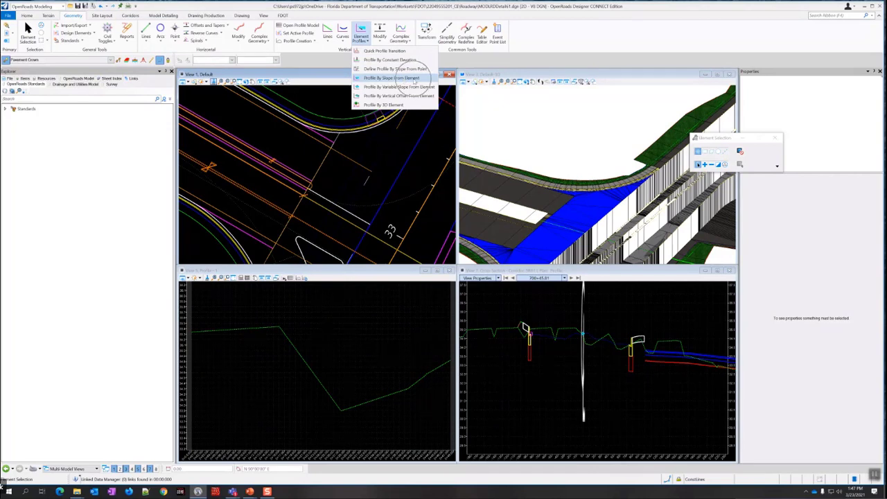
pyautogui.click(414, 80)
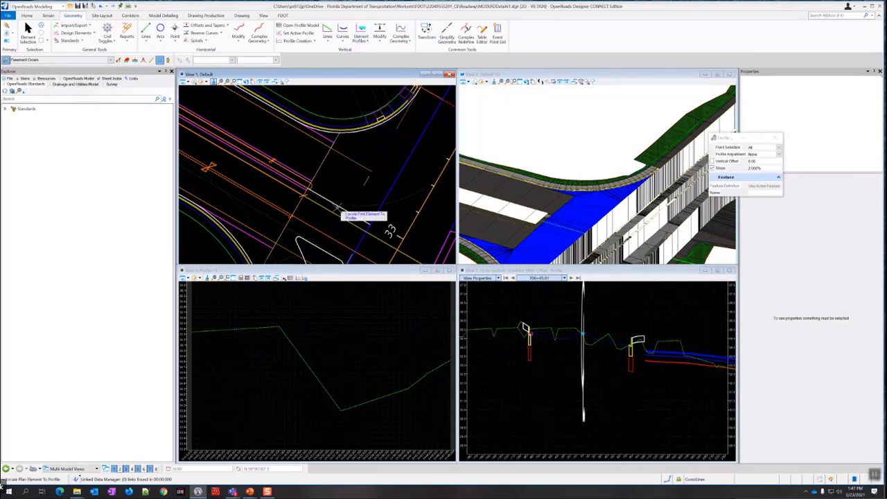
pyautogui.scroll(2, 339, 202)
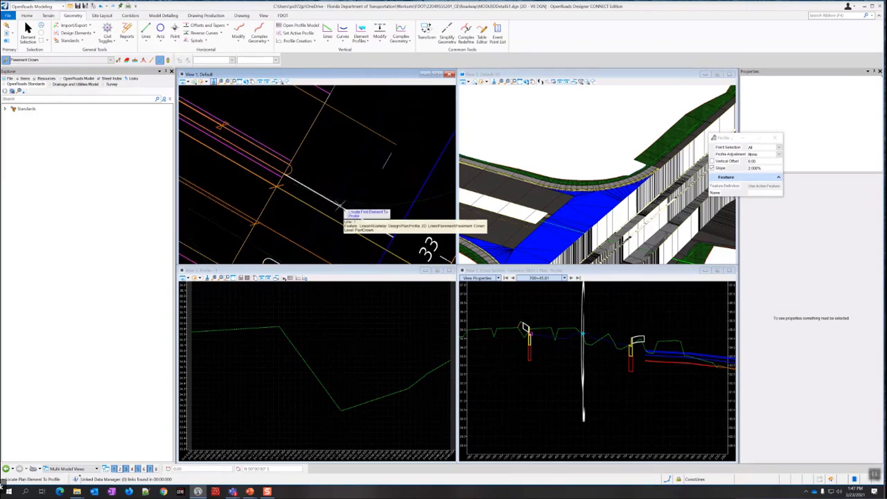
pyautogui.click(340, 206)
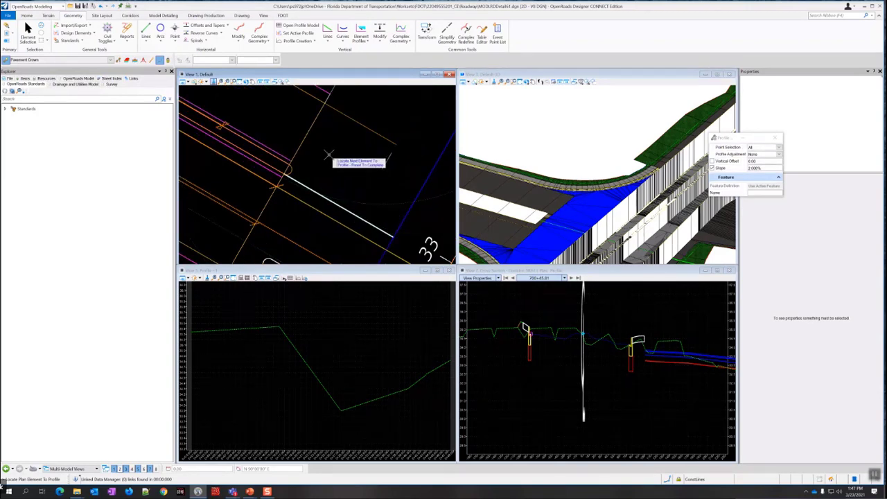
pyautogui.rightClick(315, 207)
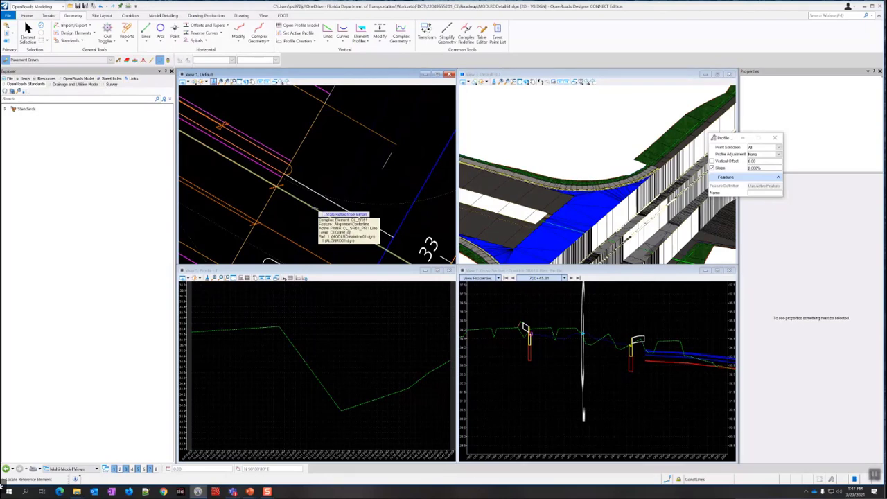
pyautogui.click(315, 207)
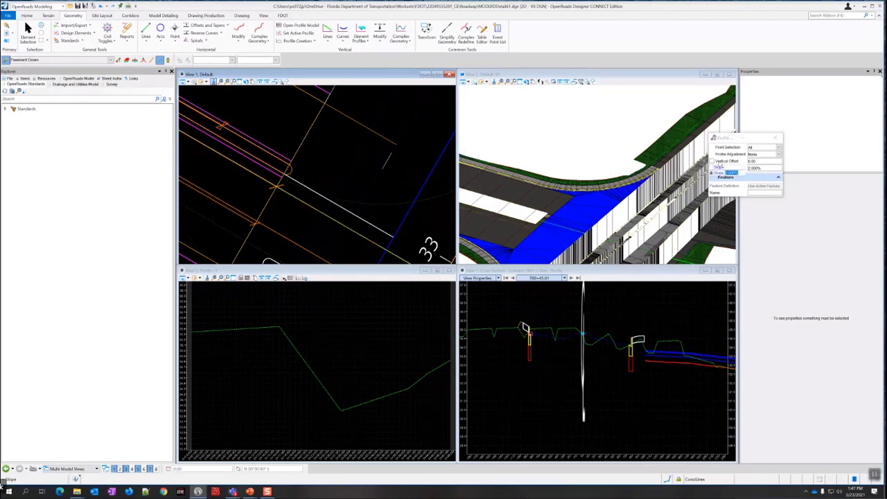
# - Create the pavement crown line's profile at 2.000% slope with point selection All, adjustment None, vertical offset 0.00 and the active Pavement Crown feature
pyautogui.moveTo(729, 138); pyautogui.dragTo(533, 123)
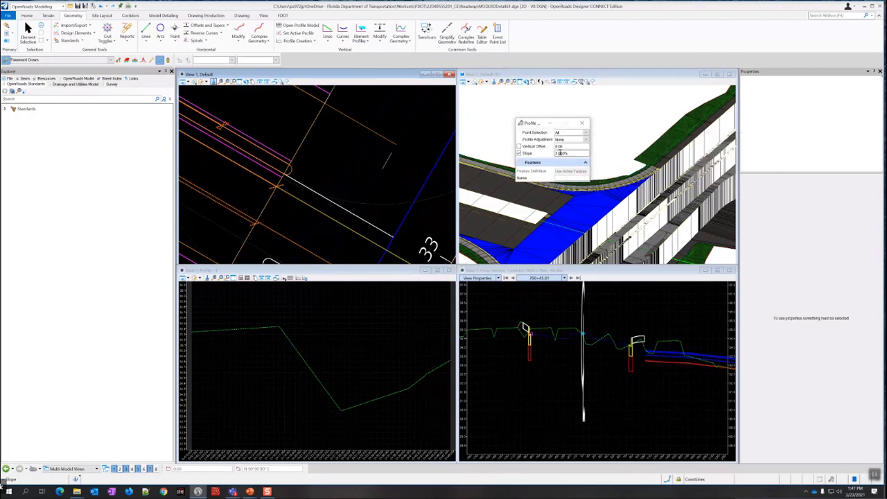
pyautogui.click(357, 167)
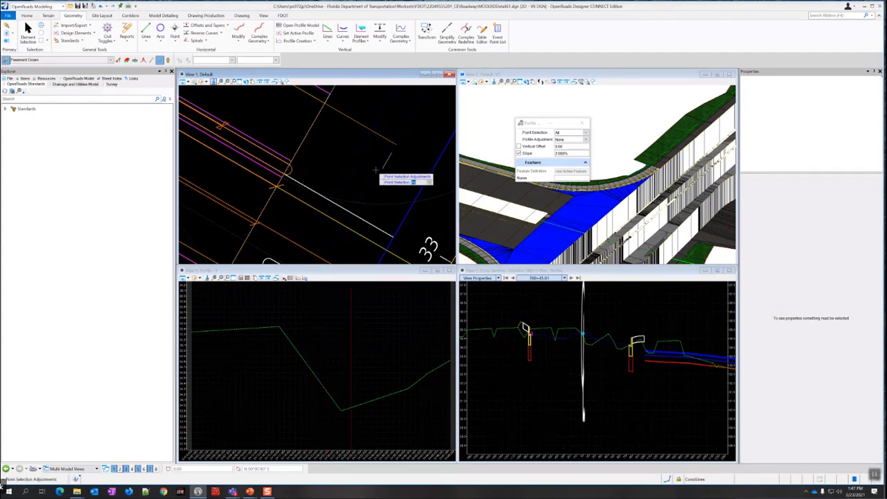
pyautogui.click(332, 162)
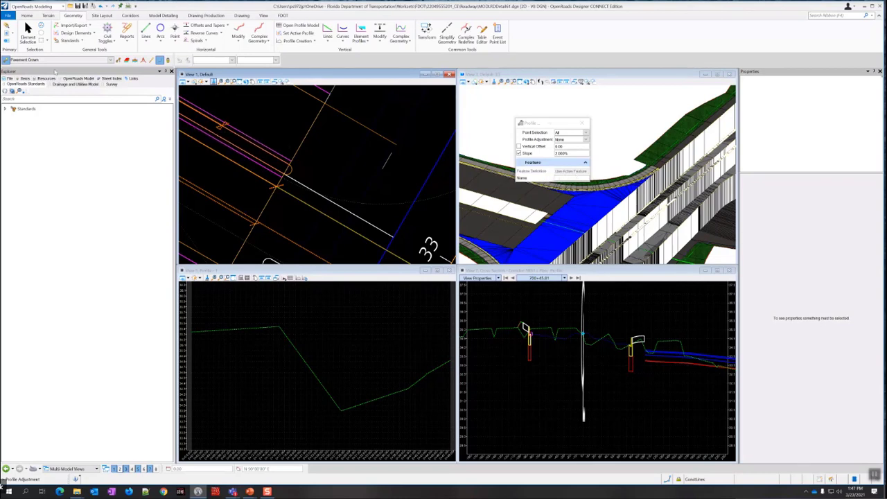
pyautogui.click(111, 60)
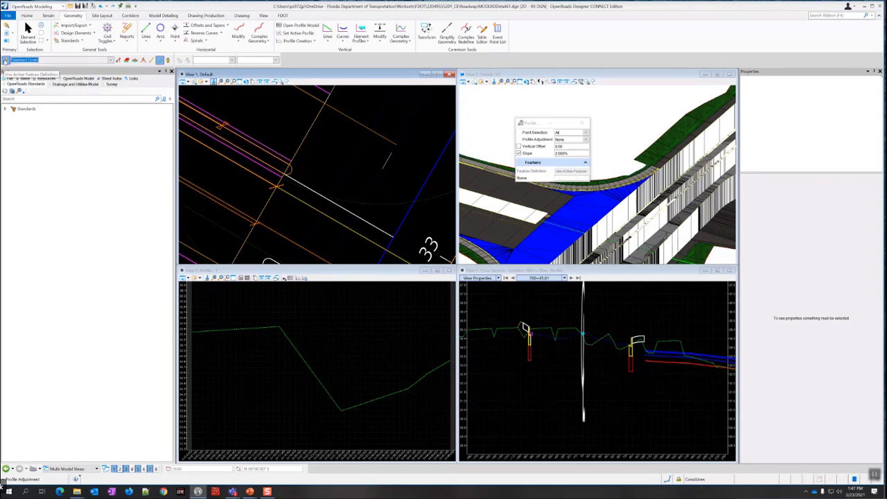
pyautogui.click(5, 61)
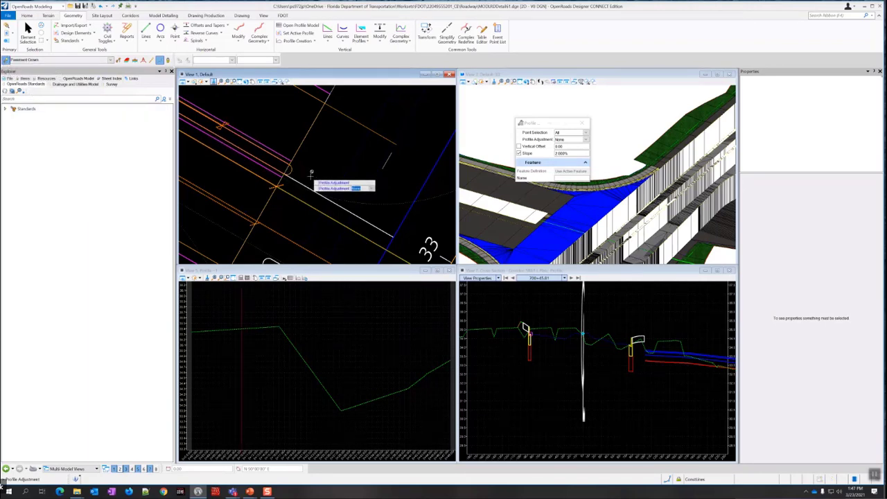
pyautogui.click(343, 178)
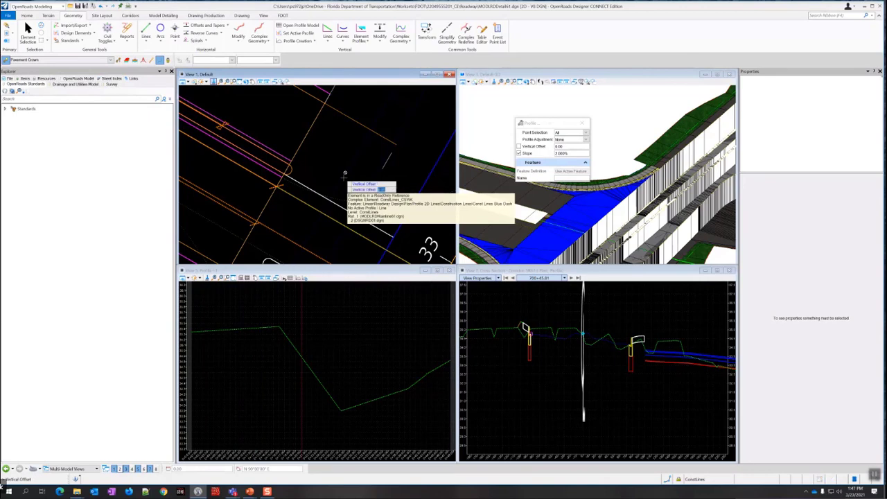
pyautogui.click(344, 173)
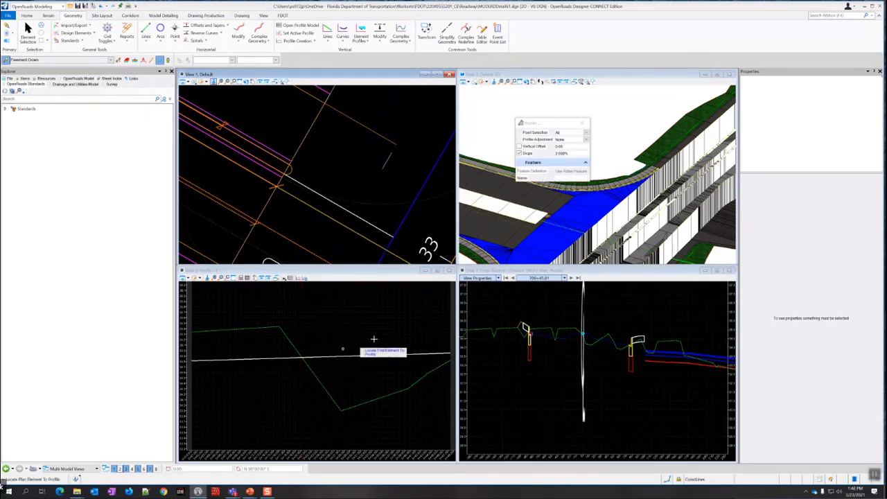
# - Set the slope-projected profile in View 5 as the active profile of the pavement crown line
pyautogui.scroll(3, 479, 246)
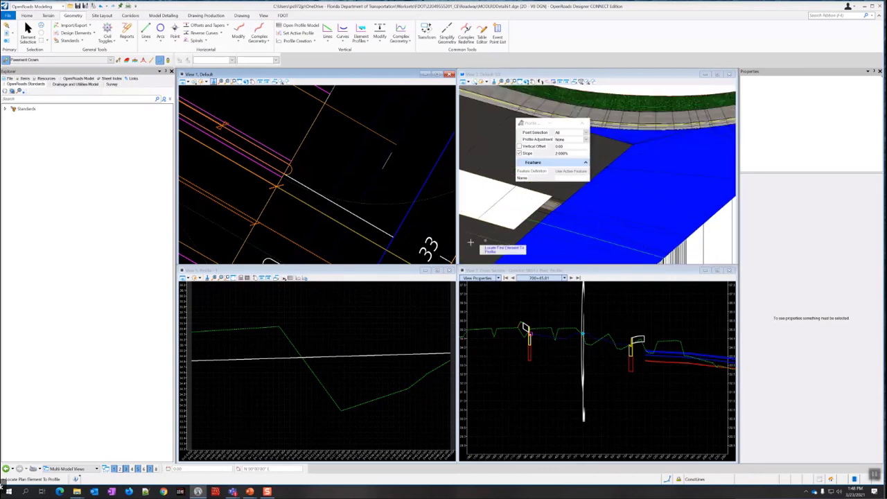
pyautogui.click(28, 34)
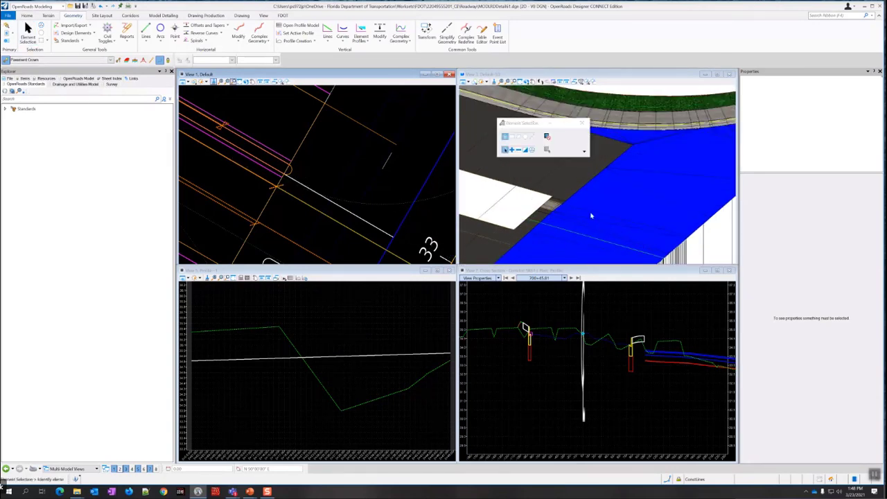
pyautogui.scroll(3, 560, 217)
pyautogui.scroll(2, 554, 212)
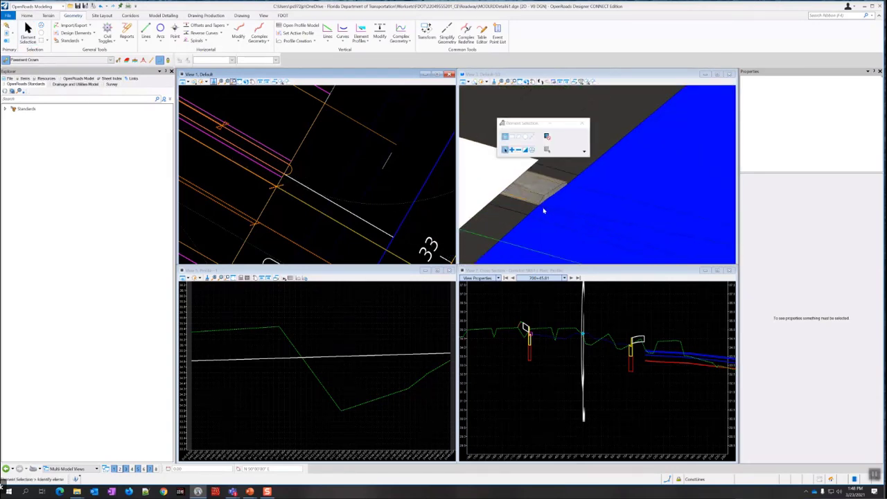
pyautogui.click(401, 310)
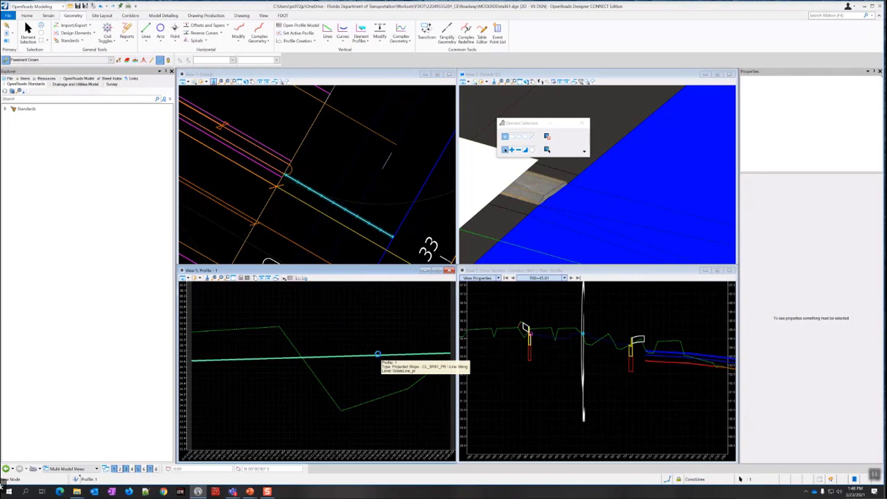
pyautogui.click(377, 354)
pyautogui.click(390, 354)
pyautogui.scroll(-2, 357, 336)
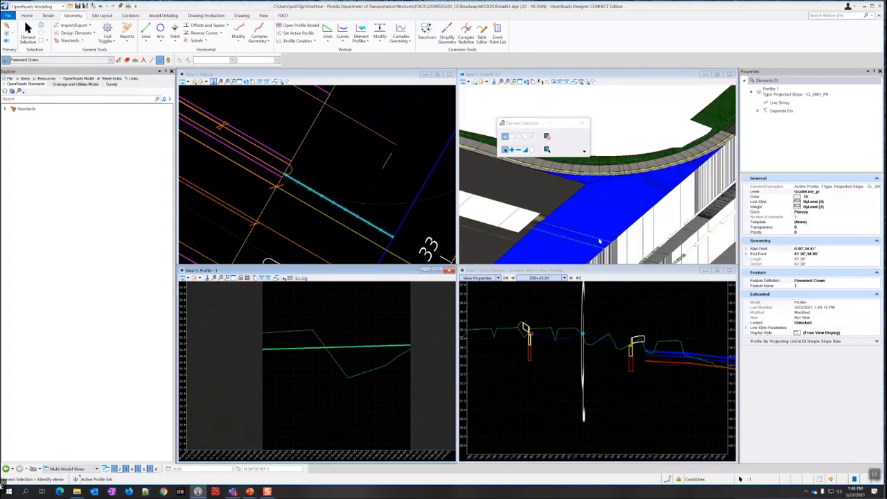
# - Examine in the 3D view how the profiled crown line meets the traffic separator nose and runs toward the crossroad
pyautogui.scroll(4, 555, 235)
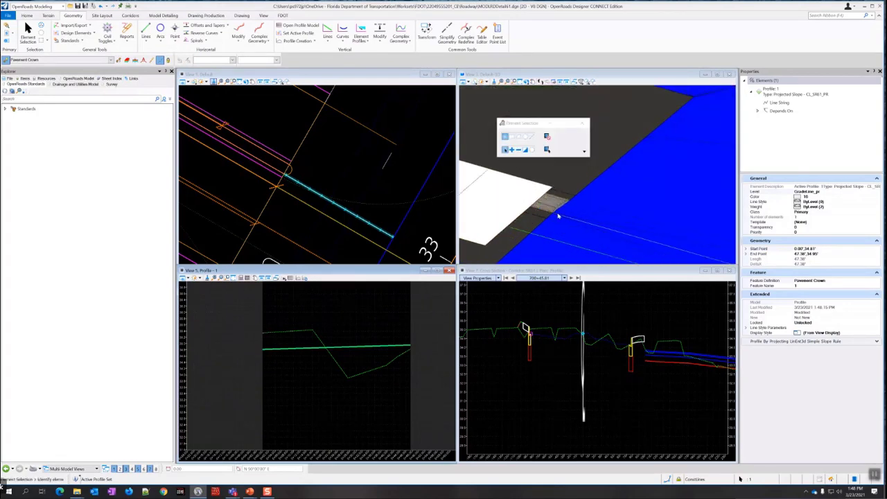
pyautogui.scroll(2, 551, 221)
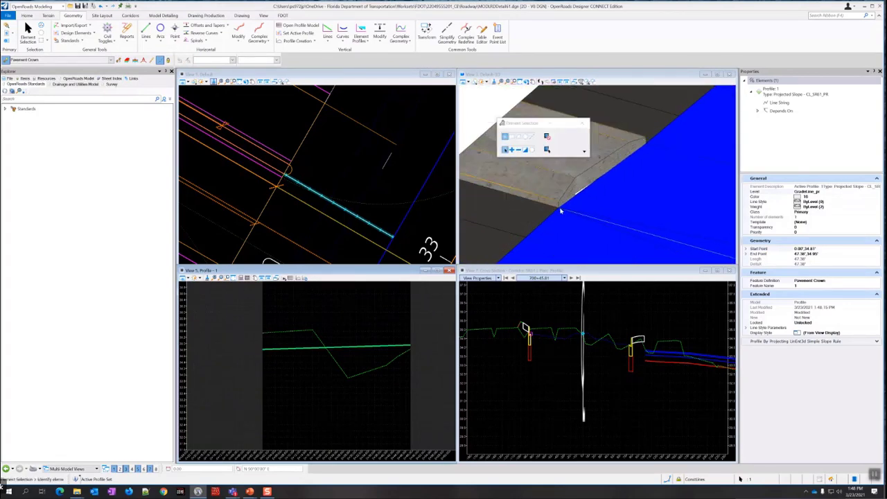
pyautogui.scroll(-2, 555, 219)
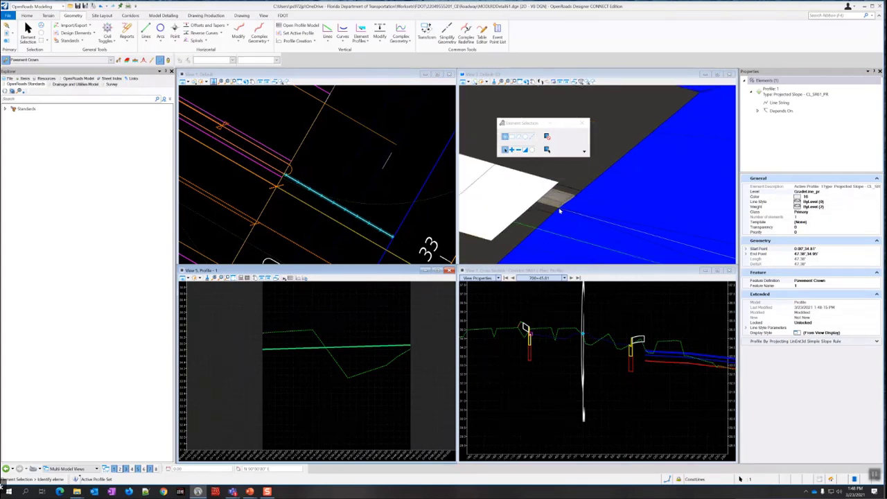
pyautogui.click(527, 82)
pyautogui.click(545, 90)
pyautogui.moveTo(550, 241); pyautogui.dragTo(604, 177)
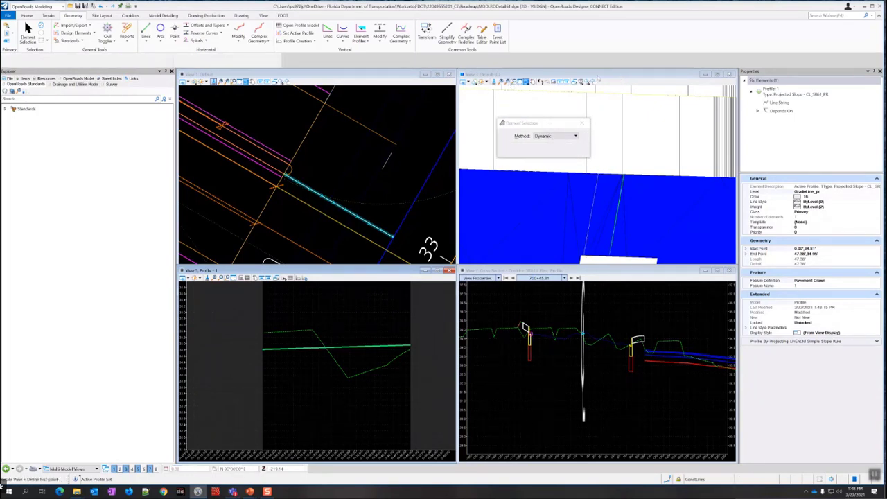
# - Hide the blue terrain surface in the 3D view and examine the crown line's end at the crossroad pavement edge
pyautogui.click(469, 81)
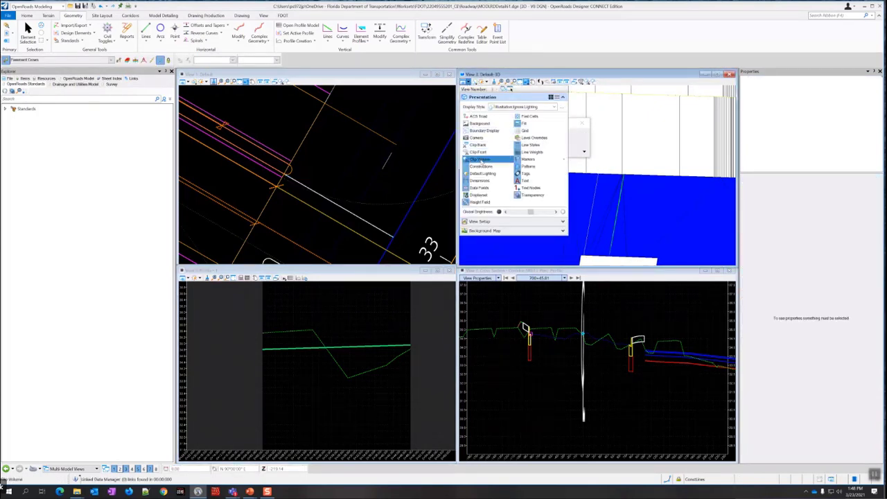
pyautogui.click(483, 174)
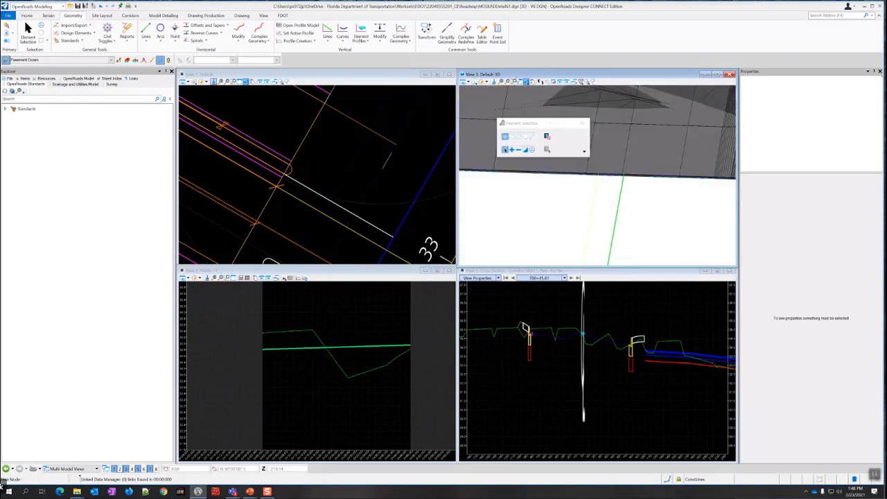
pyautogui.scroll(2, 598, 177)
pyautogui.scroll(2, 597, 177)
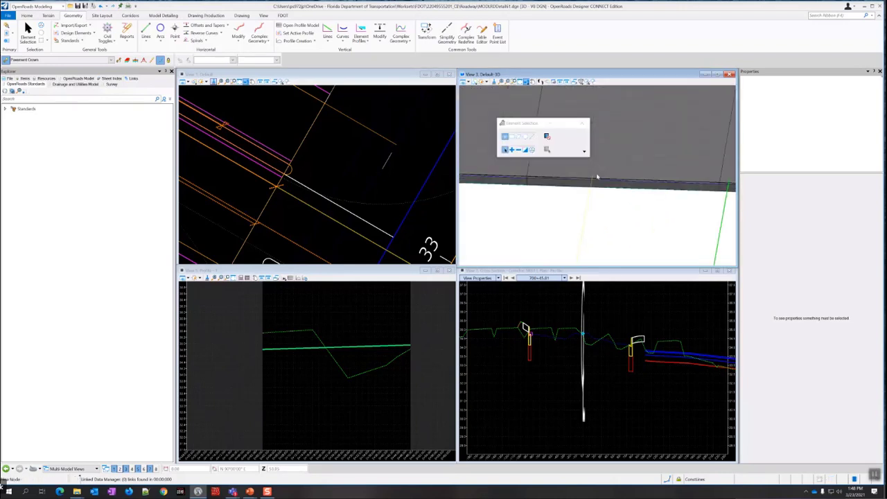
pyautogui.moveTo(660, 225); pyautogui.dragTo(641, 226, button='middle')
pyautogui.moveTo(641, 227); pyautogui.dragTo(615, 223)
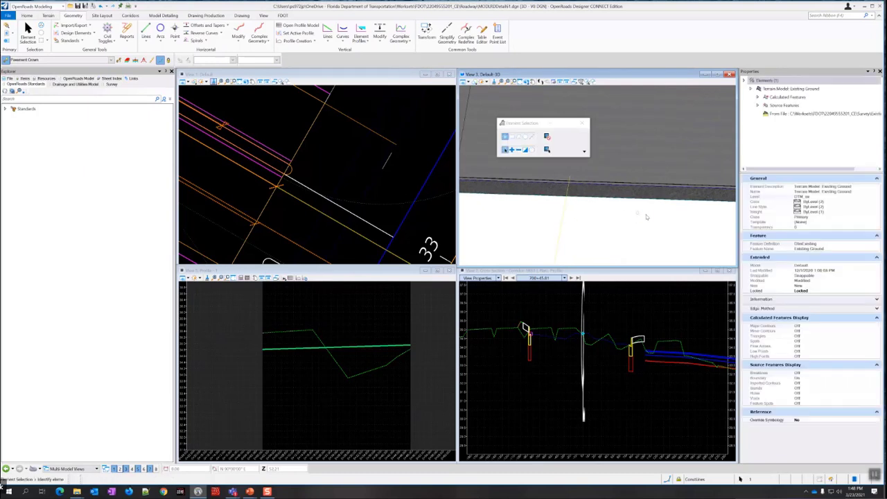
pyautogui.moveTo(648, 215); pyautogui.dragTo(617, 218, button='middle')
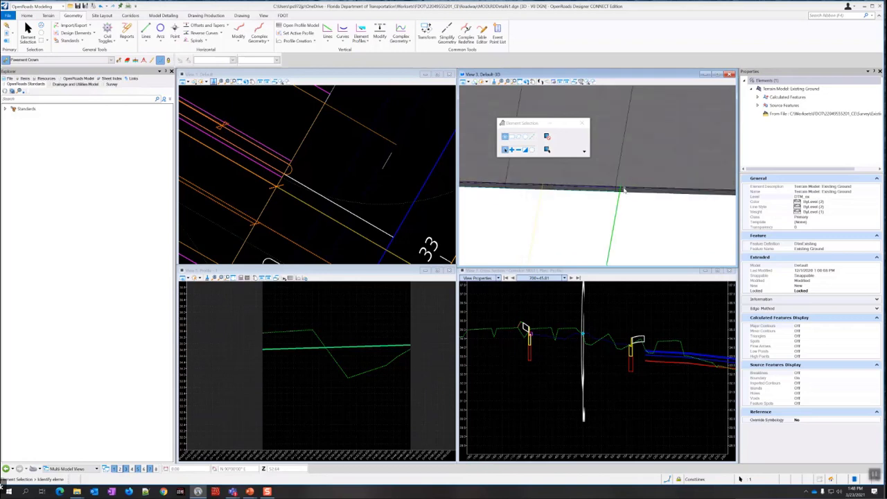
pyautogui.scroll(5, 544, 188)
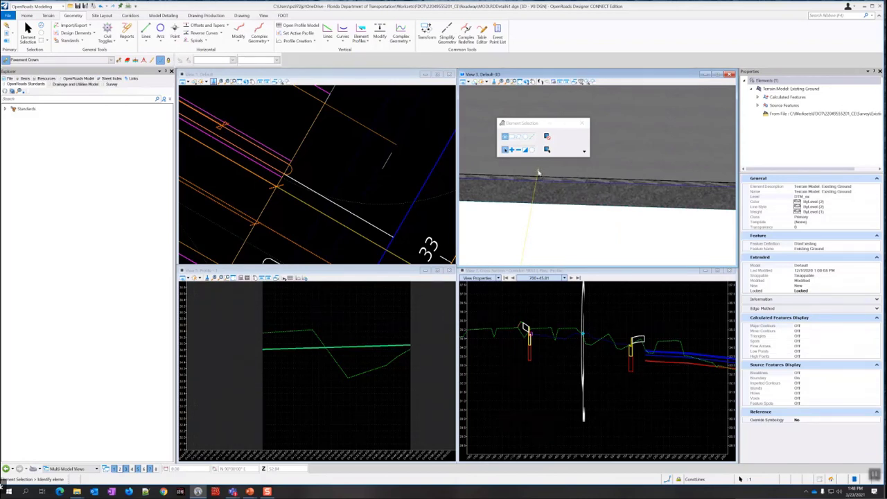
# - Compare the crown line's height with the crossroad surface from several 3D angles and bring back the blue terrain surface
pyautogui.click(526, 82)
pyautogui.click(542, 91)
pyautogui.click(600, 216)
pyautogui.click(512, 197)
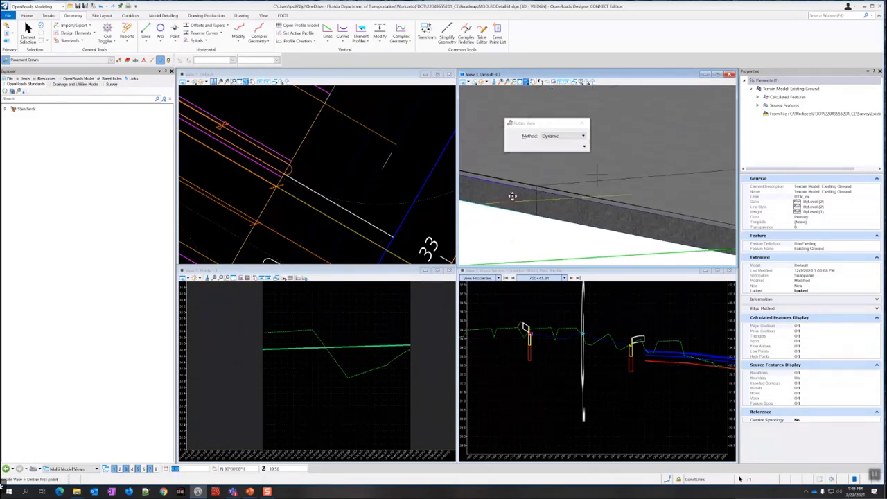
pyautogui.click(651, 230)
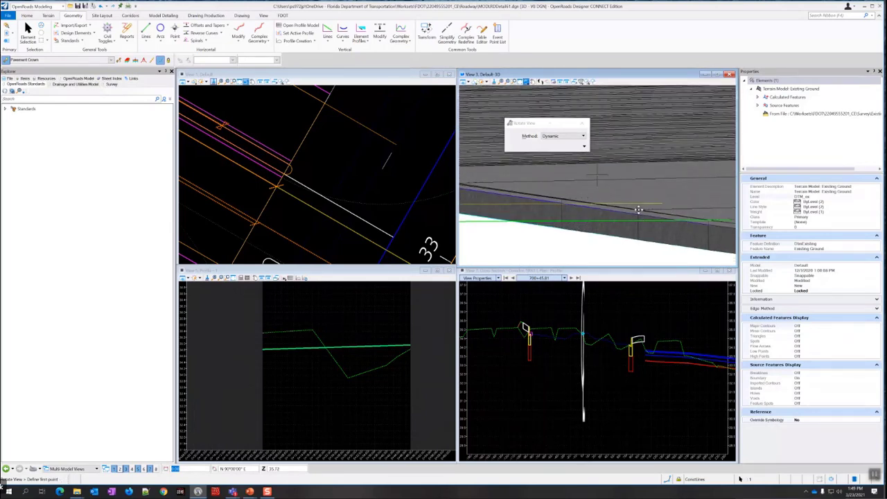
pyautogui.click(607, 232)
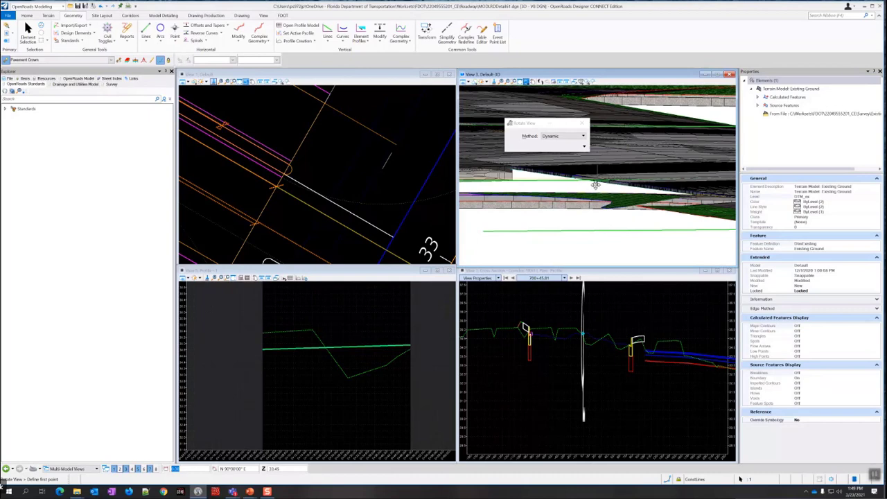
pyautogui.moveTo(596, 185); pyautogui.dragTo(516, 191)
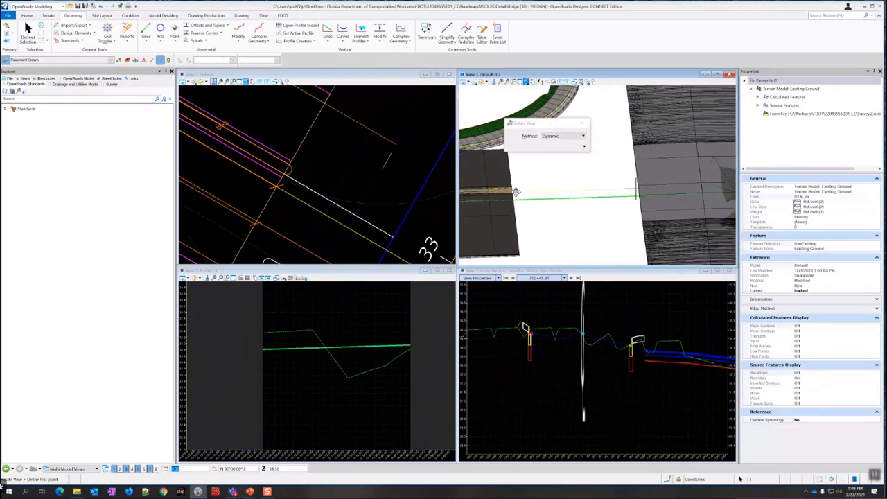
pyautogui.click(28, 31)
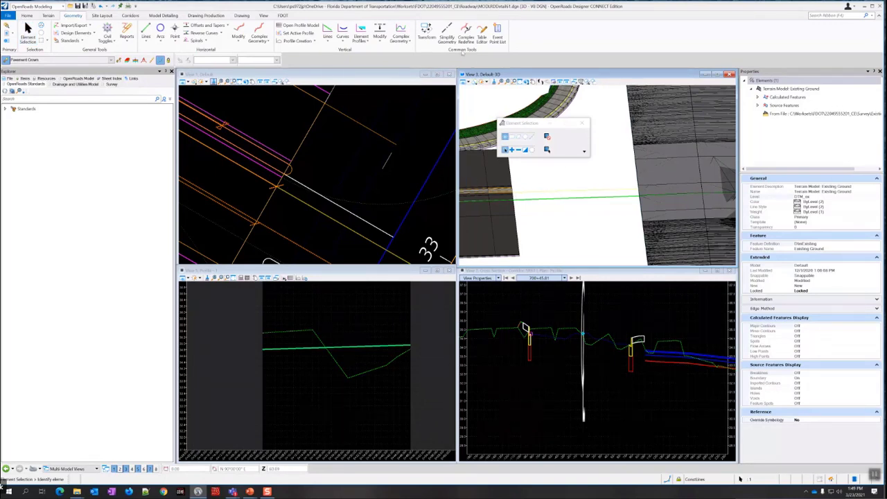
pyautogui.click(619, 245)
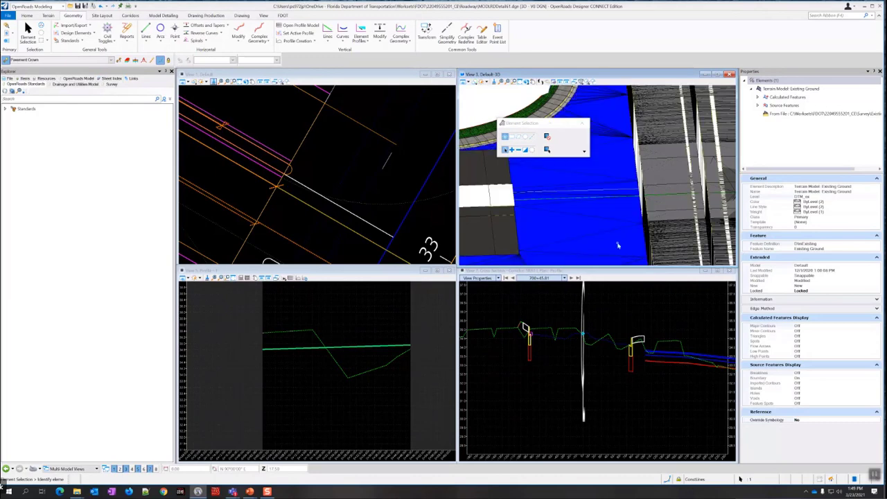
# - Create a Profile Intersection Point on the pavement crown line's profile where the pavement slope break line crosses it
pyautogui.click(337, 308)
pyautogui.click(393, 218)
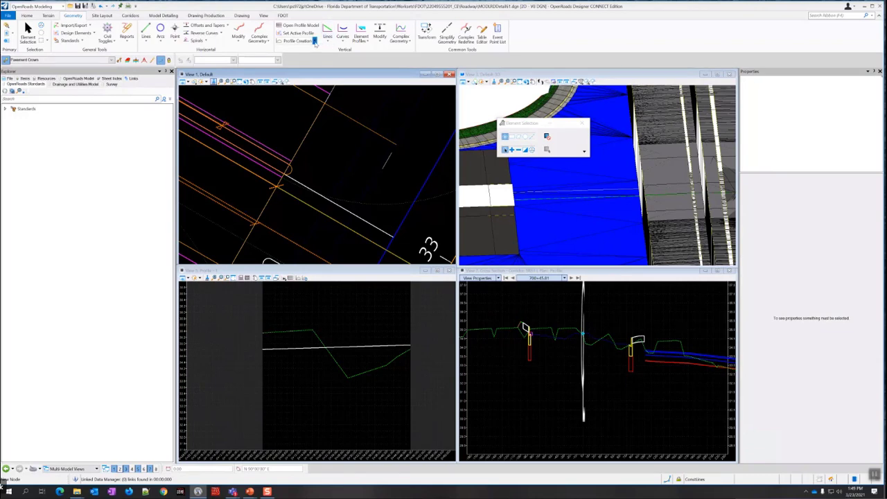
pyautogui.click(315, 42)
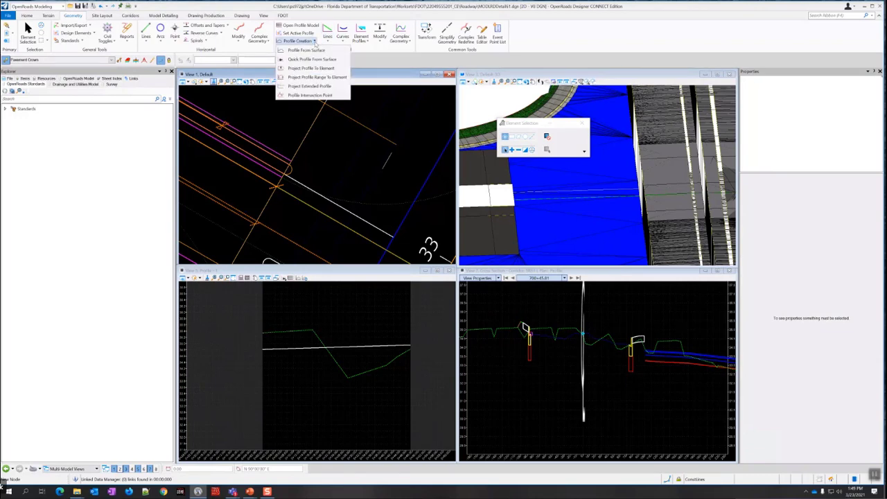
pyautogui.click(317, 95)
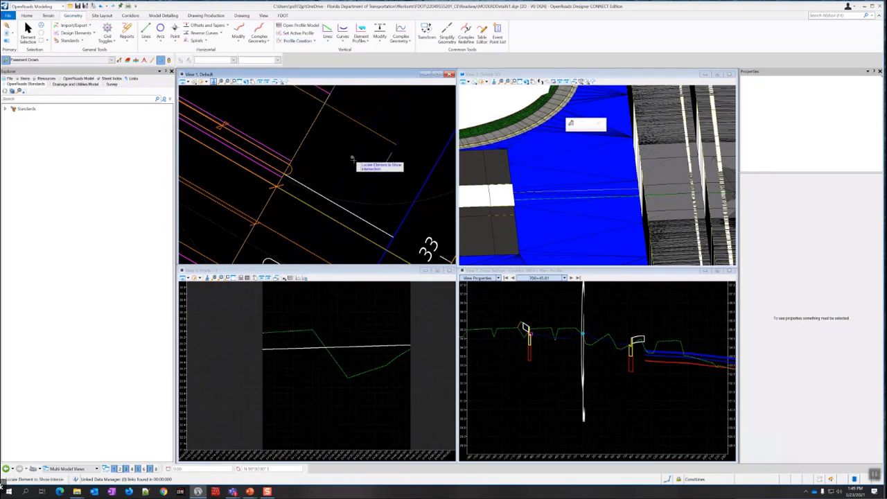
pyautogui.click(386, 233)
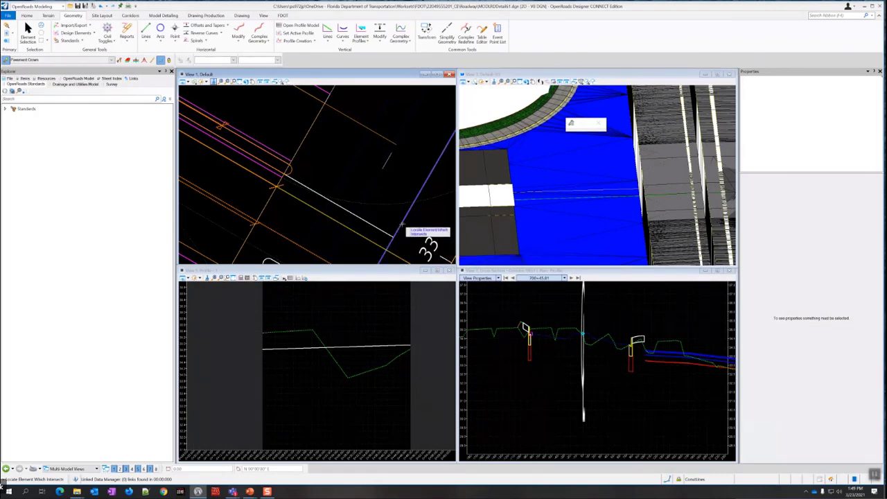
pyautogui.moveTo(429, 241)
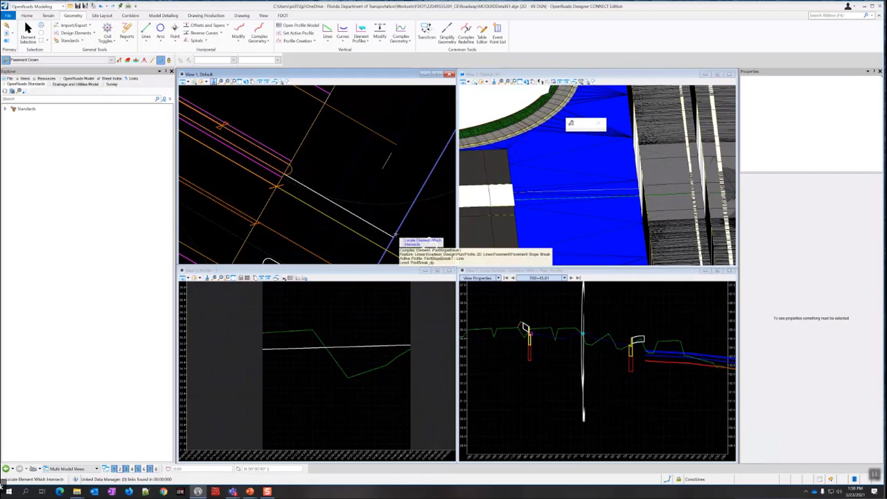
pyautogui.click(397, 235)
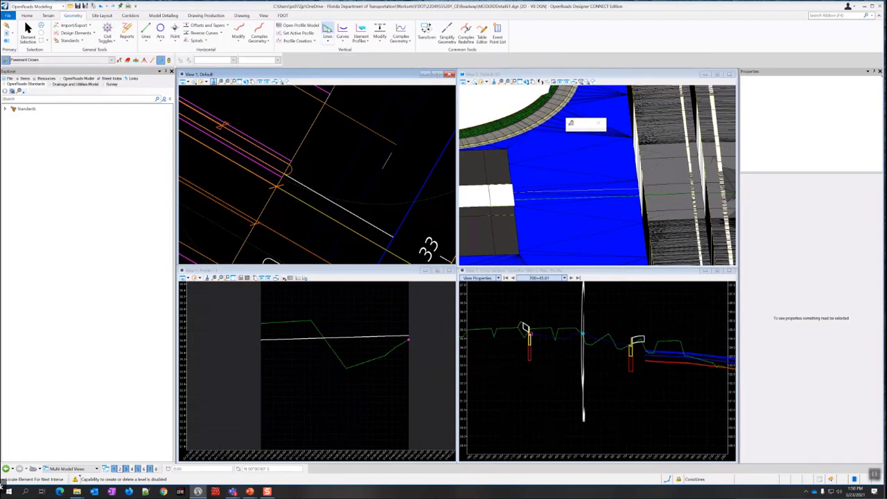
# - Draw a Profile Line Between Points about 47.4 ft long from the crown profile's start to the pavement slope break intersection point
pyautogui.click(327, 38)
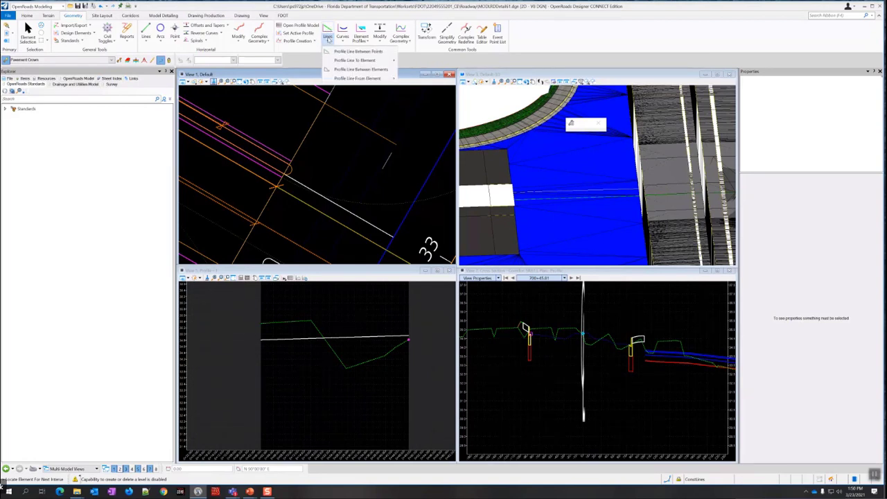
pyautogui.click(349, 53)
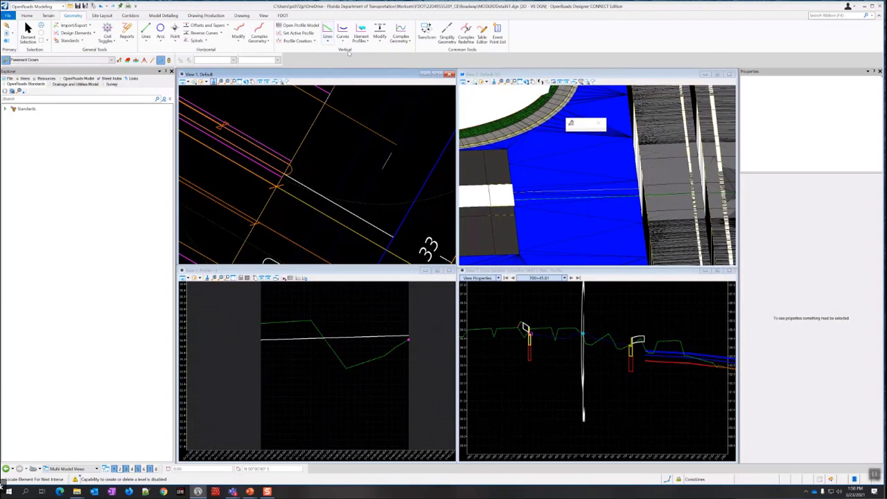
pyautogui.click(267, 313)
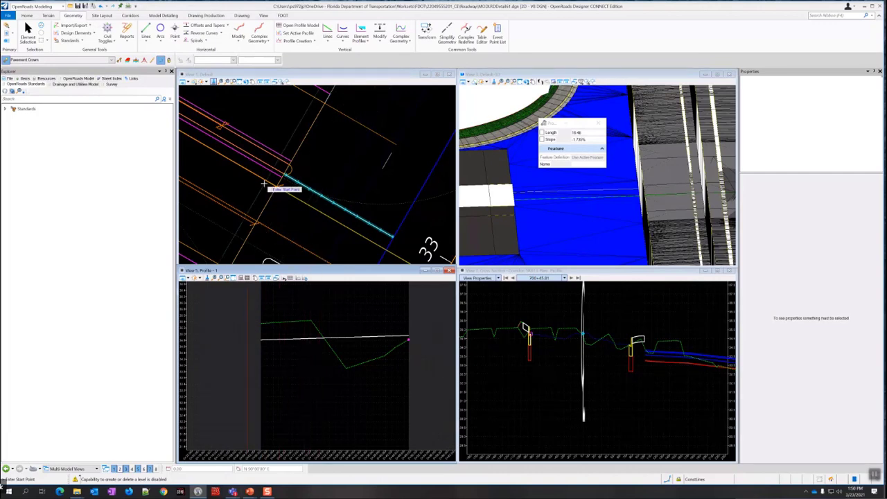
pyautogui.scroll(1, 281, 176)
pyautogui.scroll(1, 280, 175)
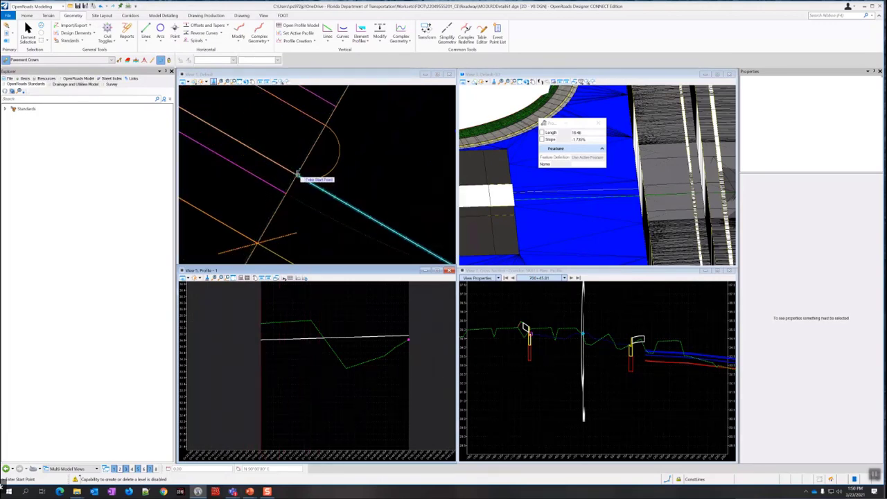
pyautogui.click(260, 339)
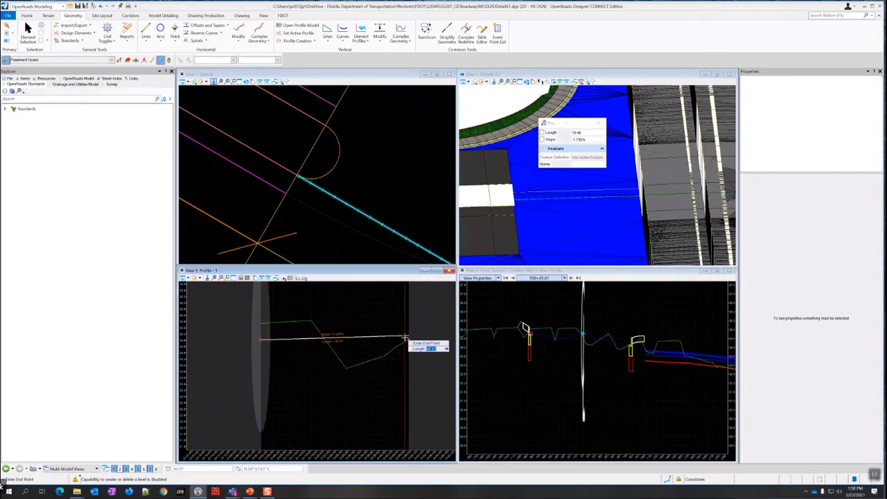
pyautogui.scroll(3, 409, 338)
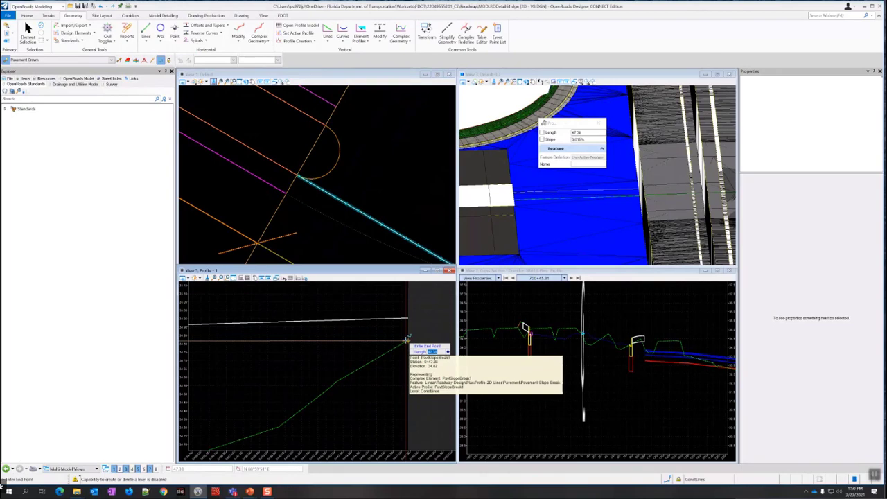
pyautogui.click(407, 340)
pyautogui.scroll(-3, 405, 340)
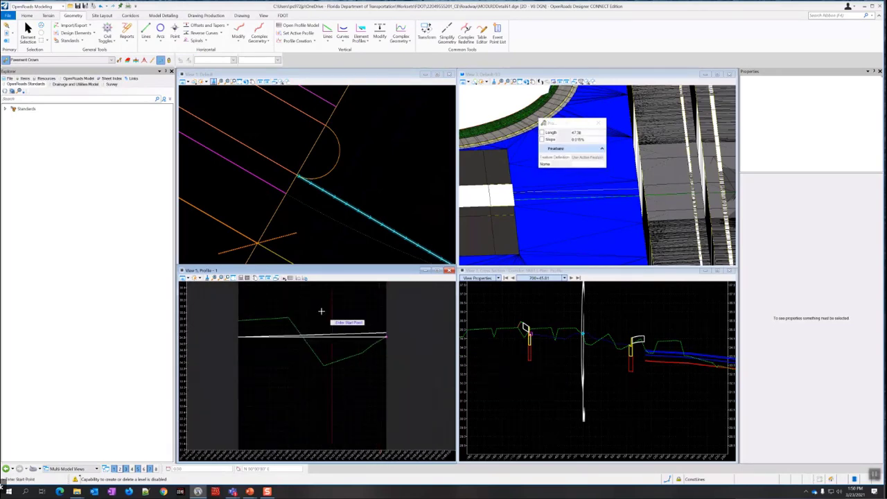
pyautogui.press('Escape')
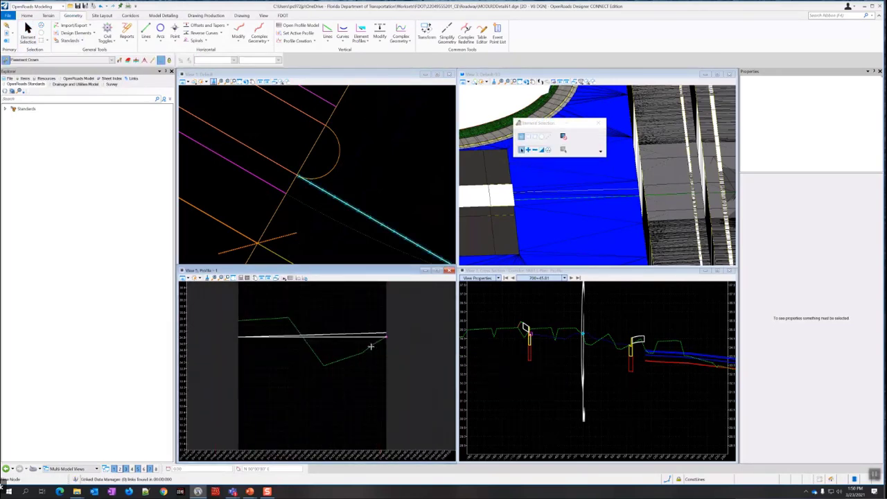
# - Set the newly drawn lower profile line as the pavement crown line's active profile
pyautogui.click(366, 340)
pyautogui.moveTo(365, 339)
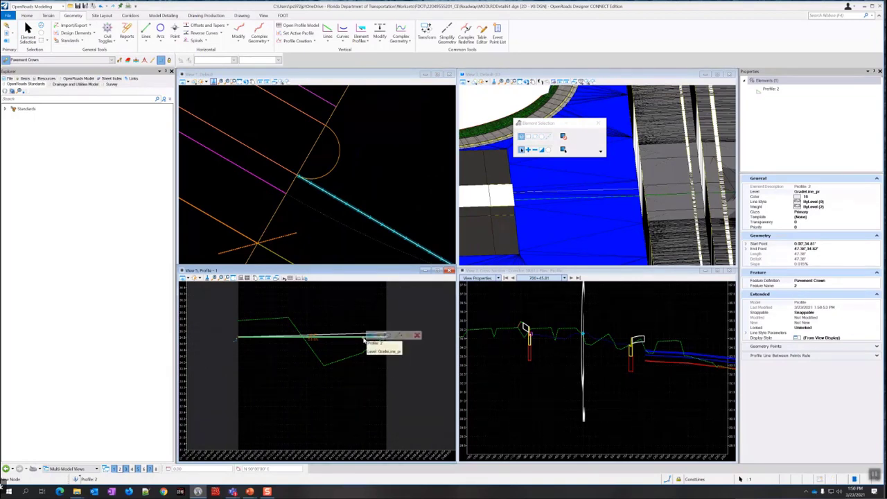
pyautogui.click(379, 336)
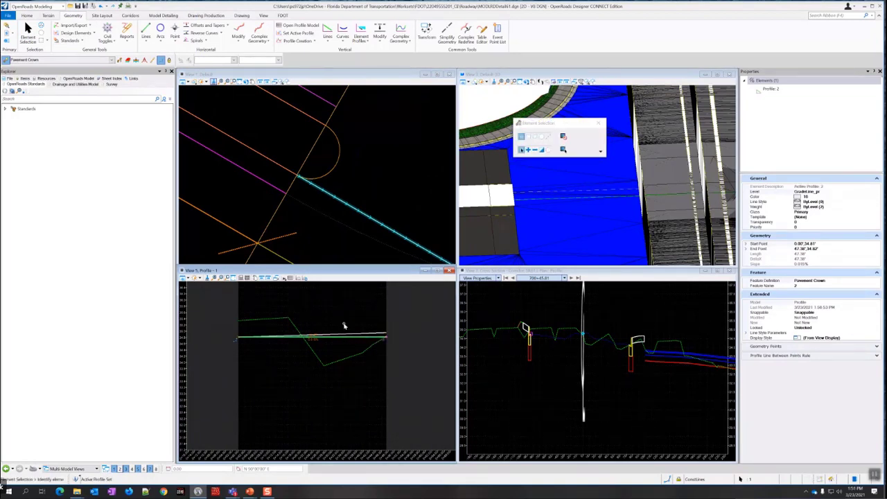
pyautogui.click(358, 319)
# - Examine in the 3D view how the crown line runs from the traffic separator to the crossroad pavement edge
pyautogui.scroll(3, 629, 194)
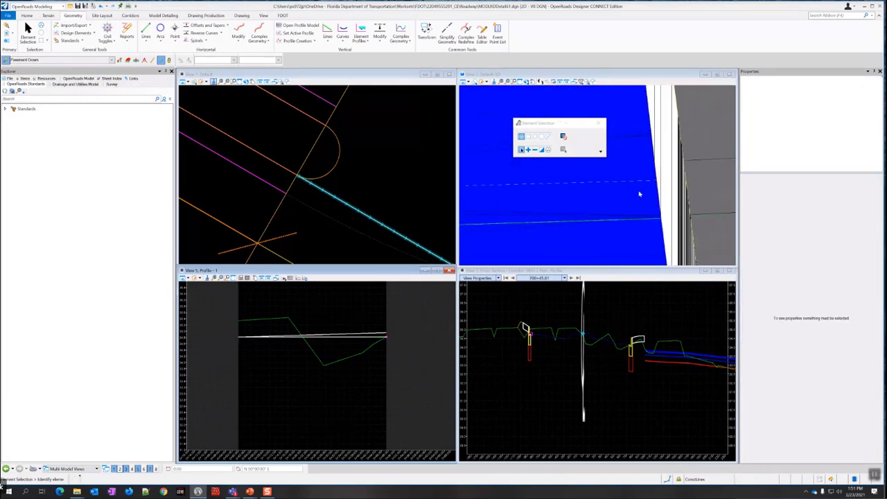
pyautogui.scroll(-3, 530, 187)
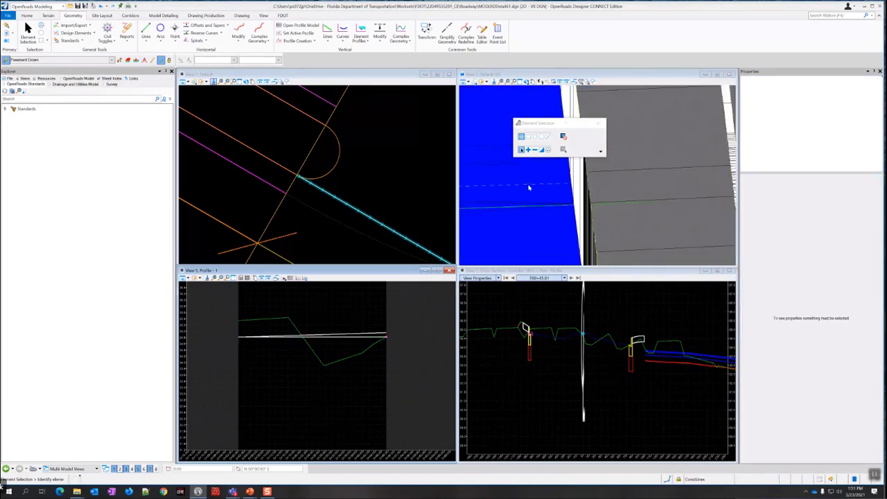
pyautogui.moveTo(505, 194); pyautogui.dragTo(572, 201, button='middle')
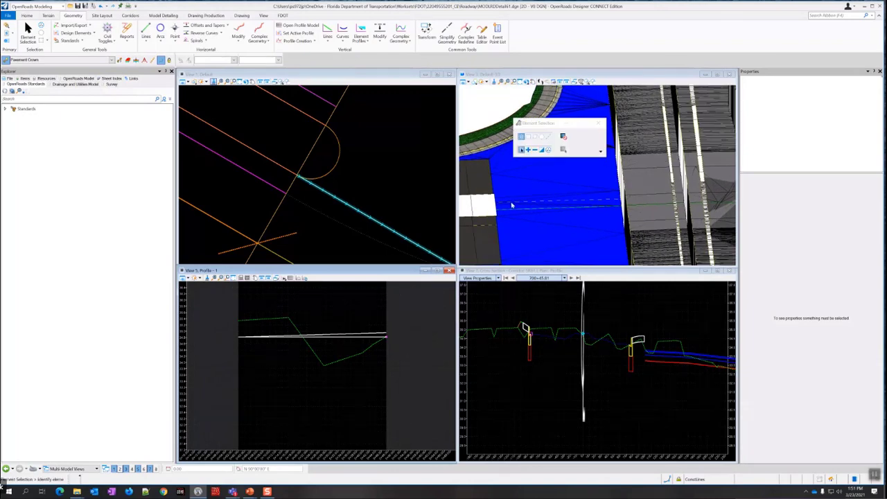
pyautogui.scroll(2, 533, 203)
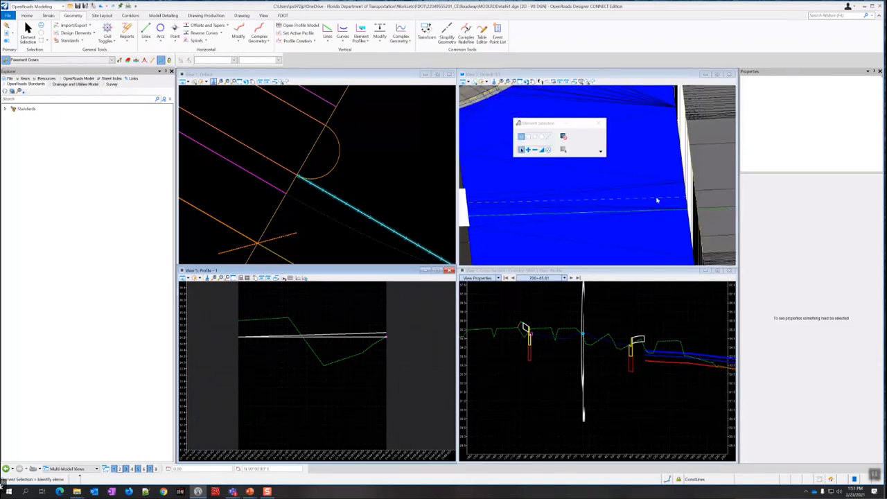
pyautogui.scroll(1, 684, 201)
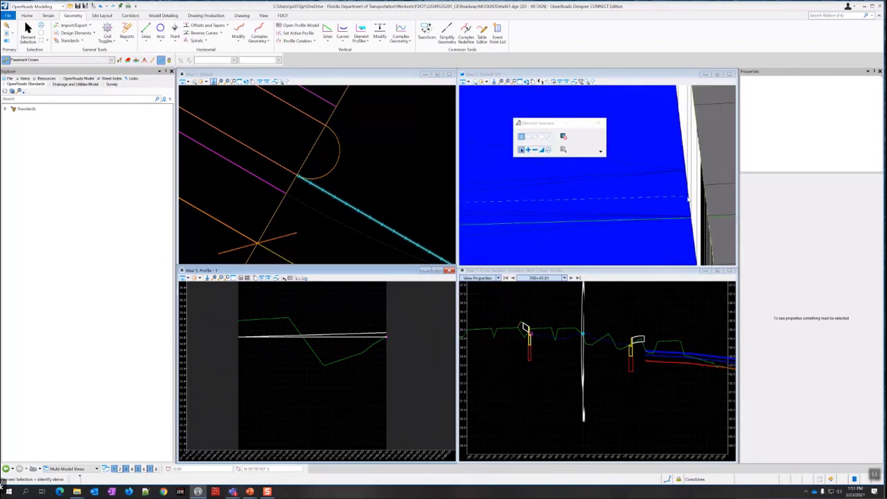
pyautogui.scroll(-2, 683, 199)
pyautogui.scroll(2, 676, 199)
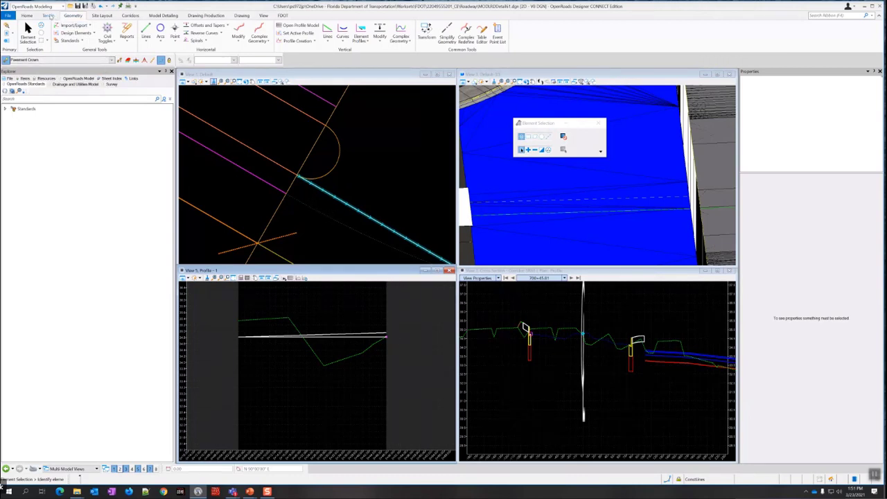
# - Add the white pavement crown line to the blue intersection terrain model as a Break Line feature
pyautogui.click(49, 16)
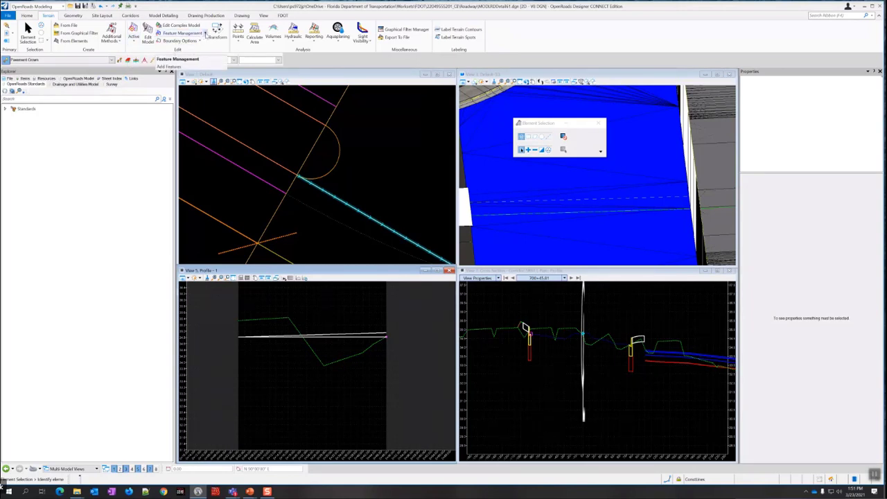
pyautogui.click(205, 33)
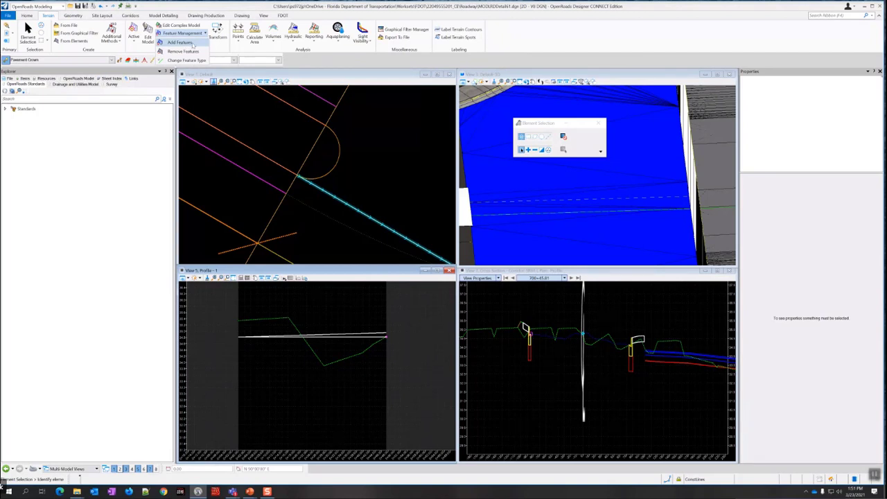
pyautogui.click(192, 44)
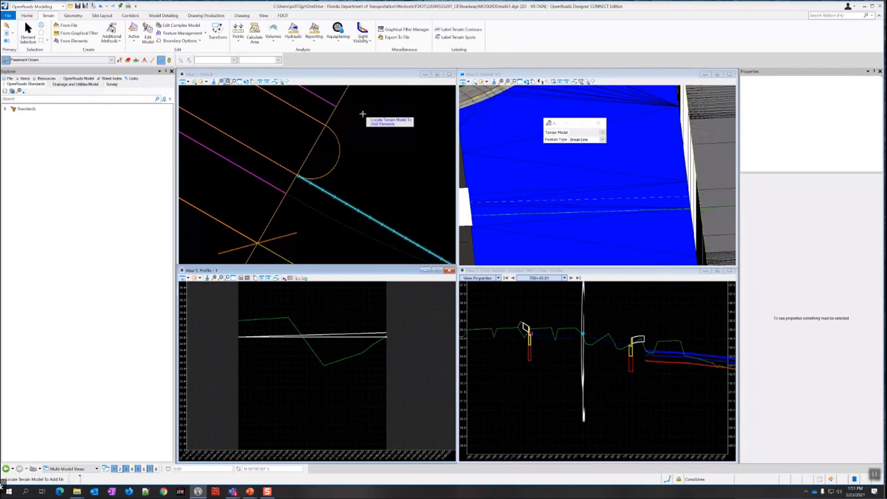
pyautogui.click(525, 191)
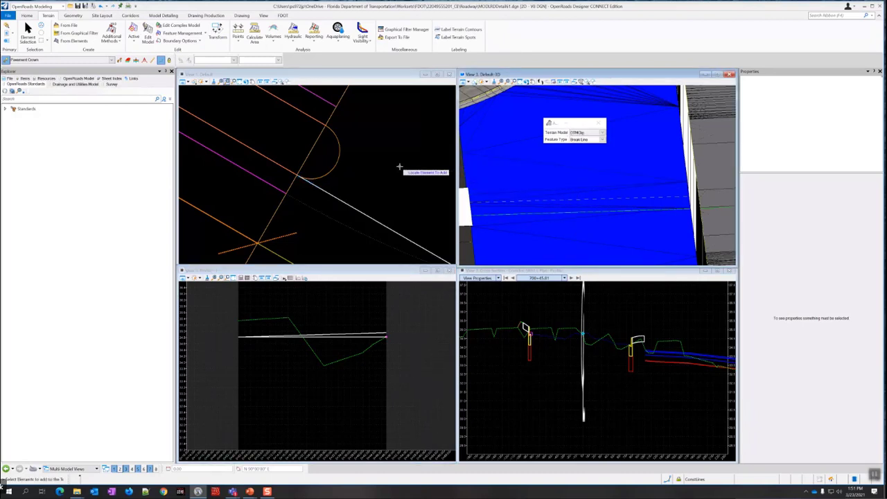
pyautogui.scroll(-2, 399, 167)
pyautogui.scroll(-1, 401, 166)
pyautogui.scroll(-1, 393, 184)
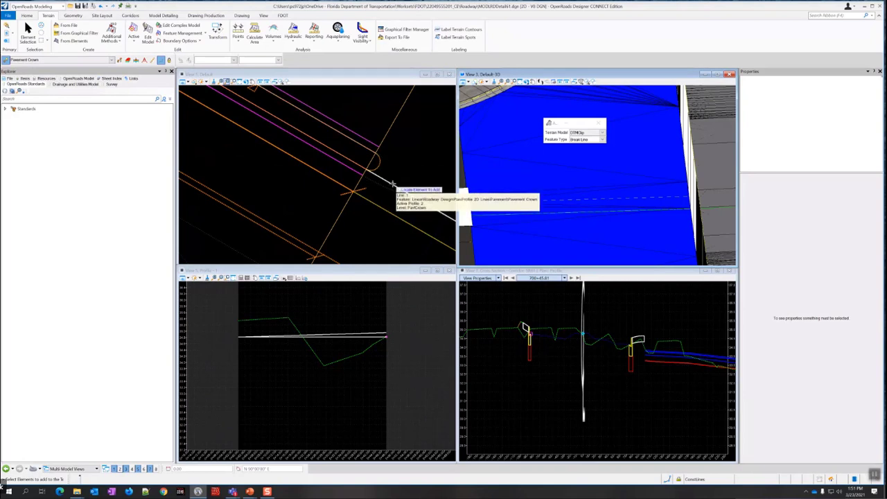
pyautogui.moveTo(556, 125); pyautogui.dragTo(285, 177)
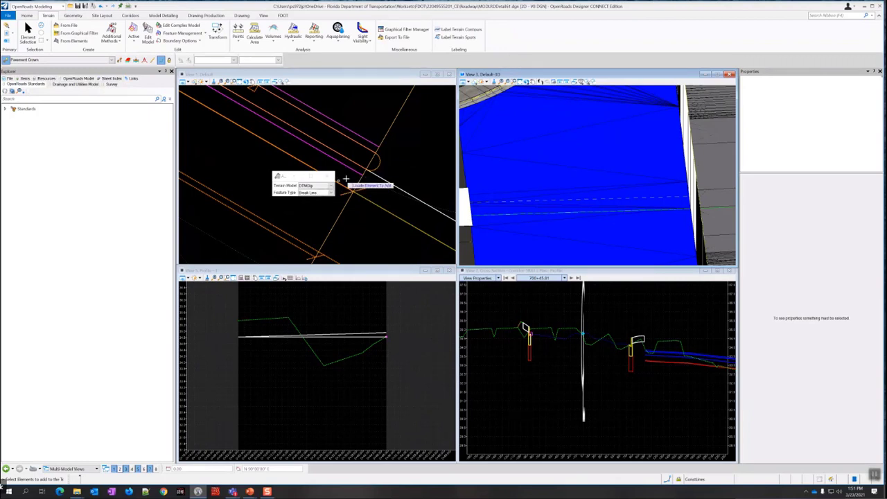
pyautogui.scroll(-1, 393, 176)
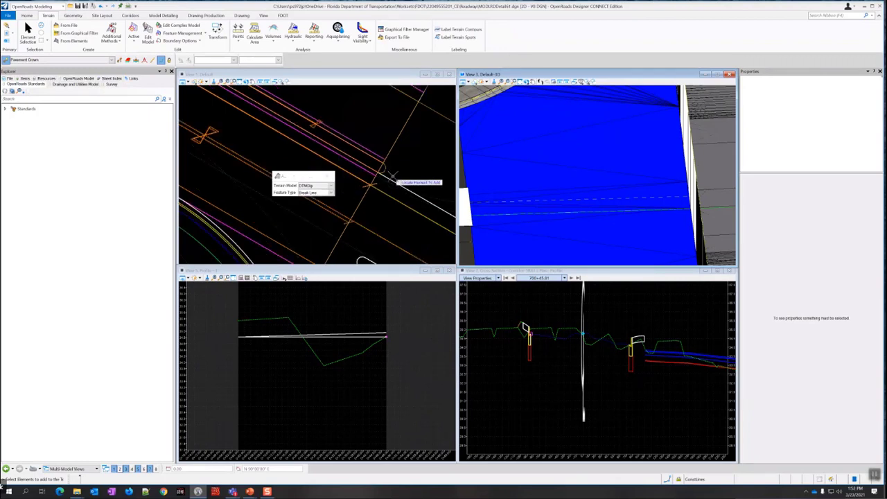
pyautogui.scroll(-2, 398, 180)
pyautogui.scroll(1, 402, 186)
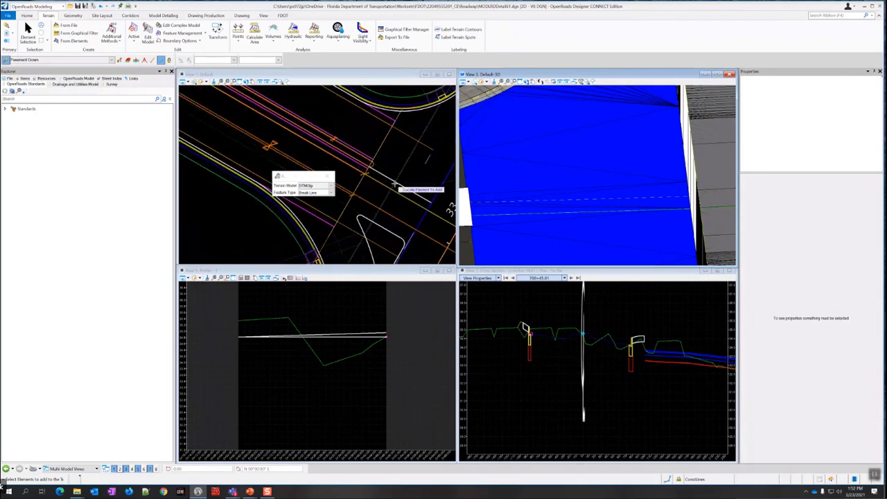
pyautogui.scroll(2, 394, 184)
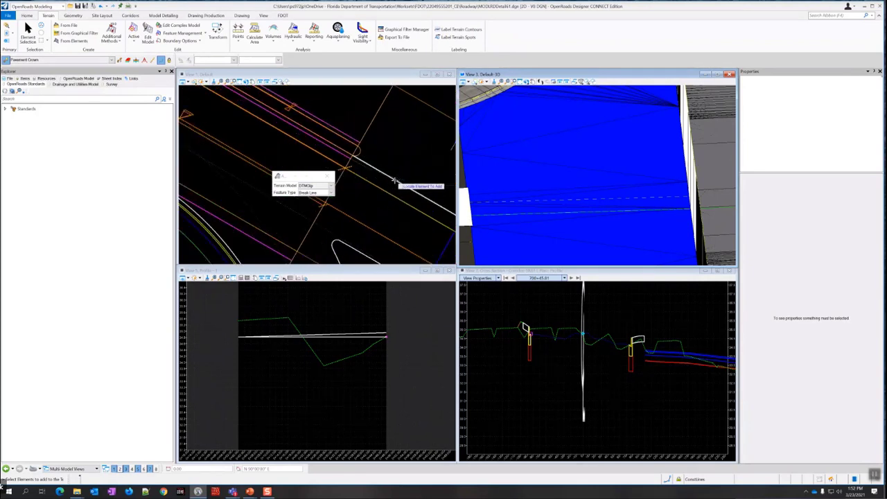
pyautogui.moveTo(395, 180)
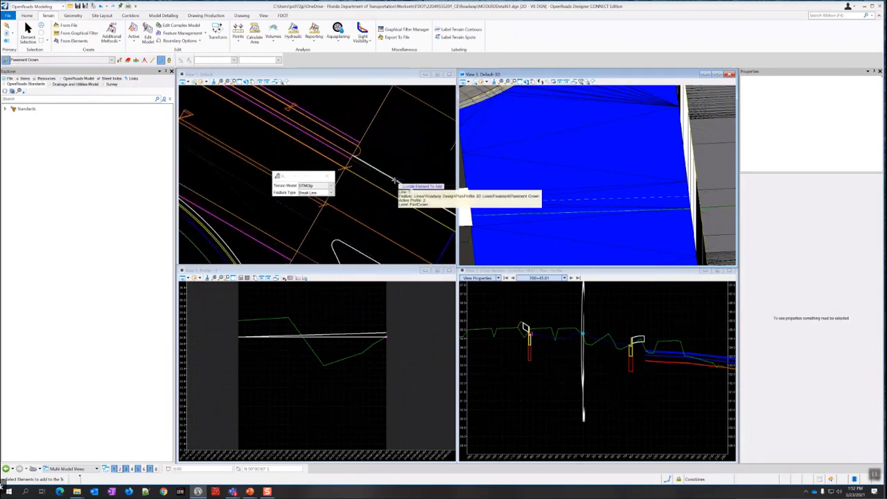
pyautogui.scroll(1, 395, 181)
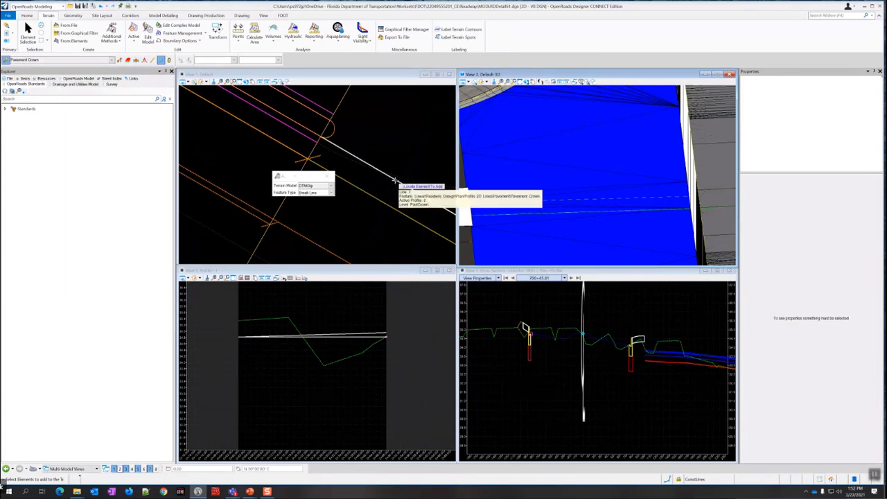
pyautogui.click(395, 181)
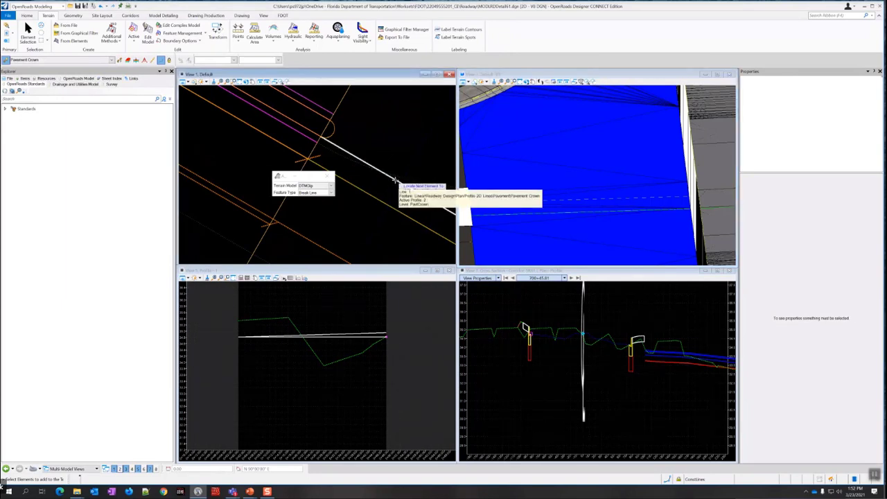
pyautogui.rightClick(362, 129)
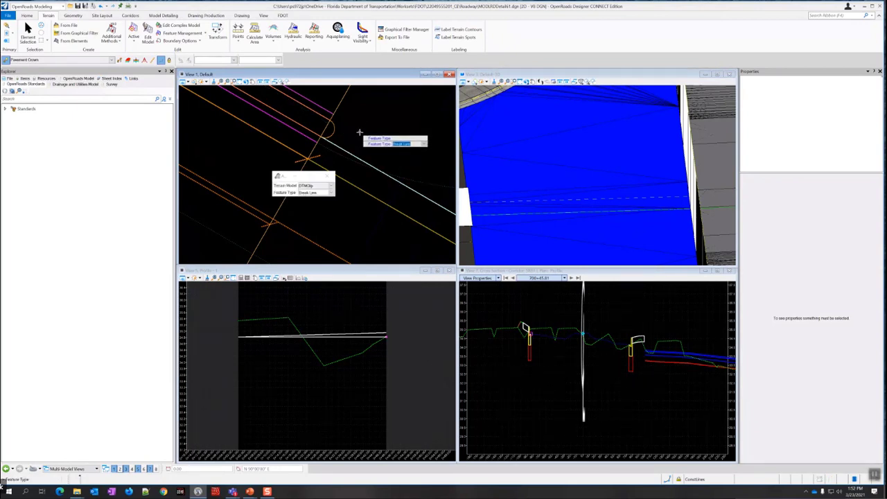
pyautogui.click(359, 131)
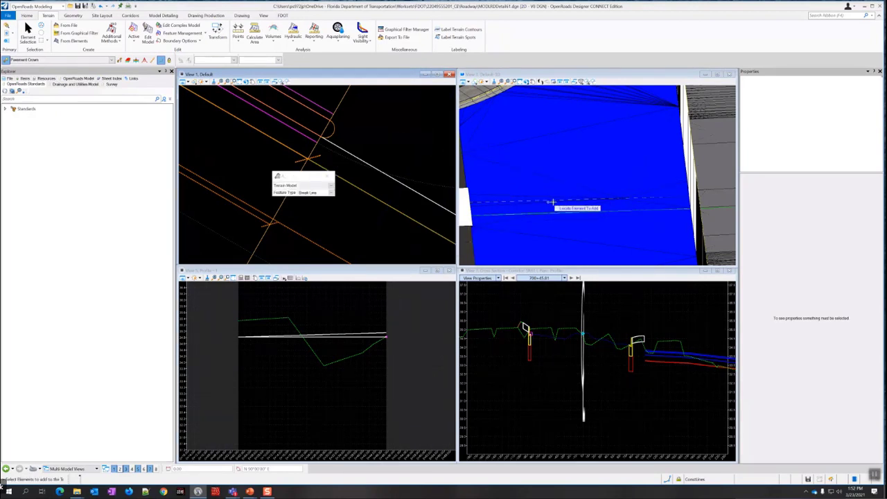
# - Examine the intersection terrain around the crown line in the 3D view and in the SR61 cross section at station 700+44.40
pyautogui.scroll(-2, 627, 197)
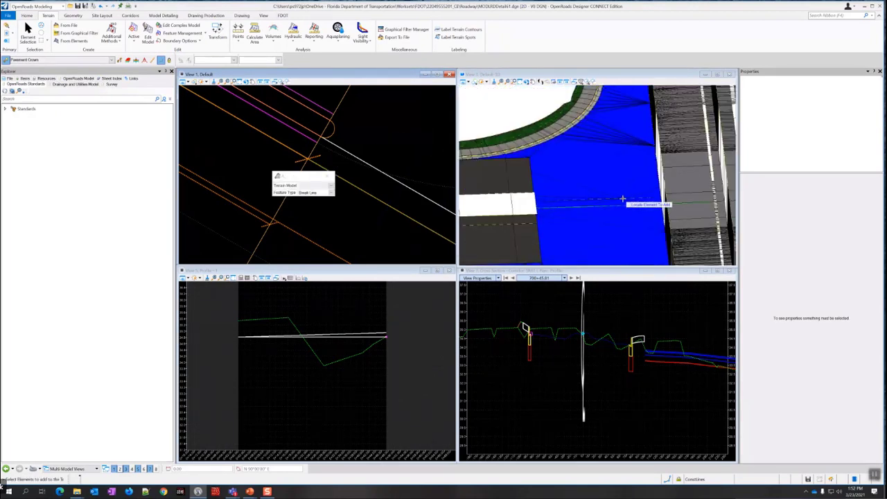
pyautogui.scroll(-2, 623, 198)
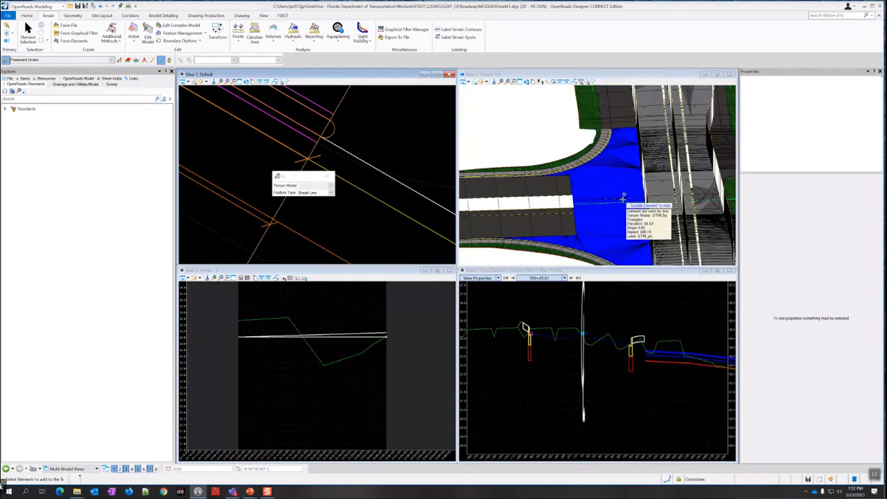
pyautogui.scroll(2, 582, 342)
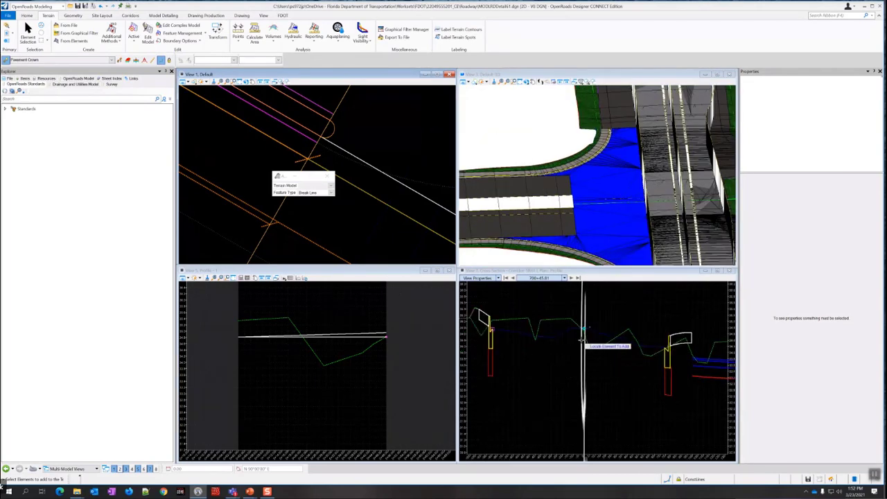
pyautogui.click(512, 277)
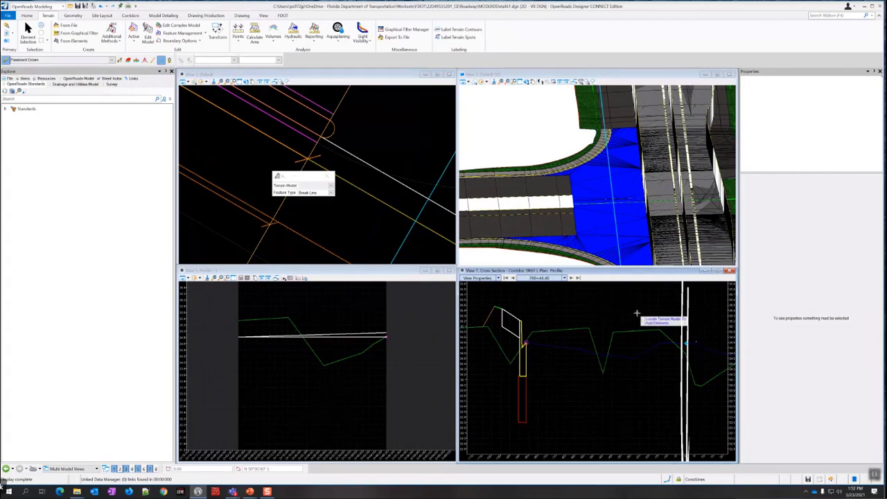
pyautogui.scroll(-3, 634, 312)
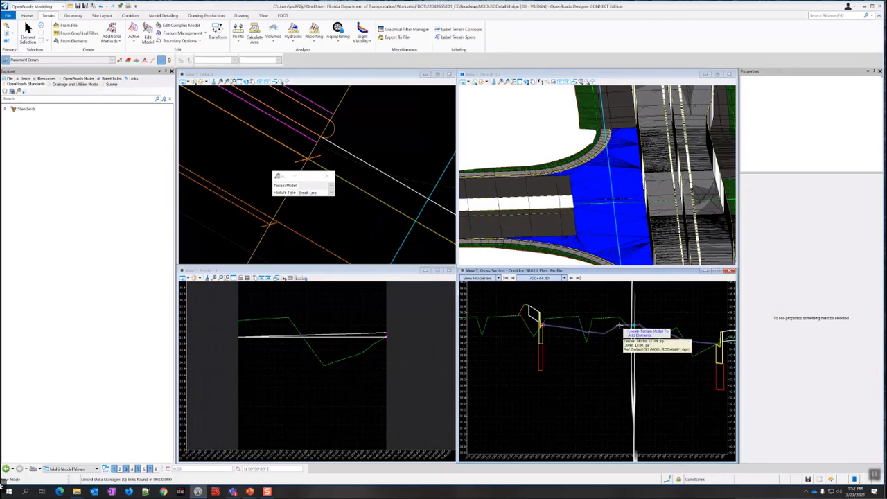
# - Examine the intersection terrain's triangulation in the 3D view, around the crown line and along the SR61 edge, and end the feature-adding command
pyautogui.scroll(1, 612, 325)
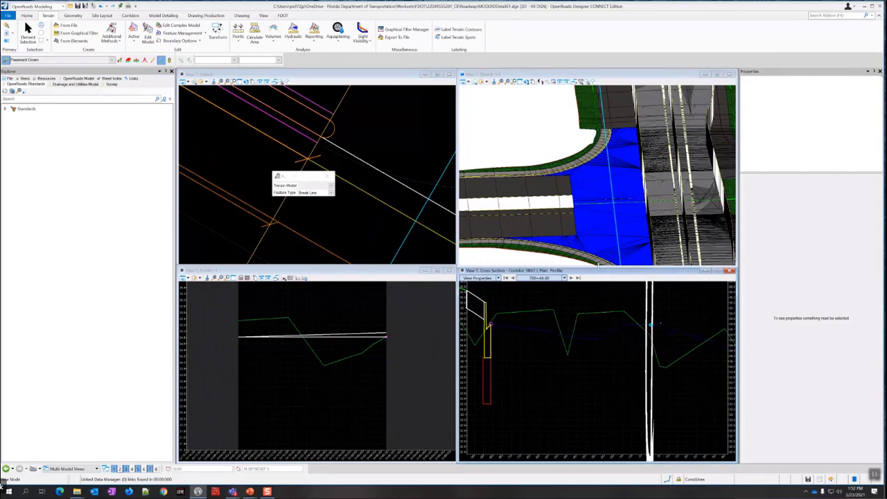
pyautogui.scroll(-2, 601, 259)
pyautogui.scroll(2, 602, 259)
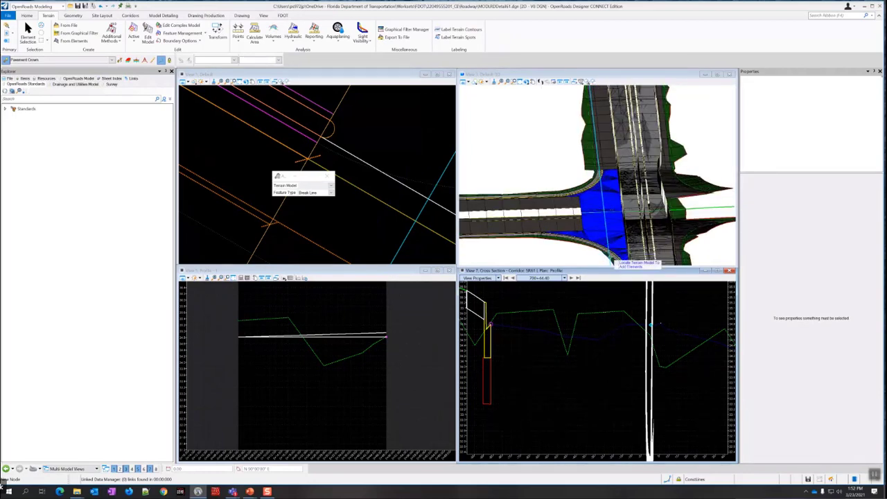
pyautogui.moveTo(592, 253); pyautogui.dragTo(538, 226, button='middle')
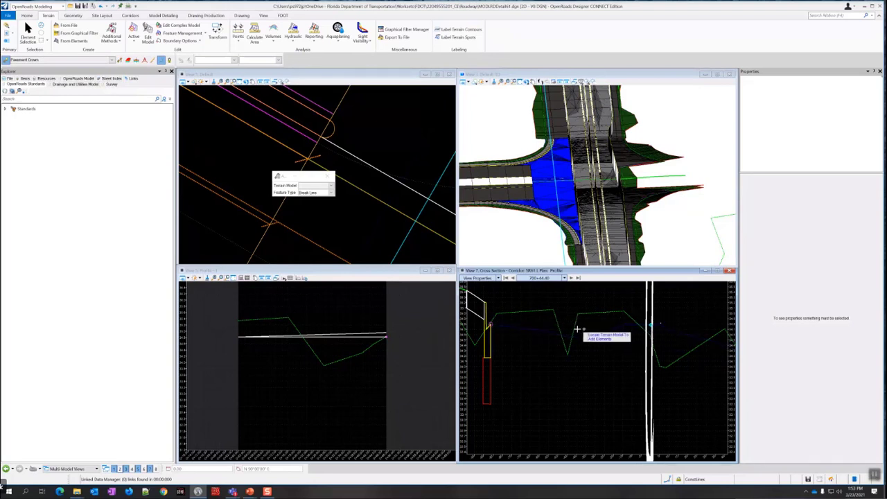
pyautogui.keyDown('shift'); pyautogui.moveTo(544, 231); pyautogui.dragTo(528, 219, button='middle'); pyautogui.keyUp('shift')
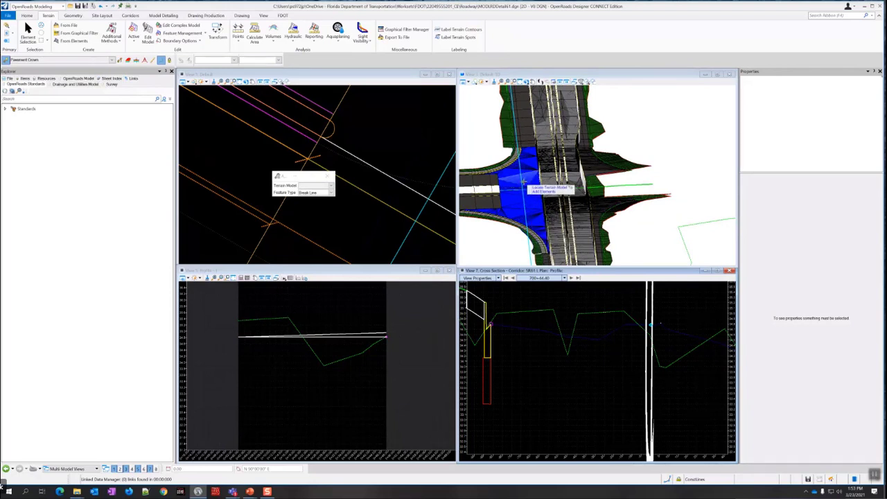
pyautogui.moveTo(528, 177)
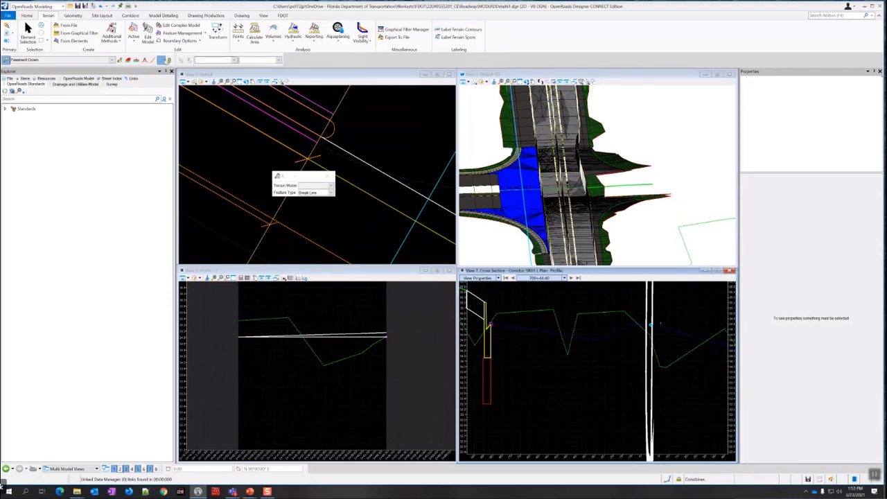
pyautogui.click(28, 31)
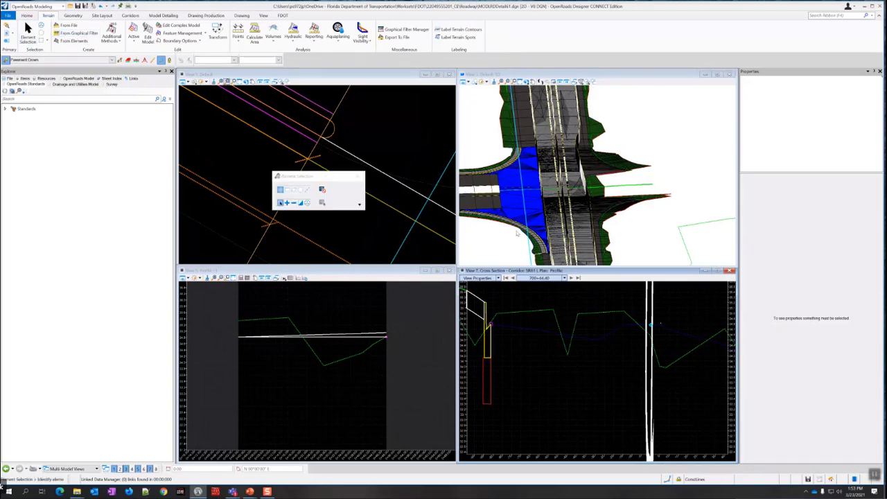
pyautogui.scroll(2, 519, 236)
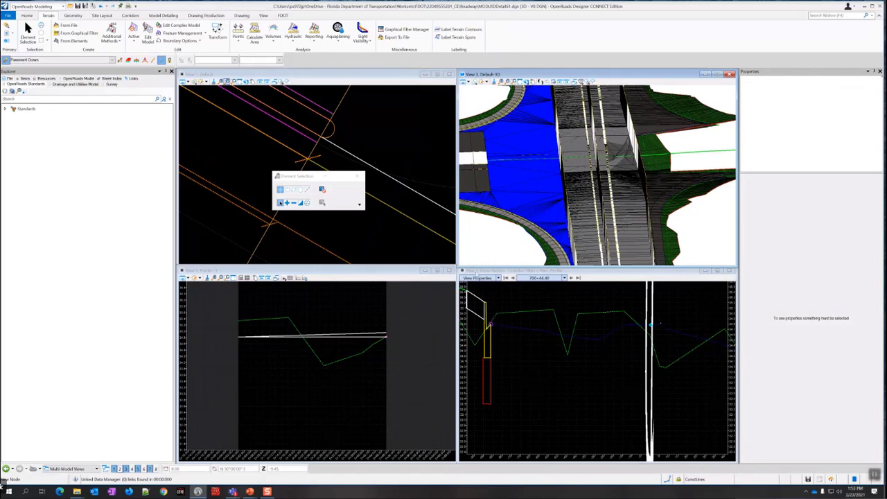
pyautogui.scroll(2, 514, 234)
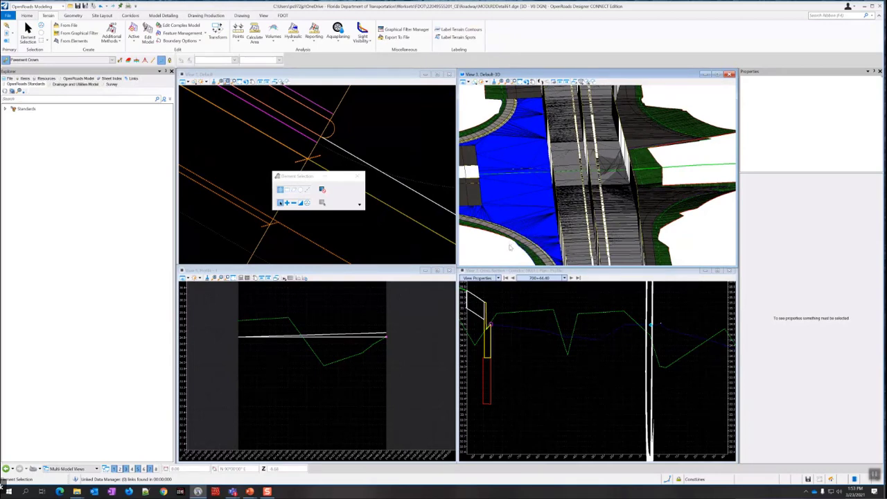
pyautogui.scroll(2, 513, 231)
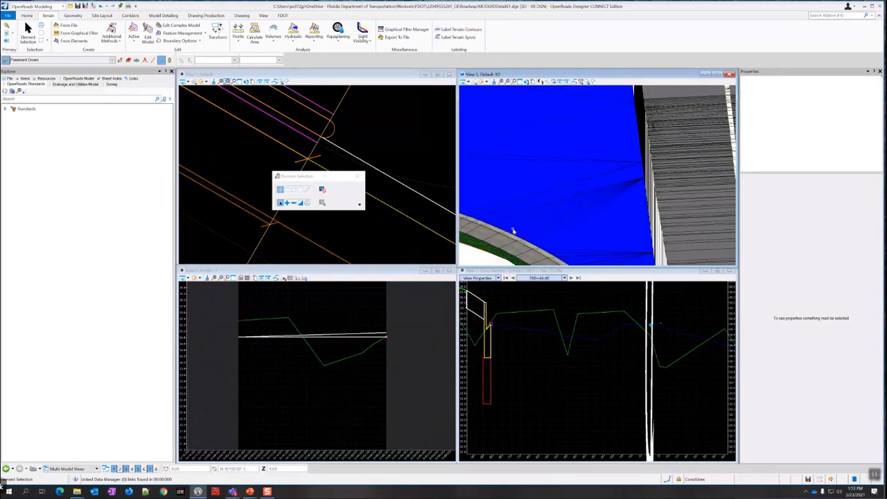
pyautogui.scroll(-1, 514, 231)
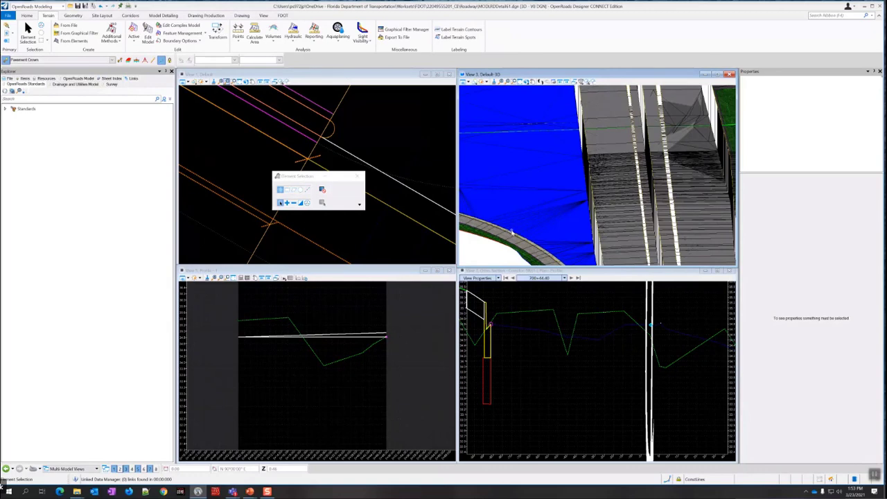
pyautogui.moveTo(511, 232)
pyautogui.scroll(5, 535, 136)
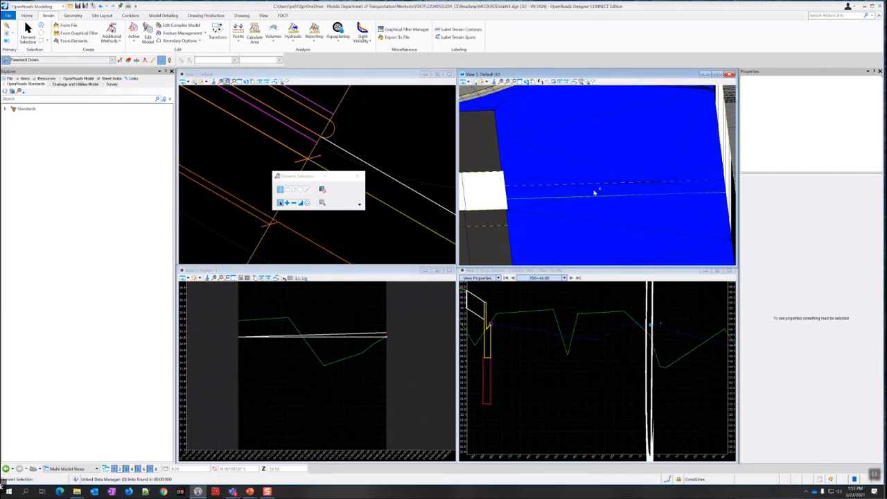
# - Set the linear stroking of the pavement crown line to 5 ft
pyautogui.click(382, 162)
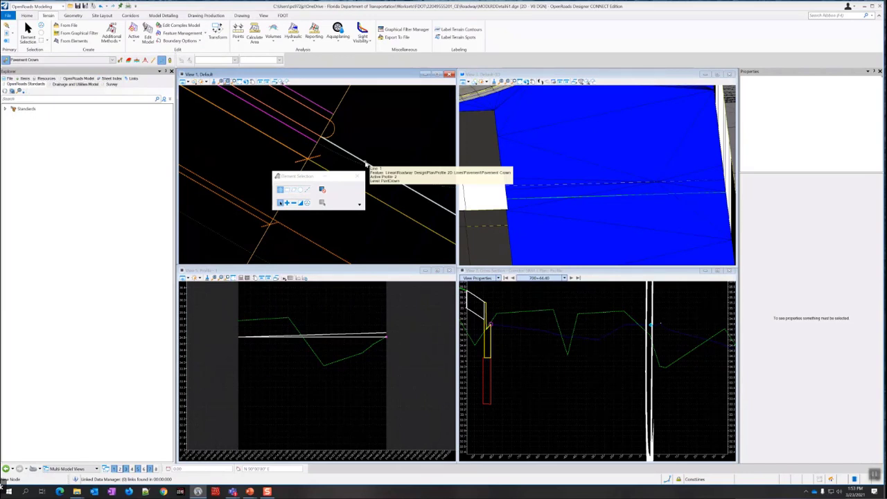
pyautogui.click(366, 164)
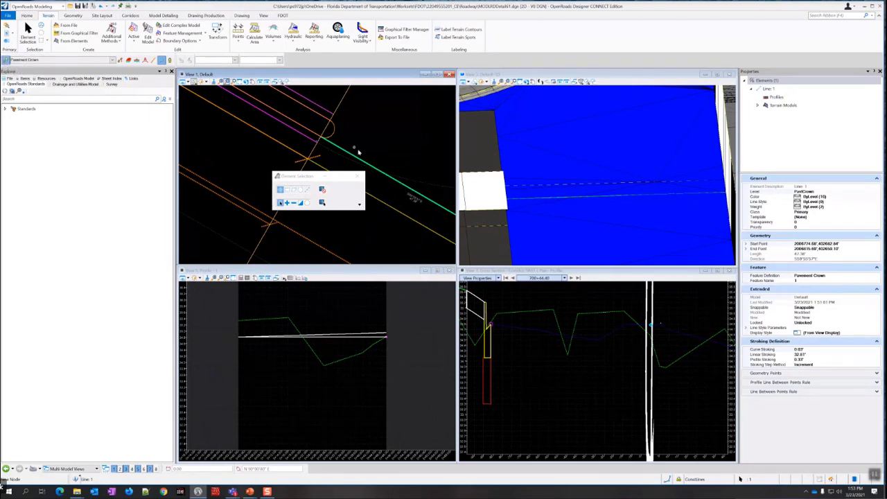
pyautogui.moveTo(421, 168); pyautogui.dragTo(344, 149, button='middle')
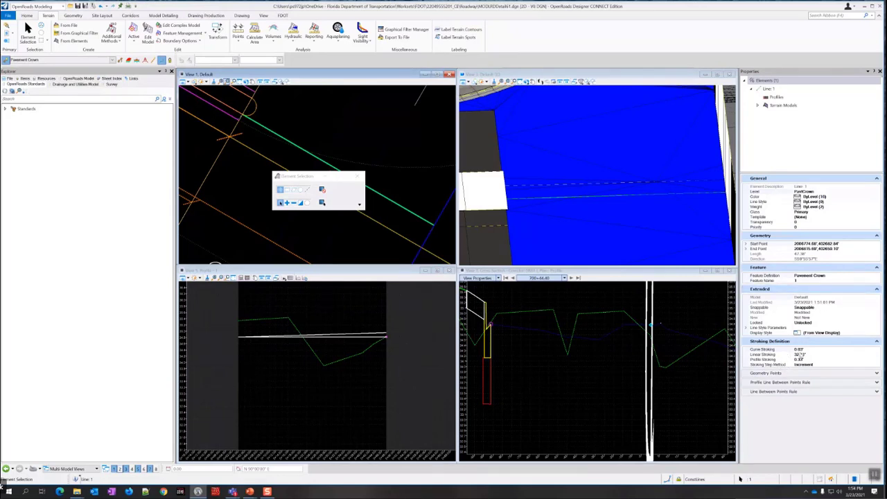
pyautogui.click(800, 354)
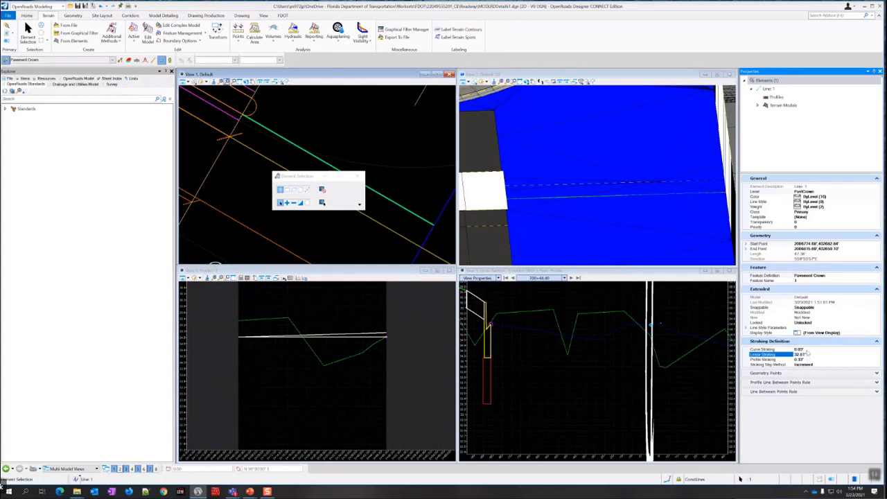
pyautogui.click(798, 354)
pyautogui.write('5')
pyautogui.press('Return')
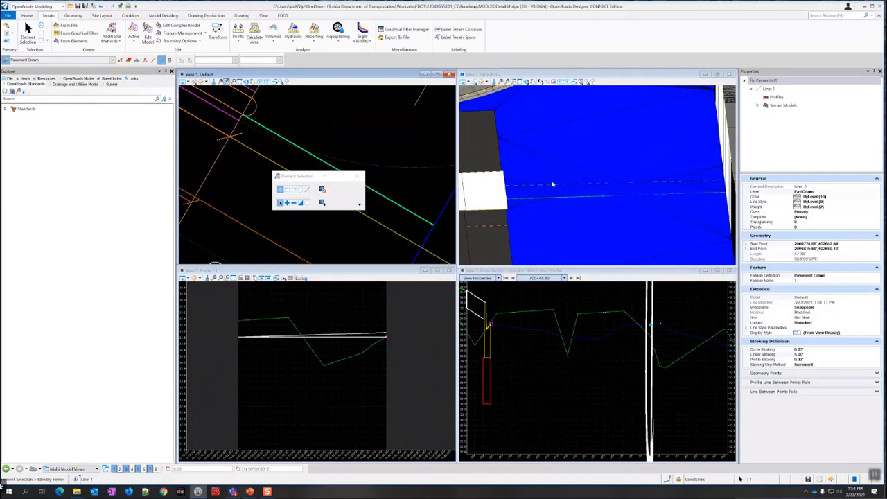
# - Advance the SR61 cross section one station and compare its terrain surface with the triangulation around the crown line in 3D
pyautogui.scroll(-1, 553, 185)
pyautogui.scroll(1, 567, 182)
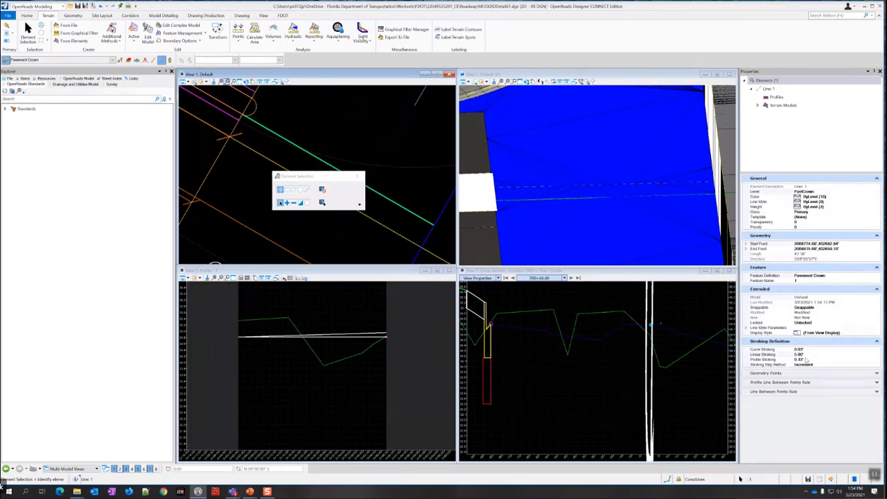
pyautogui.click(599, 300)
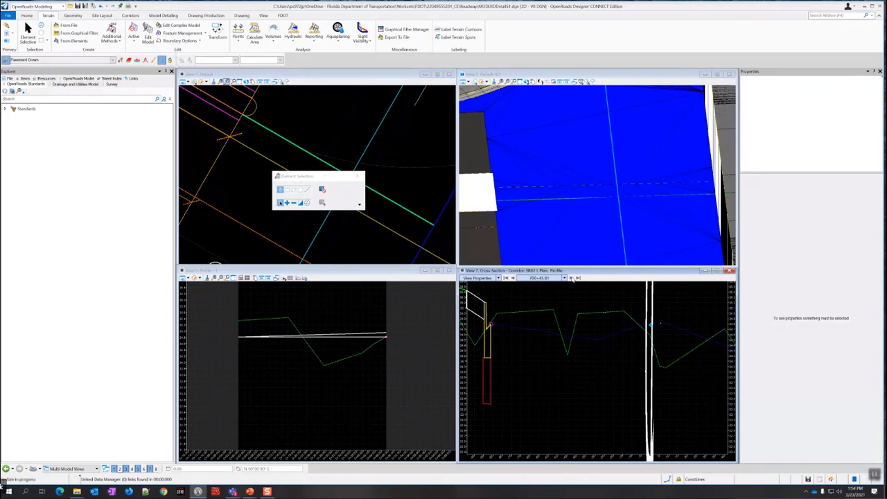
pyautogui.click(571, 277)
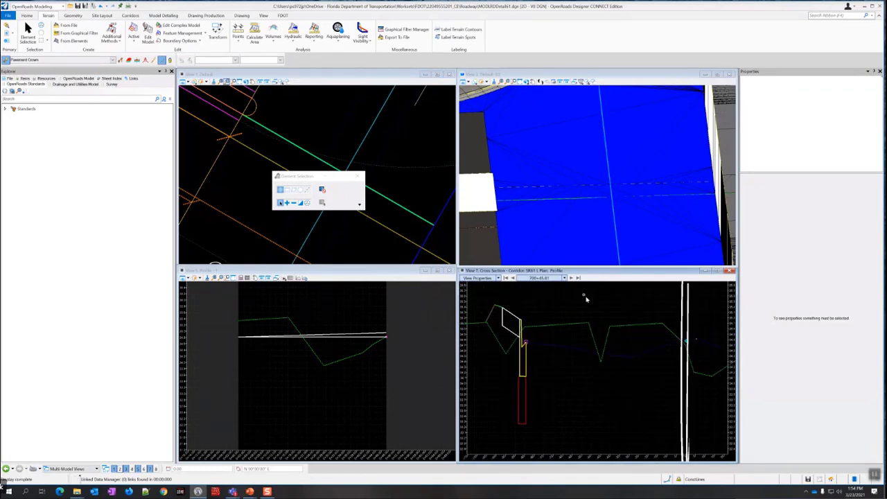
pyautogui.scroll(-3, 587, 299)
pyautogui.moveTo(659, 312); pyautogui.dragTo(617, 332, button='middle')
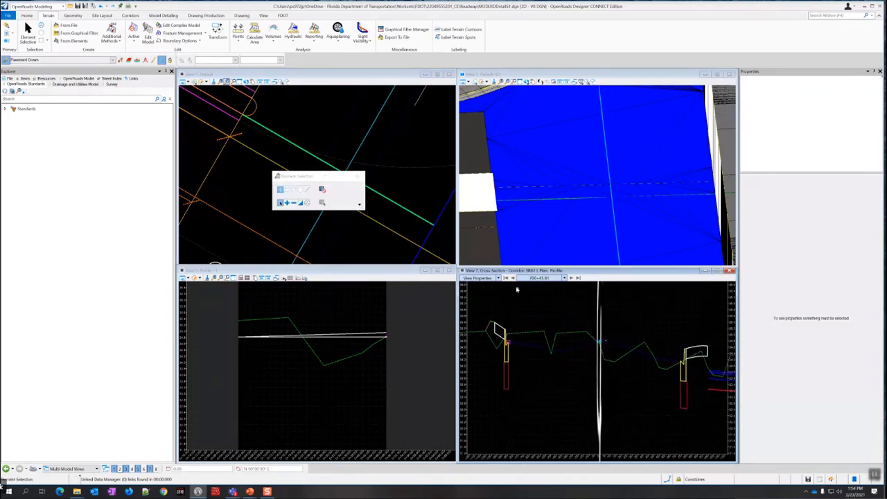
pyautogui.scroll(-4, 591, 235)
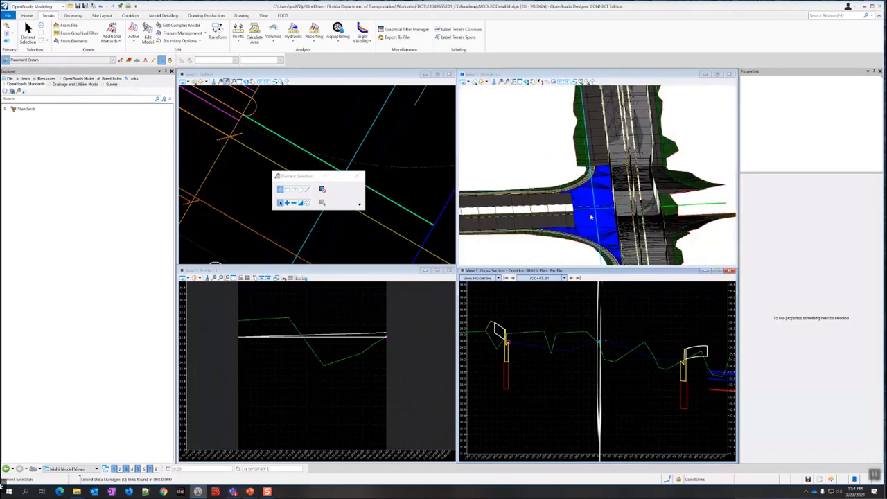
pyautogui.scroll(2, 591, 235)
pyautogui.scroll(2, 591, 234)
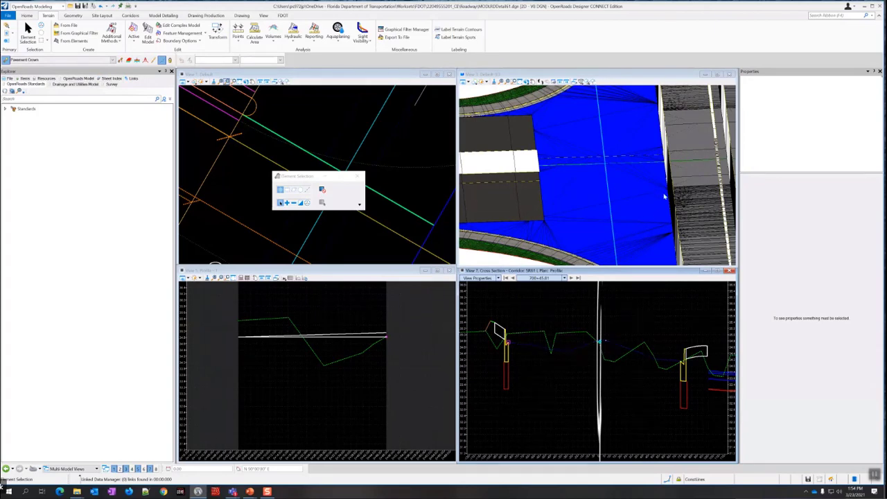
pyautogui.scroll(-3, 412, 209)
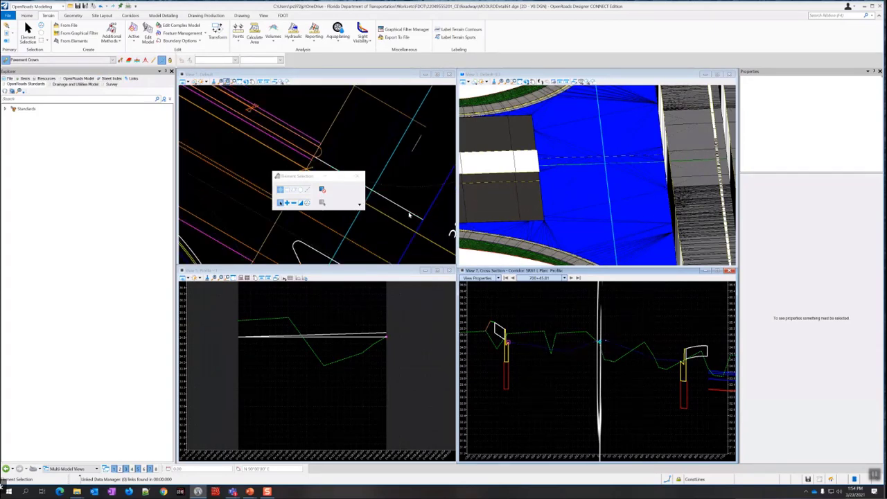
# - Set the linear stroking of the pavement slope break line along SR61, PavtSlopeBreak1, to 5 ft
pyautogui.moveTo(404, 206); pyautogui.dragTo(388, 151, button='middle')
pyautogui.click(381, 174)
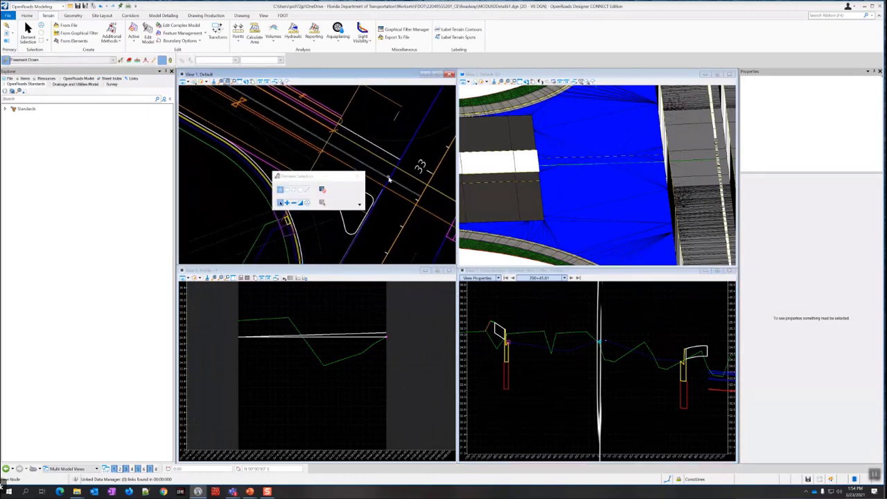
pyautogui.click(388, 179)
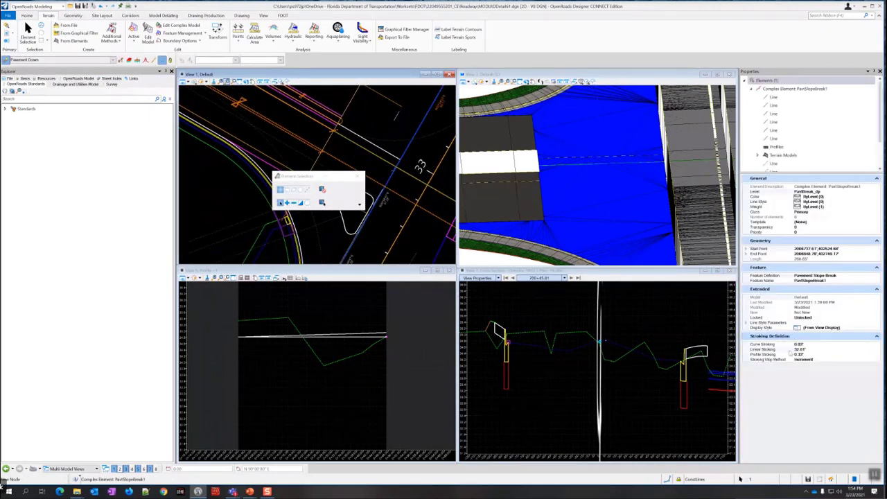
pyautogui.click(801, 350)
pyautogui.write('5')
pyautogui.press('Return')
# - Advance the SR61 cross section to station 700+47.53 and examine the terrain triangles along both curb returns in the 3D view
pyautogui.click(571, 278)
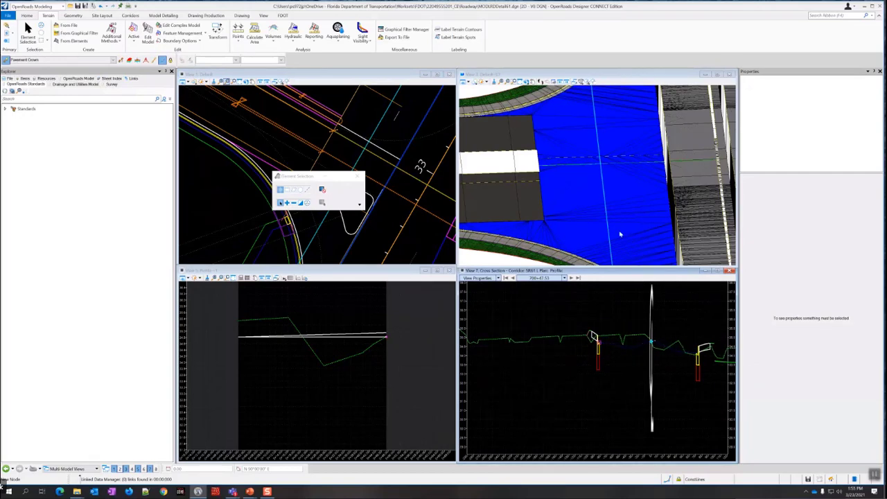
pyautogui.scroll(-4, 624, 240)
pyautogui.scroll(4, 611, 187)
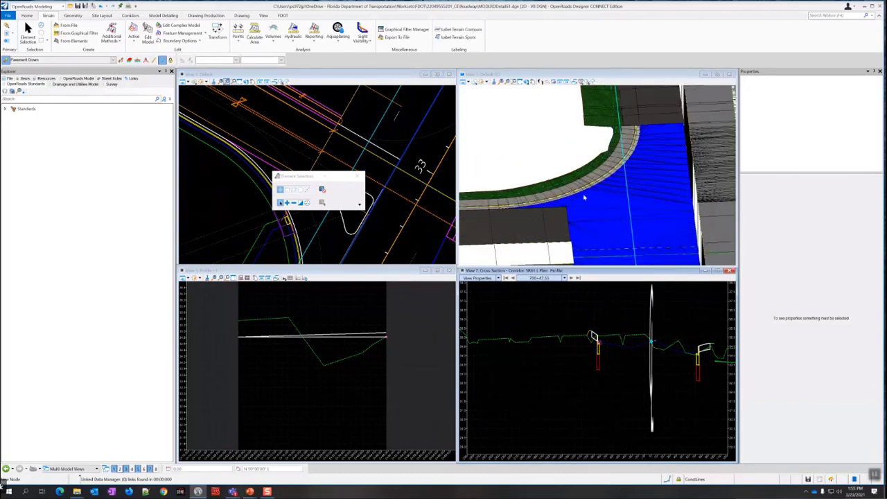
pyautogui.moveTo(557, 161); pyautogui.dragTo(529, 97, button='middle')
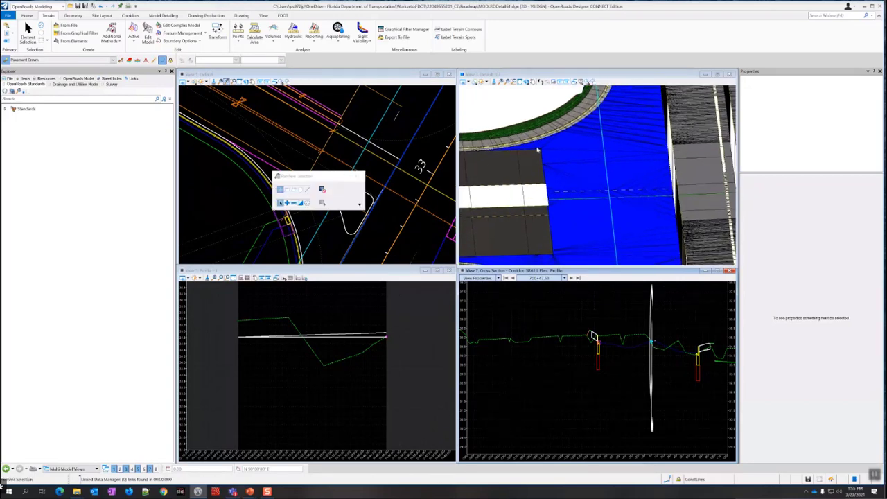
pyautogui.scroll(-3, 538, 150)
pyautogui.scroll(5, 540, 176)
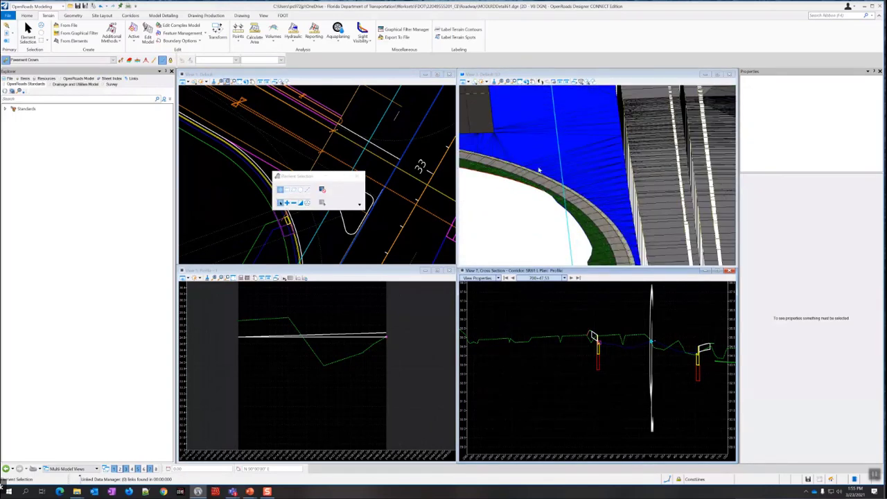
pyautogui.moveTo(533, 192); pyautogui.dragTo(526, 238, button='middle')
pyautogui.scroll(-4, 596, 198)
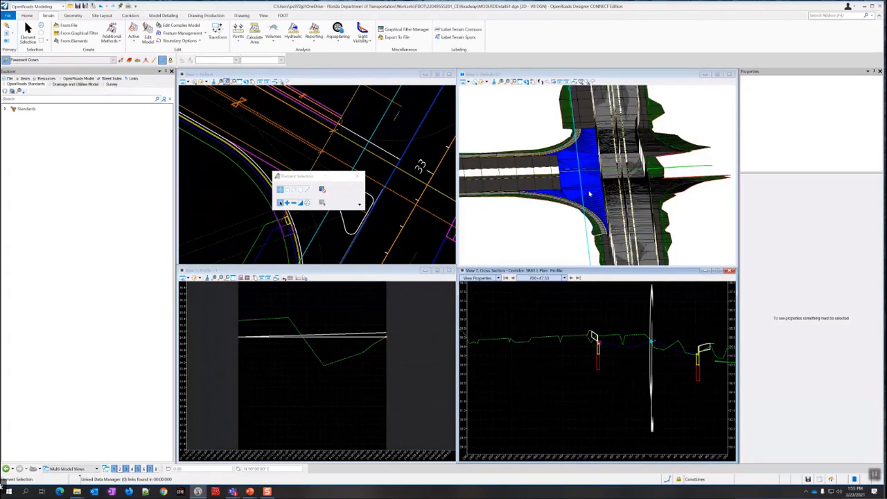
pyautogui.scroll(4, 562, 181)
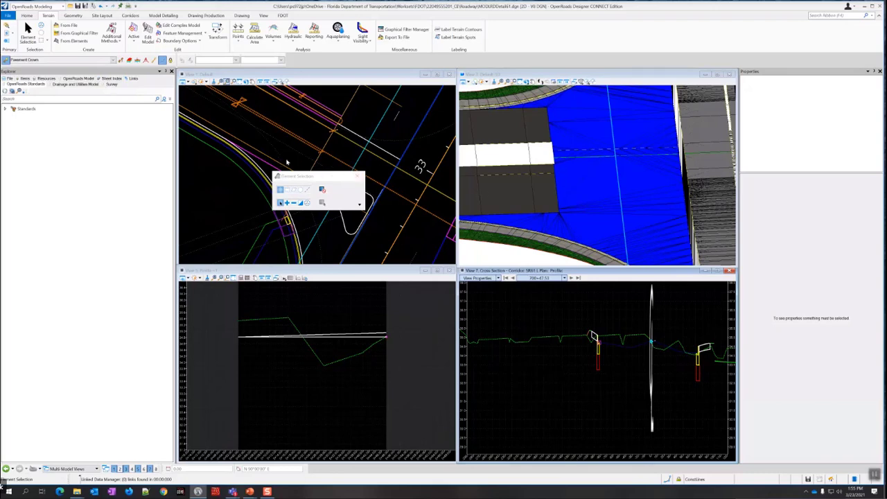
# - Set the linear stroking of the other pavement slope break line, PavtSlopeBreak, to 5 ft
pyautogui.moveTo(300, 176); pyautogui.dragTo(337, 216)
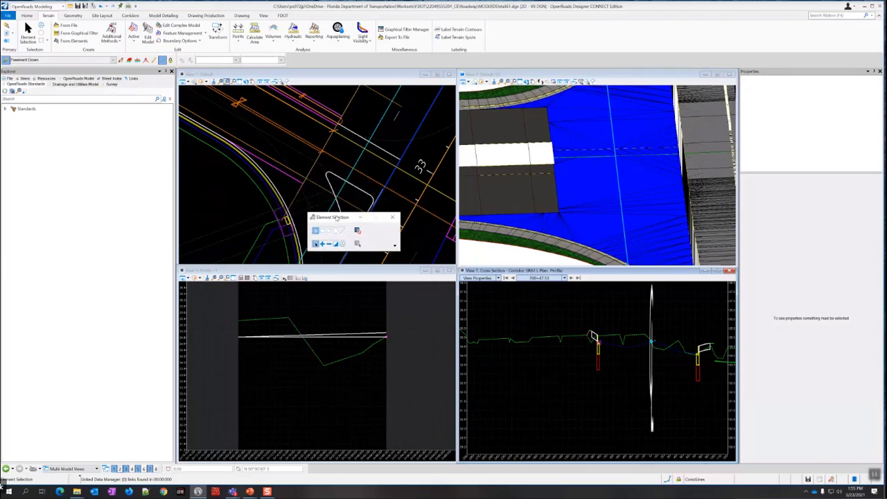
pyautogui.click(324, 177)
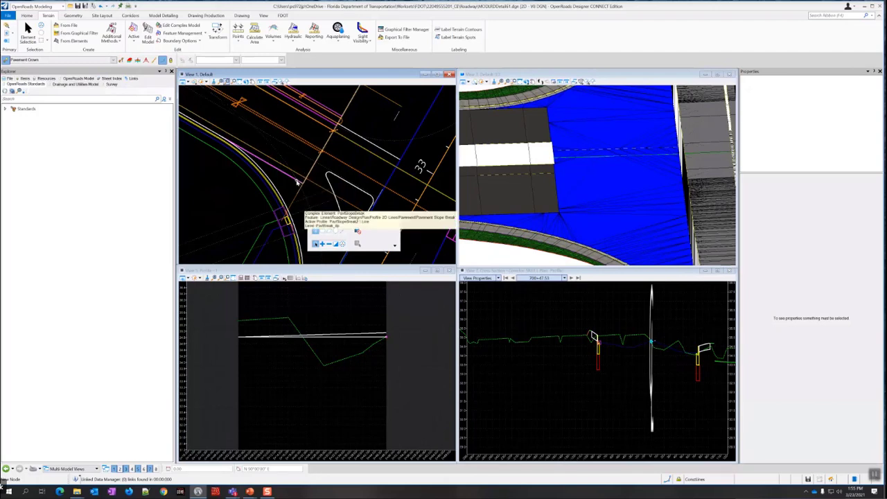
pyautogui.click(297, 182)
pyautogui.click(816, 350)
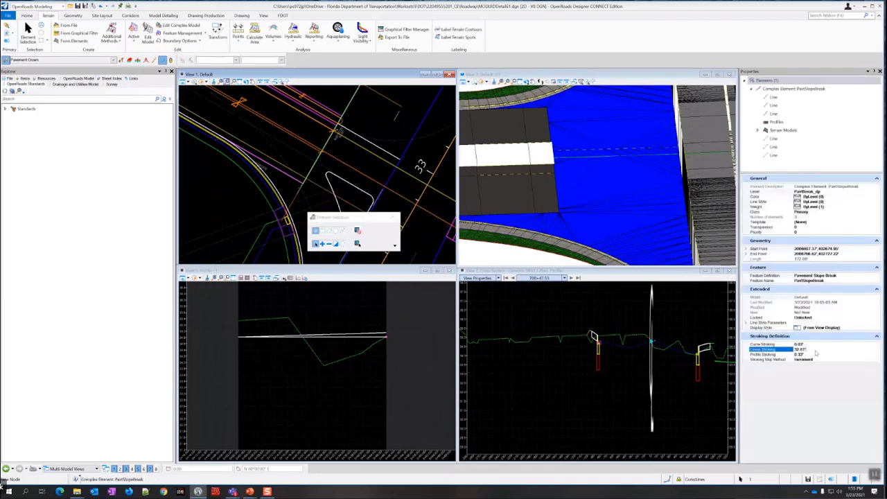
pyautogui.write('5')
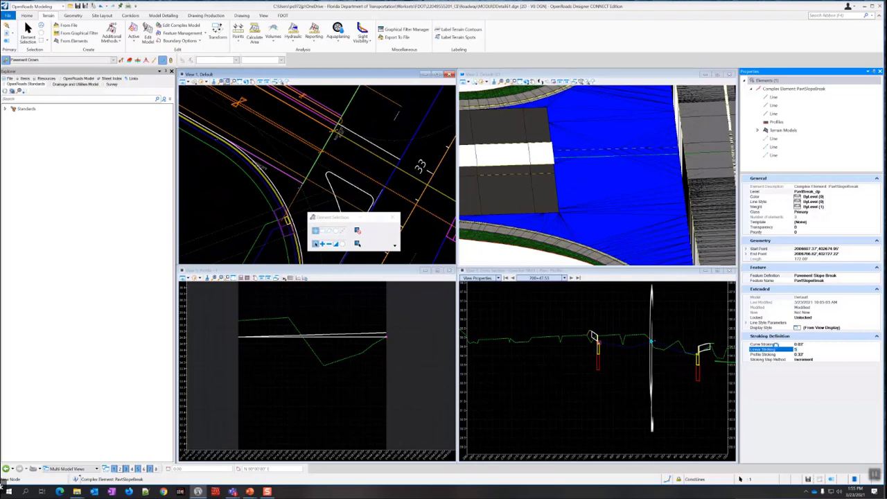
pyautogui.press('Return')
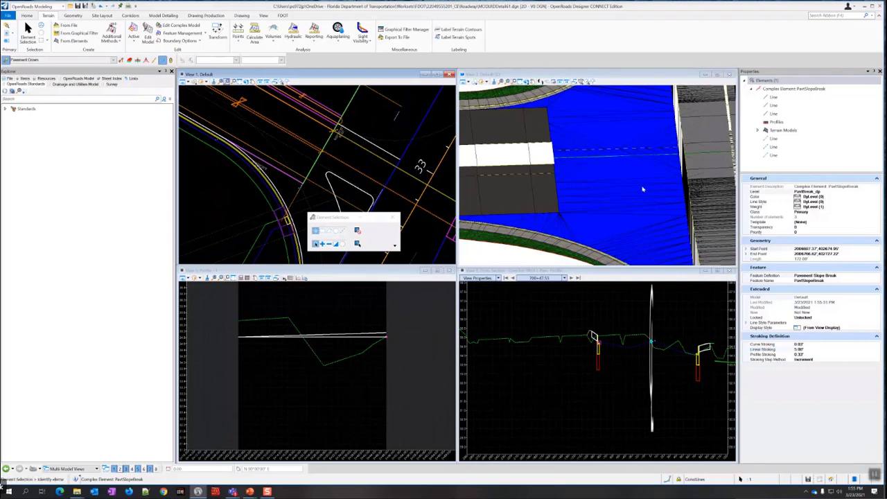
# - Advance the SR61 cross section two stations to 700+54.39 and compare its terrain surface with the triangulation in the 3D view
pyautogui.scroll(2, 614, 200)
pyautogui.click(630, 309)
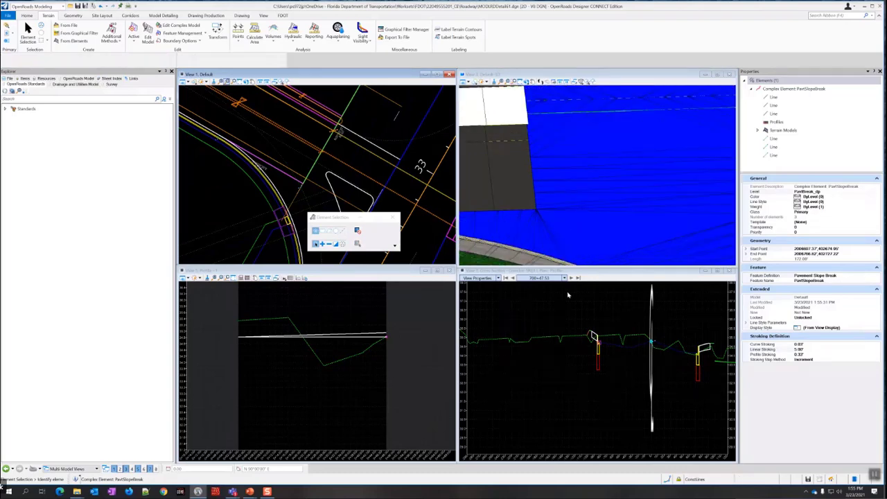
pyautogui.click(571, 277)
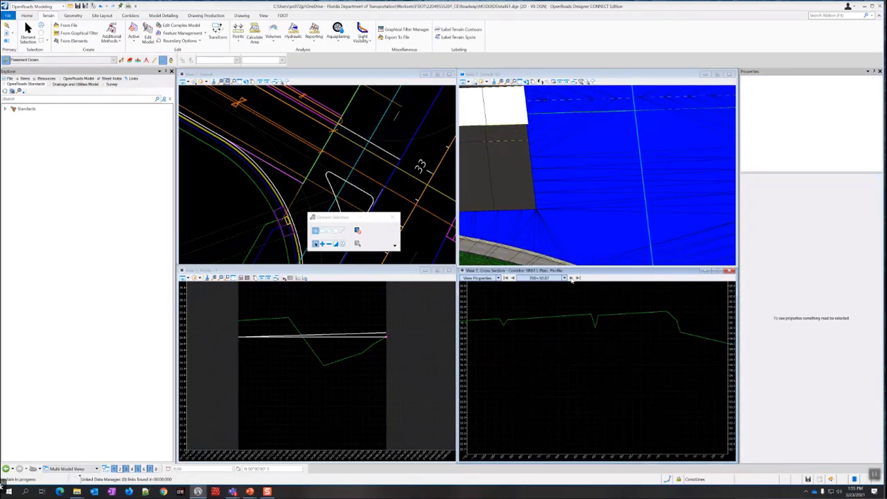
pyautogui.click(571, 278)
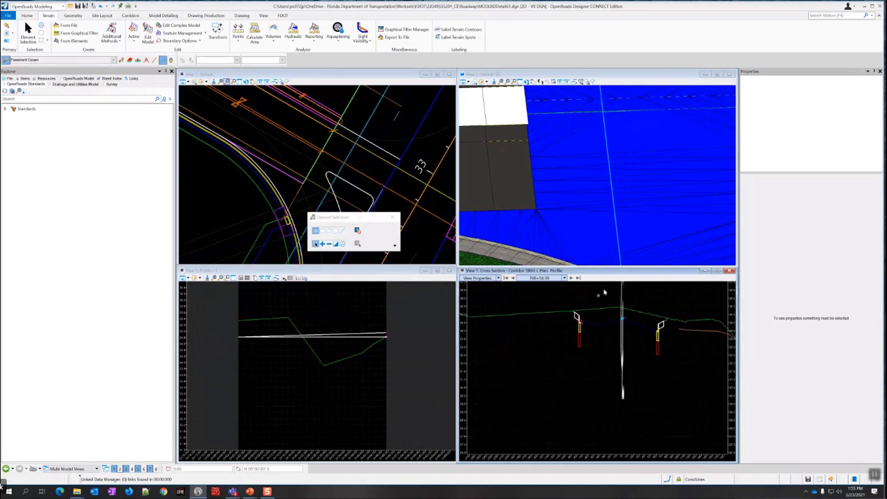
pyautogui.scroll(-2, 622, 208)
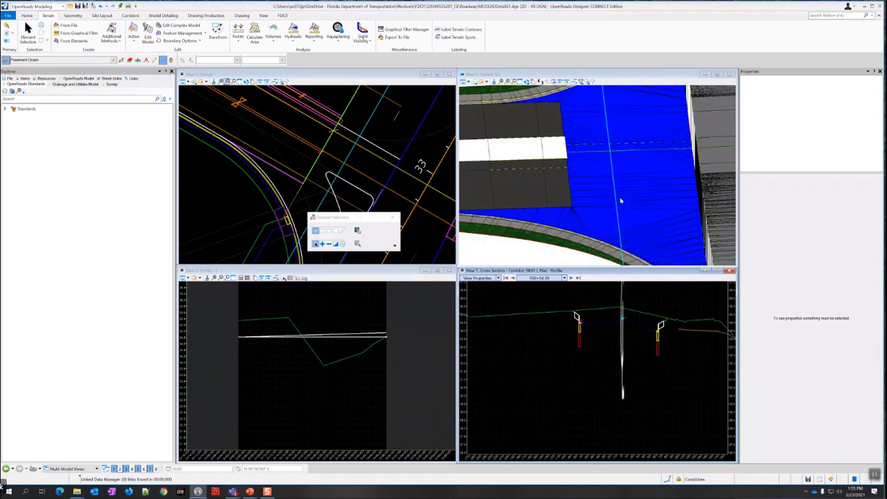
pyautogui.scroll(2, 620, 198)
pyautogui.scroll(-3, 594, 184)
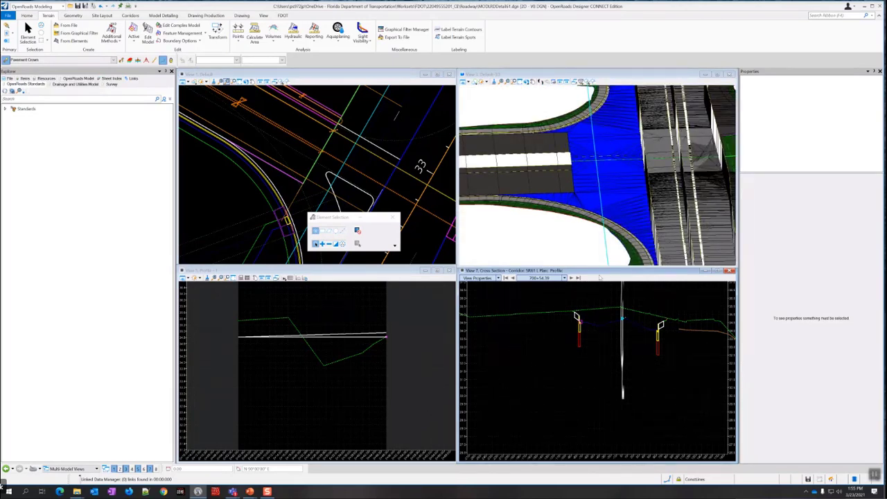
pyautogui.scroll(5, 631, 300)
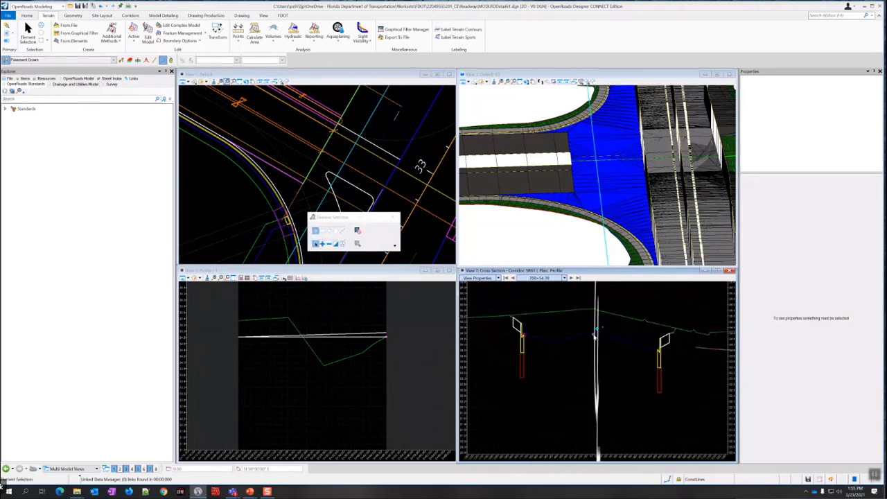
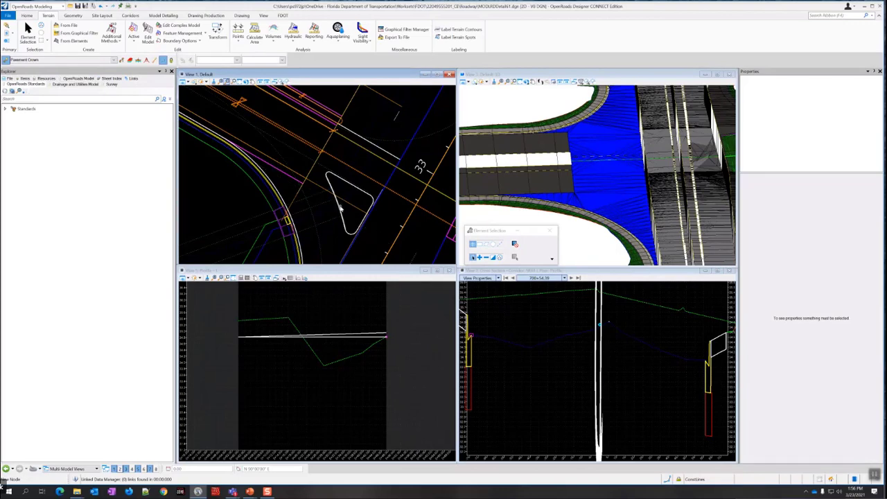
# - Select all six Pavement Asphalt EOPA elements outlining the right turn island in plan, three edges and three corner fillets
pyautogui.moveTo(341, 209)
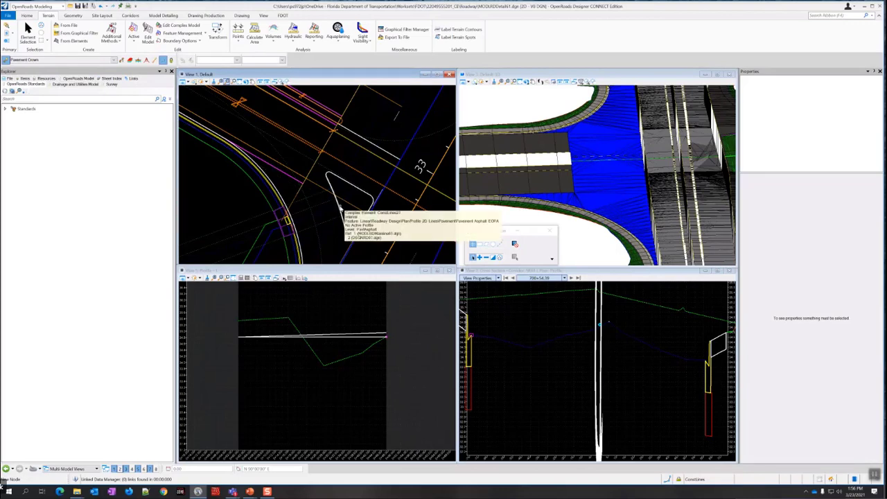
pyautogui.scroll(3, 341, 210)
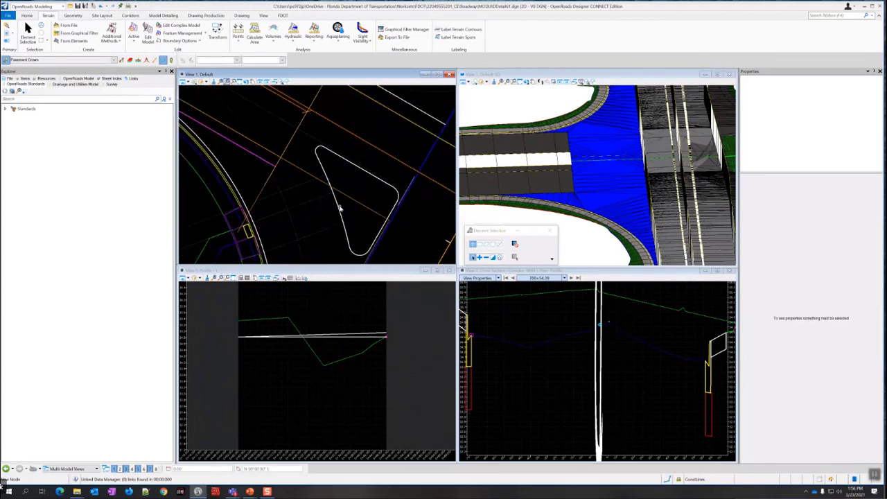
pyautogui.moveTo(364, 192); pyautogui.dragTo(328, 181, button='middle')
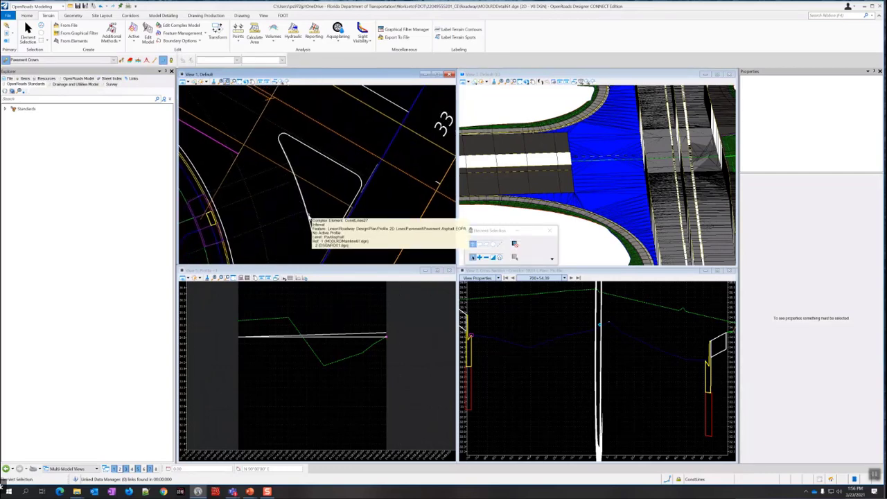
pyautogui.click(310, 220)
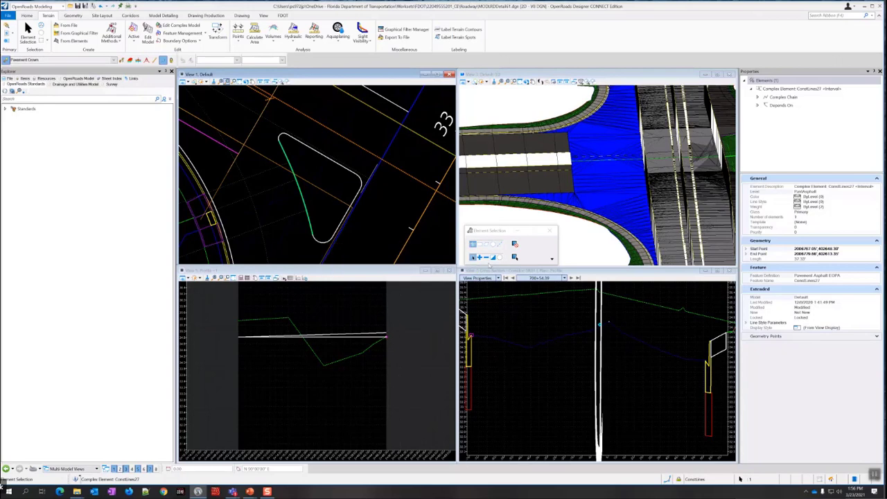
pyautogui.keyDown('ctrl'); pyautogui.click(337, 227); pyautogui.keyUp('ctrl')
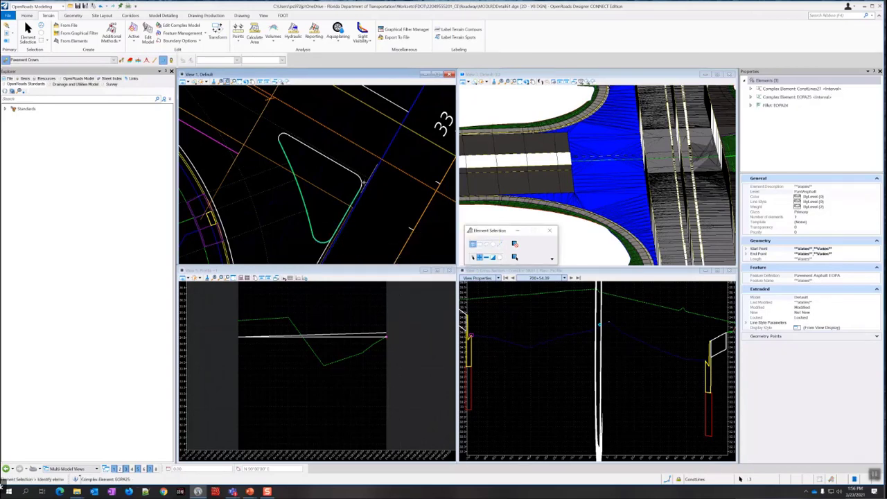
pyautogui.keyDown('ctrl'); pyautogui.click(350, 171); pyautogui.keyUp('ctrl')
pyautogui.keyDown('ctrl'); pyautogui.click(293, 145); pyautogui.keyUp('ctrl')
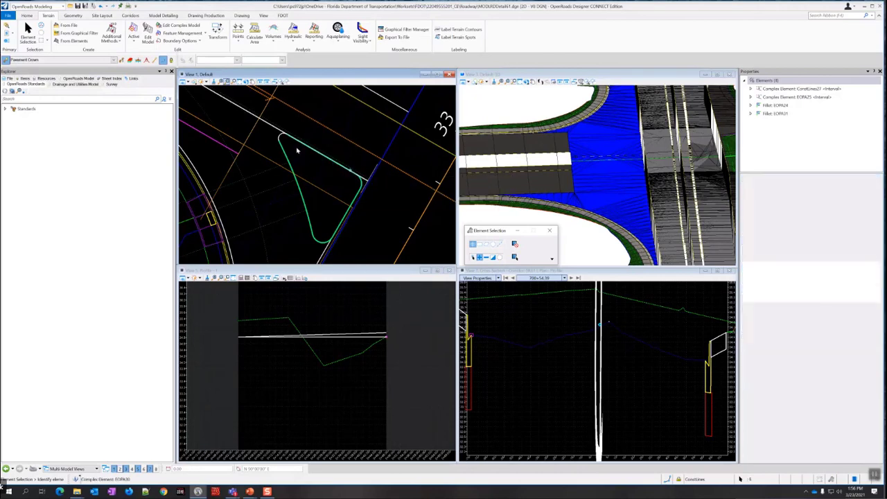
pyautogui.keyDown('ctrl'); pyautogui.click(282, 138); pyautogui.keyUp('ctrl')
pyautogui.keyDown('ctrl'); pyautogui.click(281, 137); pyautogui.keyUp('ctrl')
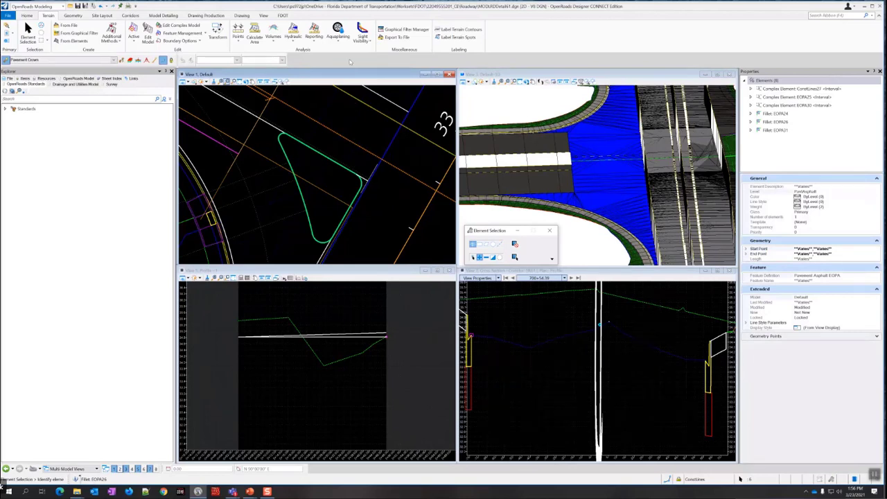
# - Copy the selected referenced island outline in place into the current file, using the island's sharp corner as base point
pyautogui.click(242, 15)
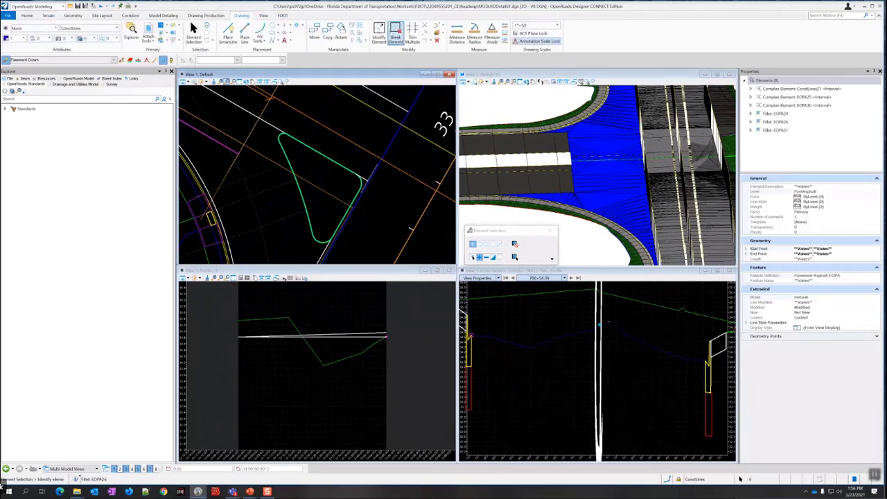
pyautogui.click(327, 33)
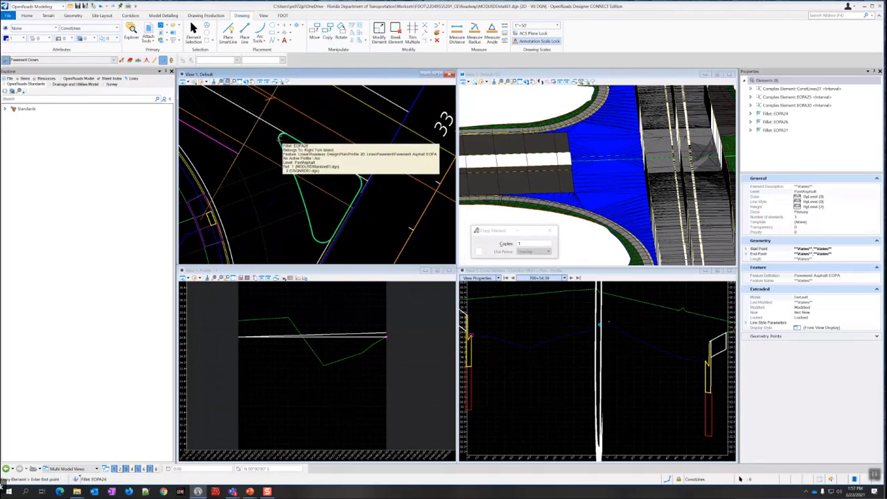
pyautogui.click(280, 137)
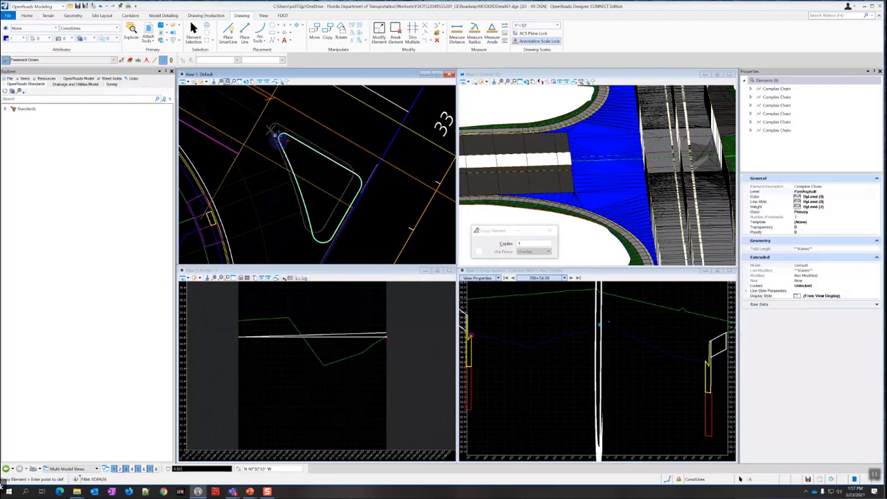
pyautogui.press('Escape')
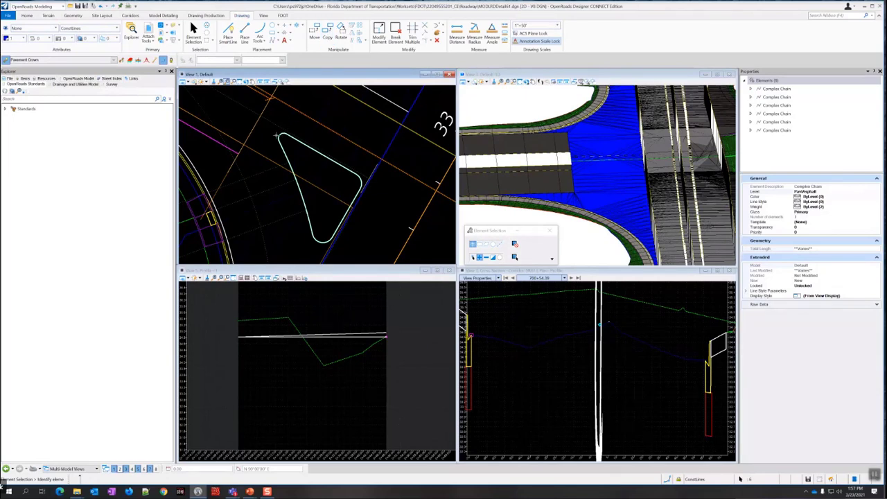
pyautogui.scroll(4, 292, 142)
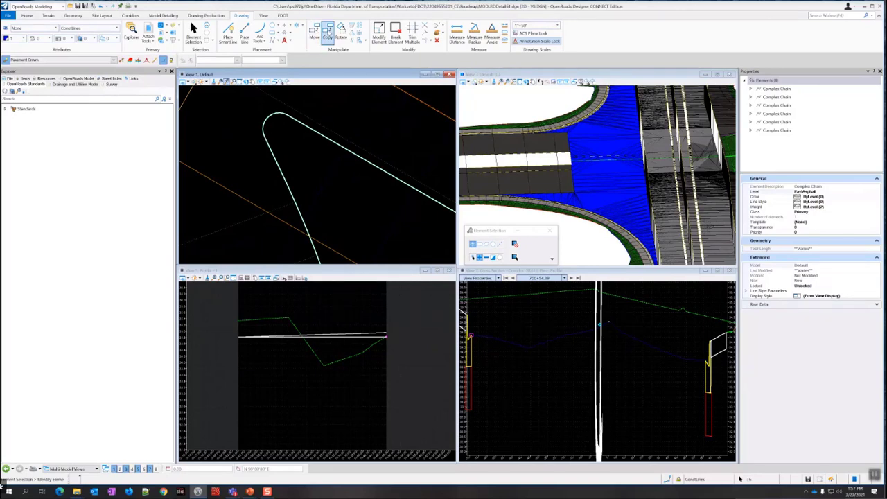
pyautogui.click(327, 29)
pyautogui.click(265, 135)
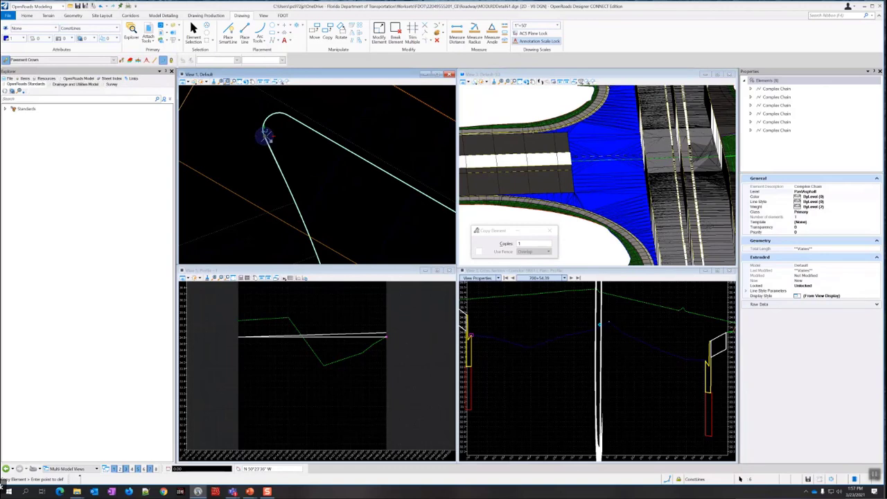
pyautogui.press('Escape')
pyautogui.scroll(-3, 211, 95)
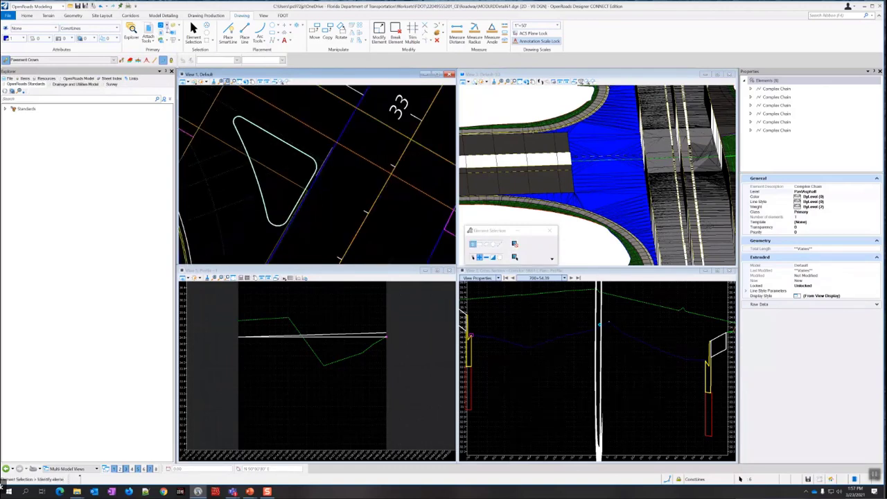
# - Turn off the display of DSGNRD01.dgn, nested under the MODLRDMainline61.dgn reference, in View 1
pyautogui.click(173, 26)
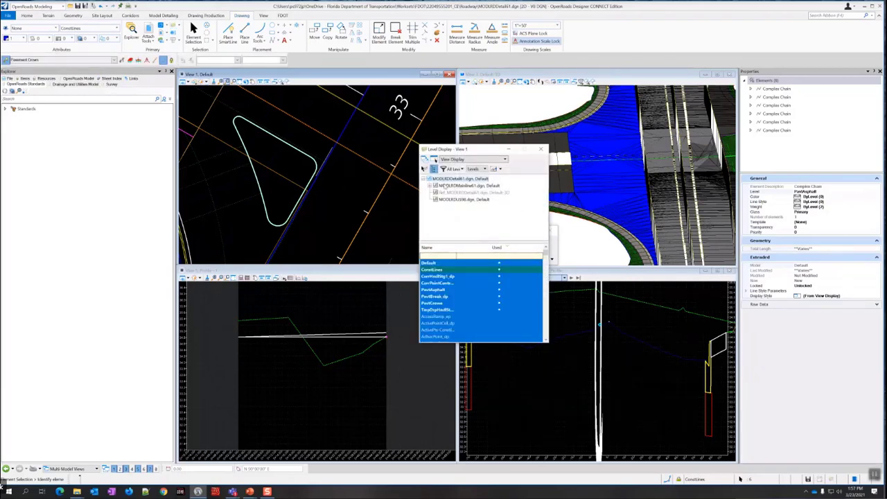
pyautogui.click(429, 186)
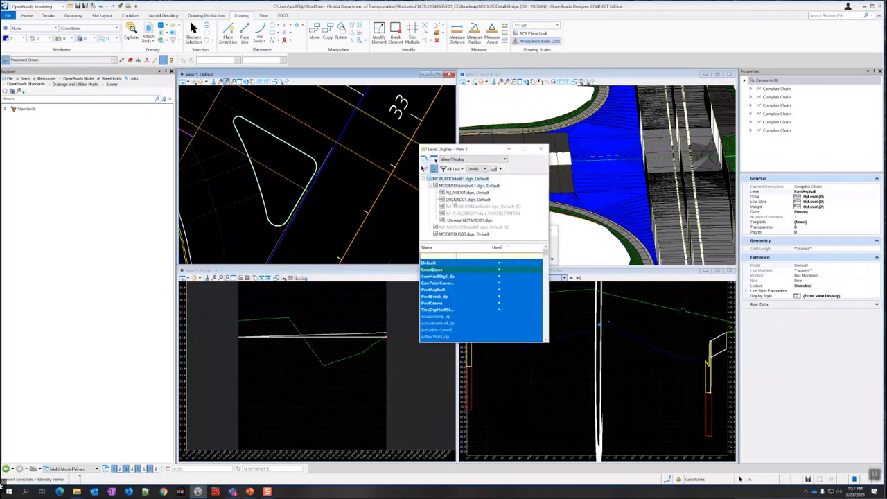
pyautogui.click(452, 200)
pyautogui.rightClick(454, 201)
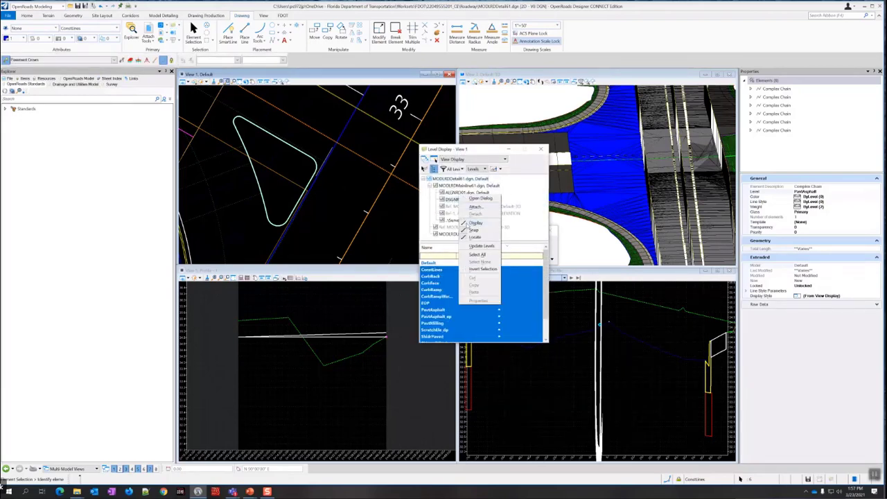
pyautogui.click(467, 227)
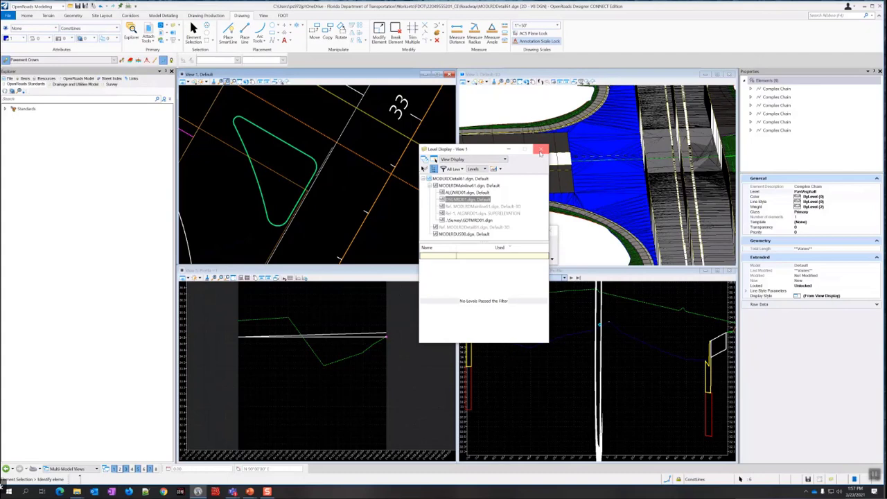
pyautogui.click(540, 151)
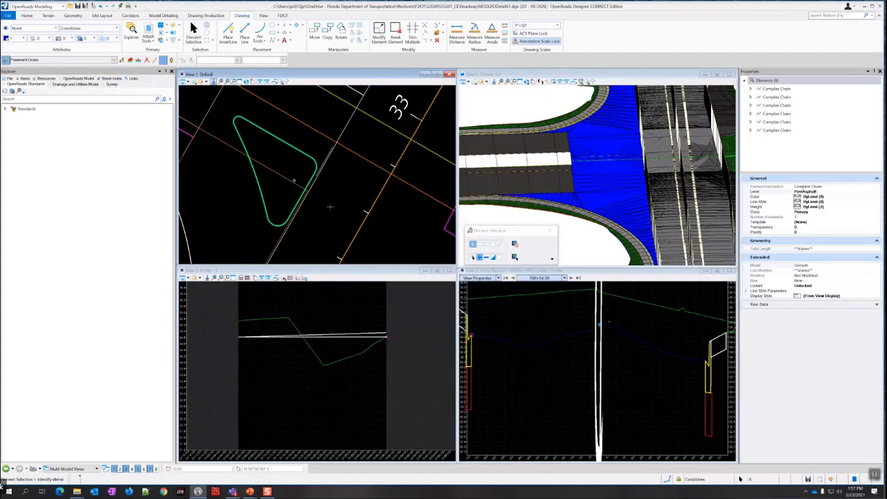
# - Check the copied island outline piece by piece, picking a straight edge and a corner arc
pyautogui.click(285, 160)
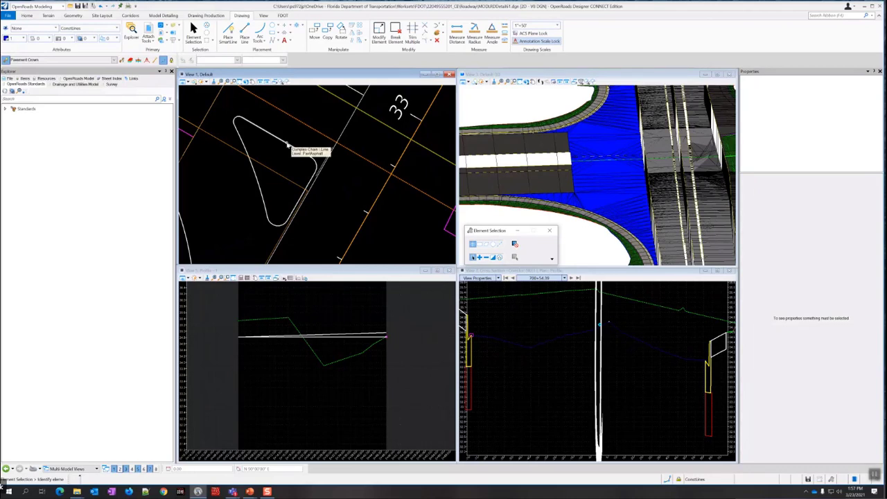
pyautogui.click(288, 144)
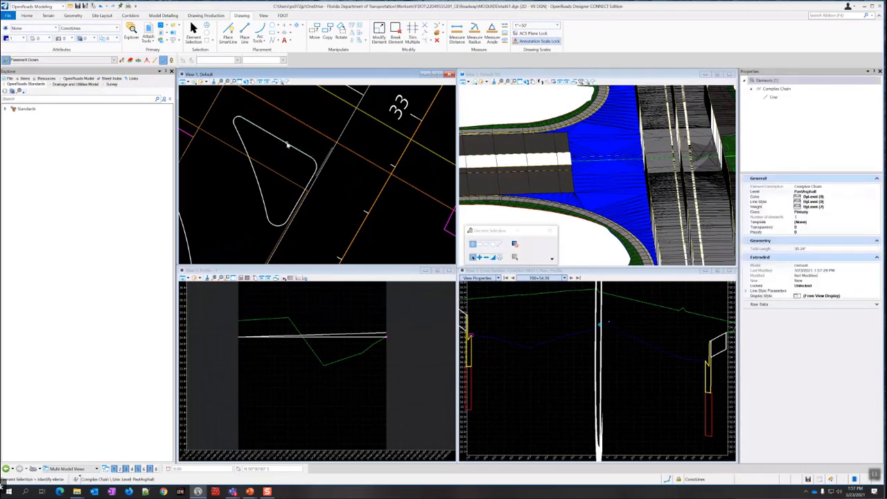
pyautogui.press('Escape')
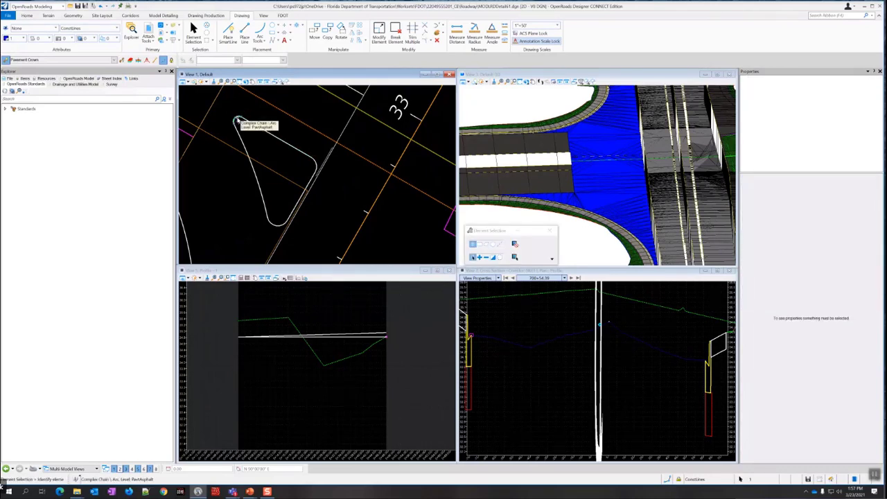
pyautogui.click(238, 121)
pyautogui.press('Escape')
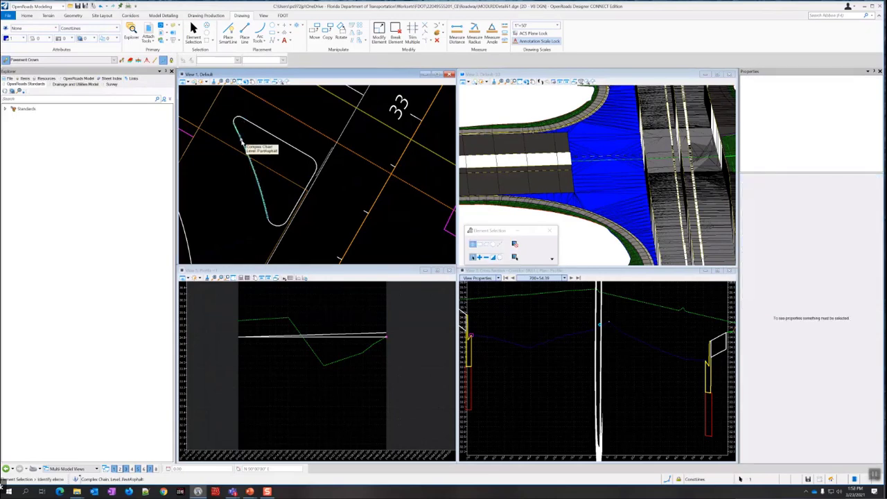
# - Examine the remaining edges and corner fillets of the copied island outline by selecting them individually in plan
pyautogui.click(246, 152)
pyautogui.click(271, 216)
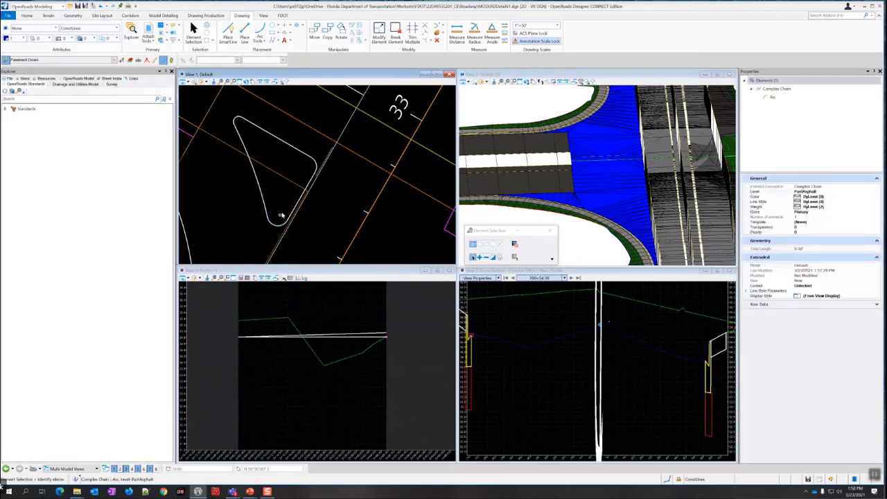
pyautogui.click(293, 210)
pyautogui.click(315, 164)
pyautogui.click(287, 162)
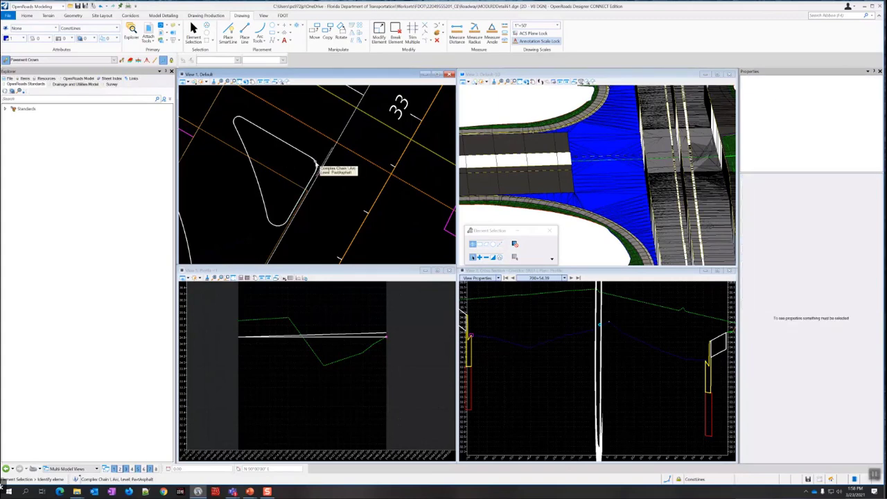
pyautogui.click(315, 165)
pyautogui.click(283, 148)
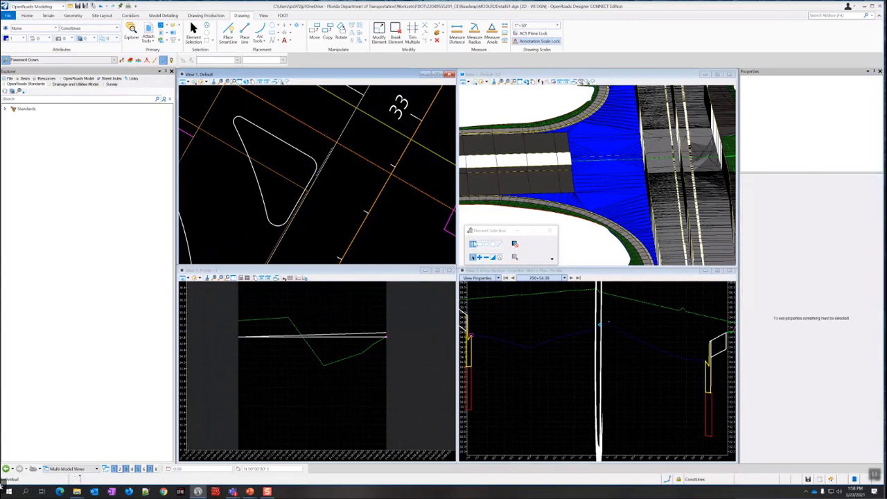
# - Inspect the arc at the island's sharp corner with a block selection, and check its long curved edge individually
pyautogui.click(483, 244)
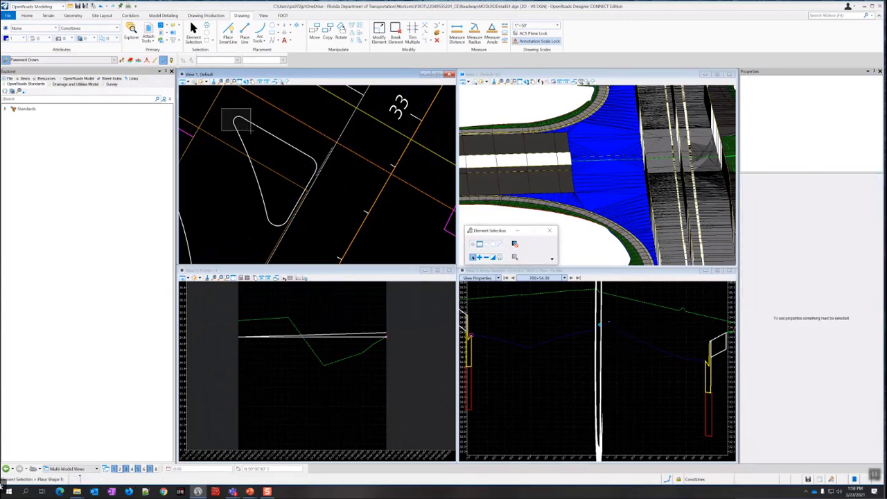
pyautogui.click(237, 120)
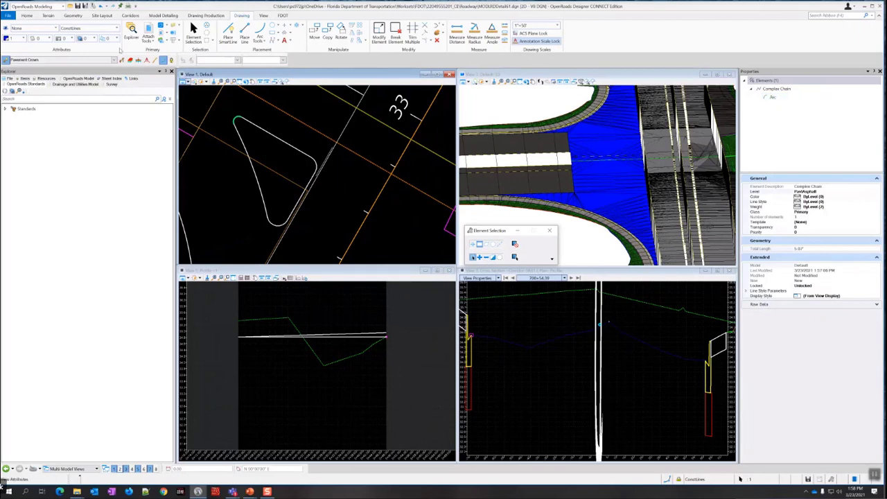
pyautogui.click(193, 34)
pyautogui.click(266, 154)
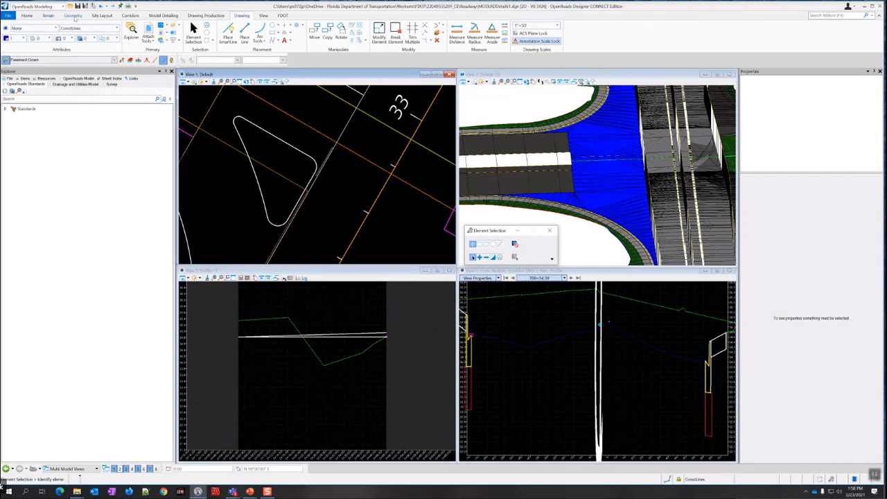
pyautogui.click(243, 147)
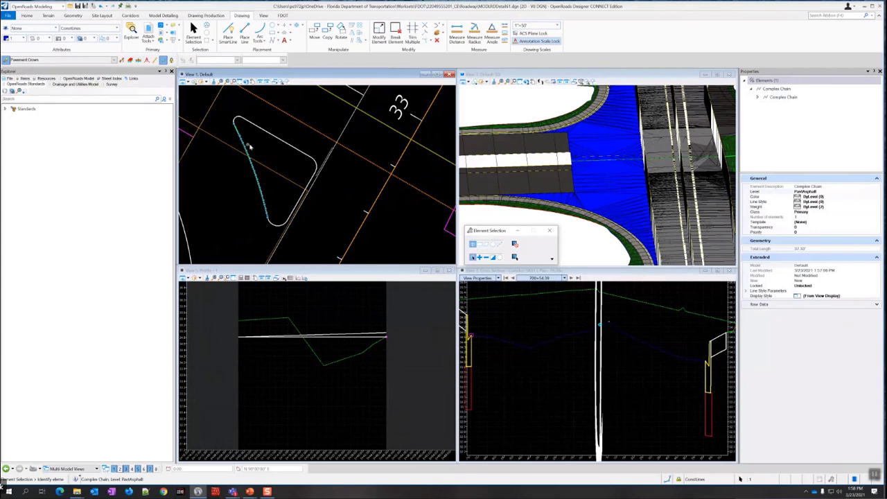
pyautogui.click(261, 140)
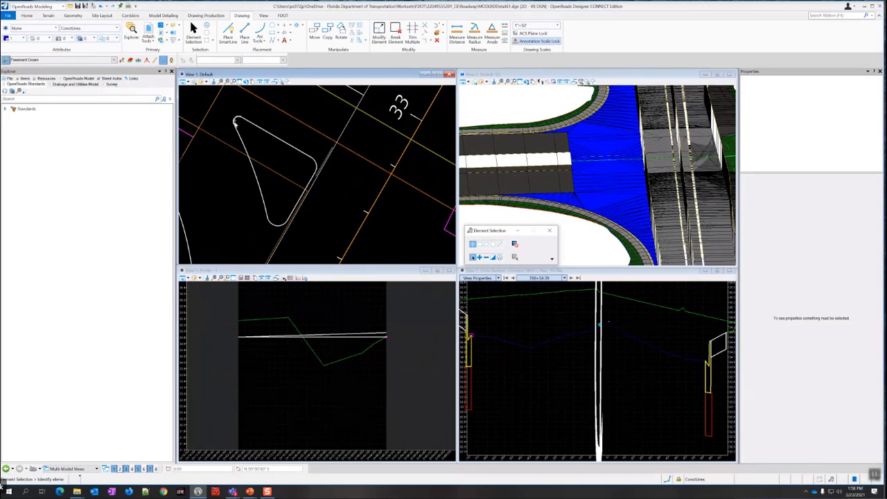
pyautogui.moveTo(233, 173)
pyautogui.mouseDown(button='middle')
pyautogui.moveTo(270, 169)
pyautogui.moveTo(264, 172)
pyautogui.mouseUp(button='middle')
pyautogui.scroll(-1, 239, 181)
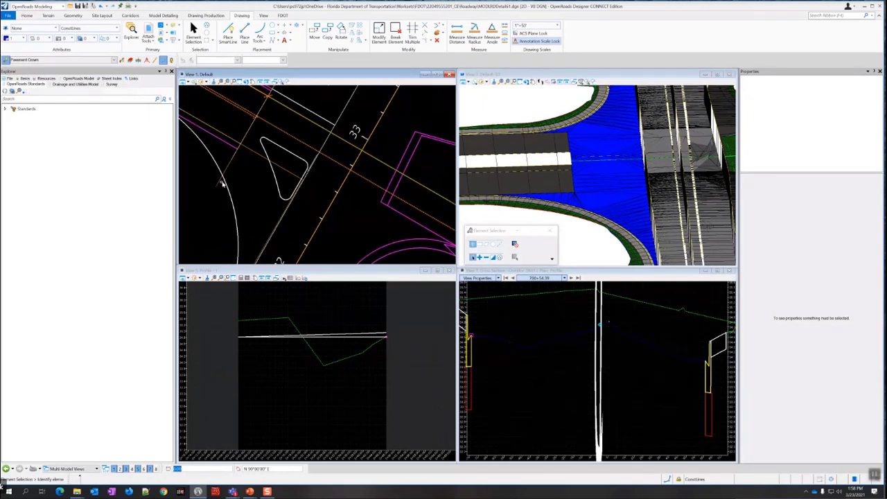
pyautogui.scroll(2, 271, 141)
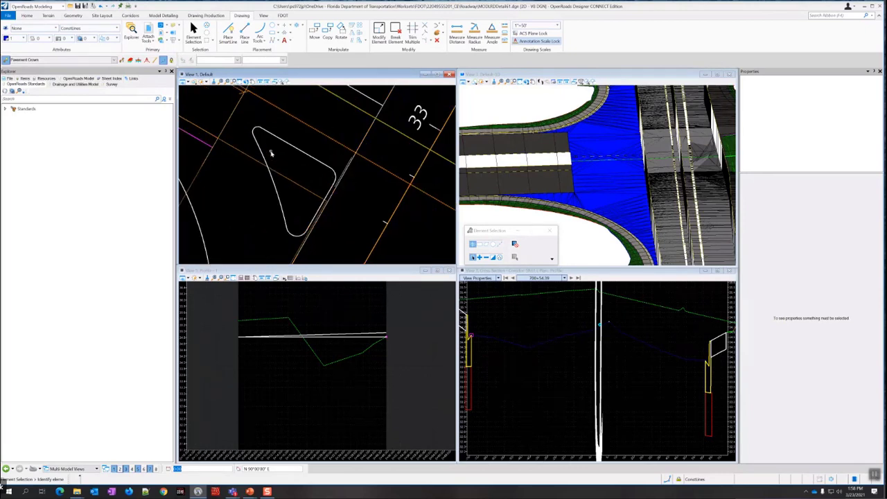
# - Set up Complex By Element with the Pavement Asphalt EOPA feature definition and the Automatic method
pyautogui.click(73, 16)
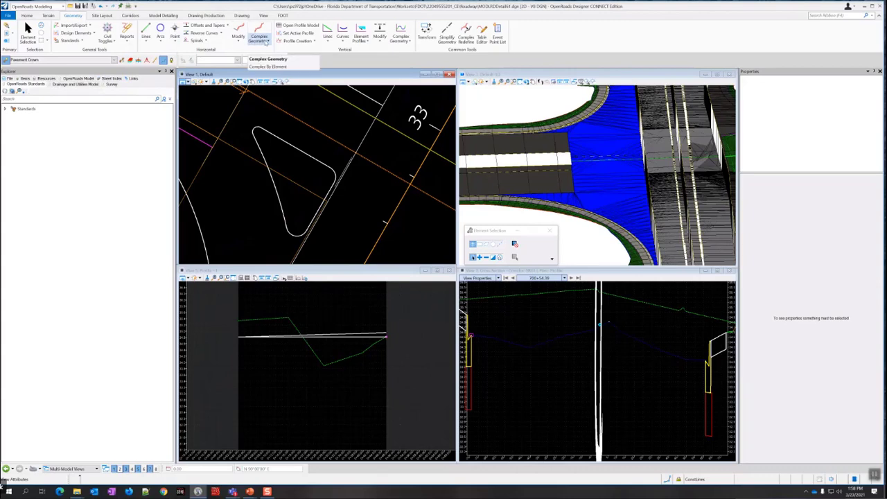
pyautogui.click(268, 43)
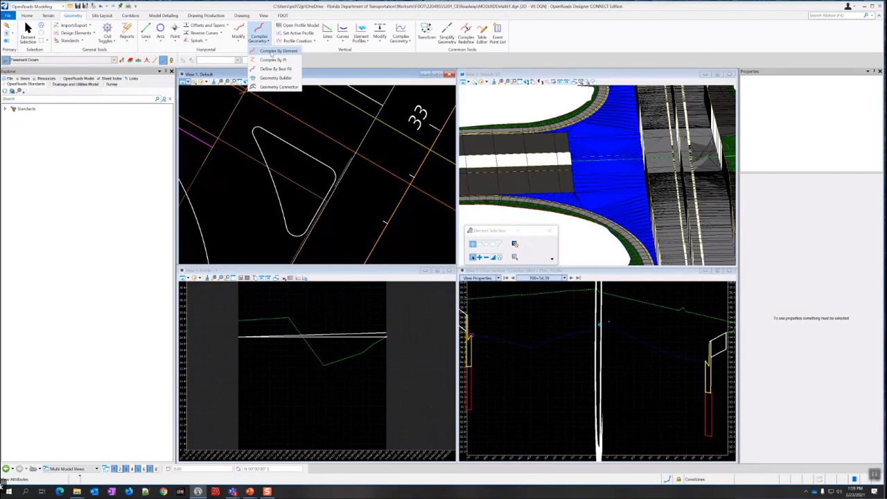
pyautogui.click(271, 52)
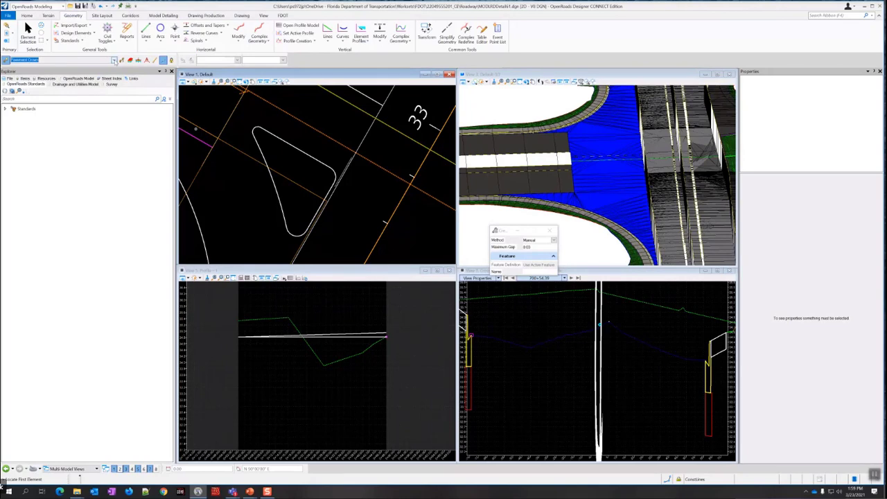
pyautogui.click(115, 61)
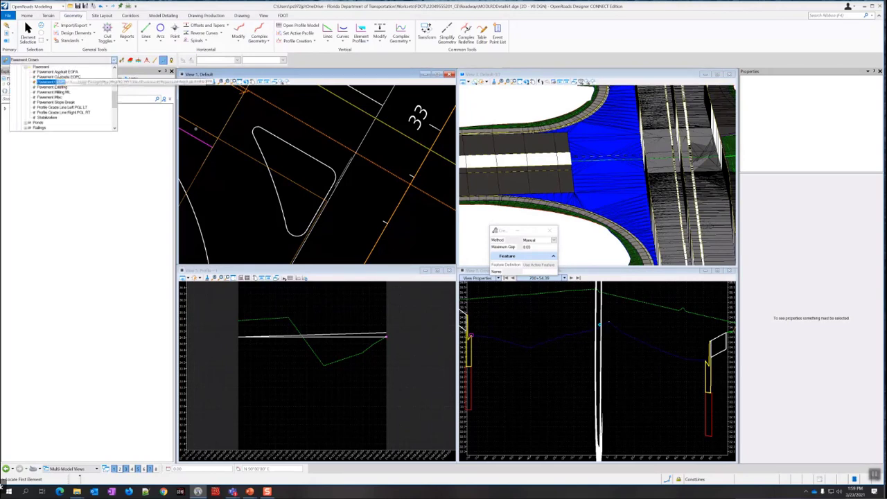
pyautogui.click(47, 82)
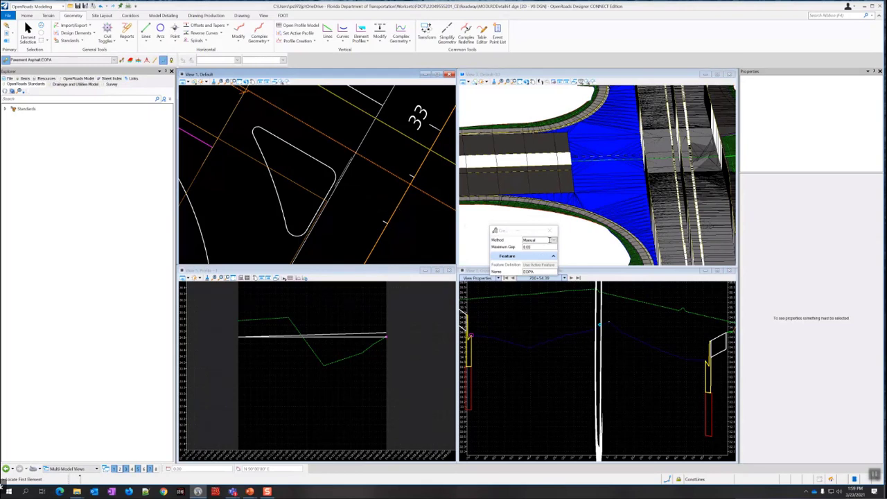
pyautogui.click(554, 239)
pyautogui.click(532, 250)
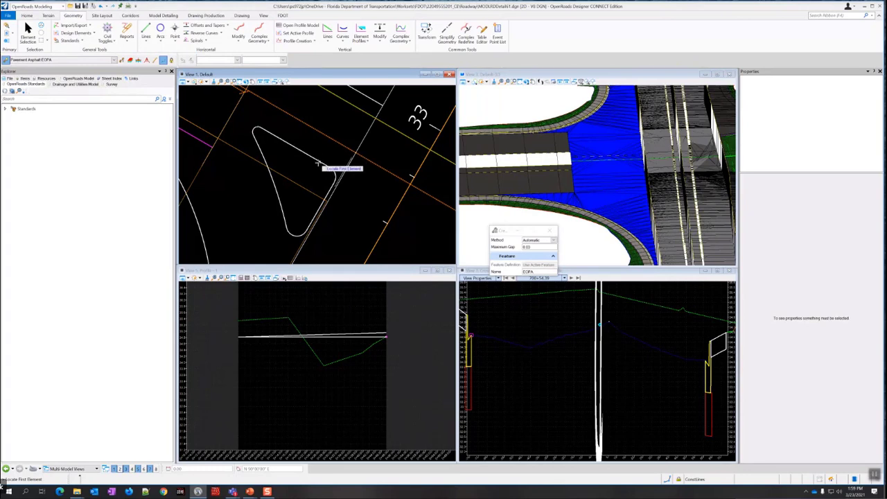
pyautogui.click(320, 164)
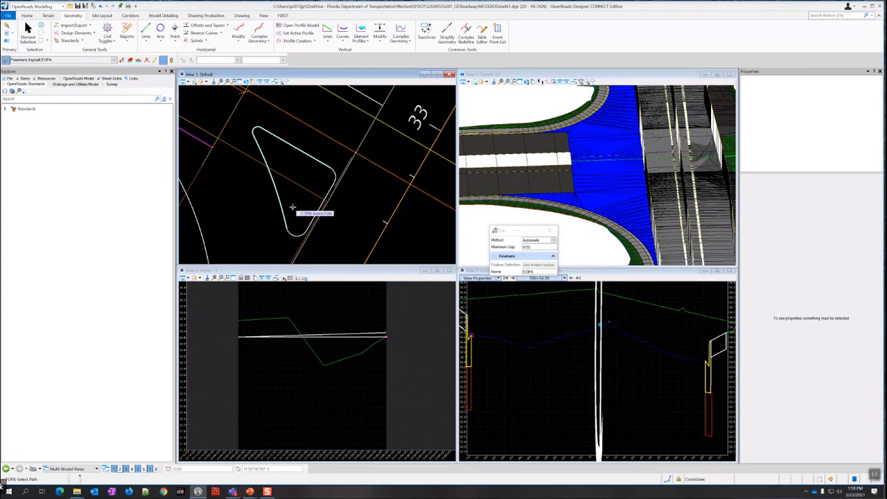
pyautogui.scroll(2, 293, 222)
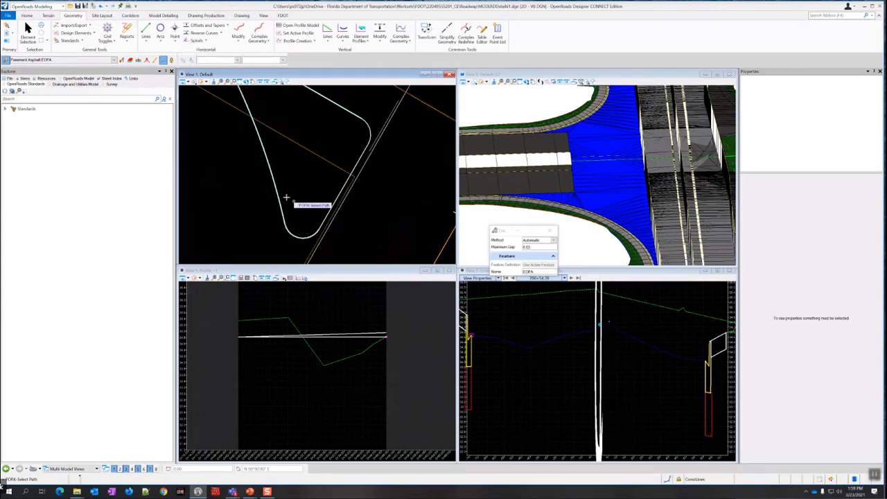
pyautogui.click(28, 30)
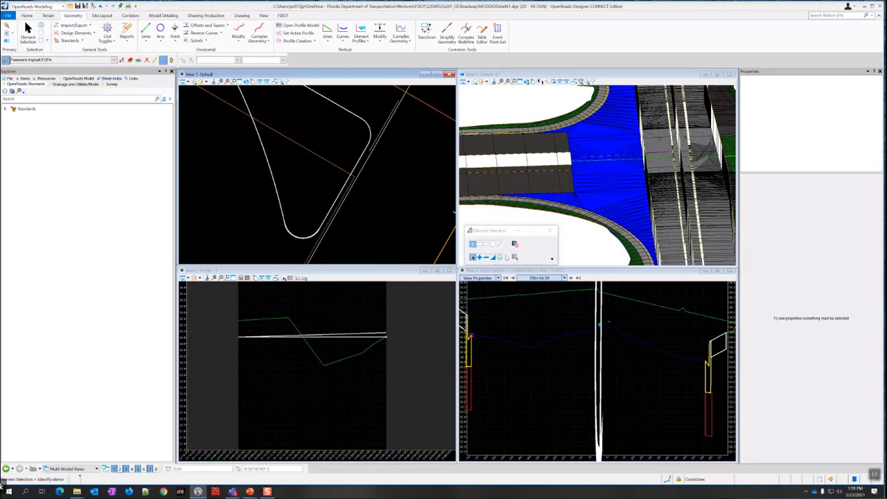
# - Check the arc at the island's lower corner and the whole outline for separate pieces using block selections
pyautogui.moveTo(265, 205); pyautogui.dragTo(331, 249)
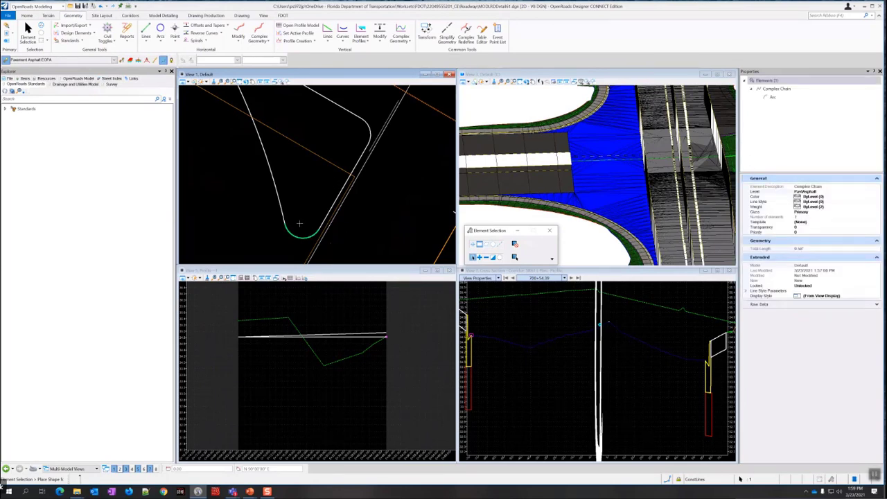
pyautogui.click(279, 198)
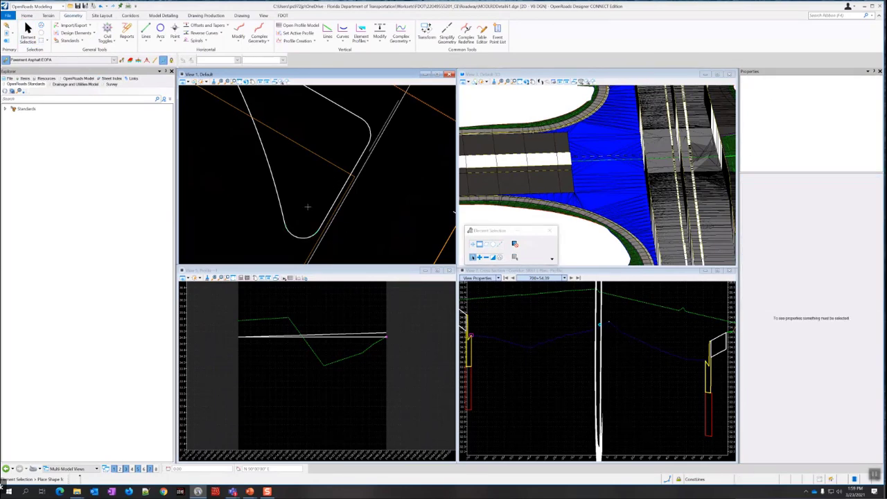
pyautogui.scroll(-3, 304, 202)
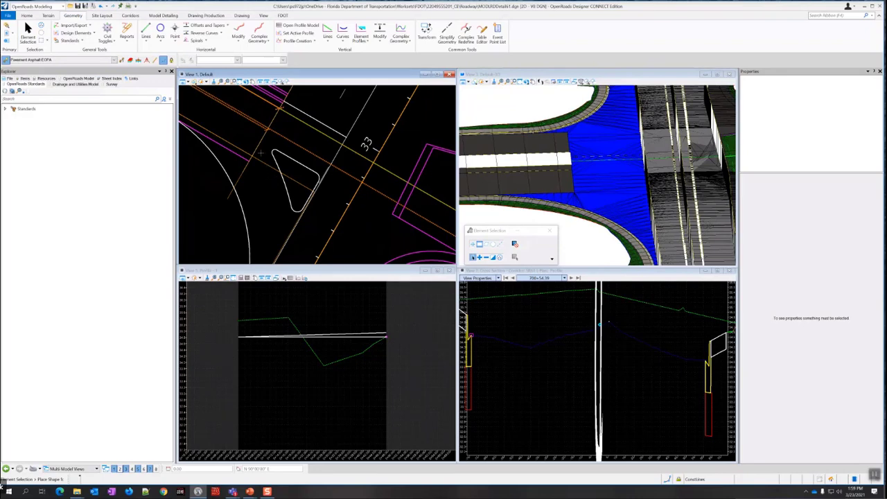
pyautogui.moveTo(263, 143); pyautogui.dragTo(325, 218)
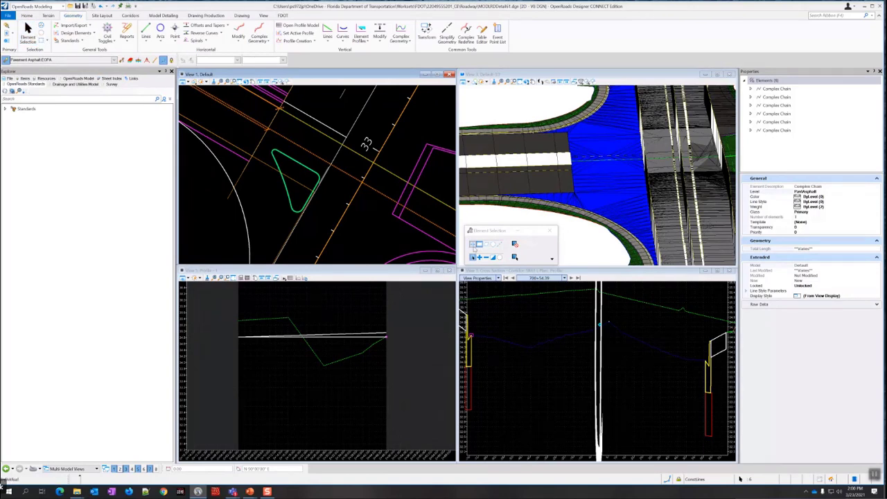
pyautogui.click(294, 174)
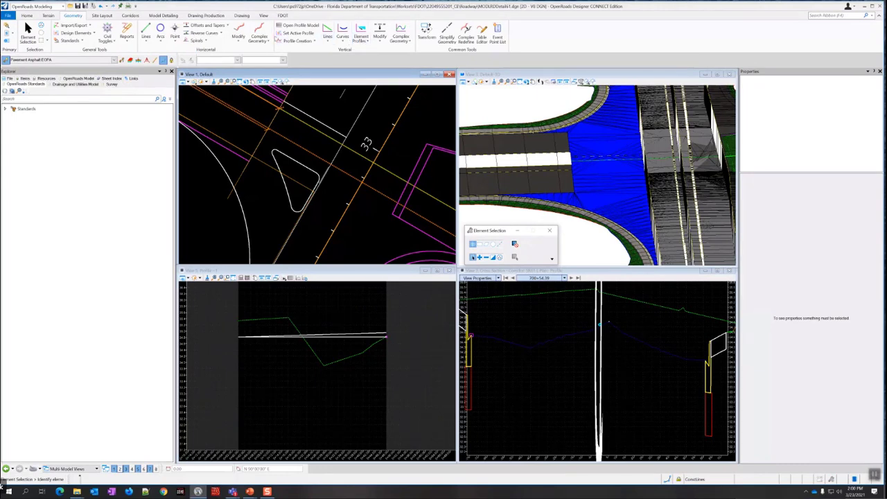
# - Chain the island outline pieces automatically into one closed complex element named EOPA, choosing the path at the fork
pyautogui.click(262, 30)
pyautogui.click(268, 59)
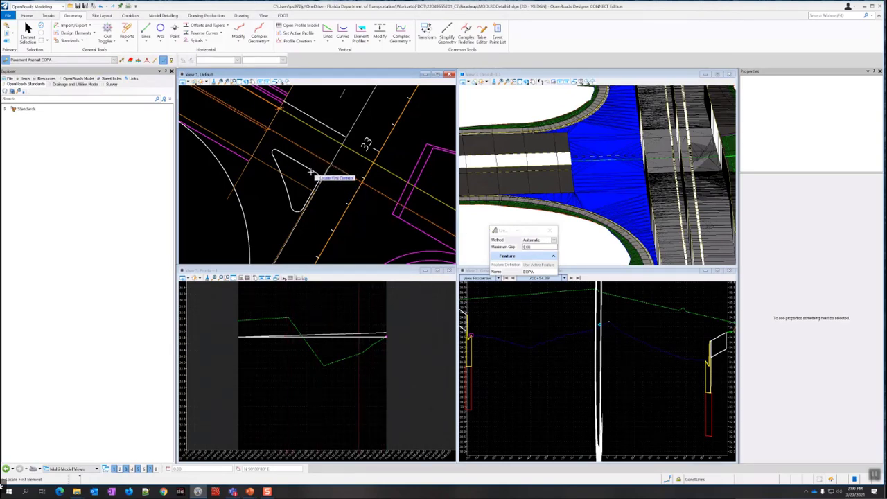
pyautogui.scroll(2, 311, 170)
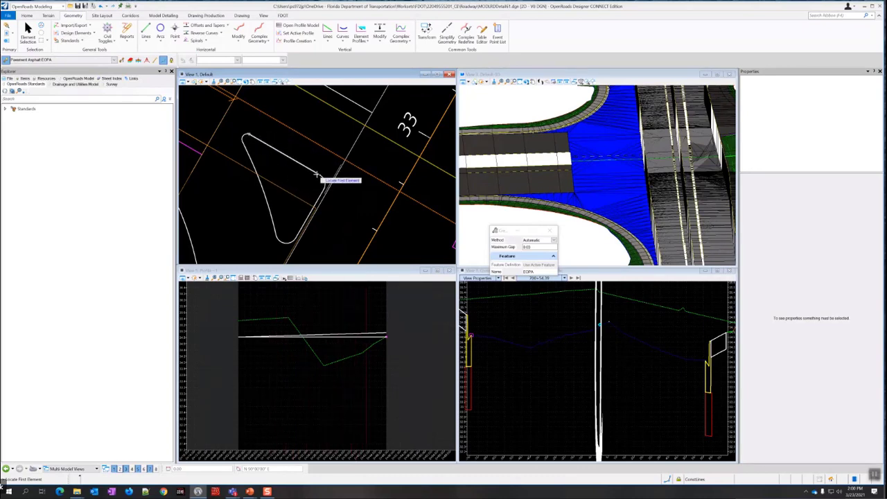
pyautogui.click(316, 173)
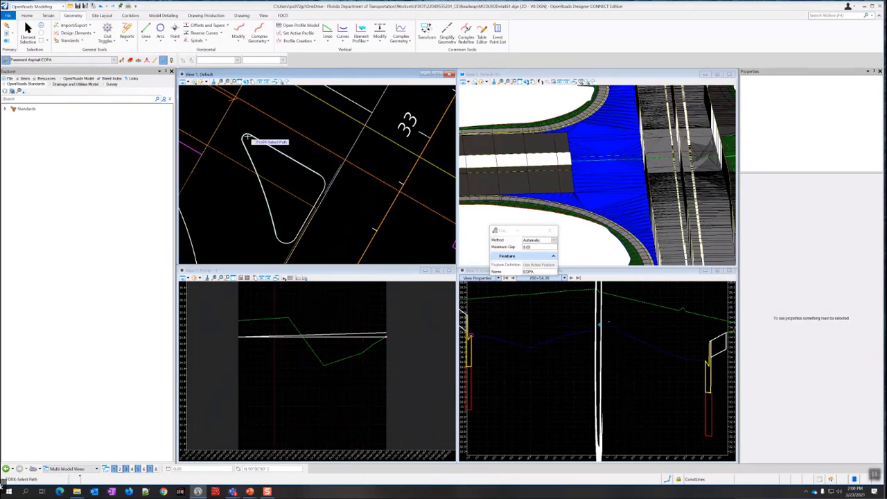
pyautogui.click(283, 240)
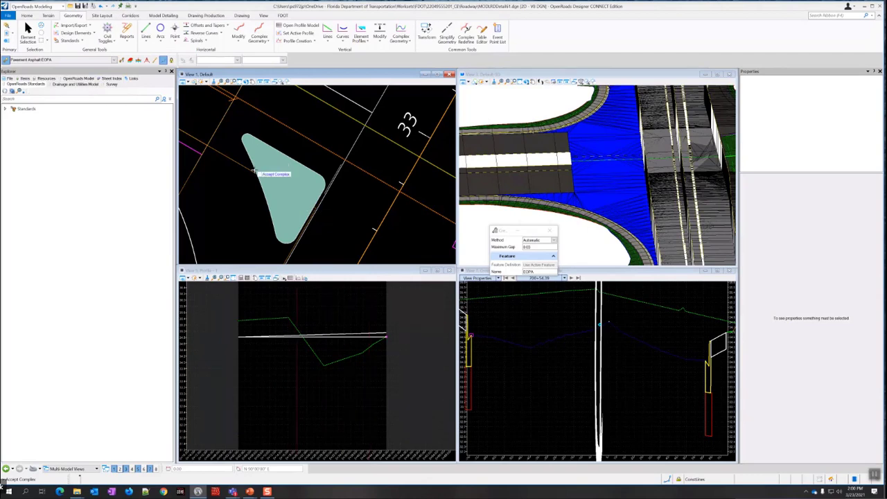
pyautogui.click(243, 204)
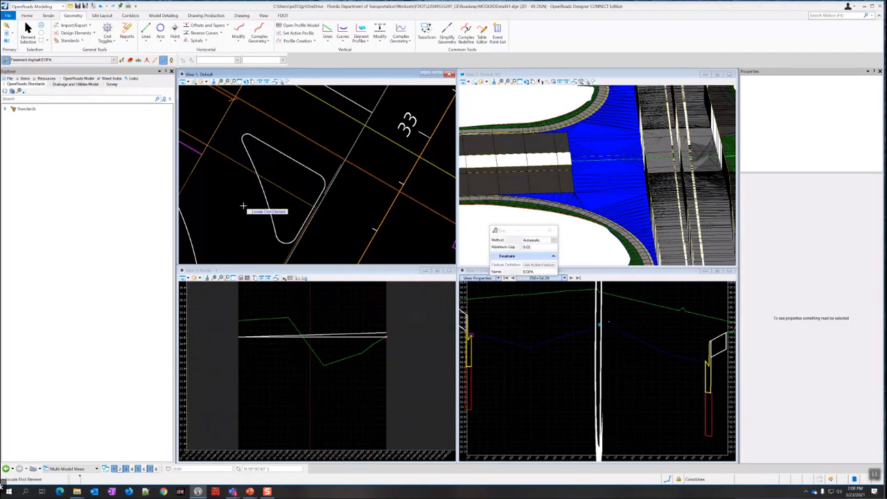
pyautogui.press('Escape')
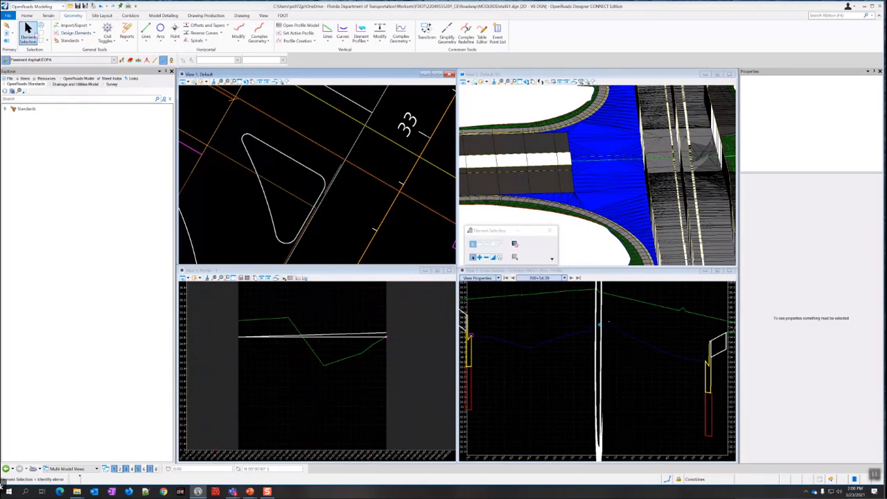
# - Open the profile model of the island's new complex element in View 5
pyautogui.moveTo(267, 204)
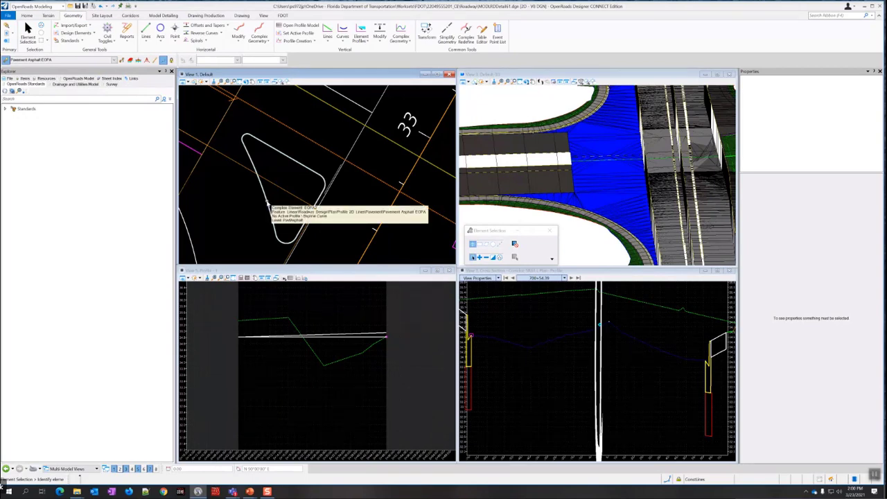
pyautogui.click(267, 203)
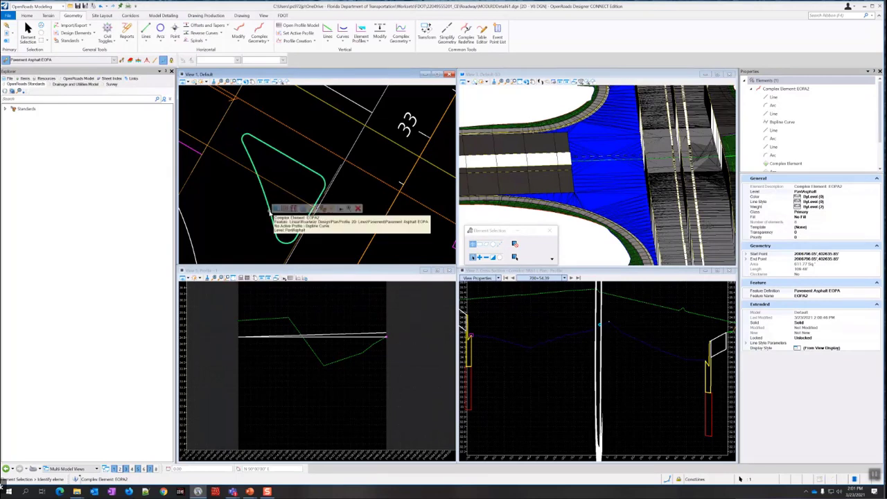
pyautogui.moveTo(273, 211)
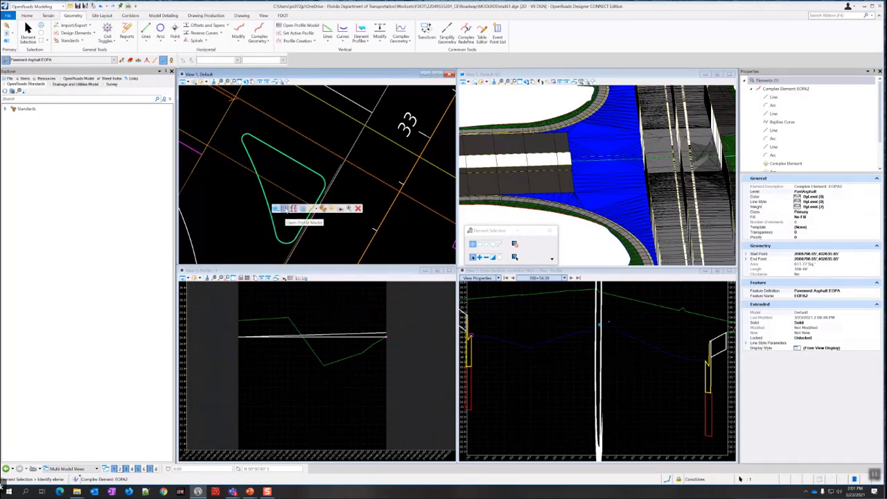
pyautogui.click(275, 209)
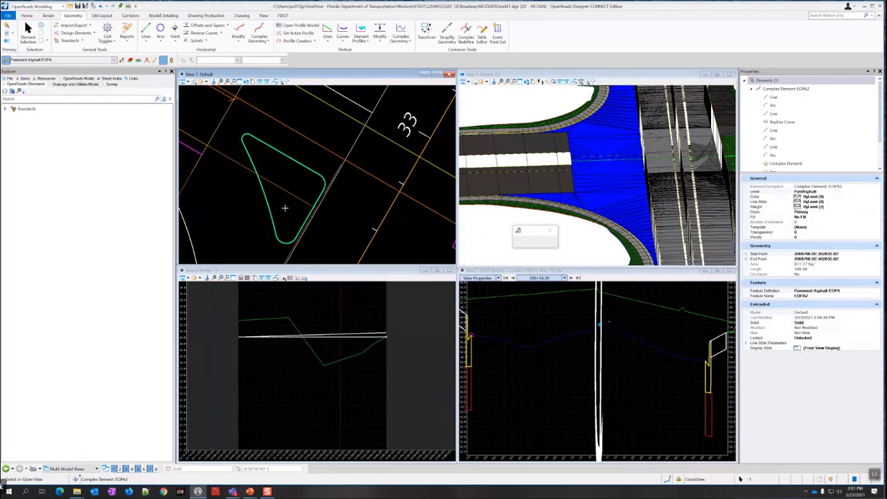
pyautogui.click(264, 304)
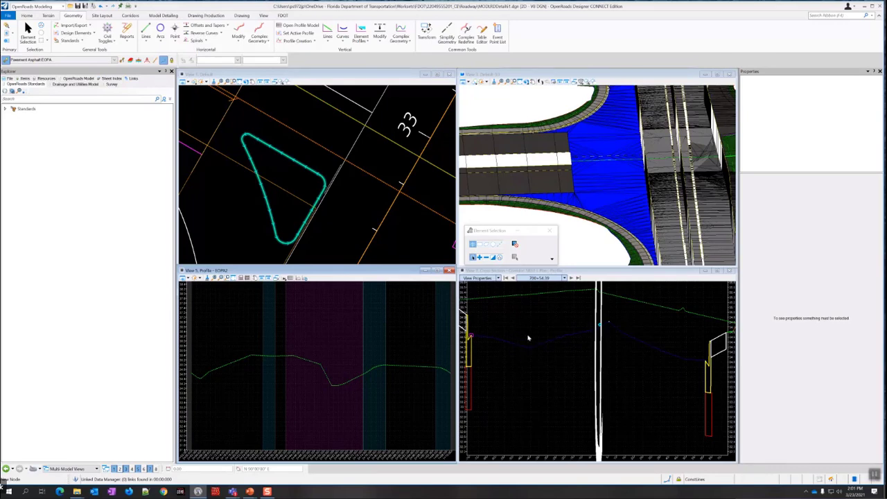
# - Create a quick profile from surface for the island's complex element, using the blue intersection terrain as the reference surface
pyautogui.click(290, 184)
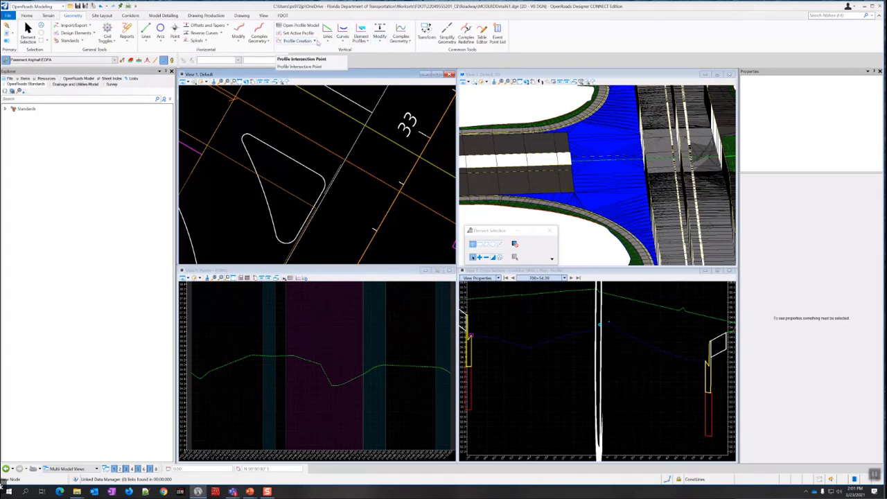
pyautogui.click(314, 42)
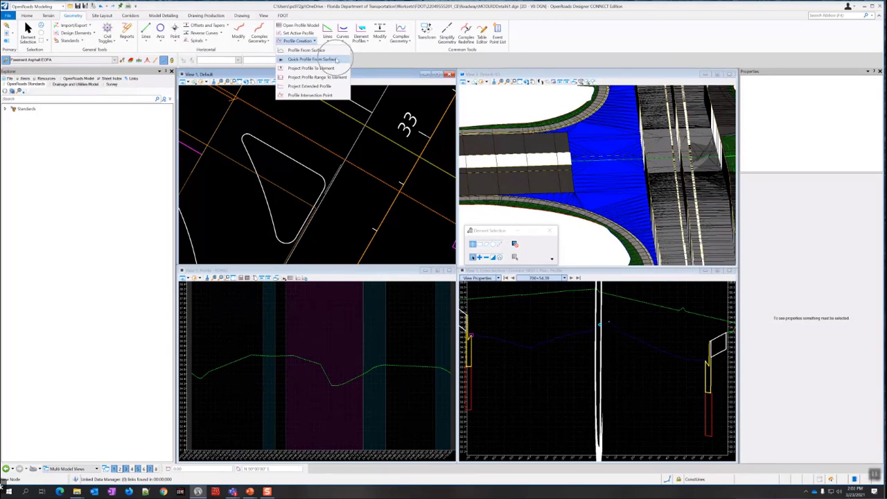
pyautogui.click(340, 61)
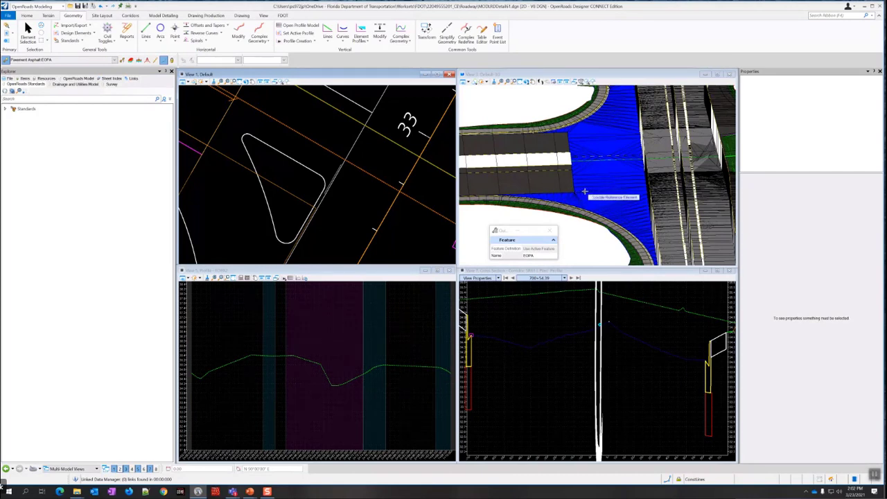
pyautogui.moveTo(596, 189)
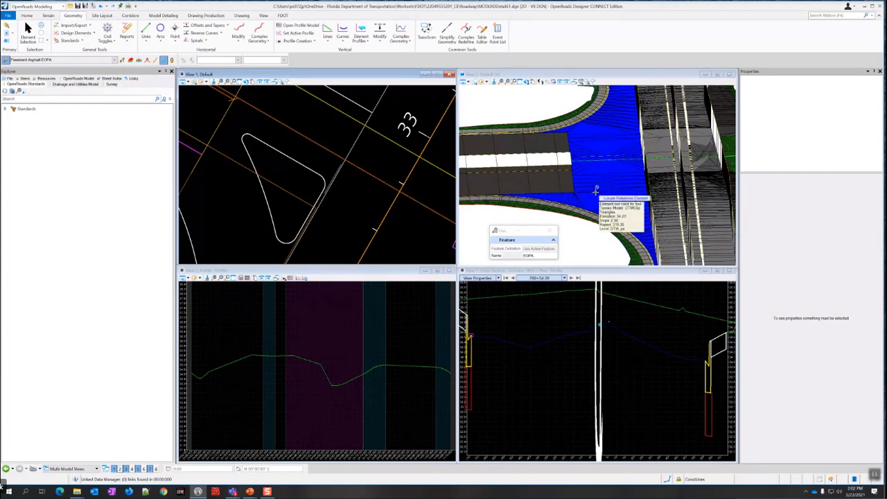
pyautogui.moveTo(294, 161)
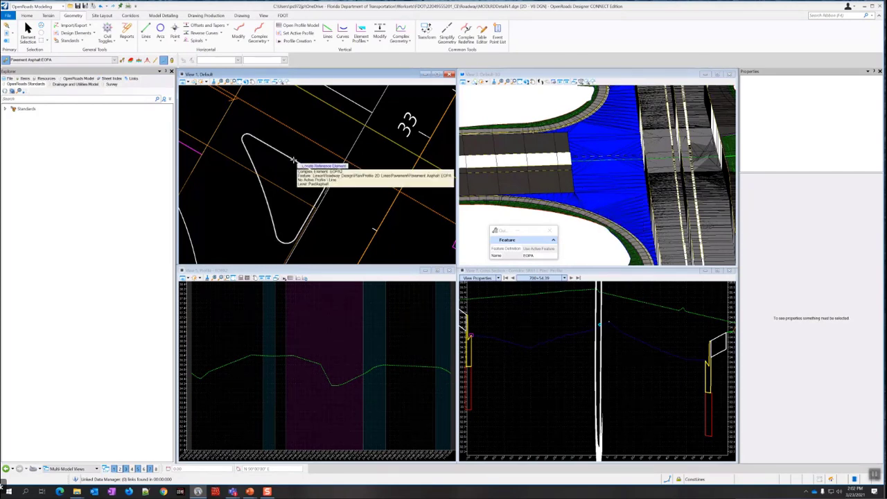
pyautogui.click(294, 160)
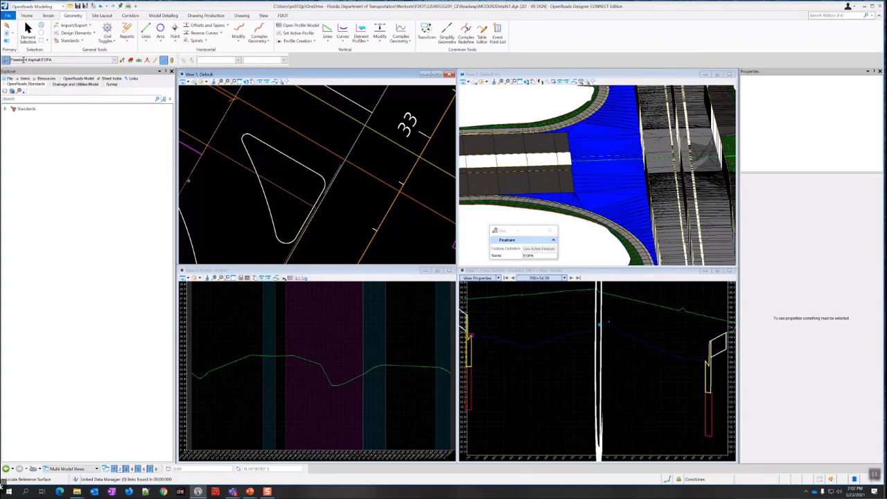
pyautogui.click(590, 190)
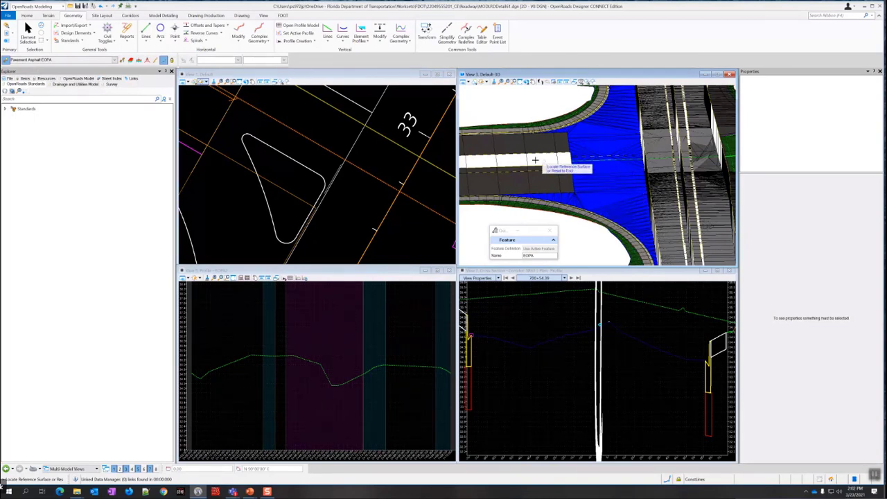
pyautogui.rightClick(370, 166)
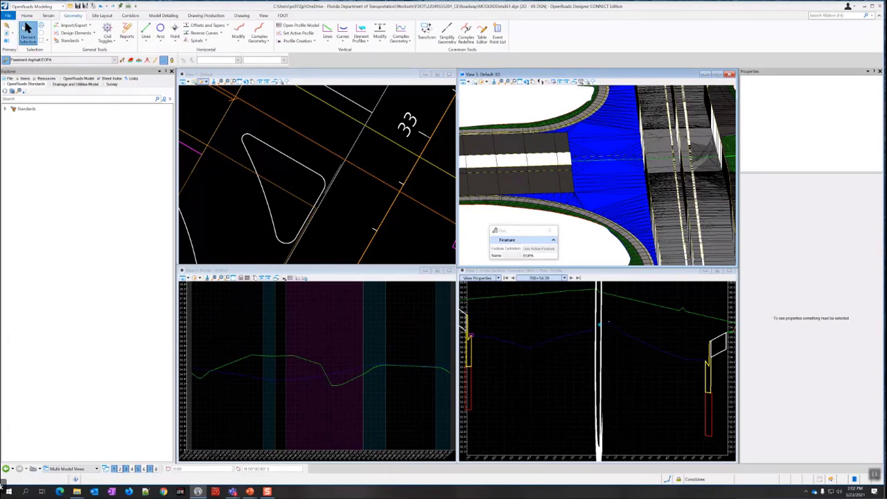
# - Check the feature definition of the island's new surface profile in View 5
pyautogui.click(28, 31)
pyautogui.click(308, 378)
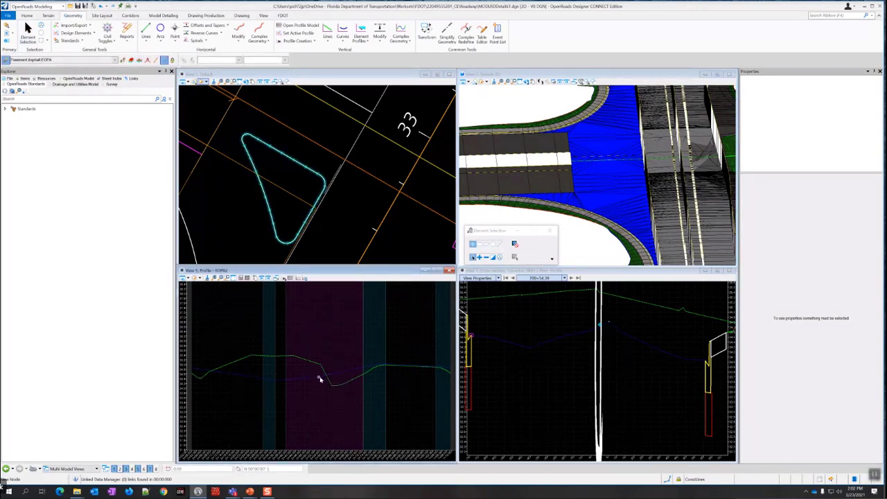
pyautogui.click(321, 377)
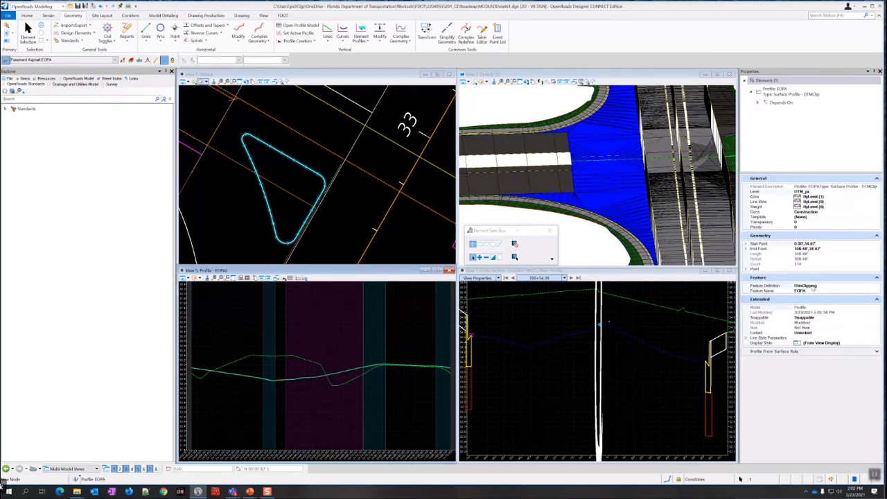
pyautogui.click(338, 354)
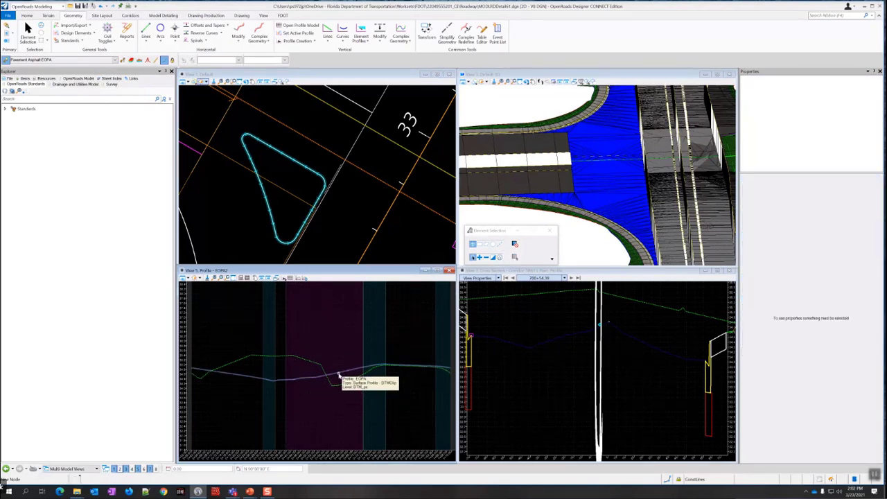
# - Apply the active Pavement Asphalt EOPA feature definition to the island's surface profile in View 5
pyautogui.click(340, 375)
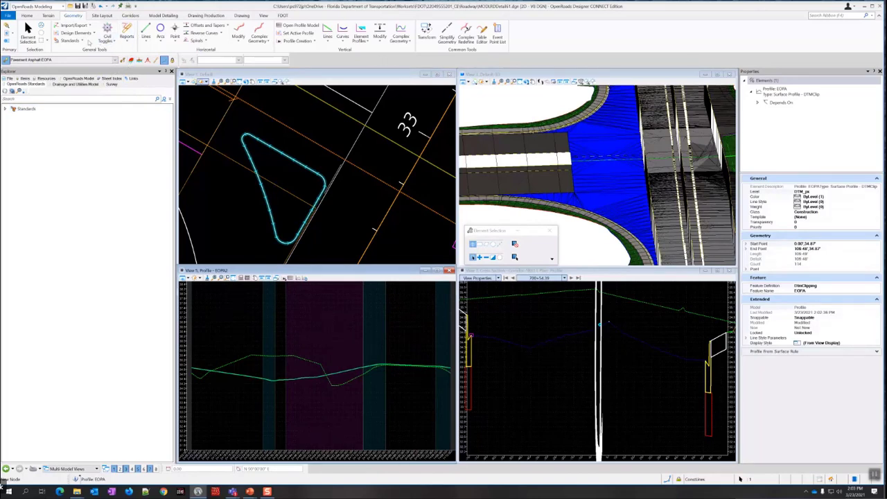
pyautogui.click(82, 41)
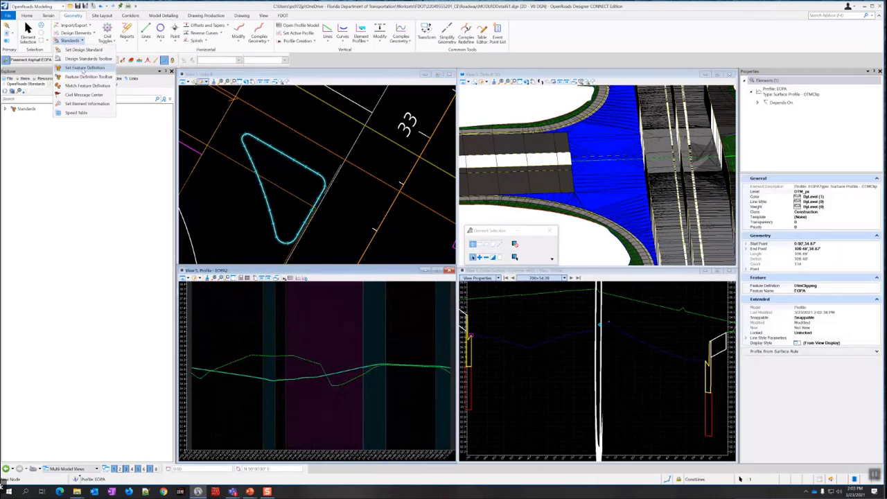
pyautogui.click(84, 68)
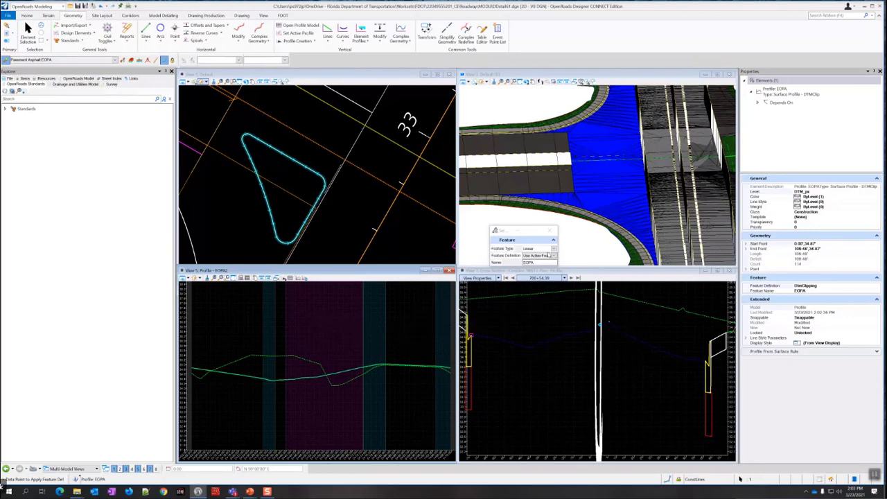
pyautogui.click(331, 334)
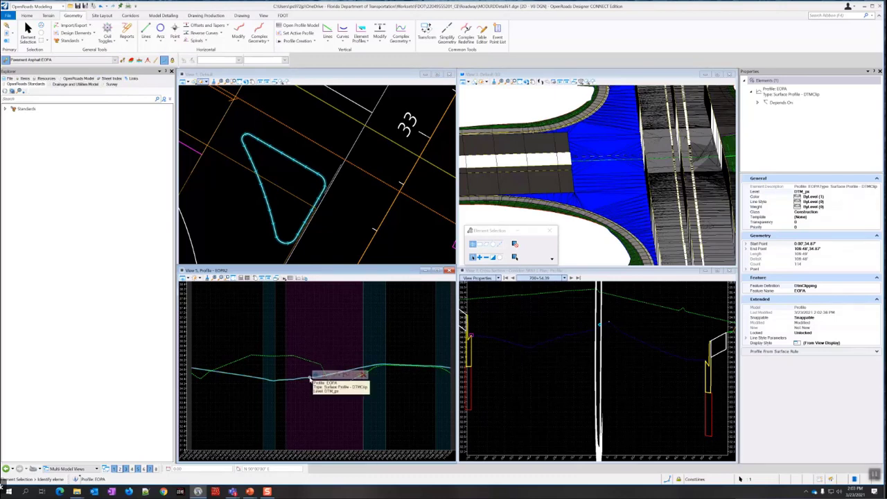
pyautogui.click(301, 369)
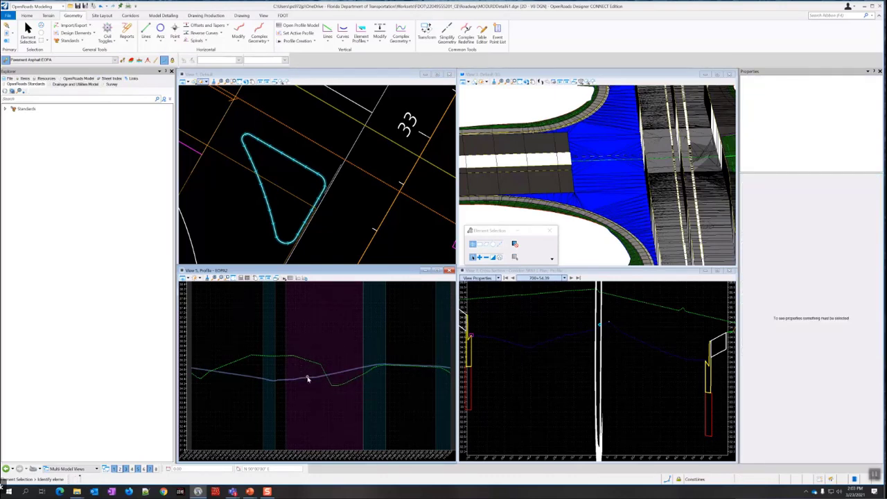
pyautogui.click(305, 372)
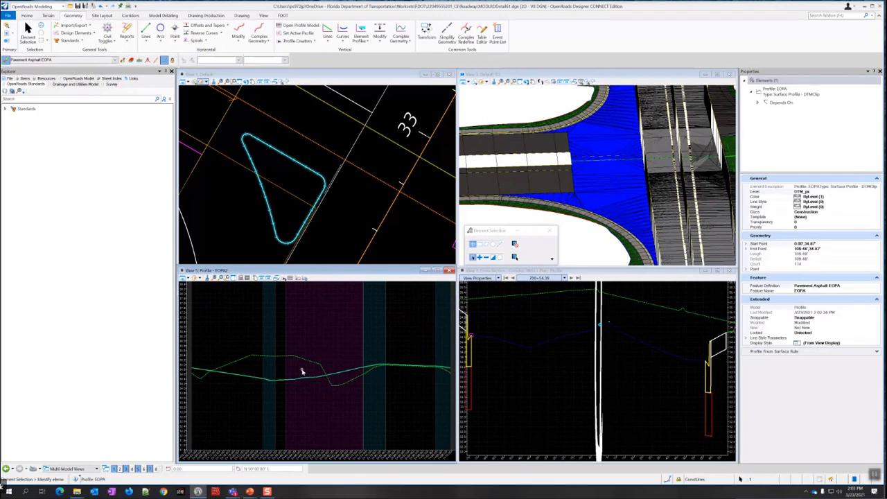
pyautogui.click(298, 371)
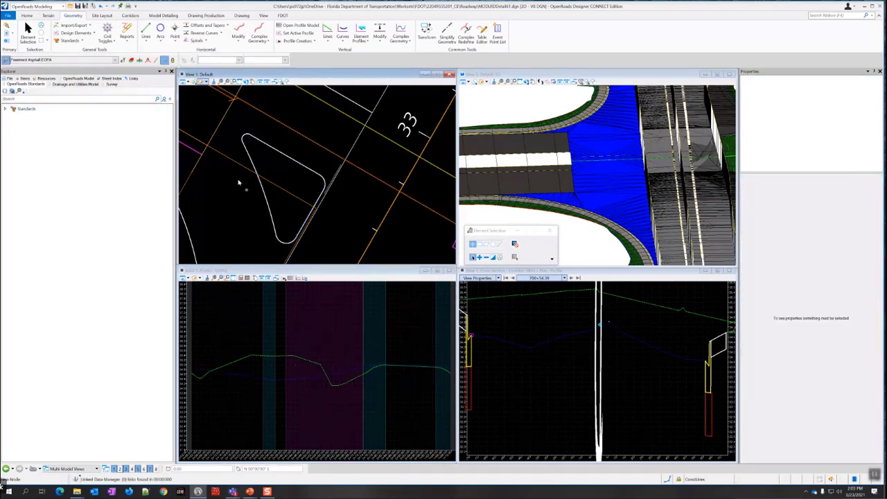
# - Repeat Set Feature Definition with the active Pavement Asphalt EOPA feature, choosing the island's surface profile after starting the command
pyautogui.click(82, 41)
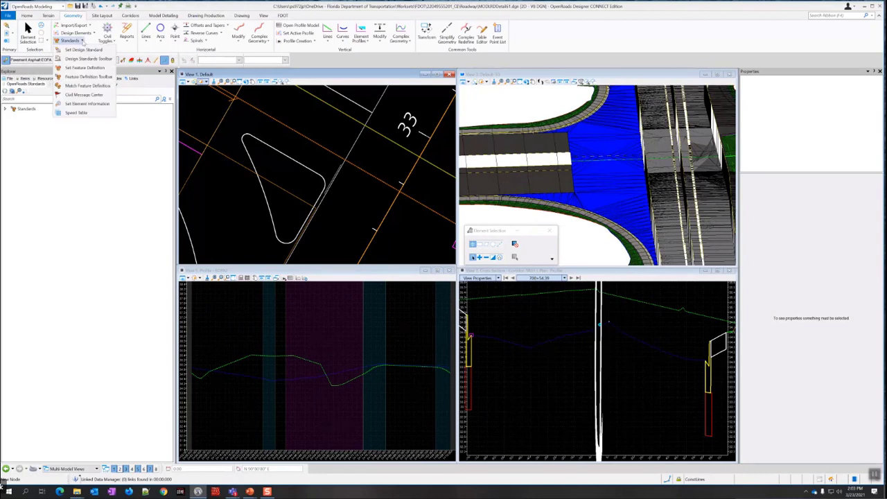
pyautogui.click(86, 67)
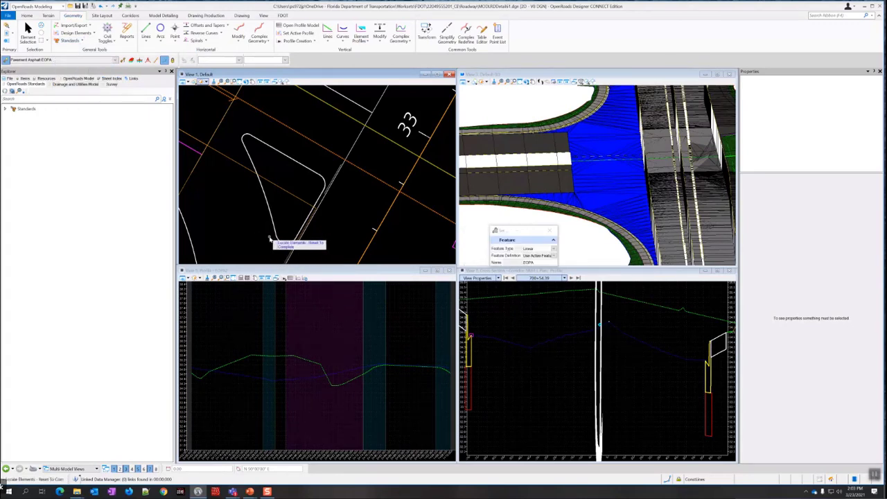
pyautogui.moveTo(278, 241)
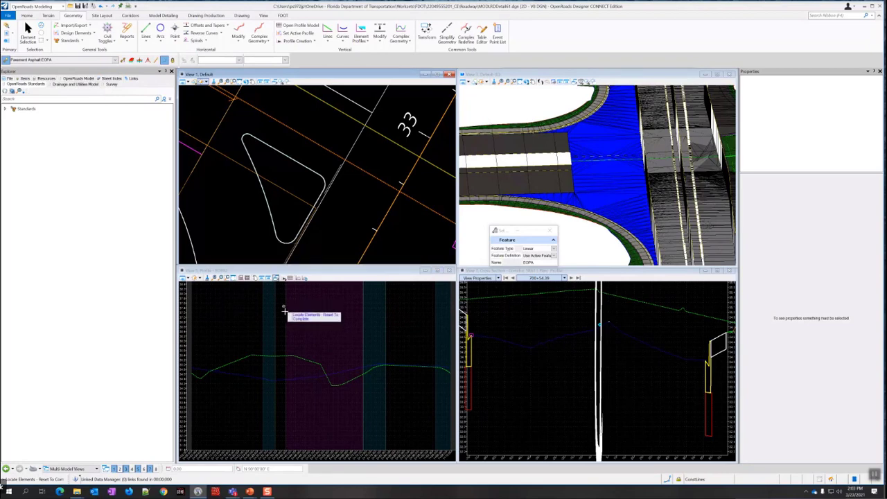
pyautogui.click(307, 378)
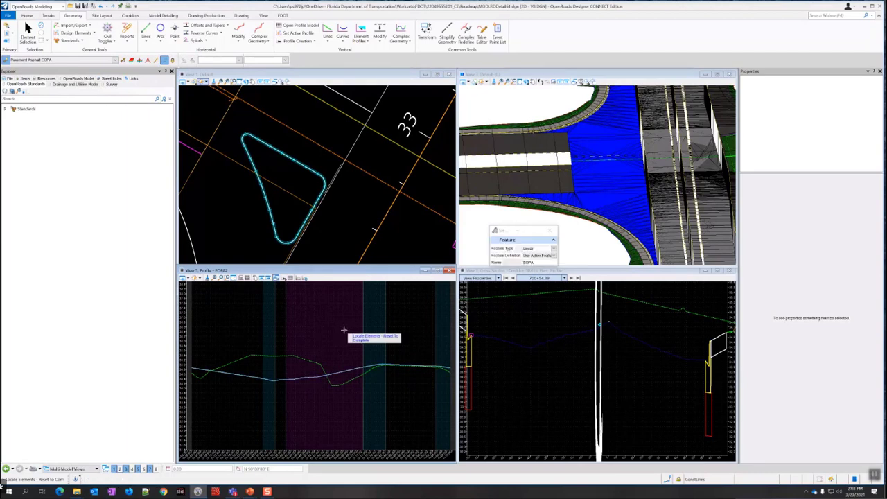
pyautogui.rightClick(311, 373)
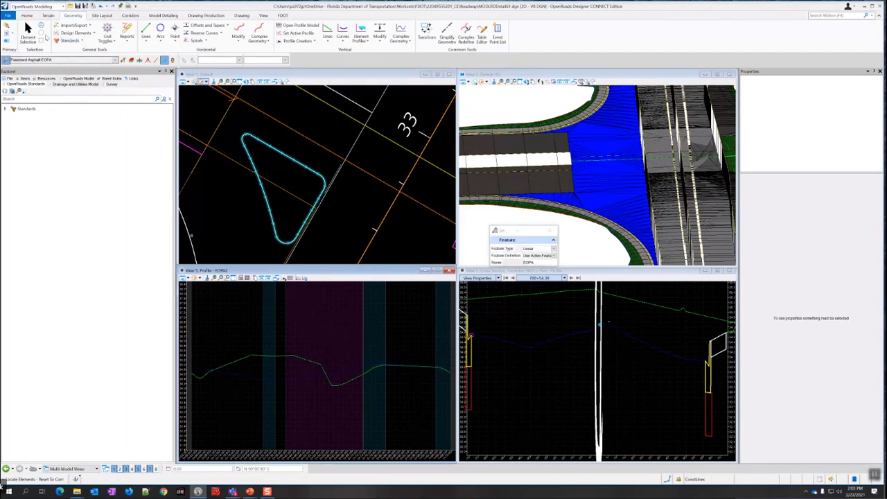
# - Review the surface profile's Profile From Surface Rule properties and set it as the island's active profile, checking the outline in the 3D view
pyautogui.click(309, 377)
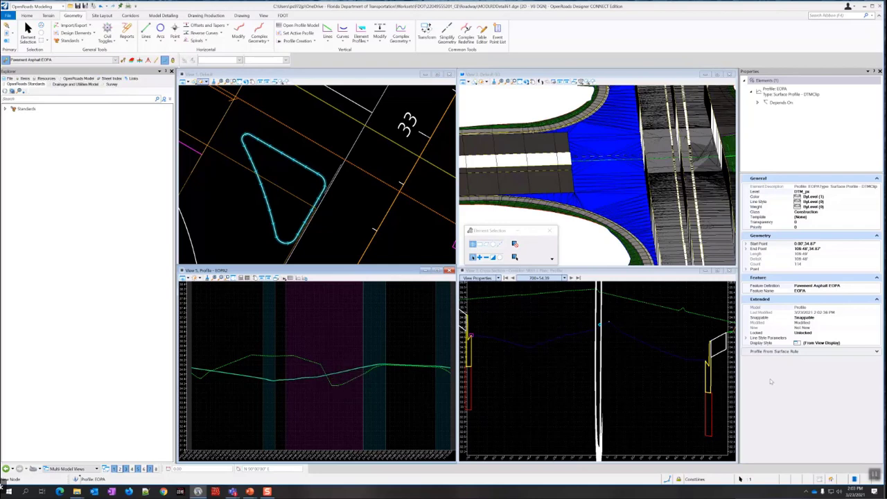
pyautogui.click(780, 351)
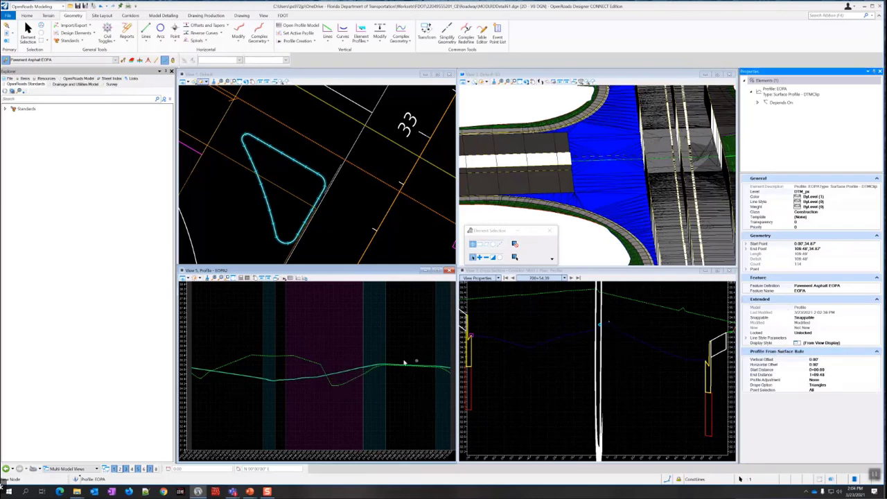
pyautogui.scroll(1, 349, 372)
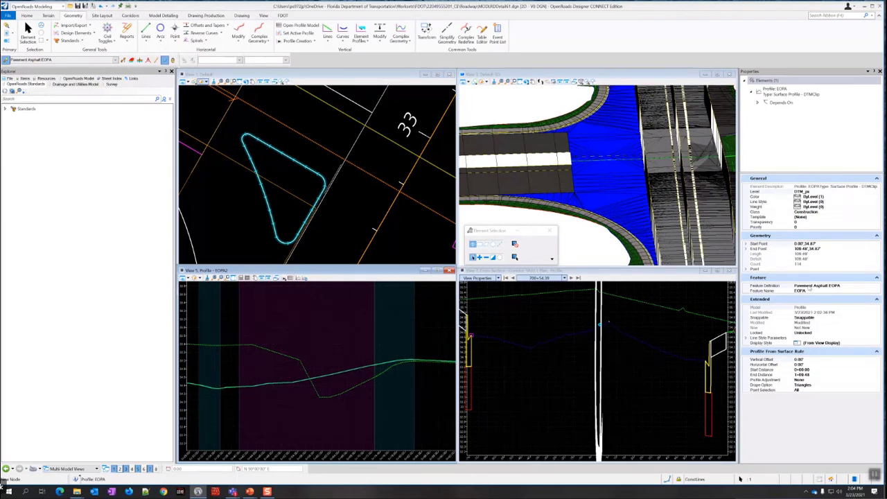
pyautogui.moveTo(351, 372)
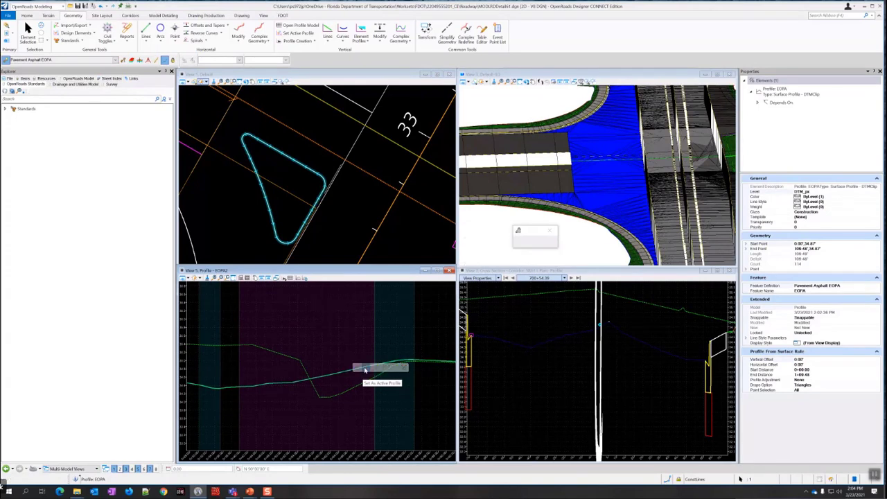
pyautogui.click(365, 369)
pyautogui.scroll(3, 637, 188)
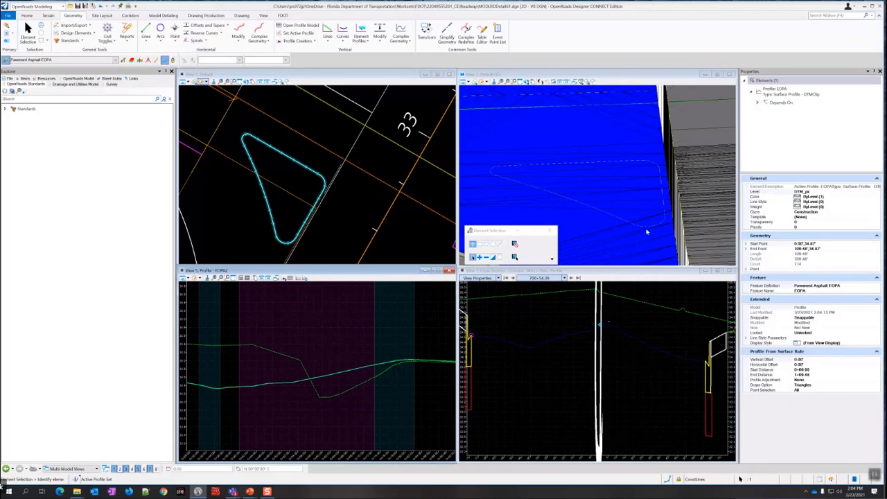
pyautogui.scroll(-3, 398, 323)
pyautogui.click(390, 310)
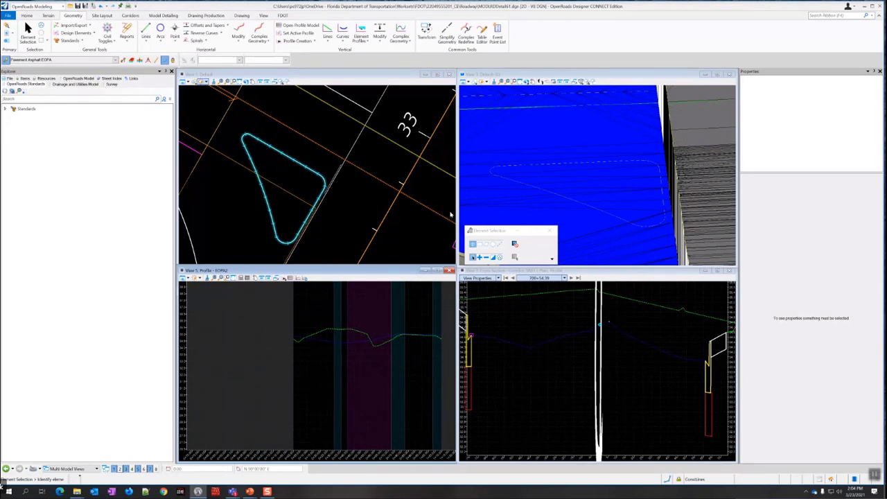
# - Start a clipped terrain model from the DTMClip reference terrain, using the triangular island outline as the only clipping element
pyautogui.moveTo(504, 231); pyautogui.dragTo(517, 314)
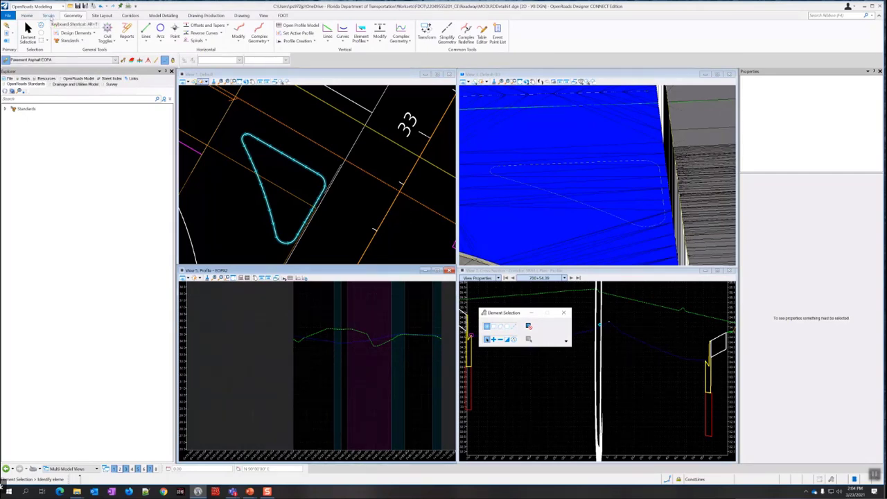
pyautogui.click(48, 16)
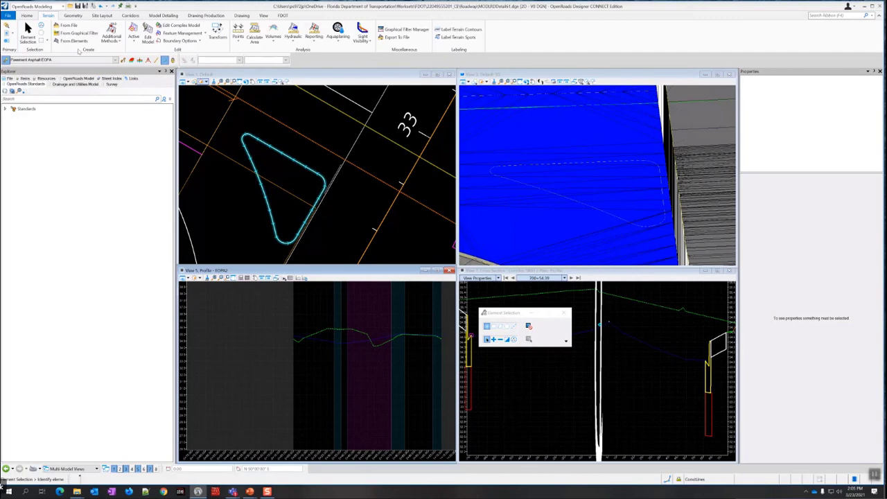
pyautogui.click(118, 41)
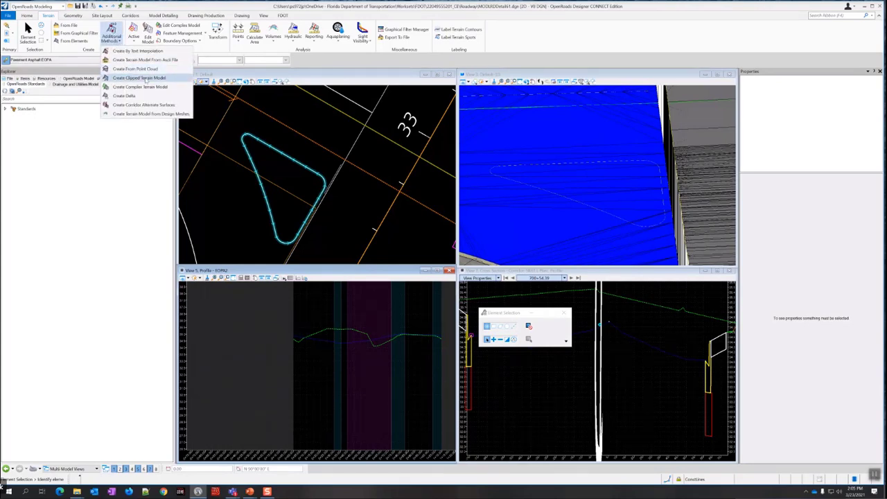
pyautogui.click(169, 78)
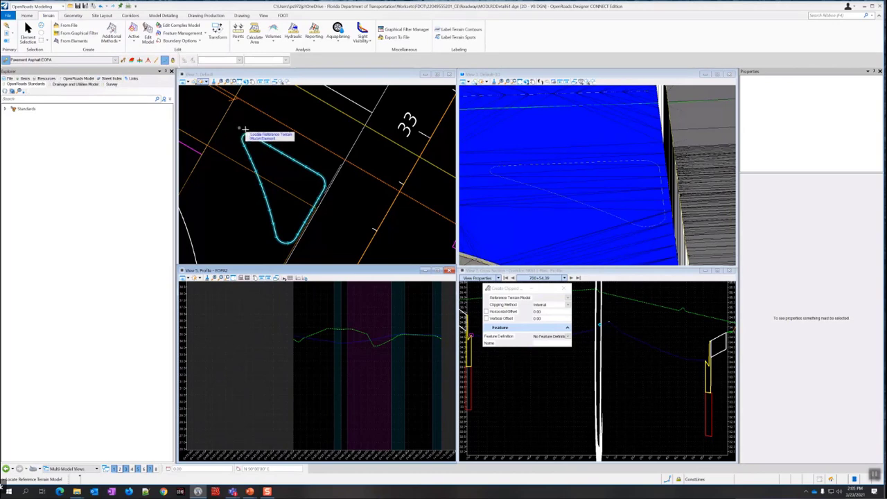
pyautogui.click(511, 202)
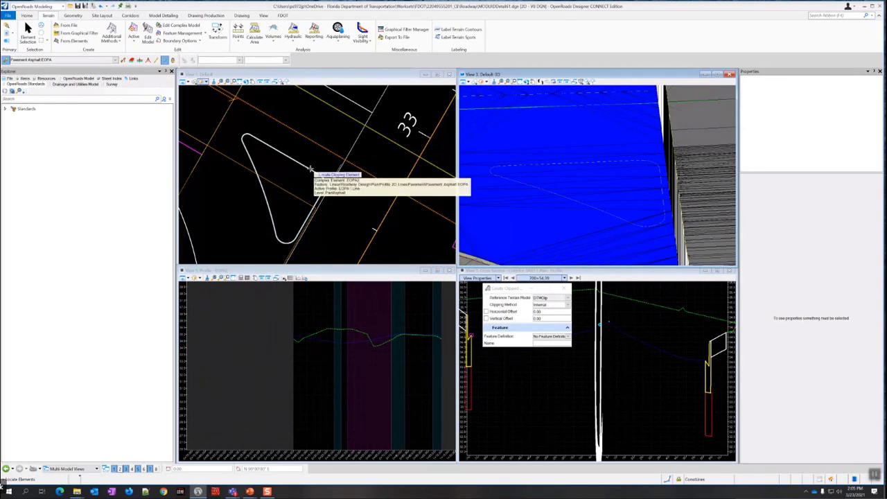
pyautogui.click(310, 169)
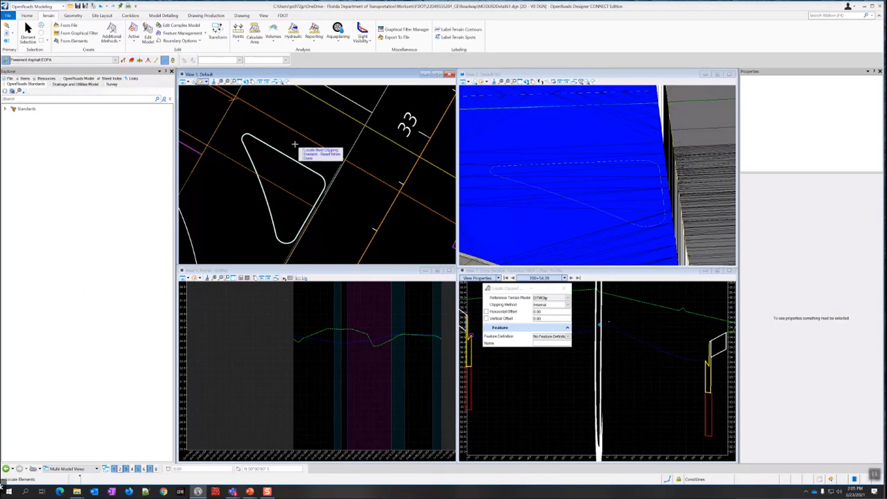
pyautogui.rightClick(300, 140)
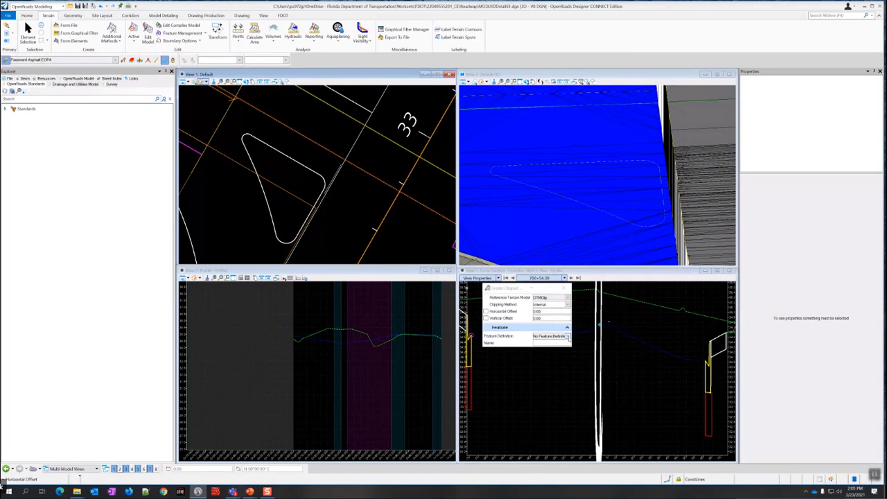
# - Create the clipped terrain with feature definition DtmProposed, horizontal and vertical offsets of 0.00, and the Internal clipping method
pyautogui.moveTo(518, 291); pyautogui.dragTo(362, 285)
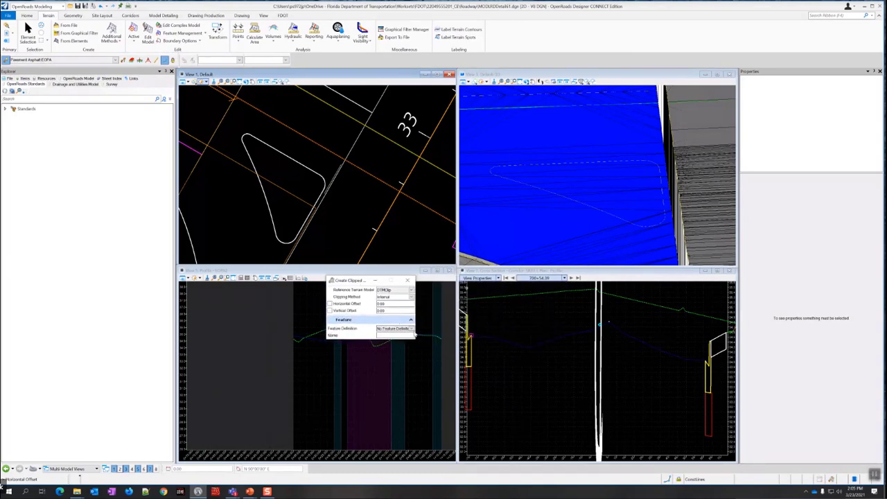
pyautogui.click(411, 328)
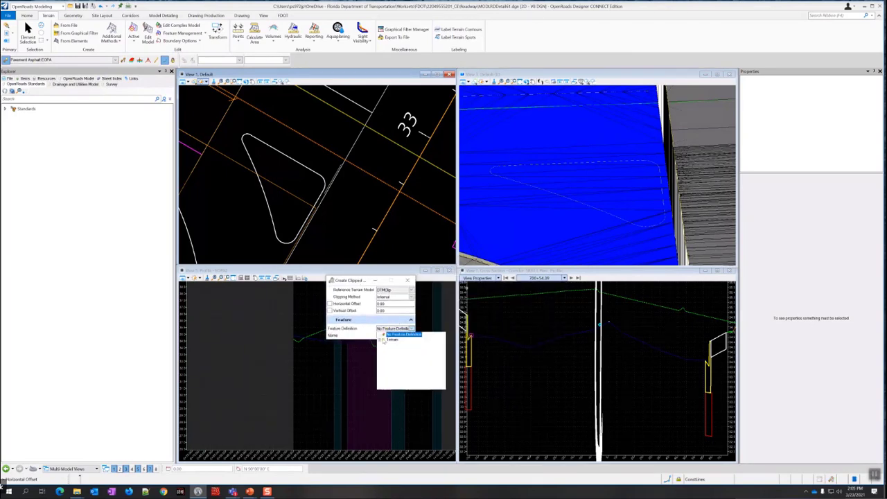
pyautogui.click(383, 340)
pyautogui.scroll(-2, 404, 355)
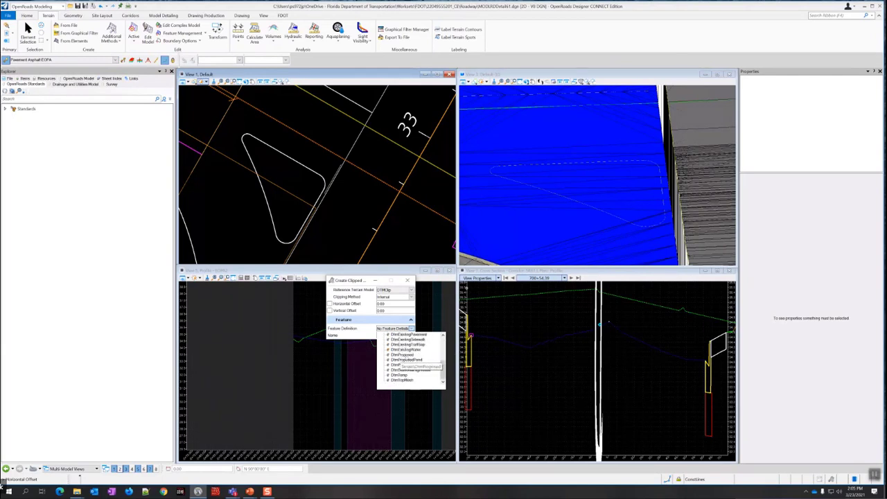
pyautogui.click(405, 355)
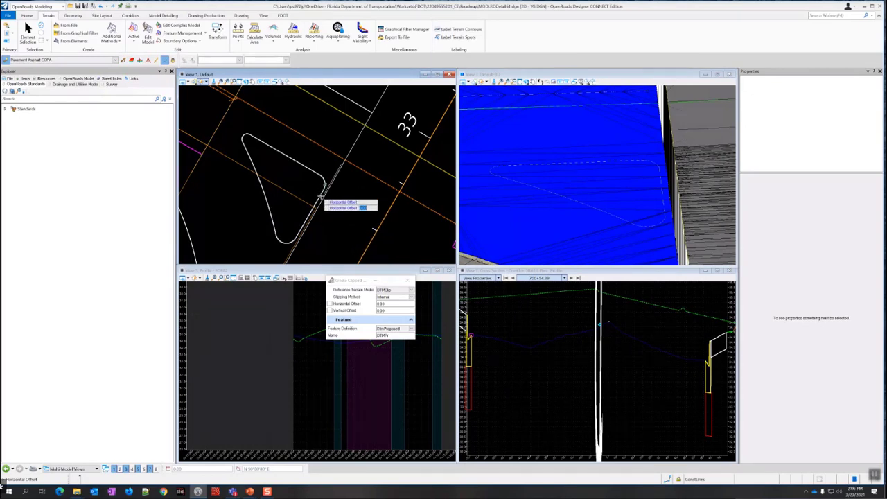
pyautogui.click(340, 218)
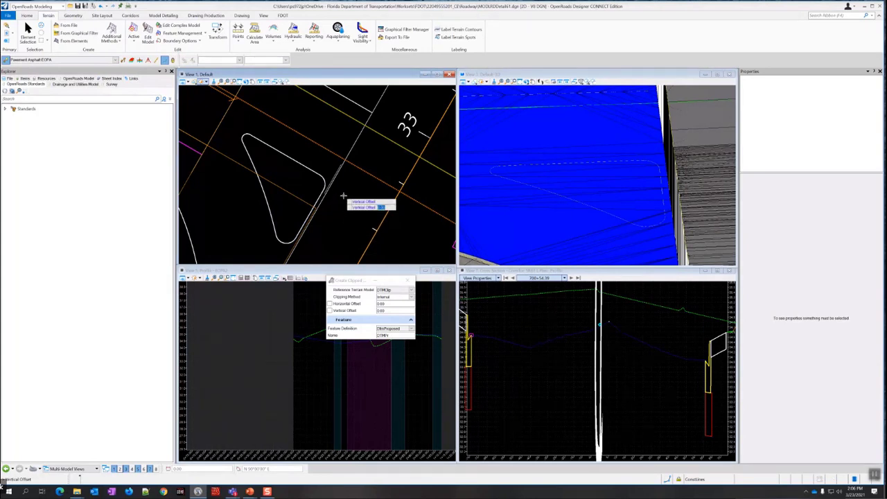
pyautogui.click(343, 196)
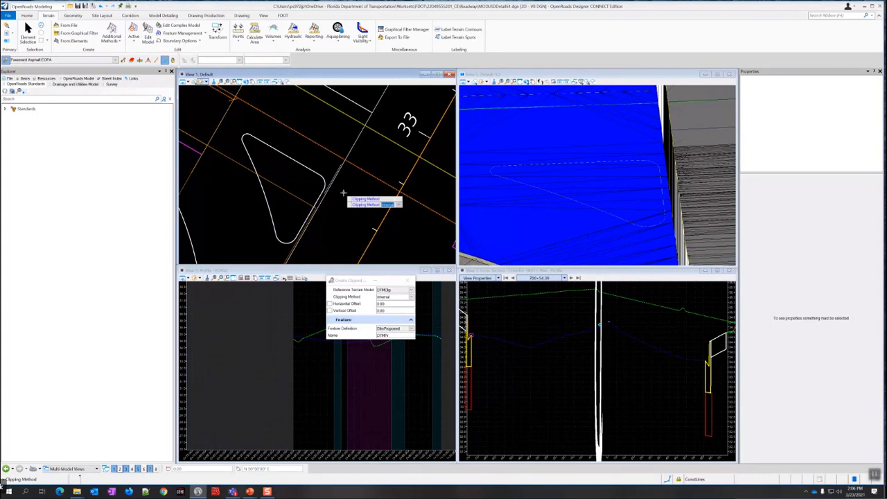
pyautogui.click(346, 206)
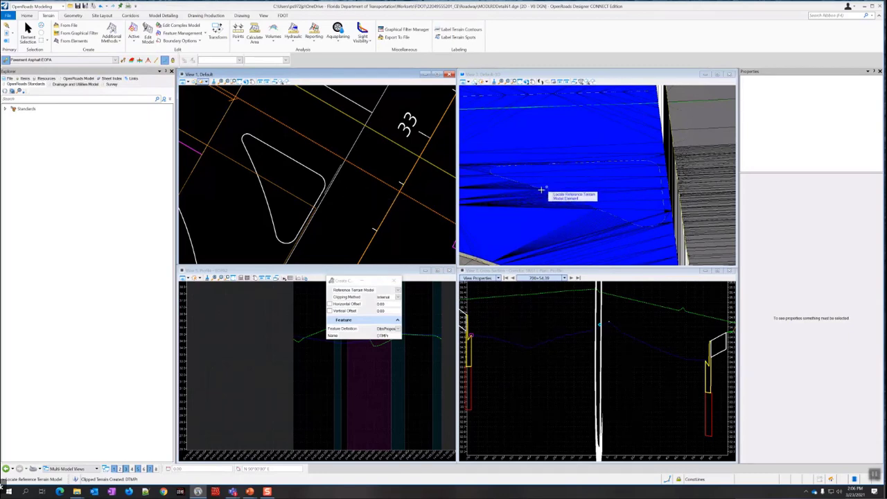
# - Inspect the terrain around the island outline in the 3D view after clipping
pyautogui.click(28, 28)
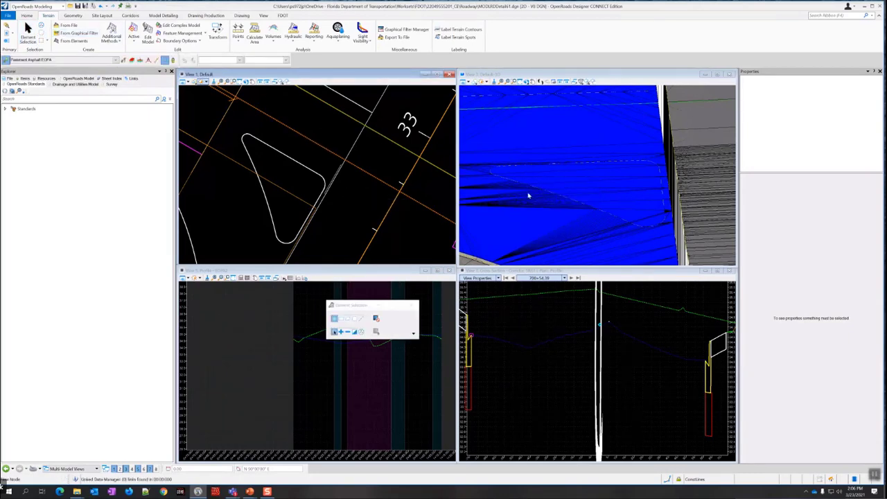
pyautogui.click(557, 200)
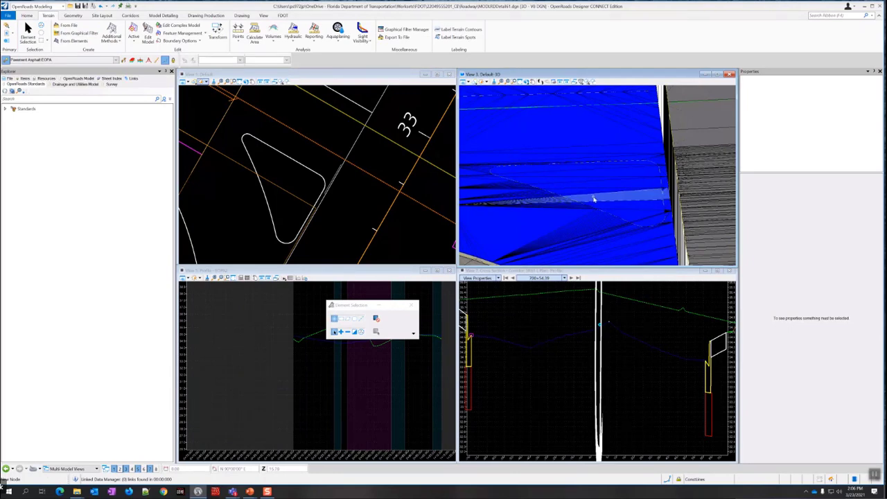
pyautogui.moveTo(593, 201)
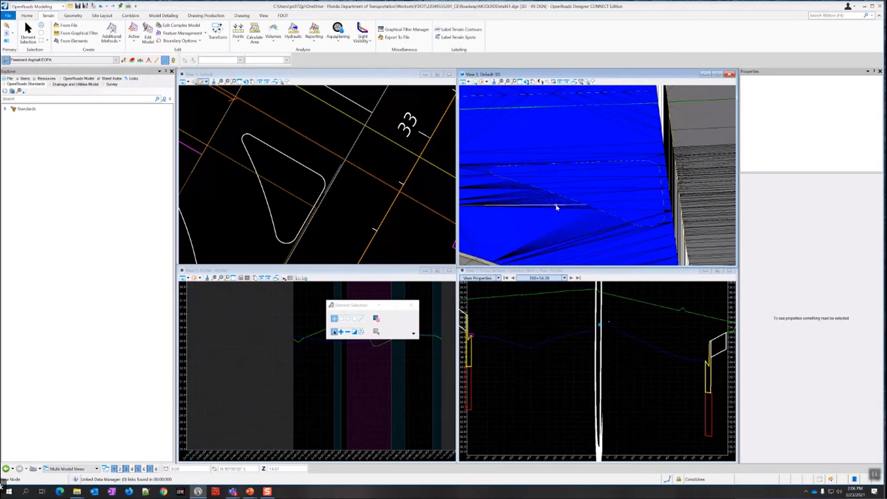
pyautogui.moveTo(557, 207)
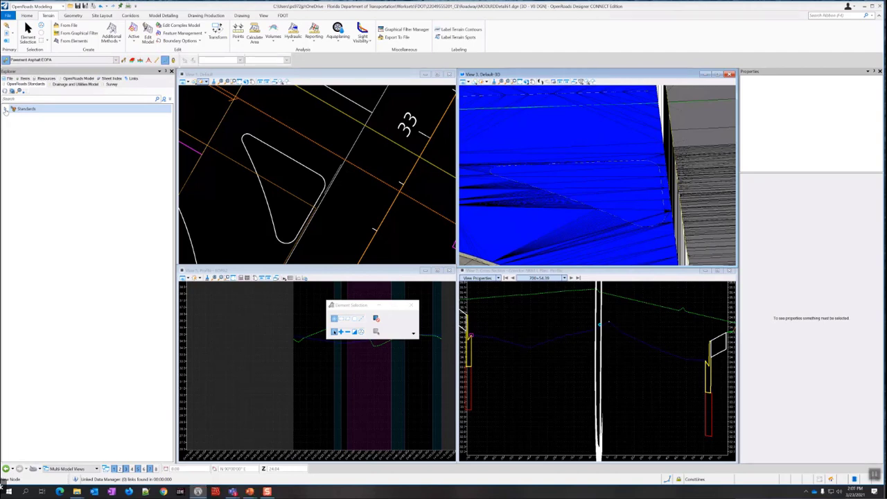
# - Check the installed FDOTConnect release and certified Bentley versions, and dismiss the version information
pyautogui.click(283, 15)
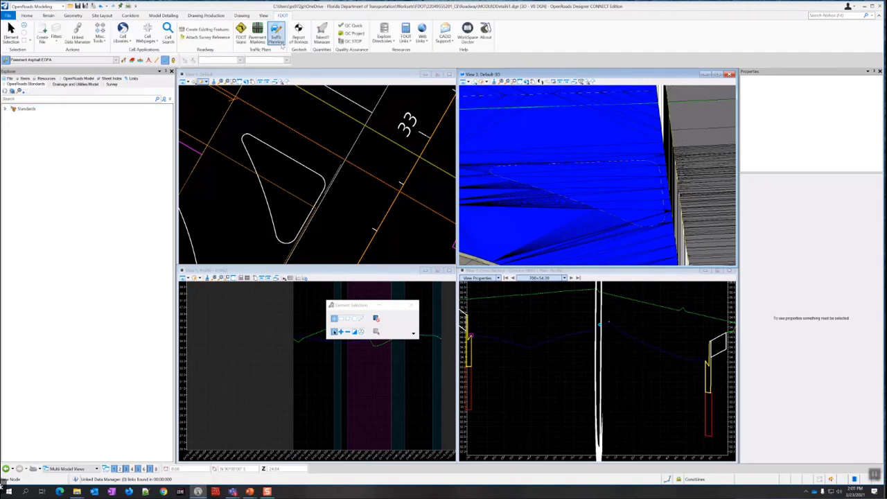
pyautogui.click(485, 31)
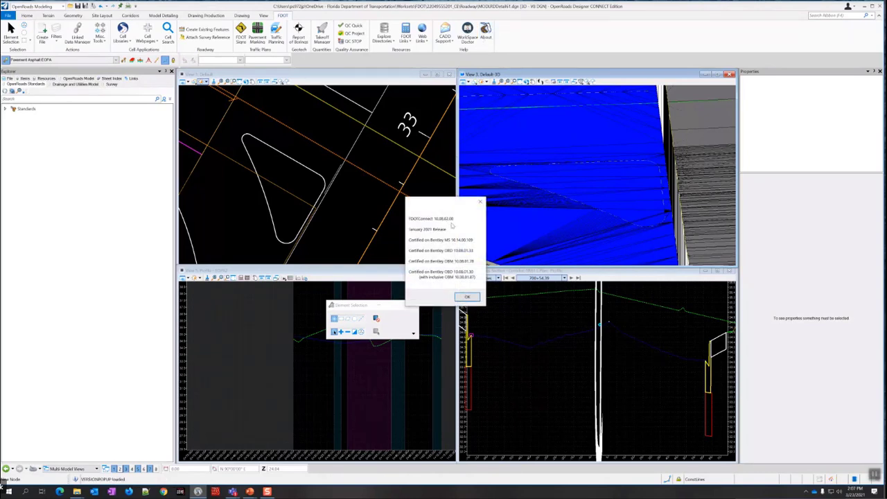
pyautogui.click(467, 297)
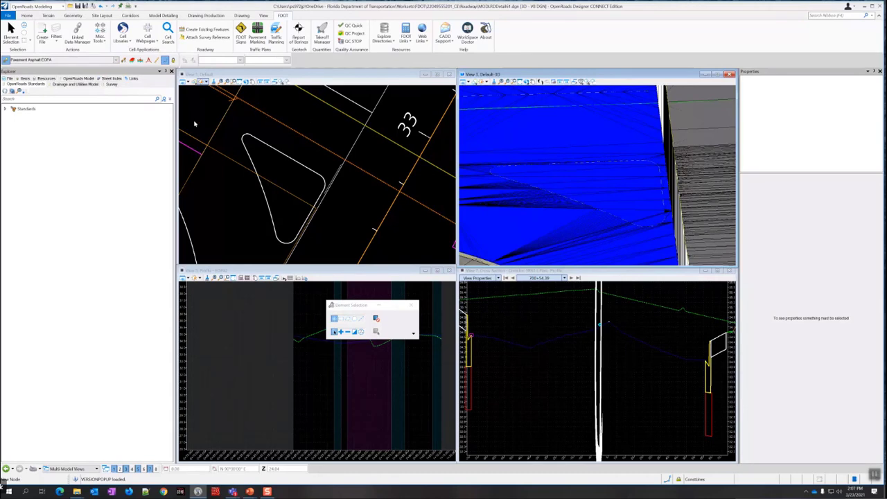
# - Expand the Standards tree in OpenRoads Standards to reach the current design file's entry
pyautogui.click(5, 109)
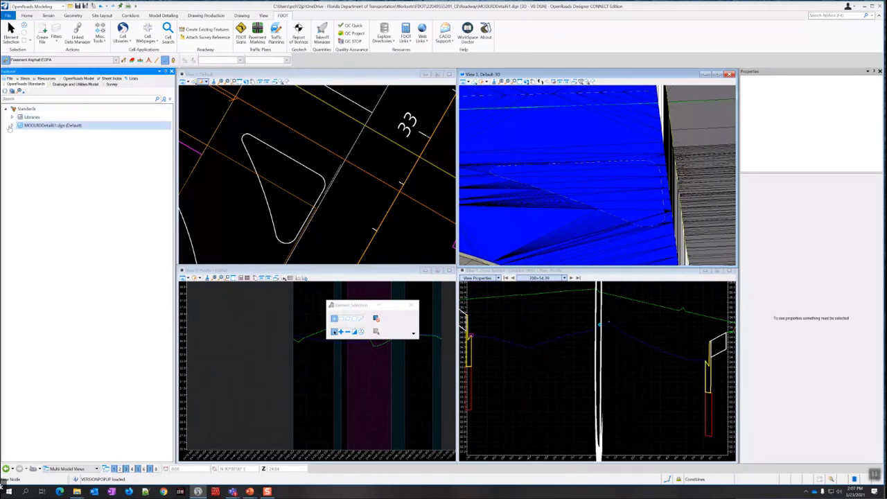
# - Turn off the DtmClipping terrain feature definition in the current design file's standards
pyautogui.click(12, 125)
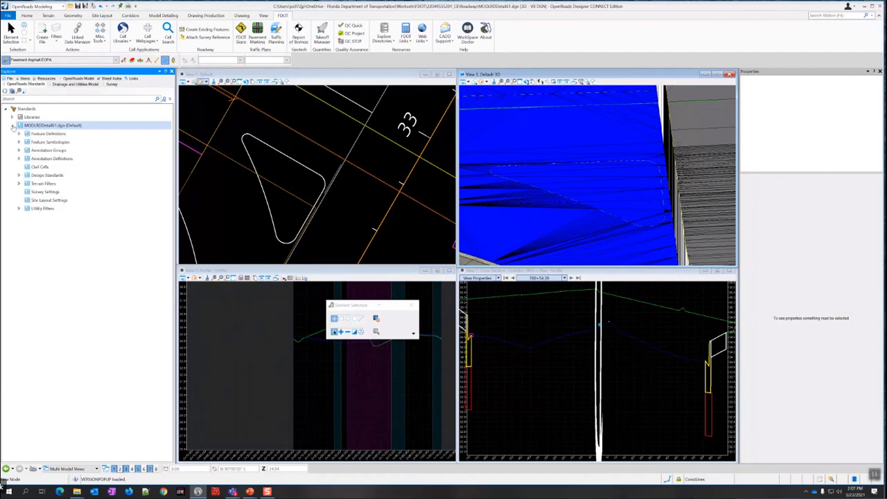
pyautogui.click(18, 134)
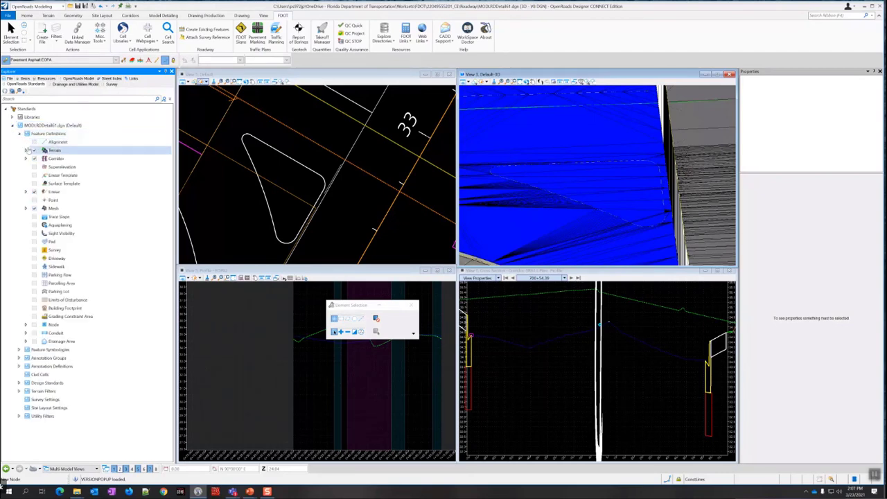
pyautogui.click(26, 150)
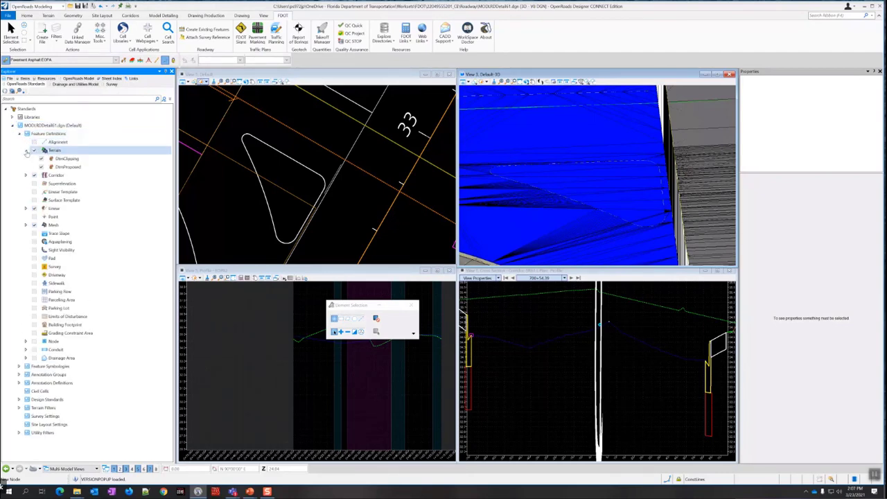
pyautogui.click(69, 167)
pyautogui.click(65, 160)
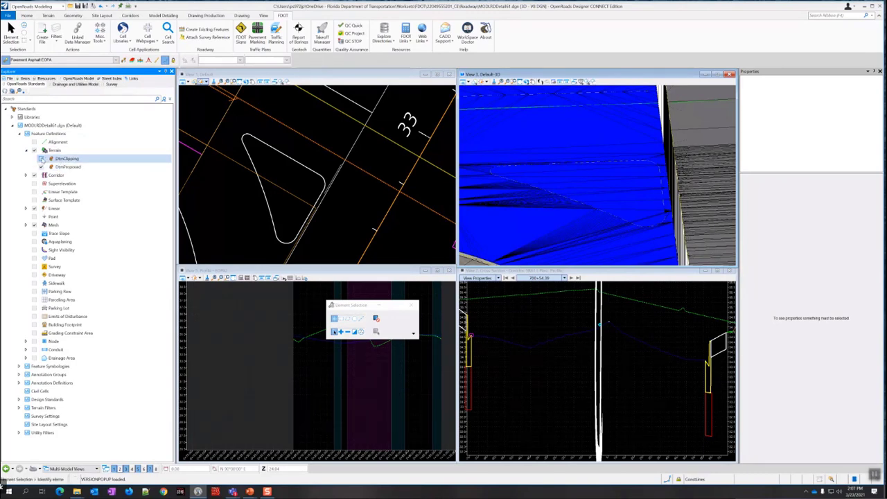
pyautogui.click(42, 159)
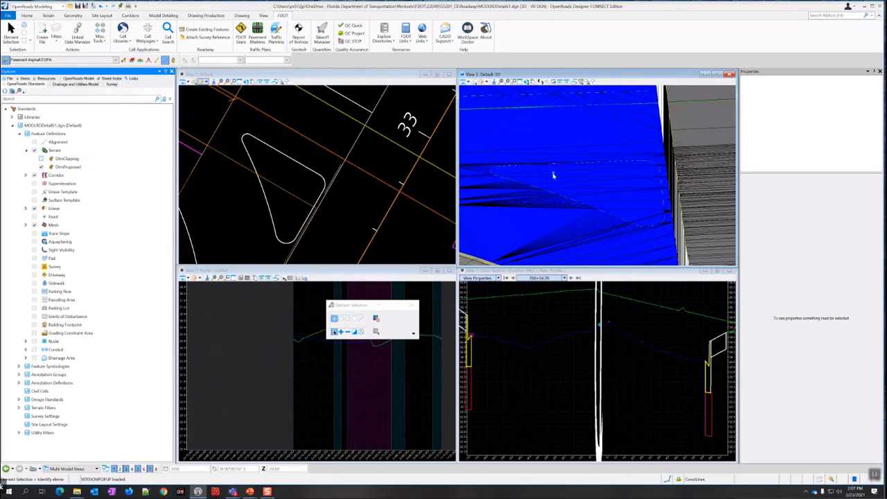
# - Refresh the 3D view and inspect the terrain surface around the triangular island outline
pyautogui.scroll(-2, 547, 178)
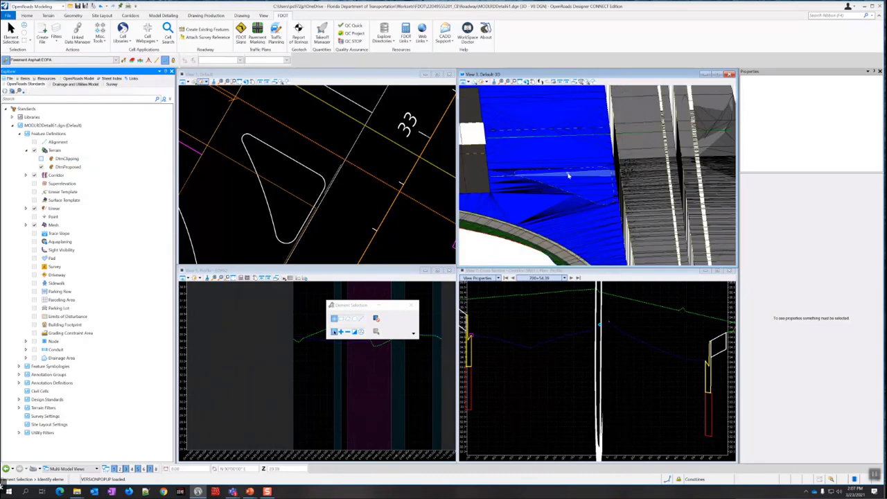
pyautogui.scroll(2, 560, 175)
pyautogui.moveTo(545, 183)
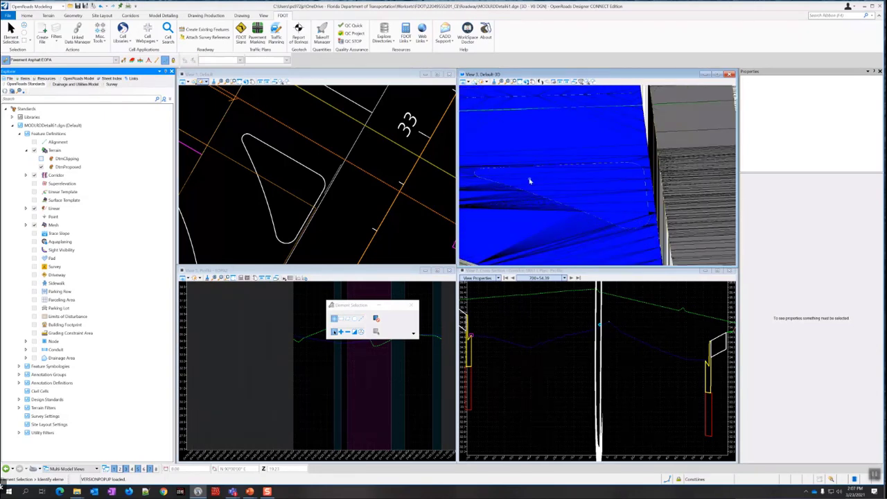
pyautogui.scroll(-2, 529, 180)
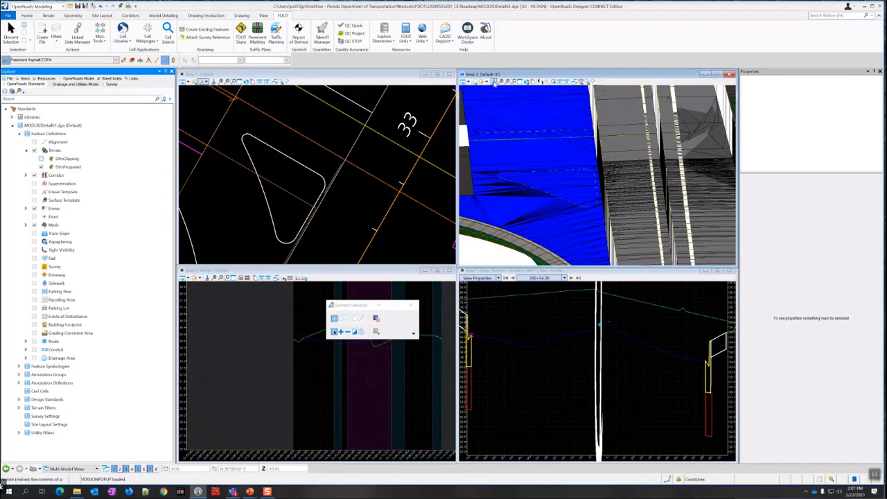
pyautogui.click(493, 82)
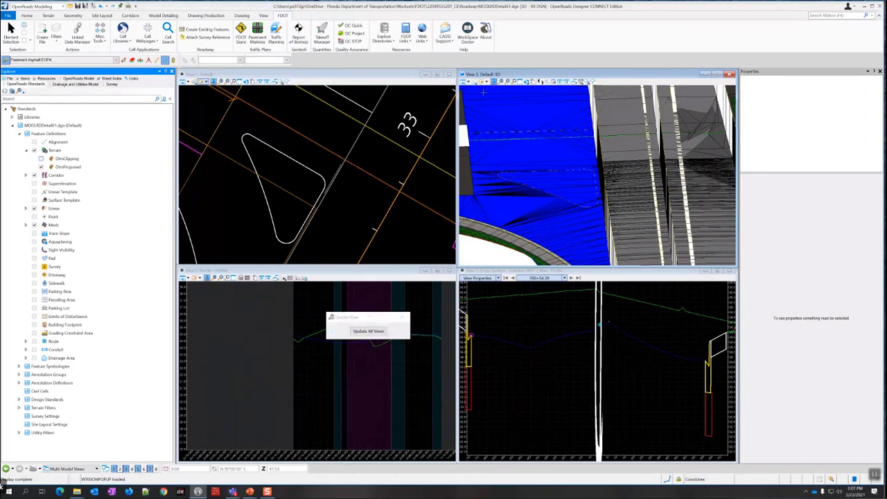
pyautogui.scroll(2, 531, 177)
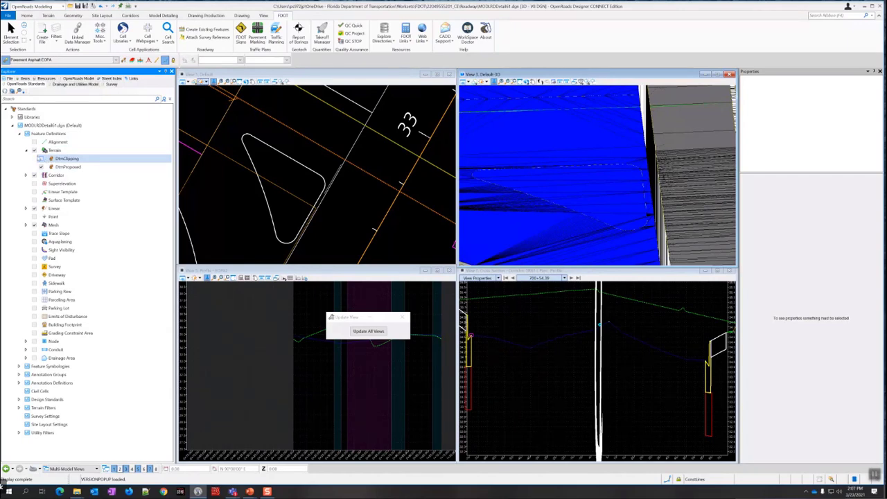
pyautogui.click(41, 159)
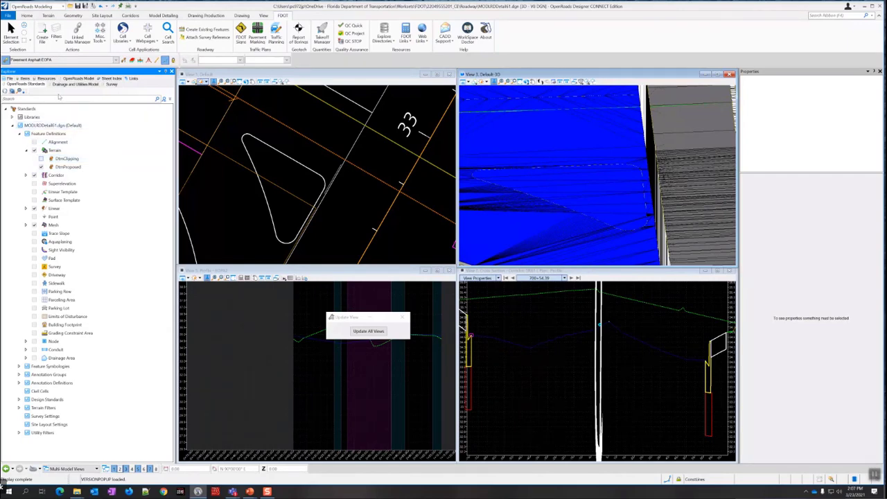
# - Select the DTMClip terrain model nested under DtmProposed in the OpenRoads model to inspect its properties
pyautogui.click(77, 79)
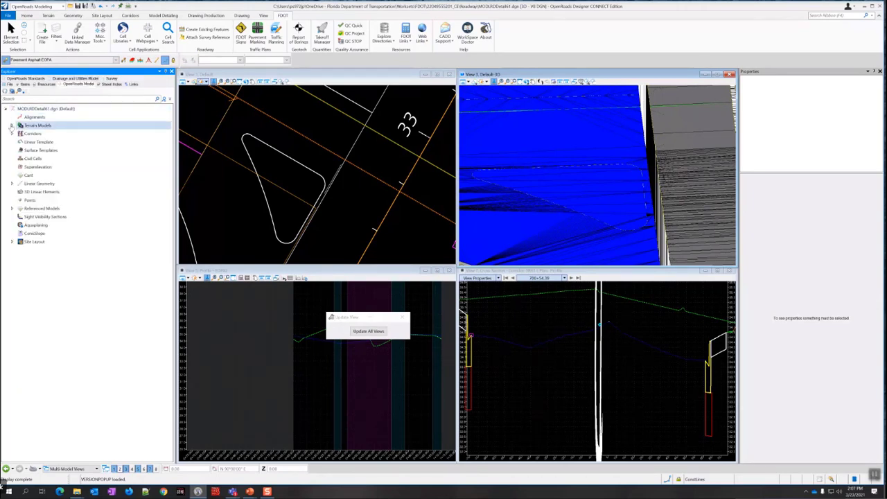
pyautogui.click(12, 125)
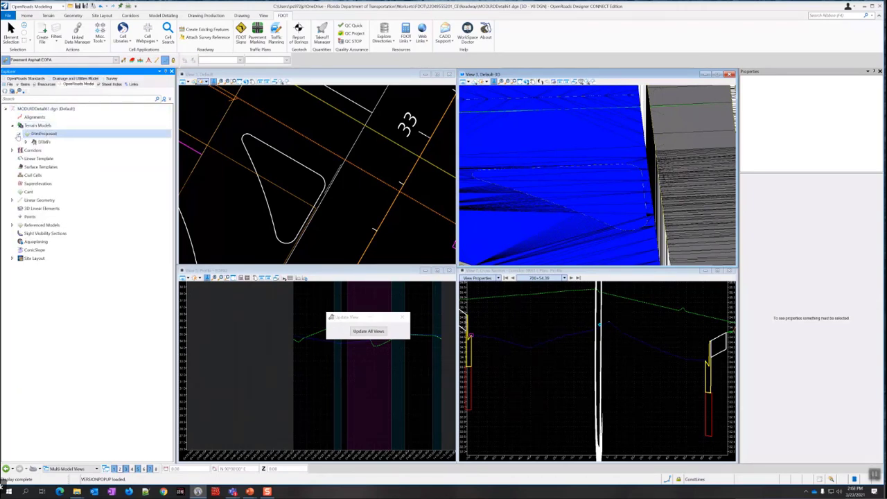
pyautogui.click(20, 133)
pyautogui.click(26, 142)
pyautogui.click(52, 150)
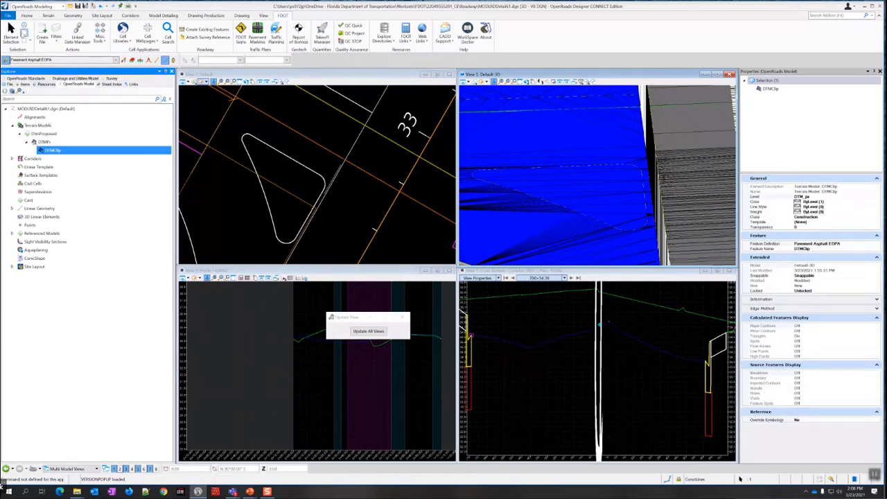
pyautogui.click(11, 29)
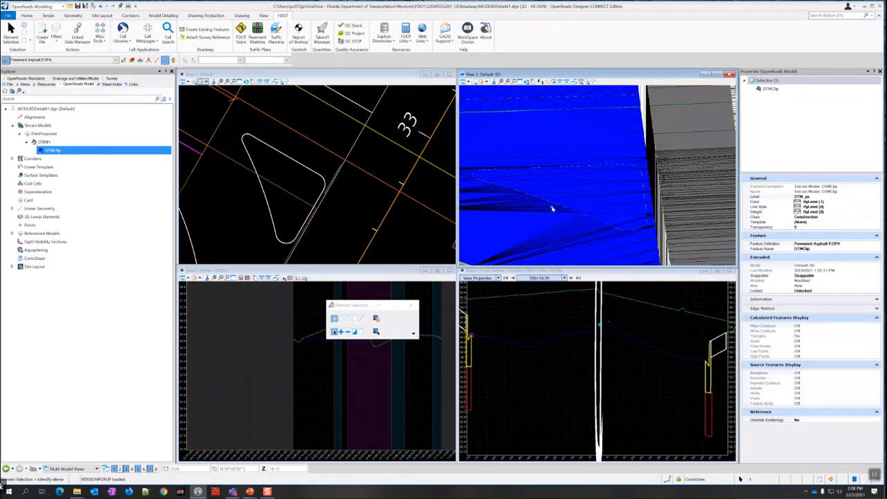
pyautogui.moveTo(552, 208)
# - Hide the construction elements in the Default-3D view, restore them, and clear the DTMClip selection
pyautogui.click(465, 81)
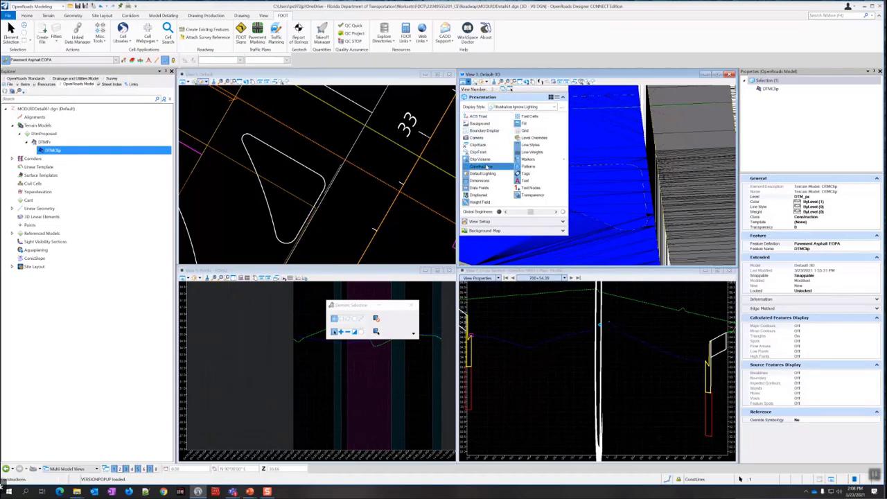
pyautogui.click(488, 167)
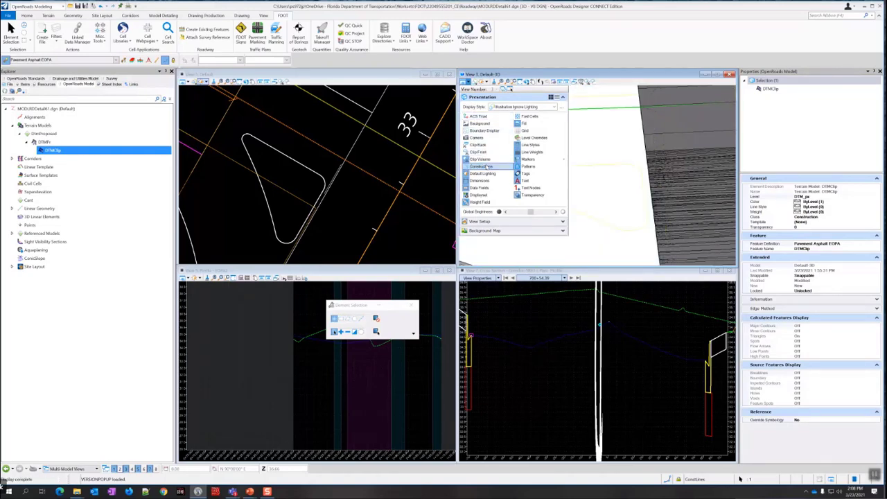
pyautogui.click(488, 167)
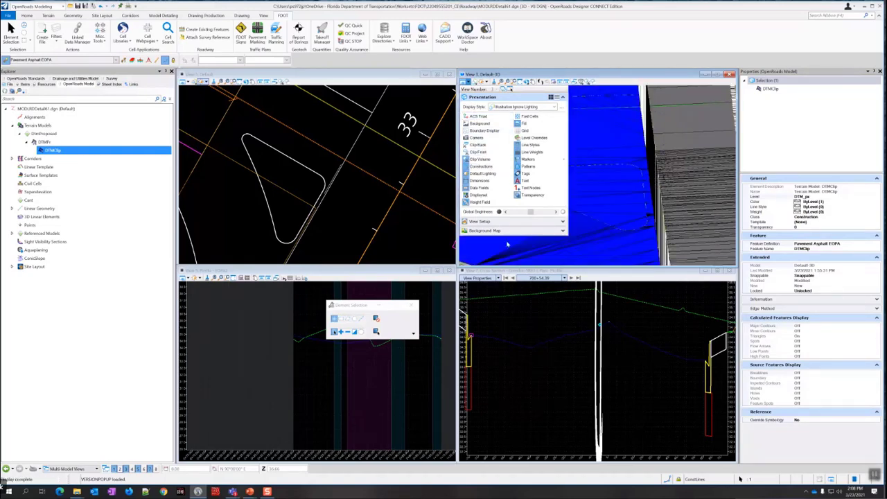
pyautogui.click(527, 343)
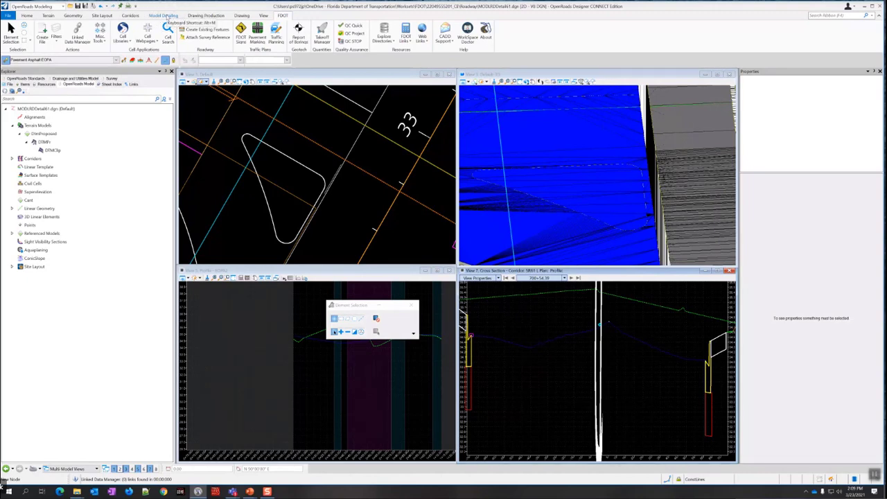
# - Start Apply Surface Template on the DTMPr terrain model at the intersection, without an external clip boundary
pyautogui.click(164, 15)
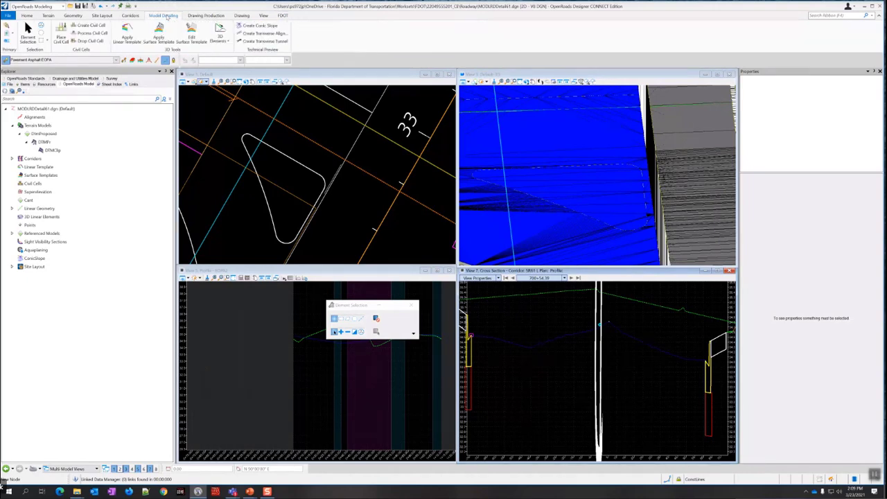
pyautogui.click(159, 35)
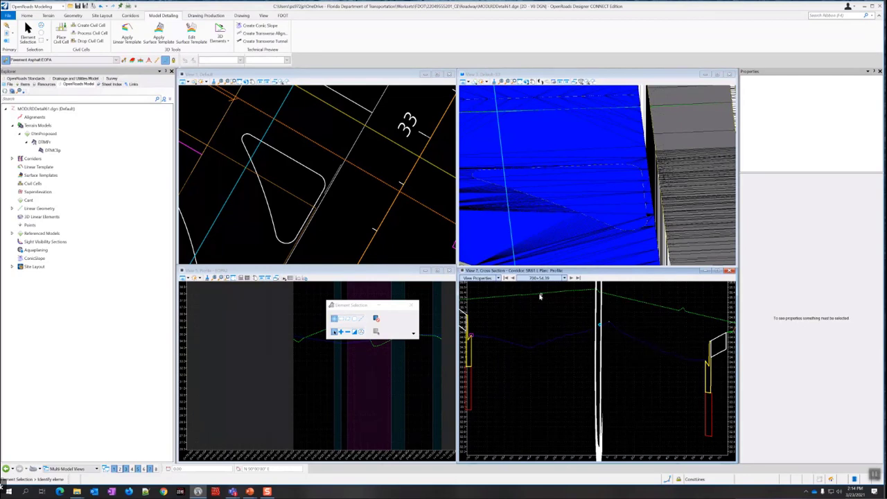
pyautogui.scroll(-2, 530, 327)
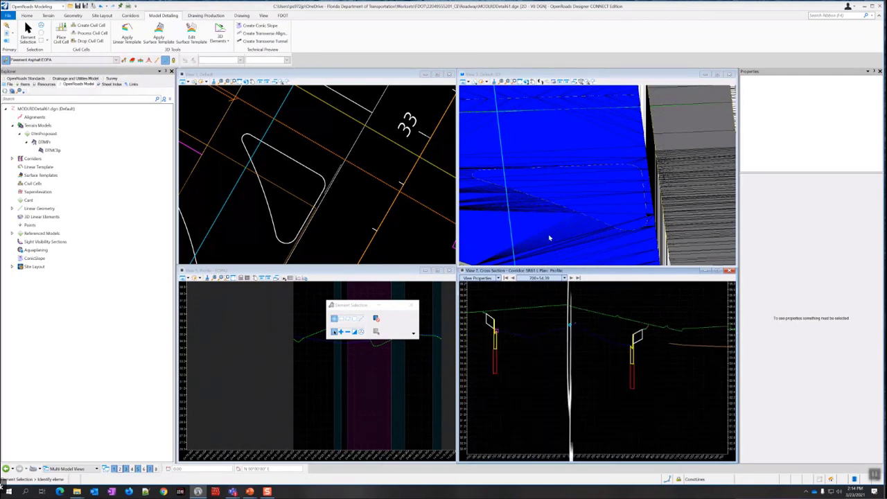
pyautogui.scroll(-3, 550, 233)
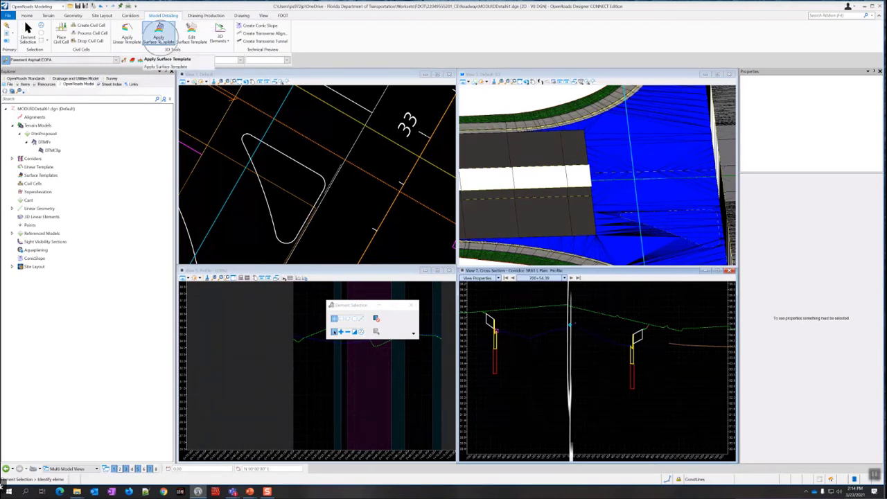
pyautogui.click(159, 35)
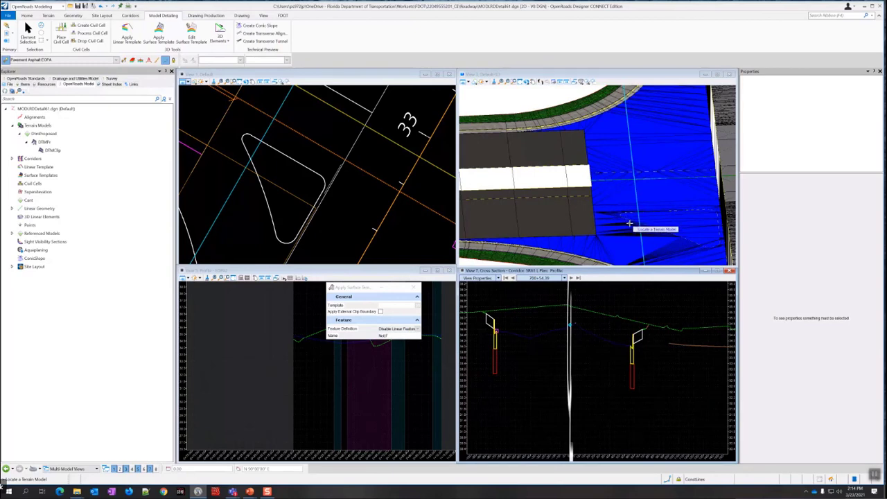
pyautogui.scroll(3, 629, 222)
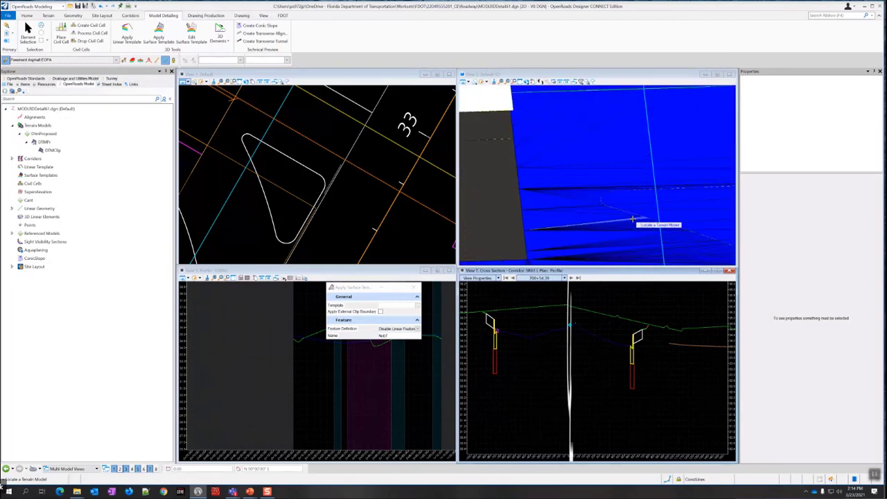
pyautogui.moveTo(633, 220)
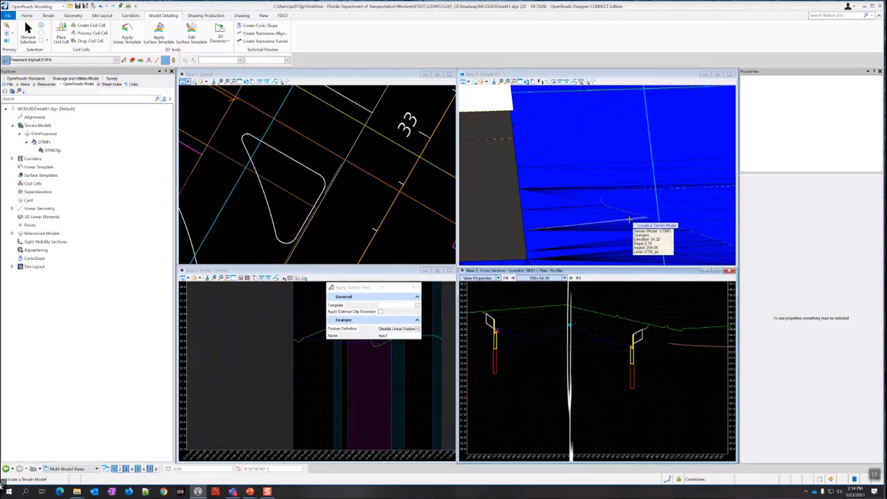
pyautogui.click(630, 220)
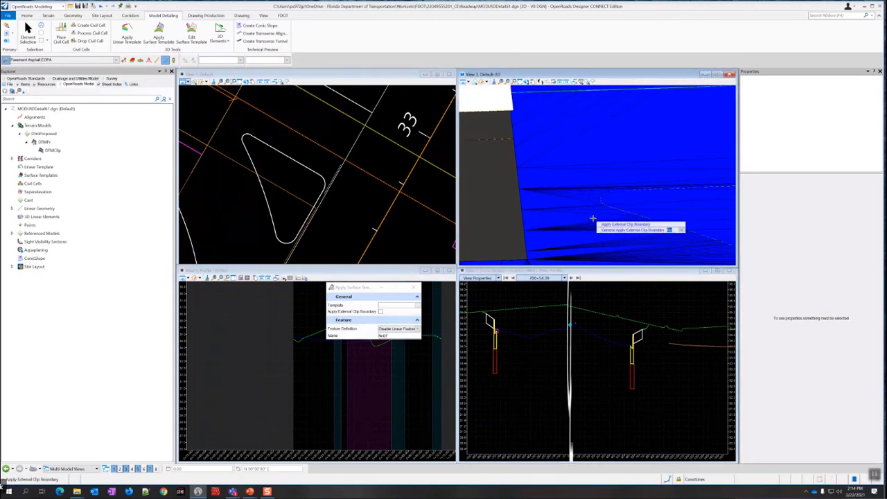
pyautogui.rightClick(354, 212)
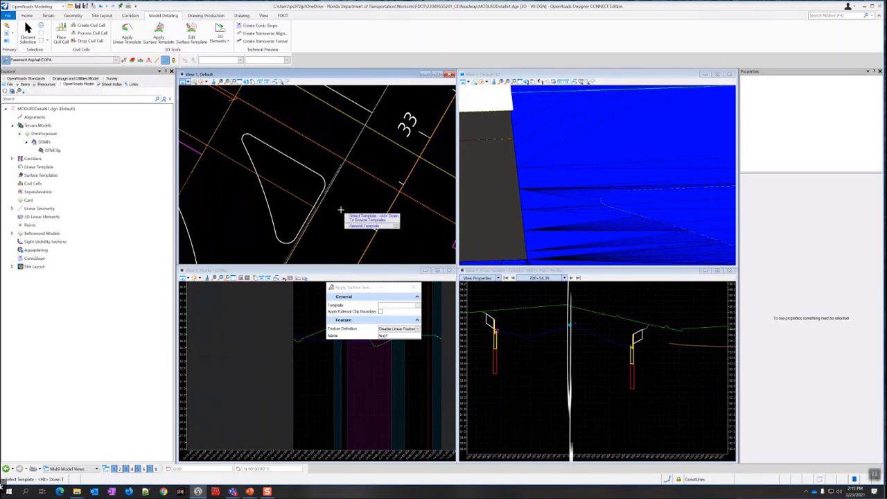
# - Compare the pavement asphalt surface templates and choose Pavement Asphalt from the Surface Templates folder as the template to apply
pyautogui.click(418, 305)
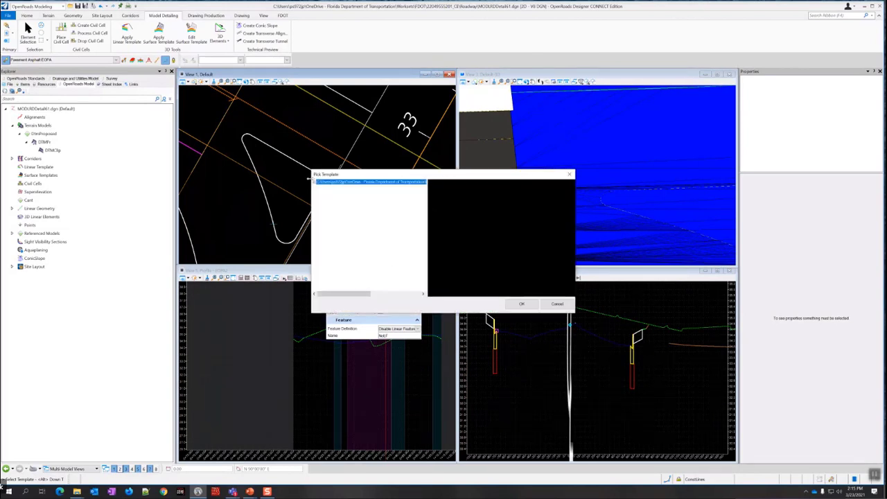
pyautogui.click(317, 182)
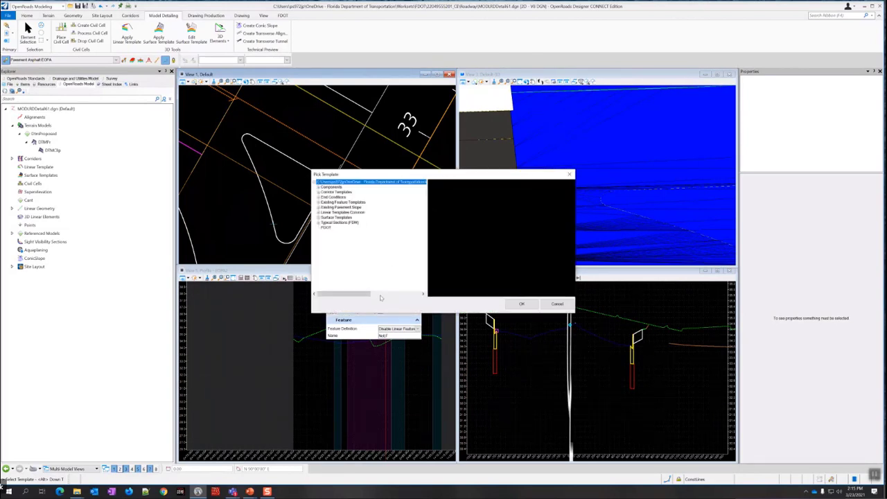
pyautogui.moveTo(367, 294); pyautogui.dragTo(423, 294)
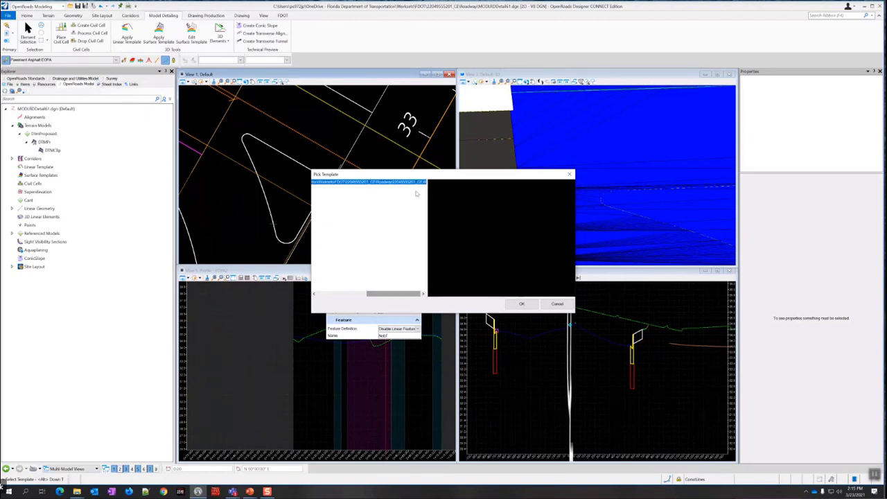
pyautogui.moveTo(400, 293); pyautogui.dragTo(345, 292)
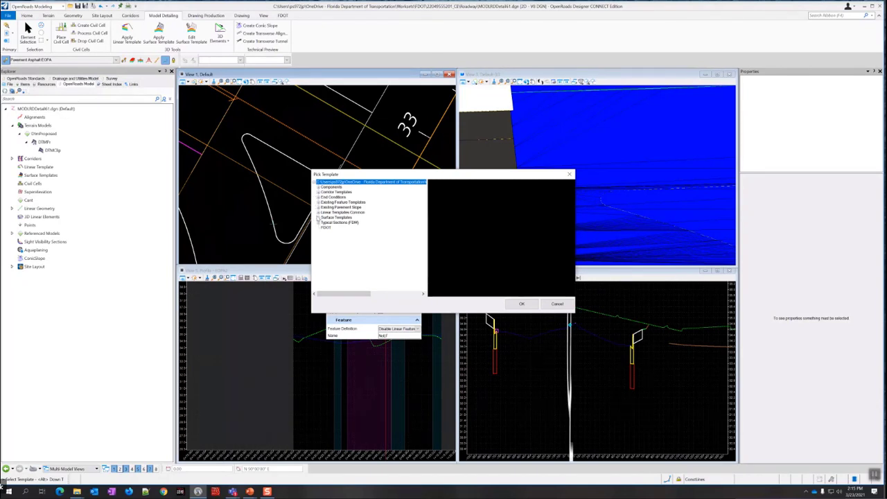
pyautogui.click(318, 218)
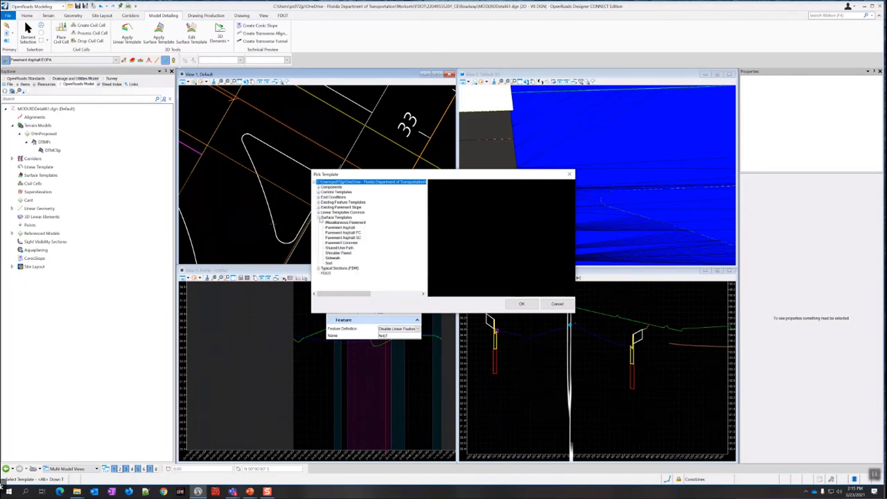
pyautogui.click(339, 227)
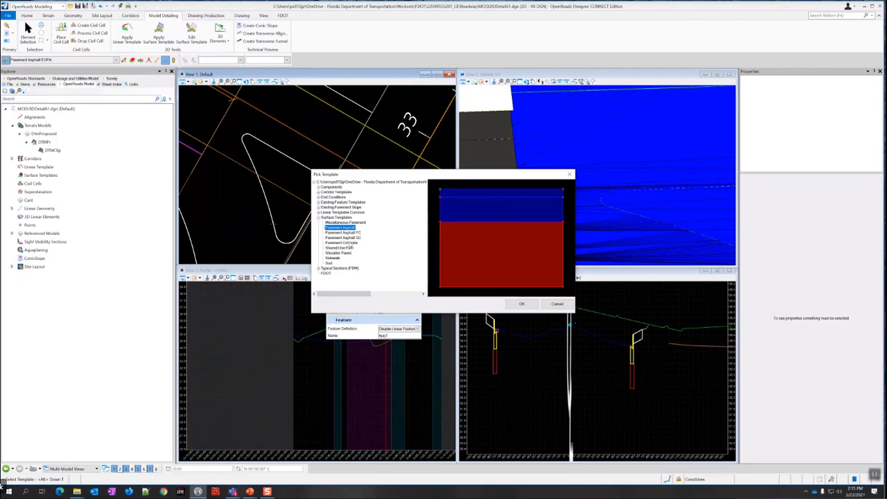
pyautogui.click(352, 233)
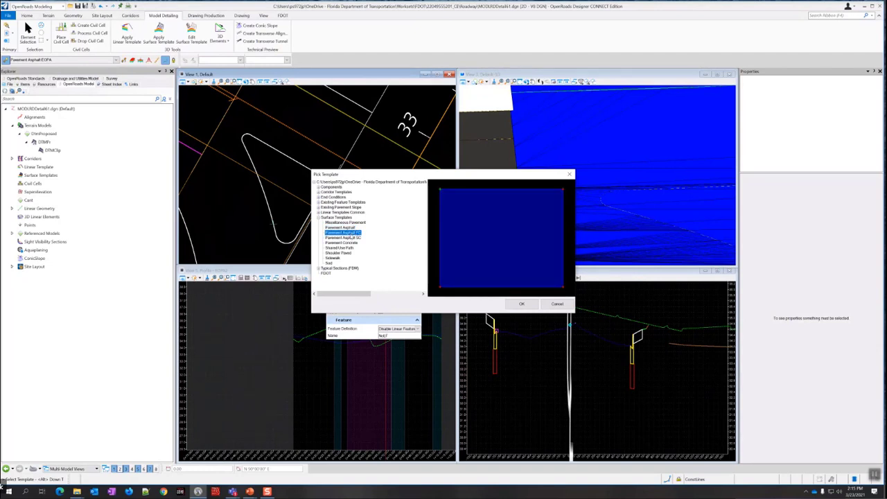
pyautogui.click(346, 237)
pyautogui.click(345, 228)
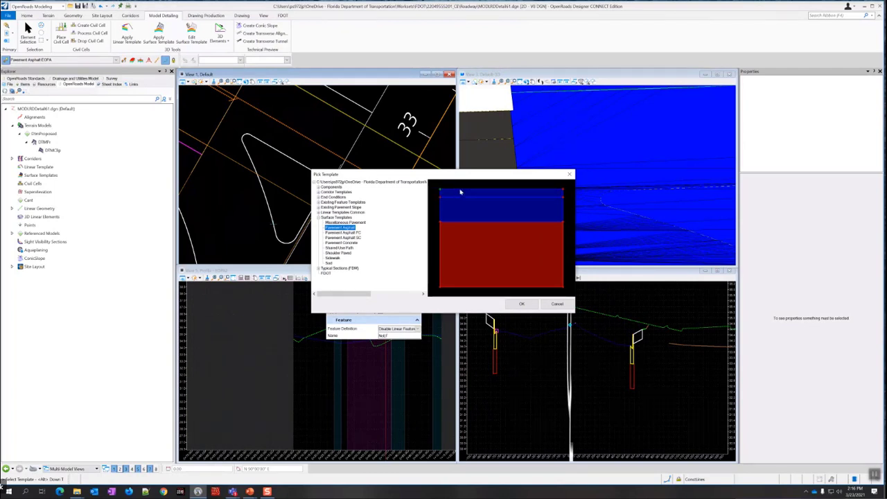
pyautogui.moveTo(468, 177); pyautogui.dragTo(563, 243)
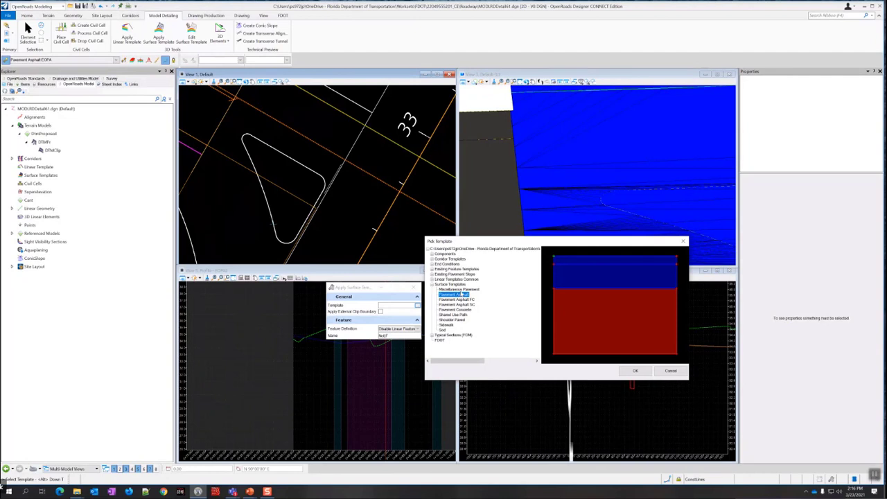
pyautogui.click(633, 370)
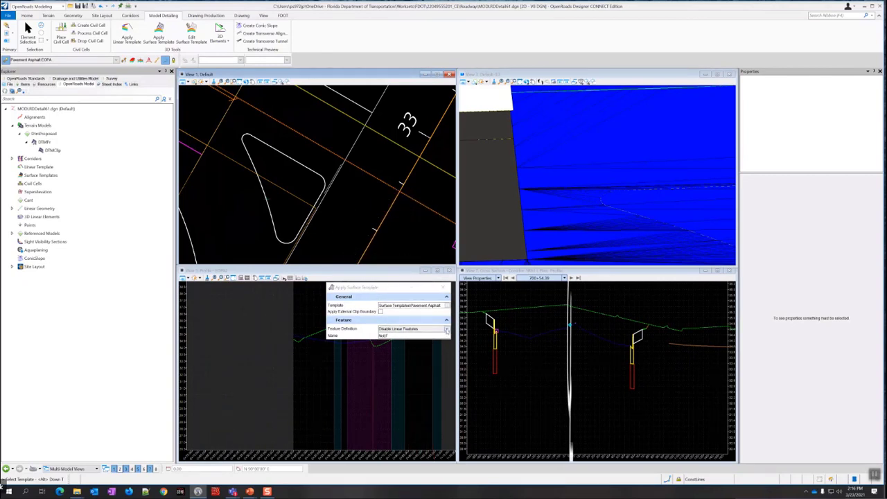
# - Set the surface template's feature definition to Enable Linear Features
pyautogui.click(446, 330)
pyautogui.click(412, 349)
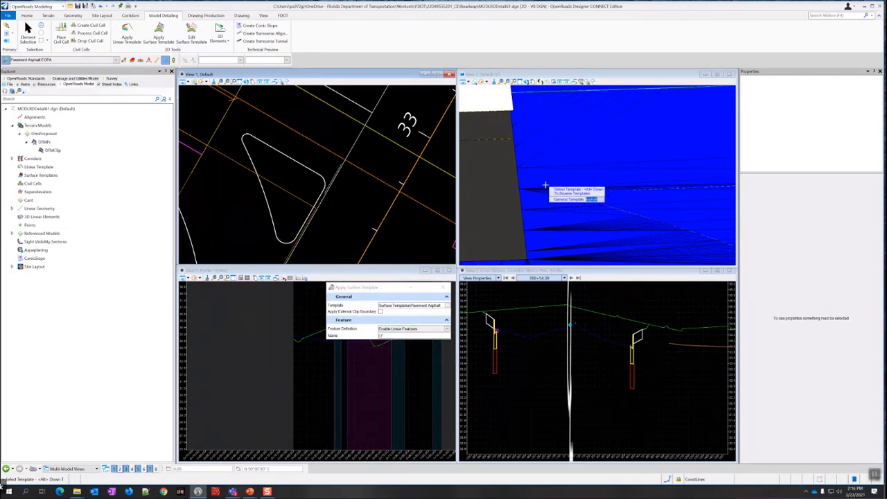
pyautogui.scroll(-5, 548, 187)
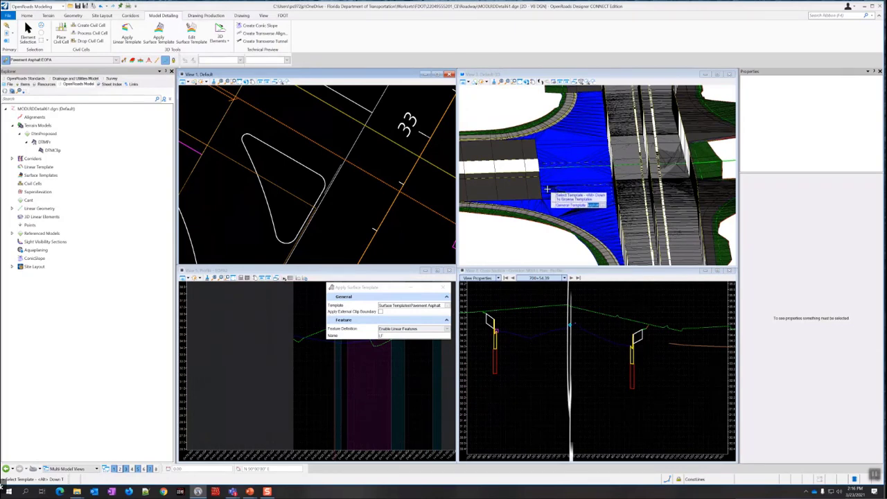
pyautogui.scroll(3, 548, 188)
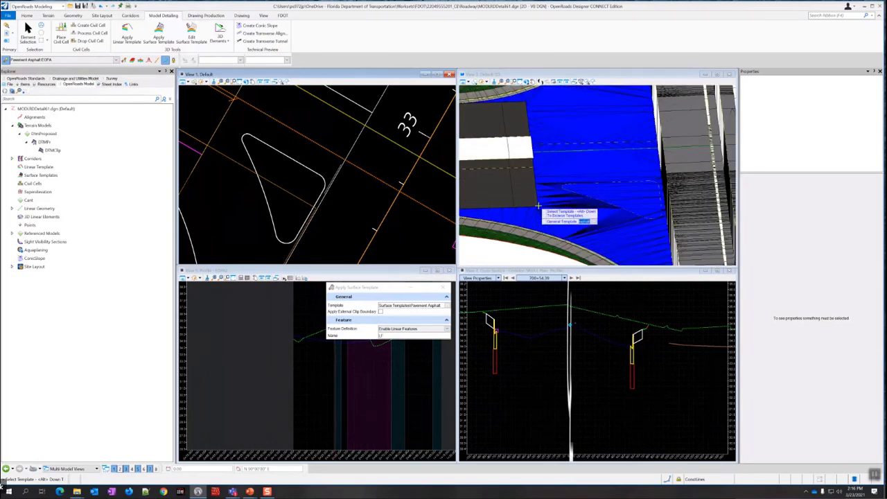
pyautogui.scroll(-4, 478, 207)
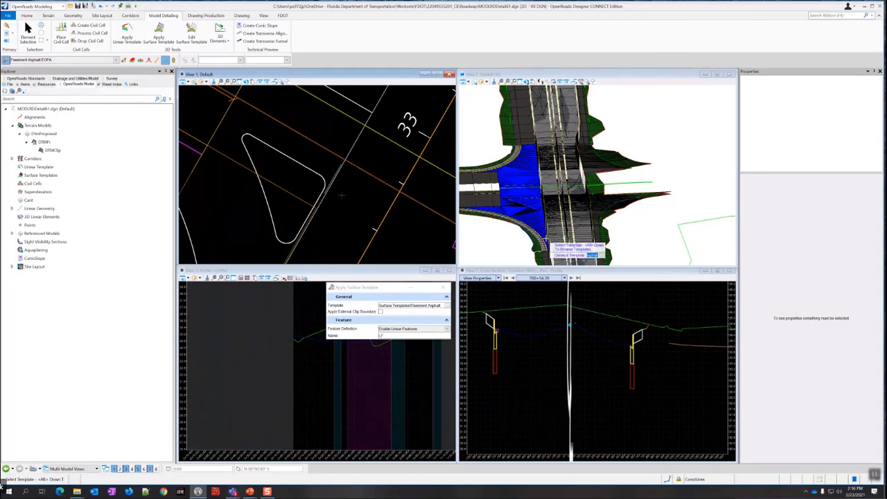
pyautogui.click(390, 329)
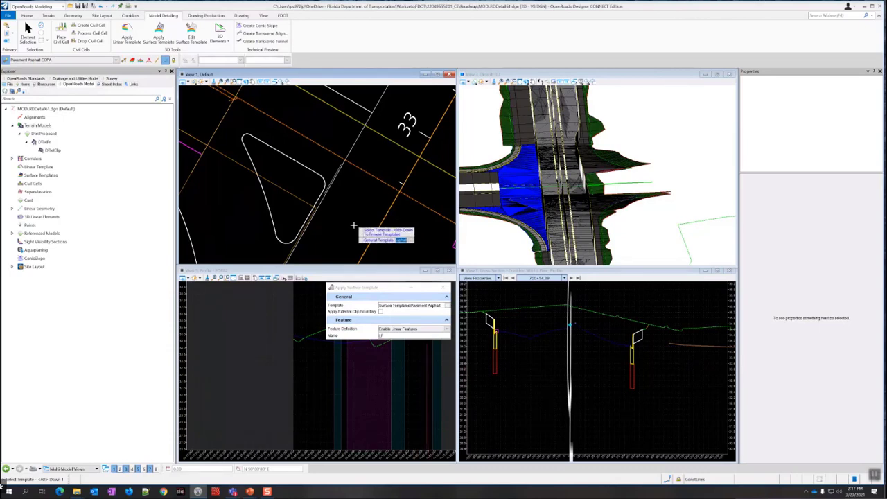
# - Accept the settings and apply the asphalt surface template to the intersection terrain model
pyautogui.scroll(-2, 351, 226)
pyautogui.scroll(3, 351, 226)
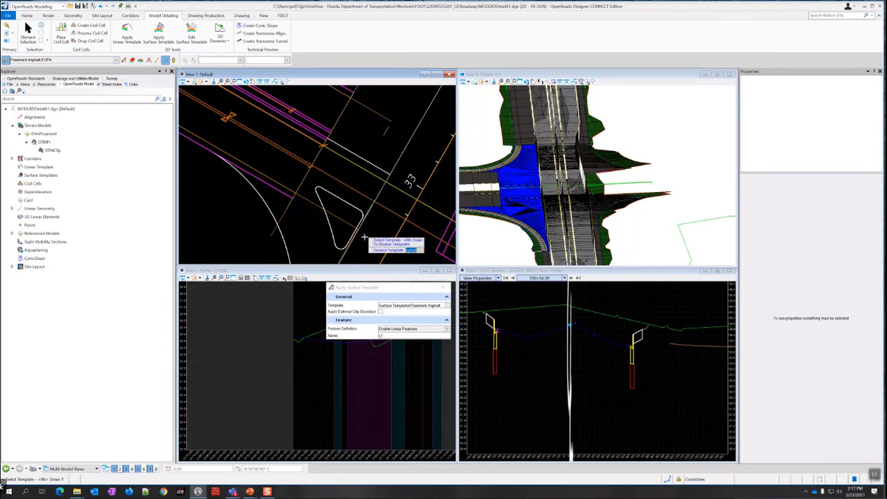
pyautogui.click(324, 175)
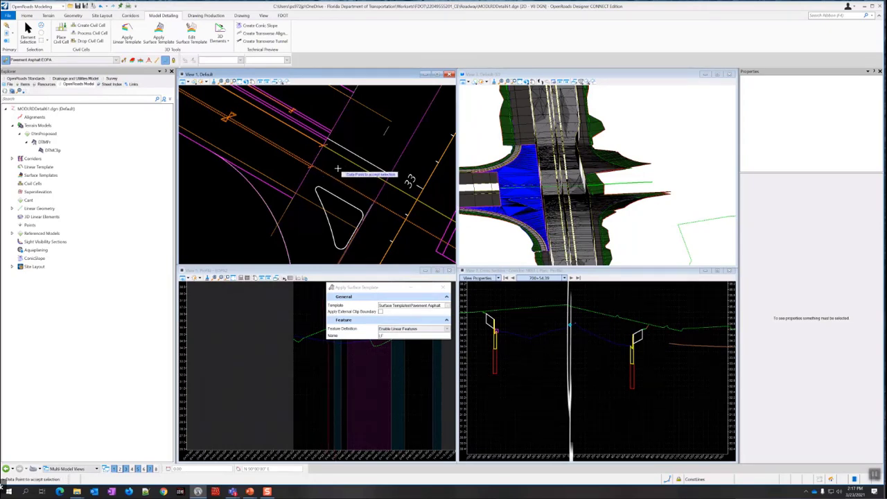
pyautogui.click(496, 203)
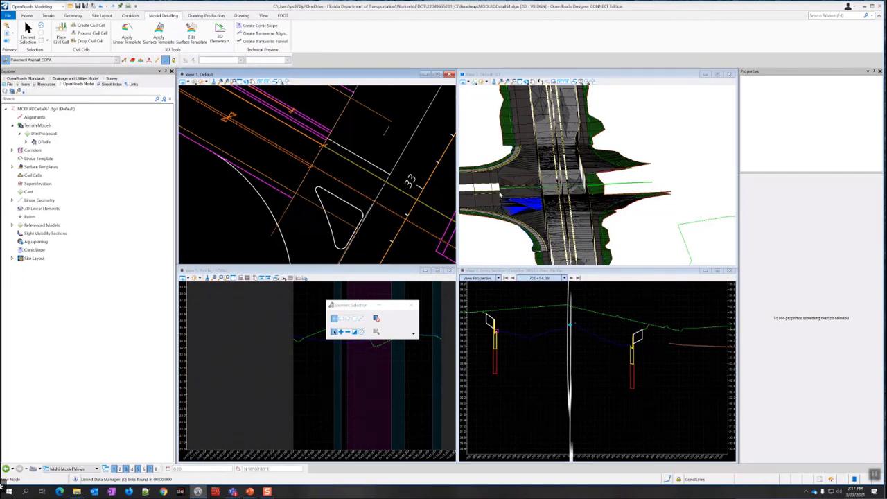
# - Turn off the display of construction elements in the Default-3D view of the intersection
pyautogui.scroll(3, 500, 197)
pyautogui.scroll(-1, 500, 198)
pyautogui.scroll(2, 543, 209)
pyautogui.scroll(1, 544, 209)
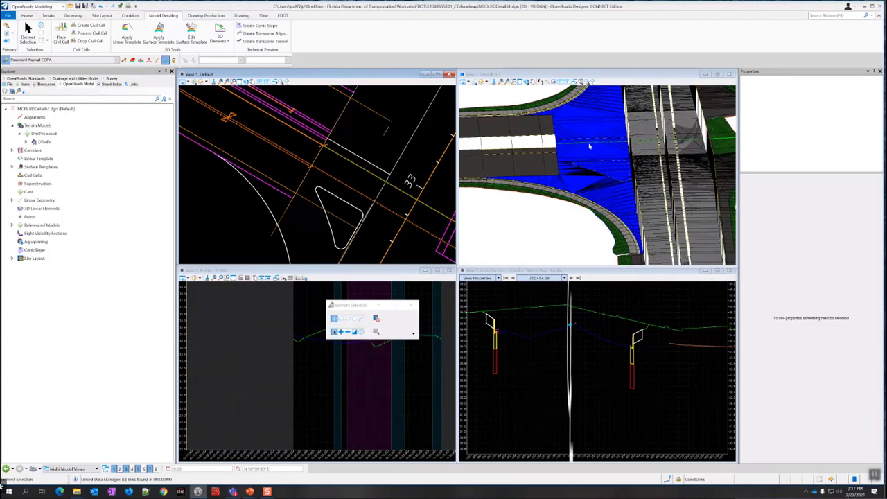
pyautogui.scroll(-1, 551, 215)
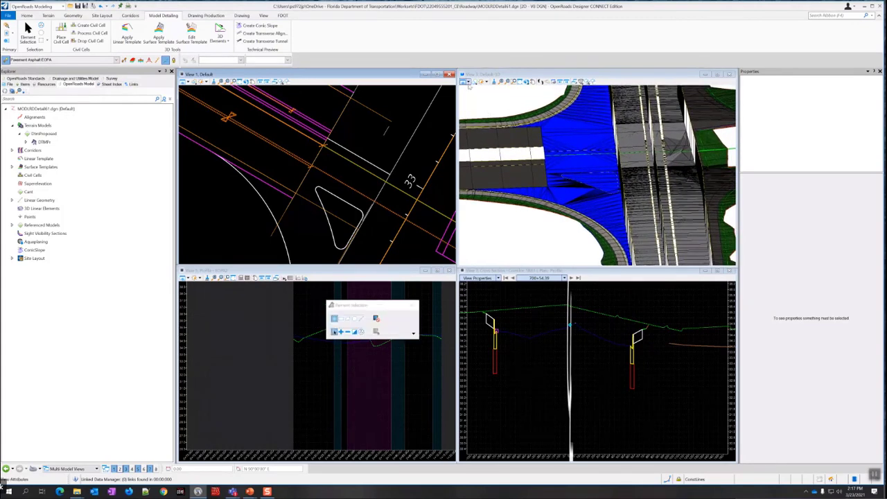
pyautogui.click(468, 82)
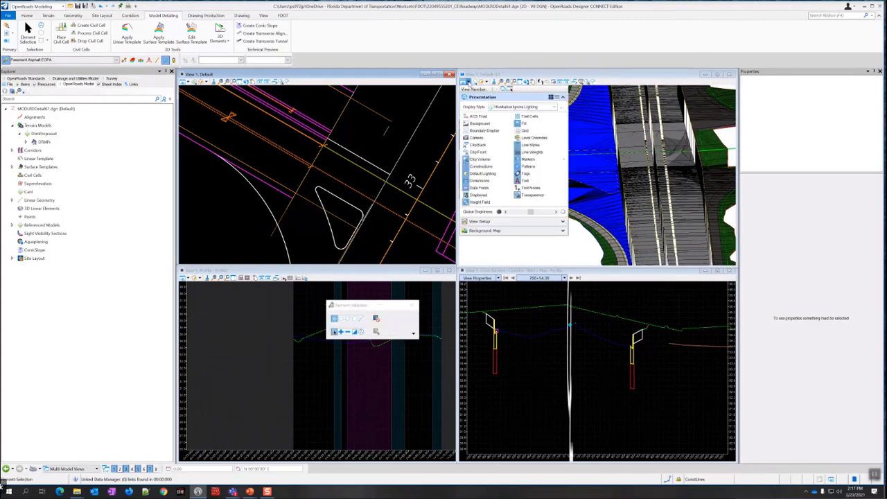
pyautogui.click(478, 166)
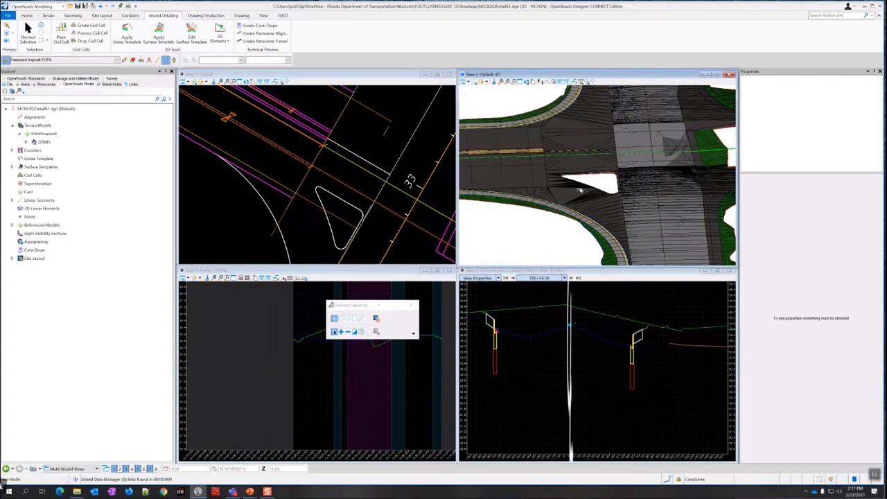
# - Examine the asphalt surface around the island and median end in 3D, and advance the cross section to check the pavement layers
pyautogui.scroll(1, 599, 182)
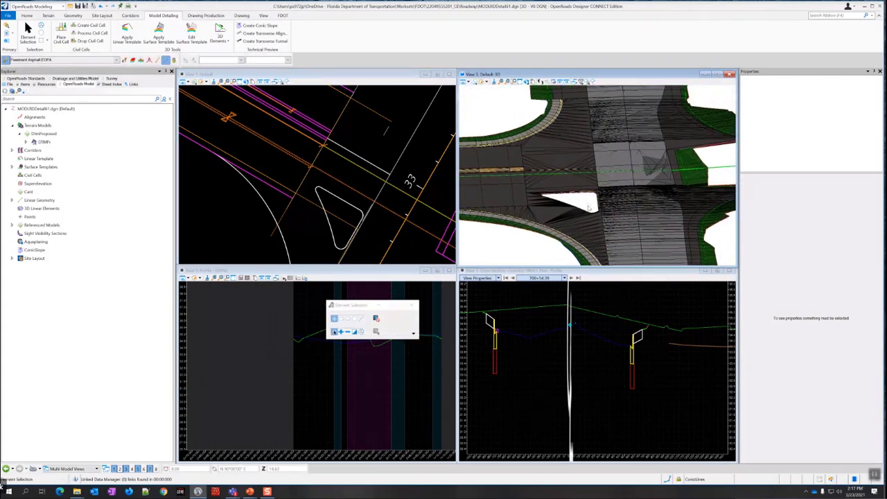
pyautogui.moveTo(591, 205); pyautogui.dragTo(571, 212, button='middle')
pyautogui.scroll(3, 569, 212)
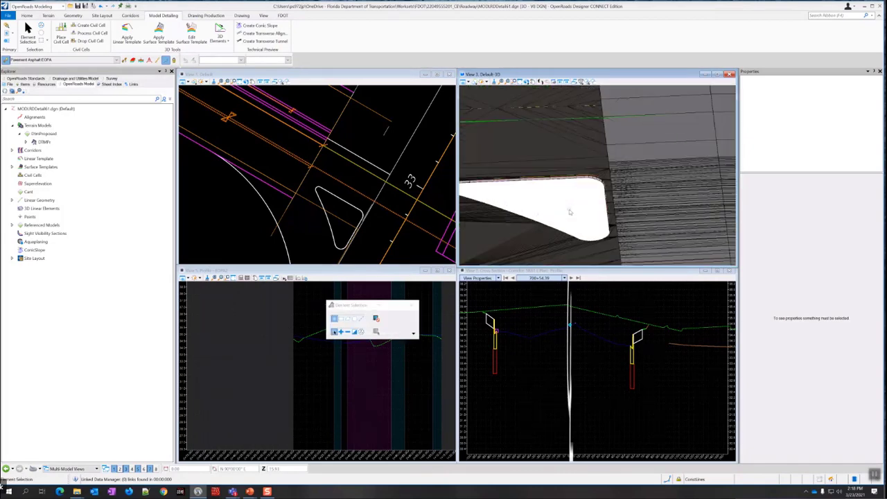
pyautogui.scroll(-3, 570, 212)
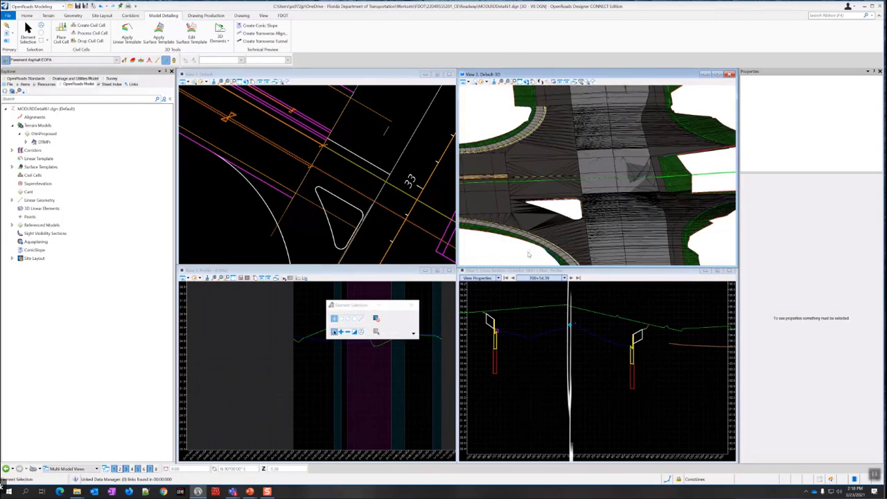
pyautogui.moveTo(526, 252); pyautogui.dragTo(523, 240, button='middle')
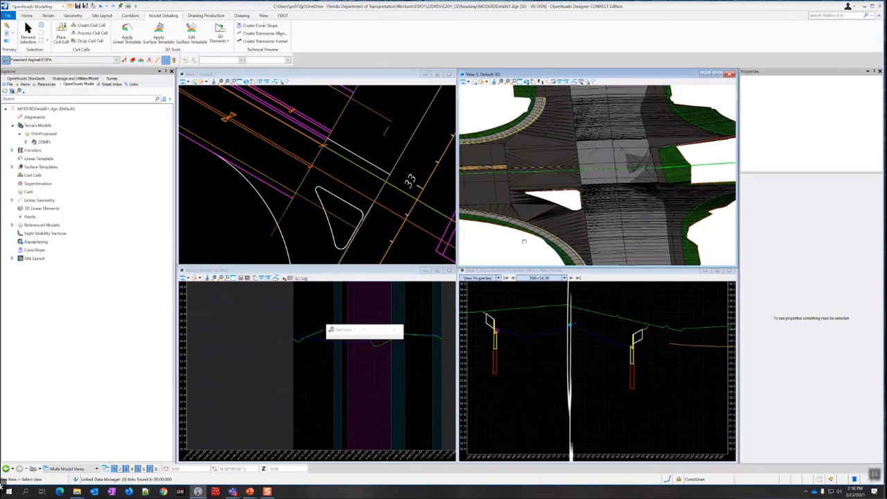
pyautogui.click(571, 279)
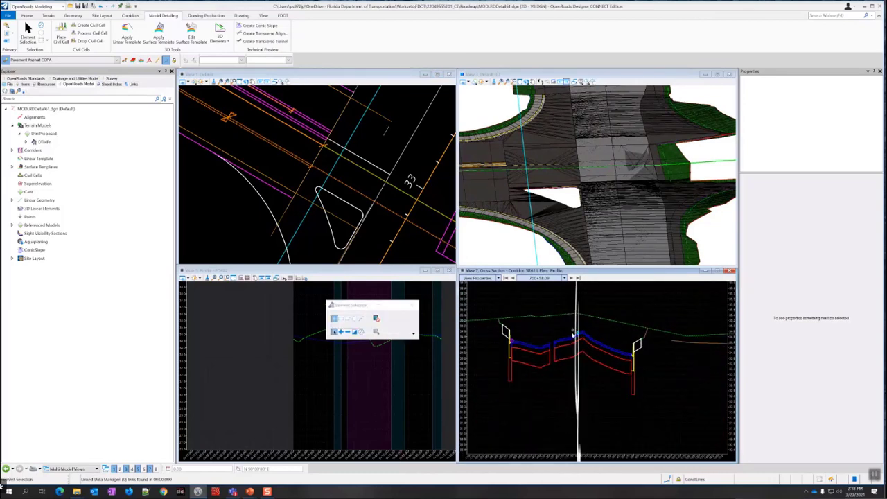
pyautogui.scroll(2, 562, 332)
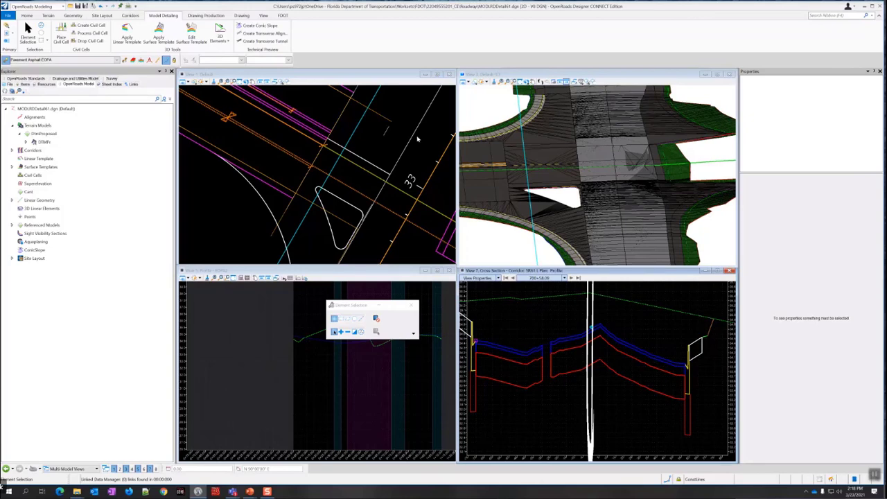
pyautogui.scroll(2, 506, 165)
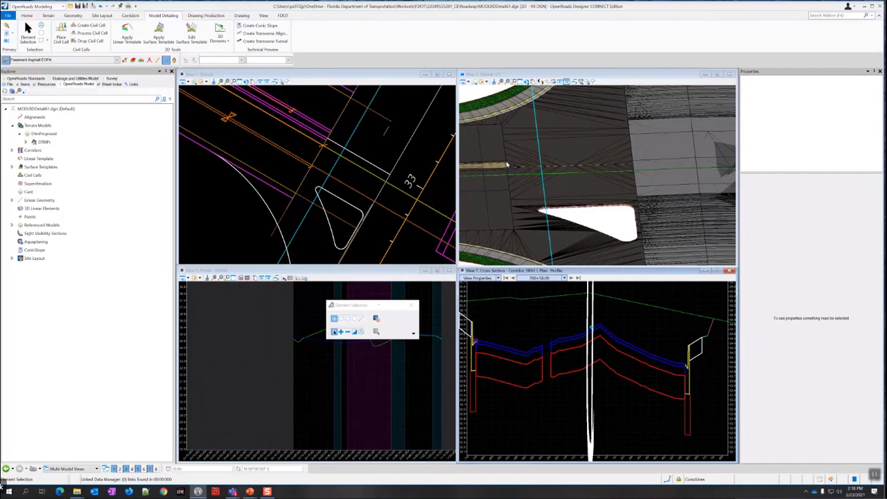
pyautogui.scroll(2, 505, 165)
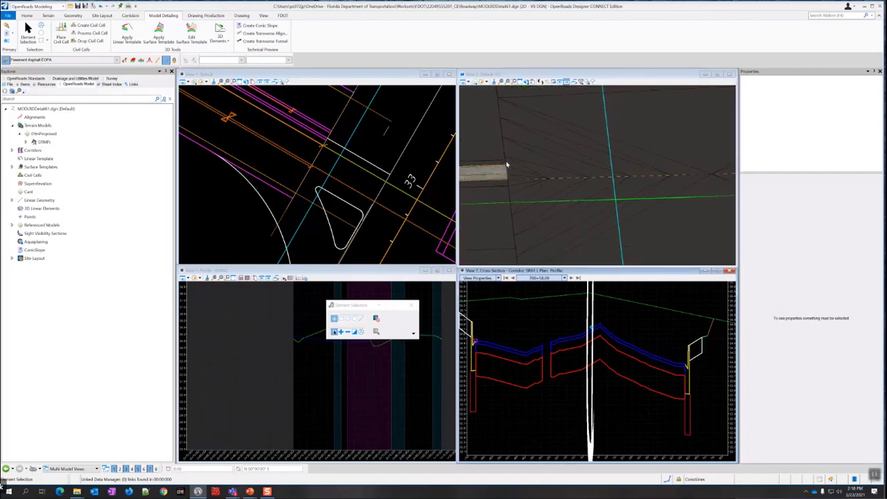
pyautogui.scroll(-3, 513, 154)
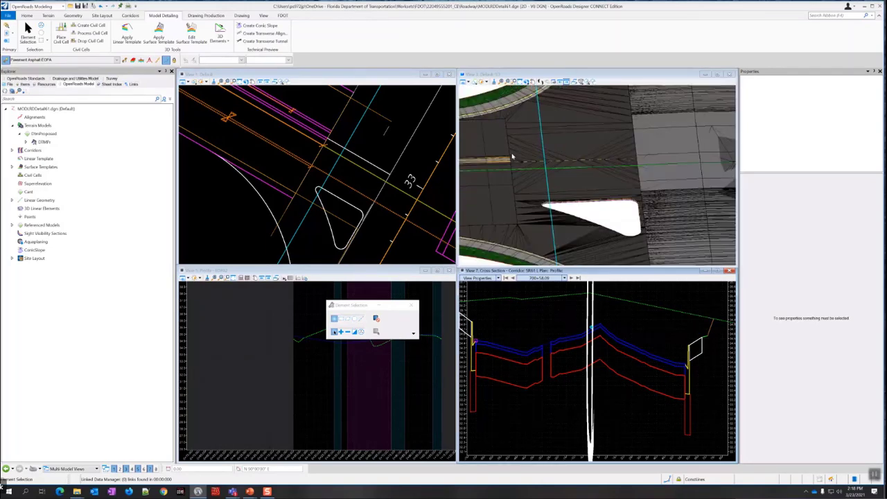
pyautogui.scroll(4, 518, 203)
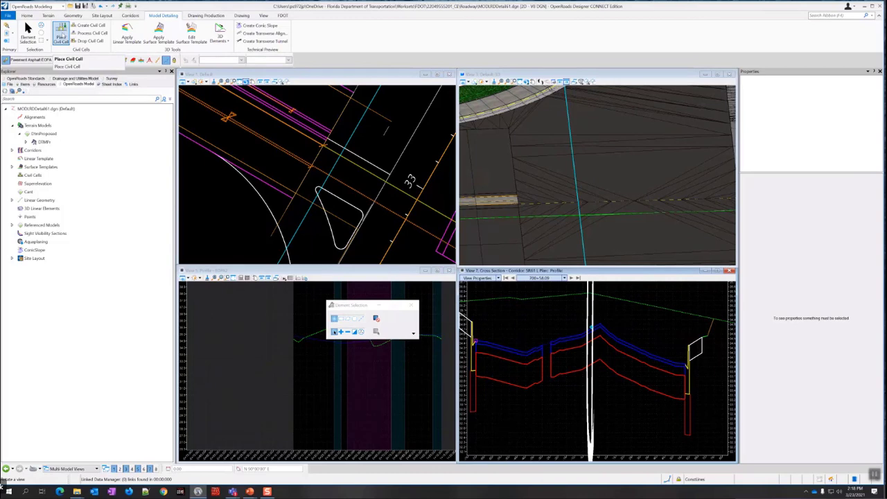
# - Choose the 3D traffic separator nose civil cell from FDOT_3D-Intersection_Details.dgnlib for placement
pyautogui.click(61, 34)
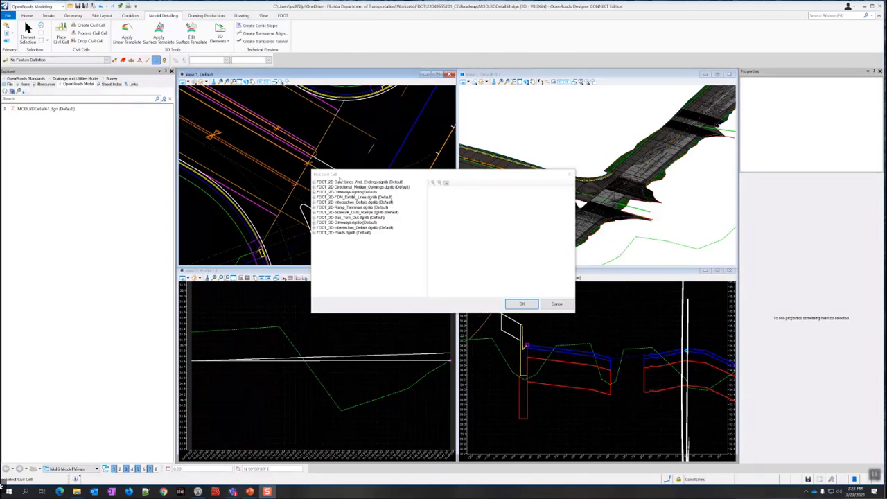
pyautogui.moveTo(355, 178); pyautogui.dragTo(344, 184)
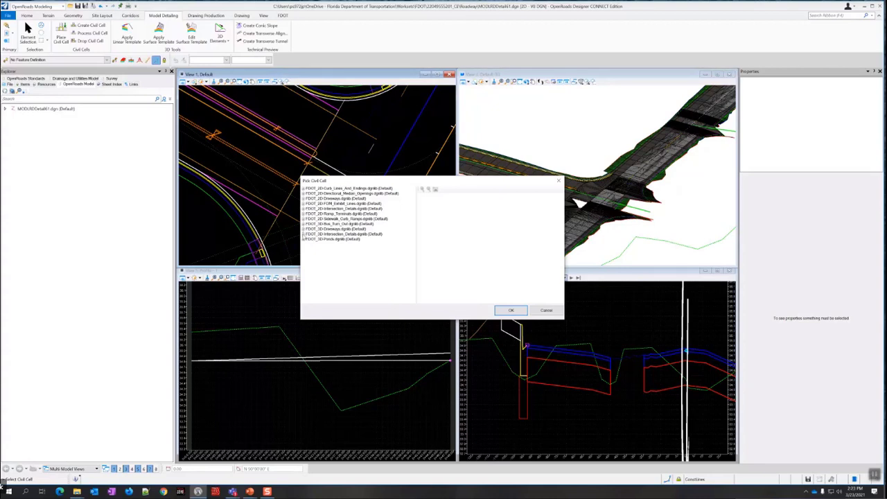
pyautogui.click(304, 234)
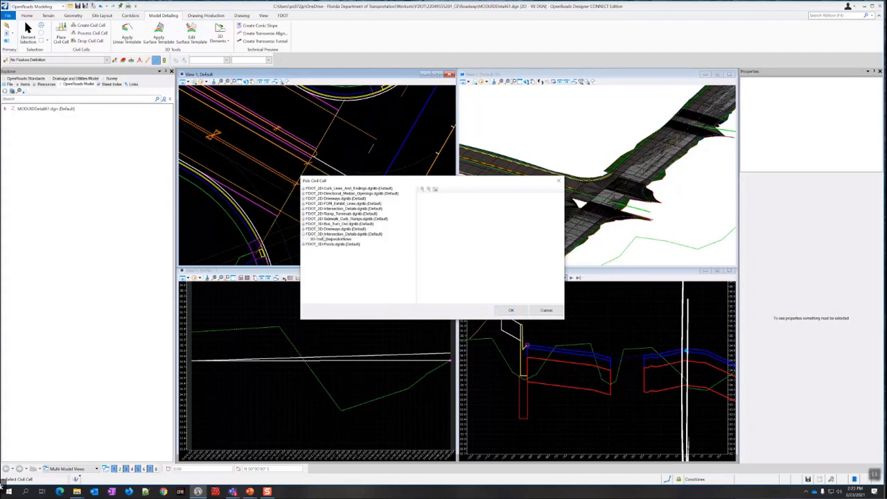
pyautogui.click(330, 239)
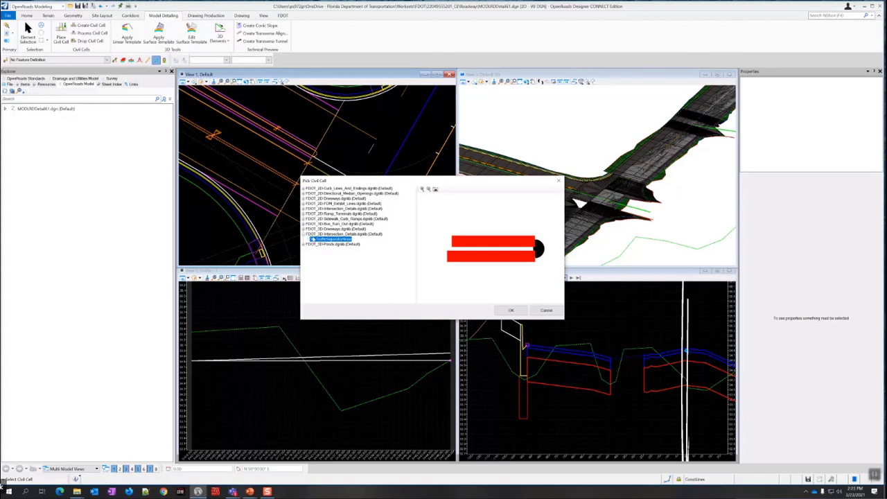
pyautogui.click(511, 309)
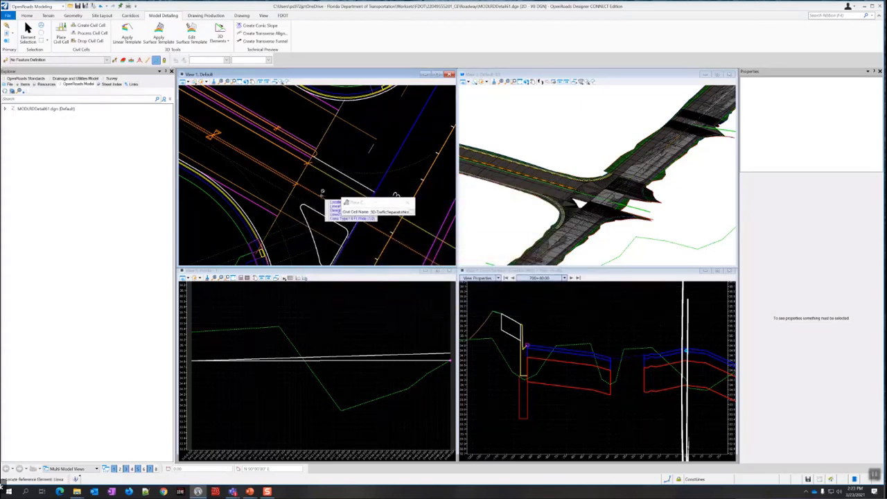
# - Try to place the civil cell using the traffic separator line at the median end as its reference element
pyautogui.scroll(3, 314, 160)
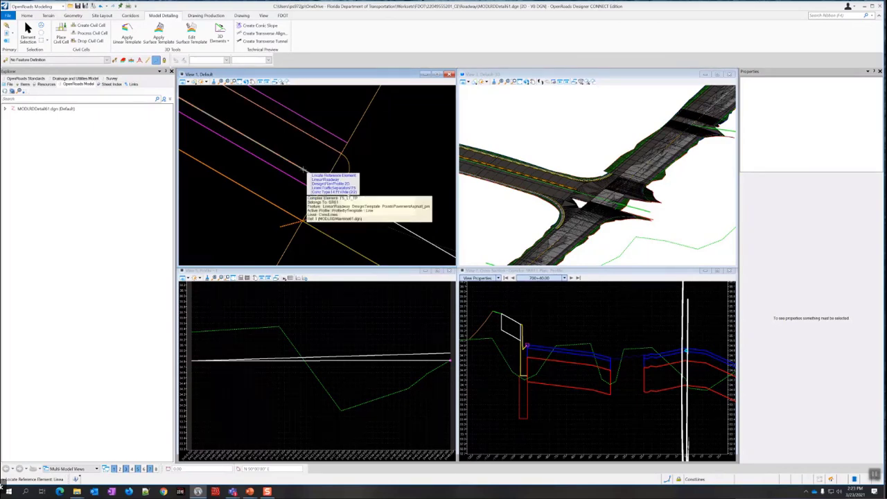
pyautogui.click(302, 169)
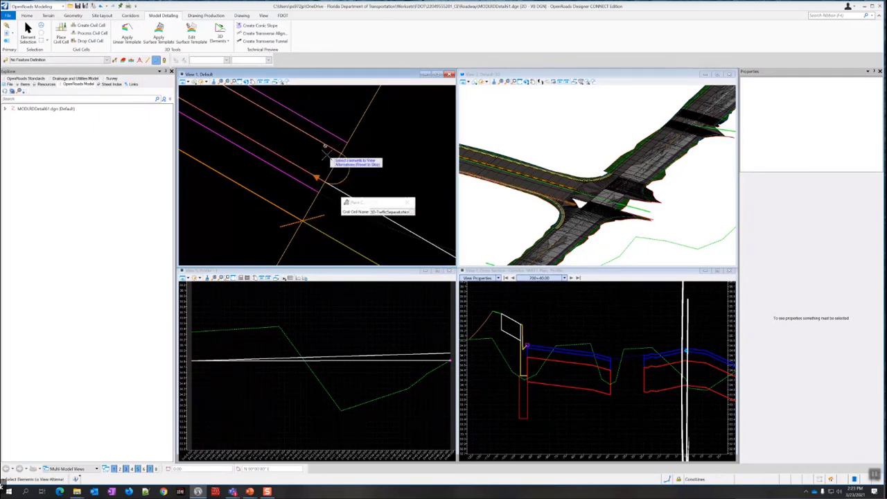
pyautogui.click(316, 174)
# - Examine the previewed civil cell's reference lines in 3D and in plan along the median, and cancel the placement
pyautogui.scroll(6, 575, 201)
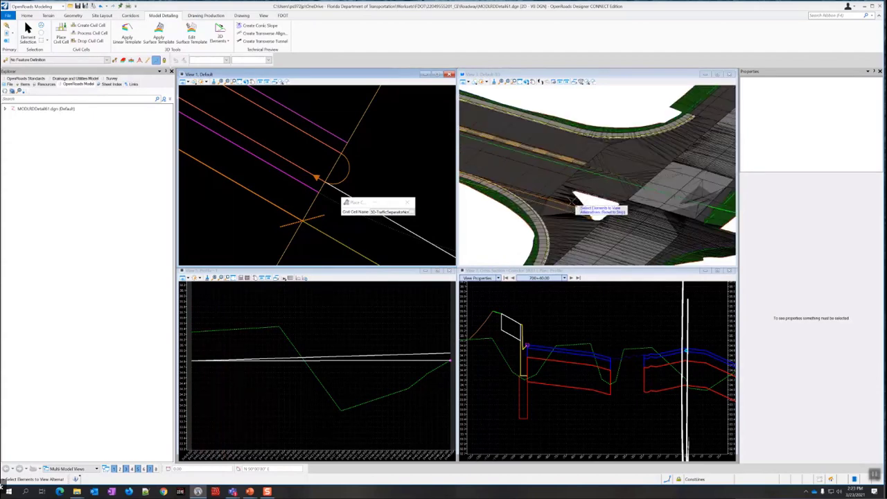
pyautogui.scroll(-3, 592, 216)
pyautogui.scroll(-5, 588, 211)
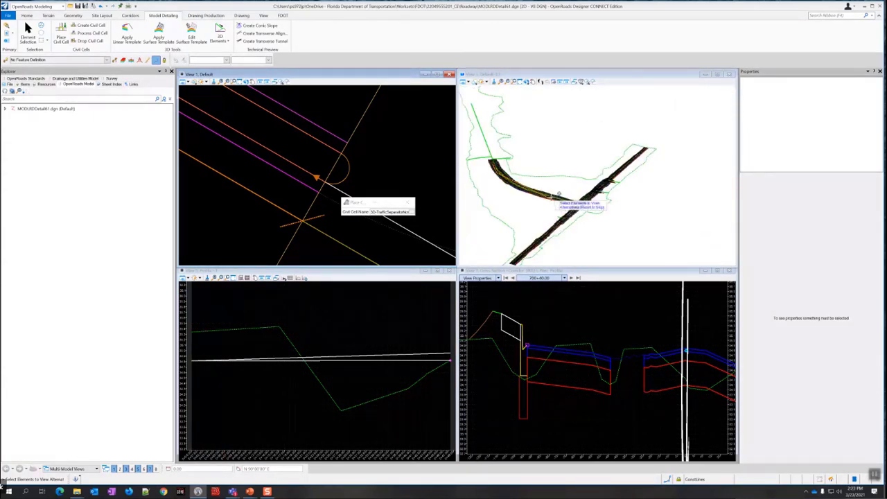
pyautogui.scroll(6, 509, 173)
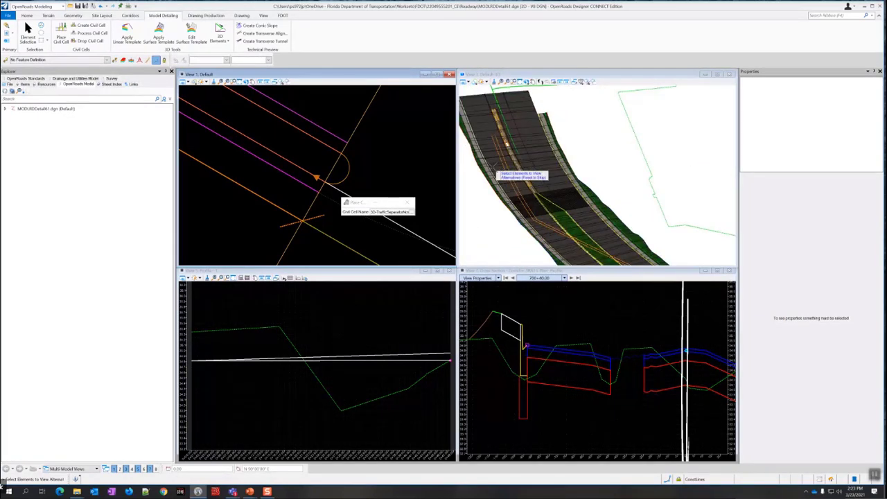
pyautogui.scroll(-6, 554, 184)
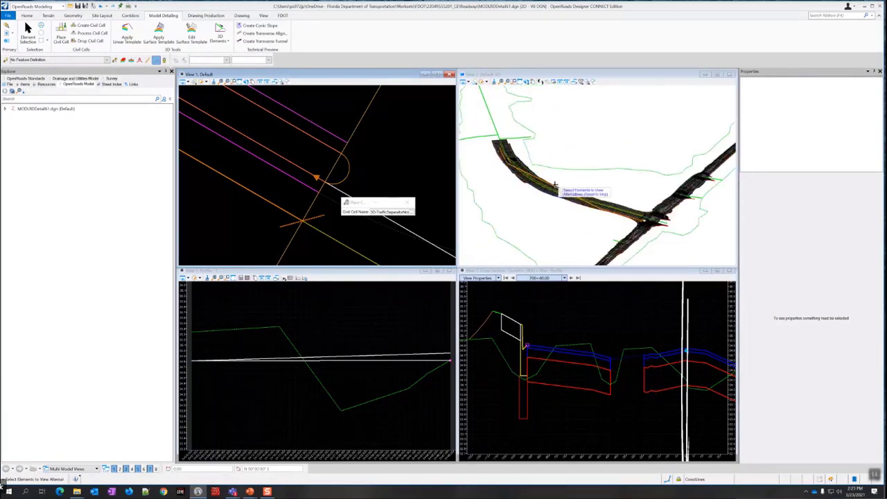
pyautogui.scroll(5, 641, 222)
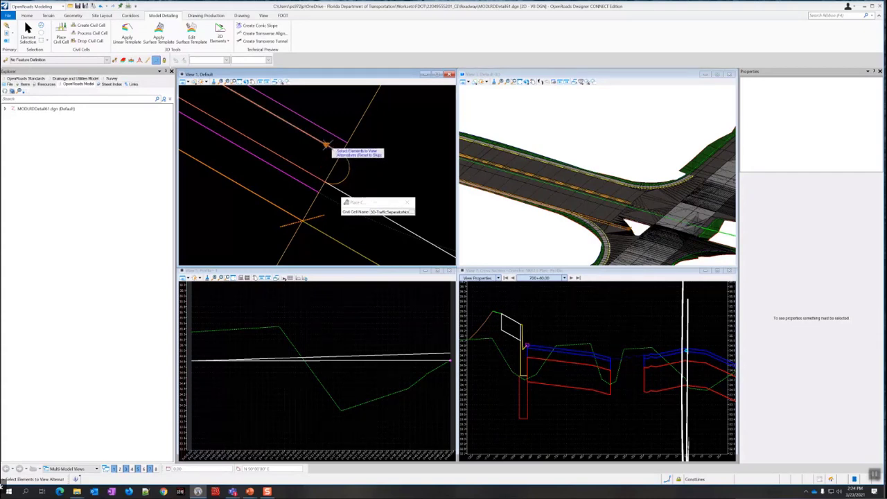
pyautogui.moveTo(326, 147)
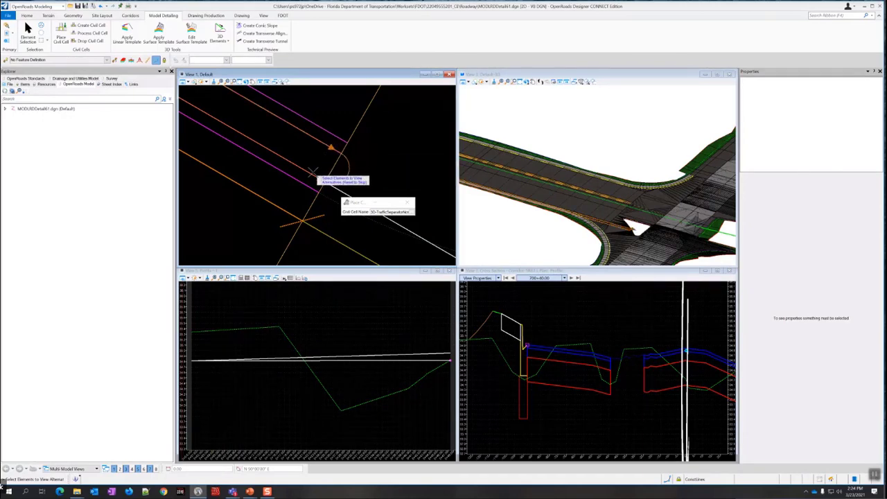
pyautogui.scroll(-3, 312, 172)
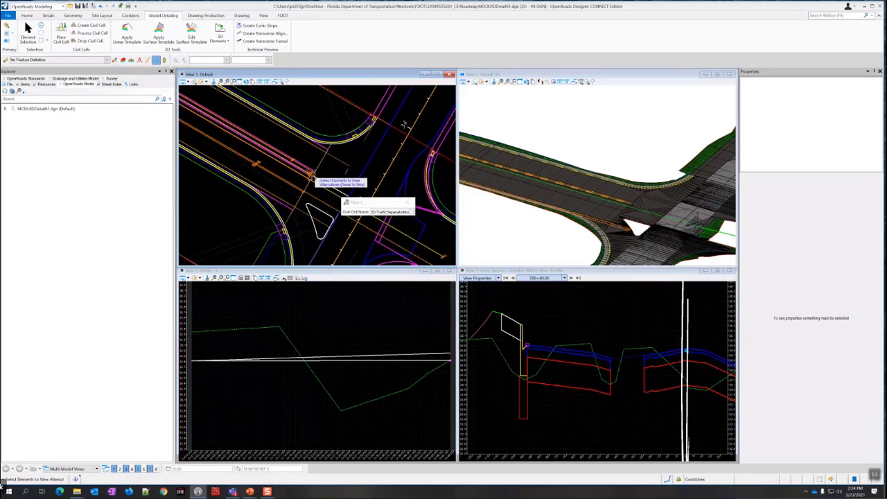
pyautogui.scroll(2, 310, 175)
pyautogui.scroll(3, 242, 135)
pyautogui.scroll(-2, 312, 145)
pyautogui.scroll(3, 317, 174)
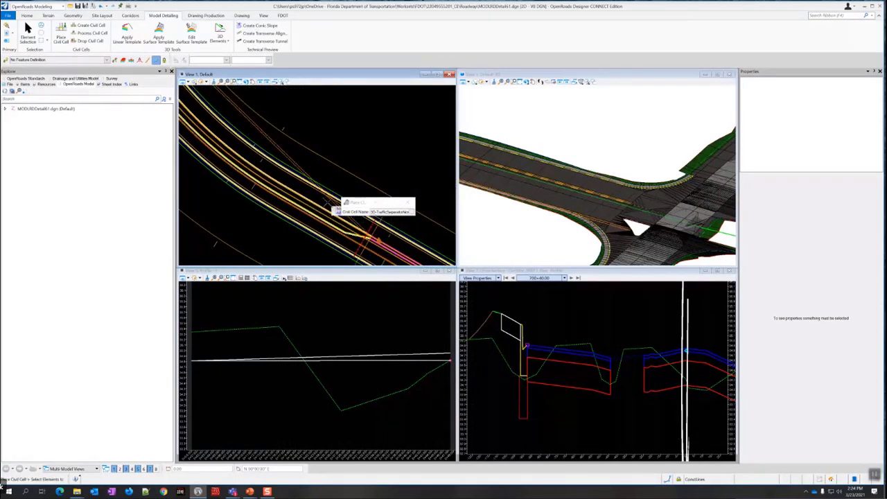
pyautogui.scroll(-2, 327, 203)
pyautogui.scroll(2, 305, 204)
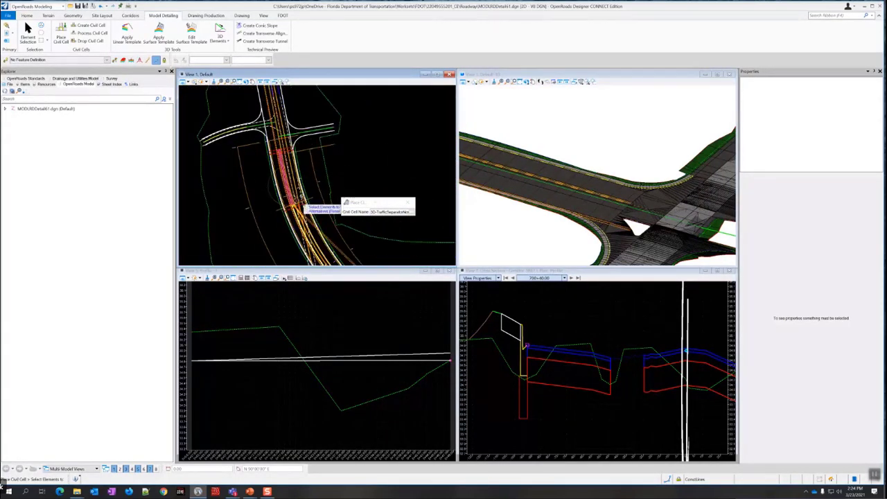
pyautogui.scroll(2, 295, 198)
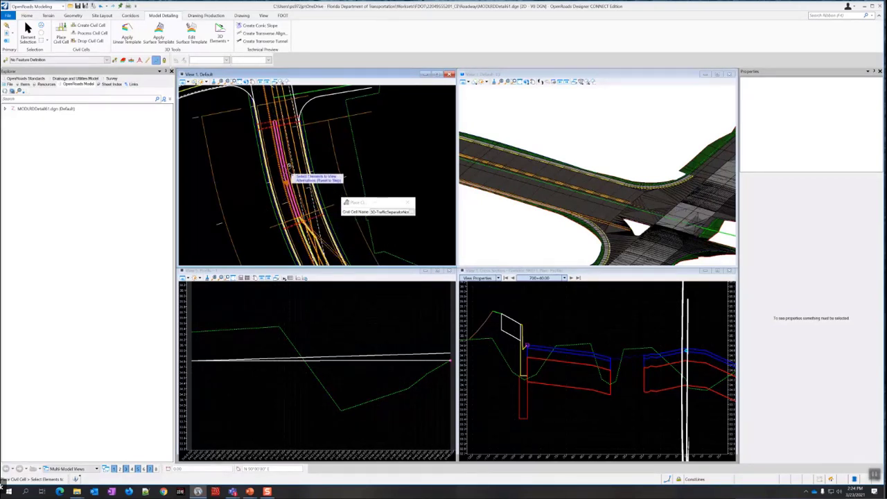
pyautogui.scroll(3, 299, 223)
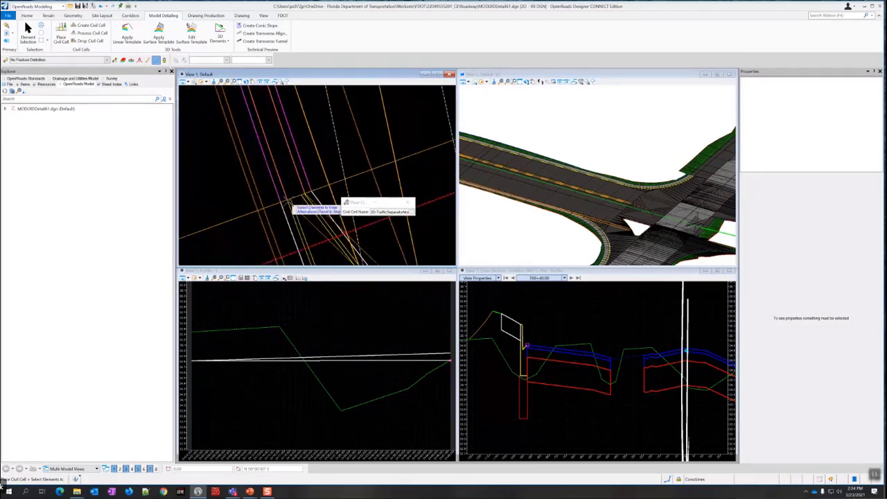
pyautogui.press('Escape')
# - Examine the traffic separator lines in plan from the median nose at the intersection back to their other end
pyautogui.scroll(-3, 294, 166)
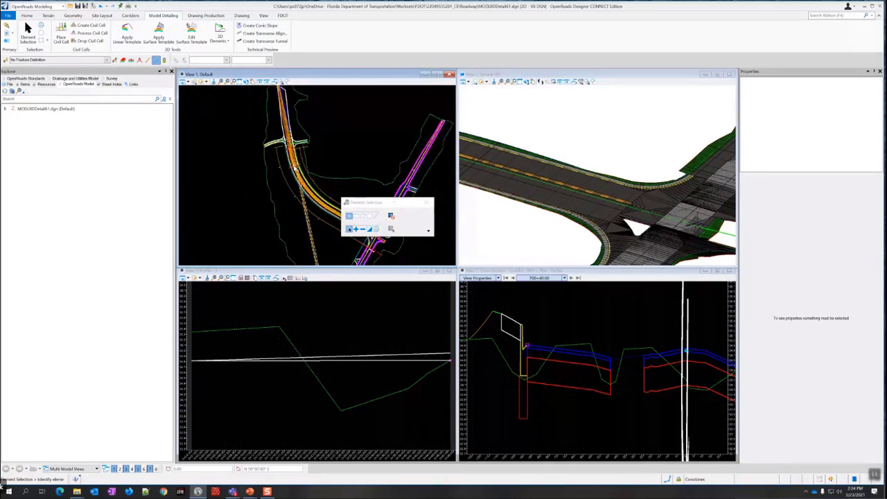
pyautogui.scroll(4, 324, 219)
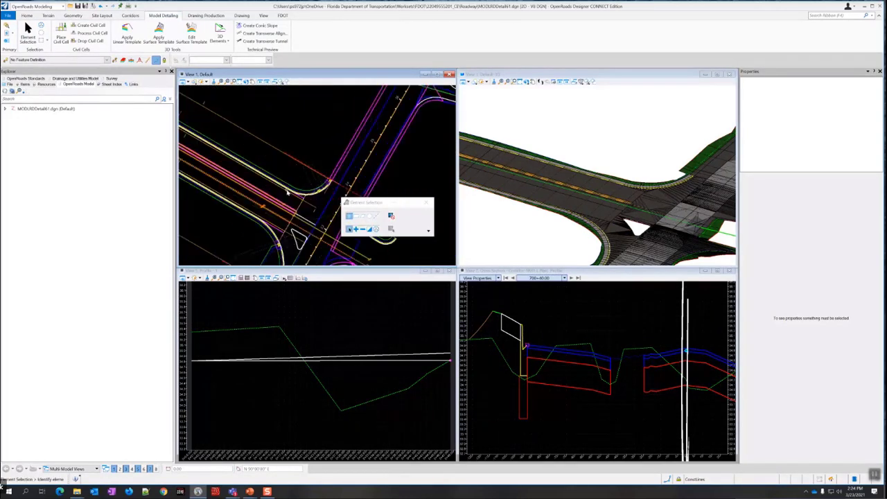
pyautogui.scroll(2, 294, 211)
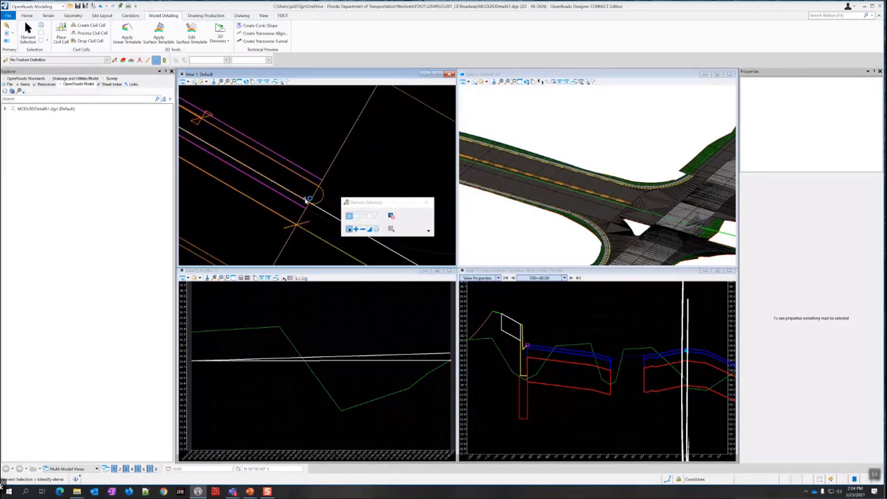
pyautogui.moveTo(314, 185)
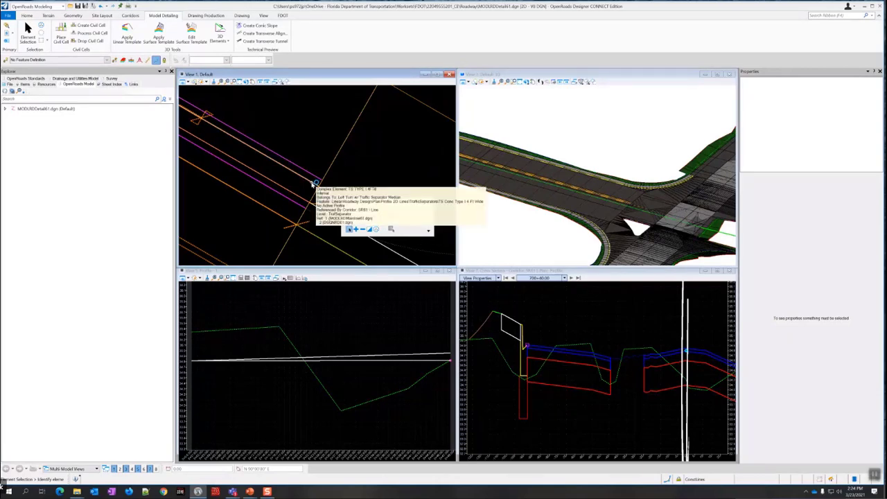
pyautogui.scroll(-4, 314, 184)
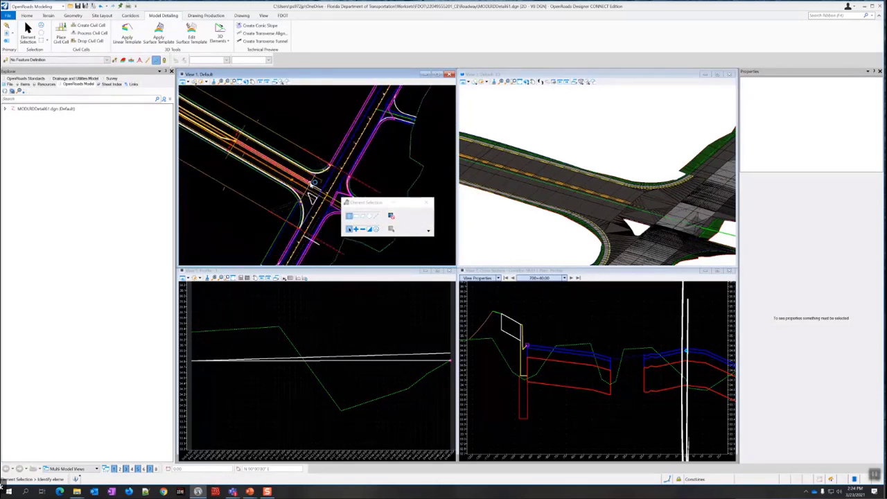
pyautogui.scroll(3, 234, 143)
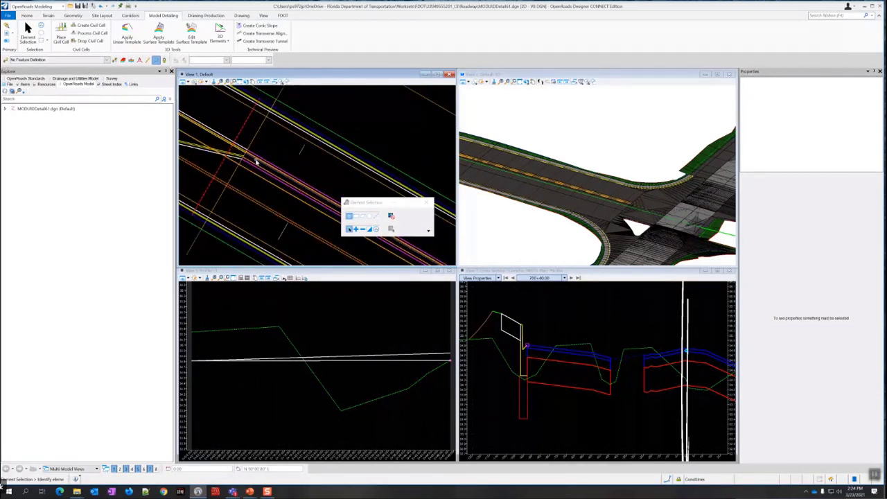
pyautogui.moveTo(248, 161)
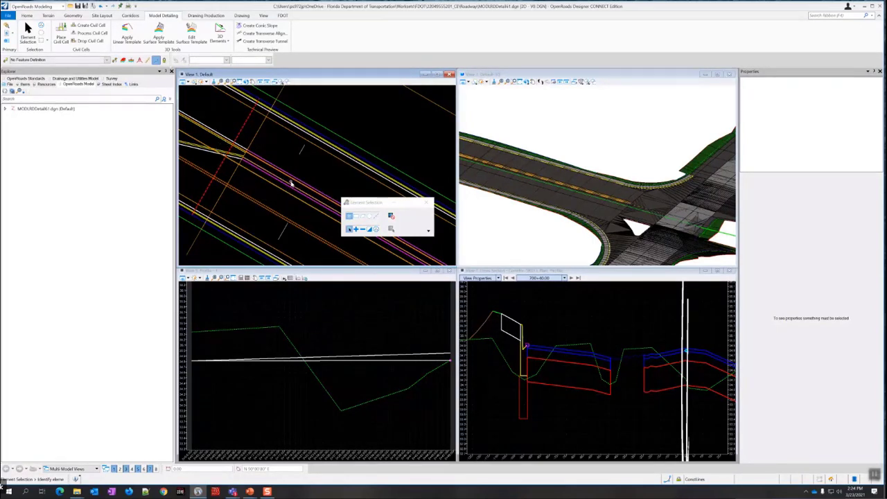
pyautogui.scroll(-3, 291, 184)
pyautogui.scroll(5, 305, 192)
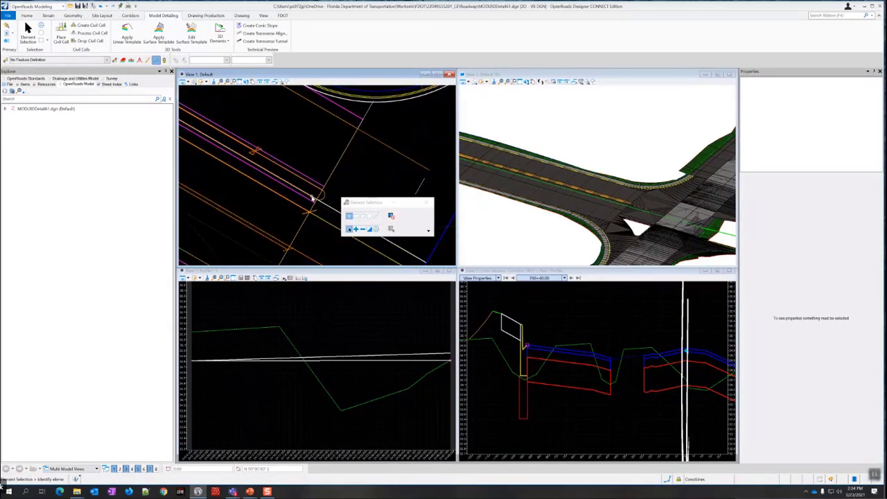
pyautogui.scroll(-5, 305, 194)
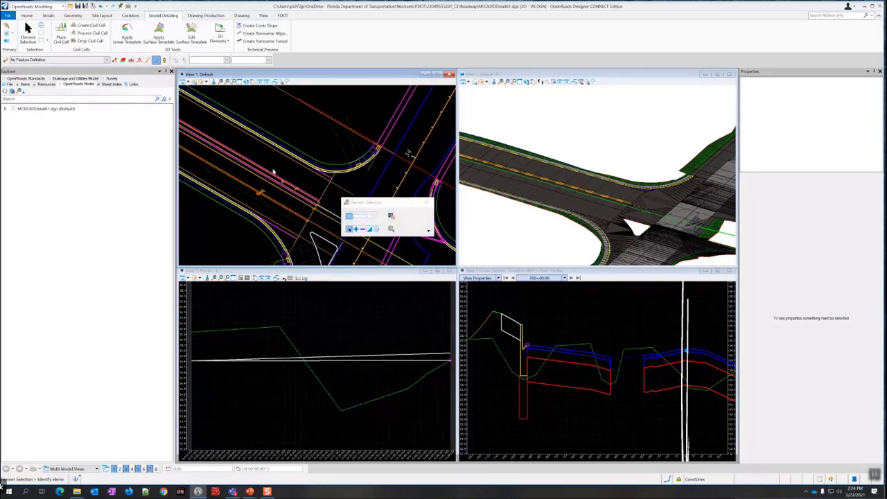
# - Set TS Conc Type I 4 Ft Wide from the Linear, Roadway Design traffic separators as the active feature definition
pyautogui.click(27, 15)
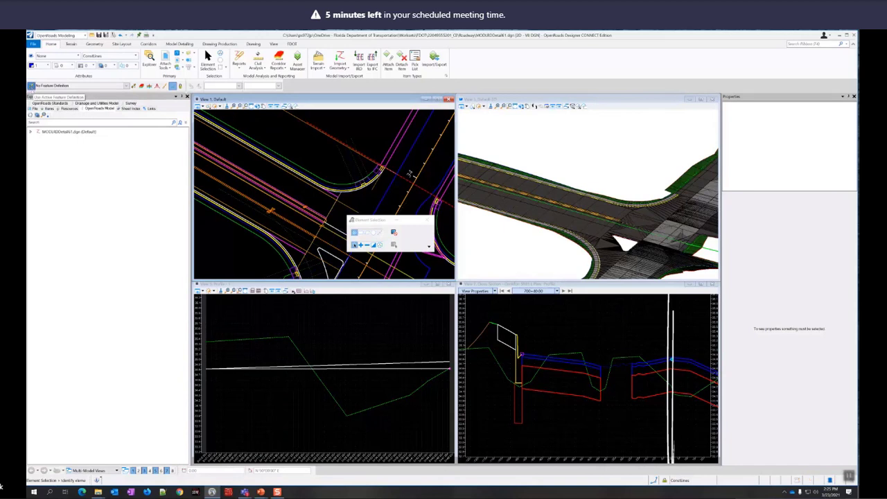
pyautogui.click(128, 85)
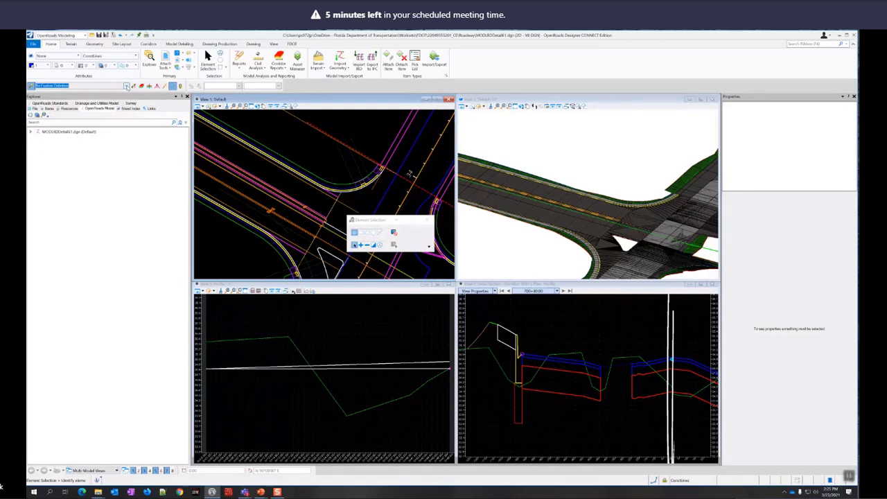
pyautogui.click(127, 87)
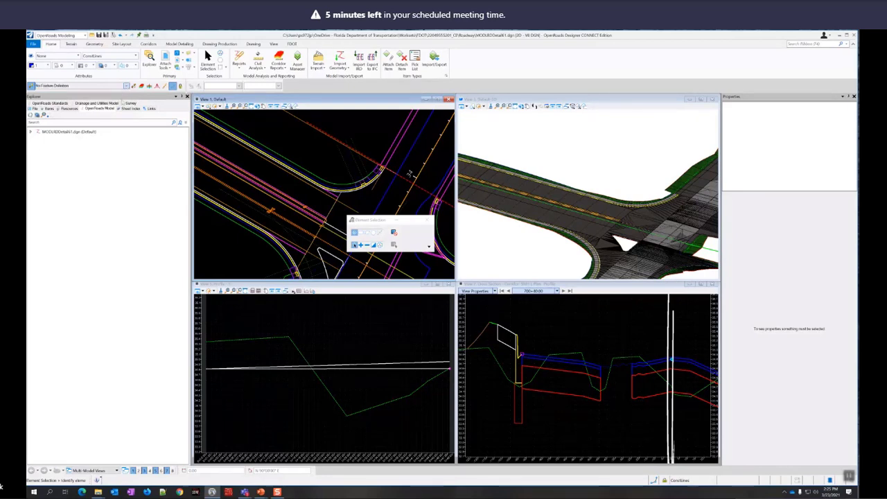
pyautogui.click(126, 86)
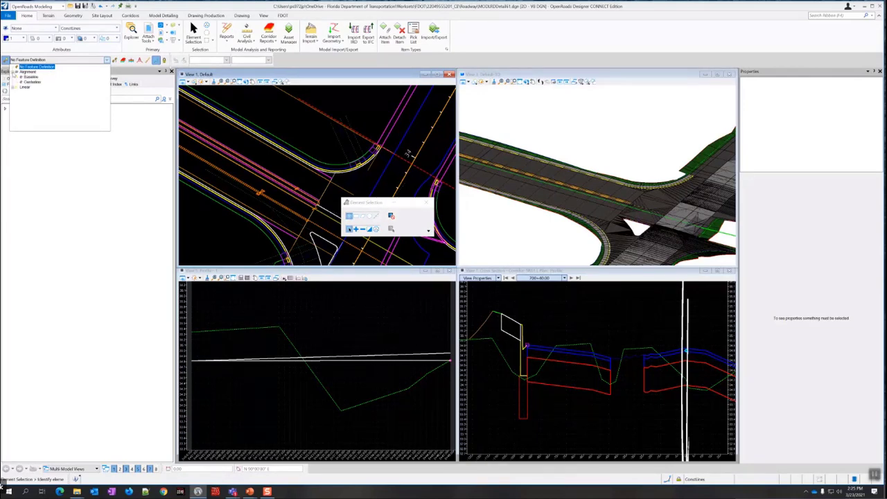
pyautogui.click(13, 77)
pyautogui.click(17, 87)
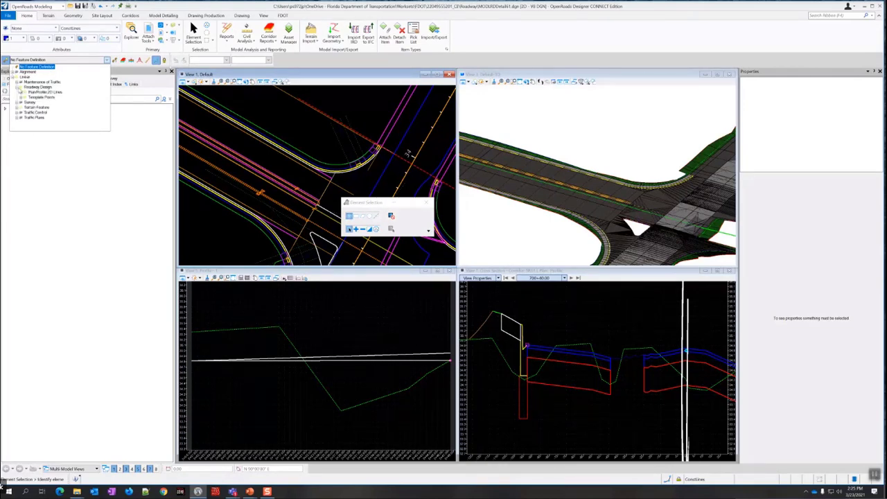
pyautogui.click(23, 92)
pyautogui.scroll(-4, 35, 97)
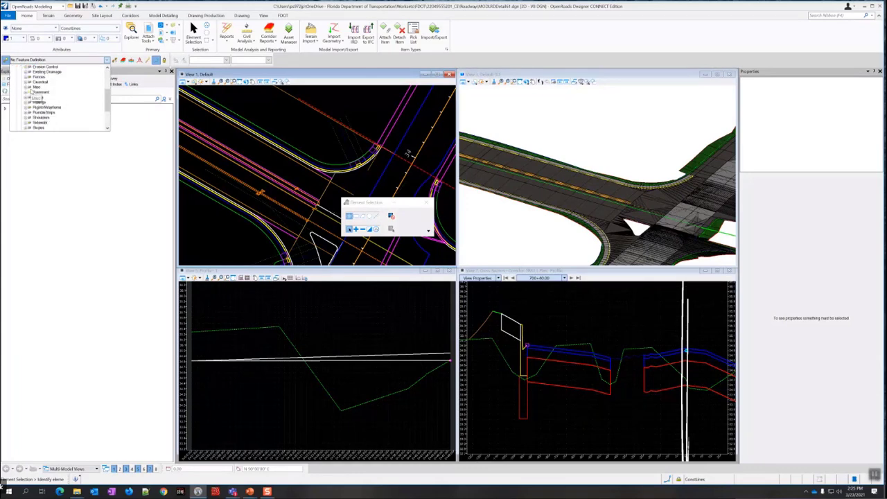
pyautogui.click(28, 106)
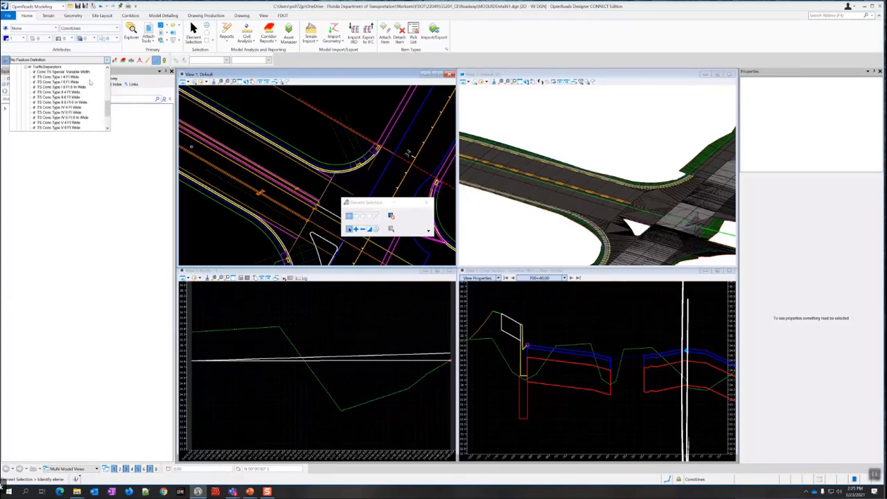
pyautogui.scroll(-2, 84, 81)
pyautogui.scroll(2, 83, 87)
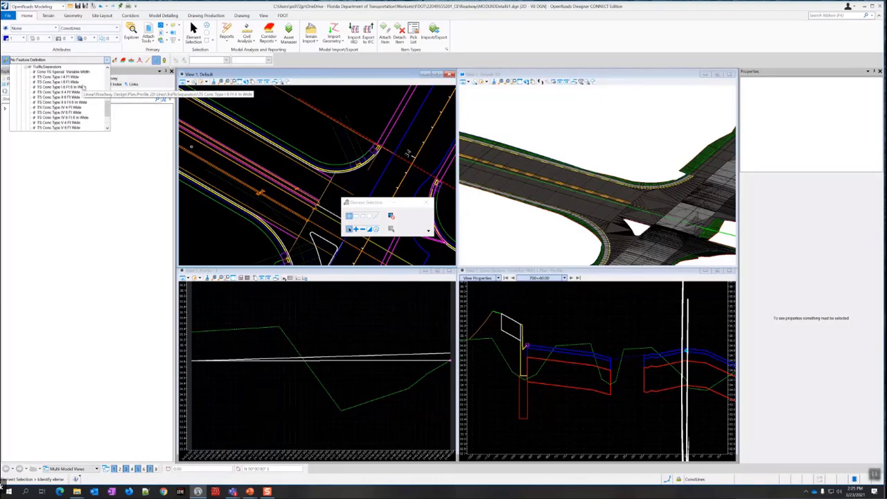
pyautogui.click(72, 92)
pyautogui.scroll(3, 277, 172)
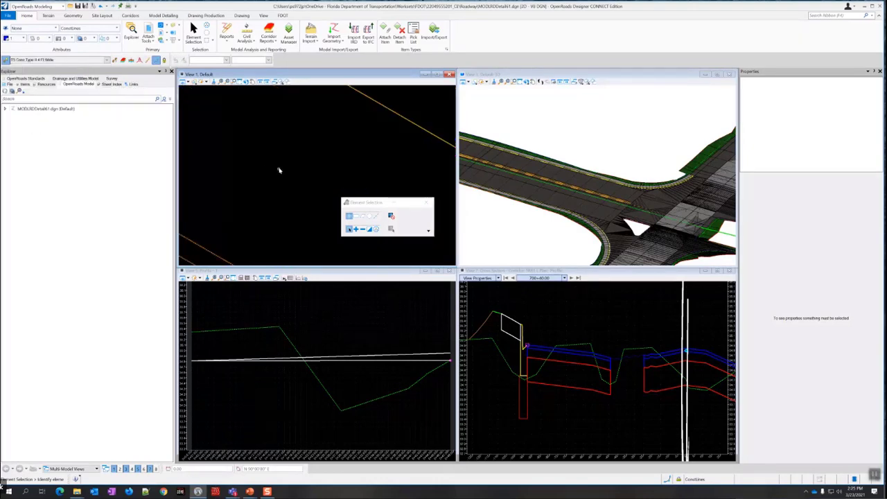
pyautogui.scroll(-2, 277, 166)
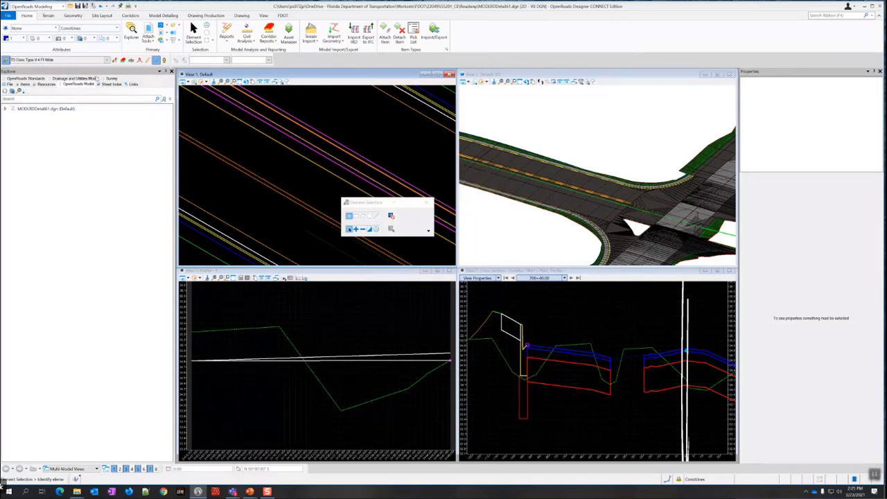
pyautogui.click(106, 60)
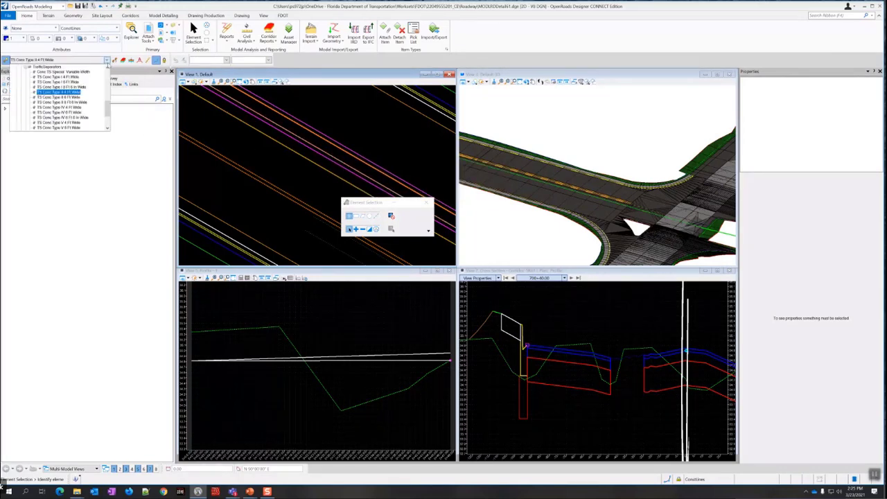
pyautogui.click(63, 77)
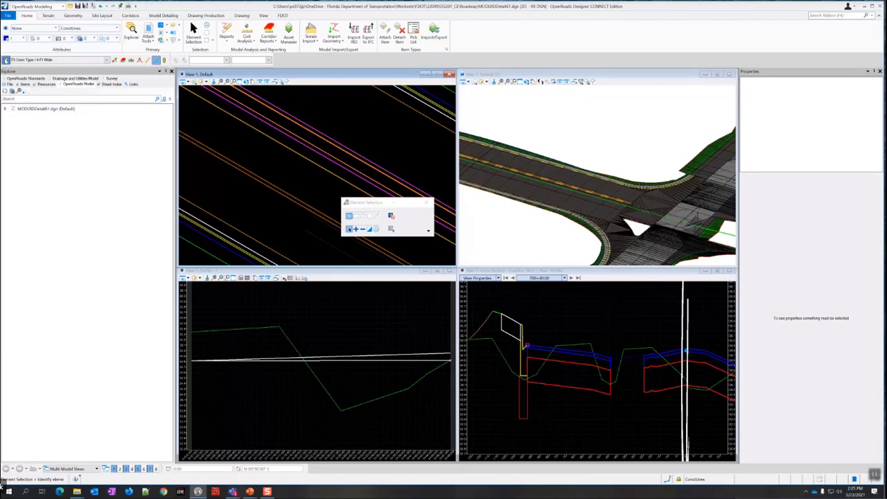
pyautogui.scroll(-2, 327, 182)
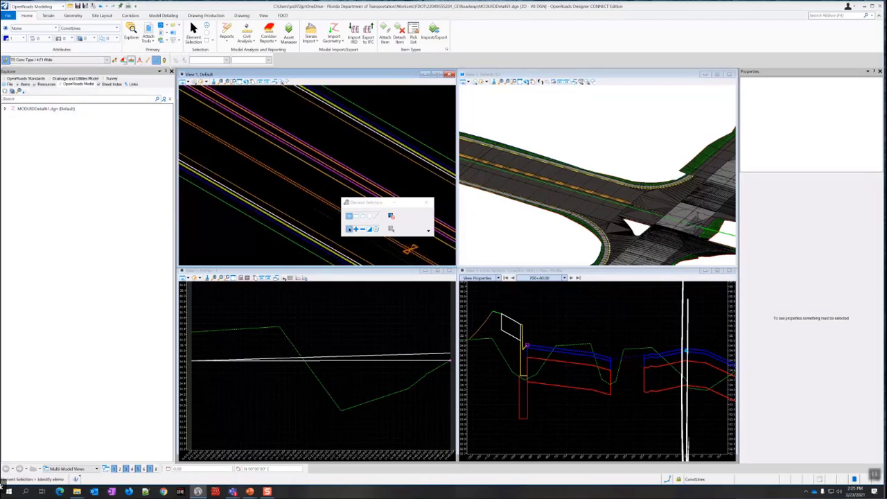
# - Examine the median traffic separator lines along the curved road in plan and the corridor approaching the intersection in 3D
pyautogui.click(74, 16)
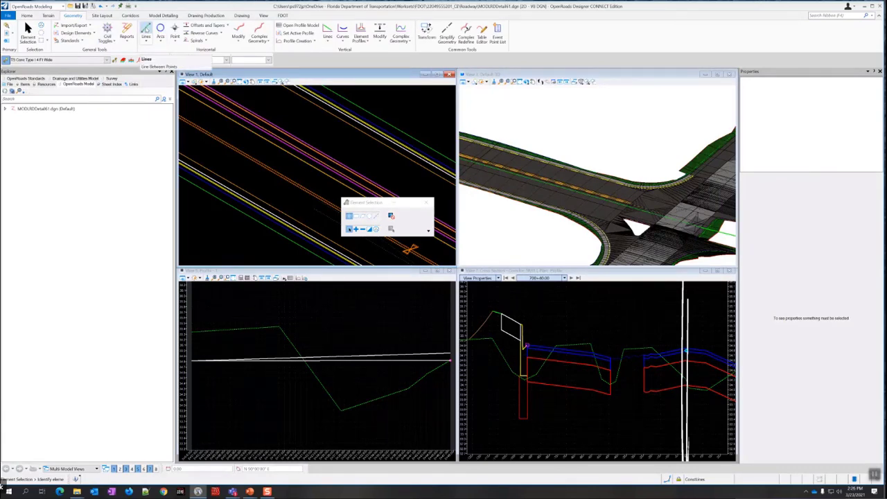
pyautogui.scroll(-7, 260, 111)
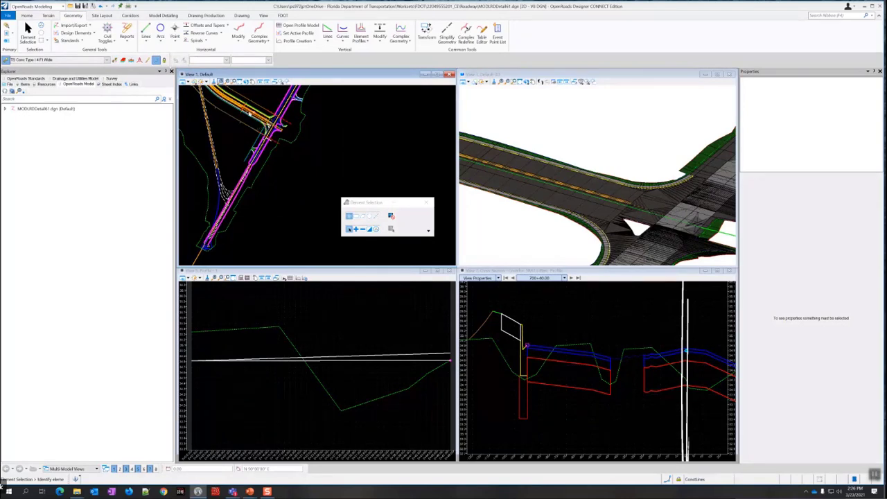
pyautogui.scroll(6, 261, 111)
pyautogui.scroll(4, 260, 115)
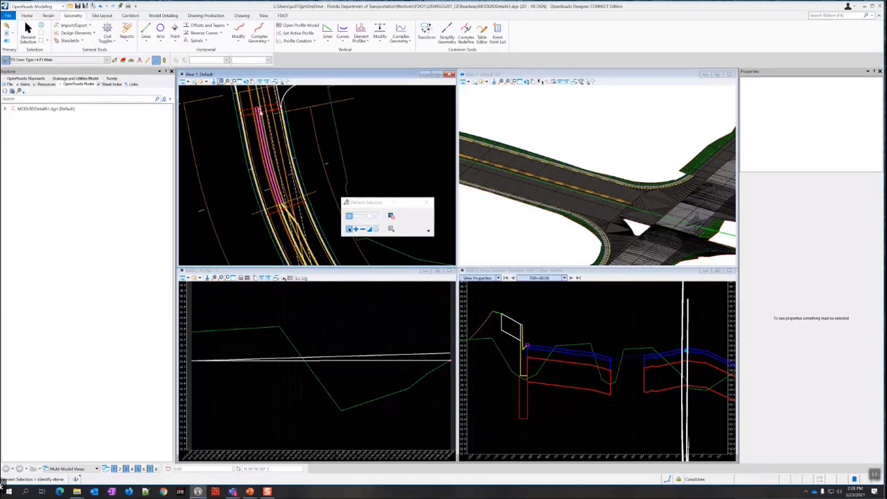
pyautogui.scroll(3, 260, 114)
pyautogui.scroll(-6, 264, 124)
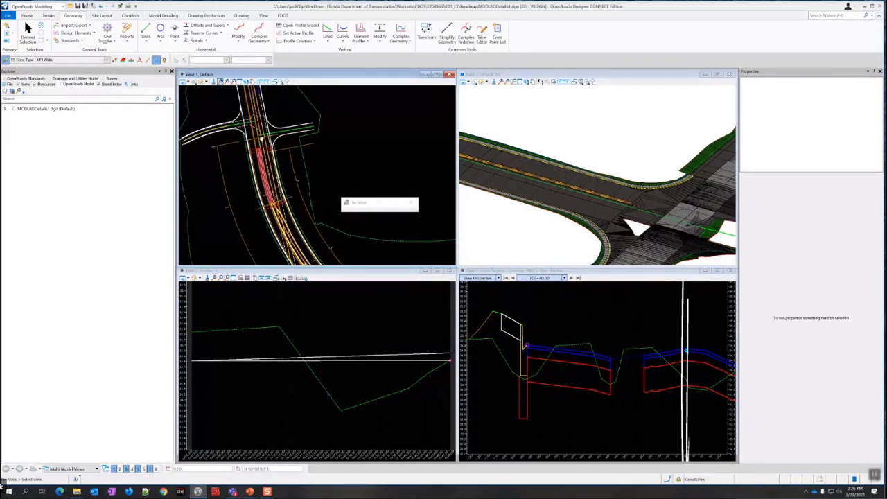
pyautogui.scroll(3, 260, 143)
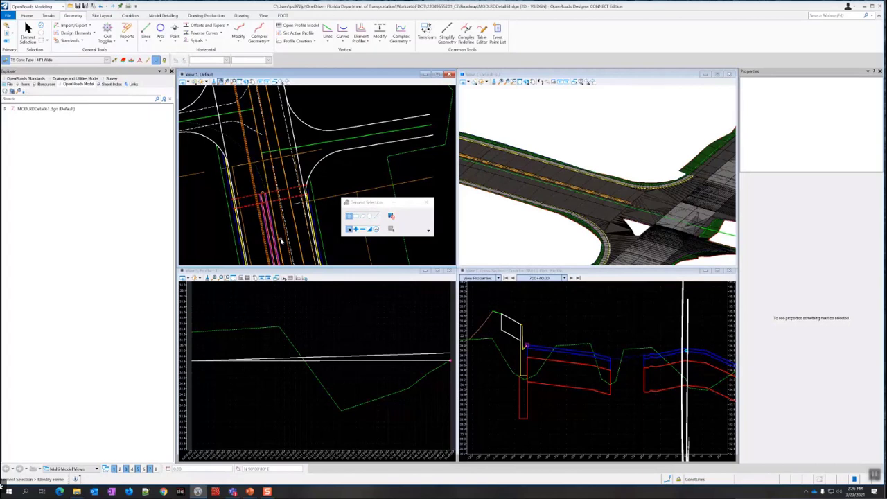
pyautogui.moveTo(280, 241); pyautogui.dragTo(268, 148, button='middle')
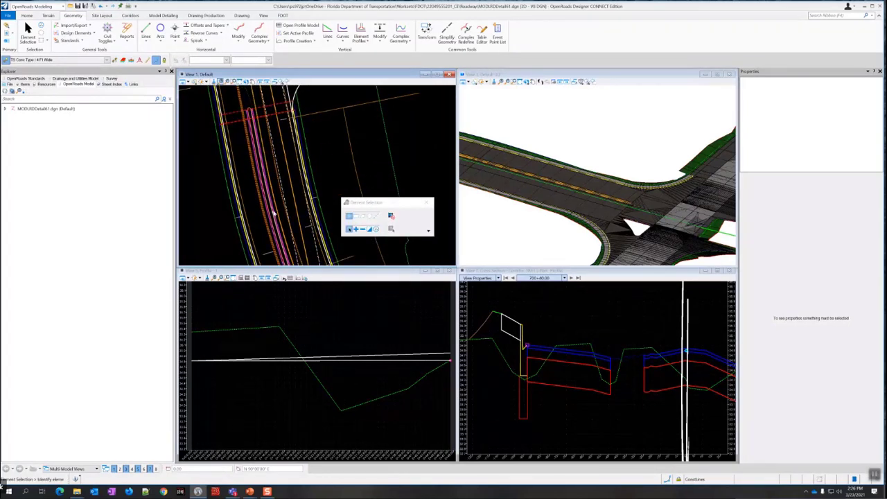
pyautogui.scroll(-6, 525, 207)
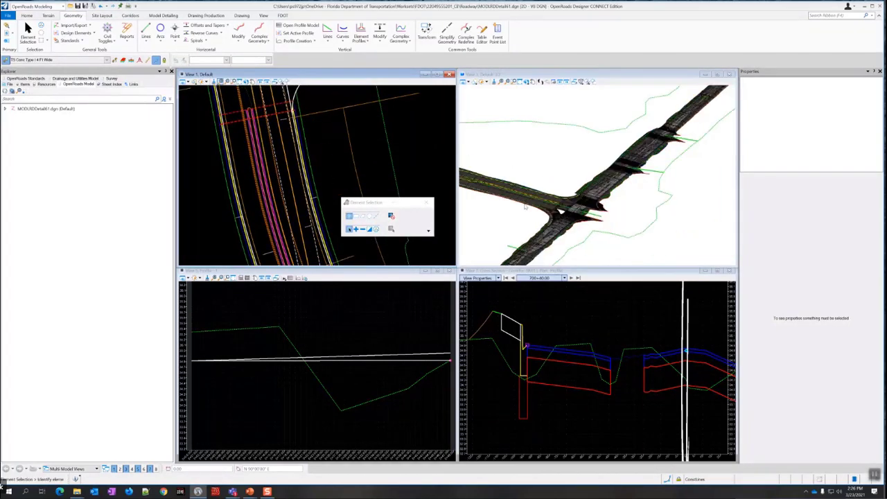
pyautogui.scroll(4, 482, 191)
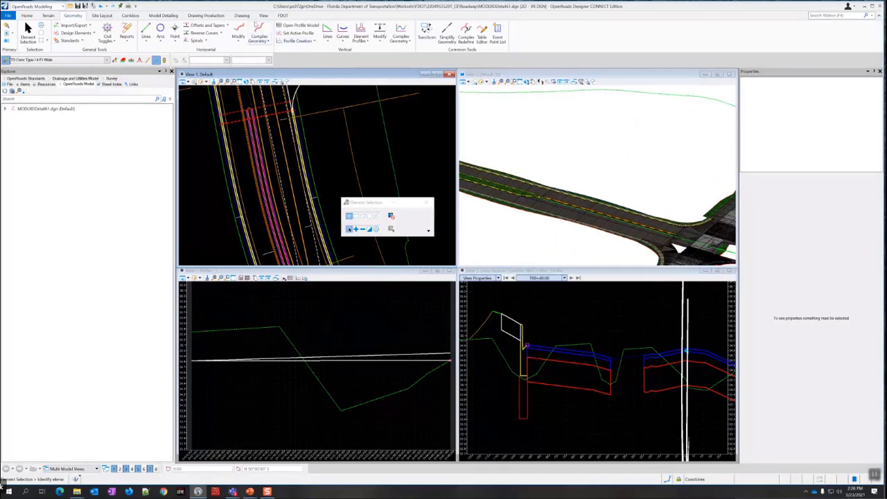
# - Annotate the roadway alignment in plan along the median with the Annotate Element command
pyautogui.click(242, 16)
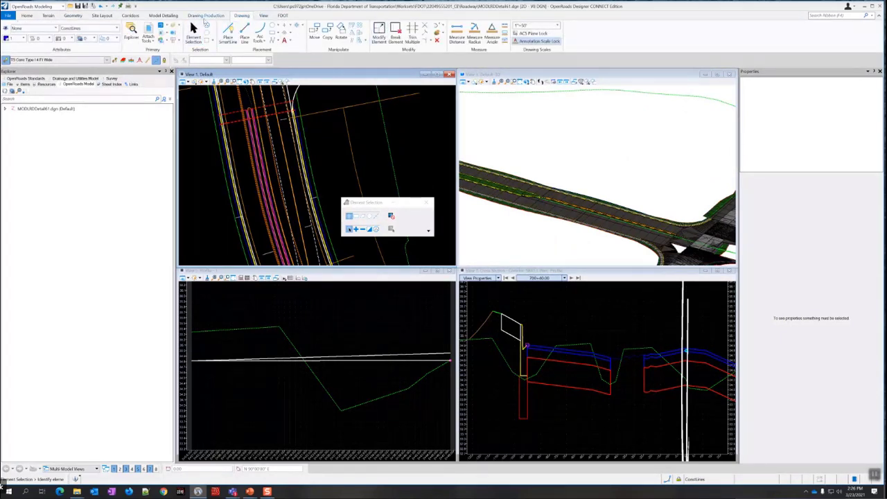
pyautogui.click(205, 16)
pyautogui.click(280, 40)
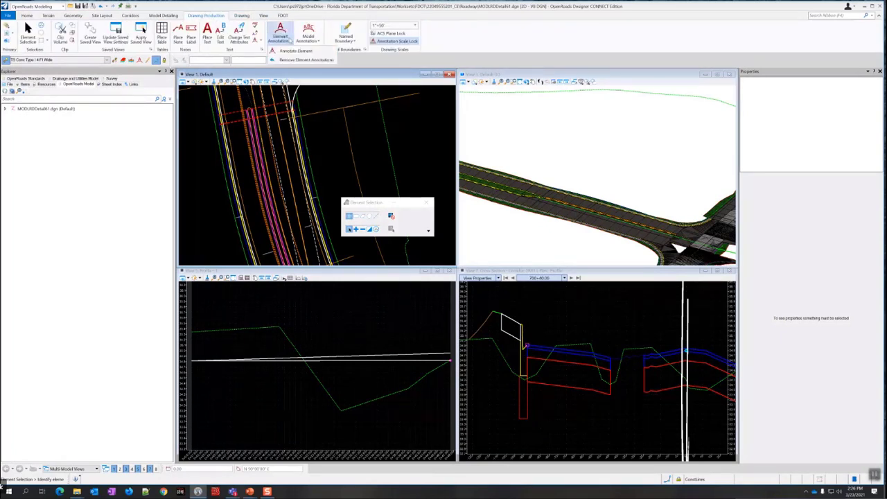
pyautogui.click(294, 51)
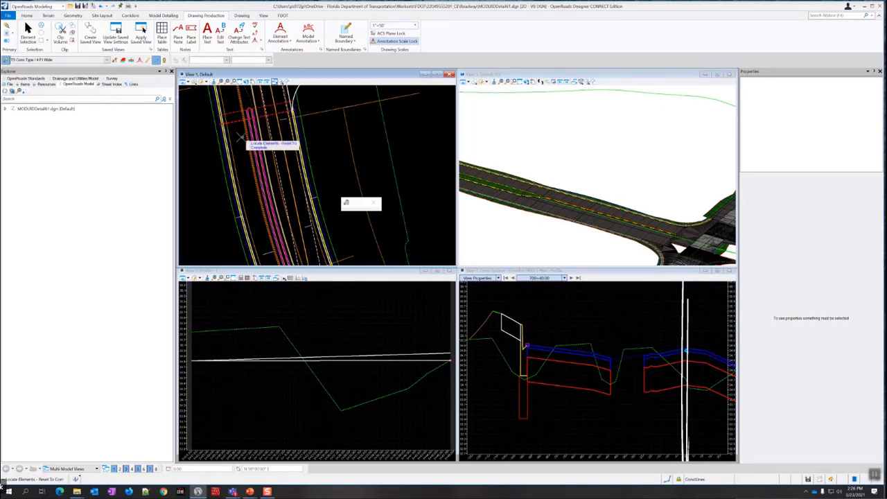
pyautogui.rightClick(237, 133)
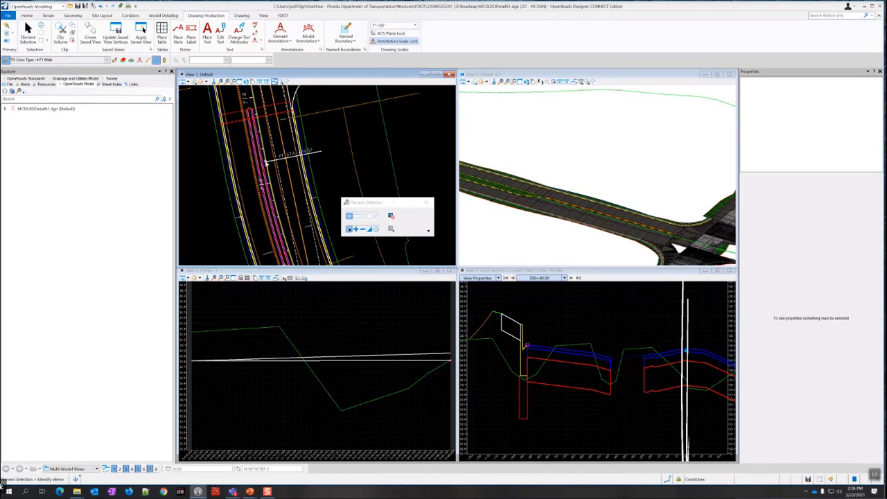
pyautogui.moveTo(258, 153)
pyautogui.scroll(-2, 258, 153)
pyautogui.scroll(2, 258, 153)
pyautogui.scroll(-4, 258, 153)
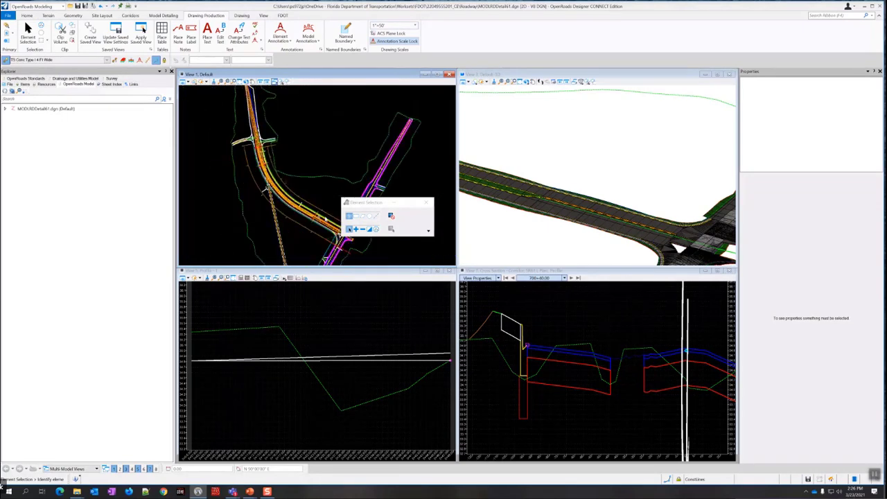
# - Draw a line between points along the traffic separator, from its far end to the median nose at the intersection
pyautogui.scroll(5, 323, 218)
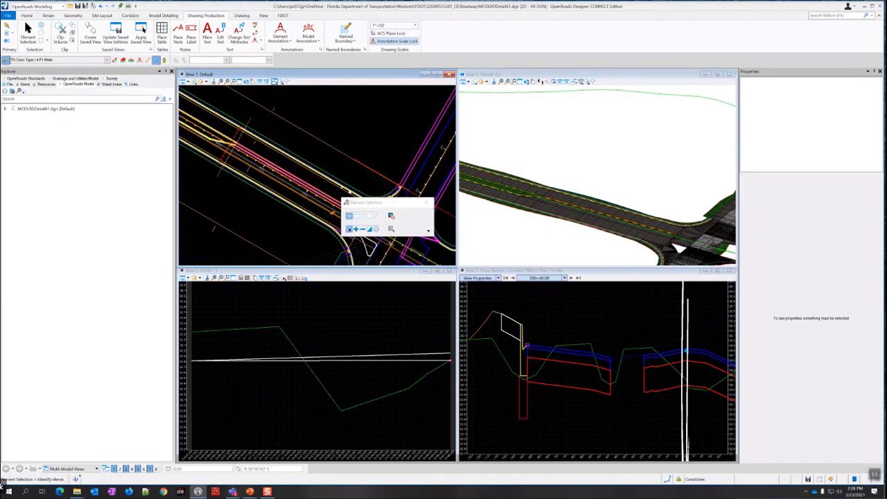
pyautogui.moveTo(367, 206); pyautogui.dragTo(368, 120)
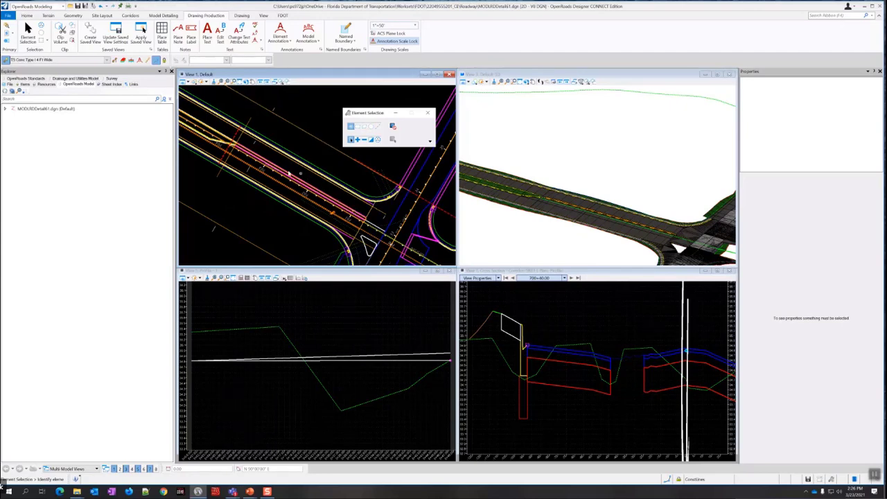
pyautogui.click(70, 17)
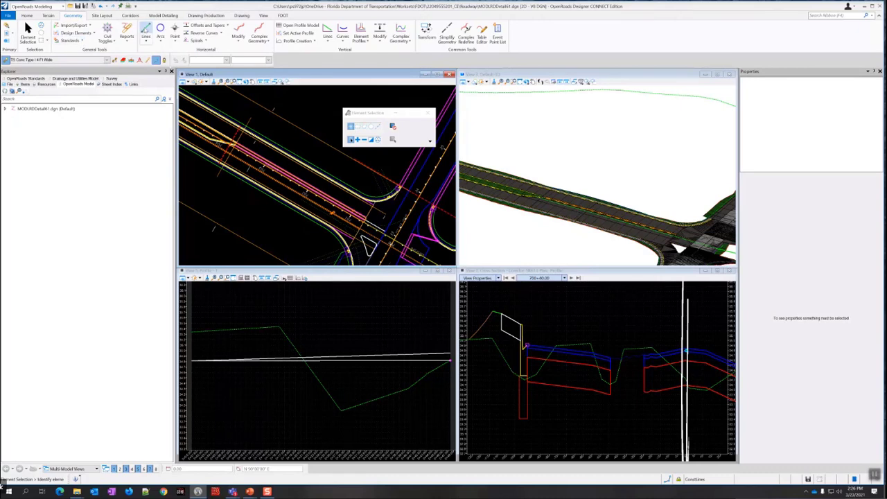
pyautogui.click(146, 29)
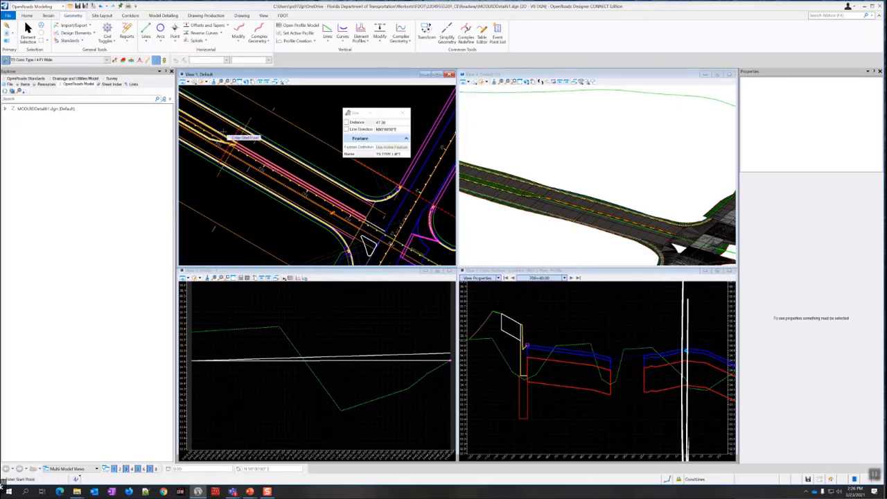
pyautogui.scroll(3, 239, 144)
pyautogui.scroll(3, 240, 146)
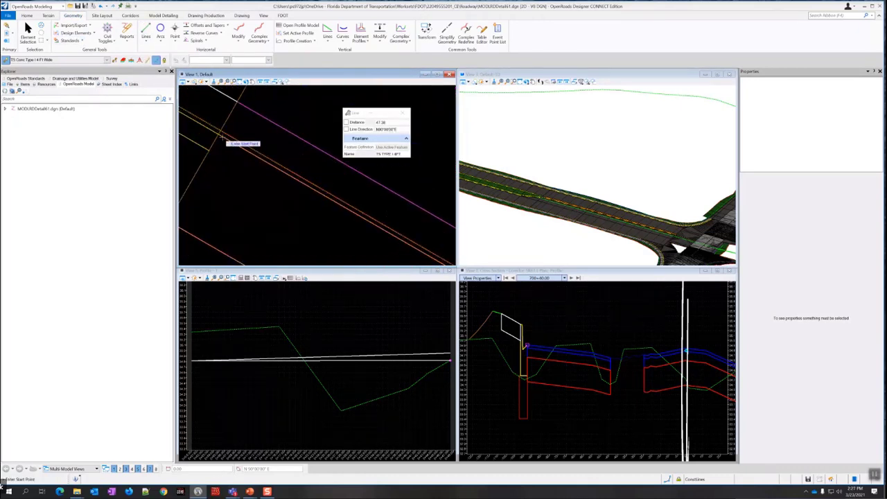
pyautogui.click(220, 140)
pyautogui.scroll(-5, 244, 194)
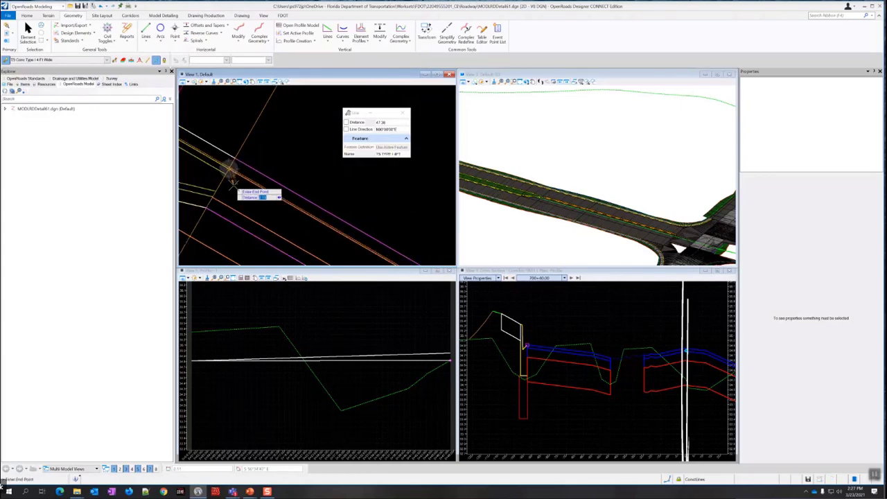
pyautogui.scroll(3, 332, 237)
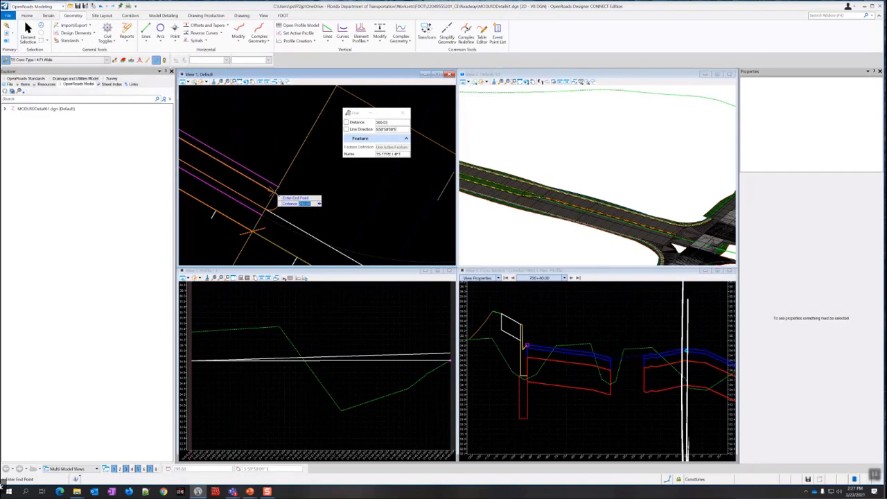
pyautogui.click(265, 144)
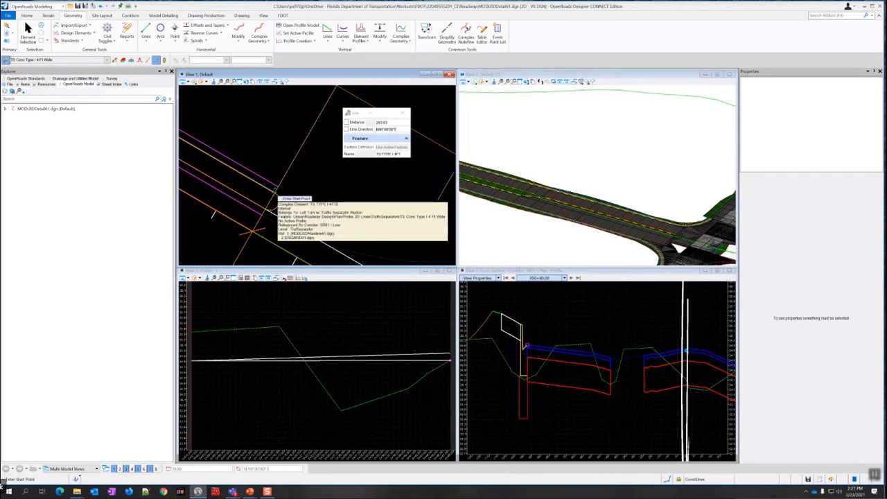
# - Draw a line about 300 ft long along one traffic separator edge, from the nose near station 701 back to the separator's far end
pyautogui.click(276, 188)
pyautogui.scroll(3, 270, 189)
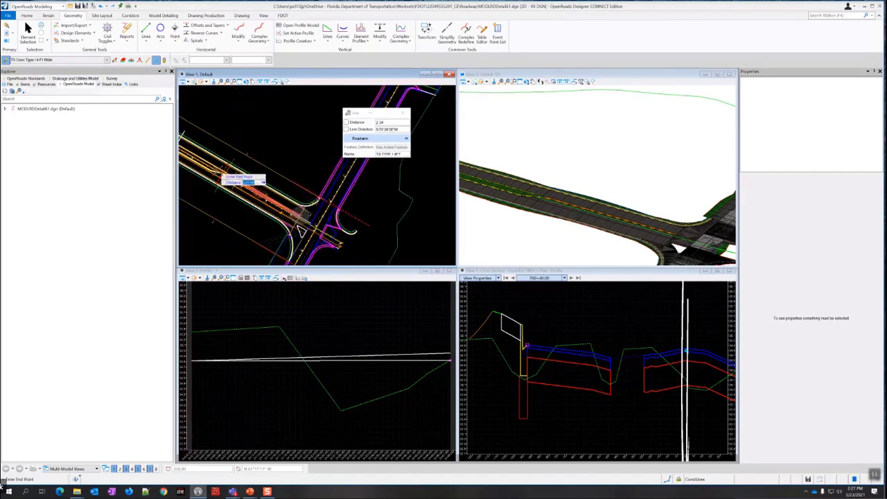
pyautogui.scroll(2, 290, 199)
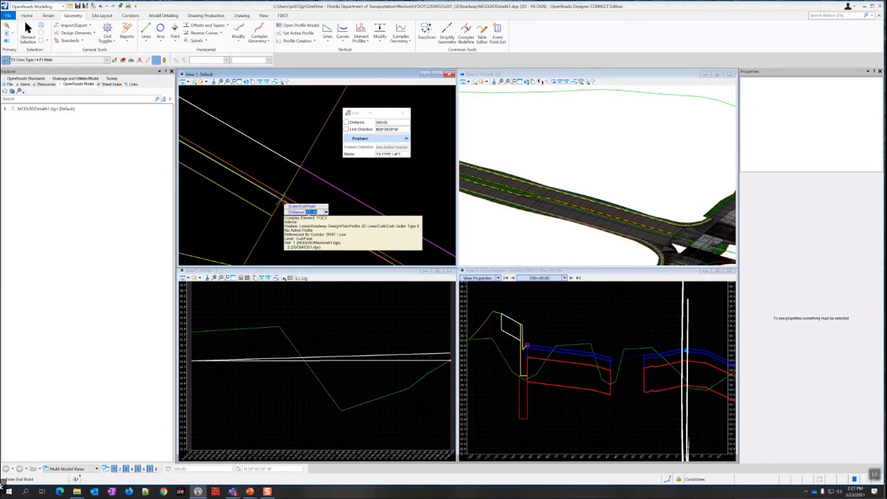
pyautogui.click(282, 200)
# - Draw a second 300 ft line along the opposite traffic separator edge, starting at the nose near station 701
pyautogui.scroll(-5, 291, 212)
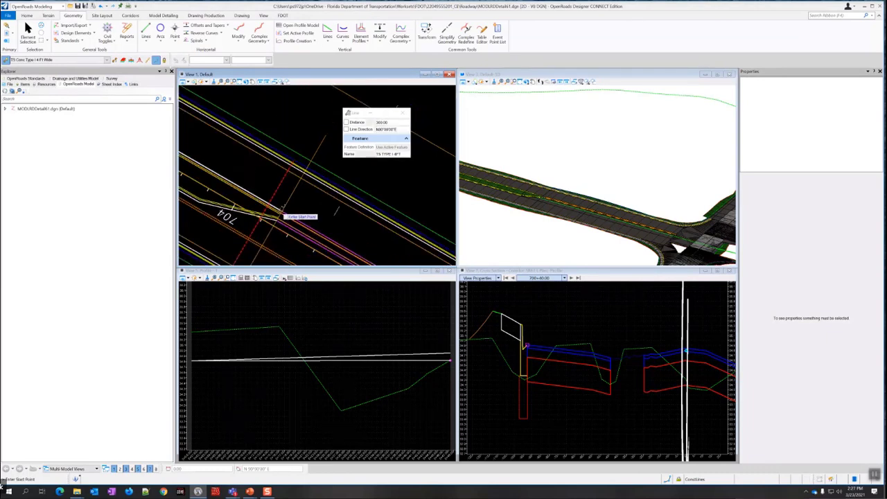
pyautogui.scroll(5, 356, 239)
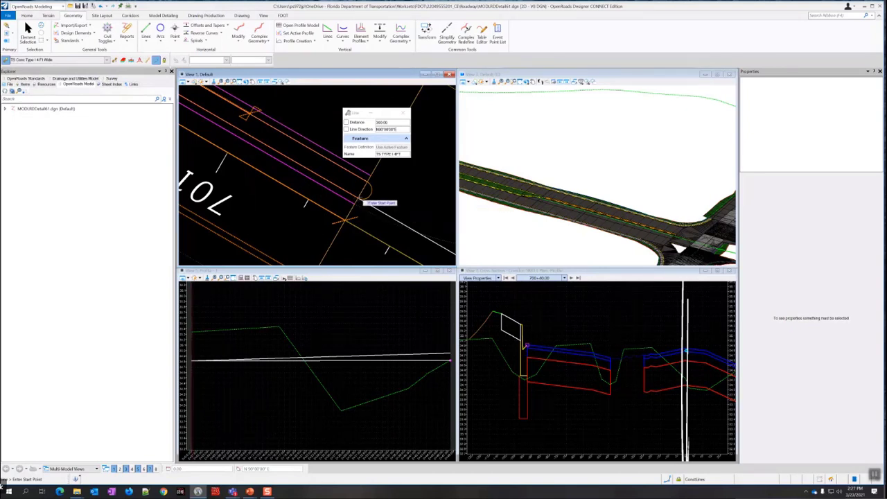
pyautogui.click(361, 204)
pyautogui.scroll(-4, 350, 201)
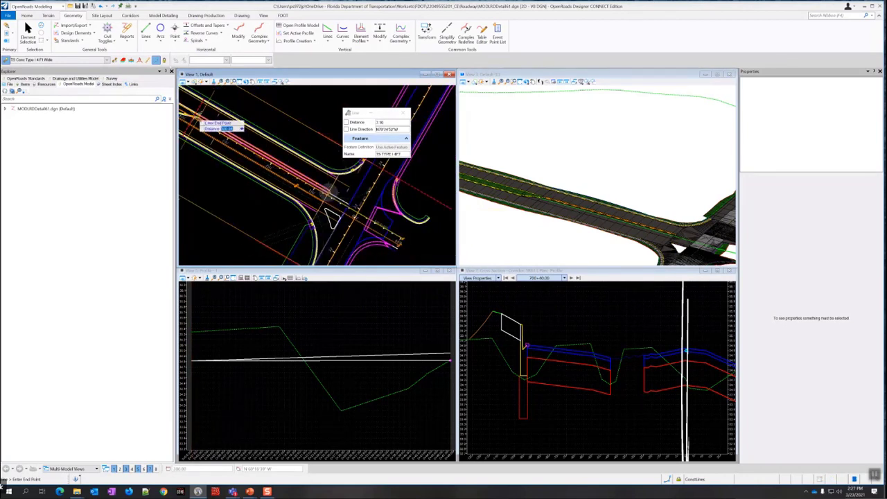
pyautogui.scroll(3, 229, 130)
pyautogui.write('300')
pyautogui.press('Return')
pyautogui.click(226, 128)
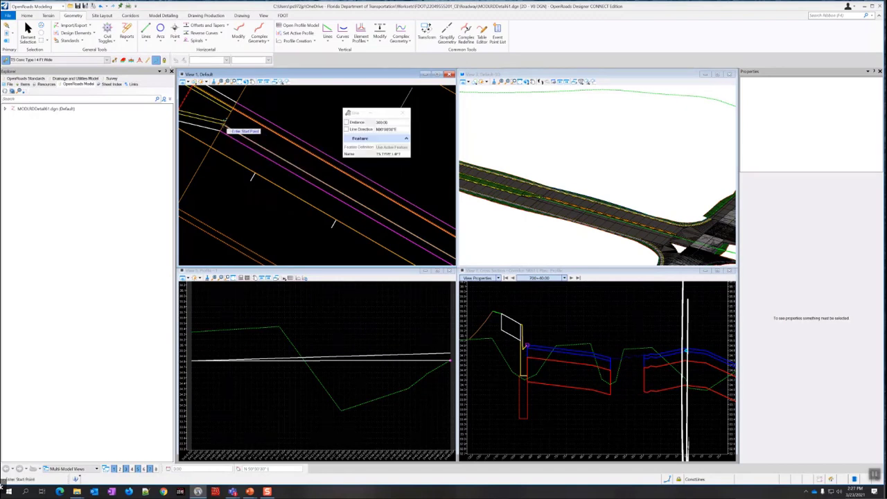
# - Draw a line about 62.6 ft long along the right edge of the separator near station 713, ending at its nose just before station 714
pyautogui.scroll(-3, 274, 150)
pyautogui.scroll(-2, 274, 150)
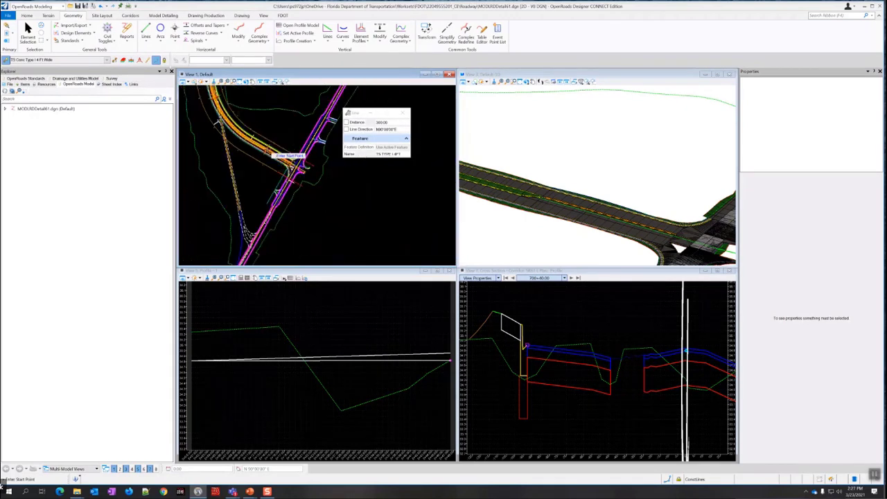
pyautogui.scroll(1, 250, 145)
pyautogui.scroll(2, 265, 149)
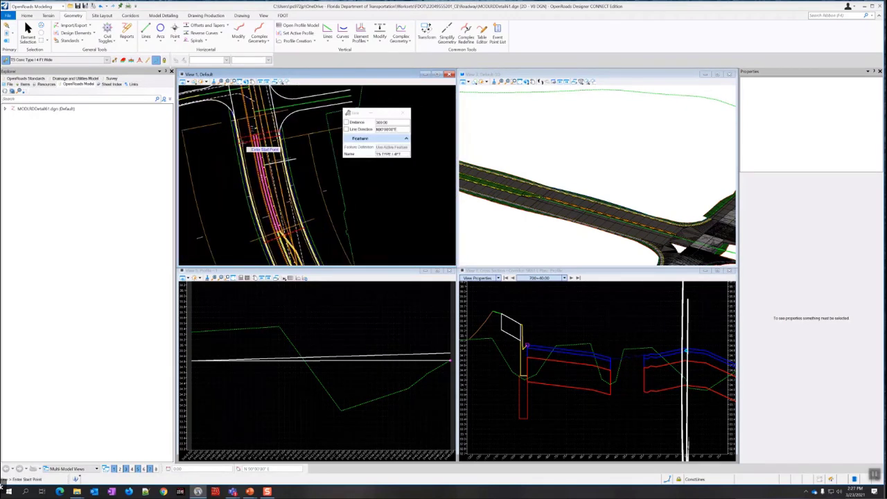
pyautogui.scroll(1, 280, 223)
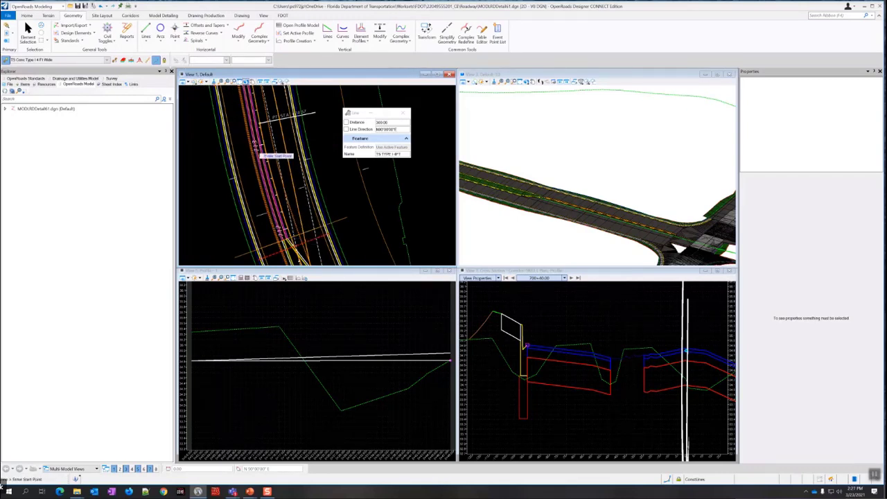
pyautogui.scroll(1, 276, 122)
pyautogui.scroll(-2, 281, 156)
pyautogui.scroll(1, 277, 158)
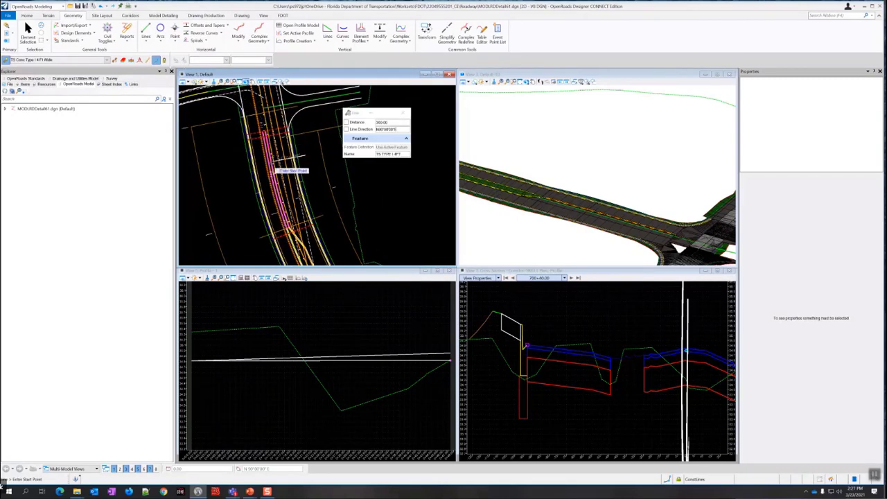
pyautogui.scroll(1, 268, 154)
pyautogui.scroll(1, 270, 155)
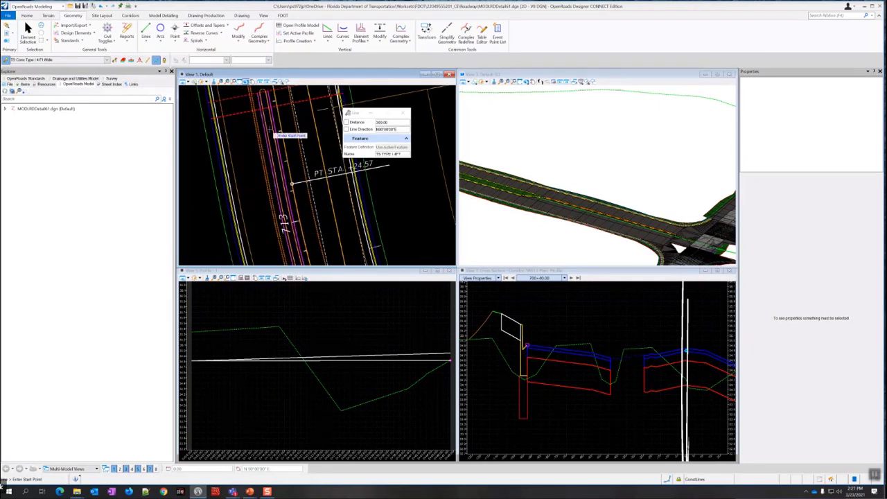
pyautogui.scroll(-1, 270, 159)
pyautogui.scroll(1, 267, 132)
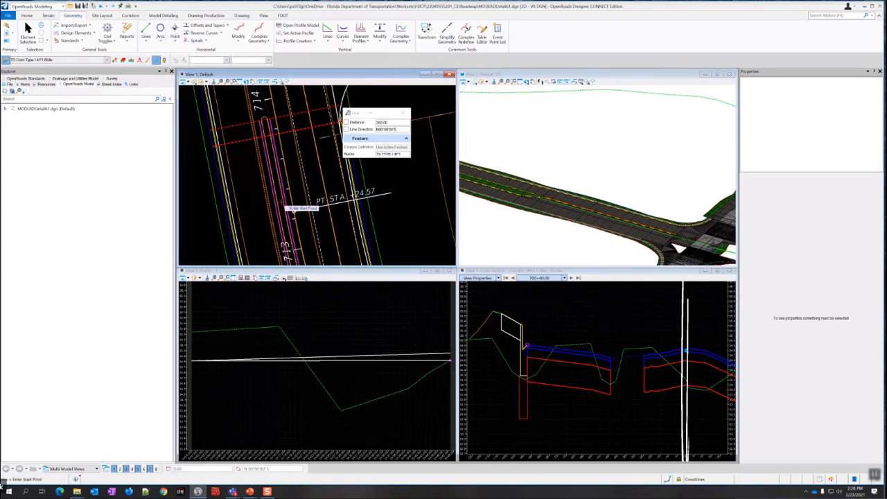
pyautogui.click(285, 211)
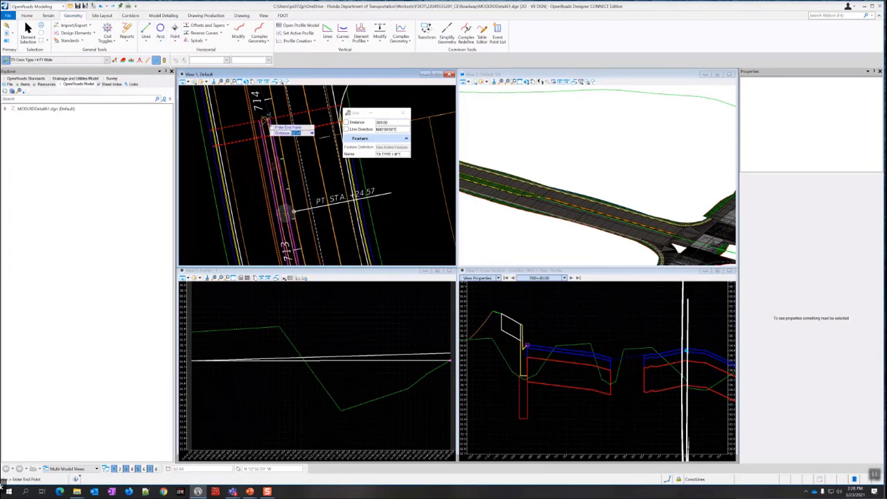
pyautogui.scroll(2, 265, 121)
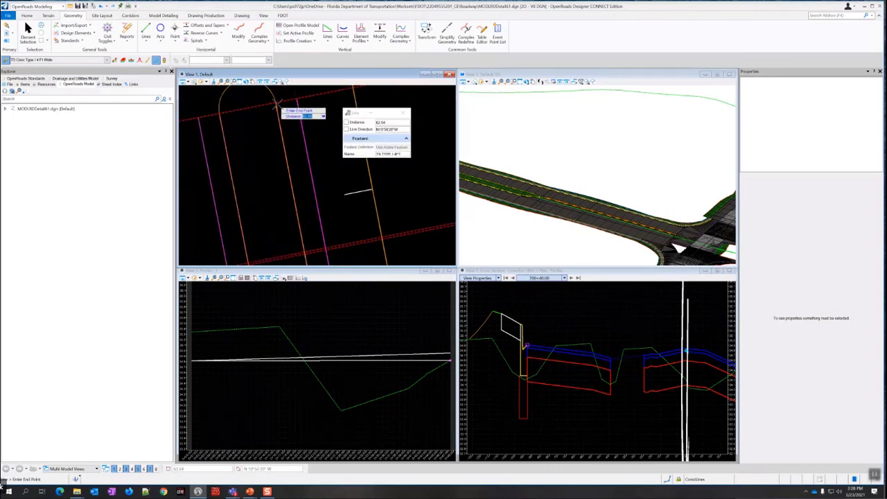
pyautogui.click(275, 101)
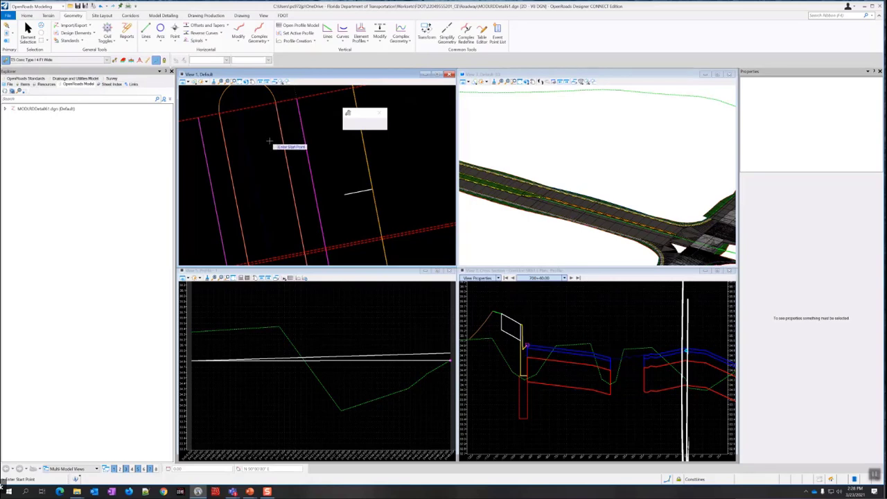
# - Draw a matching line along the left edge of the separator near station 713, ending at the nose, and return to element selection
pyautogui.scroll(3, 265, 142)
pyautogui.scroll(-3, 274, 144)
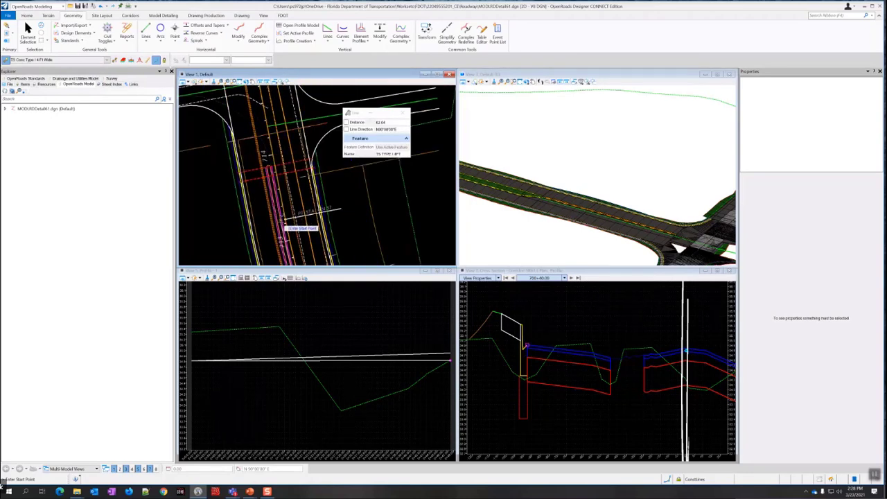
pyautogui.click(283, 225)
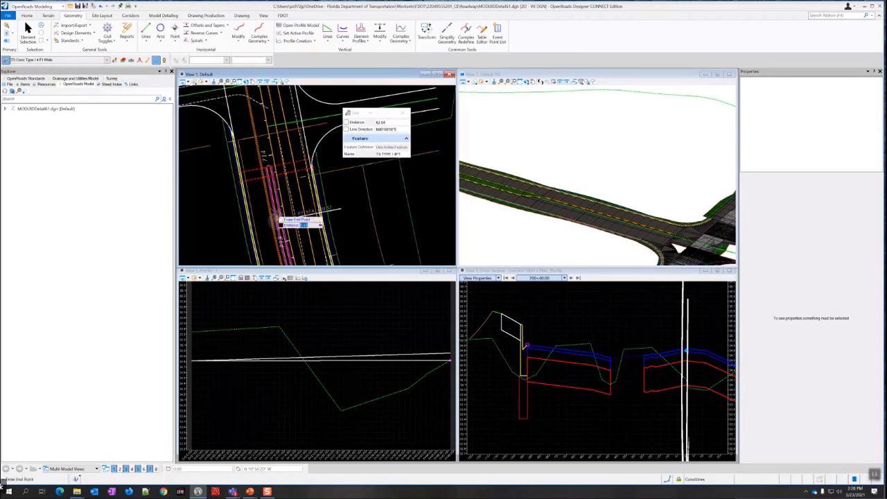
pyautogui.scroll(2, 270, 169)
pyautogui.scroll(2, 270, 171)
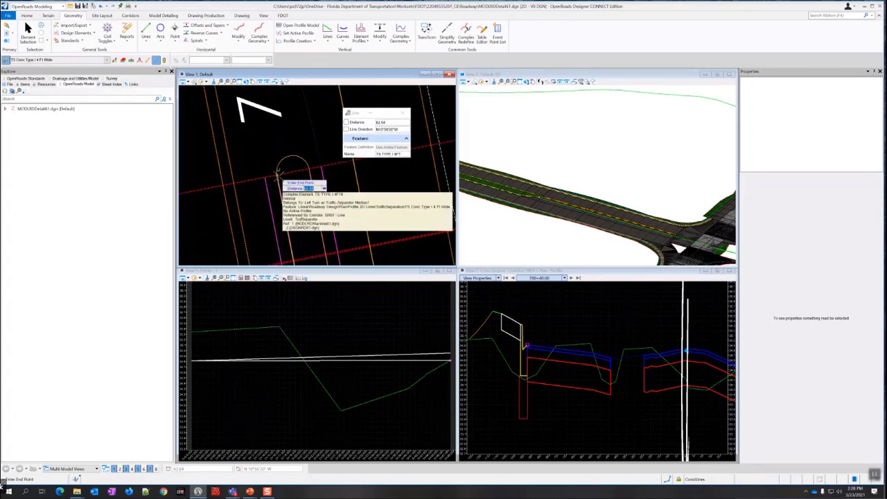
pyautogui.click(278, 175)
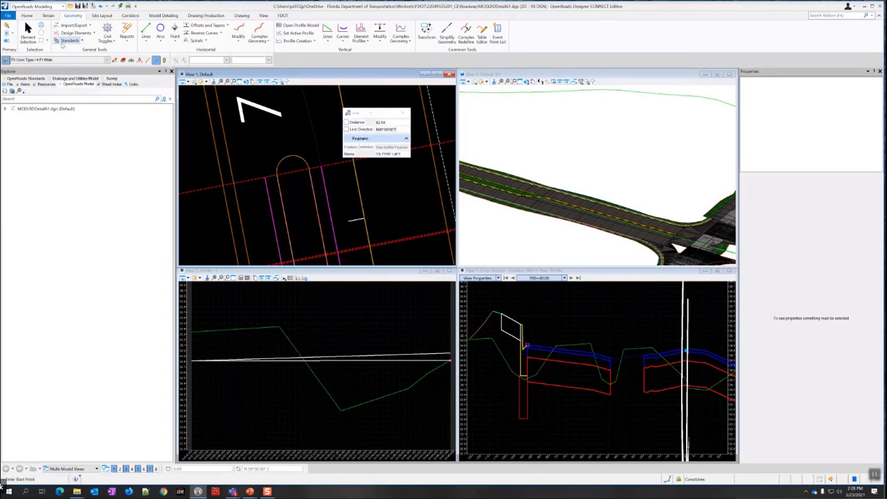
pyautogui.click(28, 29)
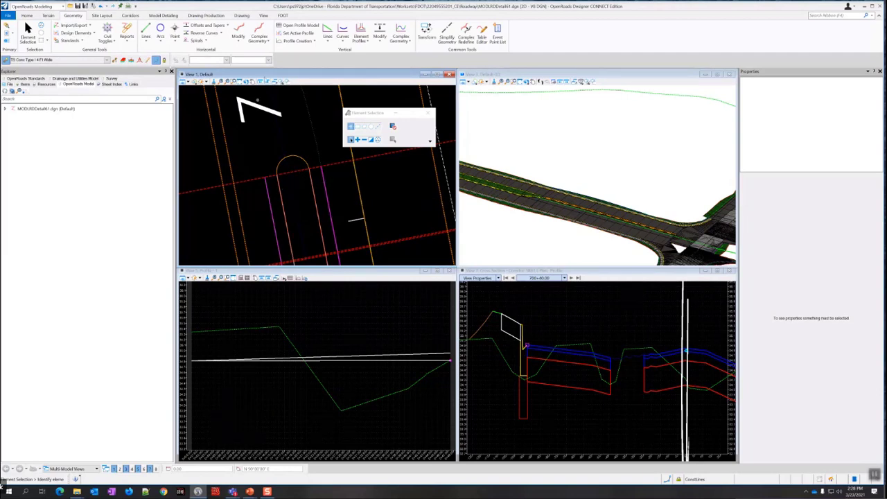
# - Project the profile of the corridor's TS_RT_TP element onto the new right-edge traffic separator line near station 714
pyautogui.click(315, 42)
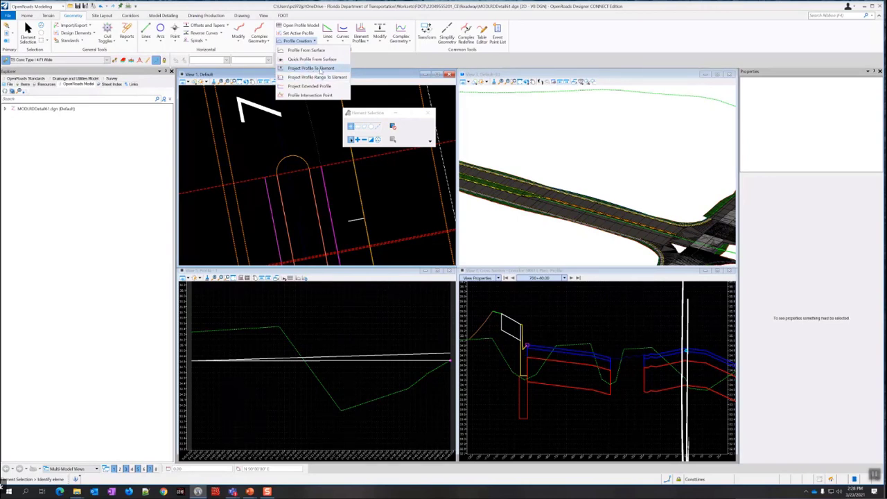
pyautogui.click(313, 76)
pyautogui.scroll(-2, 305, 182)
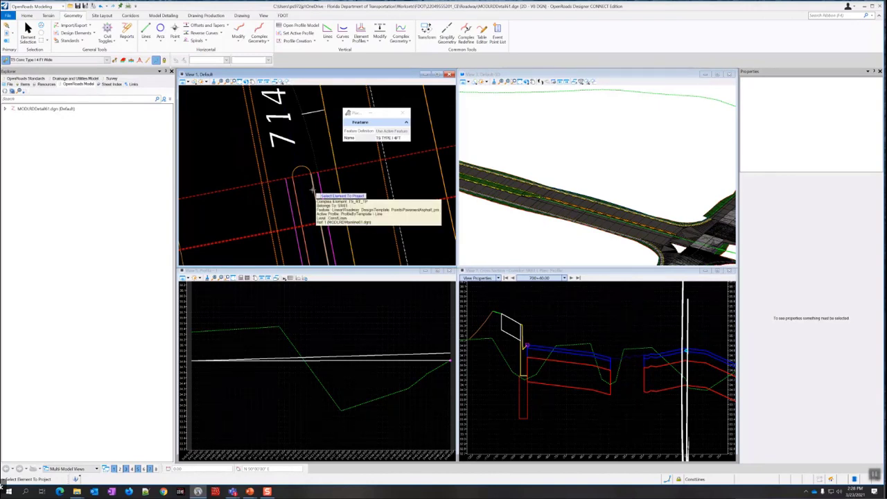
pyautogui.click(312, 190)
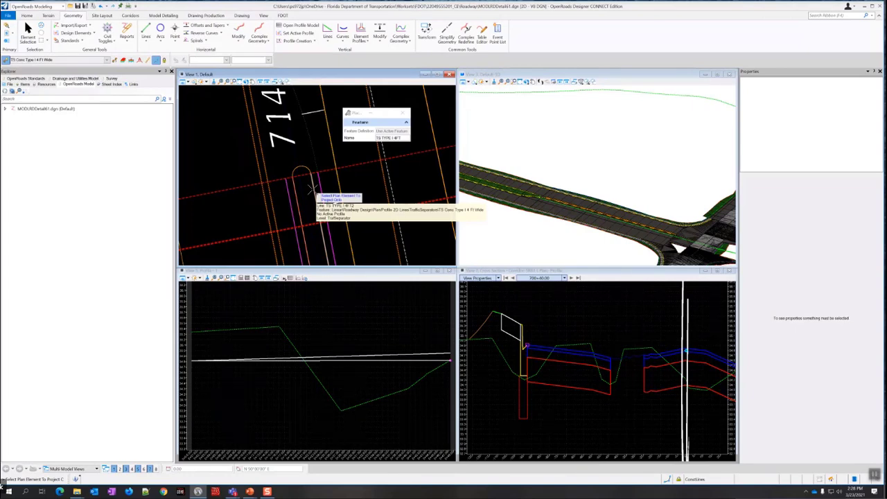
pyautogui.click(313, 189)
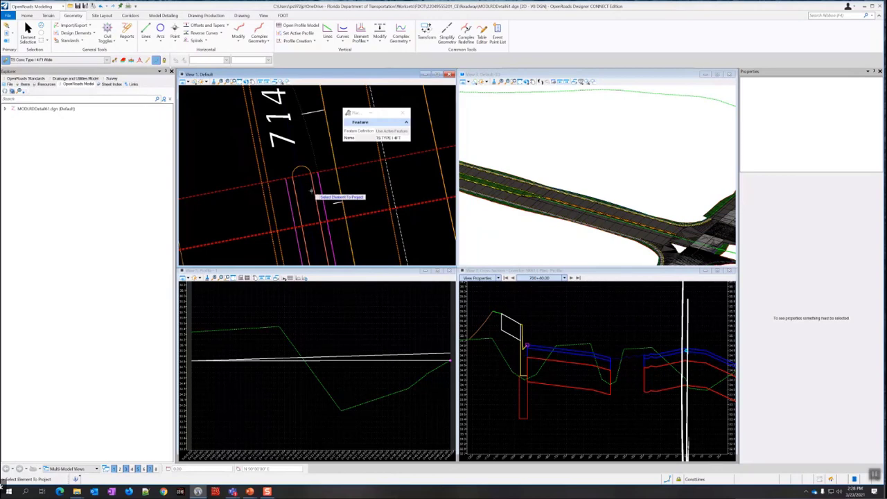
# - Open the profile model of the right-edge separator line near station 714 in the profile view
pyautogui.press('Escape')
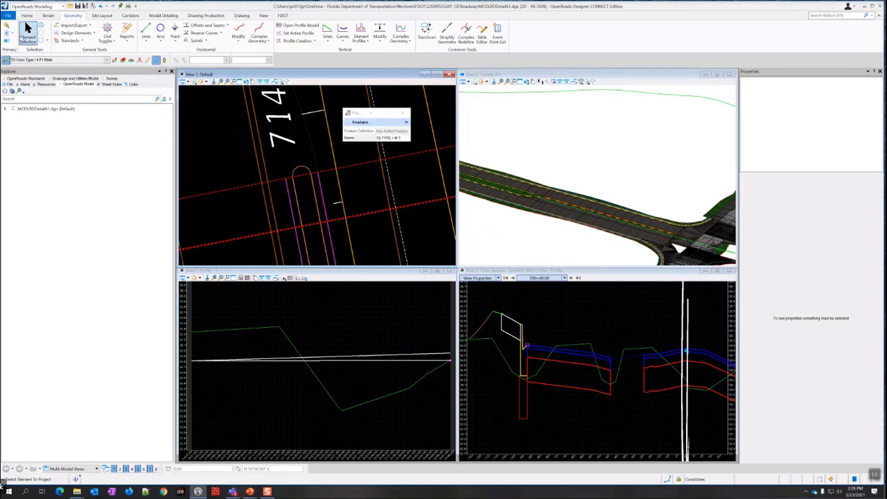
pyautogui.click(314, 193)
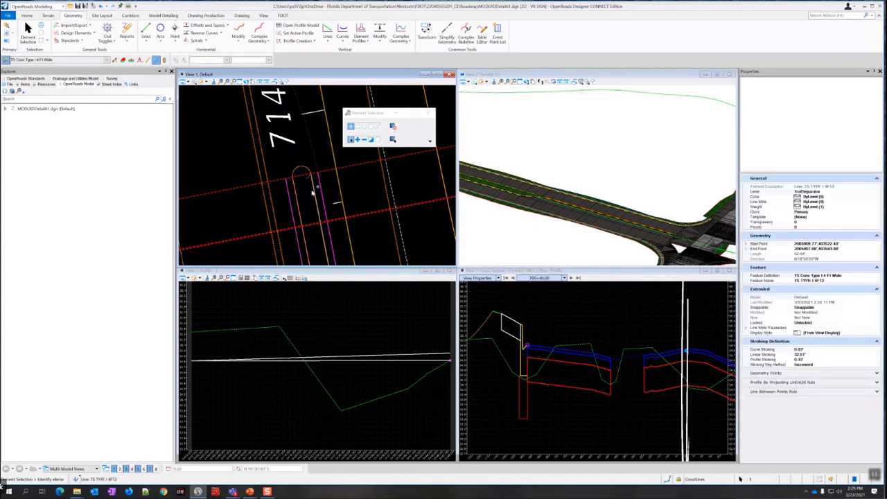
pyautogui.click(331, 186)
pyautogui.click(266, 300)
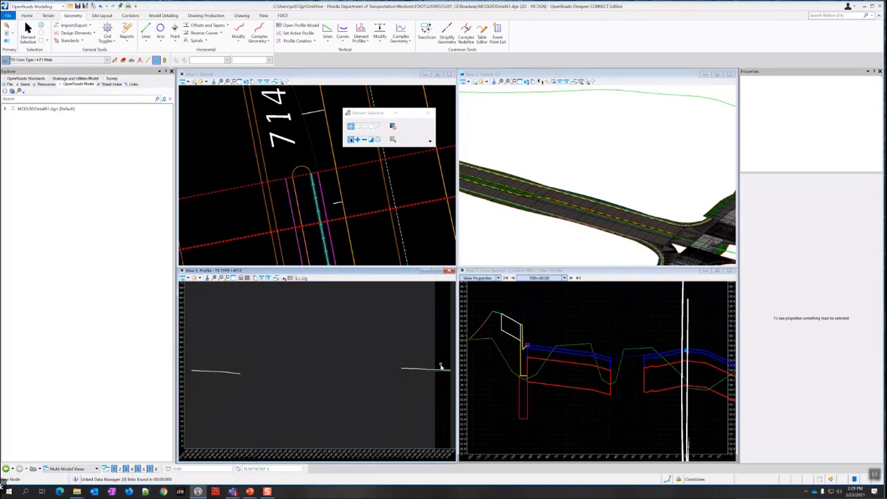
# - Examine the projected profile over the separator line's extents and compare it with the ground profile beneath it
pyautogui.moveTo(434, 374); pyautogui.dragTo(373, 375, button='middle')
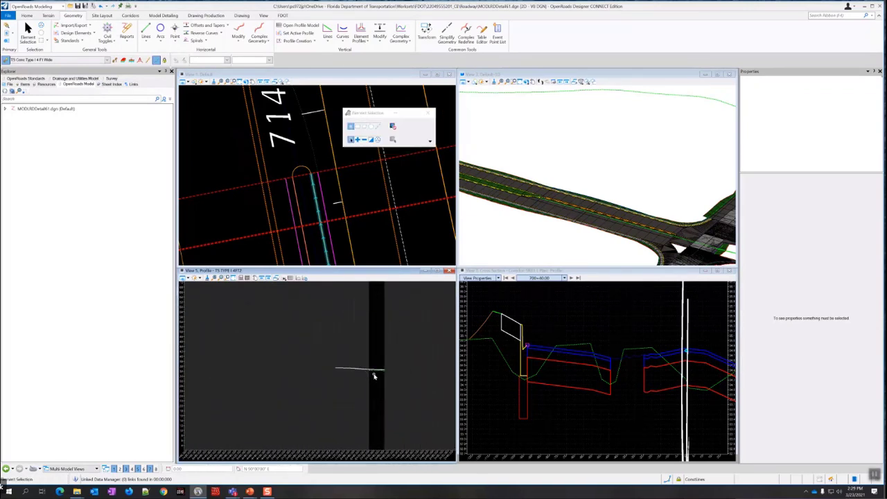
pyautogui.moveTo(293, 379); pyautogui.dragTo(361, 376, button='middle')
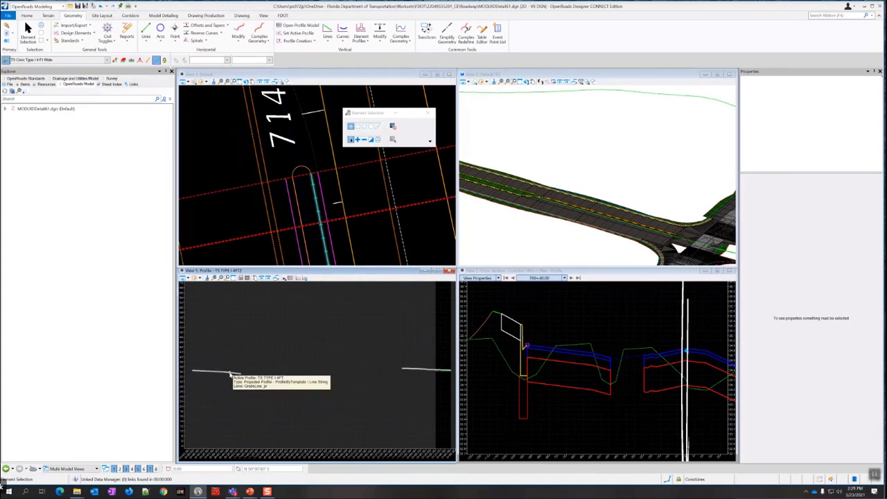
pyautogui.scroll(-3, 230, 375)
pyautogui.scroll(3, 298, 375)
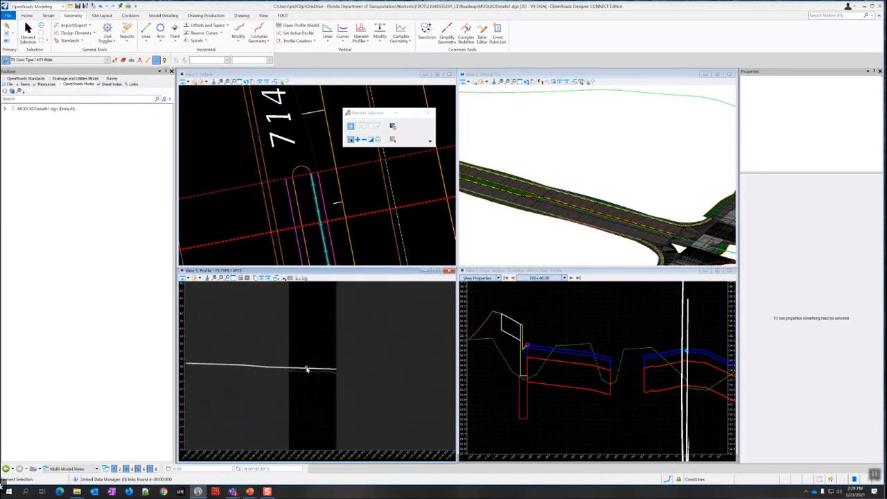
pyautogui.scroll(3, 302, 369)
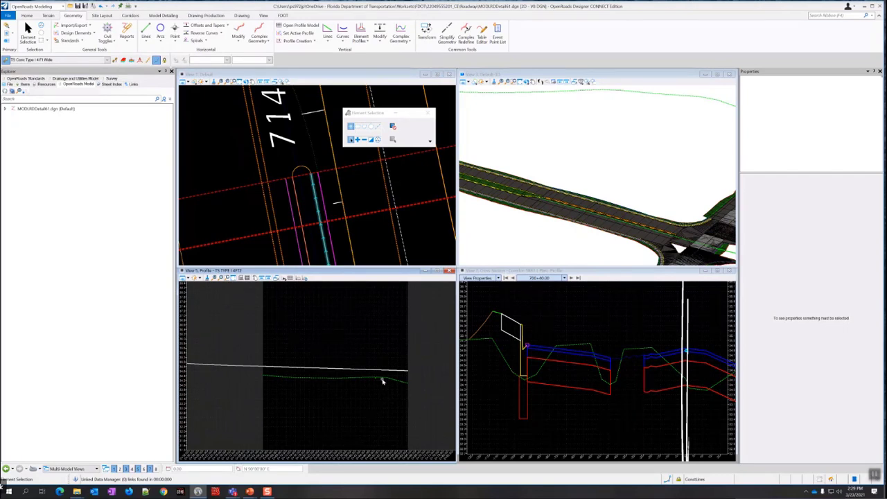
pyautogui.scroll(3, 381, 380)
pyautogui.scroll(-3, 358, 373)
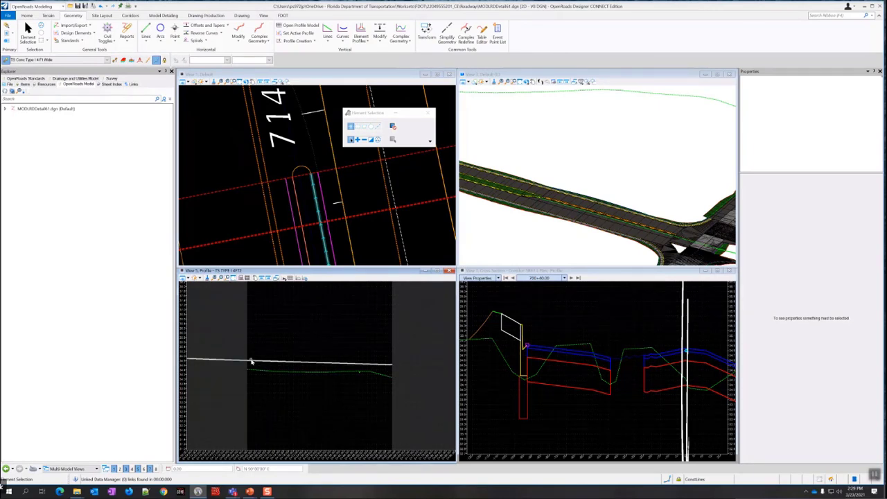
# - Select the projected profile and examine the separator end of the corridor in the 3D view
pyautogui.click(253, 360)
pyautogui.scroll(-3, 491, 249)
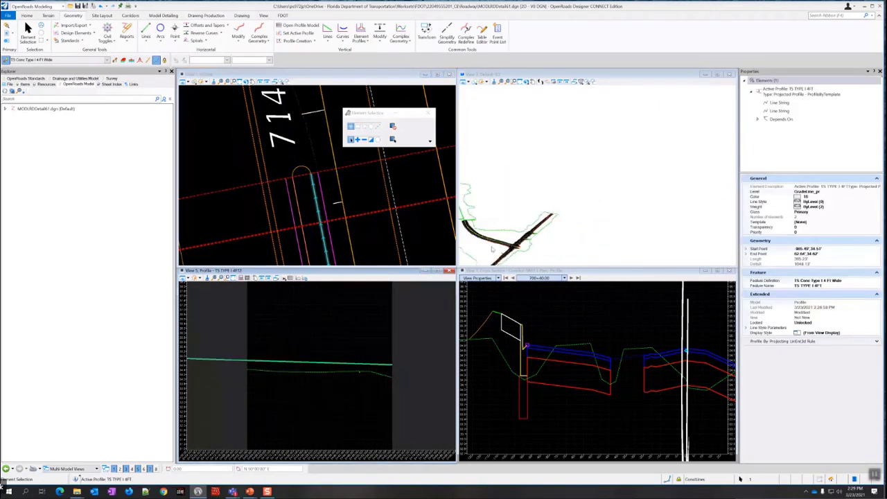
pyautogui.scroll(3, 466, 236)
pyautogui.scroll(3, 471, 205)
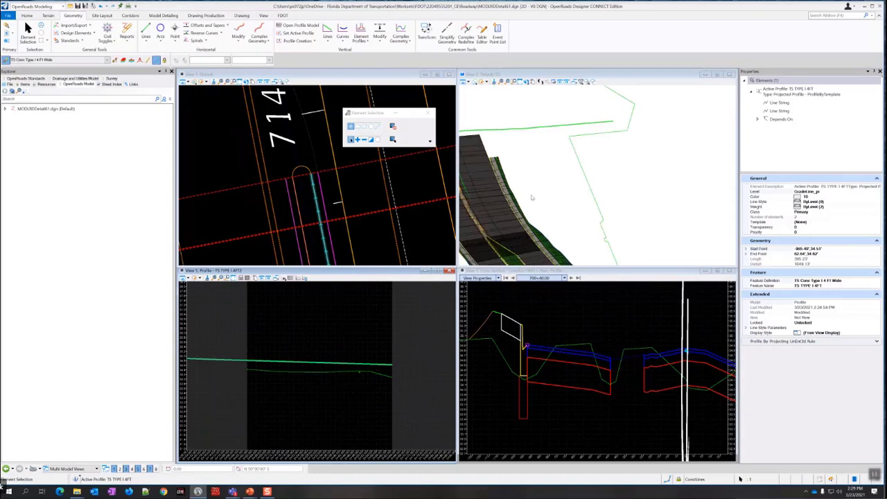
pyautogui.scroll(3, 517, 205)
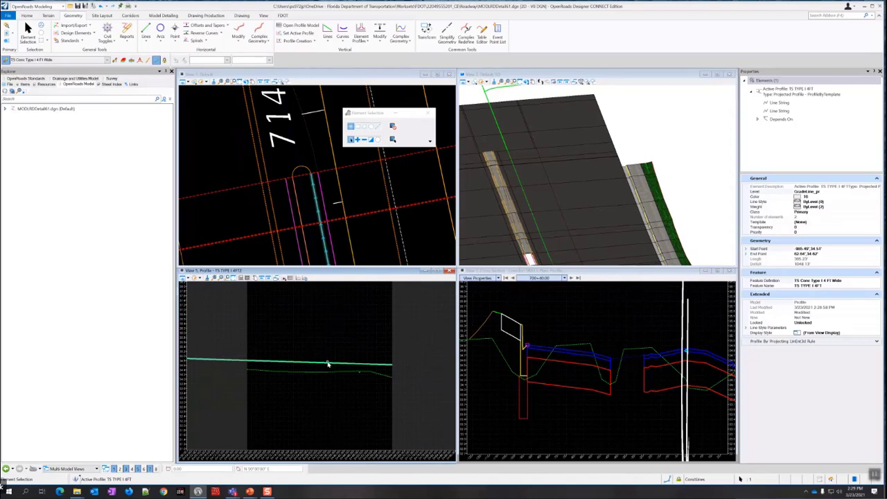
# - Clear the active profile from the right-edge separator line near station 714
pyautogui.moveTo(330, 362)
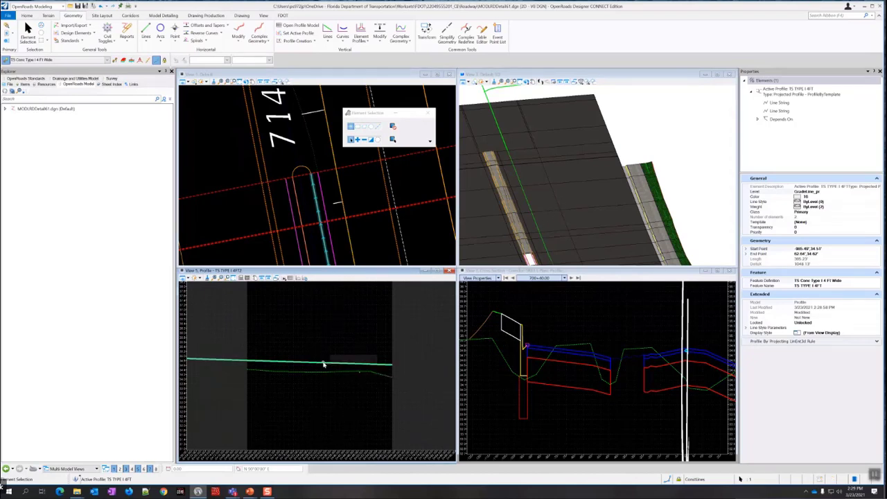
pyautogui.click(323, 362)
pyautogui.moveTo(331, 366)
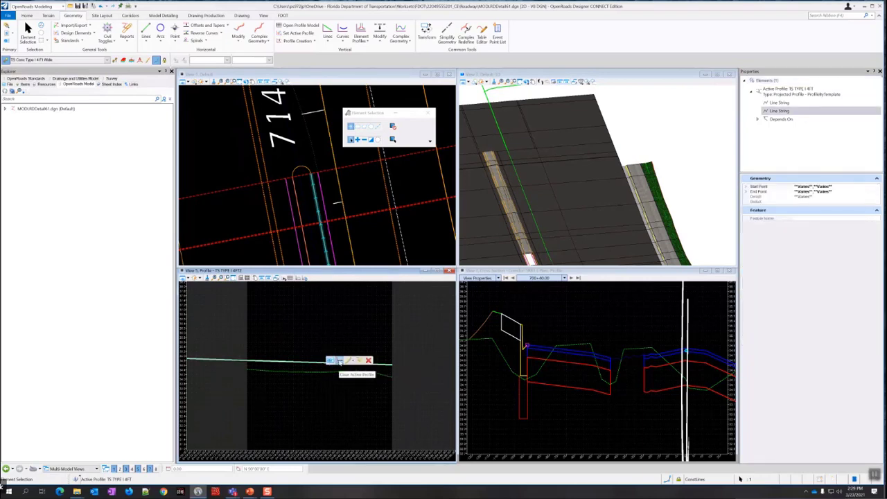
pyautogui.click(340, 361)
# - Examine the TS_RT_TP edge and the separator's end geometry in the 3D view from a rotated angle
pyautogui.scroll(3, 530, 257)
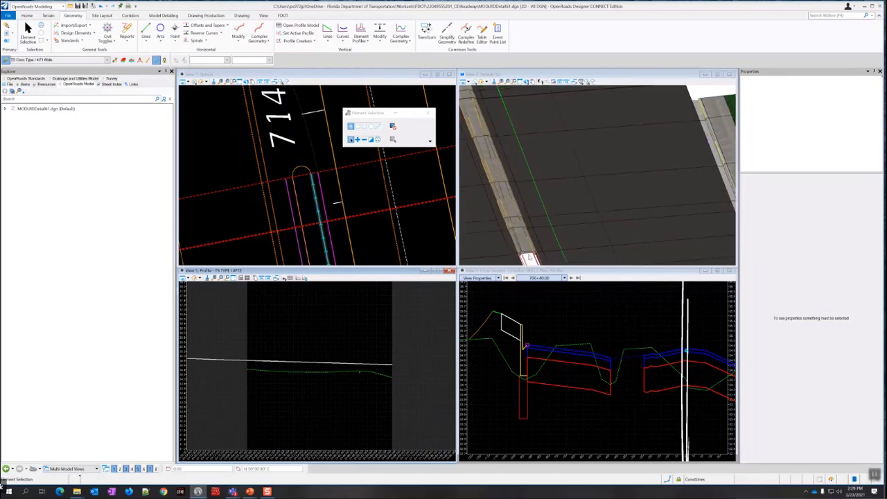
pyautogui.scroll(2, 555, 251)
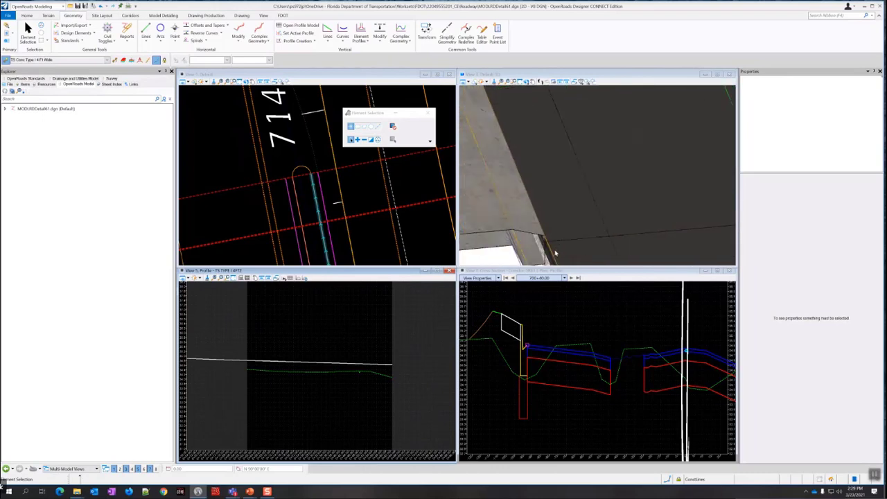
pyautogui.click(541, 245)
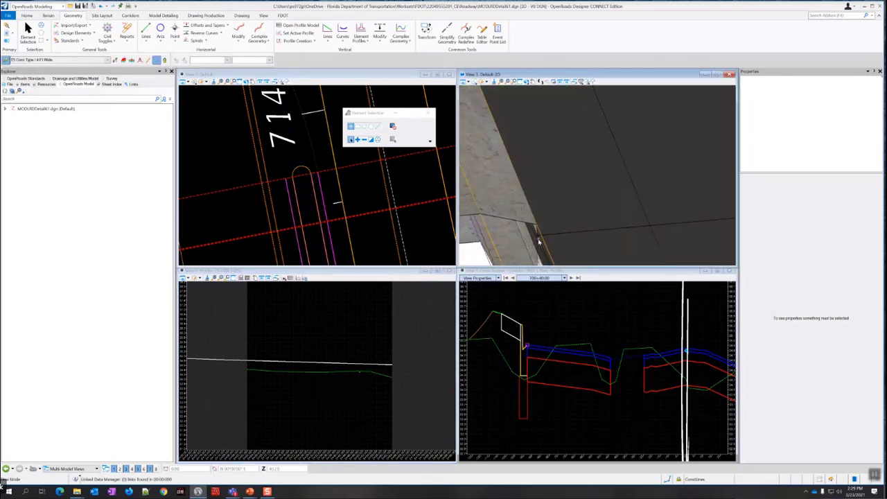
pyautogui.moveTo(538, 241)
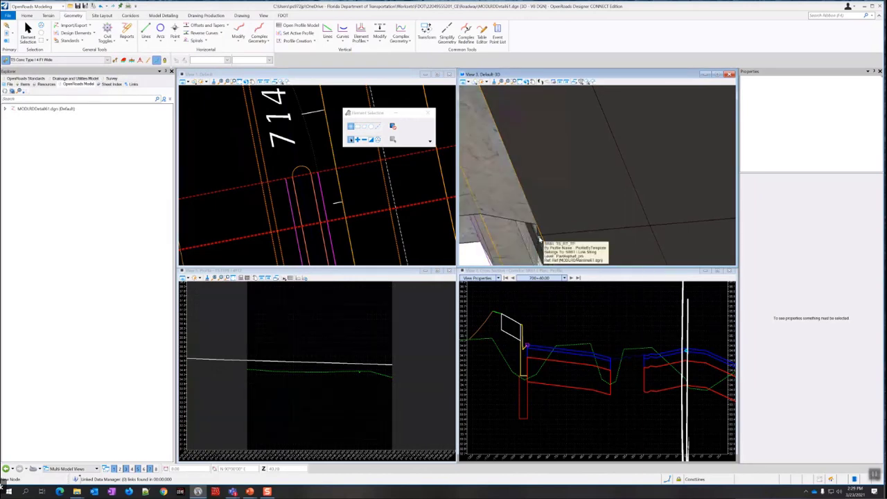
pyautogui.scroll(-2, 537, 233)
pyautogui.scroll(-3, 535, 233)
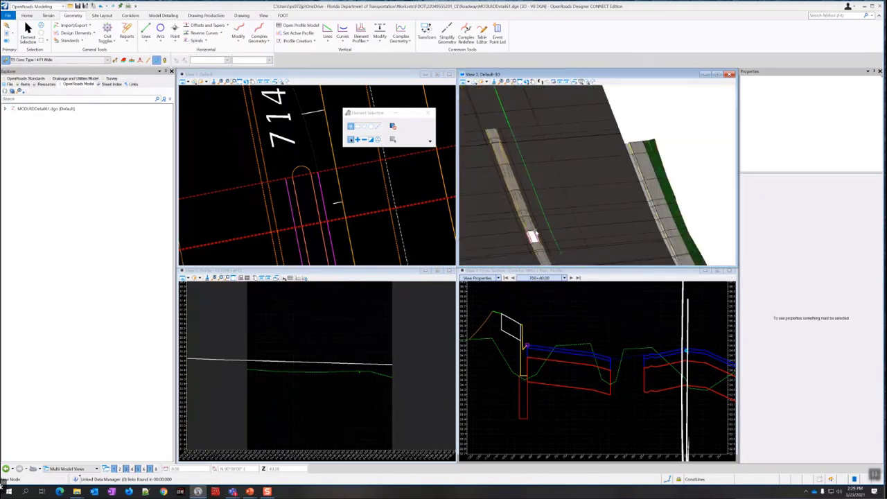
pyautogui.scroll(4, 513, 177)
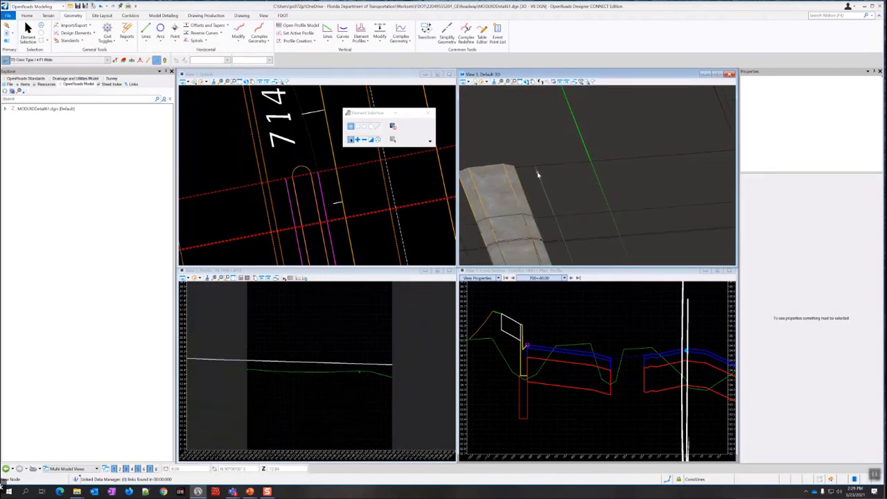
pyautogui.click(526, 82)
pyautogui.click(543, 88)
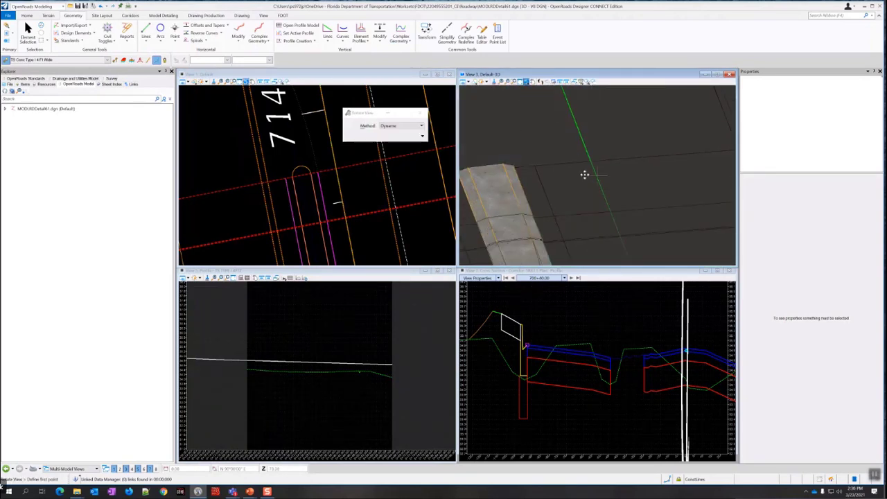
pyautogui.click(584, 174)
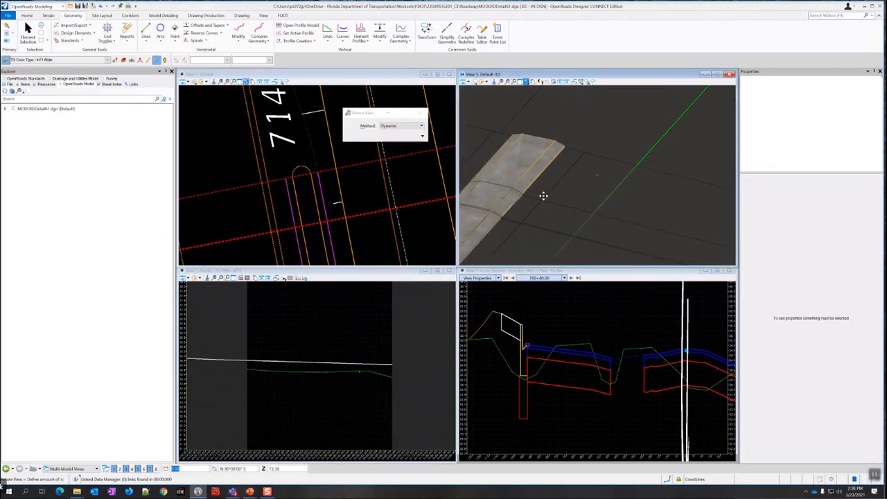
pyautogui.rightClick(589, 160)
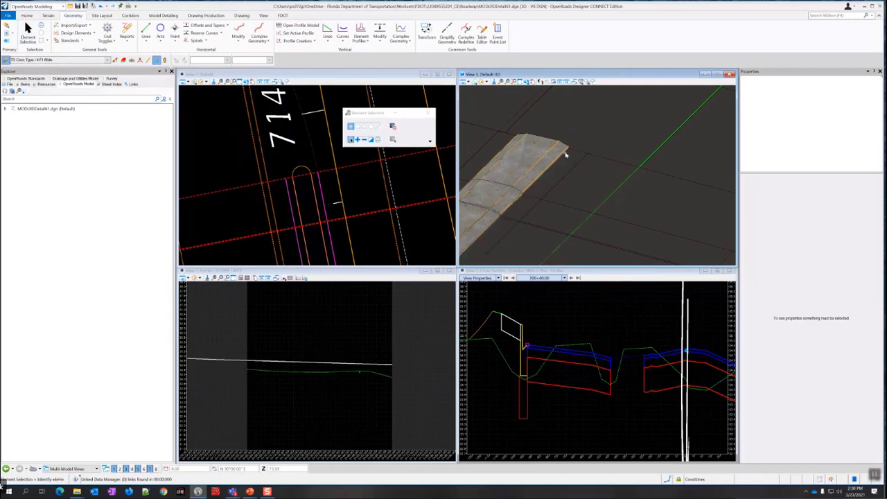
pyautogui.scroll(2, 565, 155)
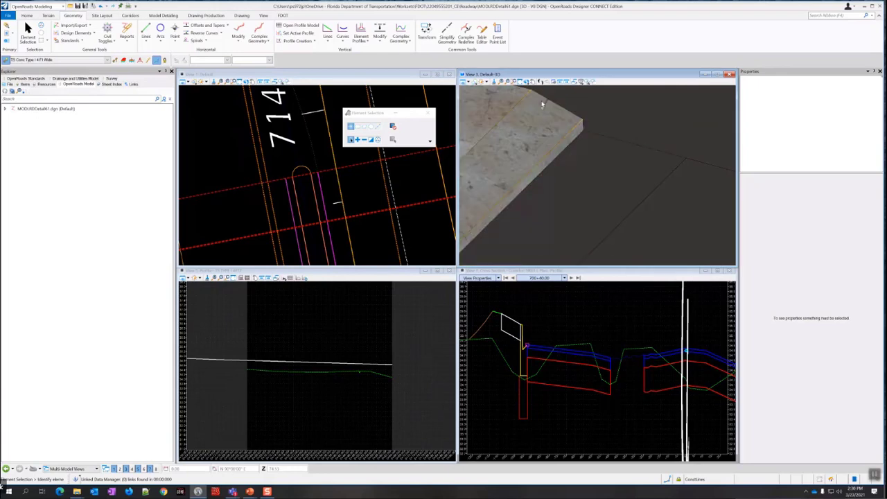
# - Enable the Mesh feature definitions for MODLRDDetail61.dgn in the OpenRoads standards
pyautogui.click(5, 109)
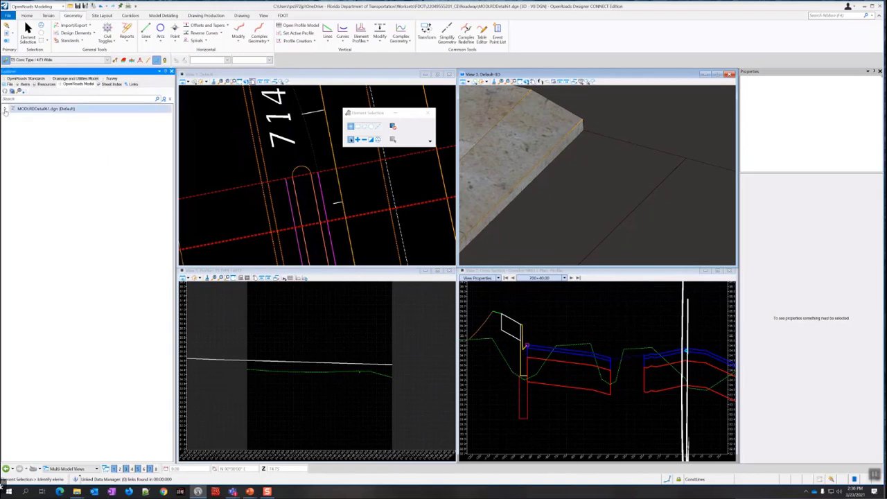
pyautogui.click(22, 79)
pyautogui.click(4, 110)
pyautogui.click(12, 126)
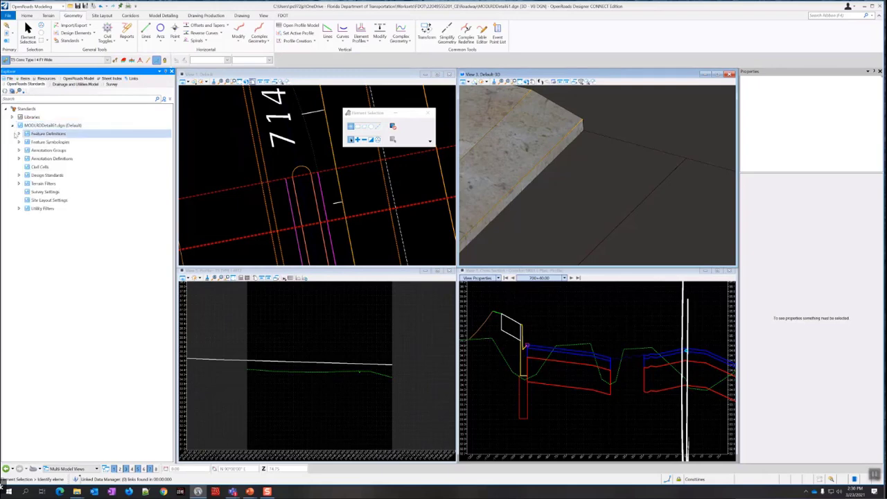
pyautogui.click(19, 134)
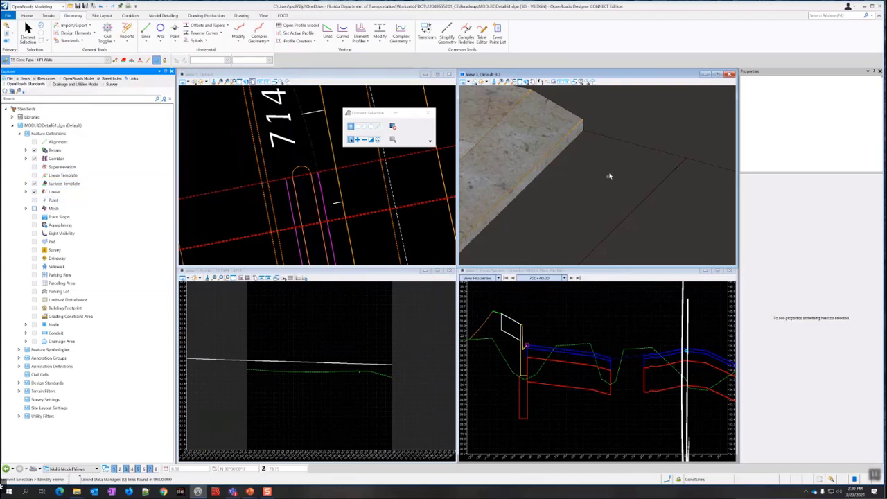
pyautogui.keyDown('shift'); pyautogui.moveTo(586, 161); pyautogui.dragTo(574, 166, button='middle'); pyautogui.keyUp('shift')
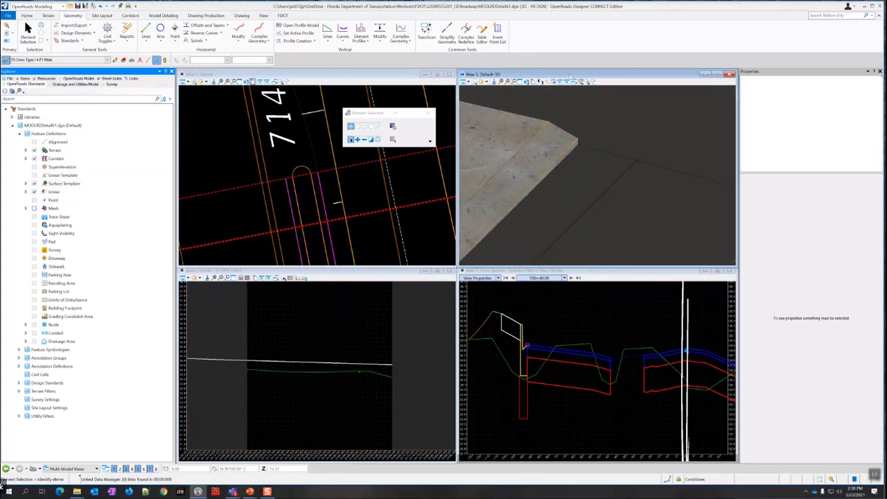
pyautogui.click(560, 82)
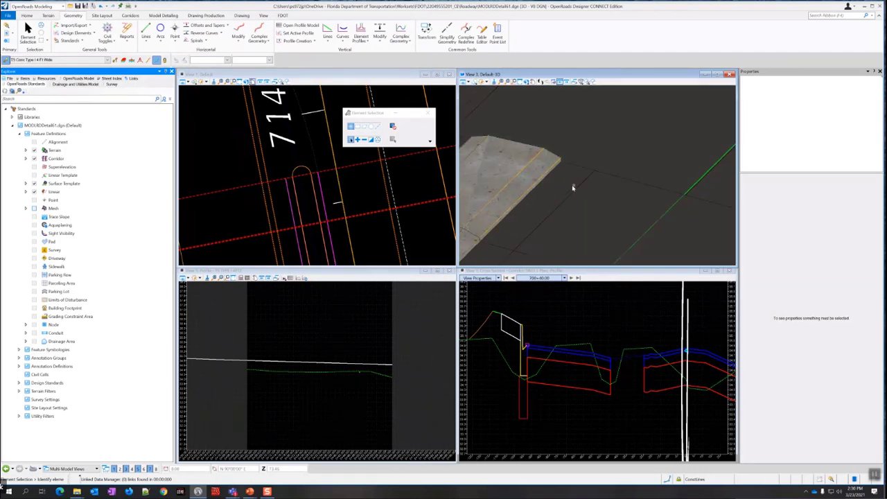
pyautogui.click(34, 209)
# - Turn off the levels of the MODLRDMainline61.dgn reference in the 3D view through Level Display
pyautogui.click(28, 16)
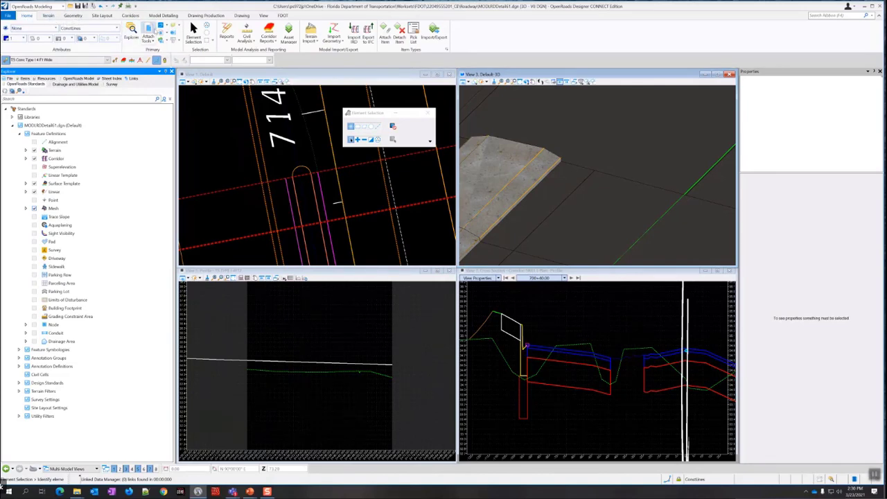
pyautogui.click(174, 27)
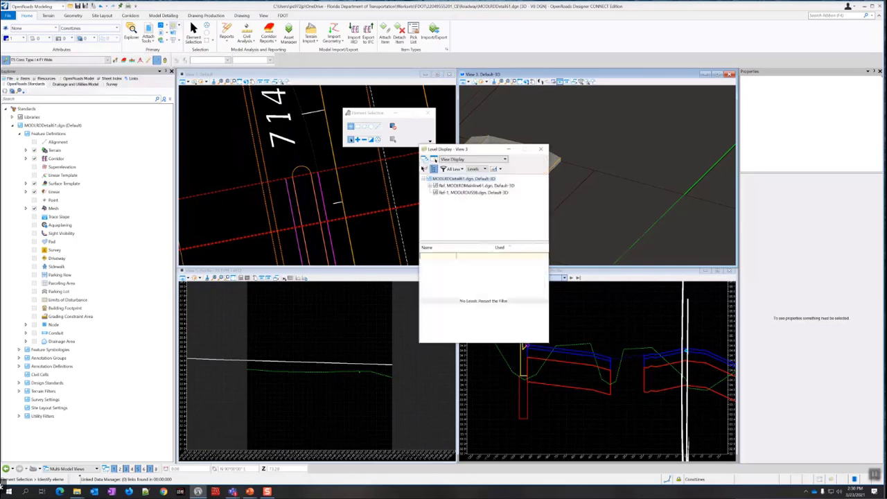
pyautogui.moveTo(483, 151); pyautogui.dragTo(605, 206)
pyautogui.click(597, 242)
pyautogui.click(552, 241)
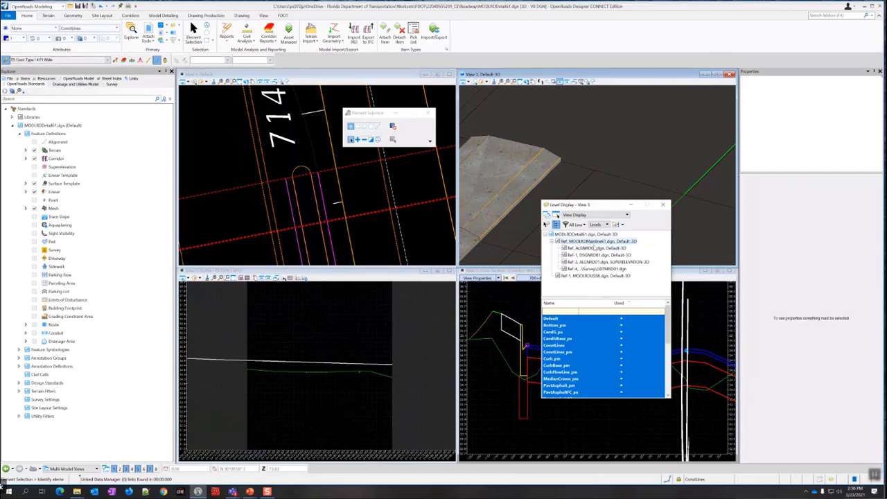
pyautogui.rightClick(593, 248)
pyautogui.click(605, 253)
pyautogui.moveTo(552, 202); pyautogui.dragTo(637, 232)
# - Inspect the geometry remaining in the 3D view and the extents of the separator line's projected profile
pyautogui.scroll(-3, 549, 210)
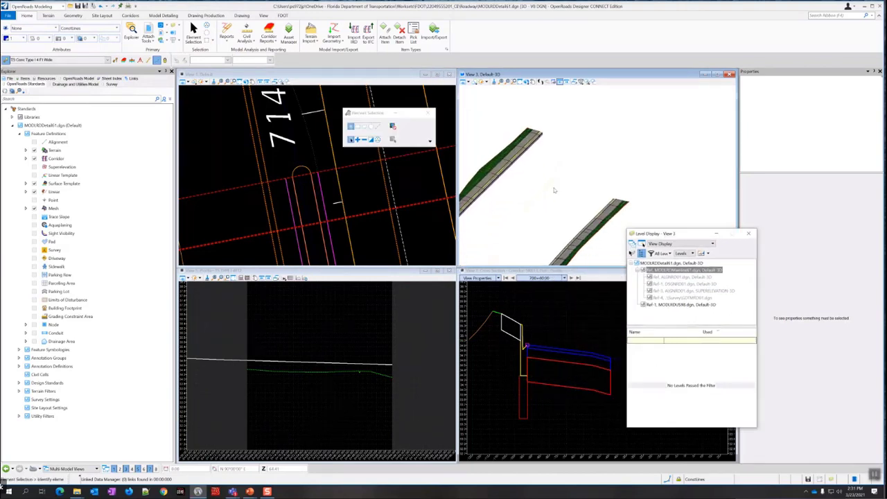
pyautogui.scroll(-5, 539, 196)
pyautogui.scroll(4, 539, 220)
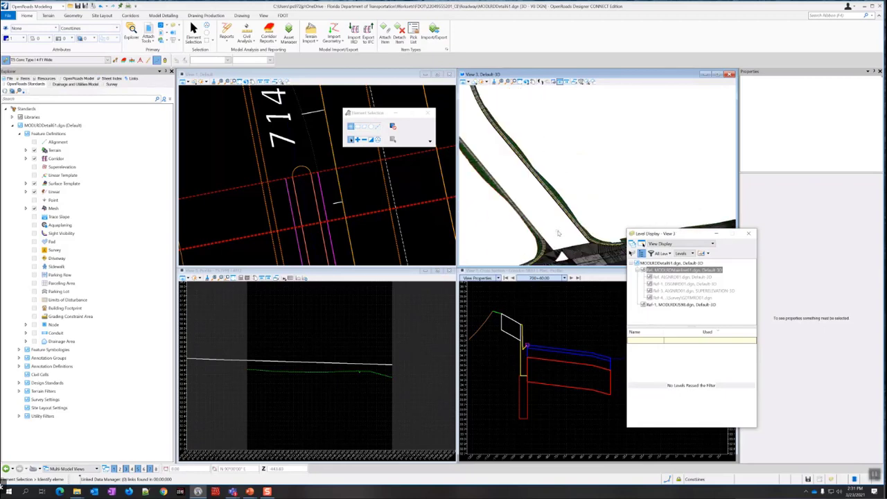
pyautogui.scroll(-3, 544, 214)
pyautogui.scroll(4, 536, 163)
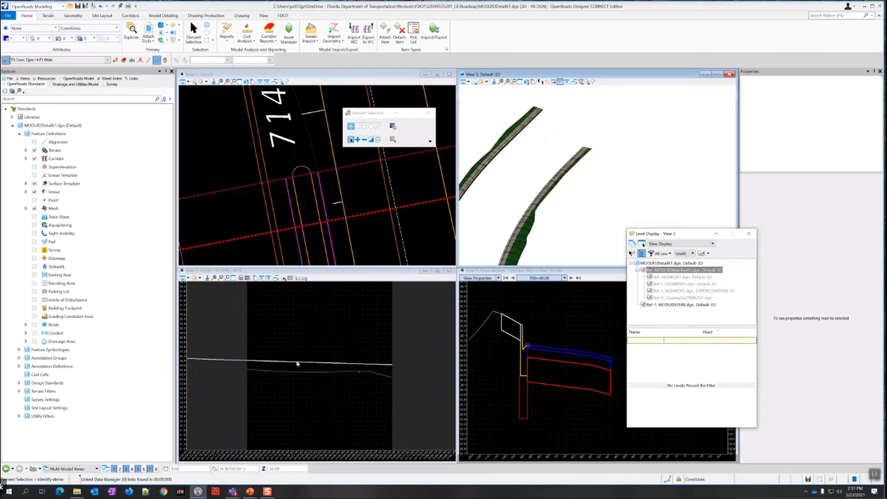
pyautogui.scroll(-4, 278, 333)
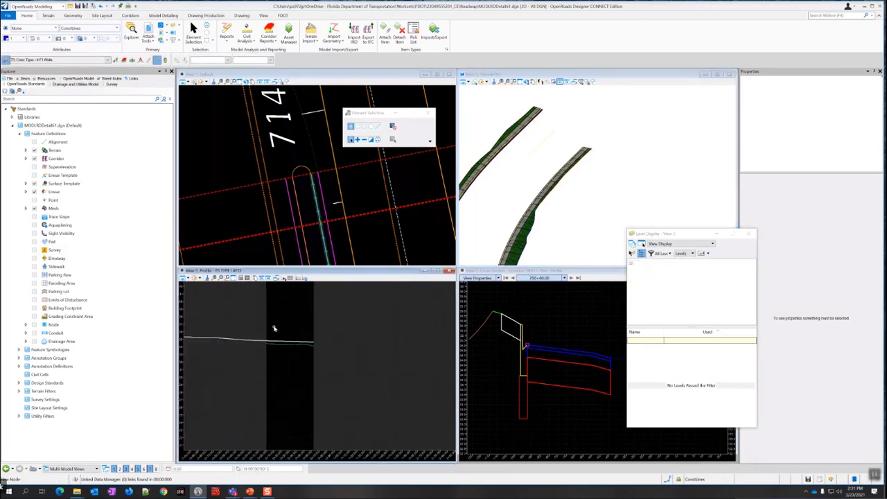
pyautogui.moveTo(219, 334); pyautogui.dragTo(318, 347, button='middle')
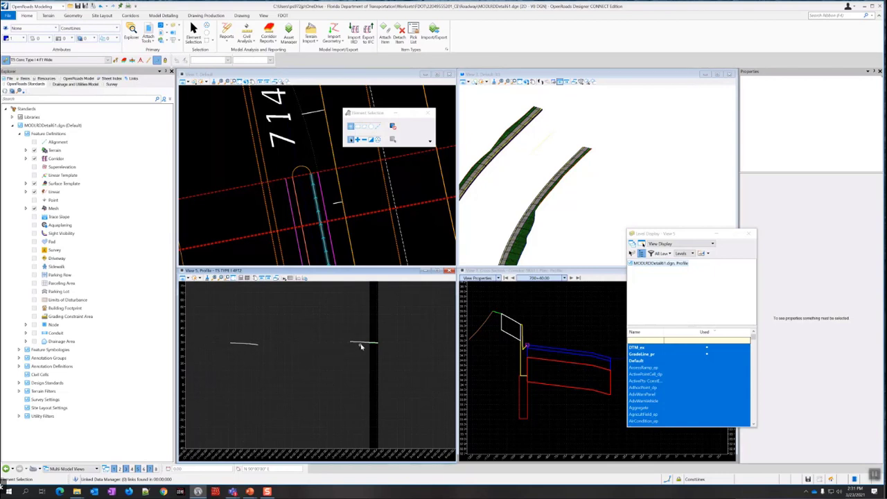
pyautogui.scroll(6, 381, 344)
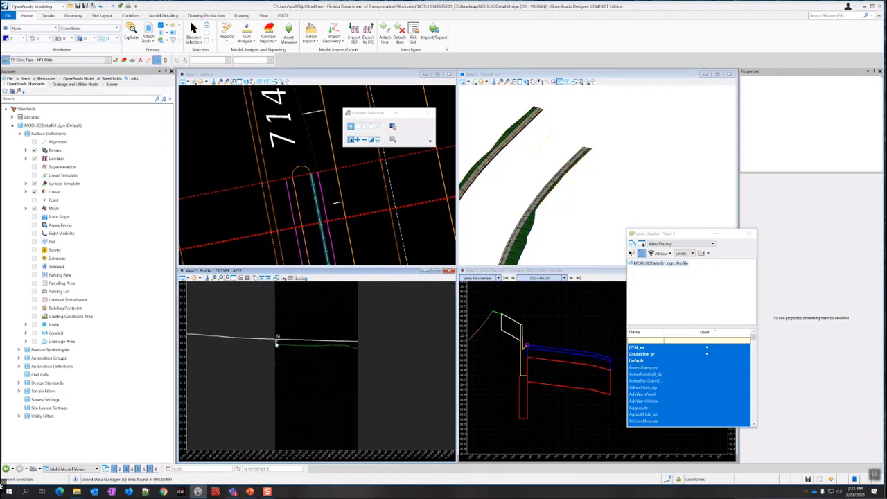
pyautogui.scroll(-4, 334, 258)
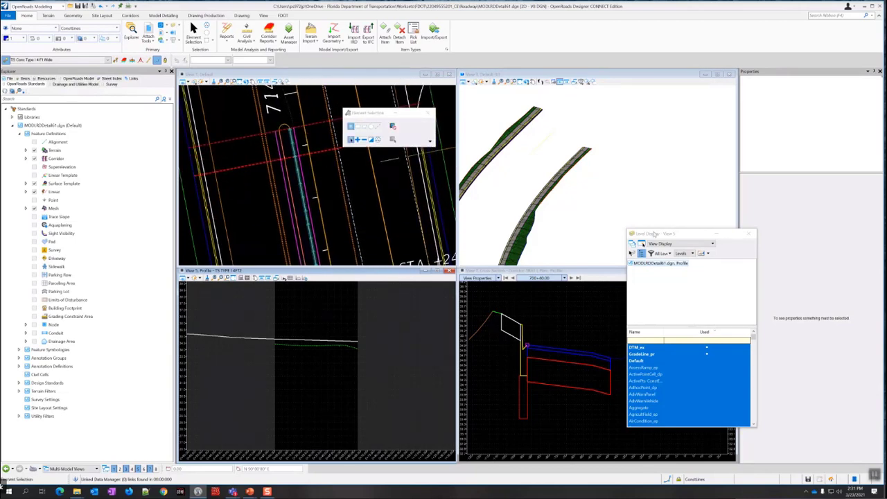
# - Project the corridor's left separator edge profile onto the left-edge traffic separator line near station 714 with Project Profile To Element
pyautogui.click(305, 210)
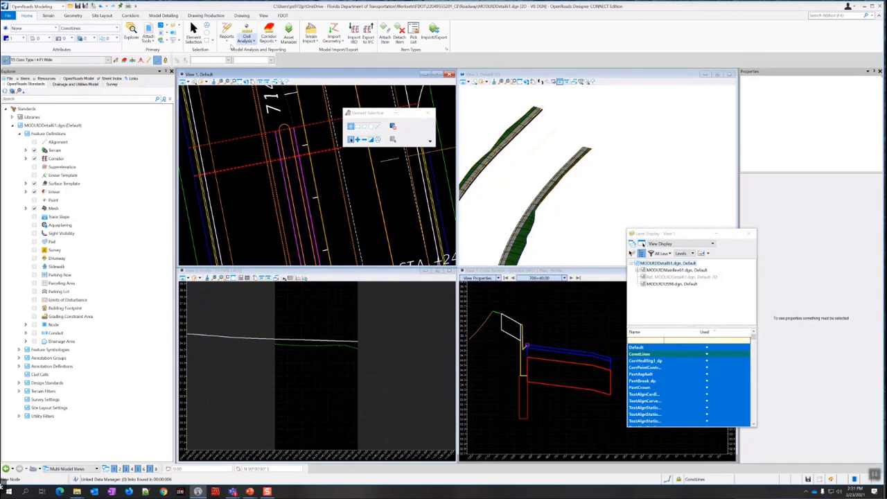
pyautogui.click(131, 16)
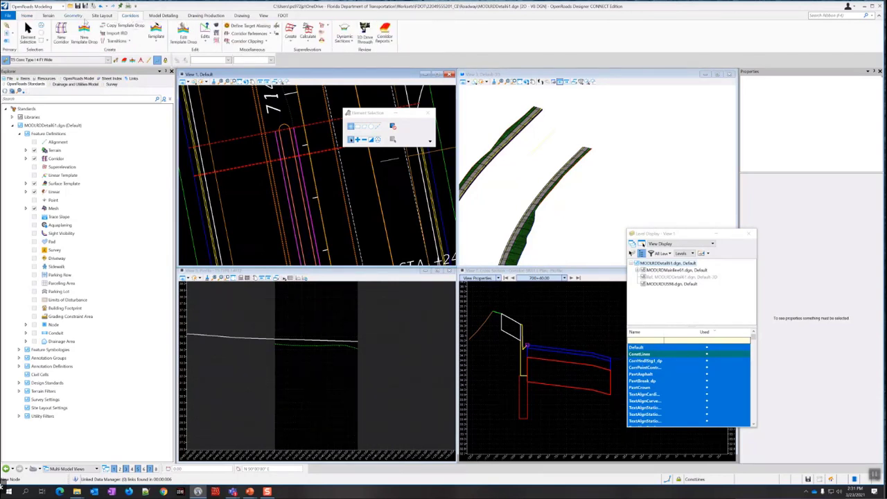
pyautogui.click(73, 16)
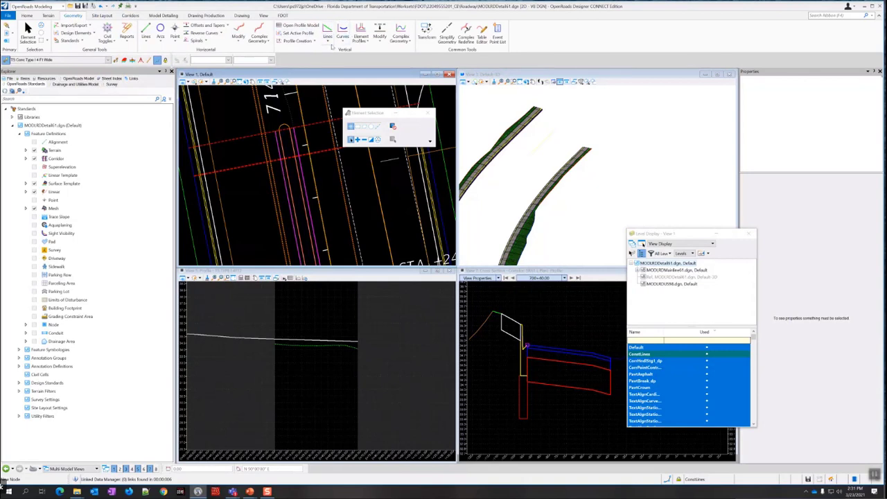
pyautogui.click(314, 40)
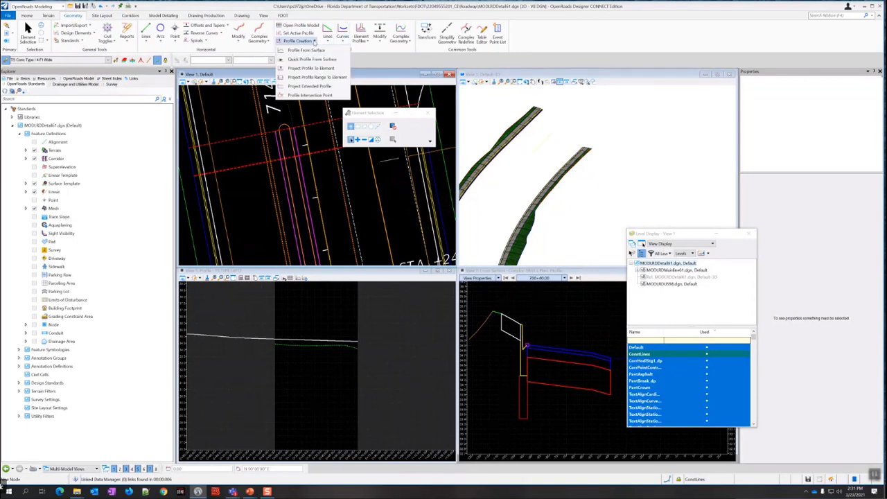
pyautogui.click(312, 68)
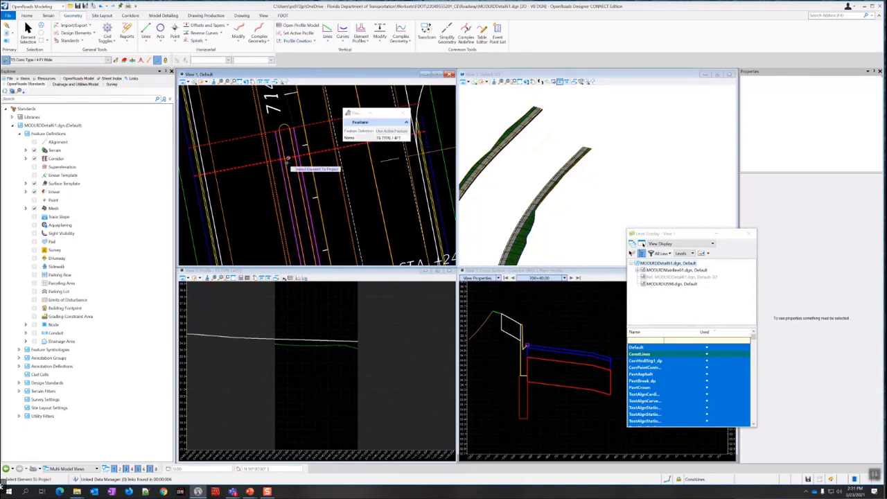
pyautogui.scroll(1, 286, 169)
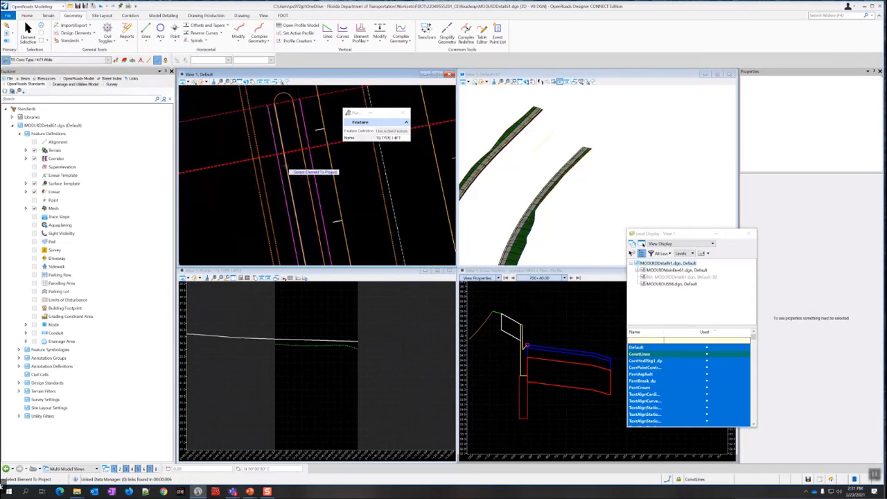
pyautogui.click(286, 163)
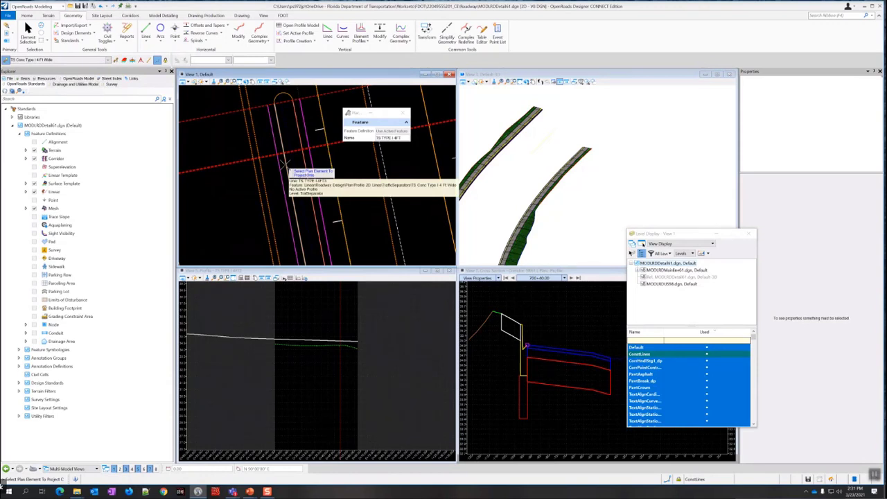
pyautogui.click(284, 165)
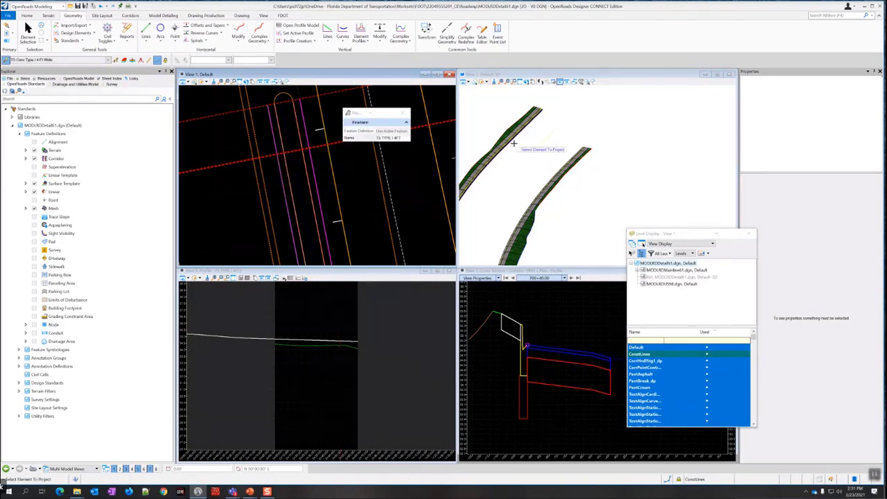
# - Project the corridor's left separator edge profile (TS_LT_TP) onto the left-edge traffic separator line near station 701
pyautogui.scroll(3, 523, 145)
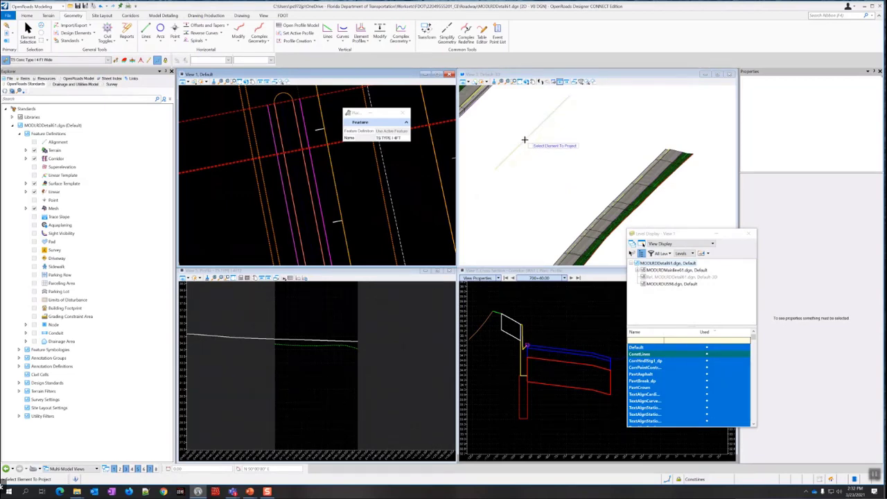
pyautogui.scroll(-6, 524, 140)
pyautogui.scroll(-3, 525, 140)
pyautogui.scroll(2, 523, 194)
pyautogui.scroll(-3, 303, 185)
pyautogui.scroll(4, 302, 185)
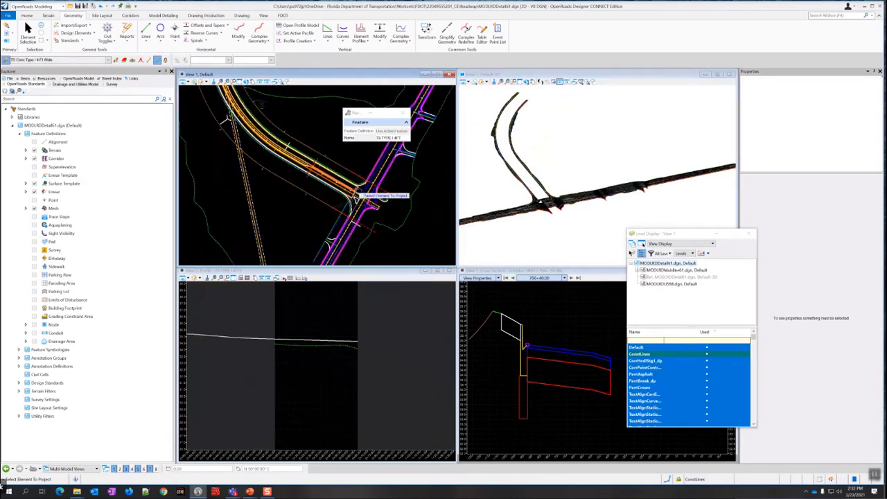
pyautogui.scroll(2, 350, 191)
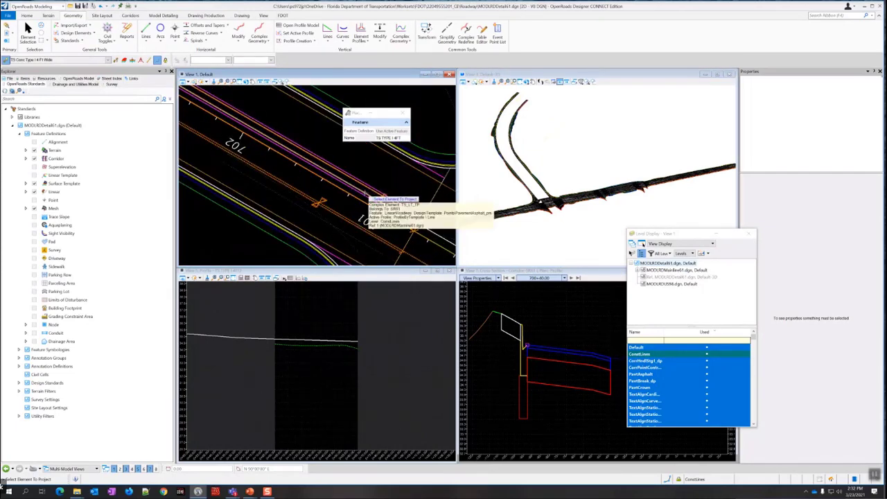
pyautogui.click(367, 197)
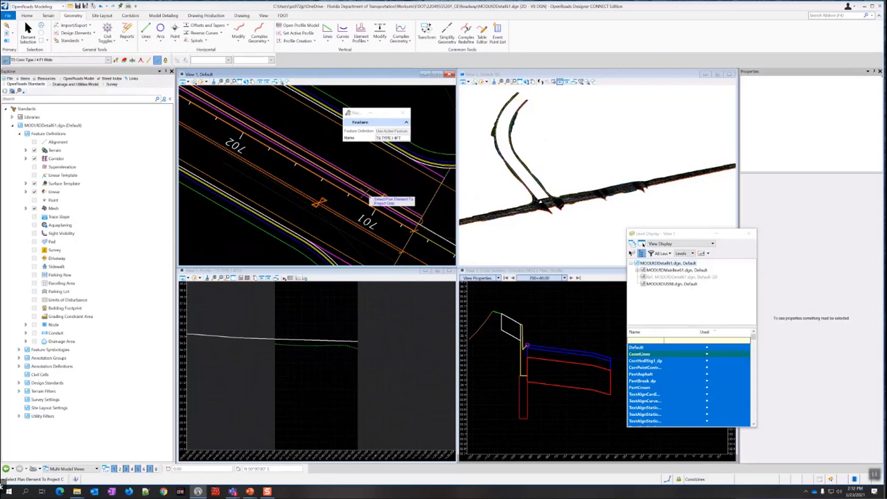
pyautogui.click(370, 197)
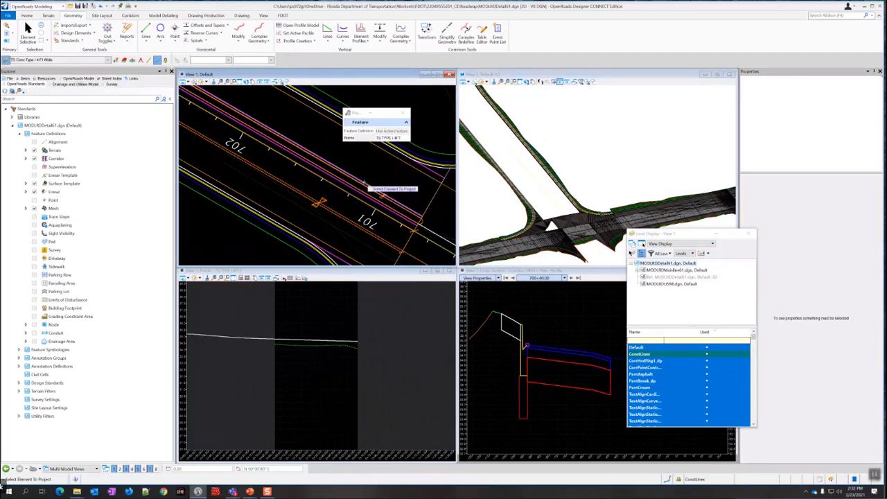
# - Project the corridor's right separator edge profile (TS_RT_TP) onto the right-edge traffic separator line near station 701
pyautogui.scroll(3, 362, 186)
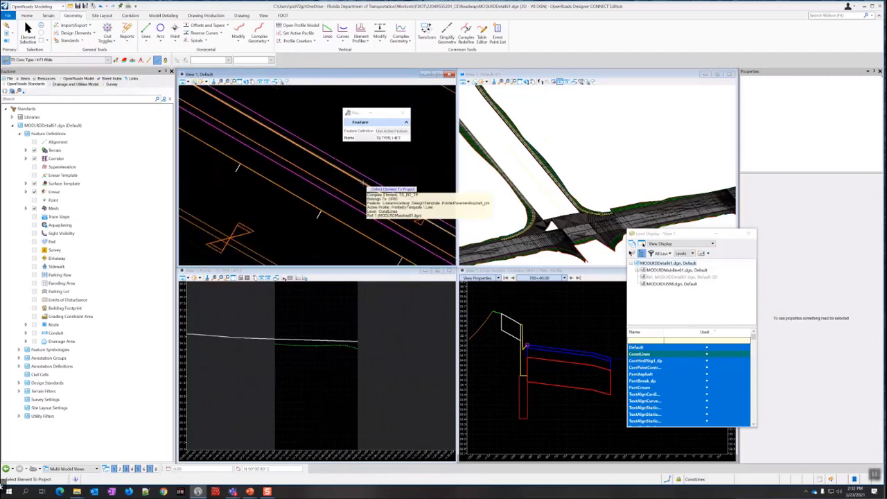
pyautogui.click(364, 185)
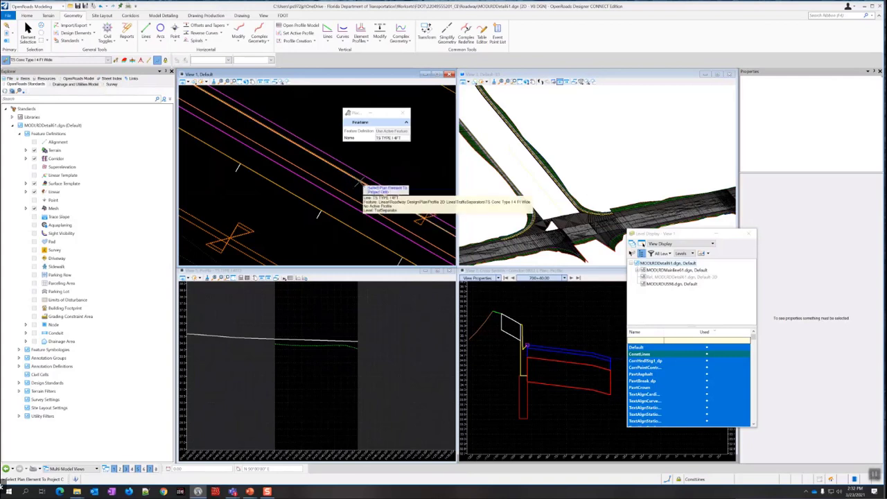
pyautogui.click(362, 184)
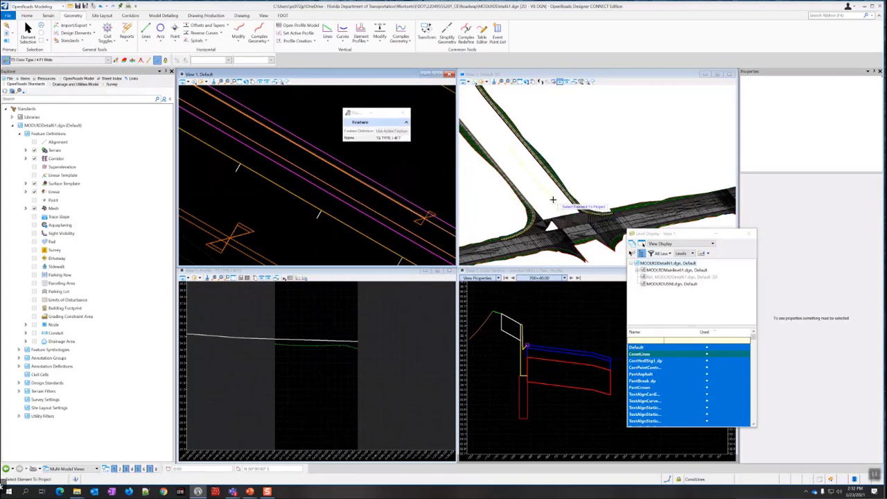
pyautogui.click(28, 32)
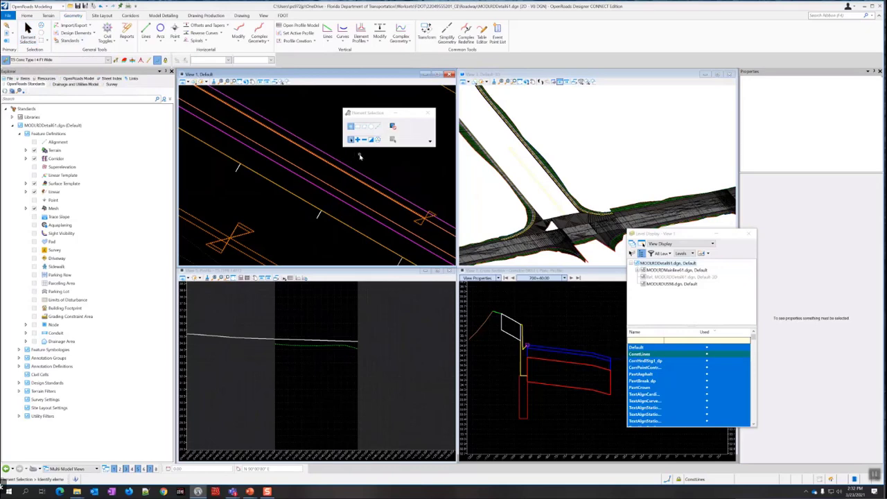
# - Turn off the display of the MODLRDMainline61.dgn reference in the plan view through Level Display
pyautogui.scroll(-2, 353, 158)
pyautogui.scroll(3, 378, 167)
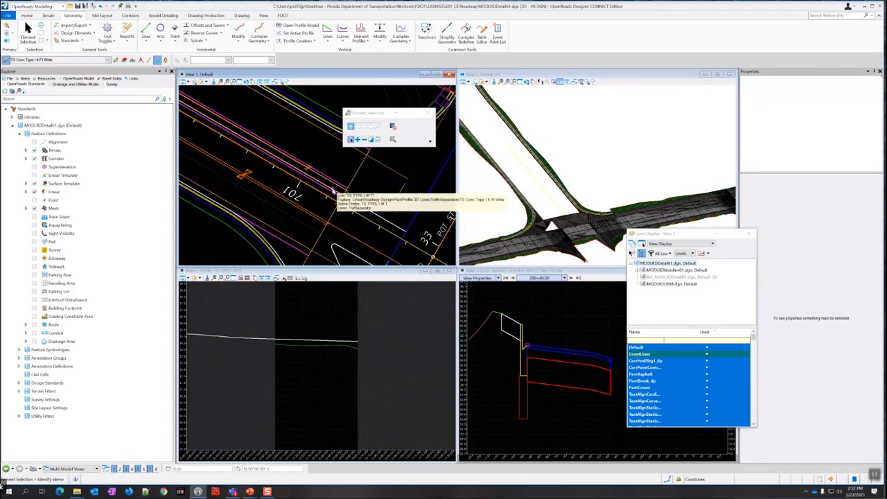
pyautogui.scroll(2, 328, 188)
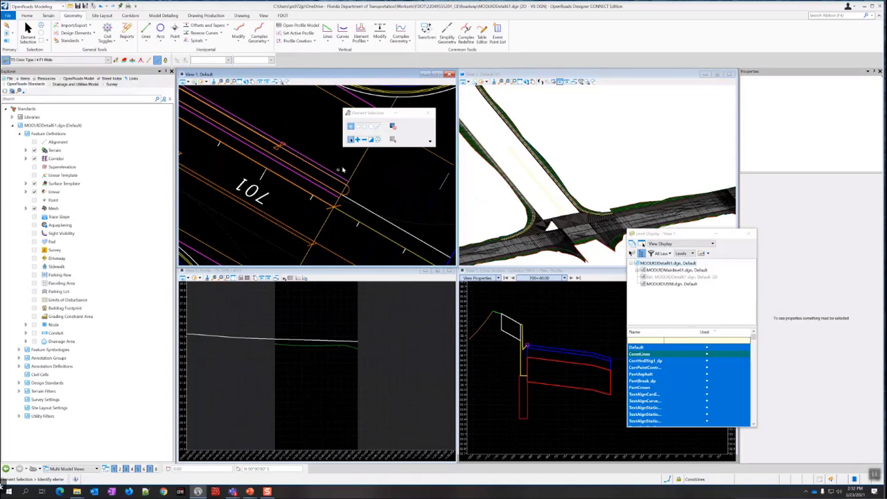
pyautogui.click(657, 270)
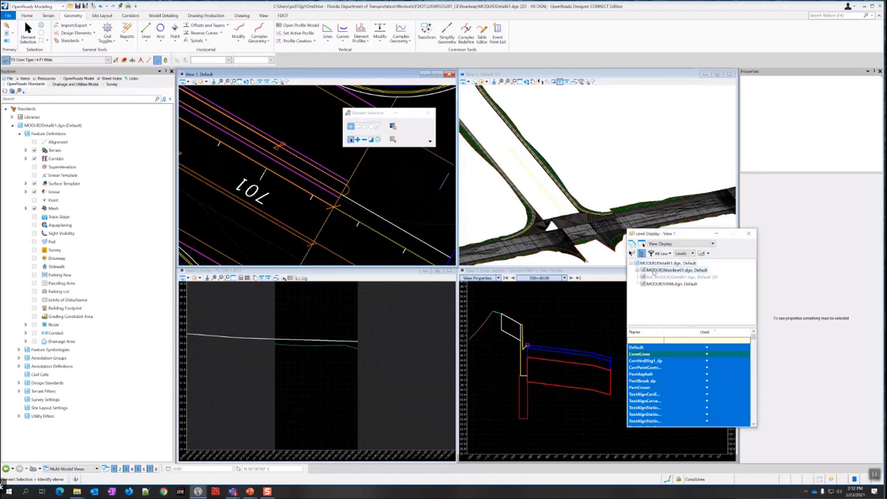
pyautogui.rightClick(657, 270)
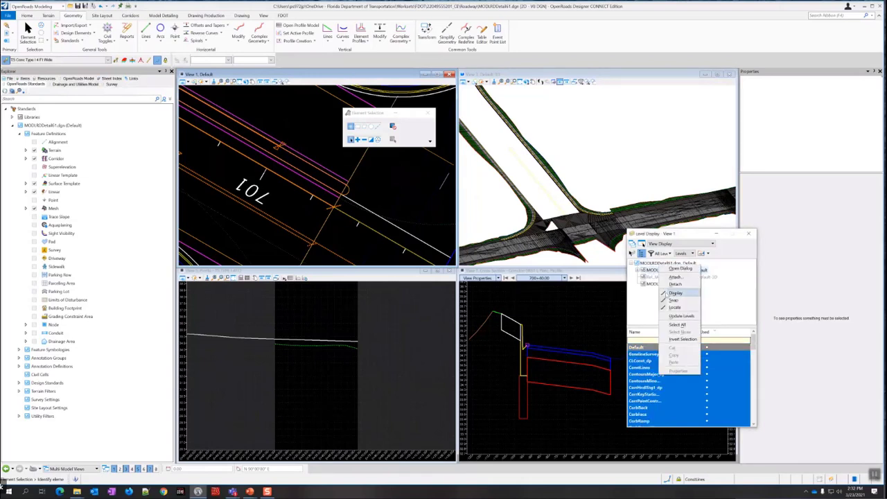
pyautogui.click(675, 293)
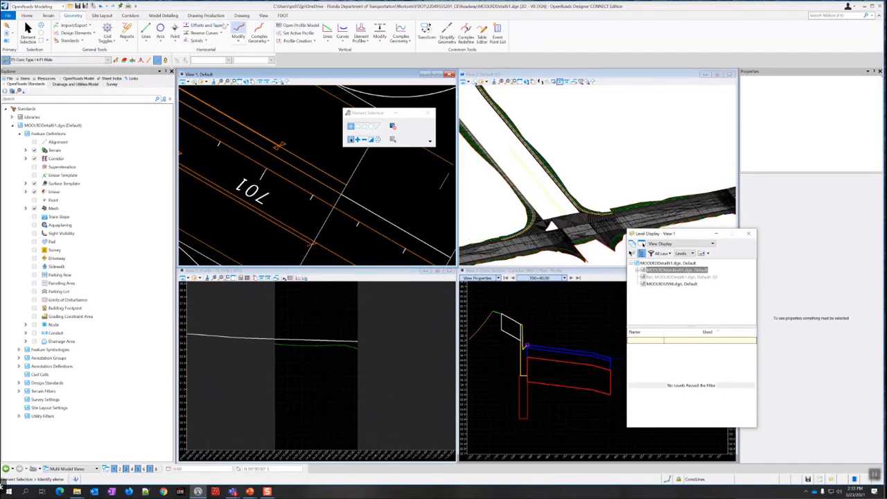
# - Place the 3D traffic separator nose civil cell on the two separator edge lines near station 701, skipping the alternatives and accepting the placement
pyautogui.click(158, 15)
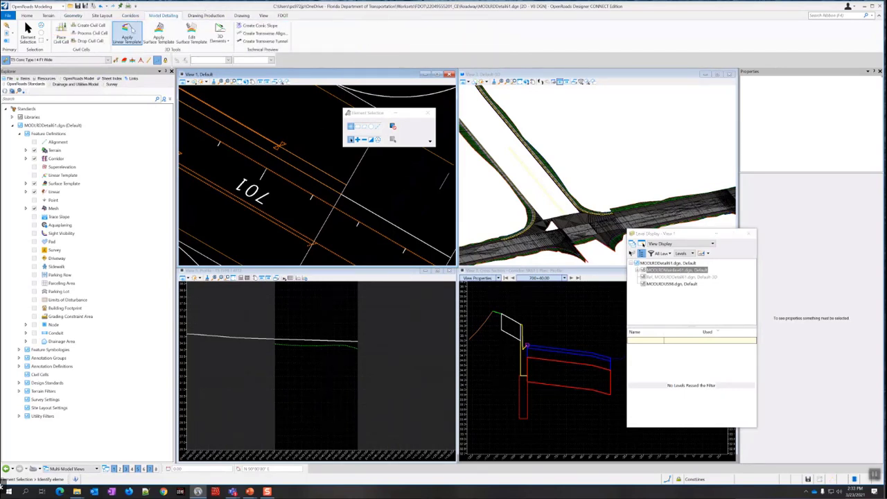
pyautogui.click(61, 35)
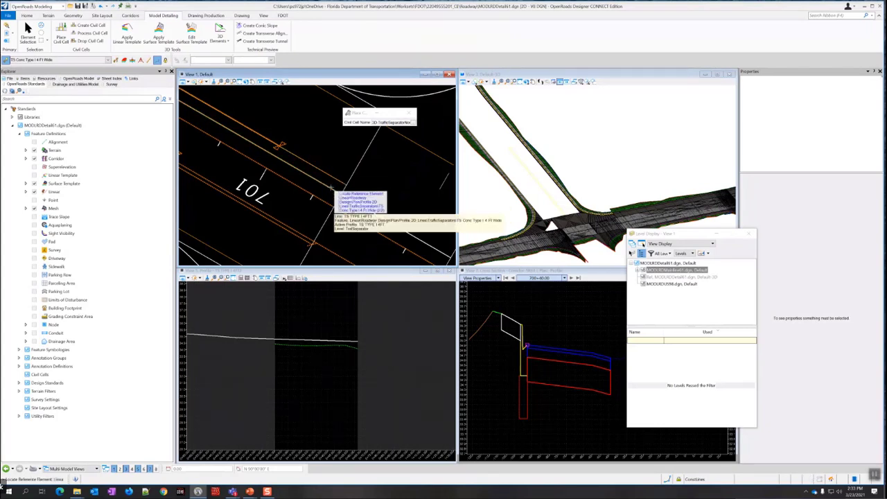
pyautogui.click(330, 188)
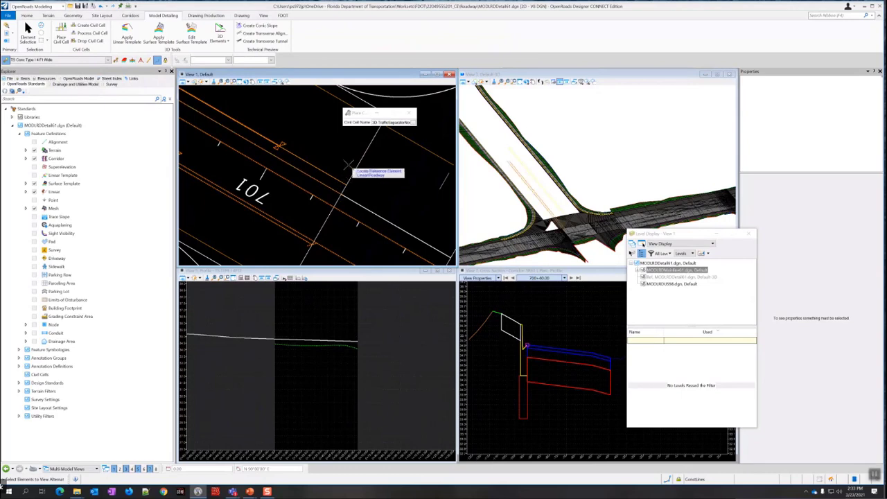
pyautogui.click(337, 182)
pyautogui.scroll(-3, 337, 182)
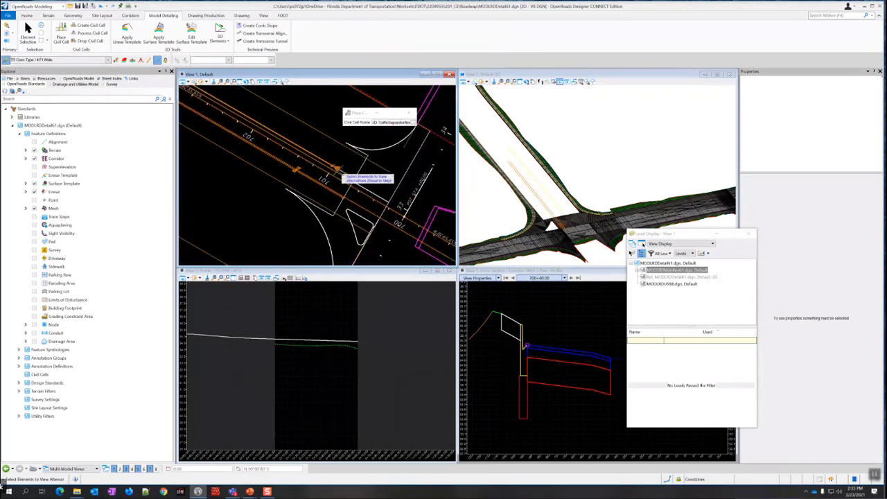
pyautogui.scroll(-2, 341, 173)
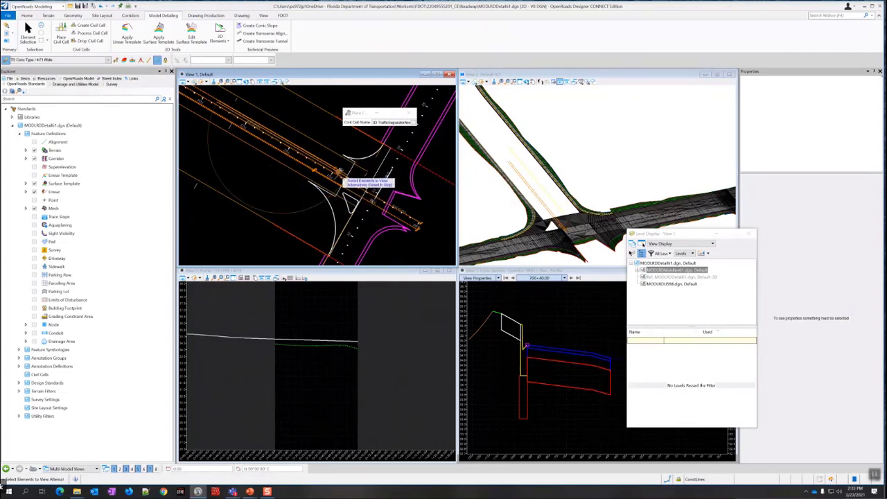
pyautogui.scroll(2, 344, 178)
pyautogui.scroll(2, 345, 181)
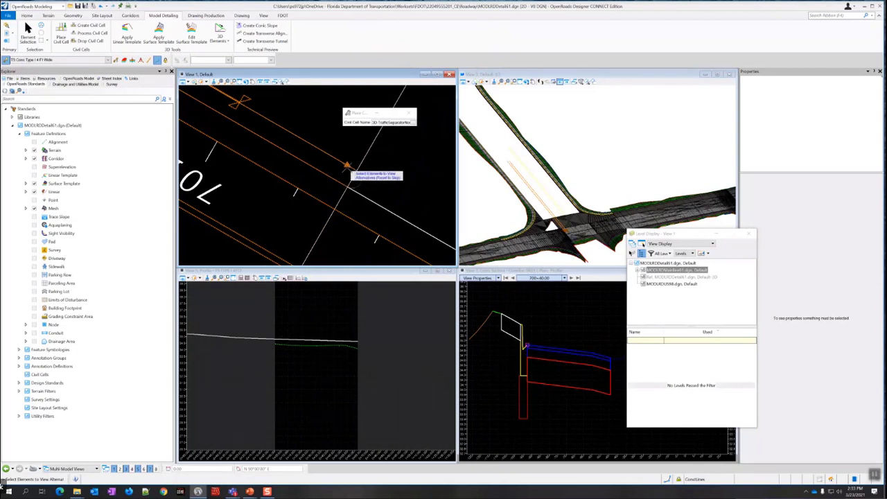
pyautogui.rightClick(330, 170)
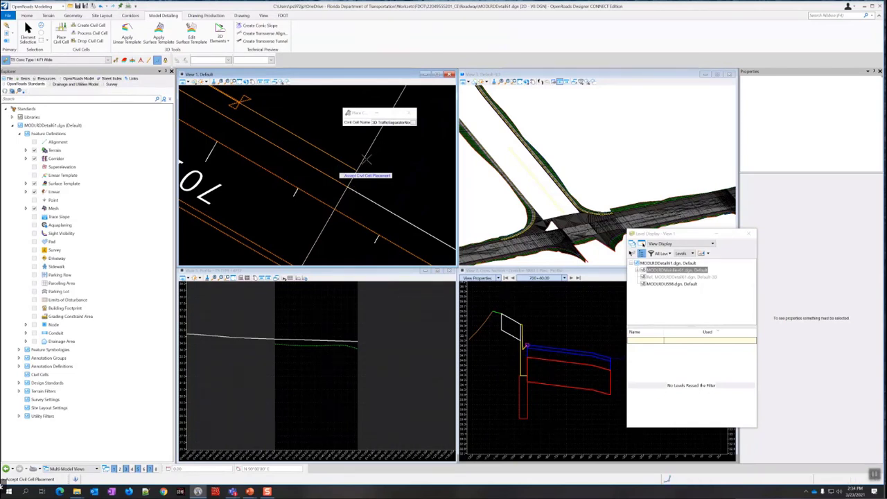
pyautogui.click(363, 164)
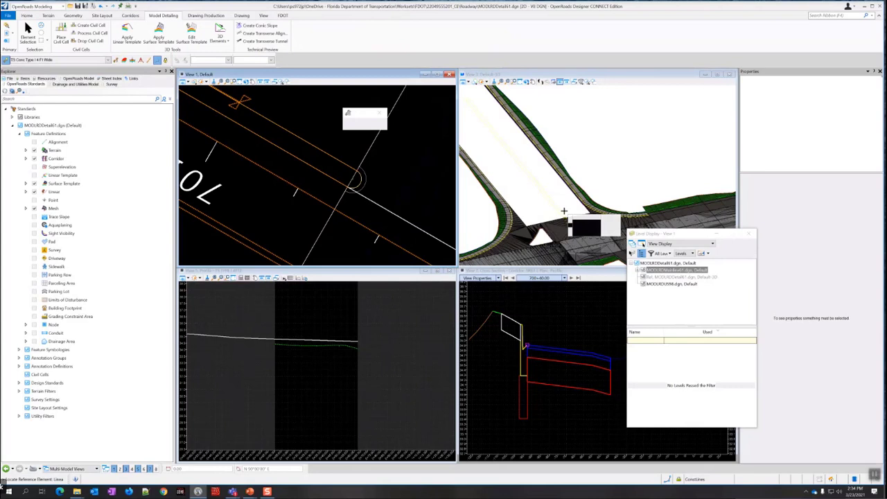
# - Turn on the display of the MODLRDMainline61.dgn reference in the 3D view and inspect the placed separator nose against the corridor
pyautogui.scroll(3, 565, 213)
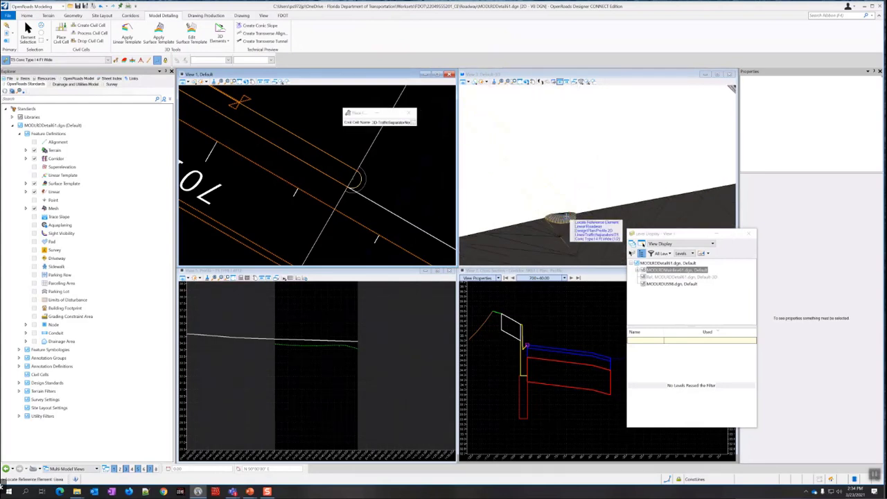
pyautogui.scroll(1, 565, 220)
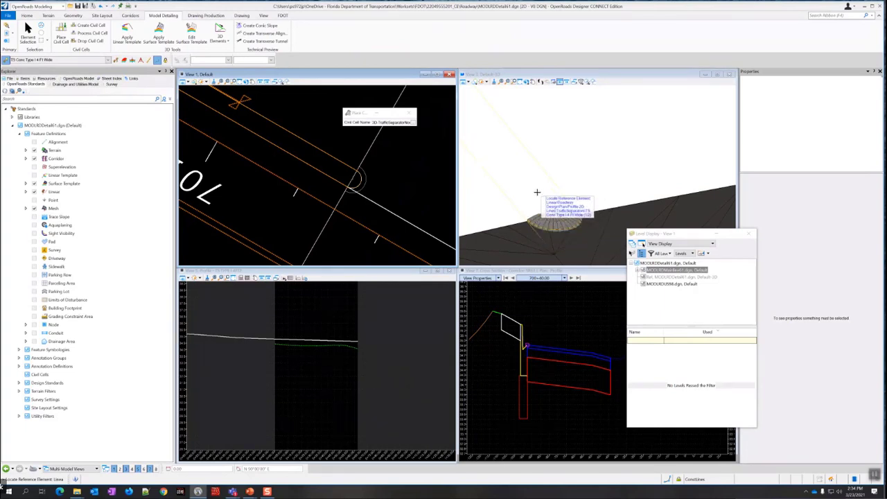
pyautogui.scroll(-5, 537, 192)
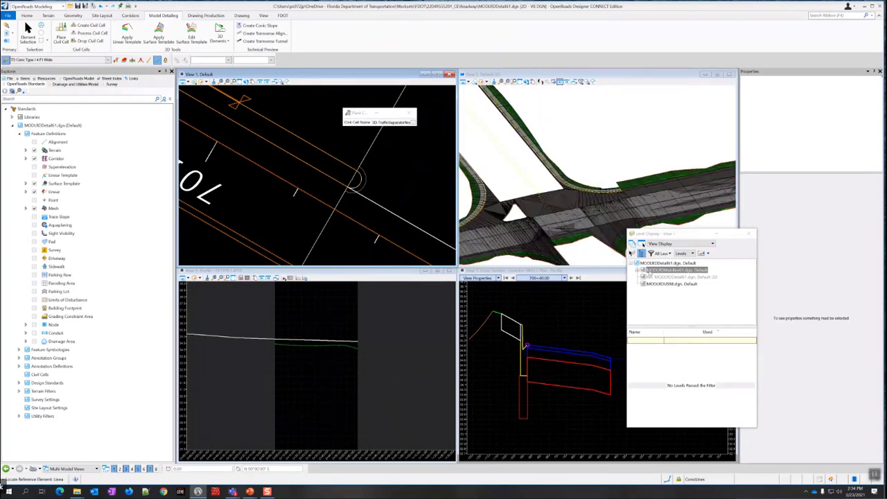
pyautogui.click(553, 75)
pyautogui.click(648, 265)
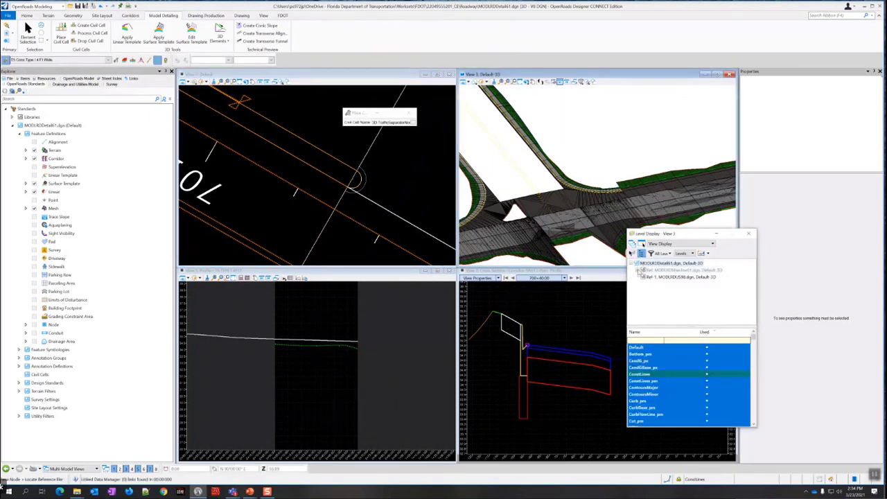
pyautogui.rightClick(668, 268)
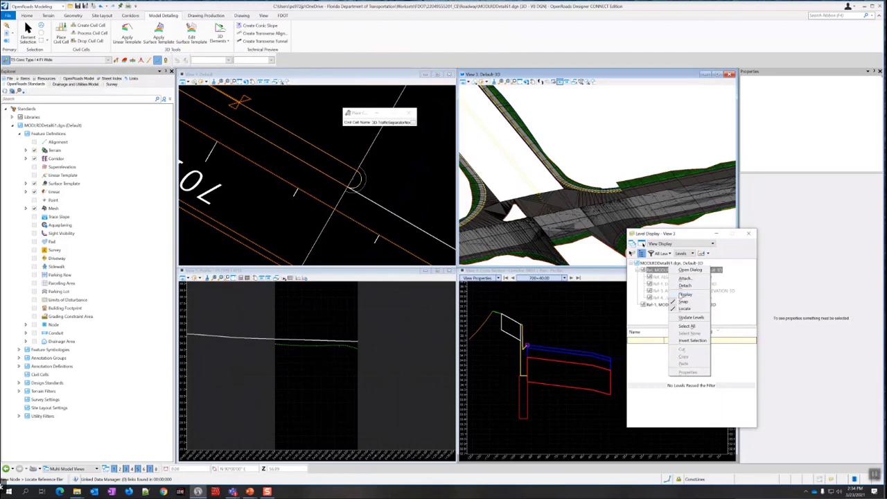
pyautogui.click(685, 294)
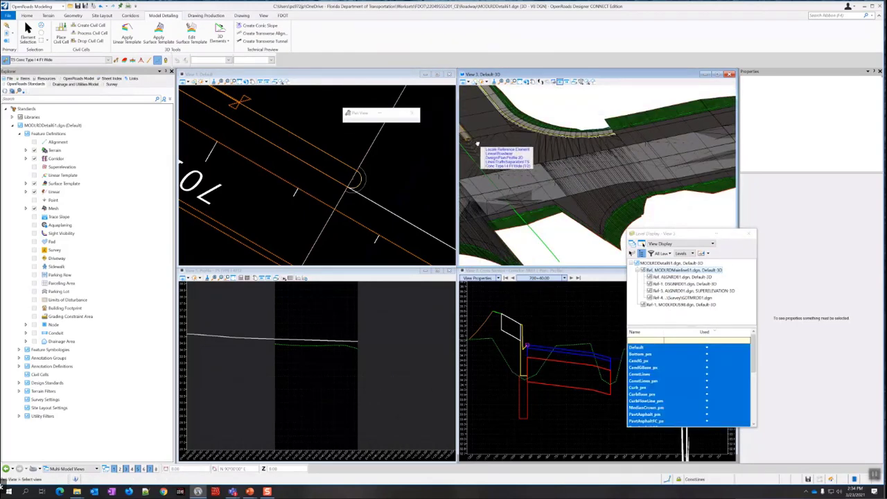
pyautogui.scroll(3, 534, 179)
pyautogui.scroll(2, 533, 178)
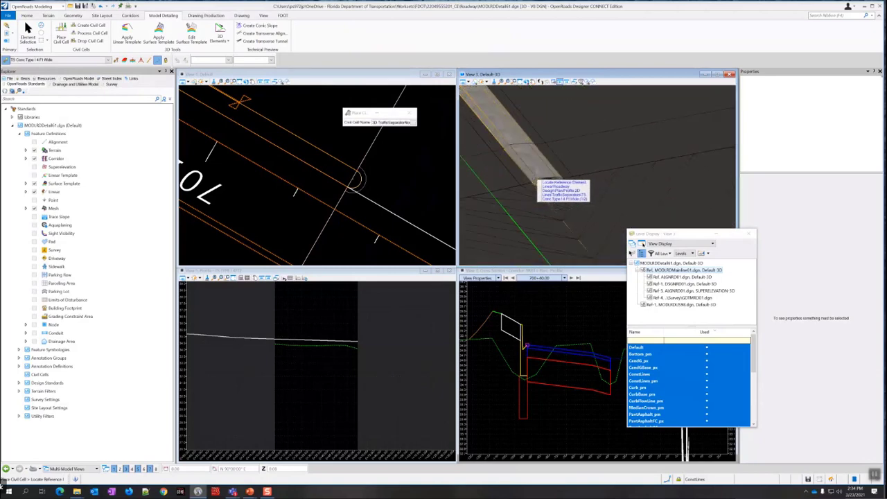
pyautogui.scroll(3, 535, 171)
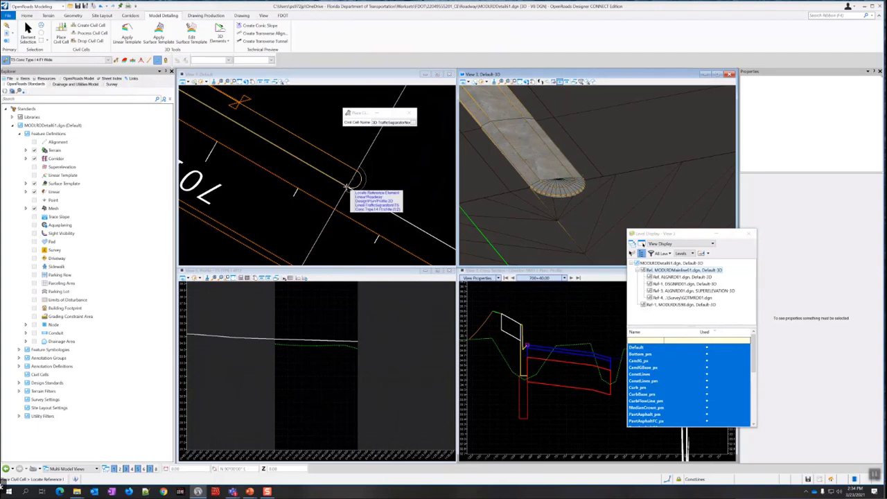
# - Place the 3D traffic separator nose civil cell on the separator edge lines near station 714, skip the alternatives, accept the placement and end the command
pyautogui.scroll(-5, 341, 182)
pyautogui.scroll(-3, 335, 168)
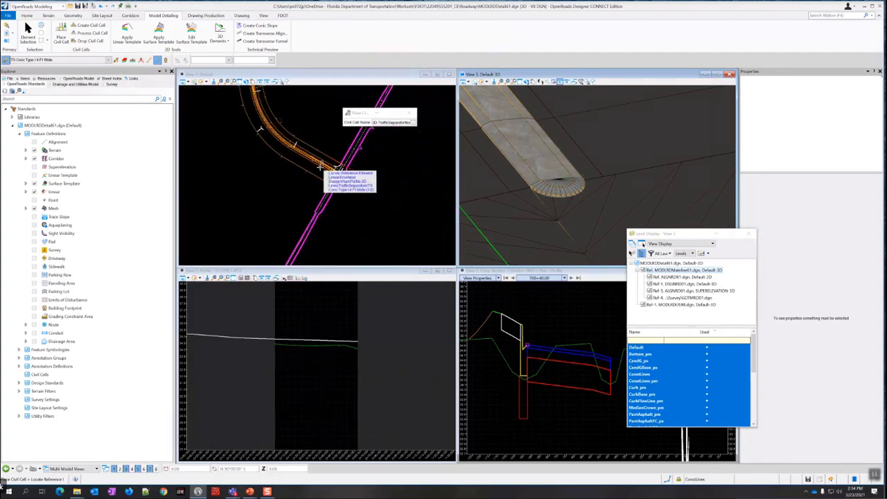
pyautogui.scroll(-5, 504, 158)
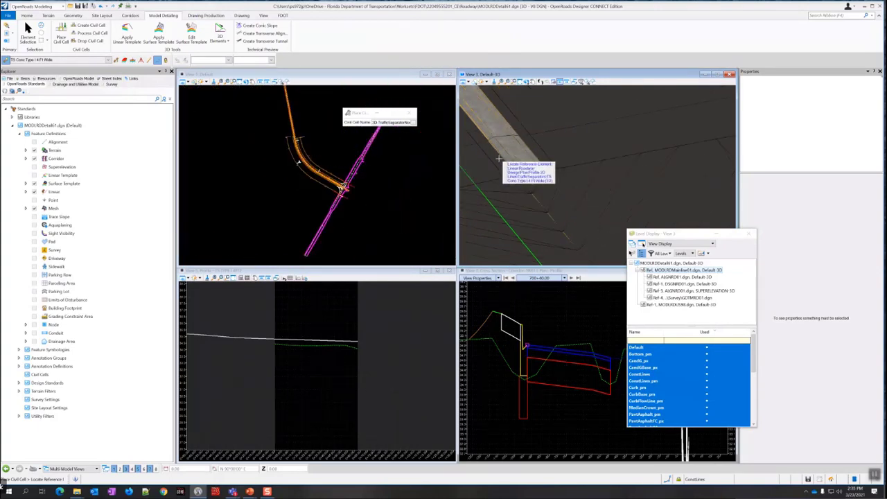
pyautogui.scroll(-4, 504, 159)
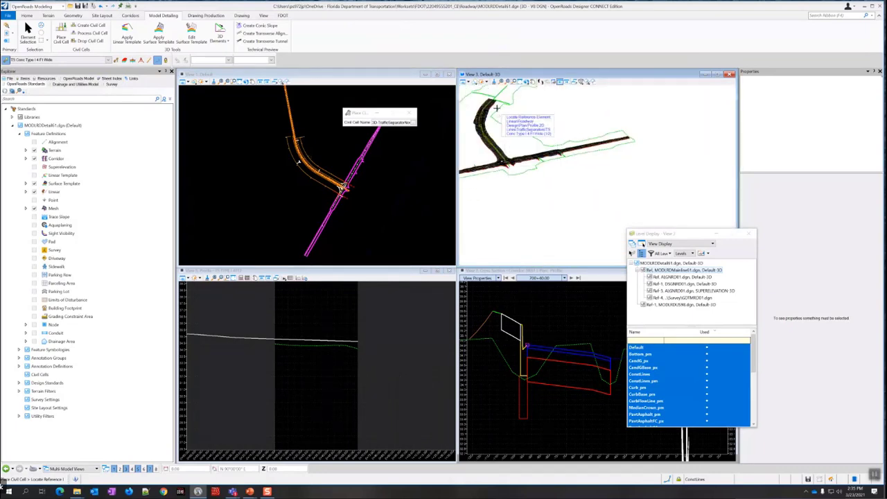
pyautogui.scroll(6, 492, 92)
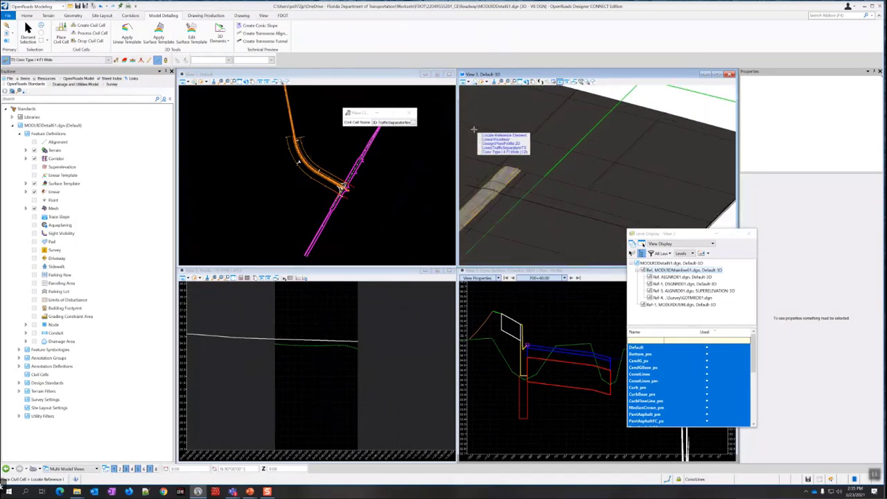
pyautogui.scroll(2, 291, 140)
pyautogui.scroll(3, 291, 140)
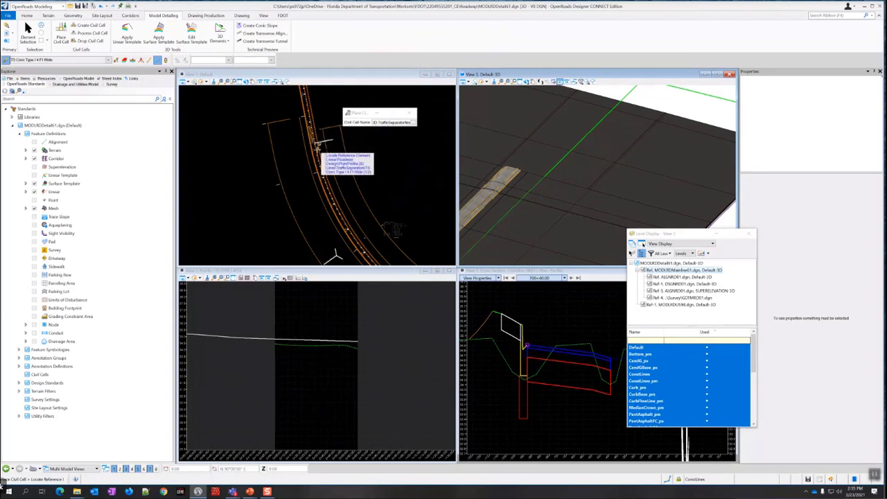
pyautogui.scroll(3, 310, 129)
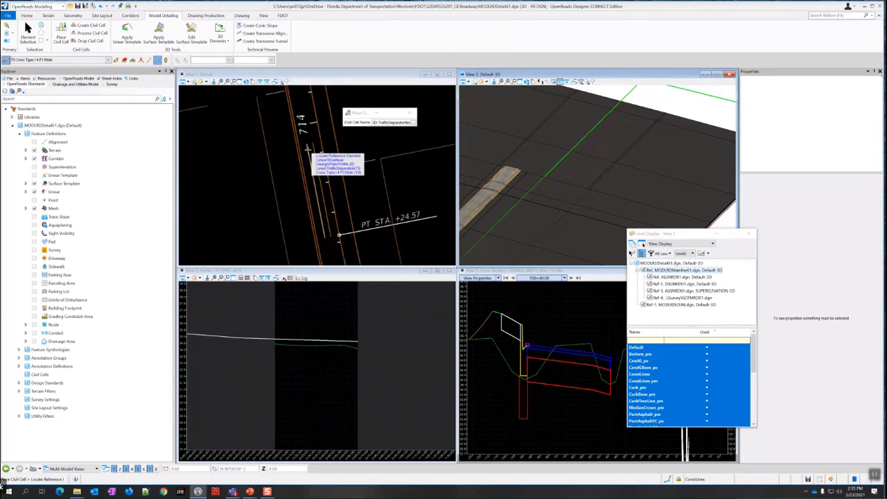
pyautogui.click(308, 149)
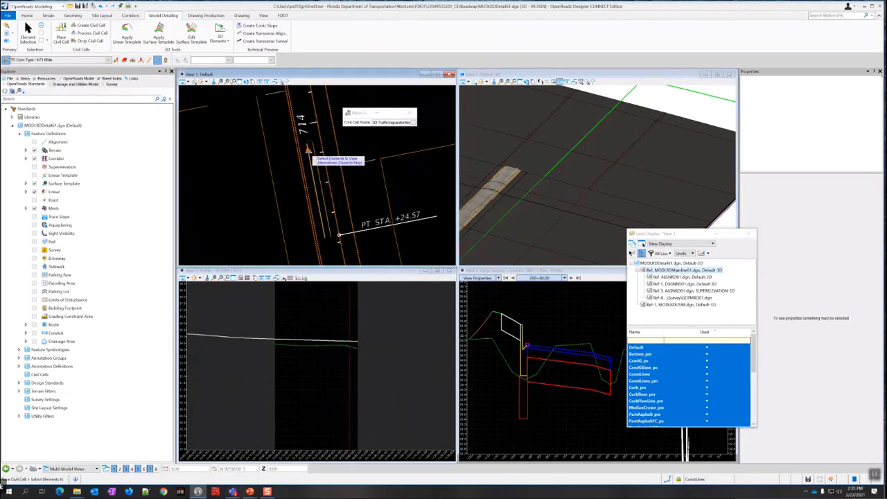
pyautogui.scroll(2, 305, 146)
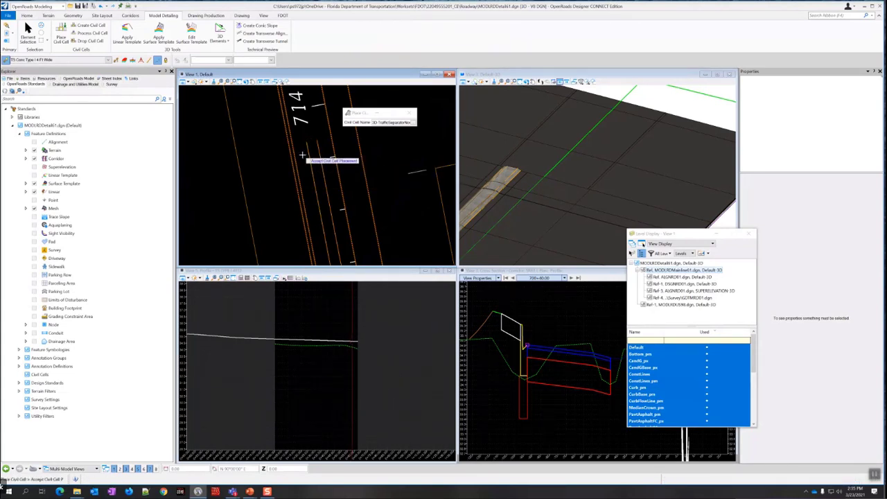
pyautogui.click(302, 155)
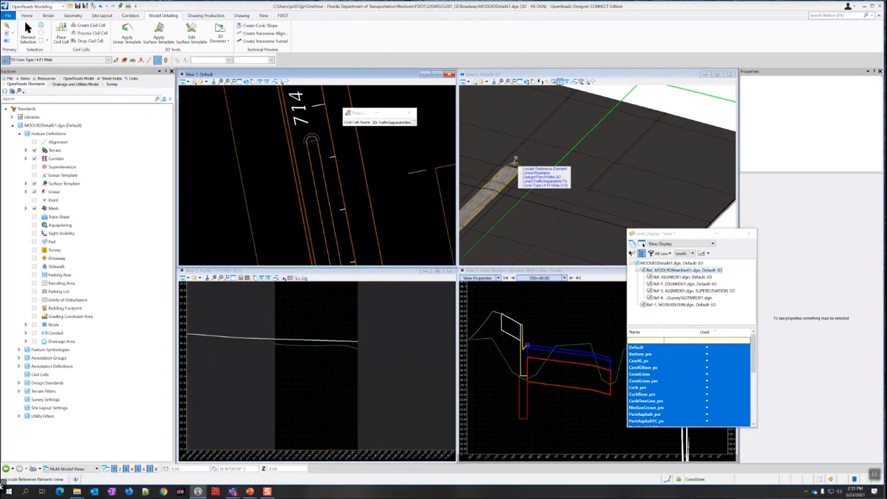
pyautogui.scroll(5, 517, 166)
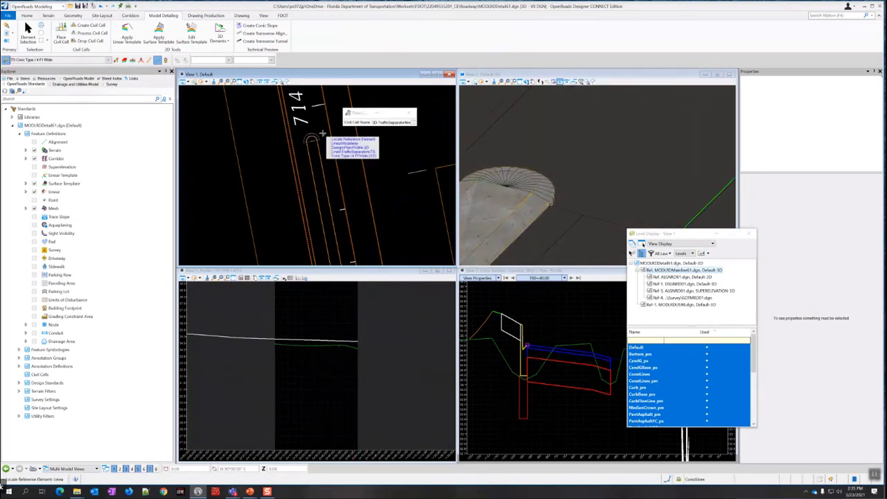
pyautogui.scroll(2, 306, 136)
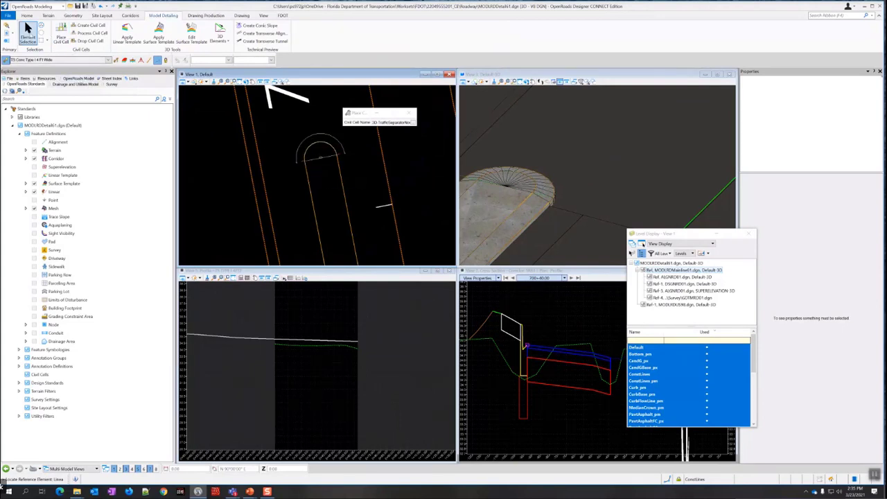
pyautogui.click(28, 32)
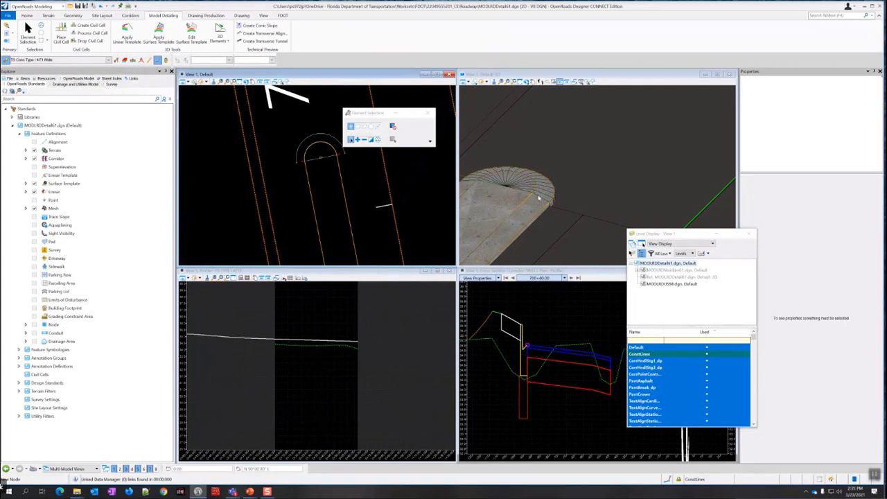
# - Begin Apply Linear Template on the triangular island outline near station 700, acknowledging the spline geometry warning
pyautogui.scroll(-3, 363, 183)
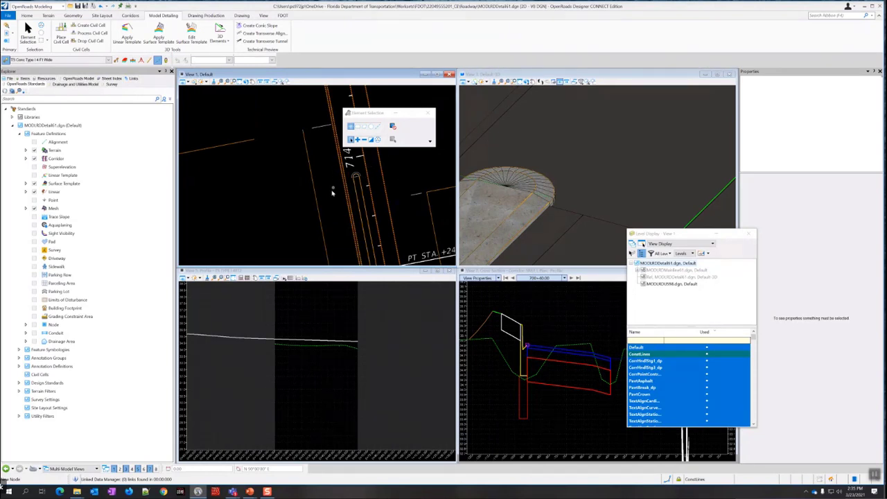
pyautogui.scroll(-5, 361, 208)
pyautogui.scroll(8, 358, 220)
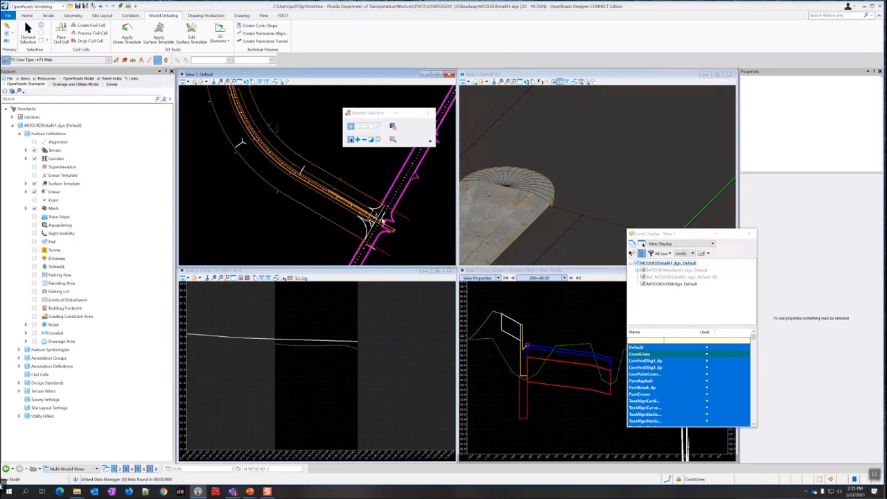
pyautogui.scroll(-12, 505, 206)
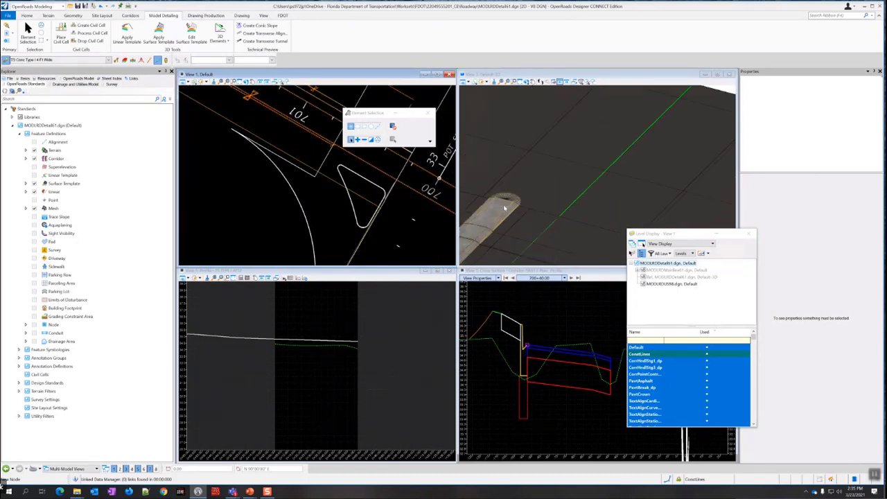
pyautogui.moveTo(515, 246); pyautogui.dragTo(516, 247, button='middle')
pyautogui.scroll(10, 520, 220)
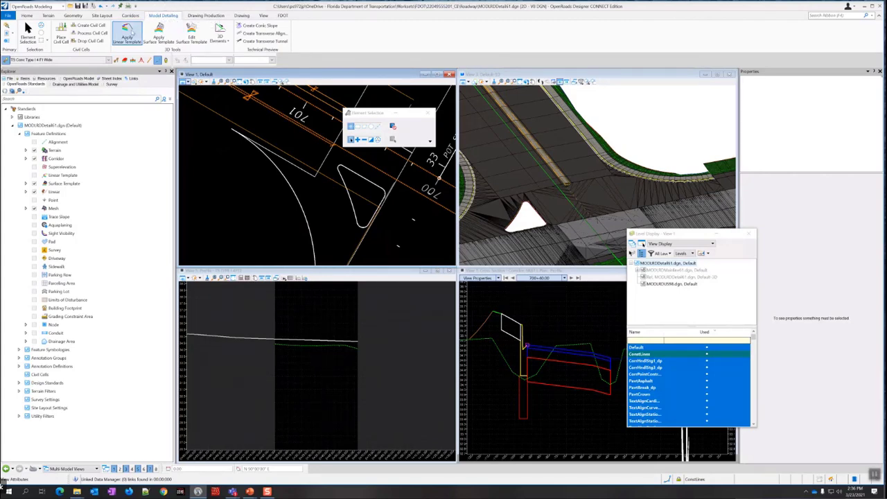
pyautogui.click(130, 34)
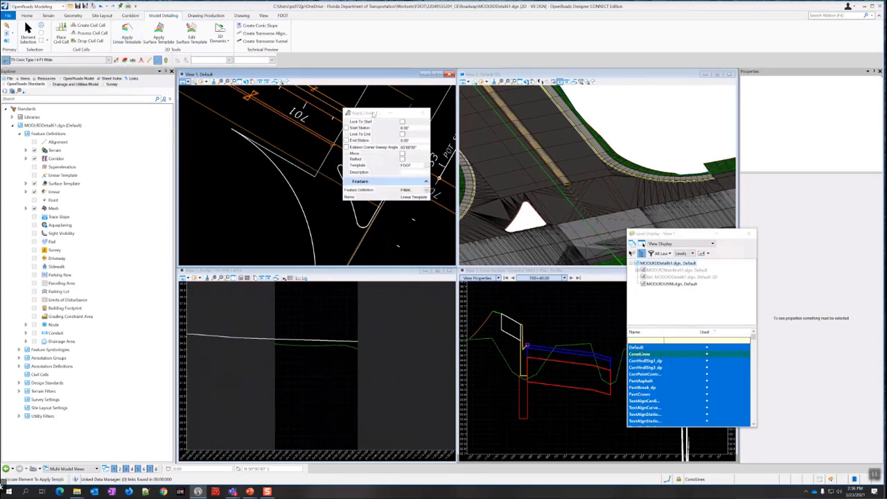
pyautogui.moveTo(374, 113); pyautogui.dragTo(410, 92)
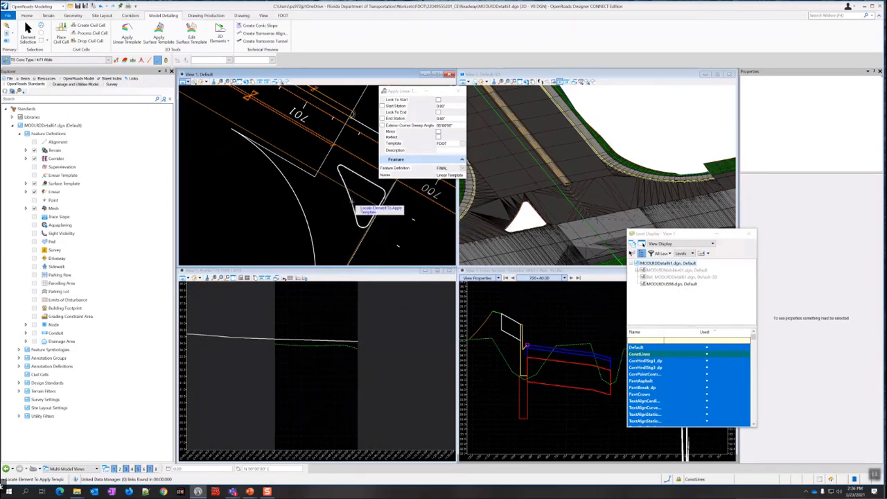
pyautogui.click(350, 206)
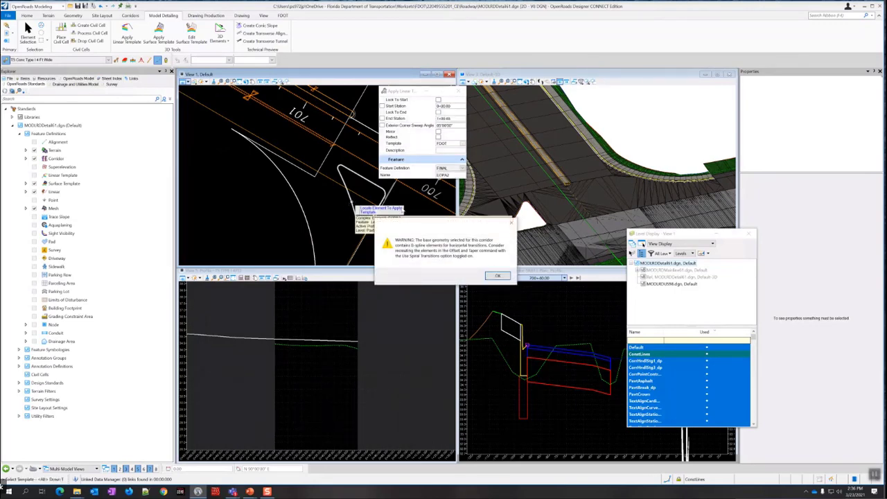
pyautogui.click(497, 276)
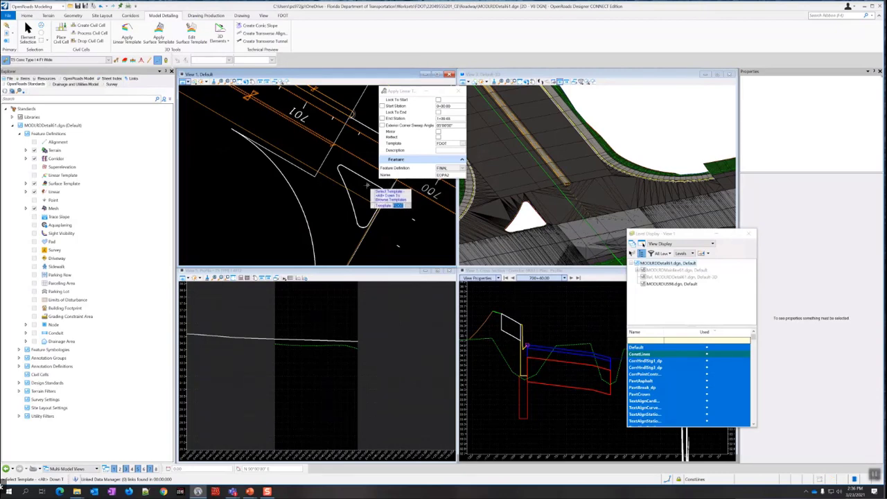
# - Choose the Curb Type E_Inside template from Components, Curb & Gutter for the triangular island
pyautogui.click(463, 144)
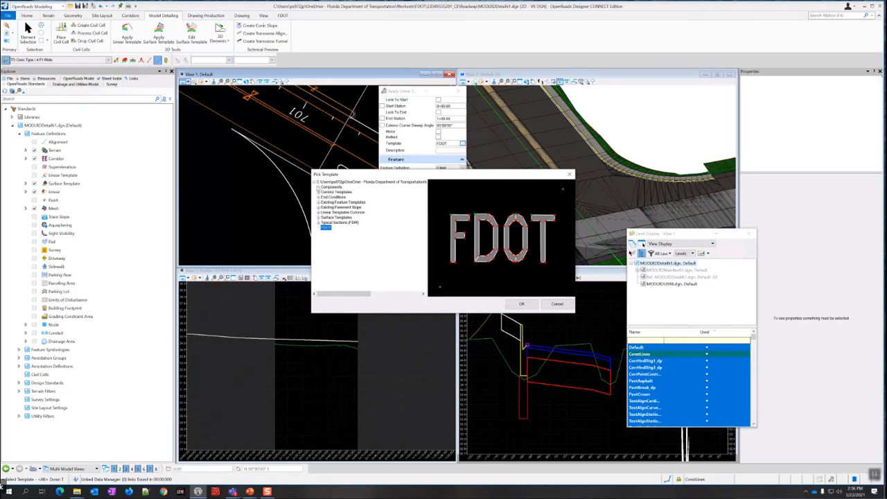
pyautogui.click(318, 187)
pyautogui.click(323, 201)
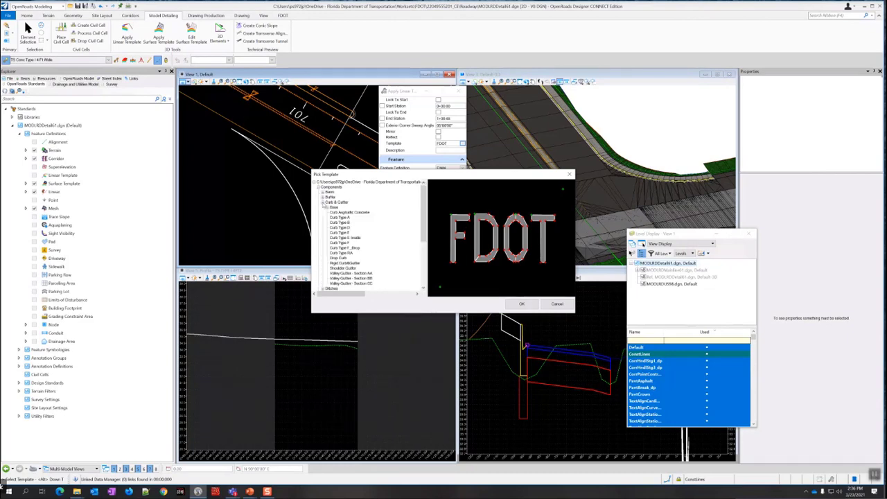
pyautogui.click(342, 238)
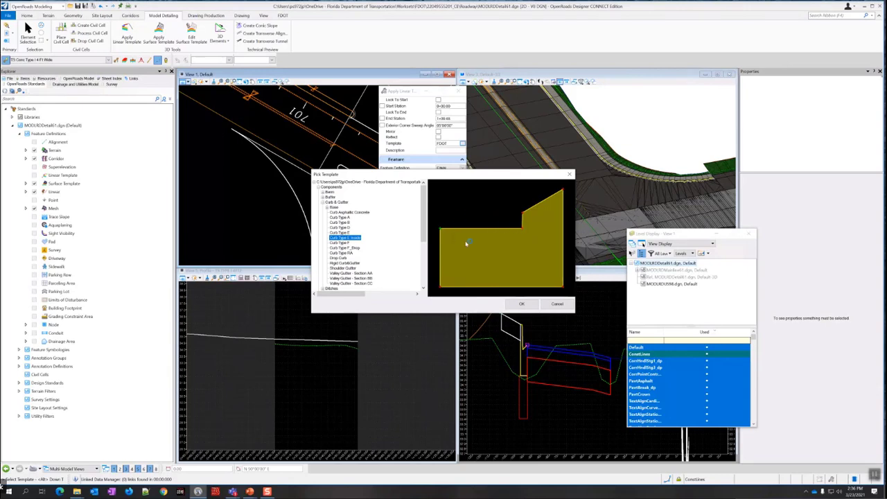
pyautogui.moveTo(492, 174); pyautogui.dragTo(437, 246)
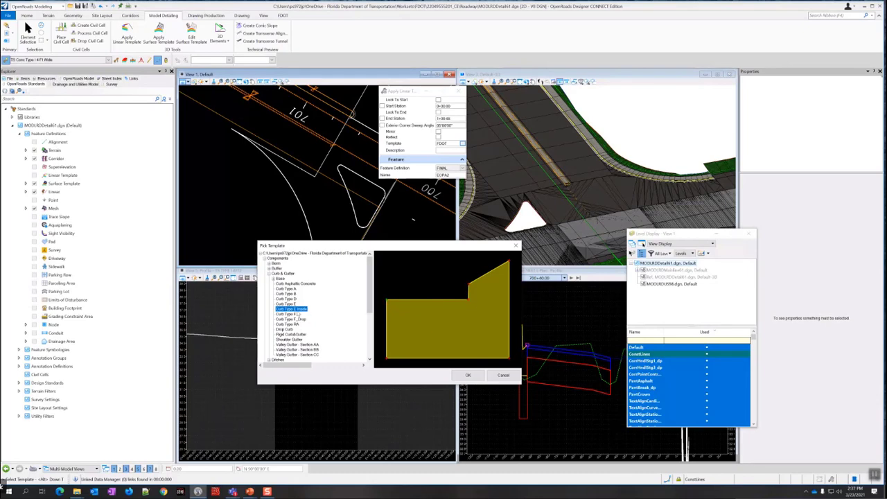
pyautogui.click(468, 375)
pyautogui.scroll(2, 359, 210)
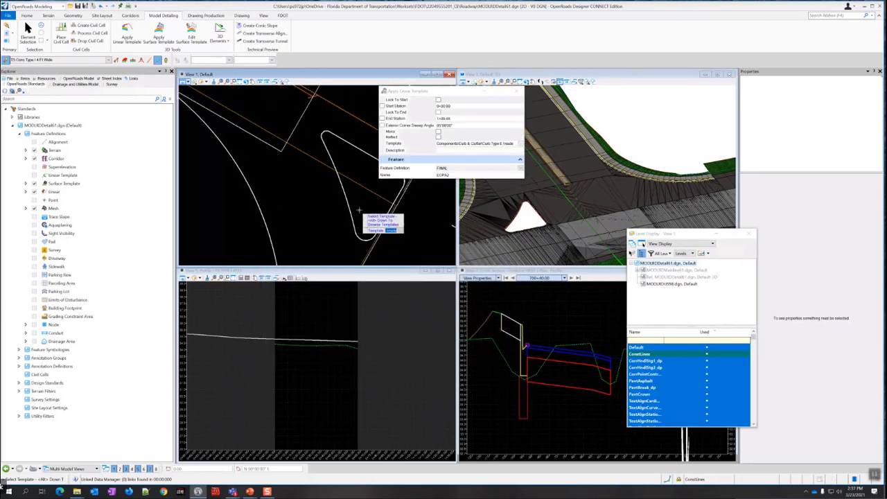
pyautogui.click(315, 194)
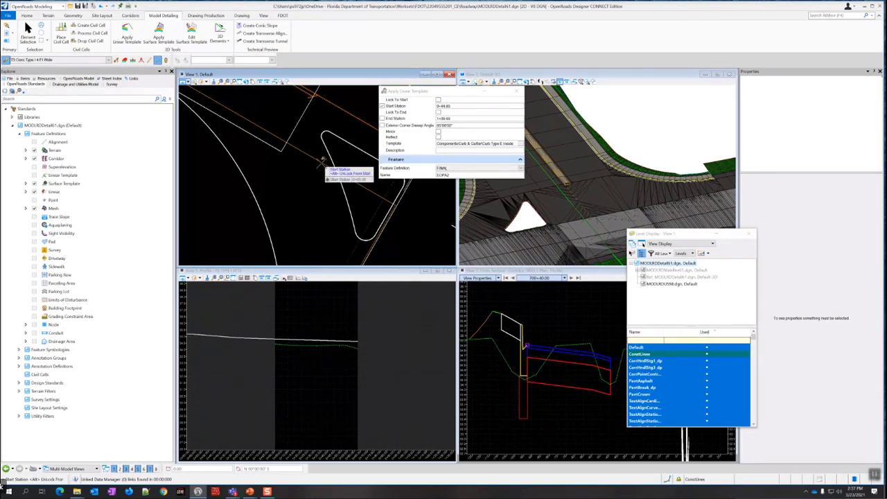
# - Lock the template to the island outline's start and end, and reflect it toward the inside with the default exterior corner sweep angle
pyautogui.press('alt')
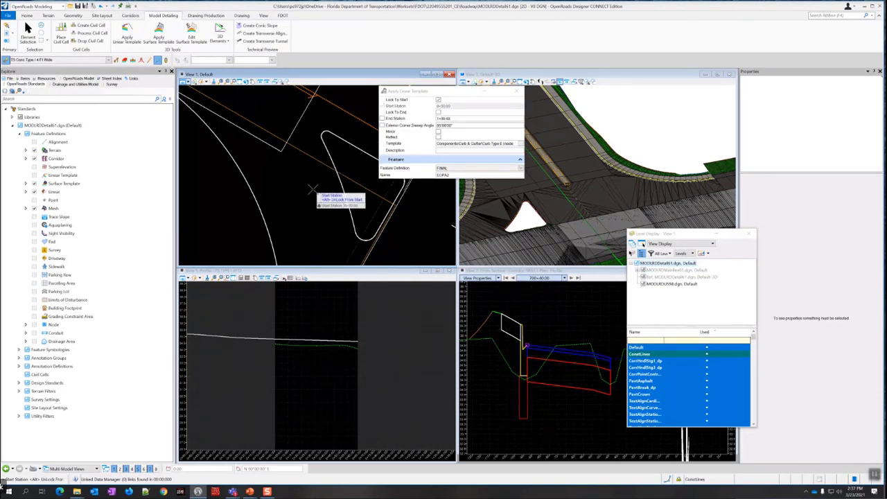
pyautogui.click(312, 189)
pyautogui.press('alt')
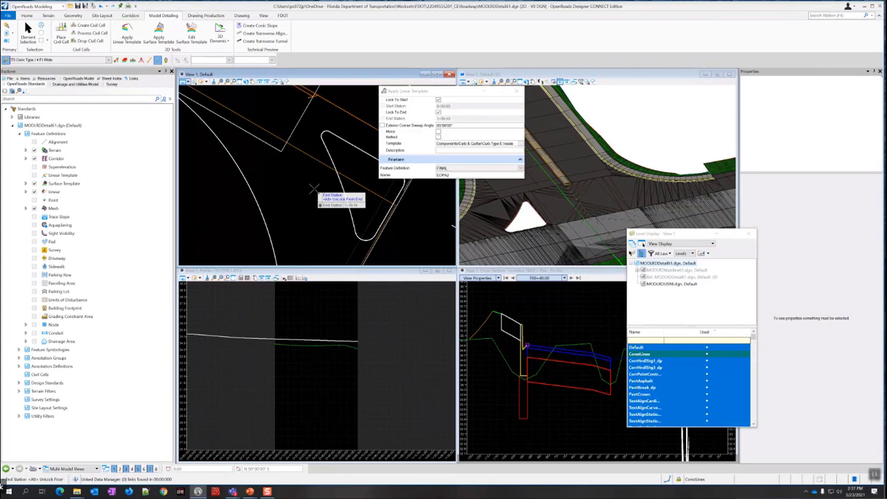
pyautogui.click(318, 182)
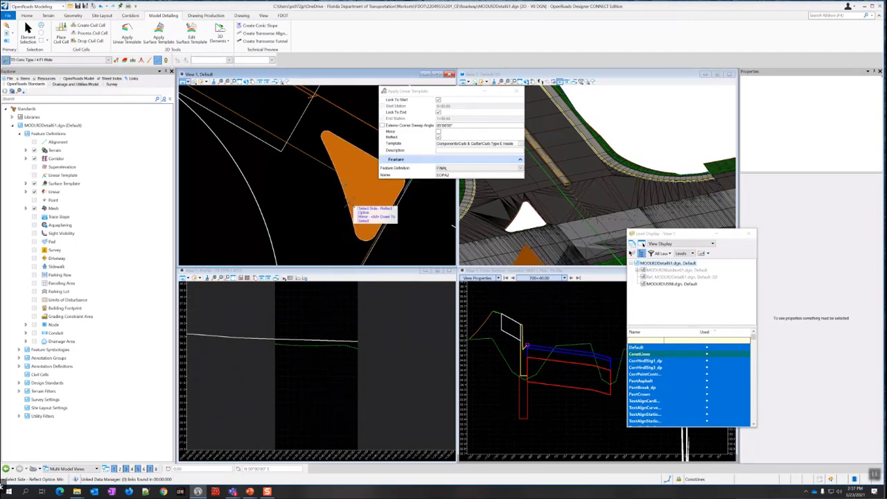
pyautogui.click(352, 206)
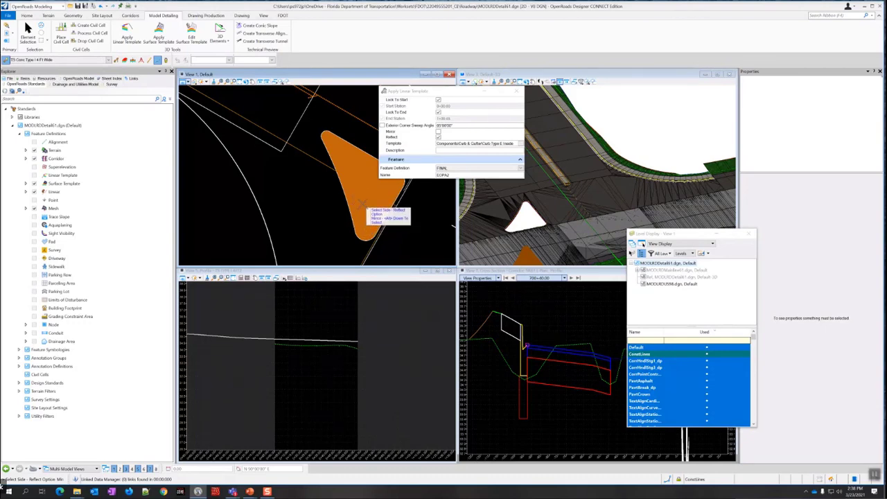
pyautogui.click(362, 206)
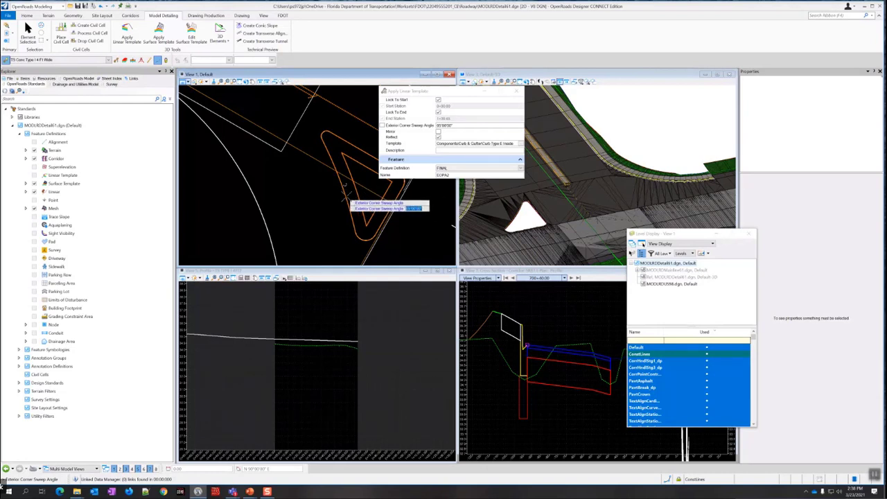
pyautogui.click(303, 209)
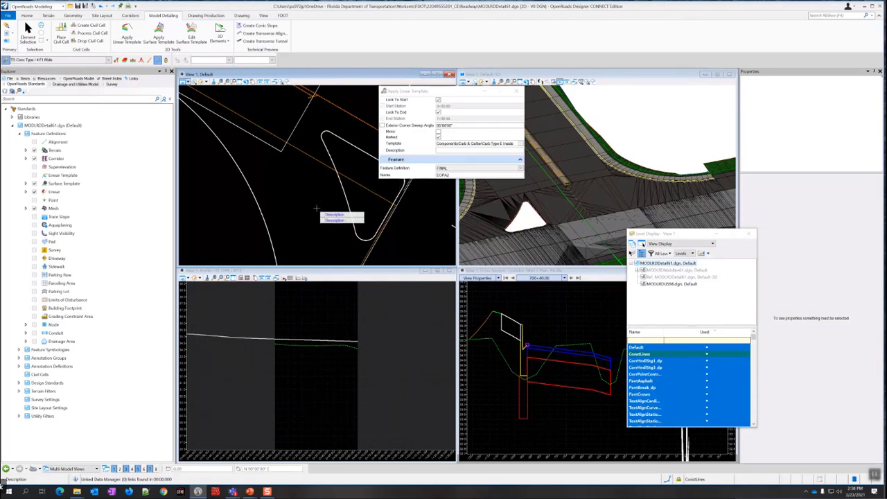
# - Replace the mistyped description with "Right Turn Island" and apply the linear template to the triangular island
pyautogui.write('EOPLTURN')
pyautogui.press('BackSpace')
pyautogui.press('BackSpace')
pyautogui.press('BackSpace')
pyautogui.press('BackSpace')
pyautogui.press('BackSpace')
pyautogui.press('BackSpace')
pyautogui.press('BackSpace')
pyautogui.press('BackSpace')
pyautogui.press('BackSpace')
pyautogui.press('BackSpace')
pyautogui.press('capslock')
pyautogui.write('Rig')
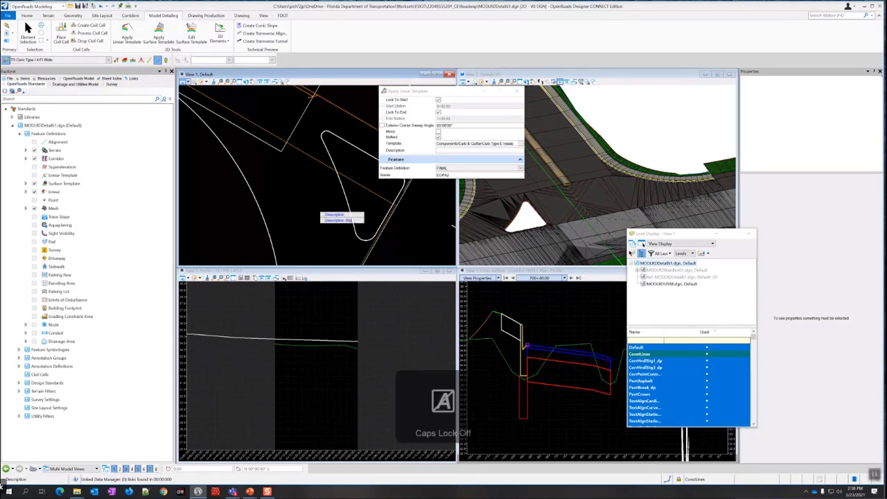
pyautogui.write('ht Turn Island')
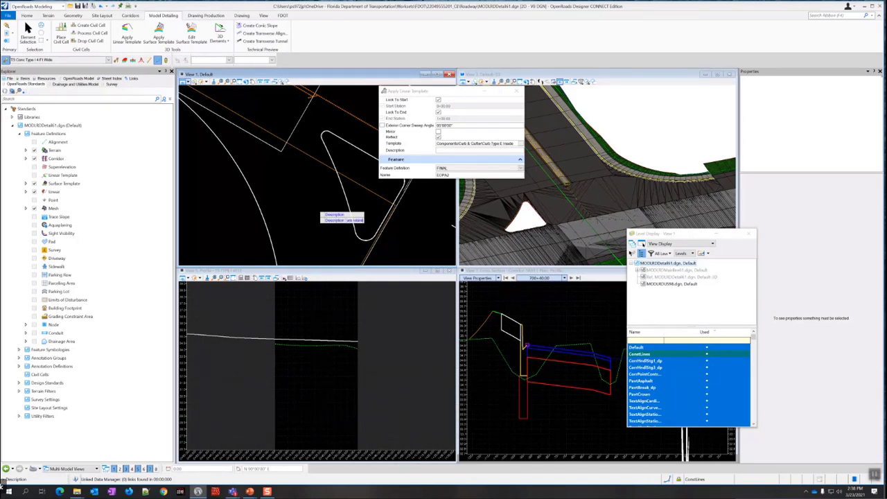
pyautogui.press('Return')
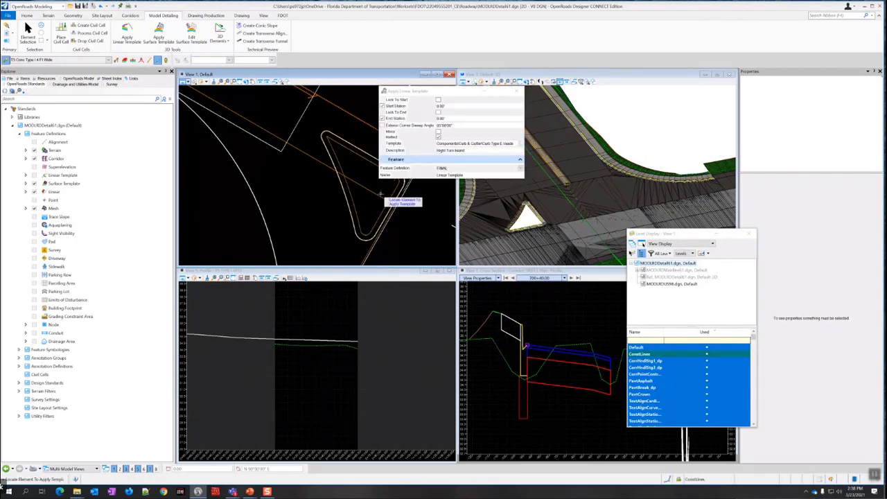
# - Examine the curb along the triangular island's edges and corners in the 3D model
pyautogui.scroll(4, 521, 224)
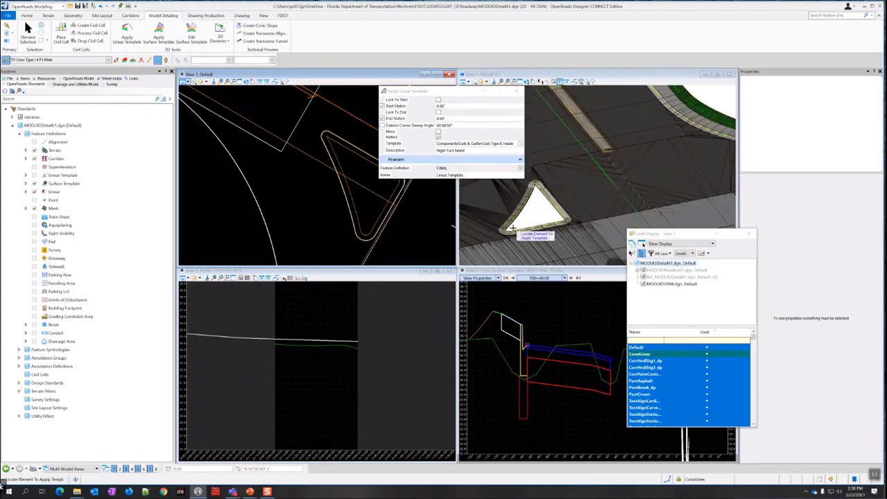
pyautogui.click(28, 31)
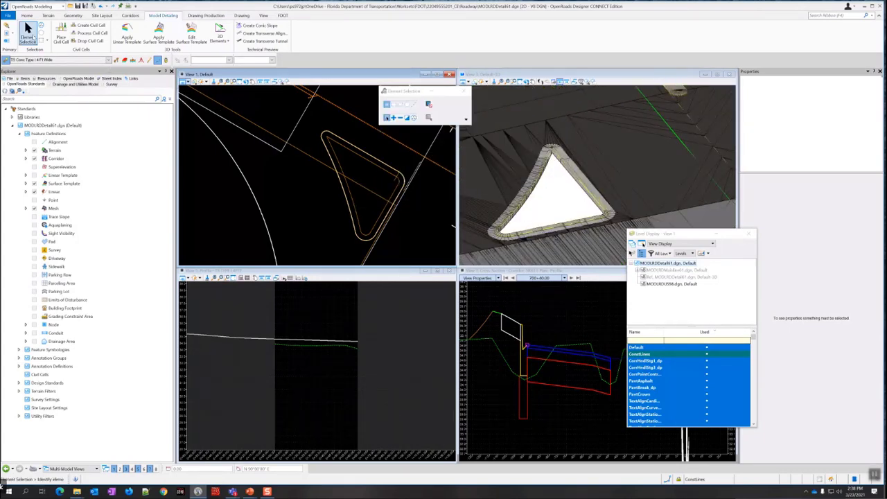
pyautogui.scroll(2, 560, 197)
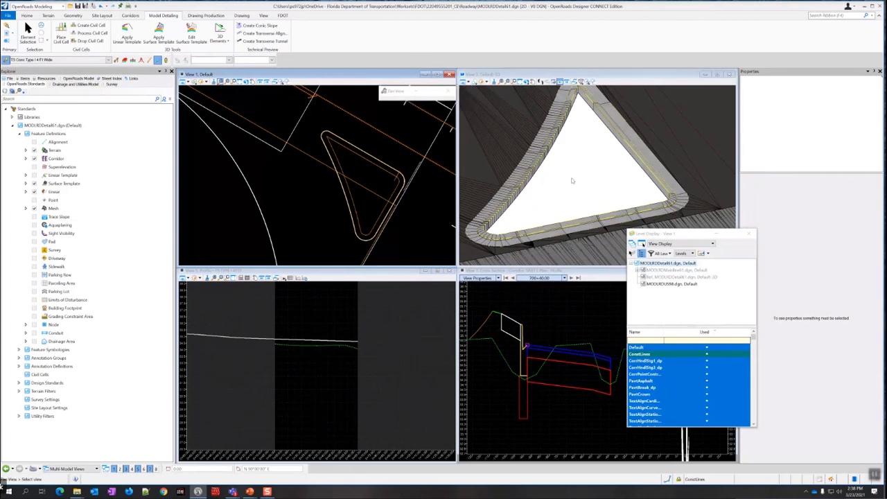
pyautogui.scroll(3, 561, 198)
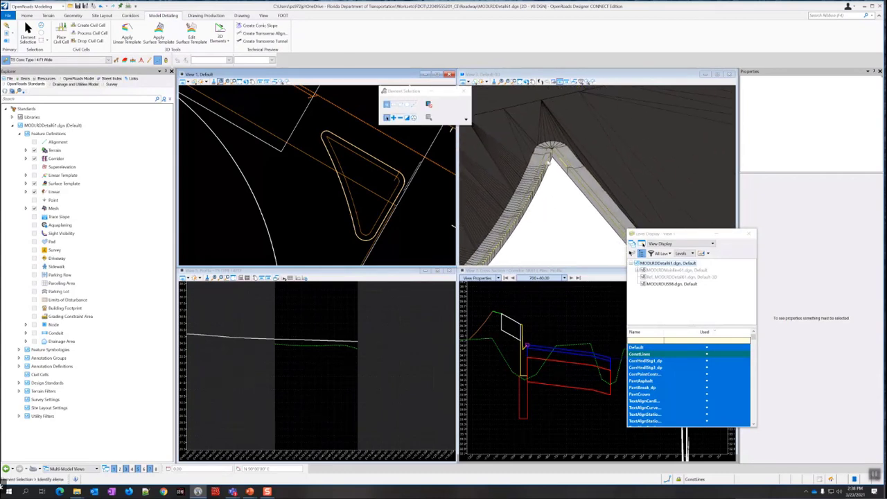
pyautogui.scroll(-5, 569, 204)
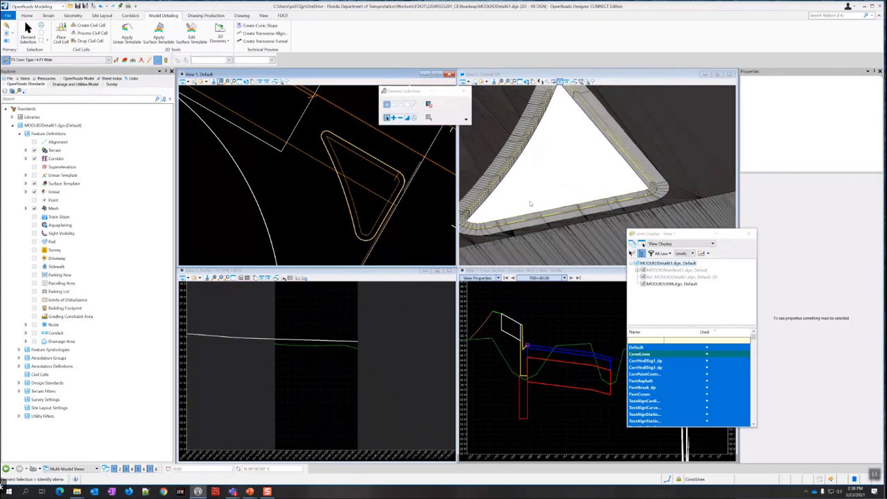
pyautogui.moveTo(594, 164)
pyautogui.keyDown('shift'); pyautogui.mouseDown(button='middle')
pyautogui.moveTo(602, 165)
pyautogui.moveTo(614, 119)
pyautogui.moveTo(593, 180)
pyautogui.moveTo(603, 156)
pyautogui.mouseUp(button='middle'); pyautogui.keyUp('shift')
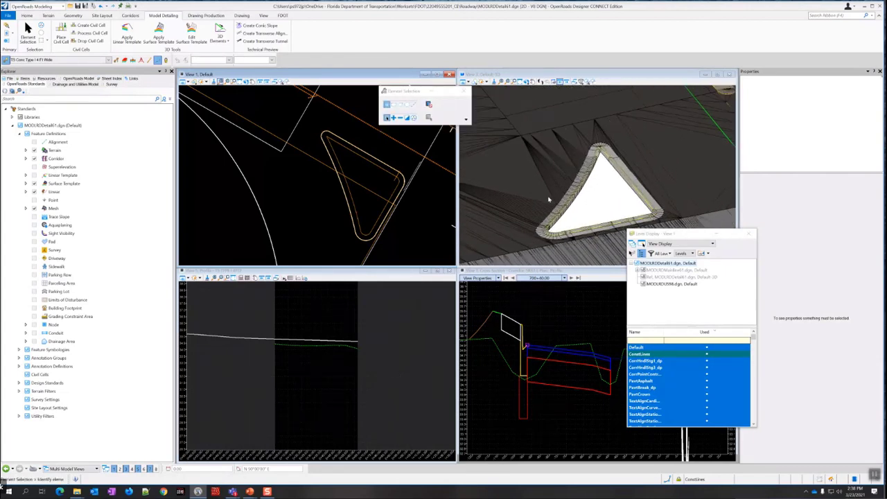
pyautogui.scroll(-2, 566, 175)
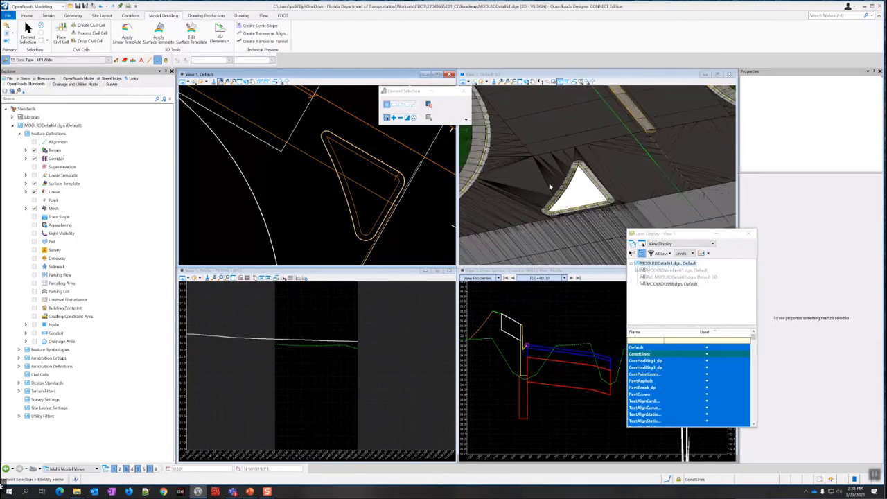
pyautogui.keyDown('shift'); pyautogui.moveTo(578, 201); pyautogui.dragTo(582, 193, button='middle'); pyautogui.keyUp('shift')
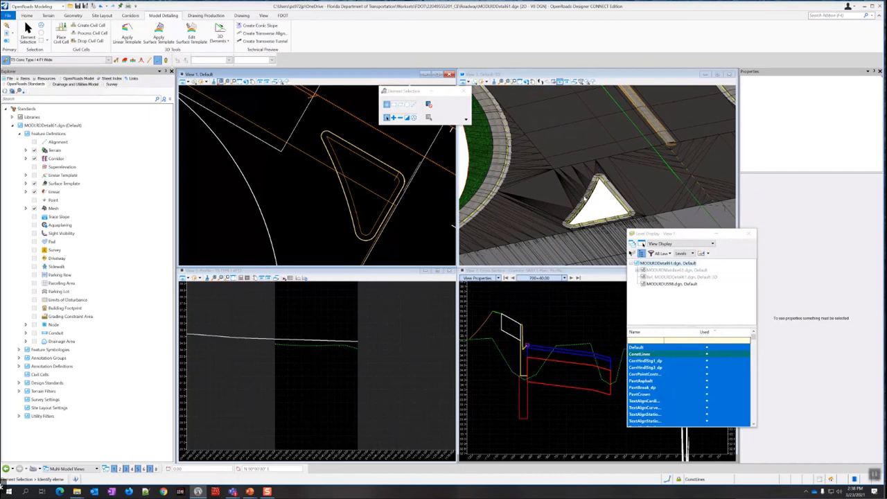
pyautogui.scroll(3, 586, 199)
pyautogui.scroll(-2, 570, 220)
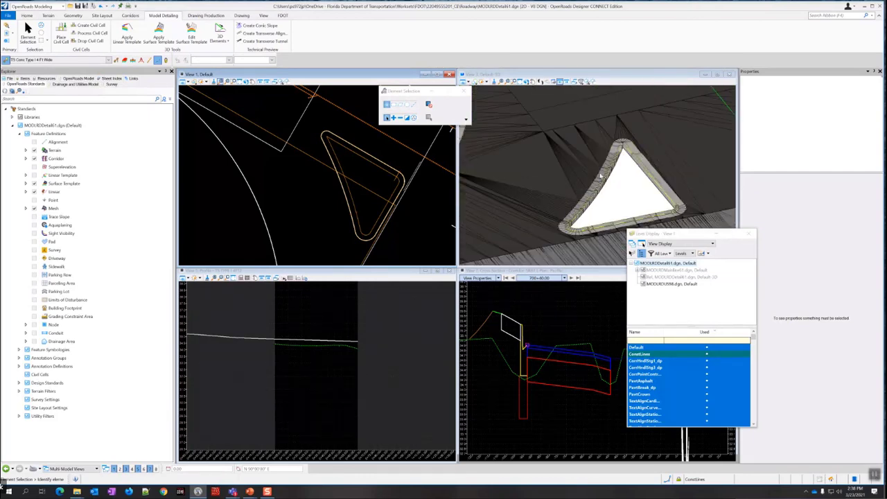
pyautogui.scroll(-2, 601, 174)
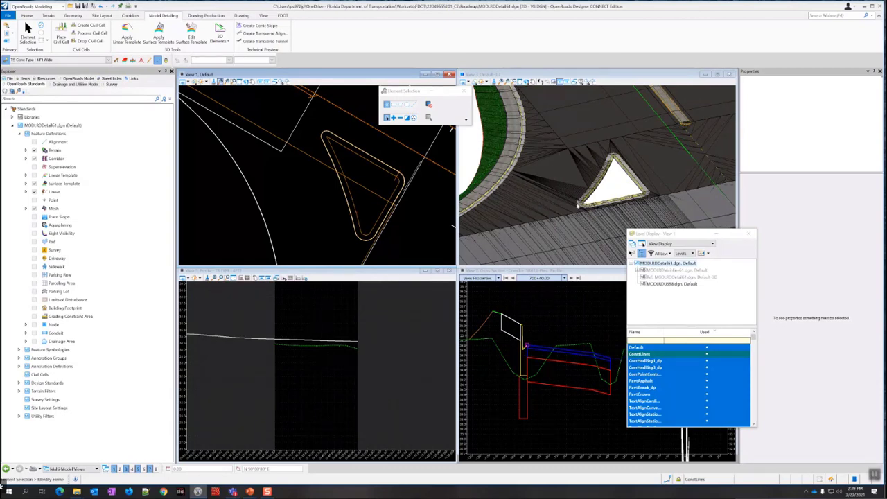
pyautogui.scroll(2, 612, 185)
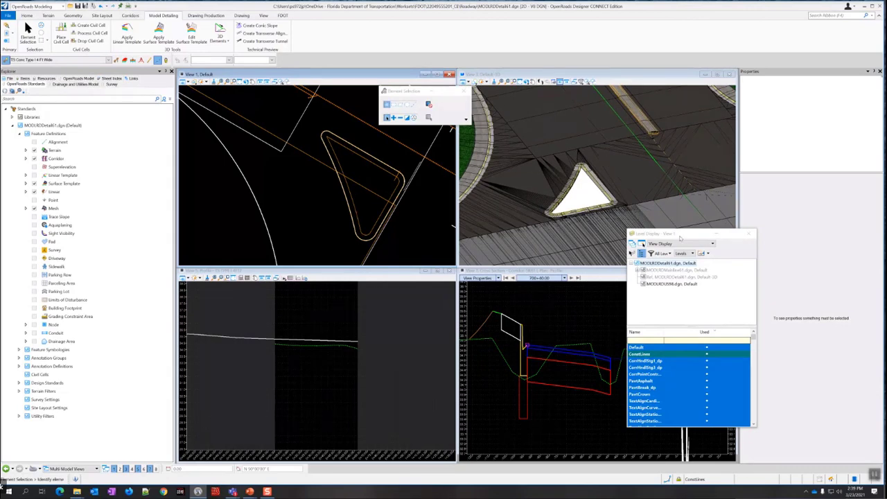
# - Examine the triangular island's curbs in the cross section at station 700+40.00 and close up along the curved edge in 3D
pyautogui.moveTo(679, 235); pyautogui.dragTo(754, 237)
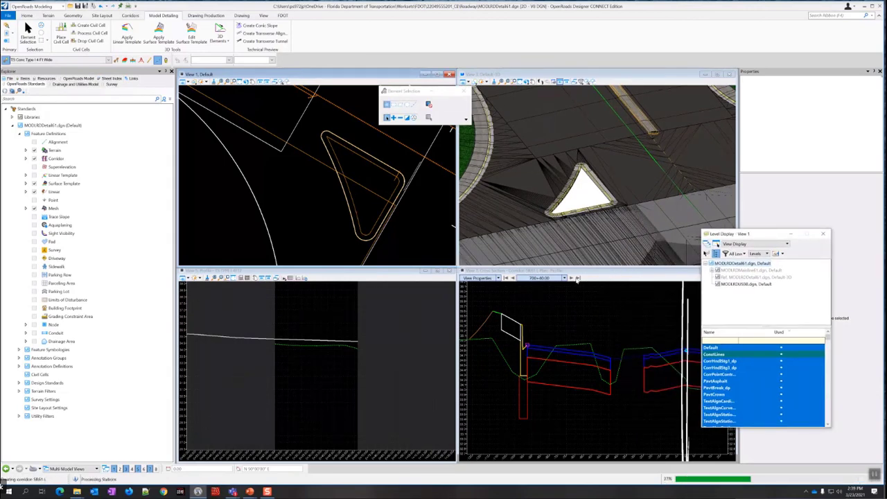
pyautogui.click(512, 277)
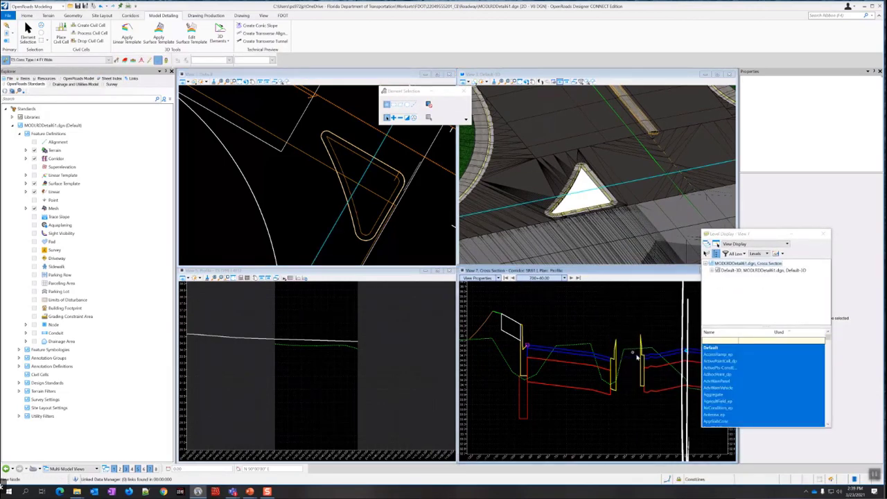
pyautogui.scroll(2, 641, 357)
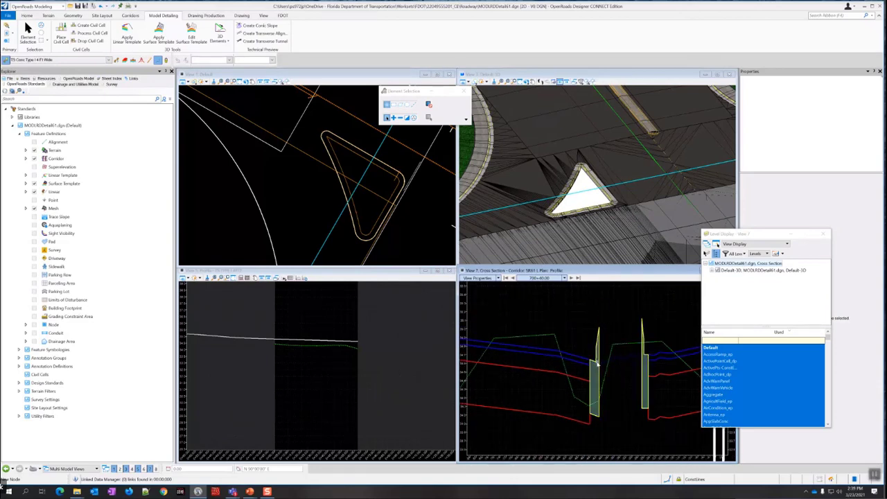
pyautogui.scroll(2, 599, 364)
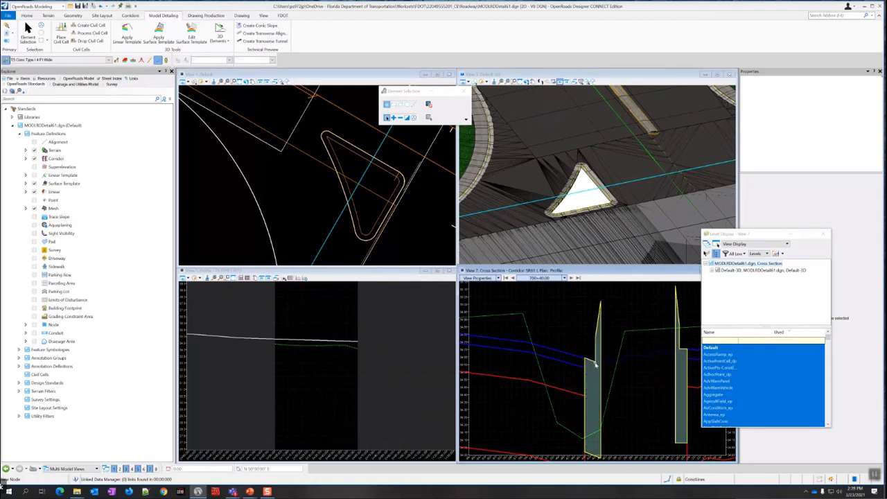
pyautogui.scroll(-2, 590, 364)
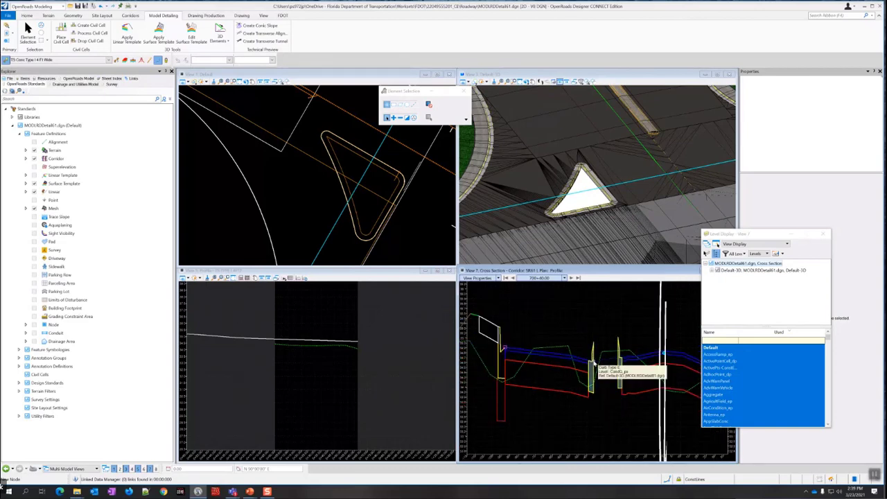
pyautogui.scroll(2, 621, 360)
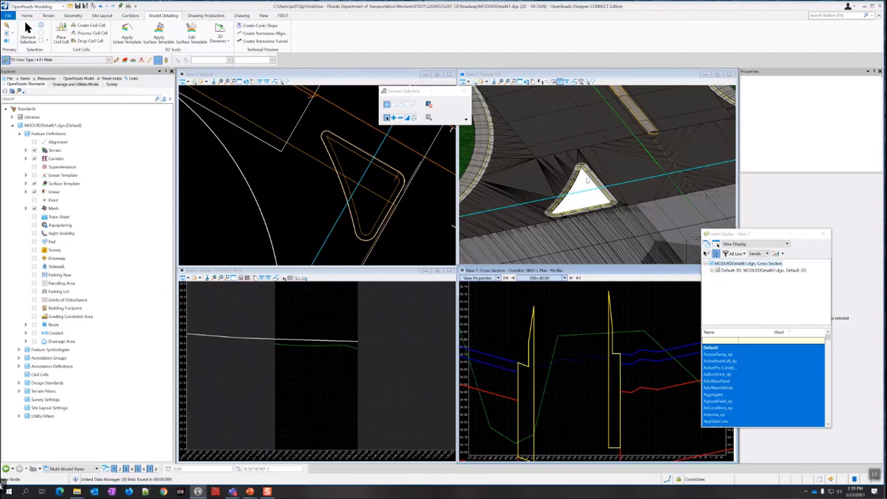
pyautogui.click(583, 186)
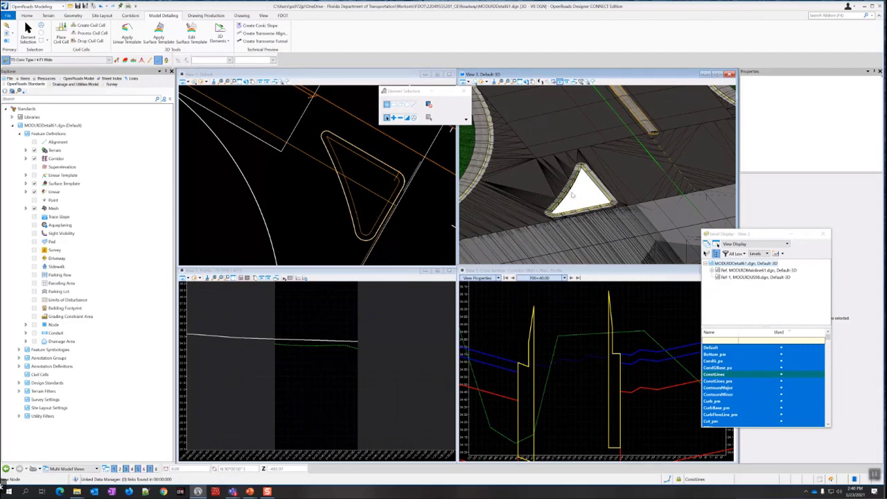
pyautogui.scroll(5, 572, 195)
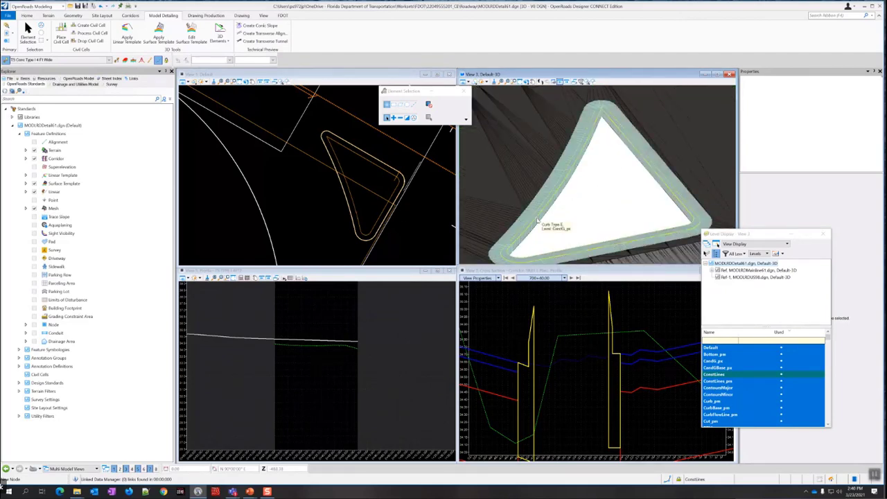
pyautogui.scroll(4, 537, 220)
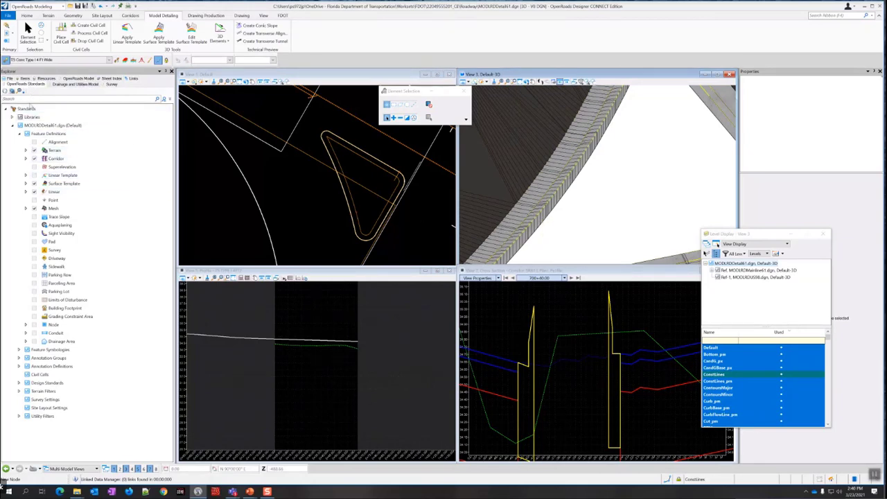
# - Set Create Template Geometry to True for the Curb_pm linear feature definition under Roadway Design, Template Points
pyautogui.click(26, 192)
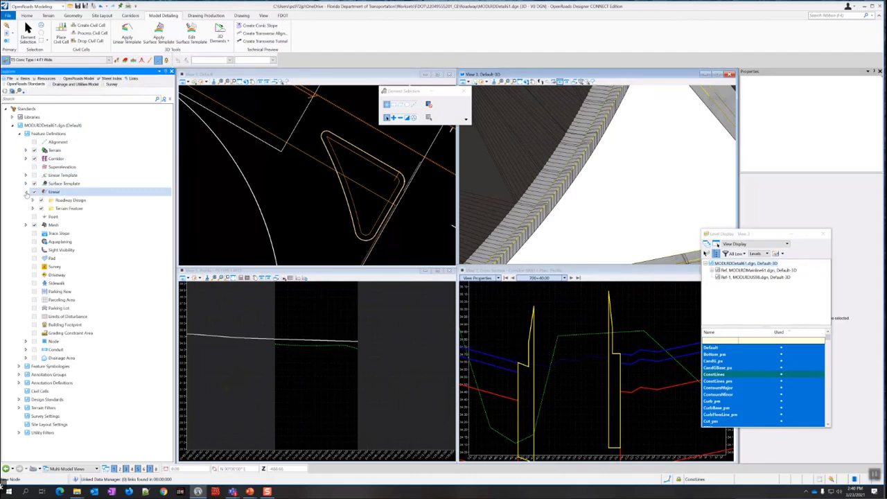
pyautogui.click(33, 200)
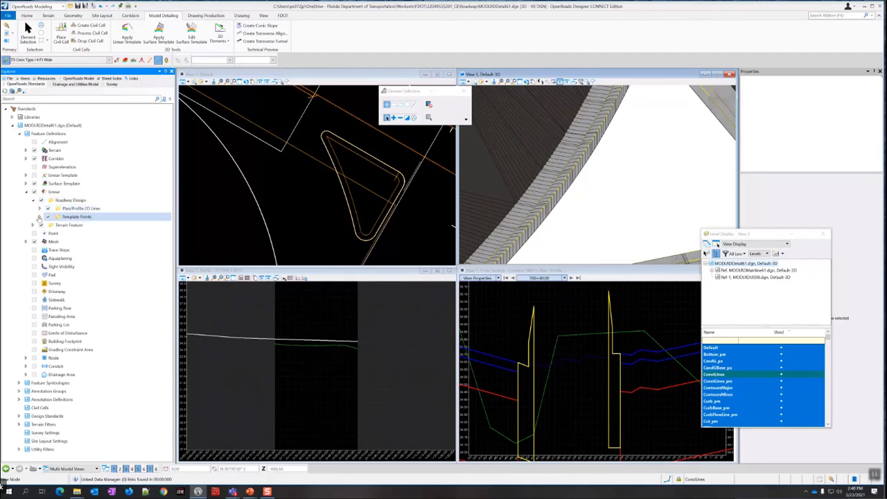
pyautogui.click(40, 217)
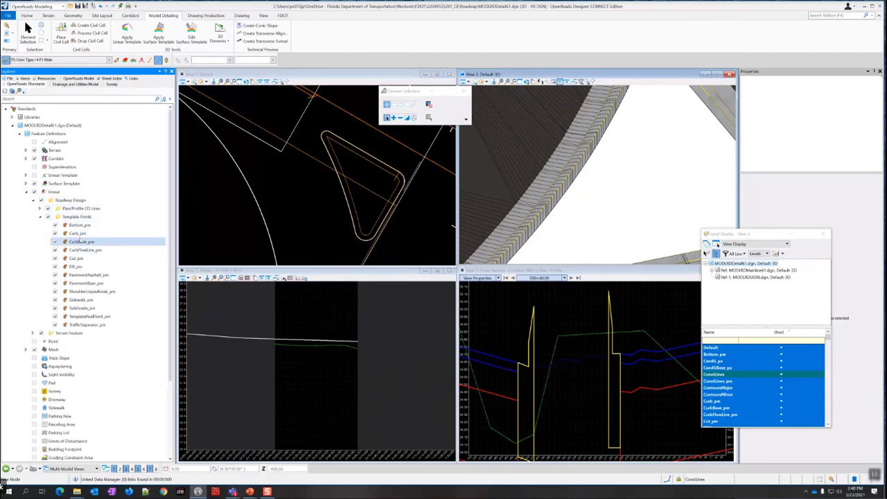
pyautogui.click(81, 236)
pyautogui.rightClick(81, 236)
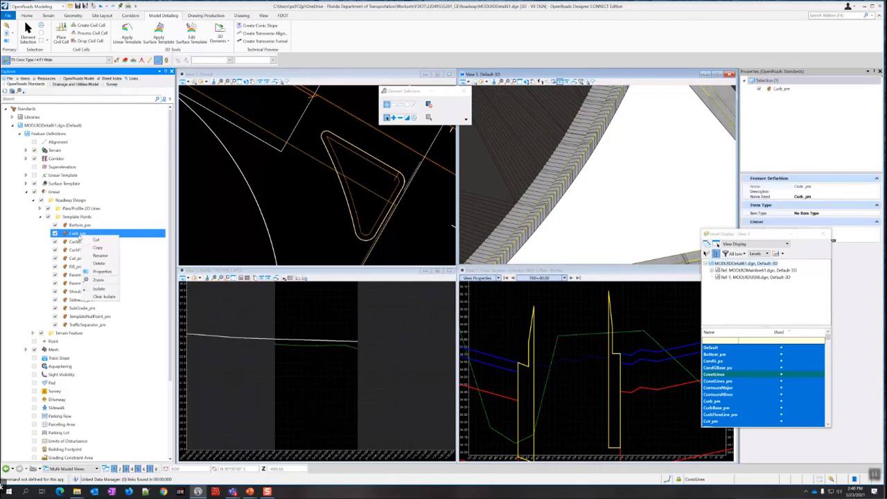
pyautogui.press('Escape')
pyautogui.click(295, 232)
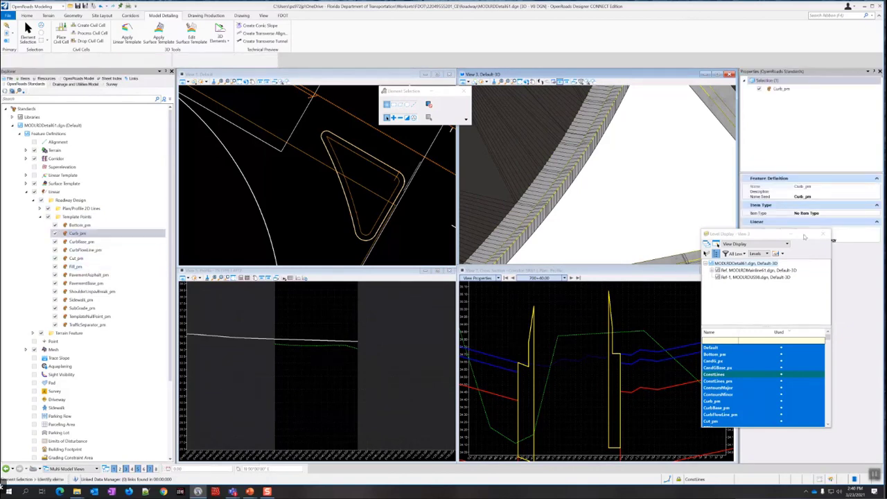
pyautogui.moveTo(768, 239); pyautogui.dragTo(647, 260)
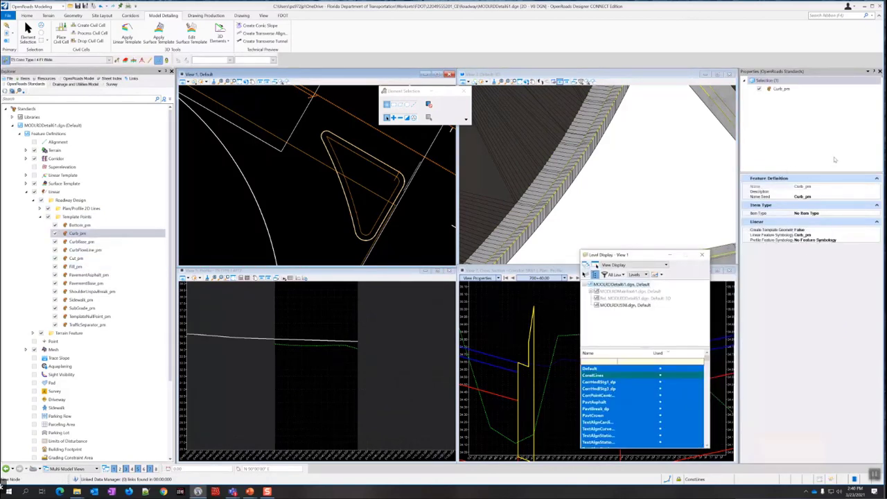
pyautogui.click(803, 230)
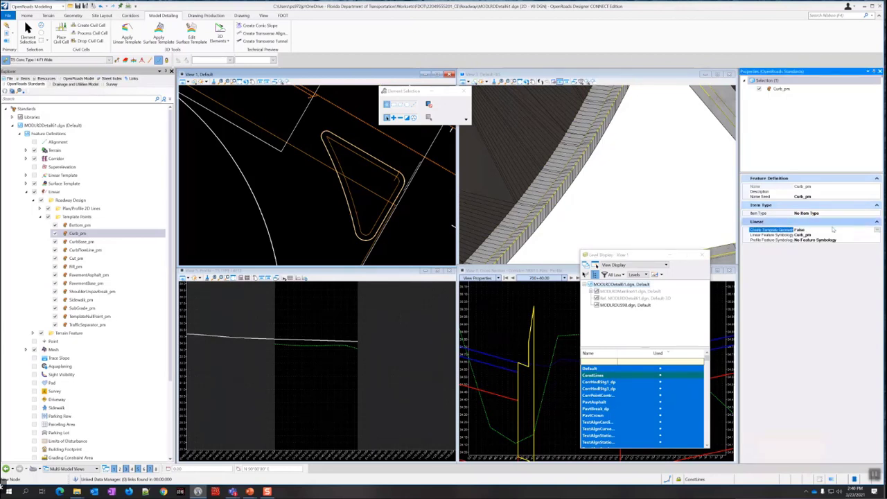
pyautogui.click(876, 230)
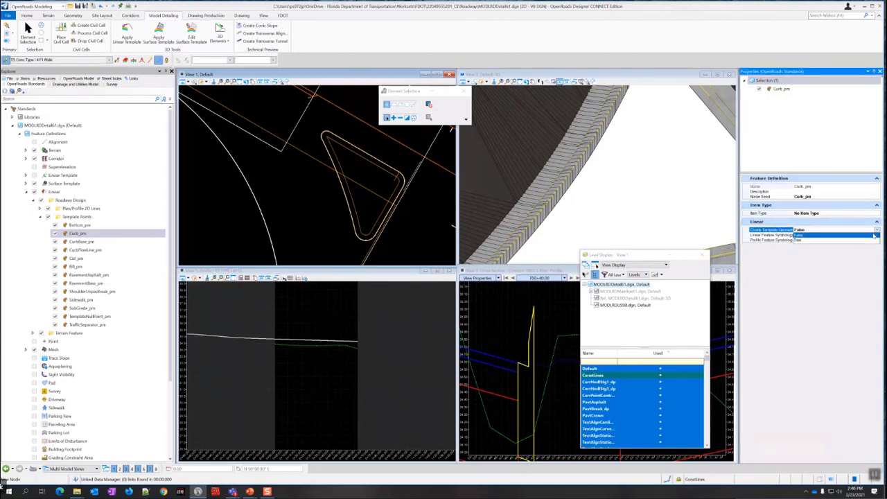
pyautogui.click(802, 241)
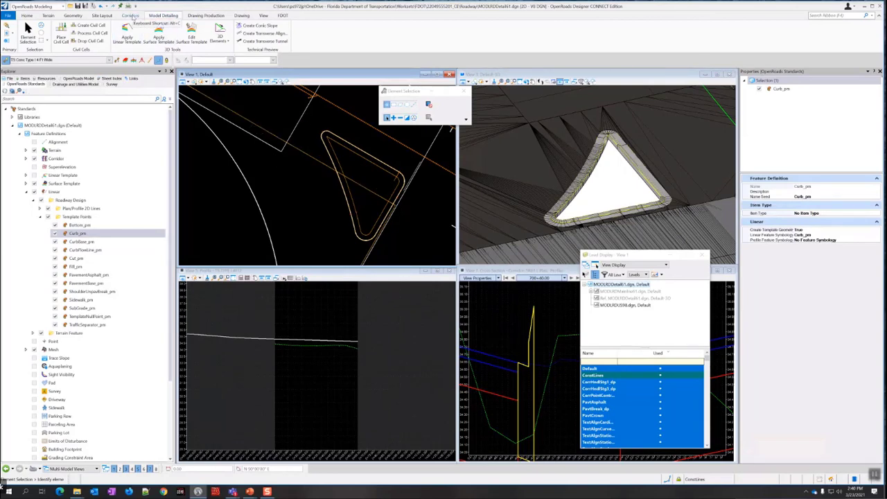
# - Reprocess the triangular island's linear template to generate its curb lines in plan, and inspect them along the edges and corners
pyautogui.click(131, 15)
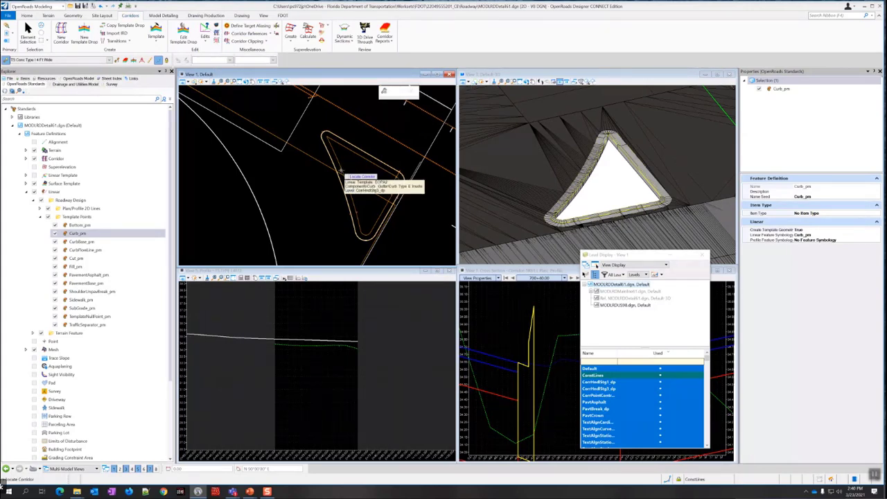
pyautogui.click(340, 172)
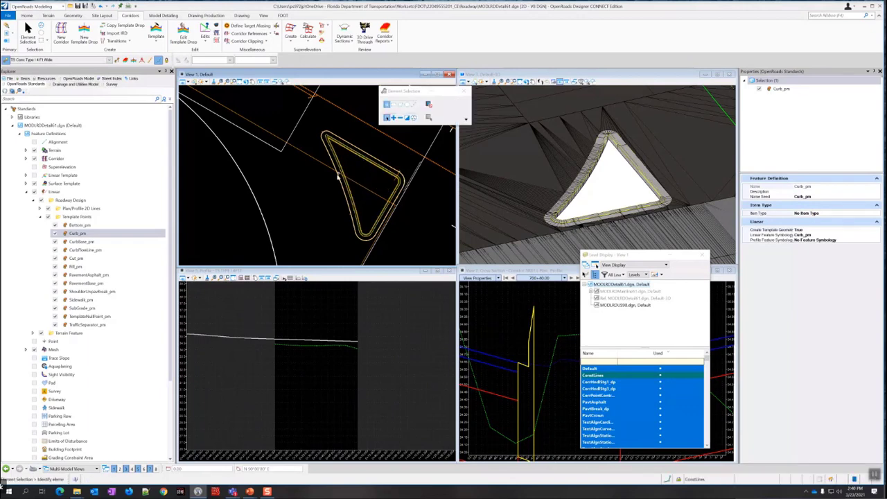
pyautogui.scroll(1, 356, 208)
pyautogui.scroll(1, 355, 208)
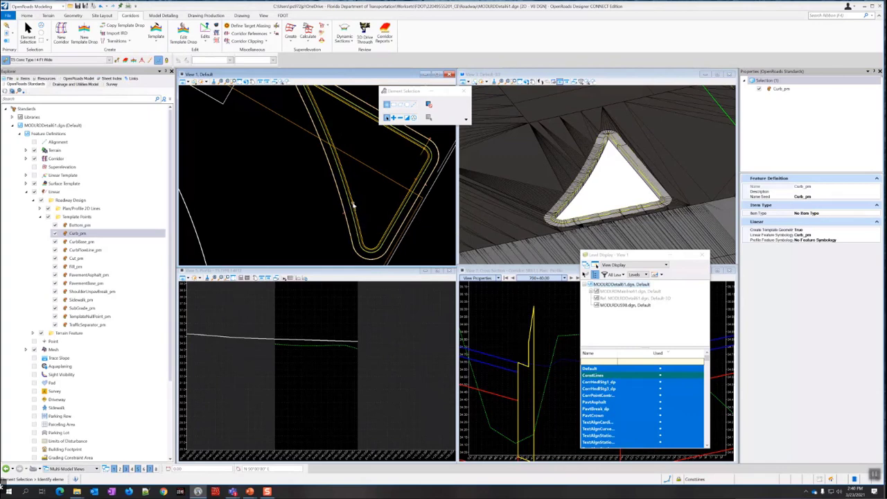
pyautogui.scroll(2, 353, 203)
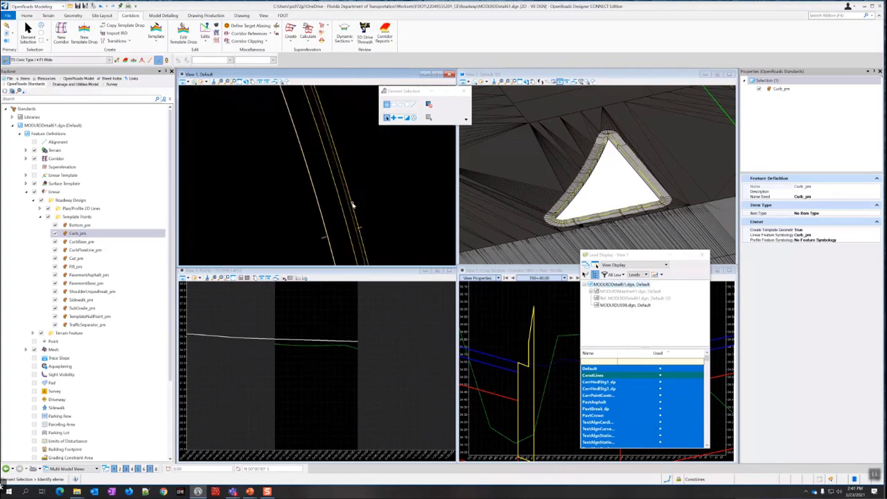
pyautogui.scroll(-1, 353, 204)
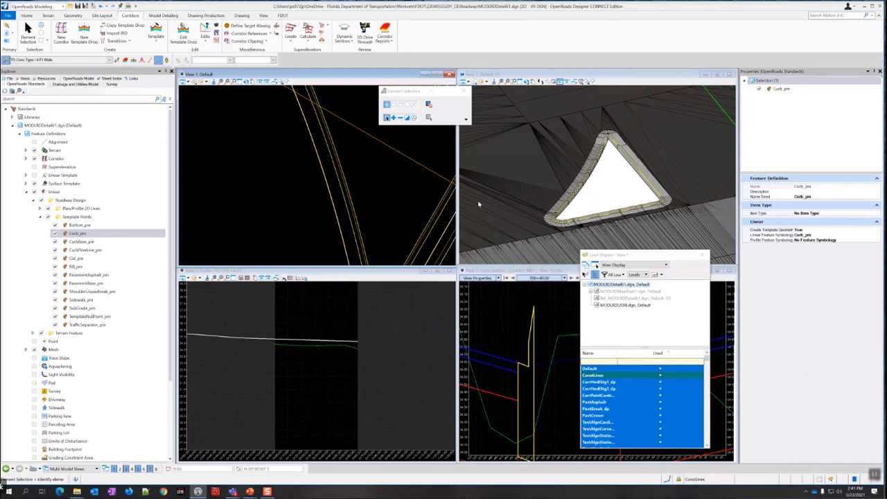
pyautogui.scroll(-1, 419, 194)
pyautogui.scroll(1, 356, 168)
pyautogui.scroll(2, 327, 131)
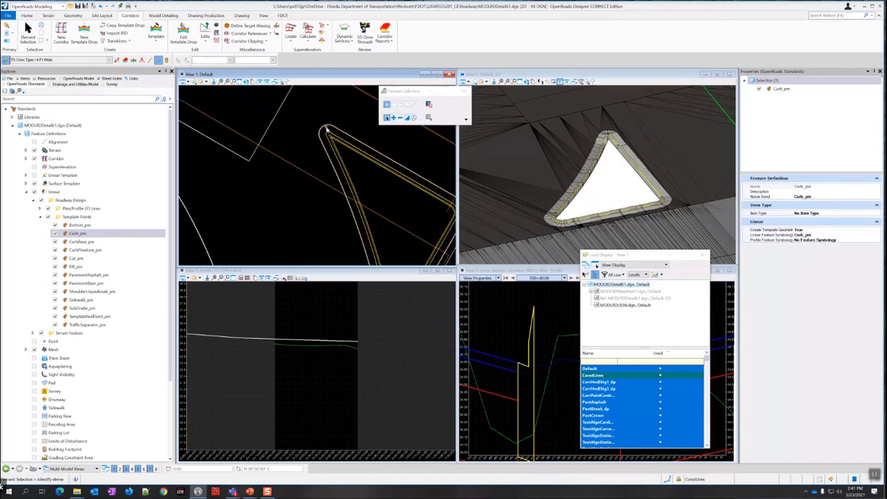
# - Start creating a terrain model from elements, selecting the CURB_BACK_IN line inside the triangular island as the source element
pyautogui.scroll(1, 328, 133)
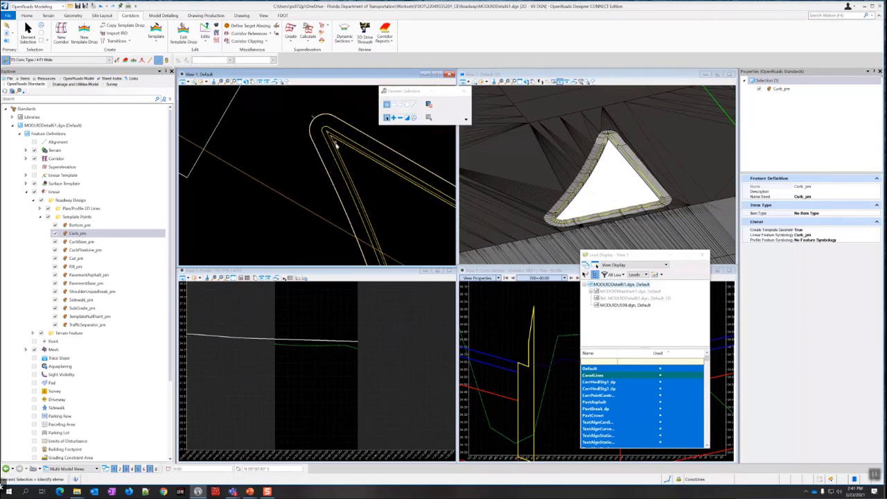
pyautogui.scroll(-2, 335, 146)
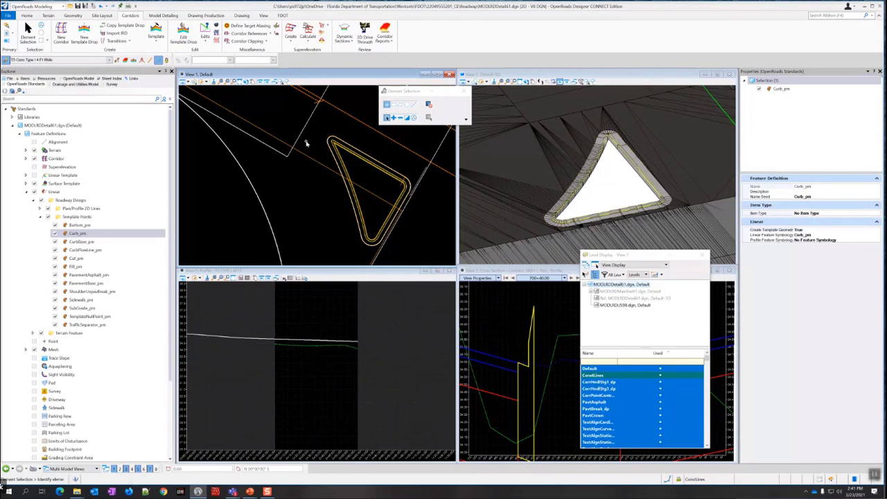
pyautogui.moveTo(300, 138)
pyautogui.click(47, 16)
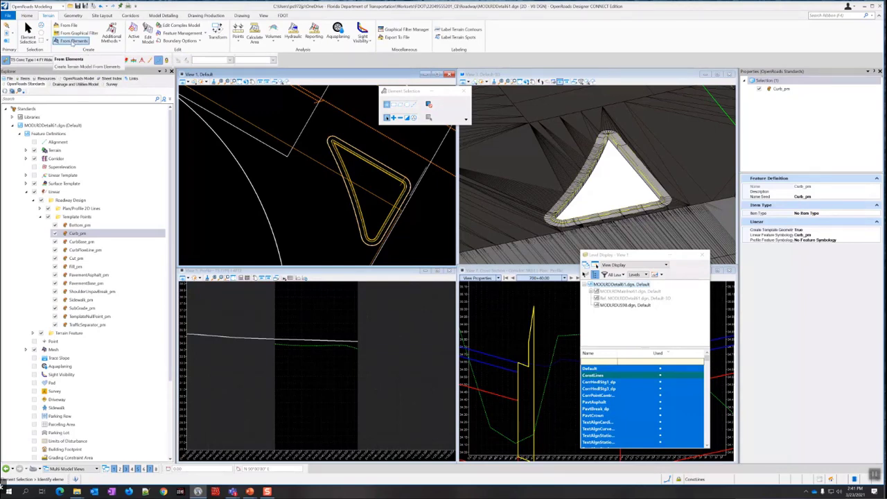
pyautogui.click(73, 42)
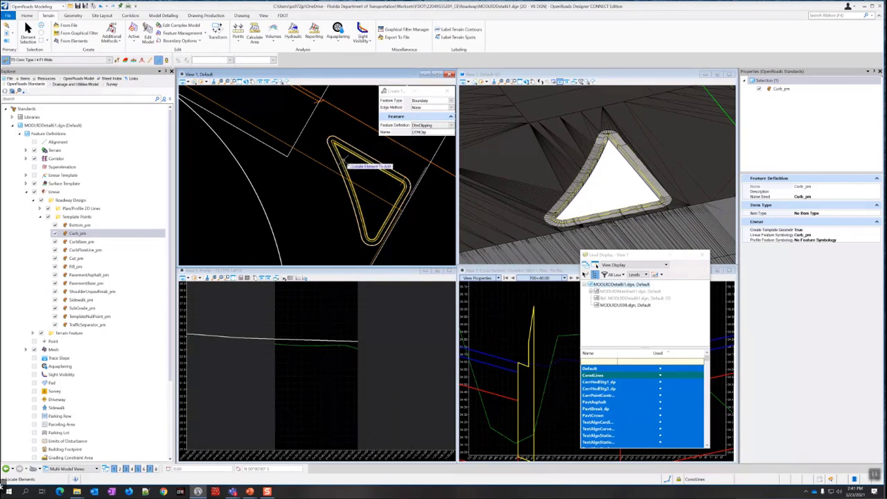
pyautogui.scroll(4, 343, 162)
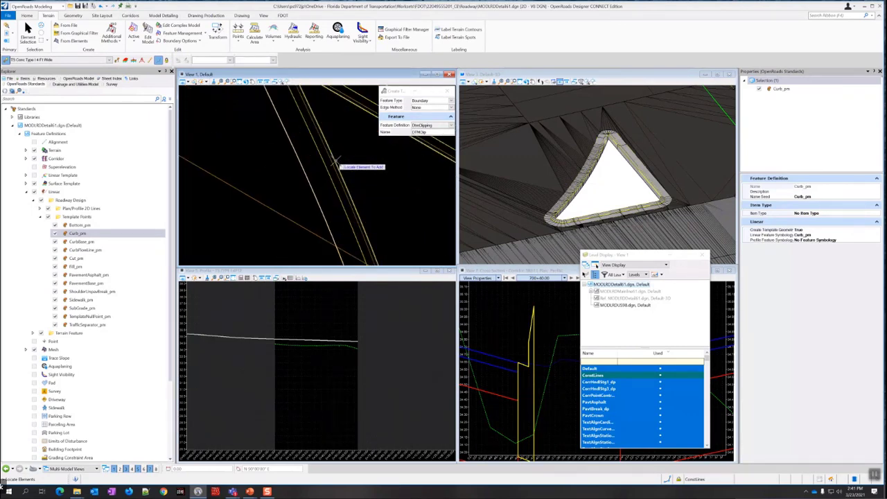
pyautogui.moveTo(337, 160)
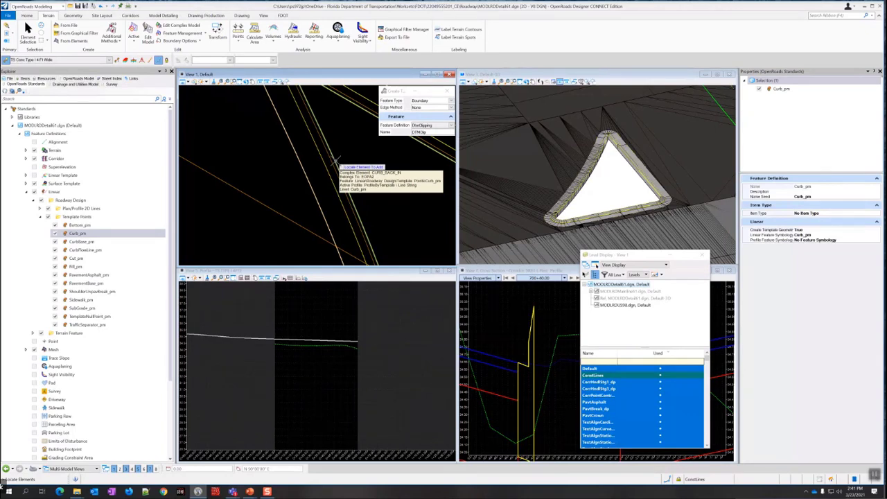
pyautogui.click(337, 164)
pyautogui.scroll(-3, 350, 159)
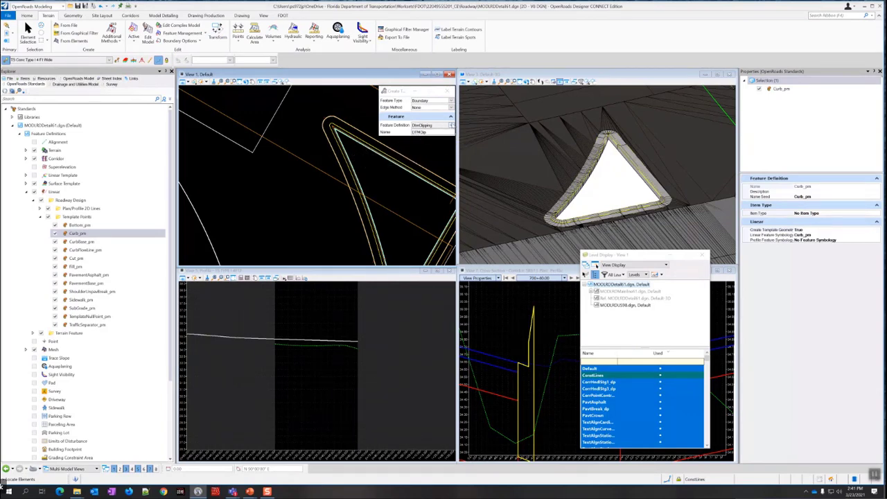
# - Set the new terrain's feature definition to DtmProposedSlopes and check its PerformanceTurf Type options
pyautogui.click(451, 125)
pyautogui.moveTo(474, 155); pyautogui.dragTo(477, 172)
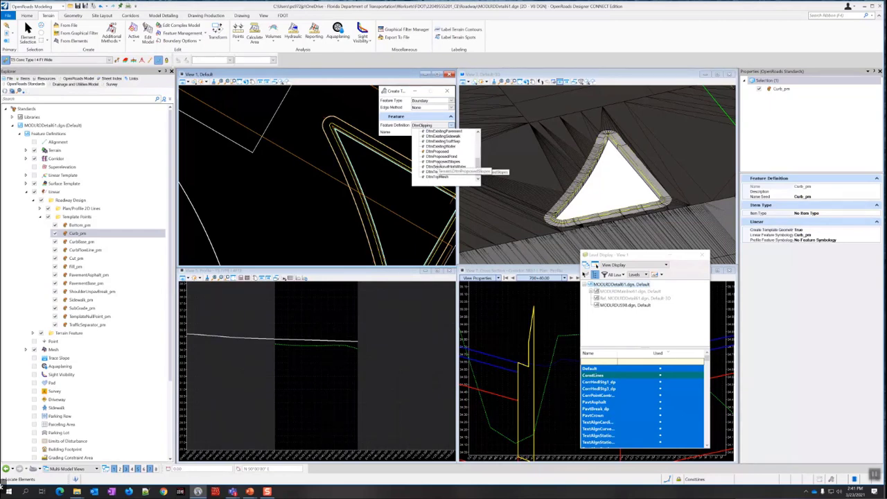
pyautogui.click(442, 161)
pyautogui.moveTo(406, 94); pyautogui.dragTo(445, 88)
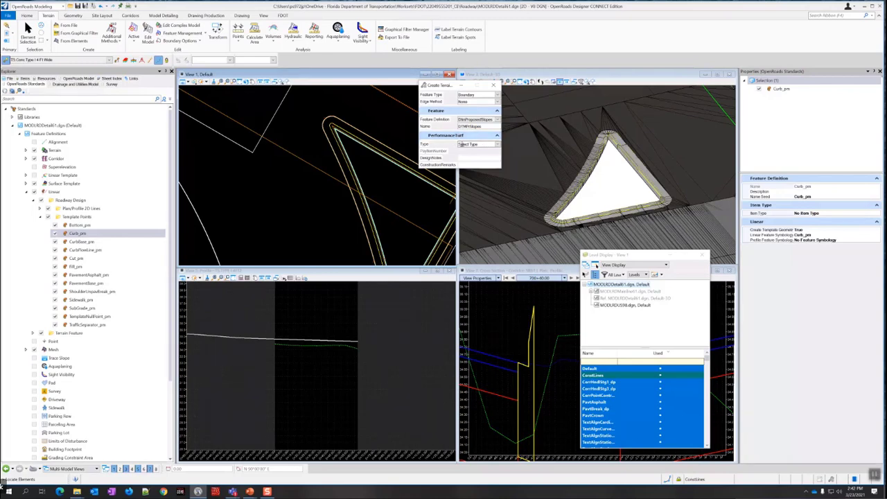
pyautogui.click(497, 144)
pyautogui.click(497, 144)
pyautogui.click(468, 144)
pyautogui.click(433, 144)
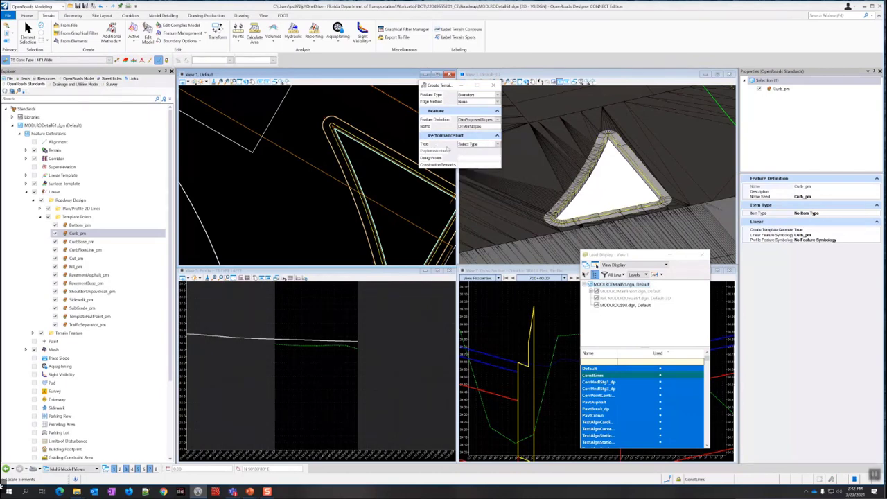
# - Create the island's grass terrain with feature type Boundary and edge method None
pyautogui.click(353, 150)
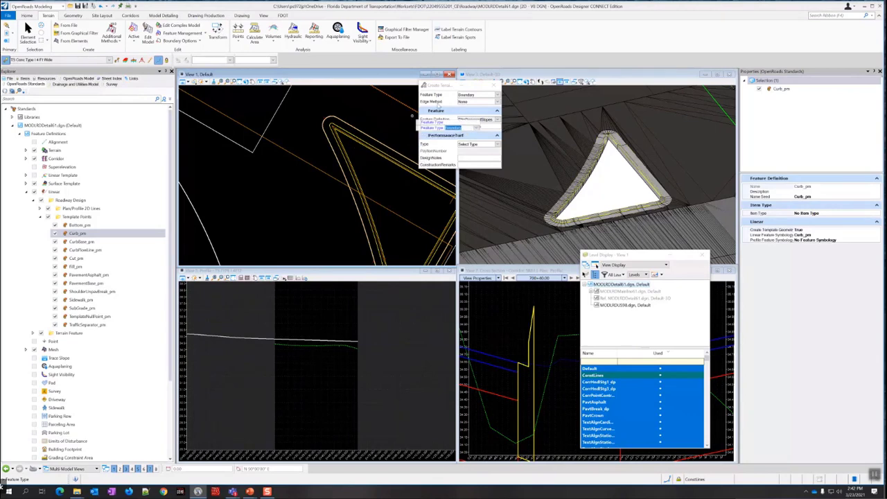
pyautogui.click(318, 152)
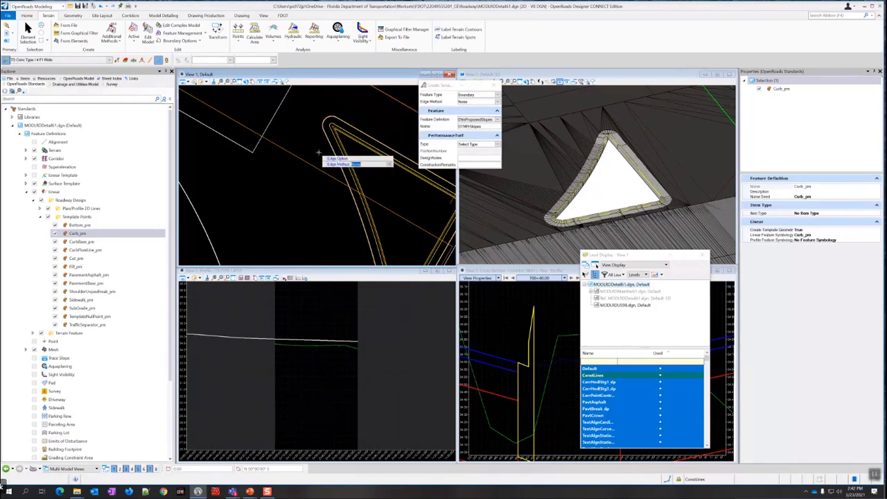
pyautogui.click(318, 152)
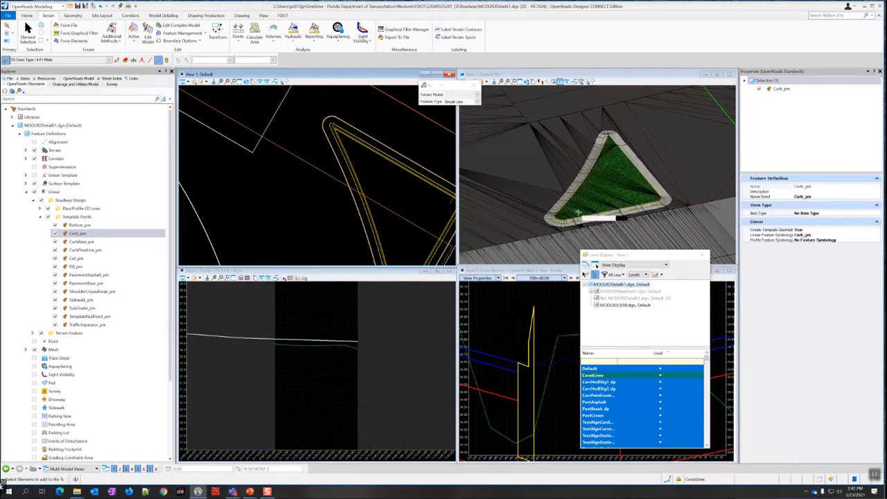
pyautogui.scroll(2, 621, 165)
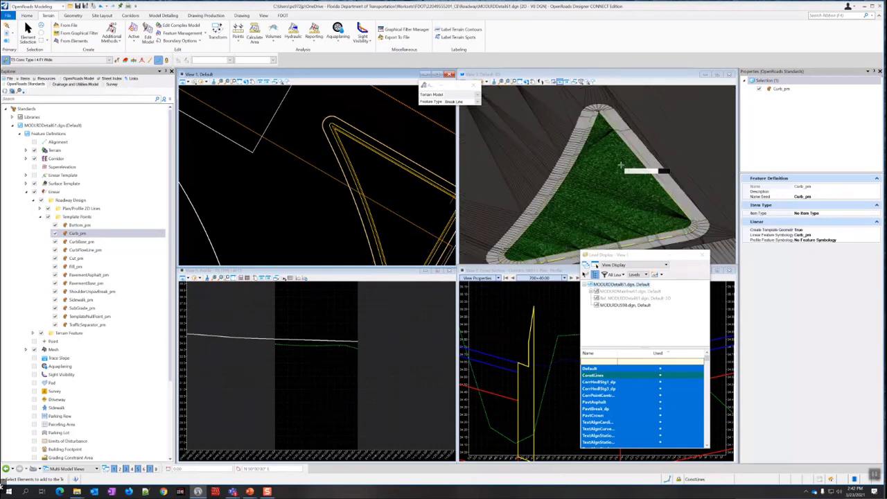
pyautogui.press('Escape')
pyautogui.moveTo(461, 87); pyautogui.dragTo(442, 113)
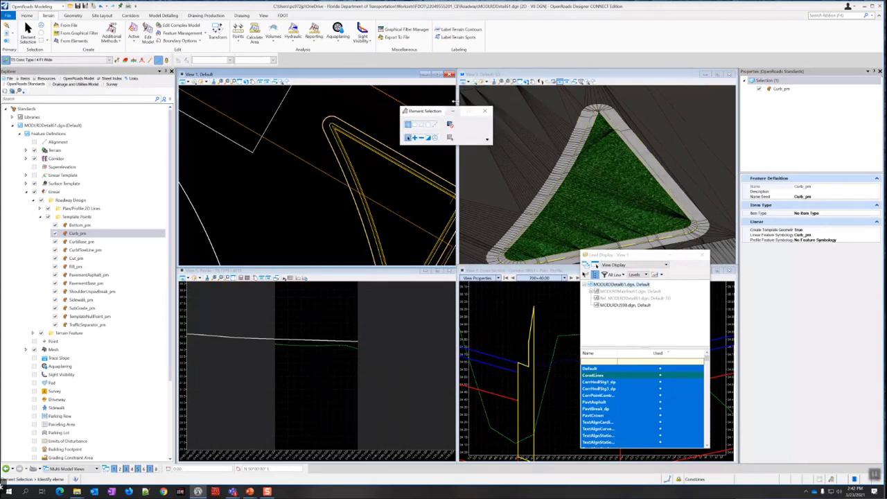
# - Select the island's grass terrain in the 3D model and review its feature and PerformanceTurf properties
pyautogui.click(588, 175)
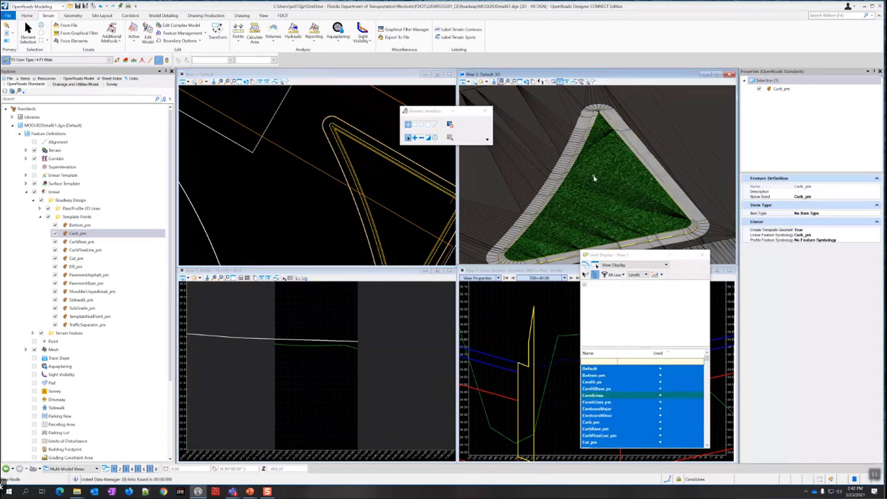
pyautogui.click(594, 180)
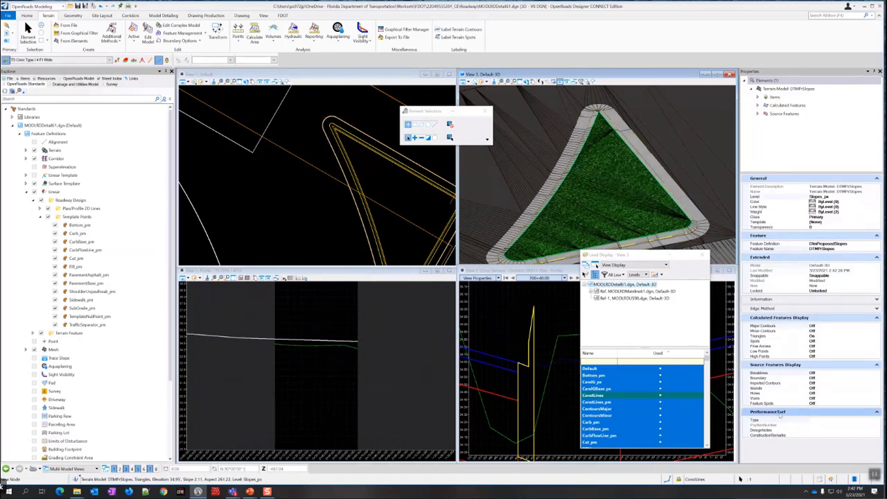
pyautogui.scroll(-3, 91, 163)
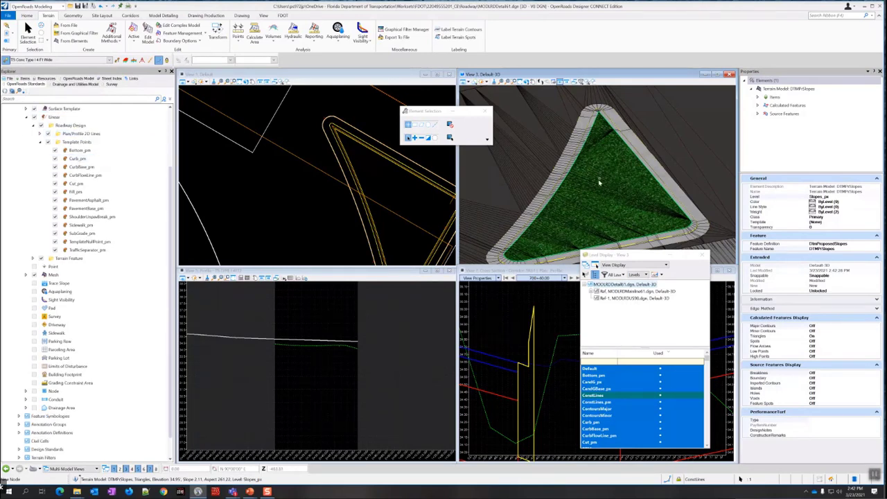
# - Examine the whole intersection in the 3D model, including the median, the triangular island and the connecting roadways
pyautogui.scroll(-5, 531, 175)
pyautogui.click(467, 168)
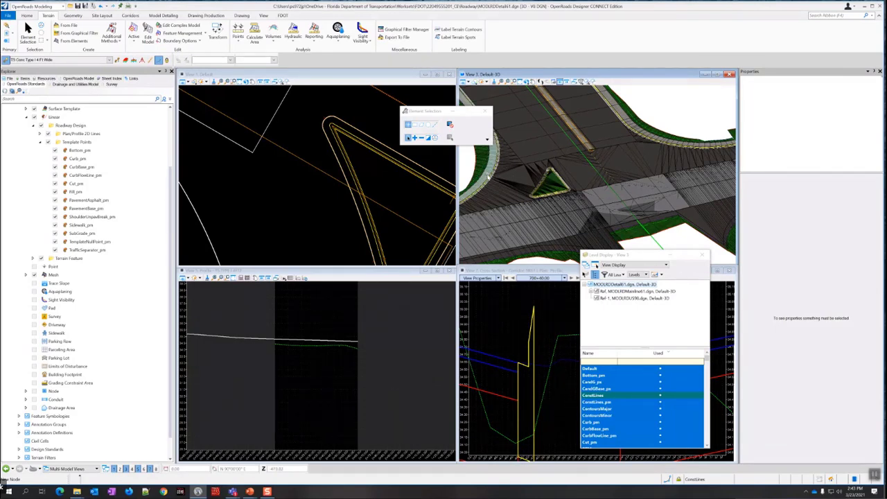
pyautogui.scroll(-2, 647, 236)
pyautogui.moveTo(663, 234); pyautogui.dragTo(574, 206, button='middle')
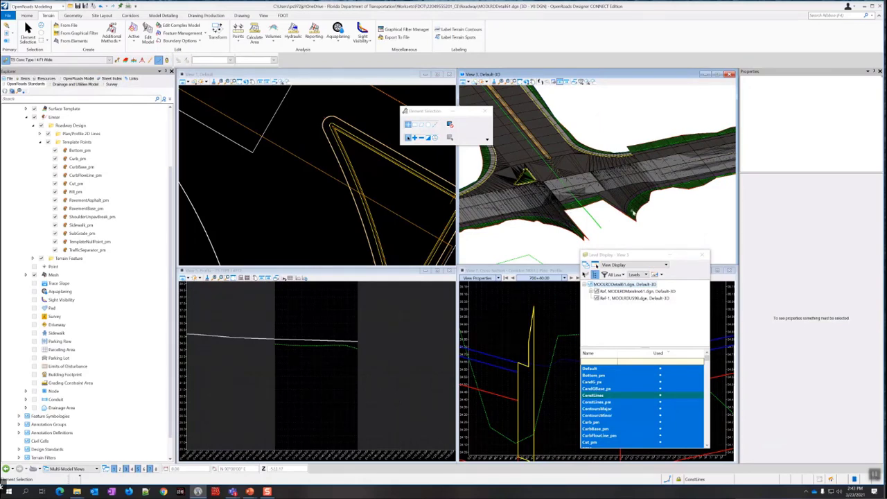
pyautogui.scroll(-3, 563, 220)
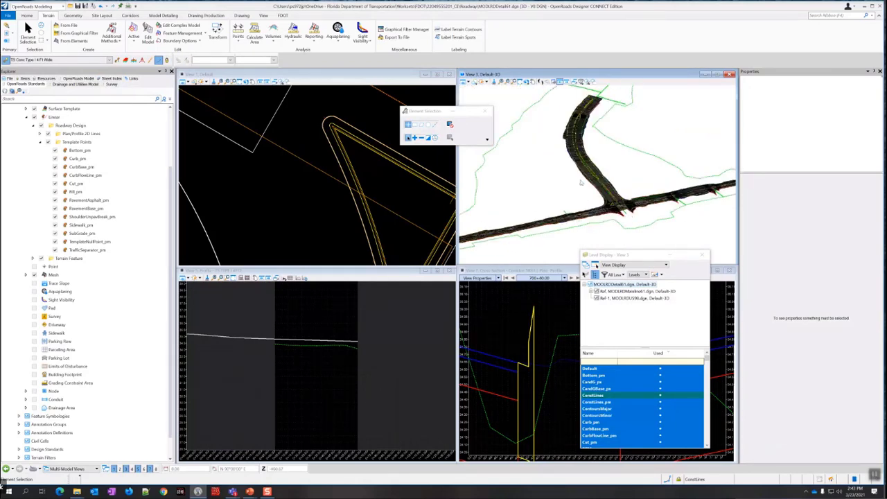
pyautogui.scroll(2, 617, 188)
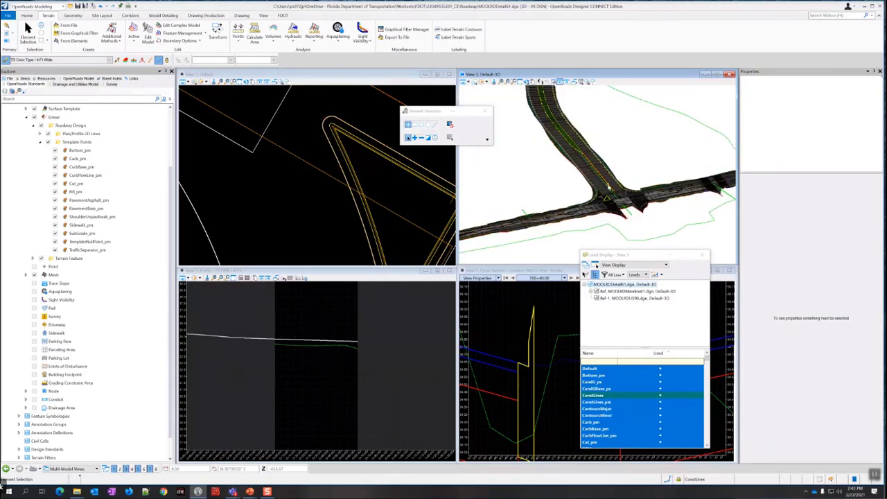
pyautogui.scroll(3, 608, 187)
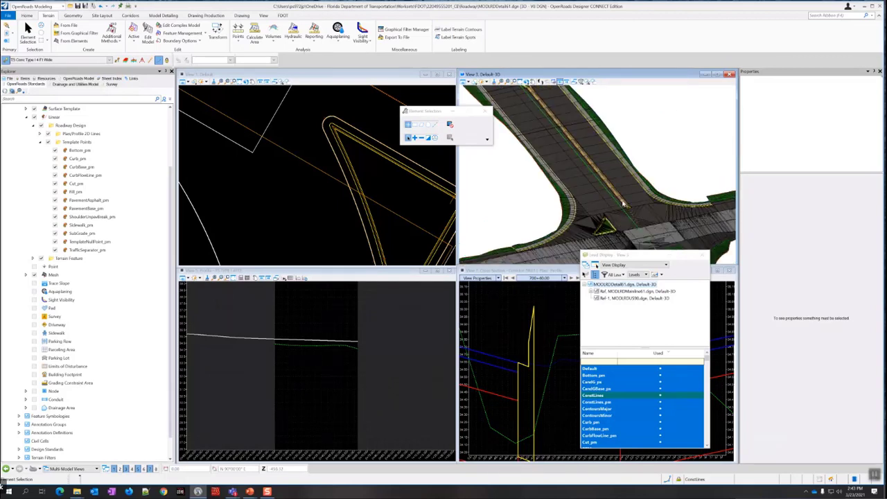
pyautogui.scroll(-2, 530, 198)
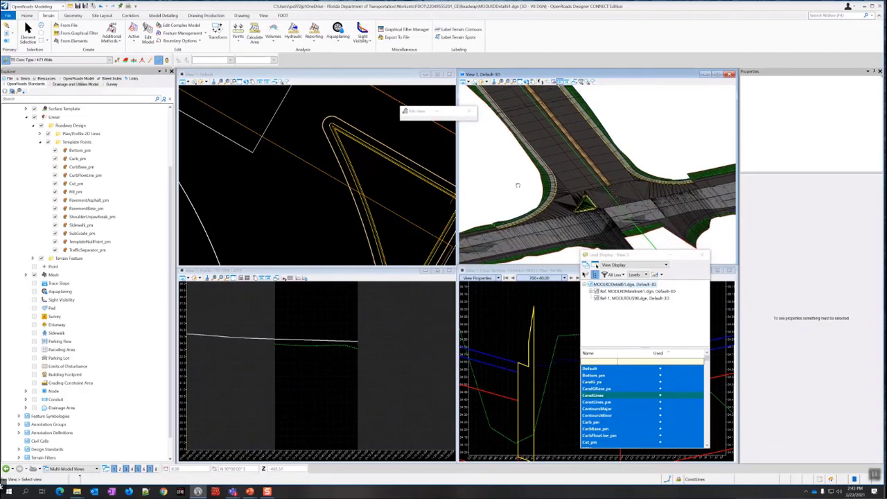